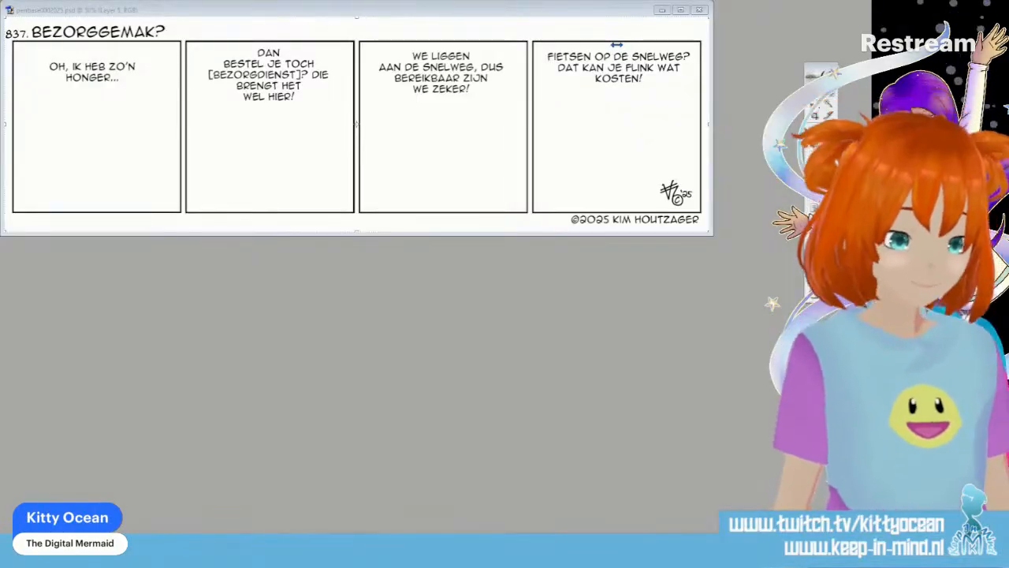
# Step: Maximize the comic strip document and change the strip number before the title to "906."
pyautogui.click(680, 10)
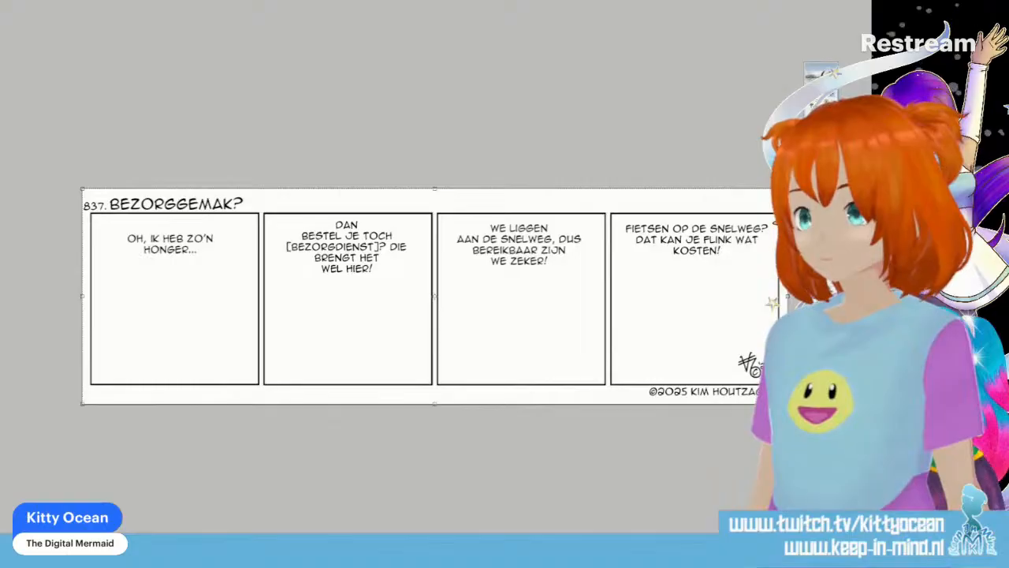
pyautogui.click(22, 2)
pyautogui.click(66, 75)
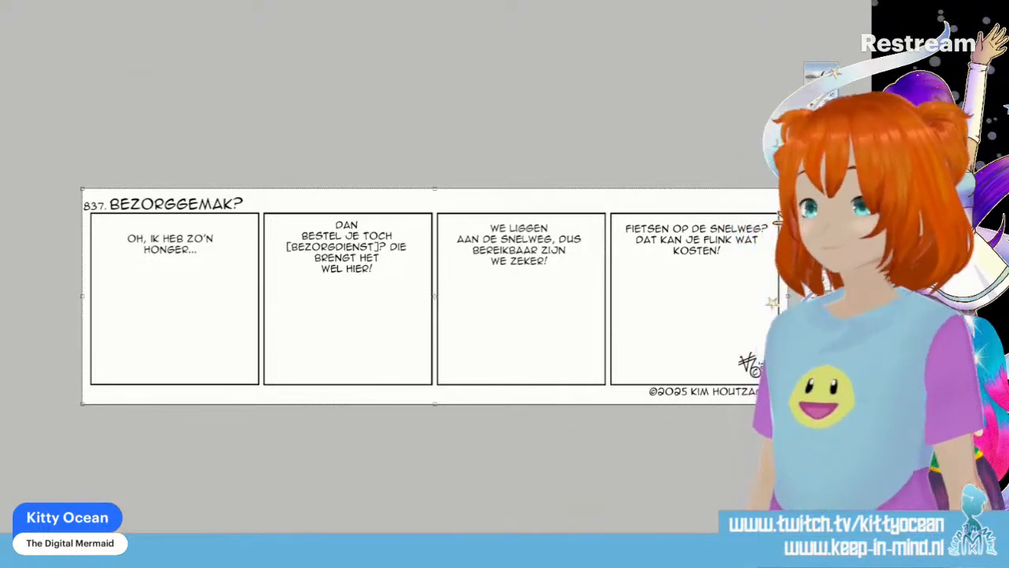
pyautogui.doubleClick(95, 205)
pyautogui.write('906.')
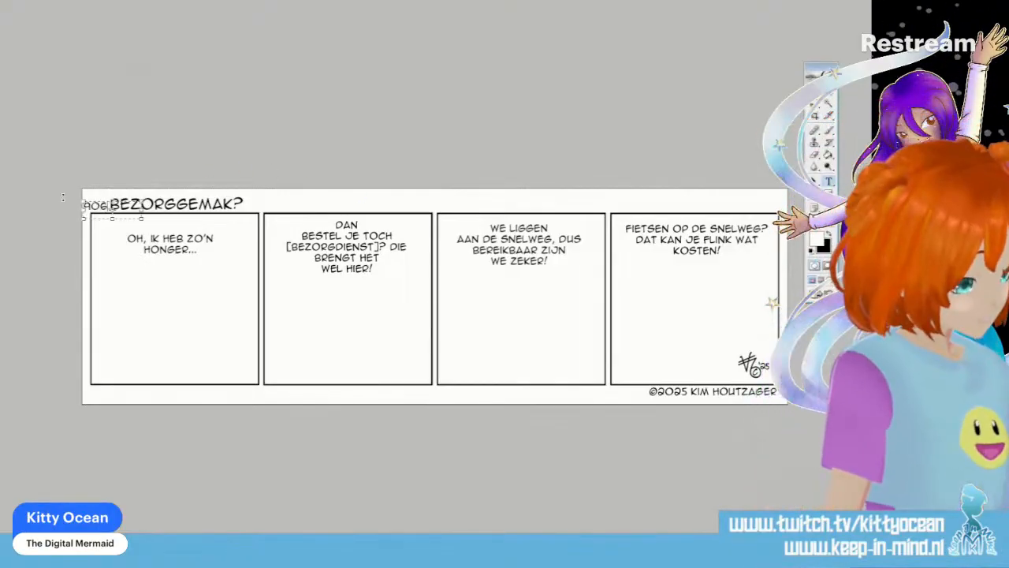
pyautogui.click(431, 5)
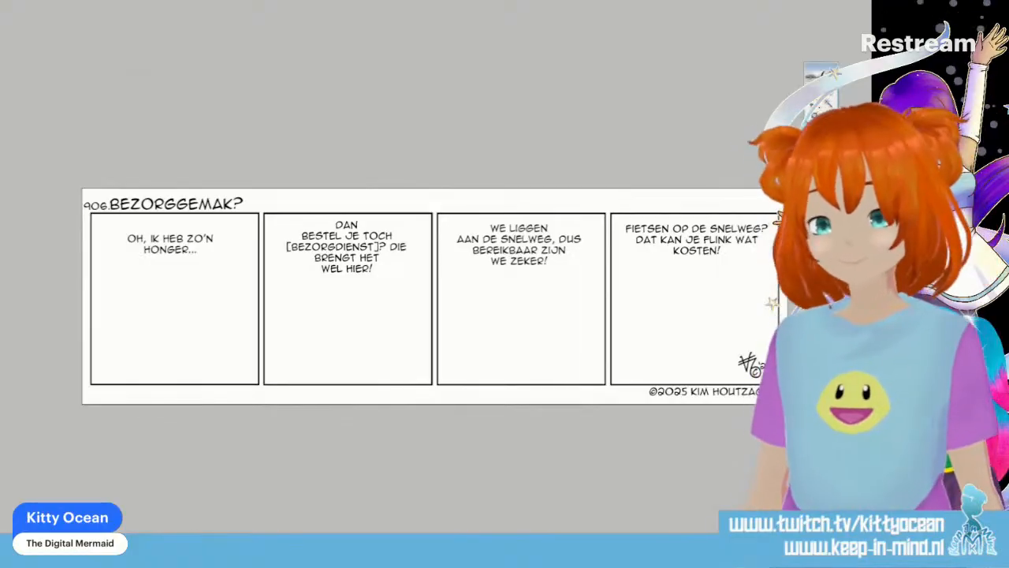
# Step: Insert "DE 49E SLUIZENLOOP" into the strip's title and delete the old title's remaining letters after it
pyautogui.click(110, 205)
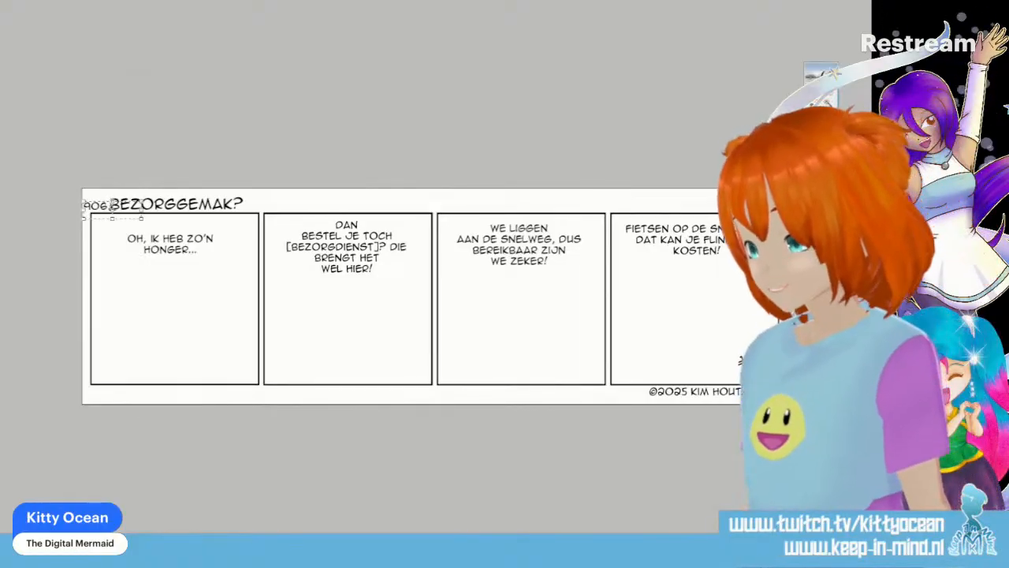
pyautogui.click(188, 203)
pyautogui.write('DE 49E')
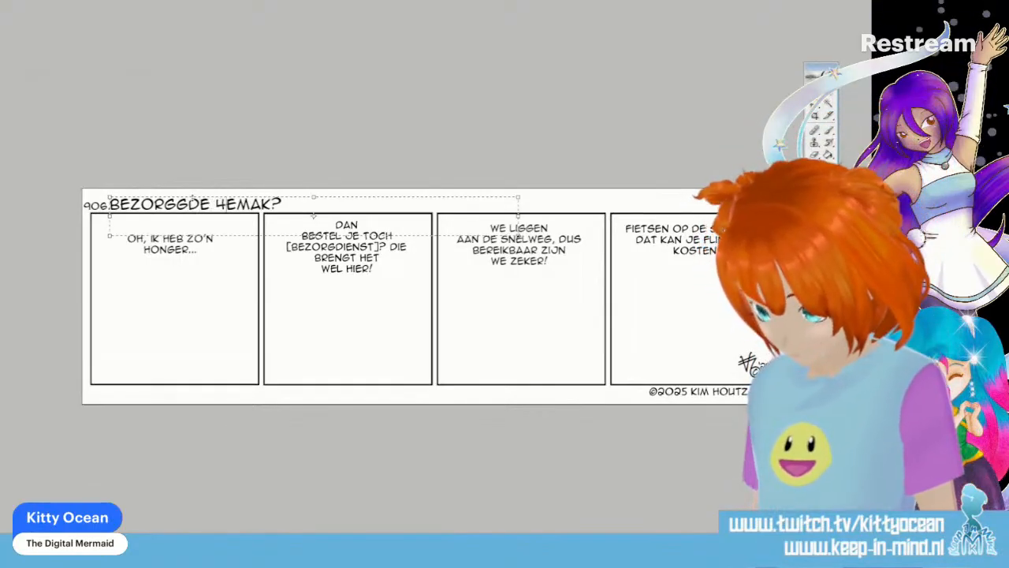
pyautogui.write(' SLUIZENLOOP')
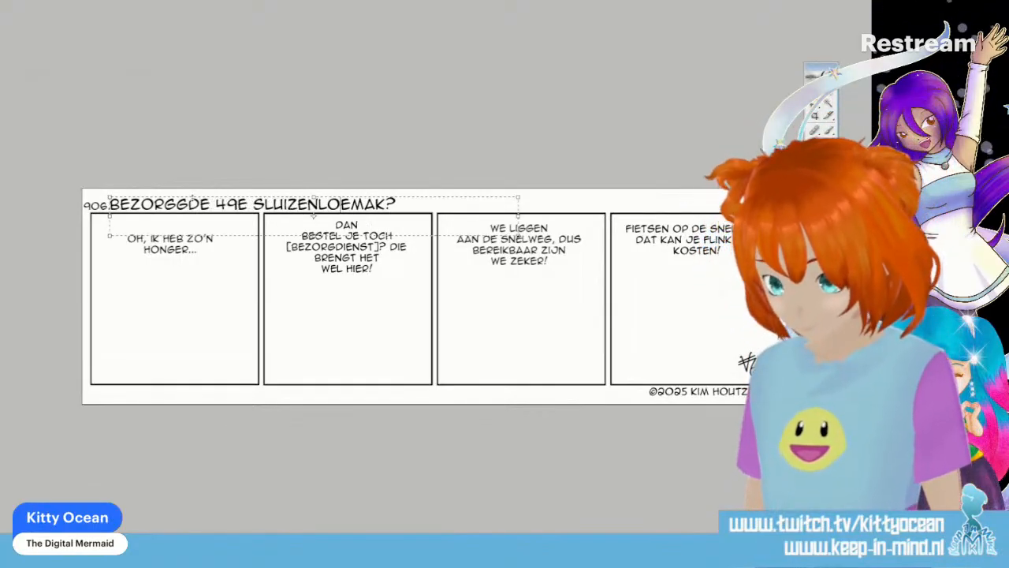
pyautogui.press('Delete')
pyautogui.press('Delete')
pyautogui.press('Delete')
pyautogui.press('Delete')
pyautogui.press('Delete')
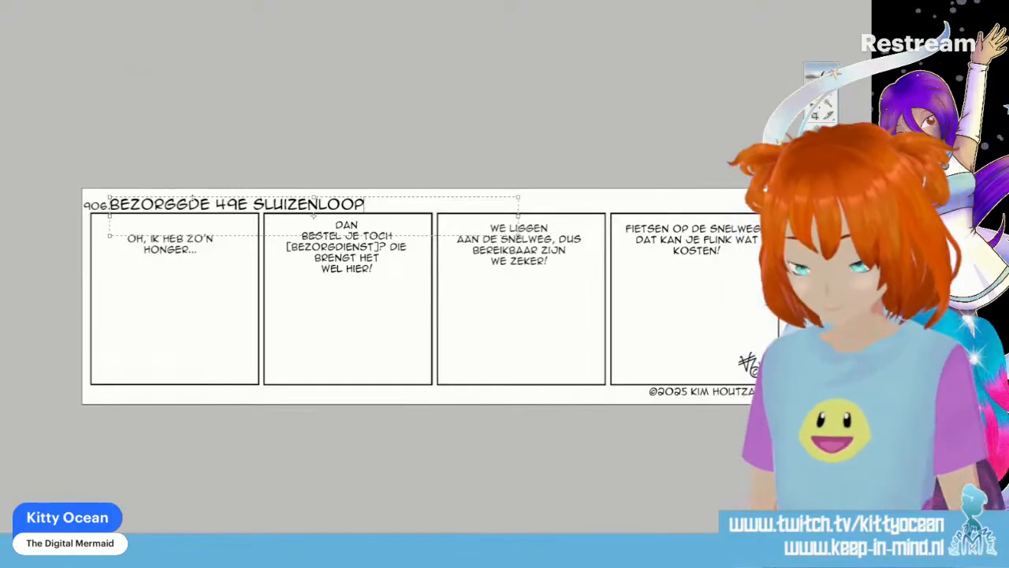
# Step: Remove the leftover "BEZORGG" from the start of the title so it reads "DE 49E SLUIZENLOOP"
pyautogui.click(190, 204)
pyautogui.hotkey('shift', 'Left')
pyautogui.hotkey('shift', 'Left')
pyautogui.hotkey('shift', 'Left')
pyautogui.hotkey('shift', 'Left')
pyautogui.hotkey('shift', 'Left')
pyautogui.hotkey('shift', 'Left')
pyautogui.hotkey('shift', 'Left')
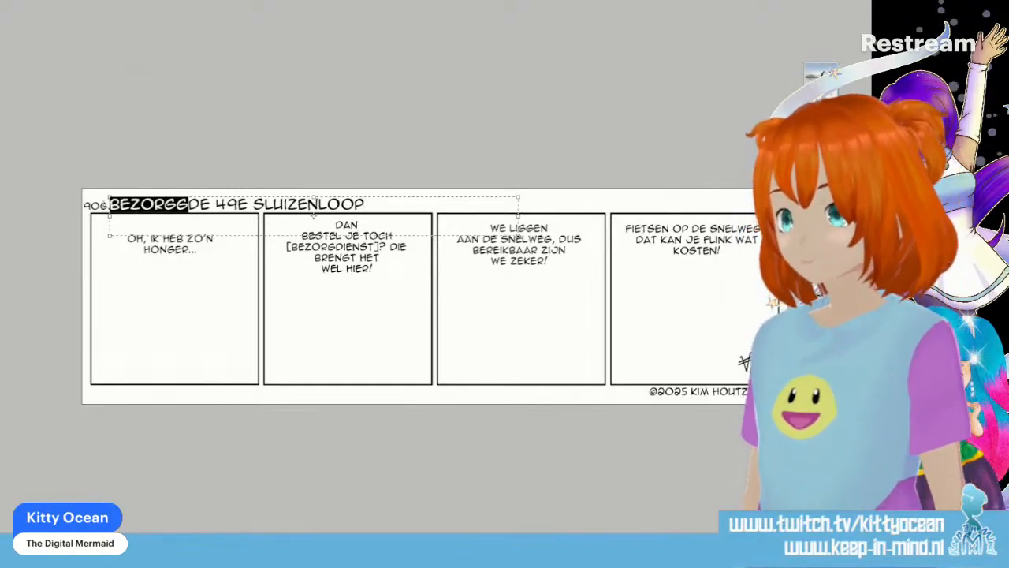
pyautogui.press('BackSpace')
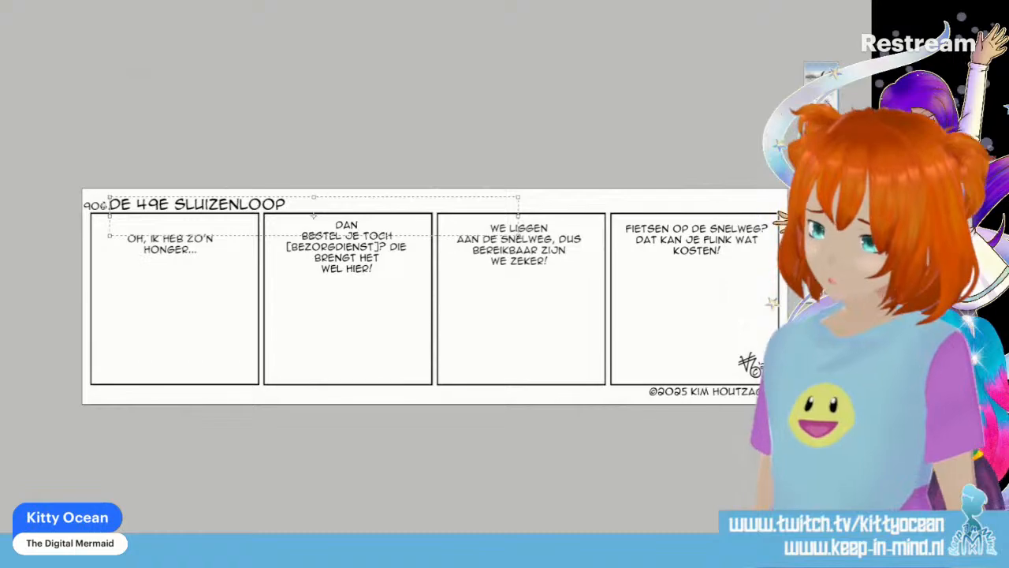
pyautogui.click(210, 193)
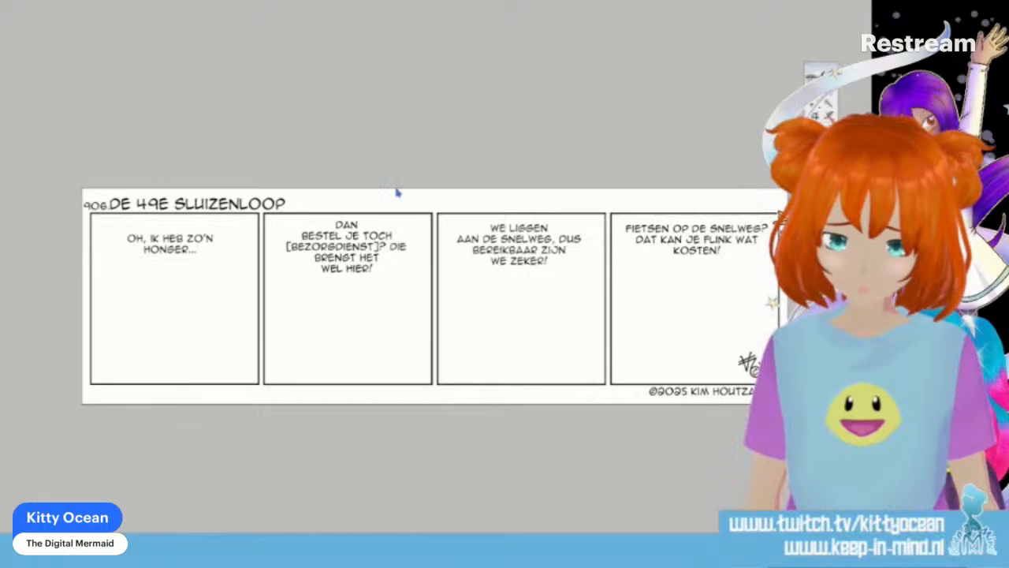
# Step: Replace the first panel's dialogue with "WAT WAS DAT?!"
pyautogui.click(158, 240)
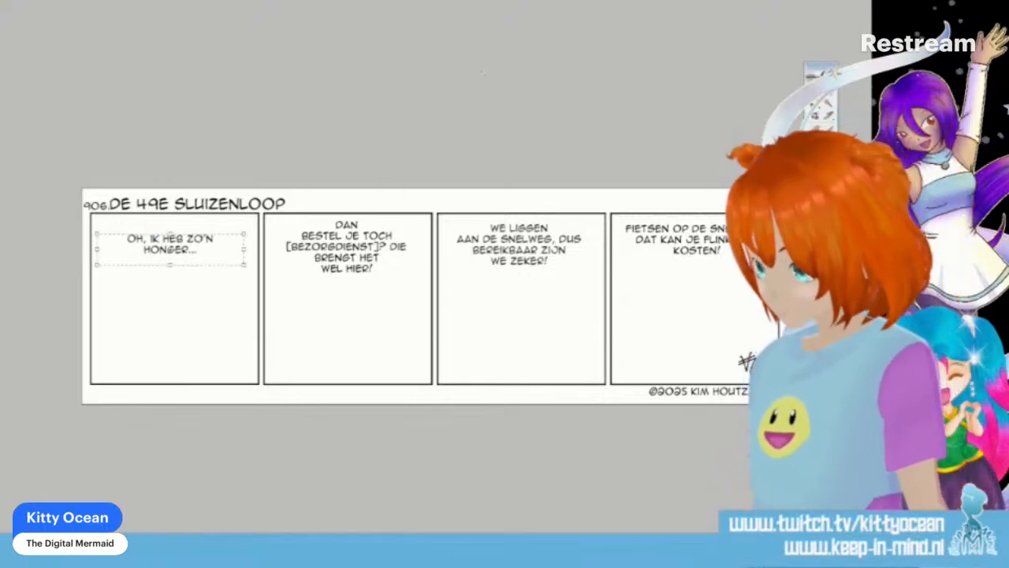
pyautogui.hotkey('ctrl', 'a')
pyautogui.write('WAT WAS DAT?!')
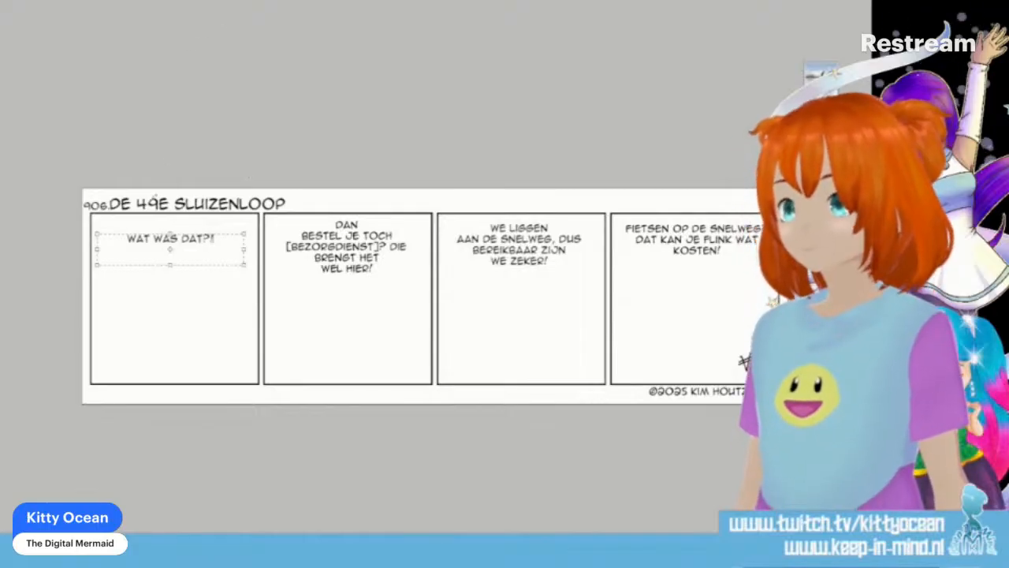
# Step: Replace the second panel's dialogue with "MIJN VROUW."
pyautogui.click(326, 222)
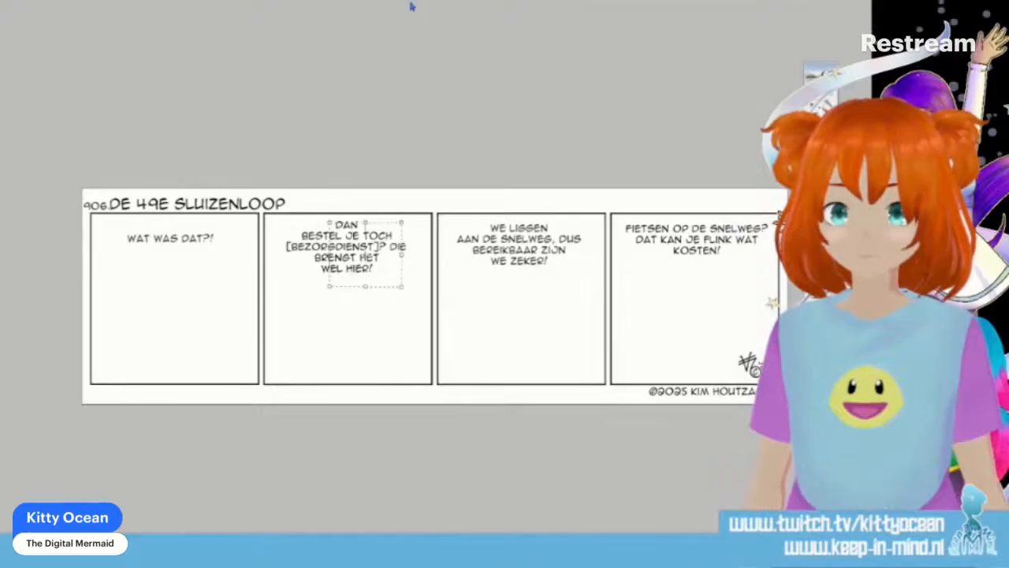
pyautogui.click(346, 269)
pyautogui.hotkey('ctrl', 'a')
pyautogui.write('MIJN')
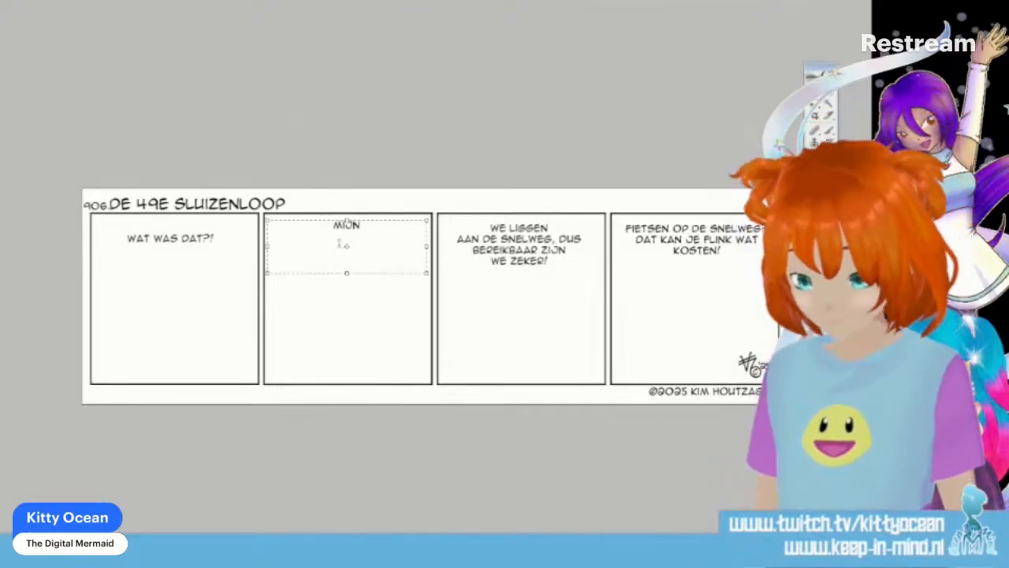
pyautogui.write(' VROUW.')
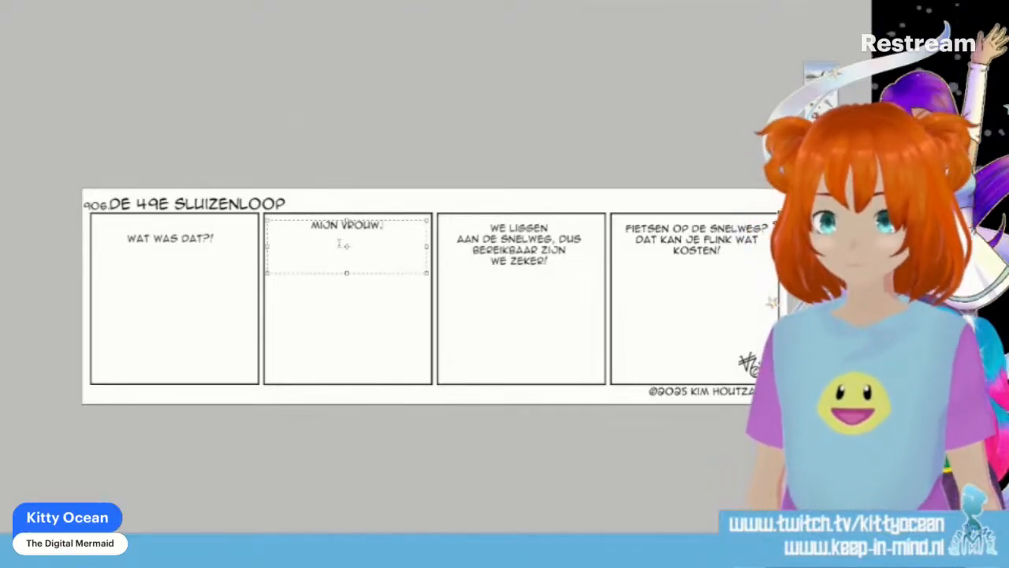
# Step: Replace the third panel's dialogue with "BIJ DE FINISH? HEEFT ZE EEN MEGAFOON OFZO?!"
pyautogui.click(541, 229)
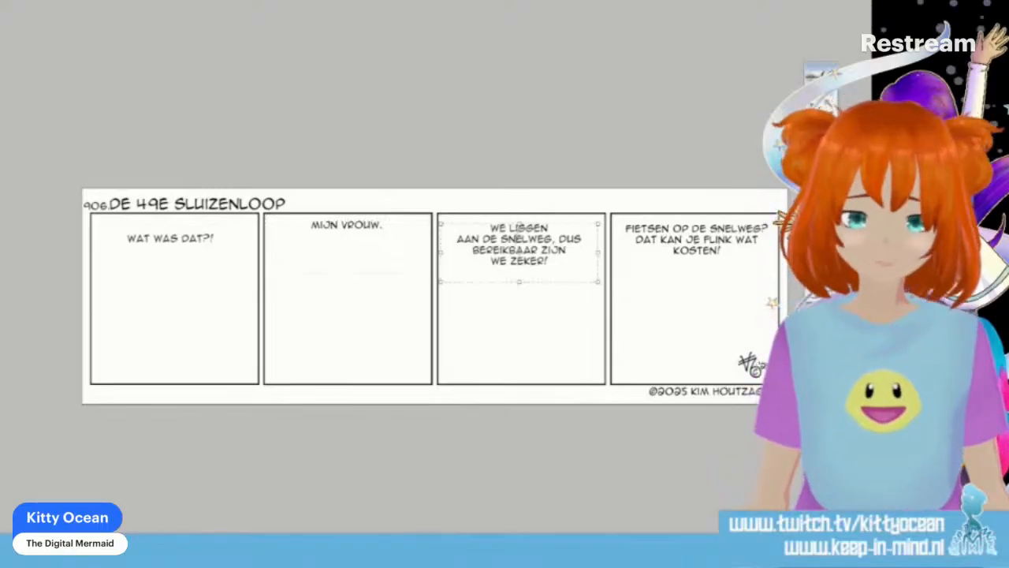
pyautogui.hotkey('ctrl', 'a')
pyautogui.write('DE')
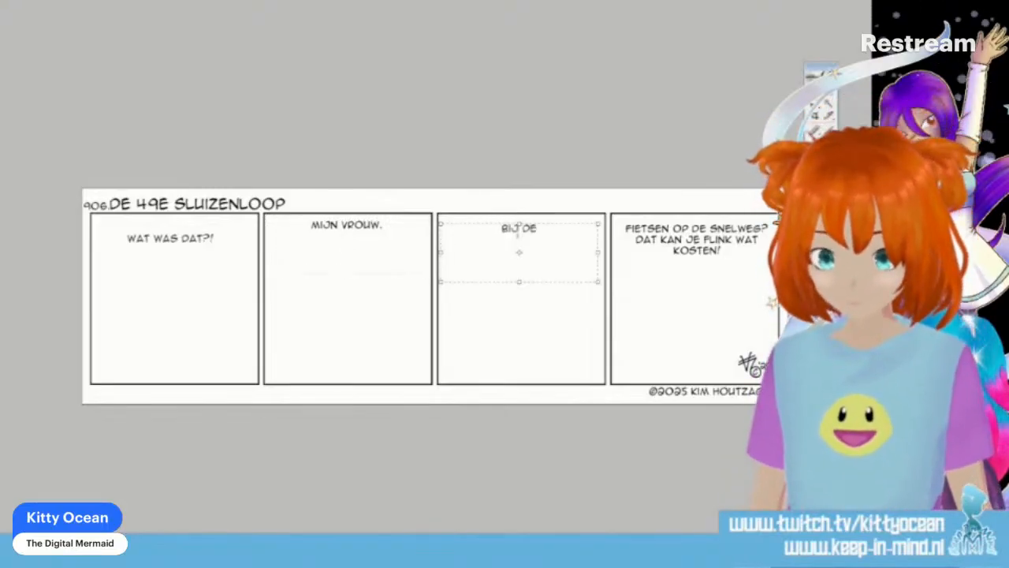
pyautogui.write(' FINISH? HE')
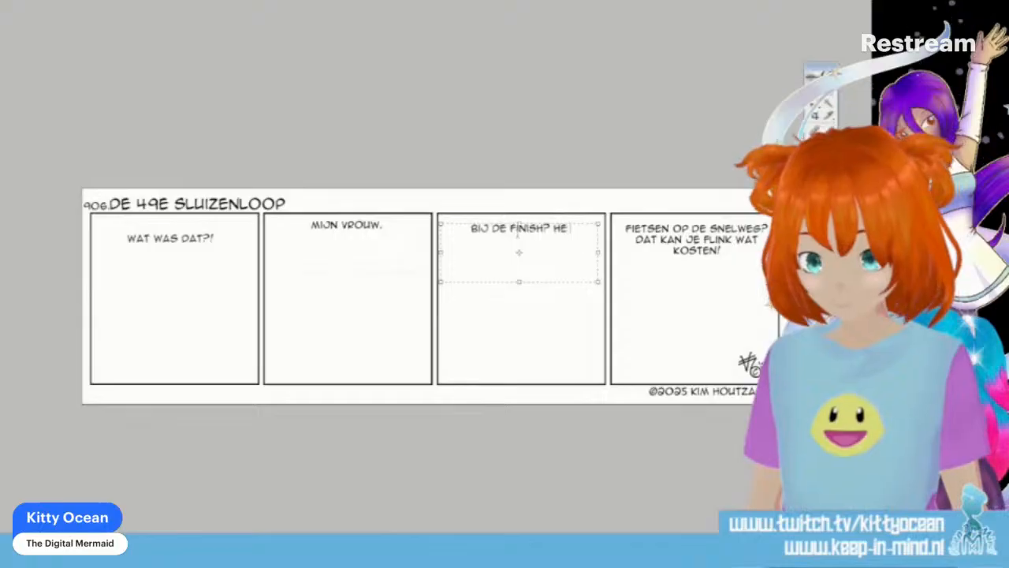
pyautogui.write('EFT ZE EEN MEGAFOON OFZO?!')
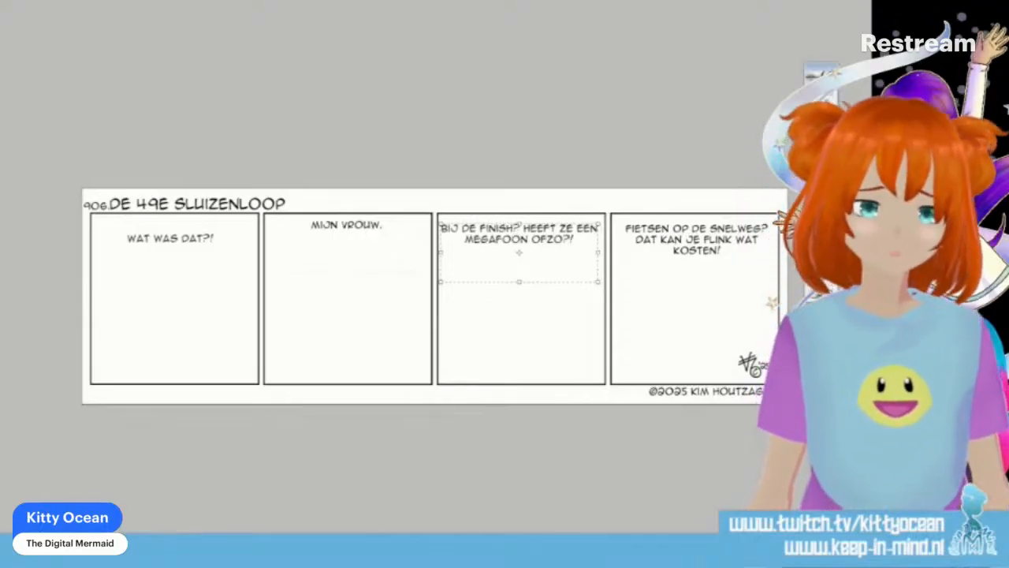
# Step: Replace the fourth panel's dialogue with "NEE, ZE IS BADJUFFROUW."
pyautogui.click(678, 229)
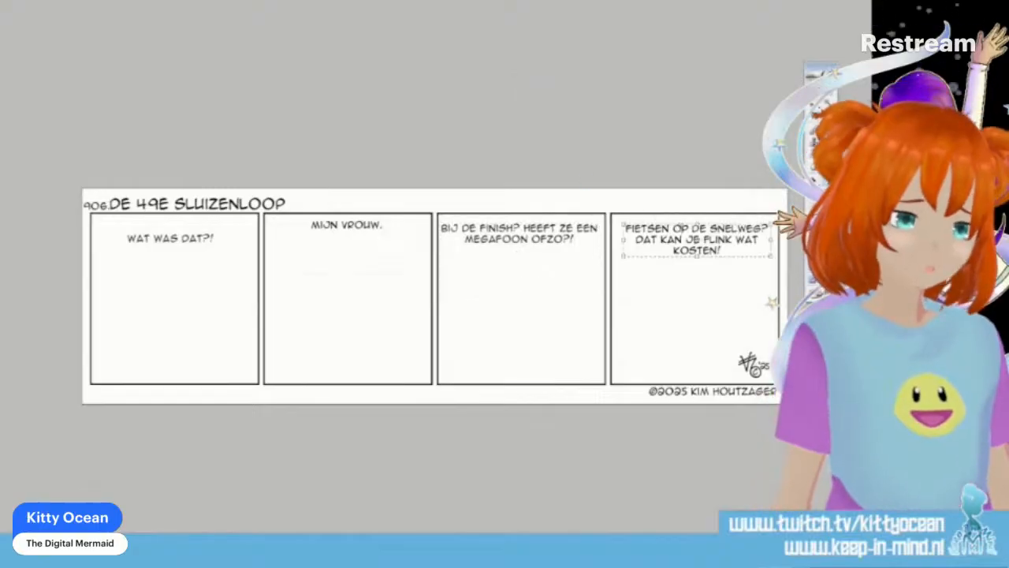
pyautogui.hotkey('ctrl', 'a')
pyautogui.write('NEE, ZE IS')
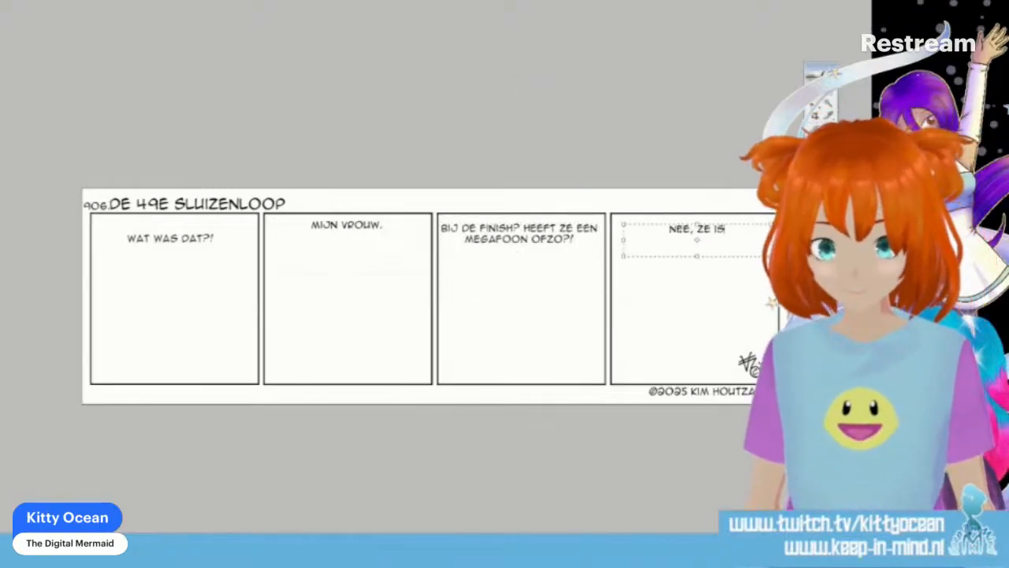
pyautogui.write(' BADJUFFROUW')
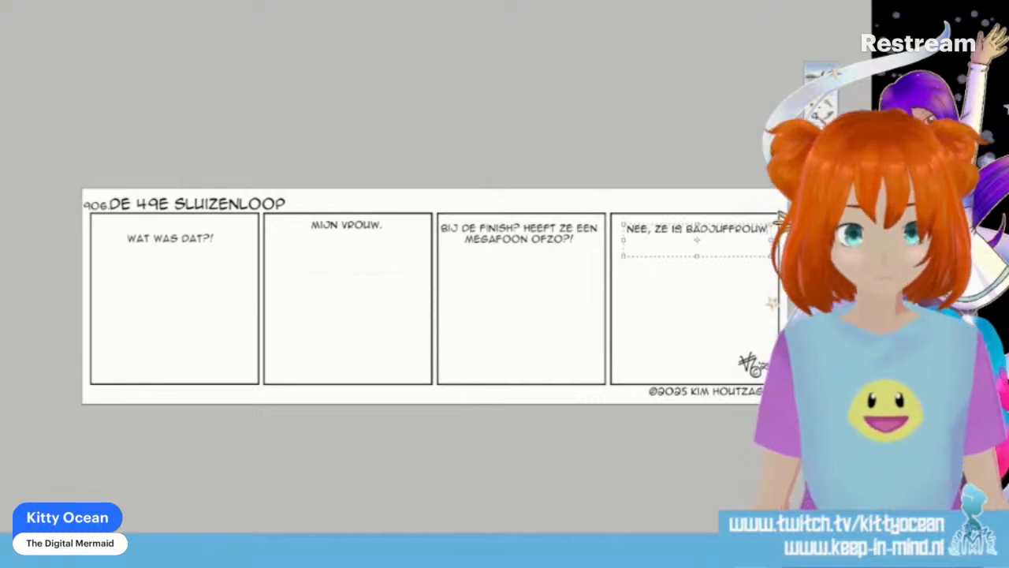
pyautogui.write('.')
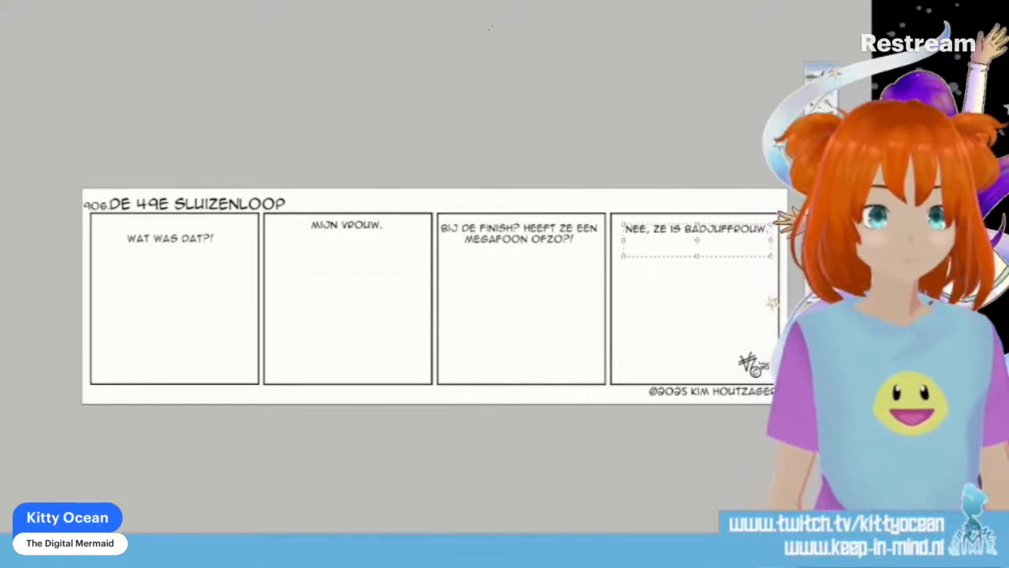
pyautogui.press('Escape')
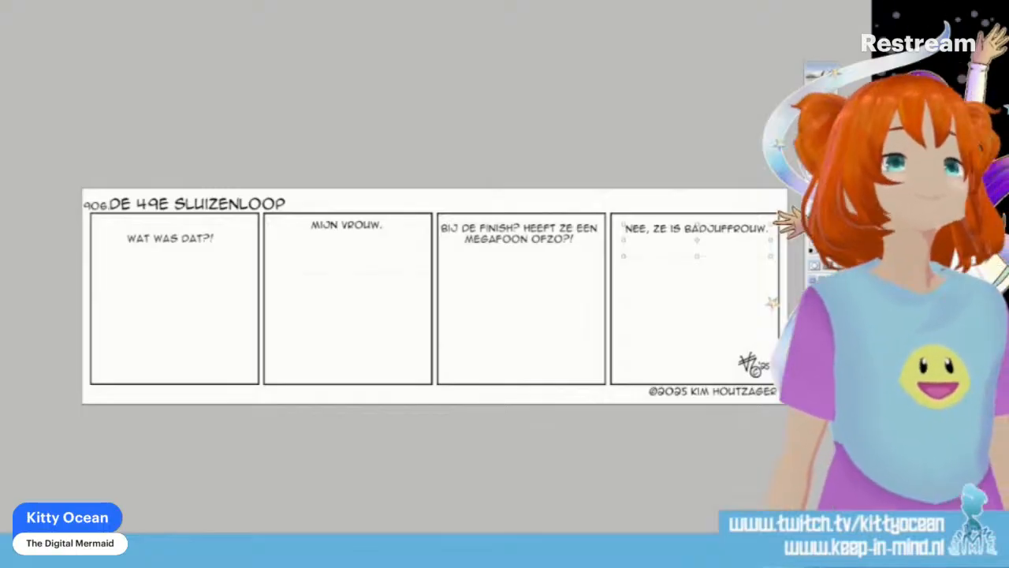
# Step: Move the "WAT WAS DAT?!" line from the first panel into the second, above "MIJN VROUW."
pyautogui.moveTo(221, 256); pyautogui.dragTo(395, 259)
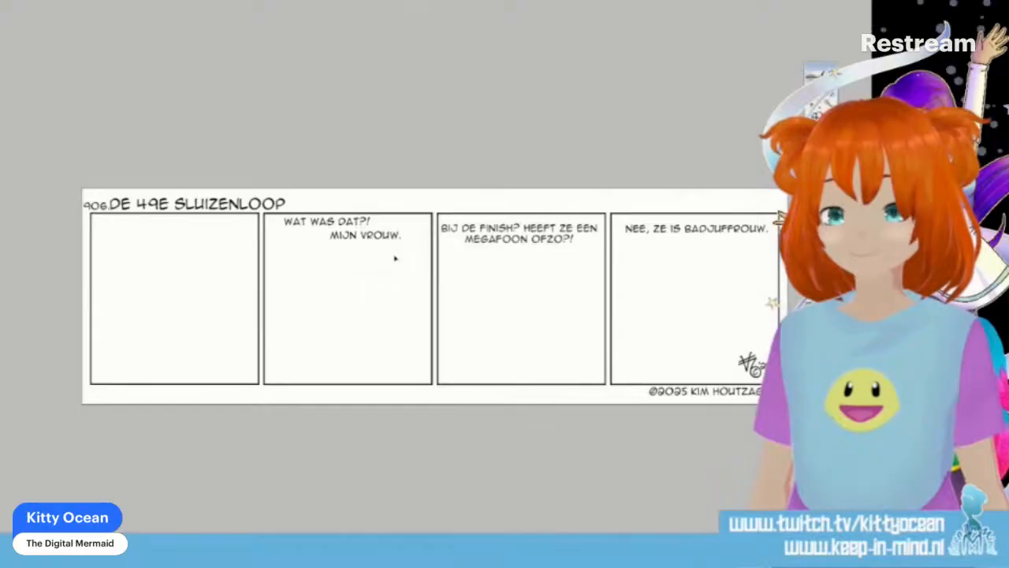
pyautogui.press('Escape')
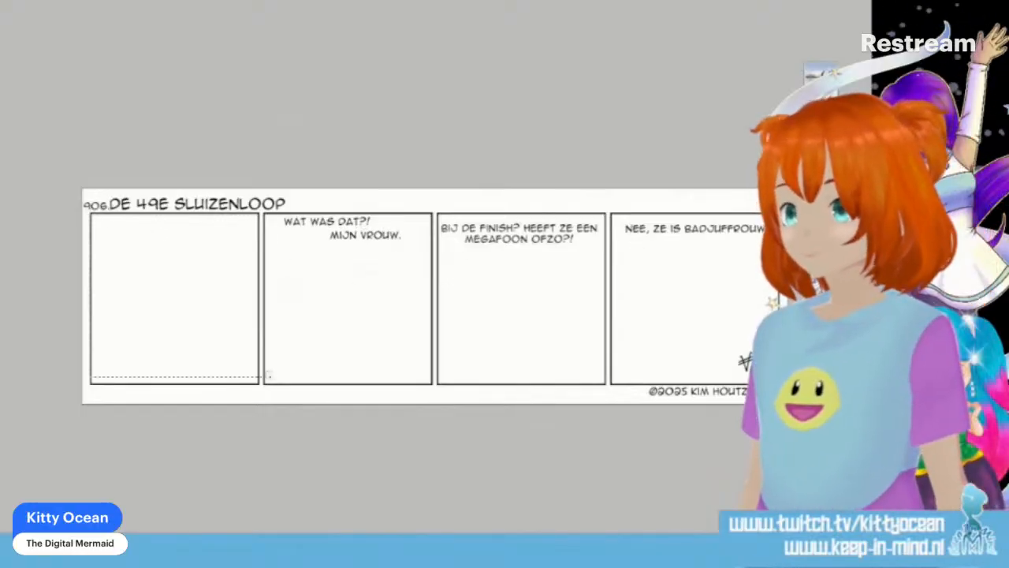
# Step: Add a text box filling the empty first panel with the text "KOM OP! ZET HEM OP! DOORLOPEN!"
pyautogui.click(263, 378)
pyautogui.write('KOM OP')
pyautogui.press('BackSpace')
pyautogui.press('BackSpace')
pyautogui.press('BackSpace')
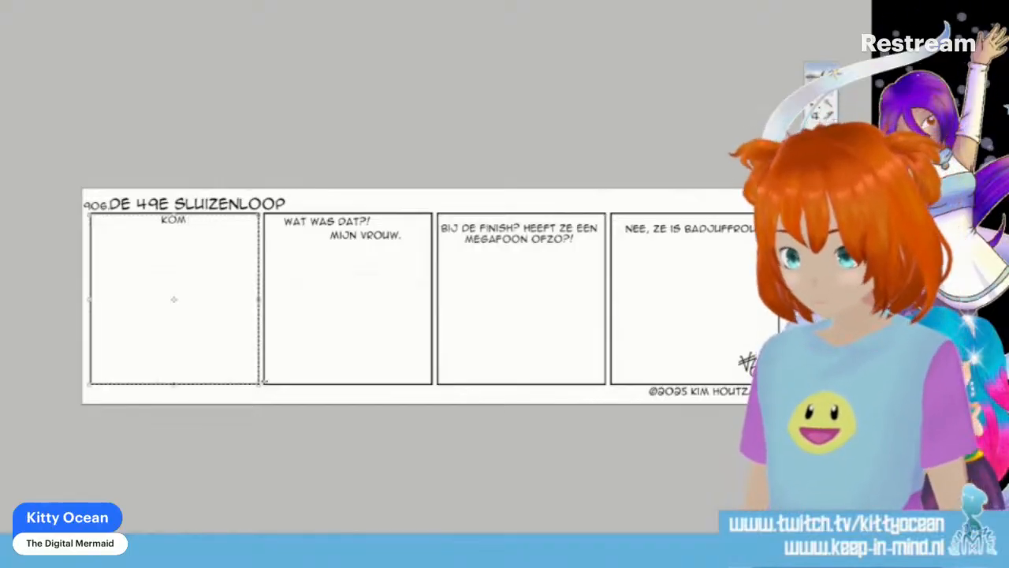
pyautogui.write('OP! ')
pyautogui.write('ZE')
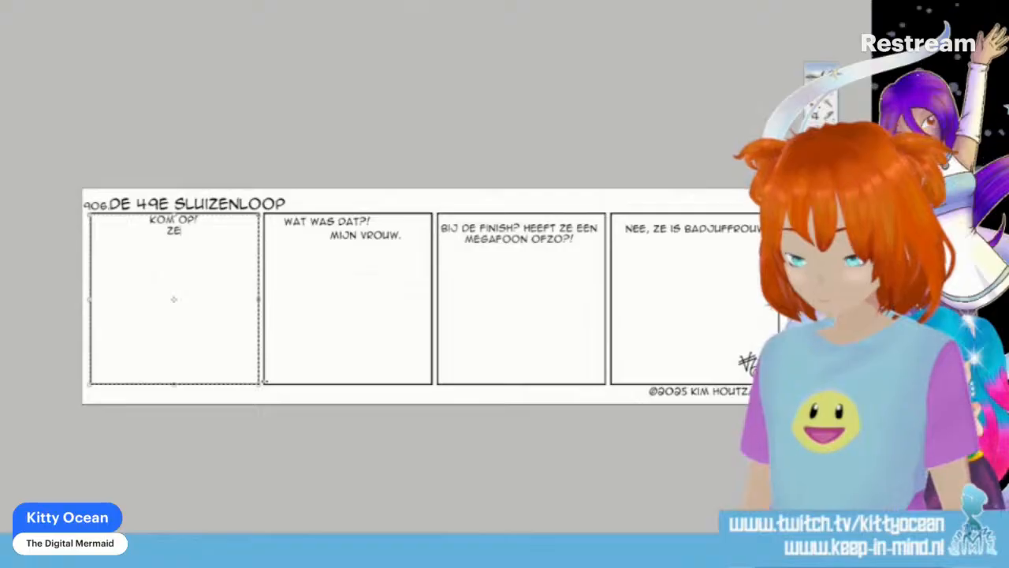
pyautogui.write('T HEM OP! DOORLOPEN!')
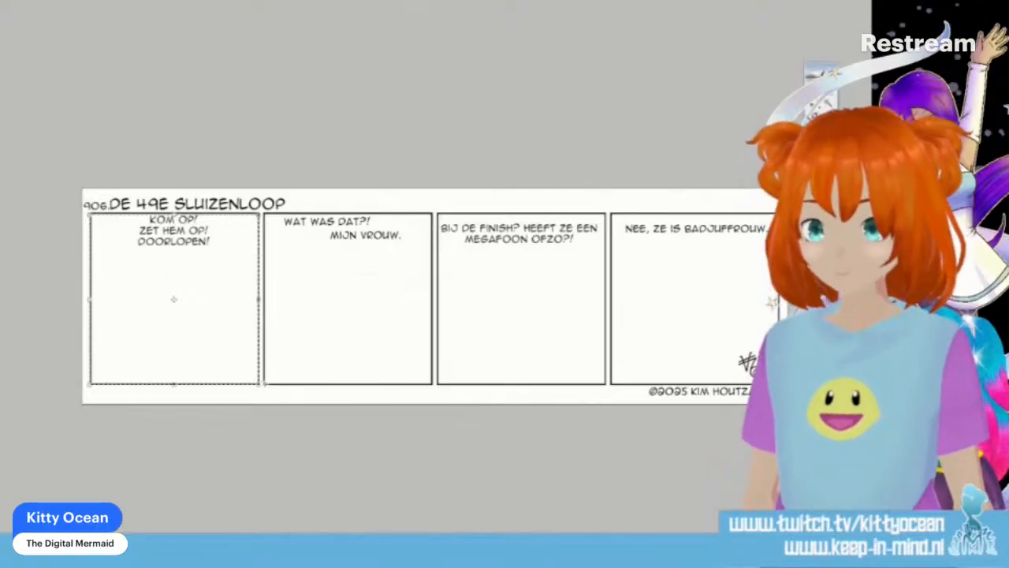
# Step: Enlarge all of the first panel's text, trying sizes from 72 pt downward and settling on 18 pt
pyautogui.hotkey('ctrl', 'a')
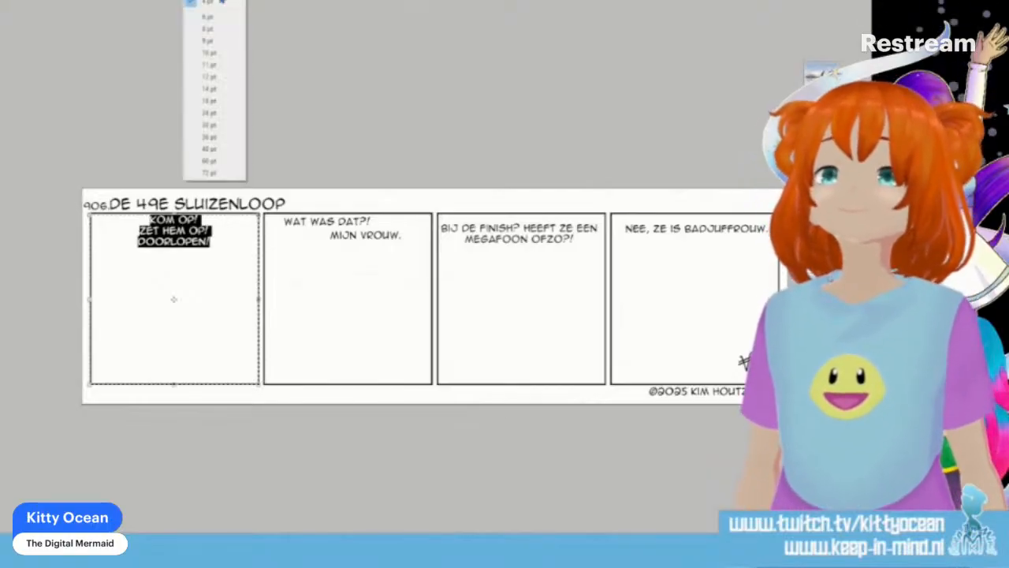
pyautogui.click(210, 172)
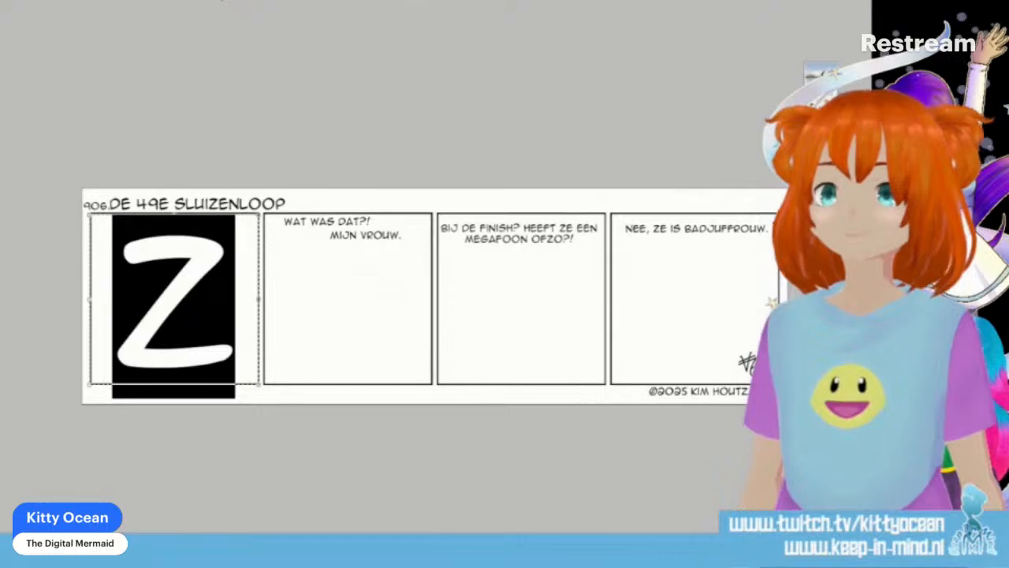
pyautogui.click(215, 161)
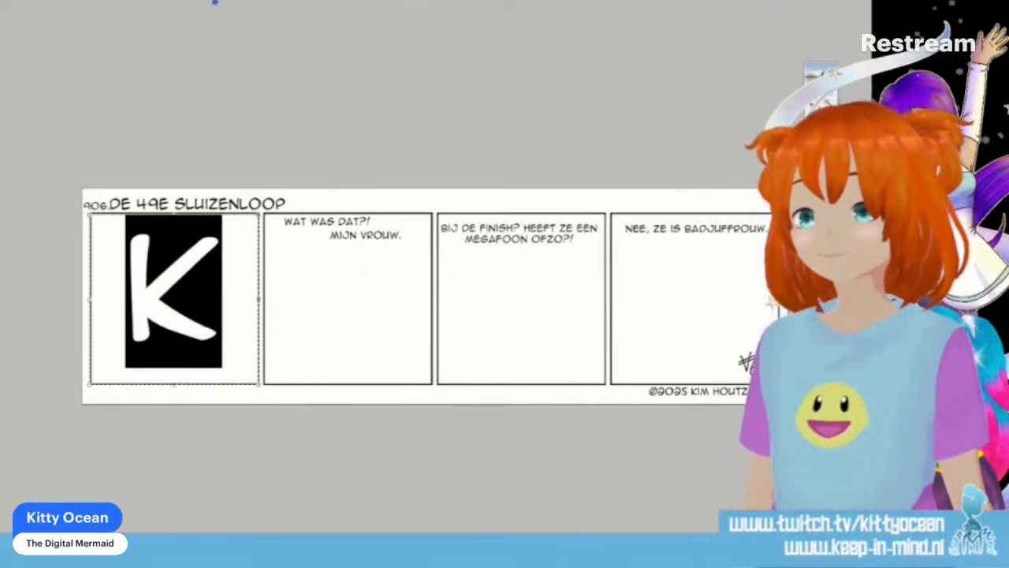
pyautogui.click(215, 2)
pyautogui.click(214, 147)
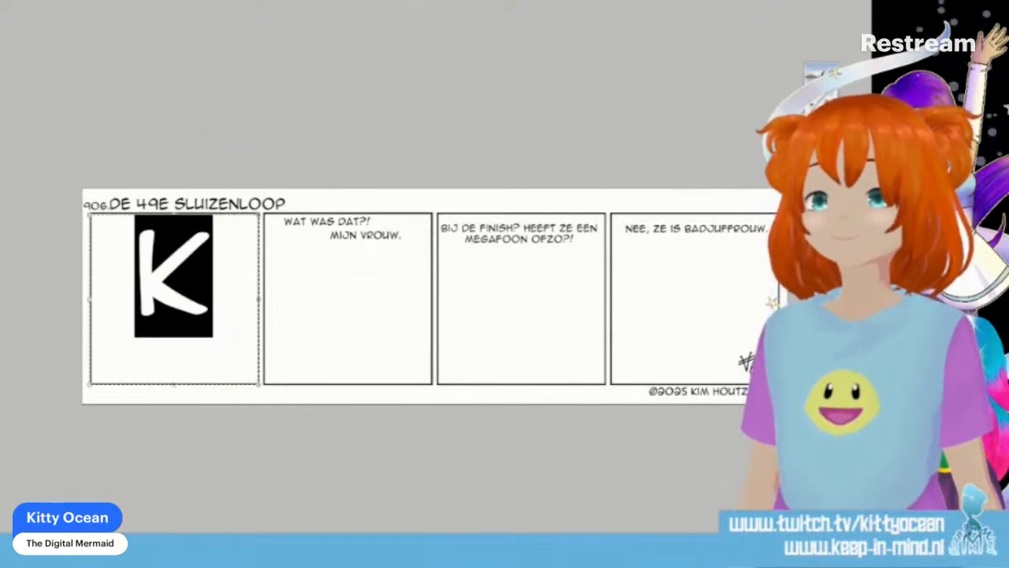
pyautogui.click(214, 3)
pyautogui.click(208, 138)
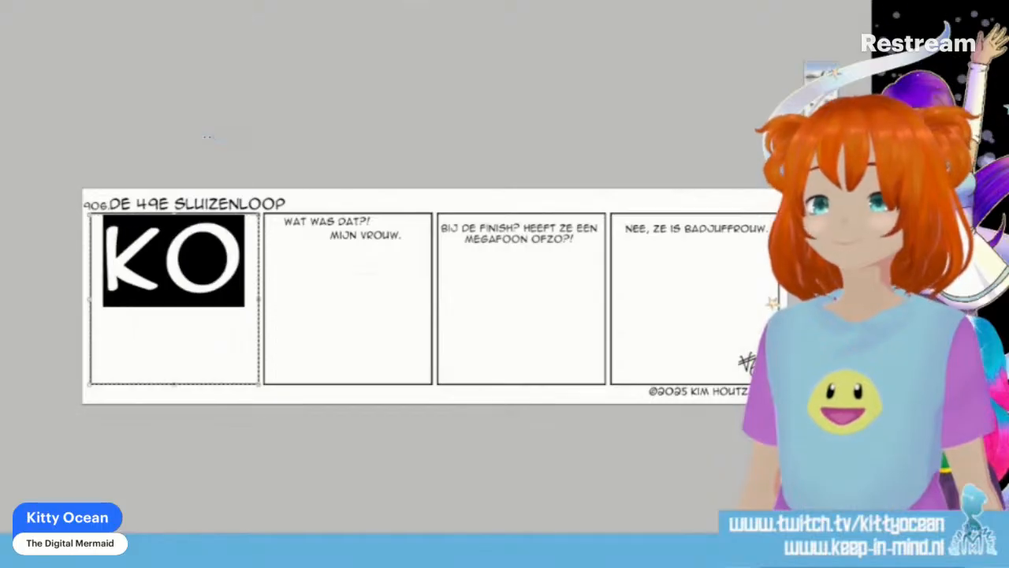
pyautogui.click(214, 2)
pyautogui.click(211, 110)
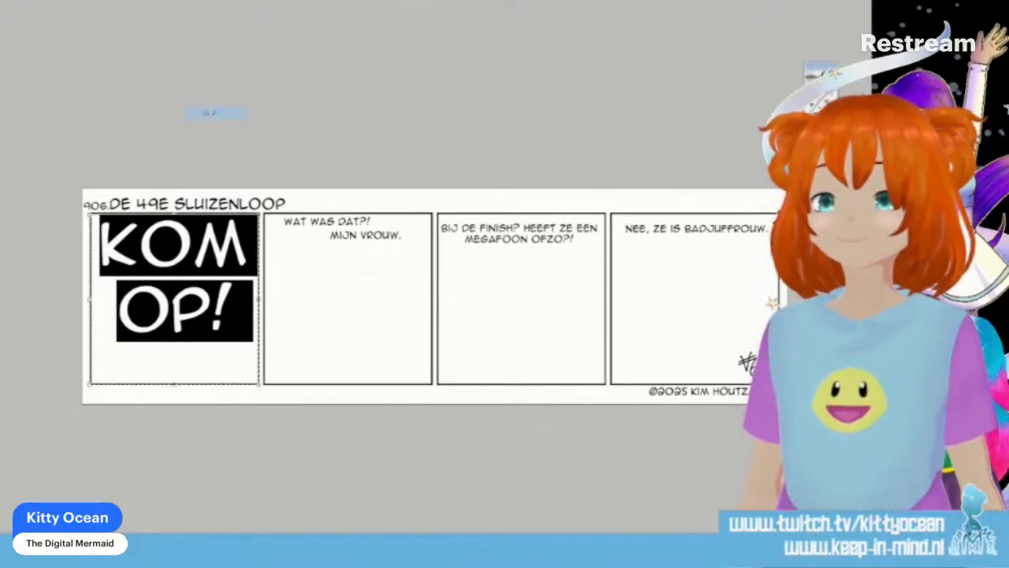
pyautogui.click(215, 3)
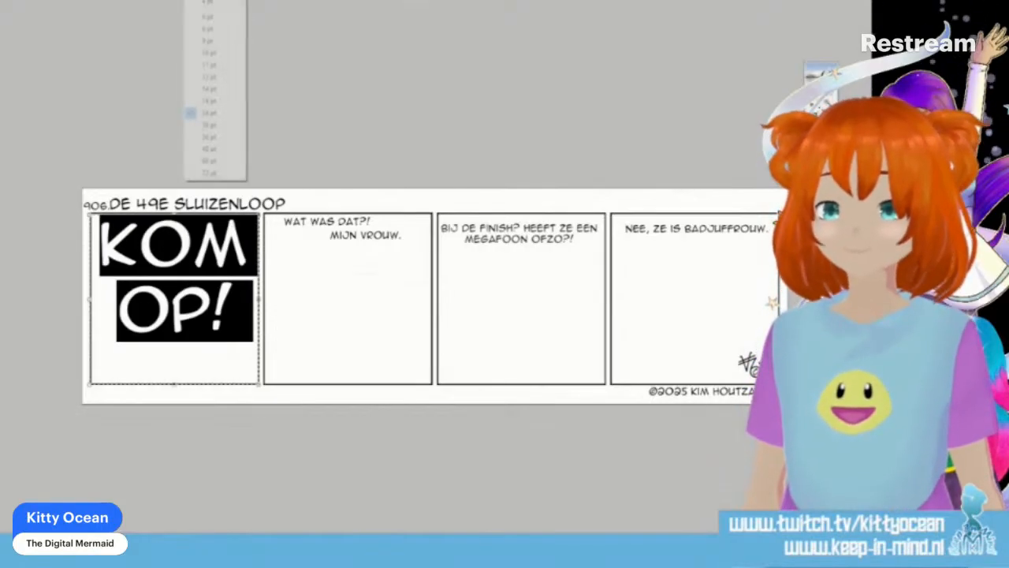
pyautogui.click(217, 101)
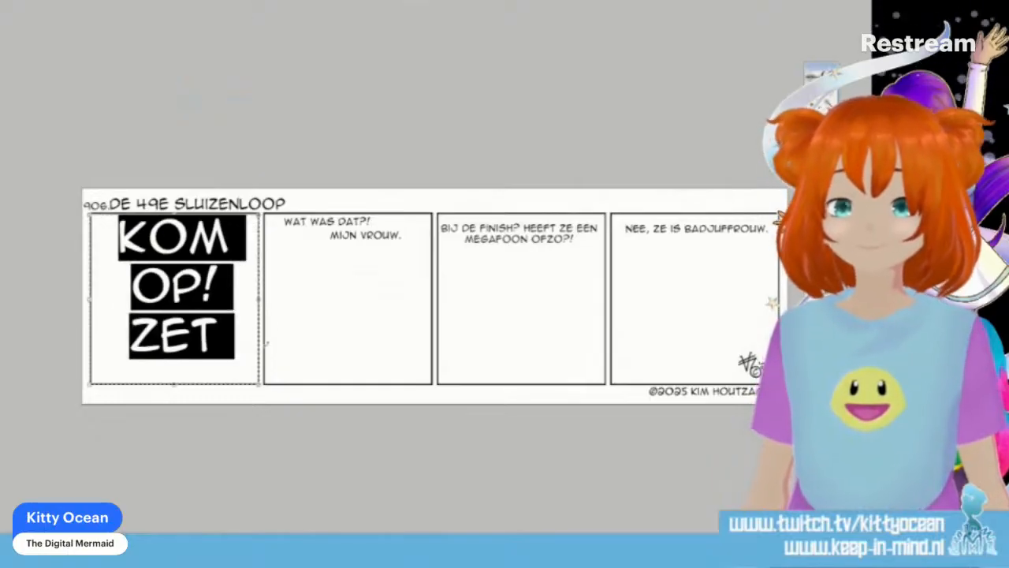
# Step: Widen the text box until each shouted sentence fits on one line, then centre it over the first panel behind the panel frames
pyautogui.moveTo(258, 384); pyautogui.dragTo(410, 389)
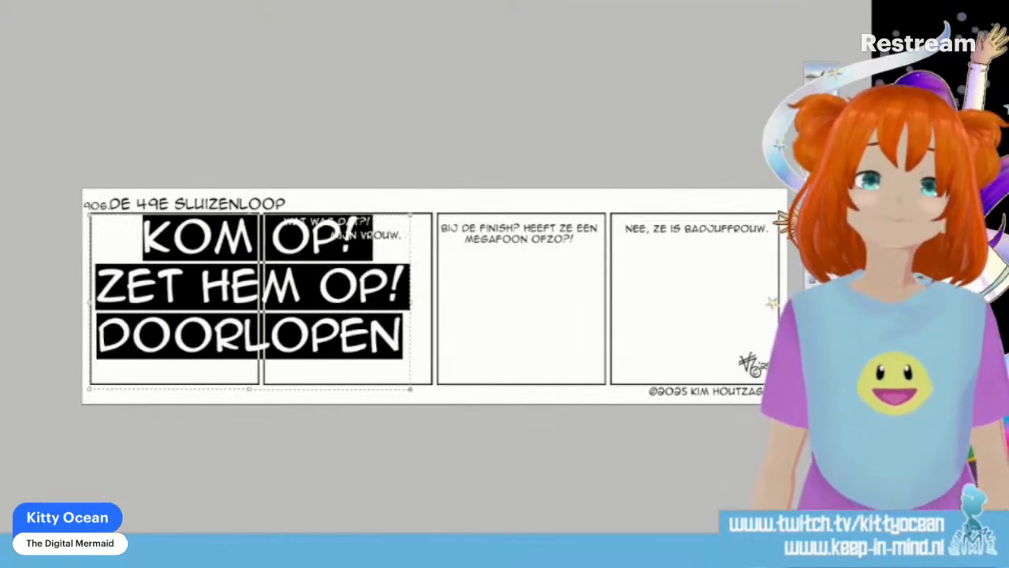
pyautogui.click(667, 174)
pyautogui.moveTo(293, 277); pyautogui.dragTo(217, 276)
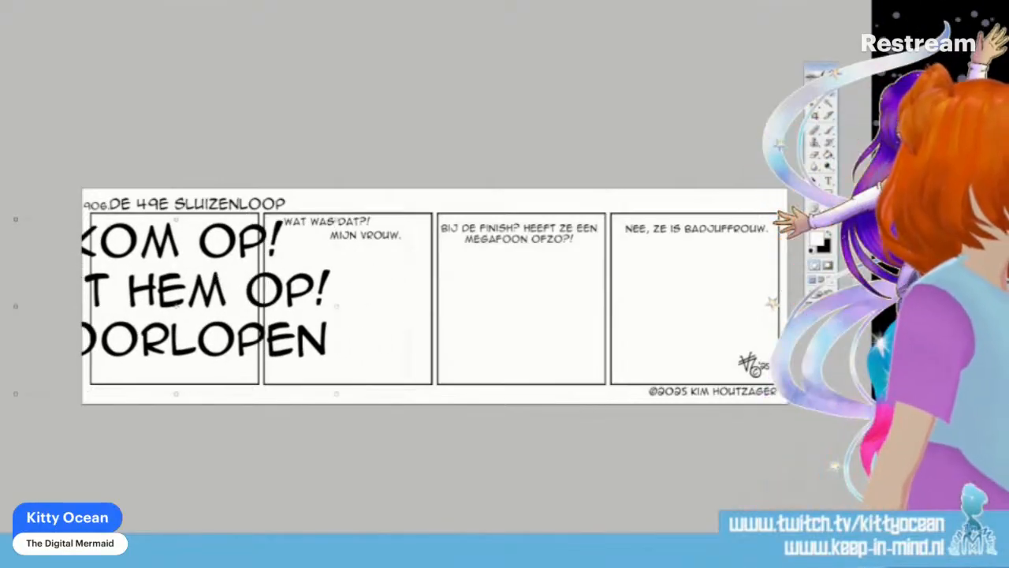
pyautogui.hotkey('ctrl', '[')
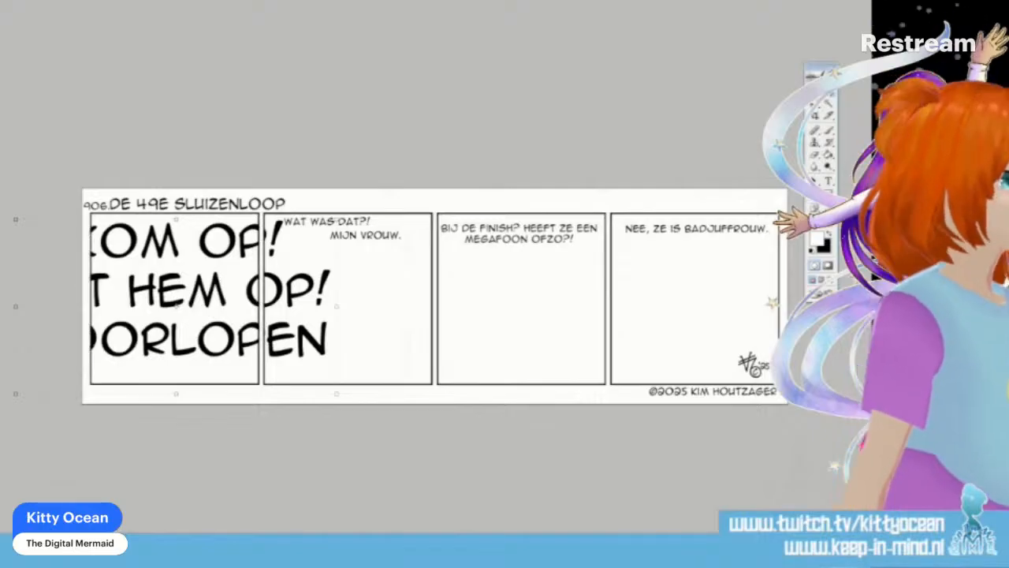
# Step: Mark the area of the second panel covered by the large lettering and erase the overflow there
pyautogui.click(820, 73)
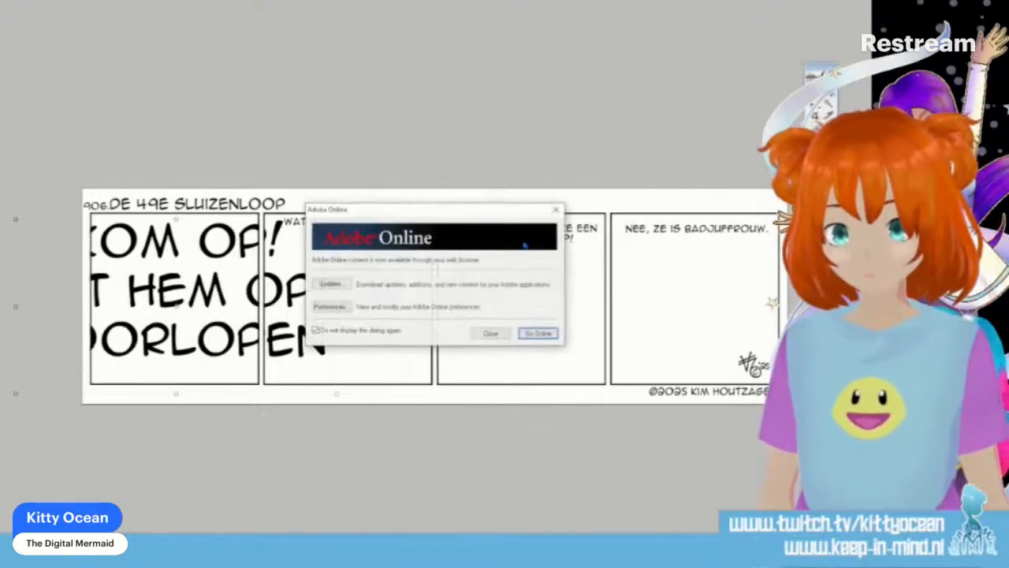
pyautogui.click(556, 209)
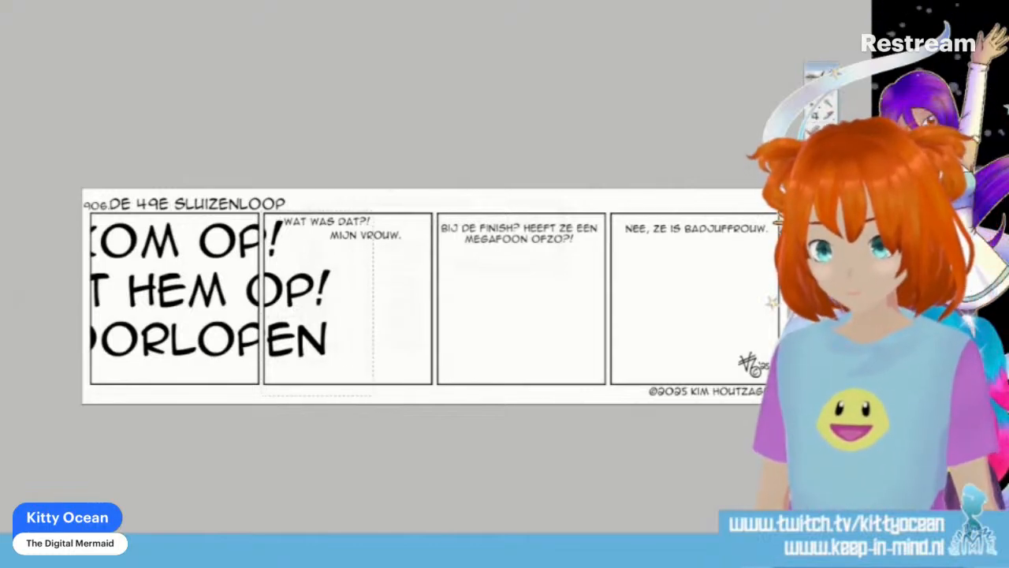
pyautogui.moveTo(262, 214); pyautogui.dragTo(373, 394)
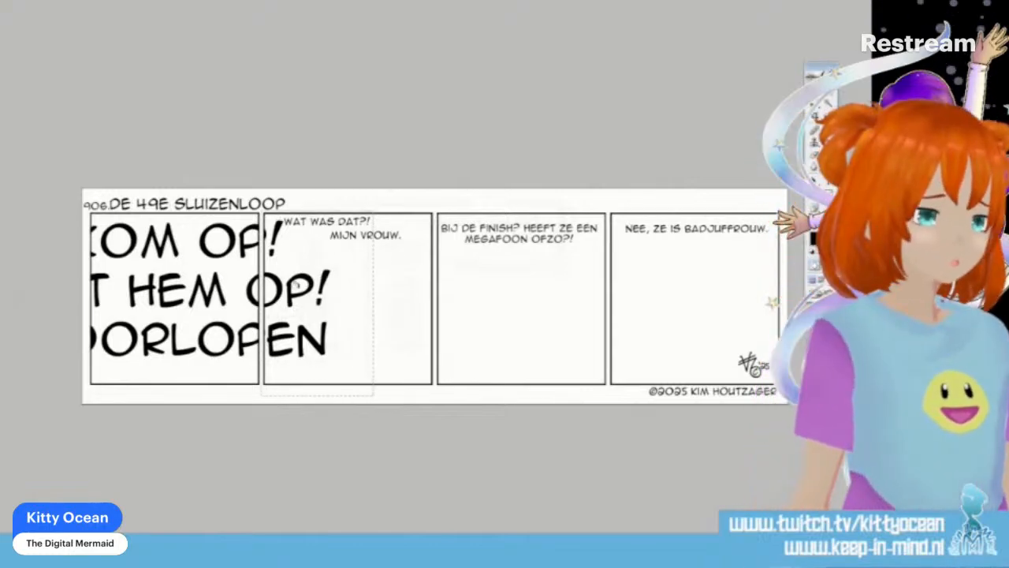
pyautogui.press('Delete')
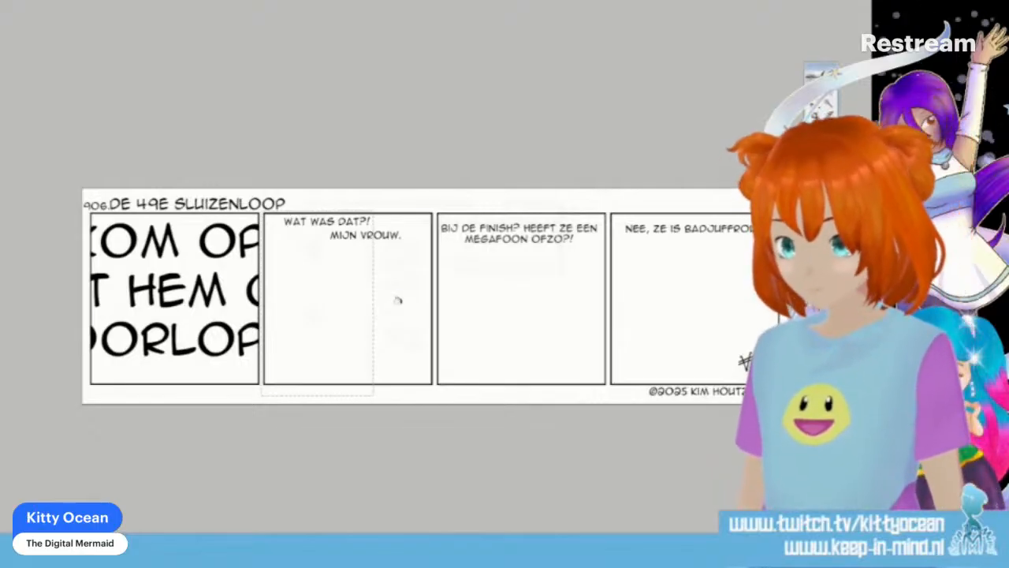
pyautogui.hotkey('ctrl', 'd')
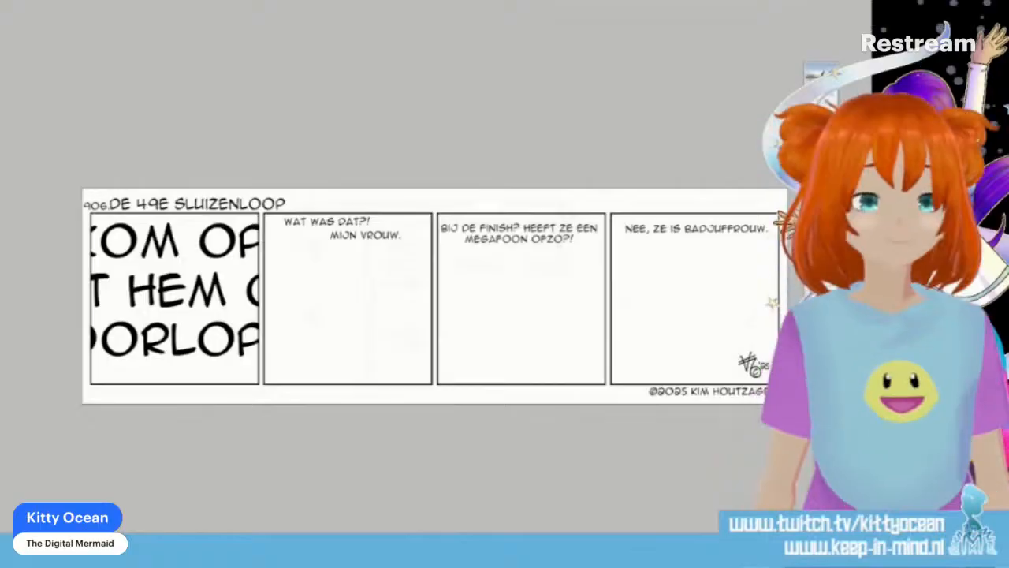
# Step: Left-align the "KOM OP!" line and reposition the large lettering so its lines begin at the first panel's left edge
pyautogui.hotkey('ctrl', 't')
pyautogui.moveTo(180, 288); pyautogui.dragTo(203, 286)
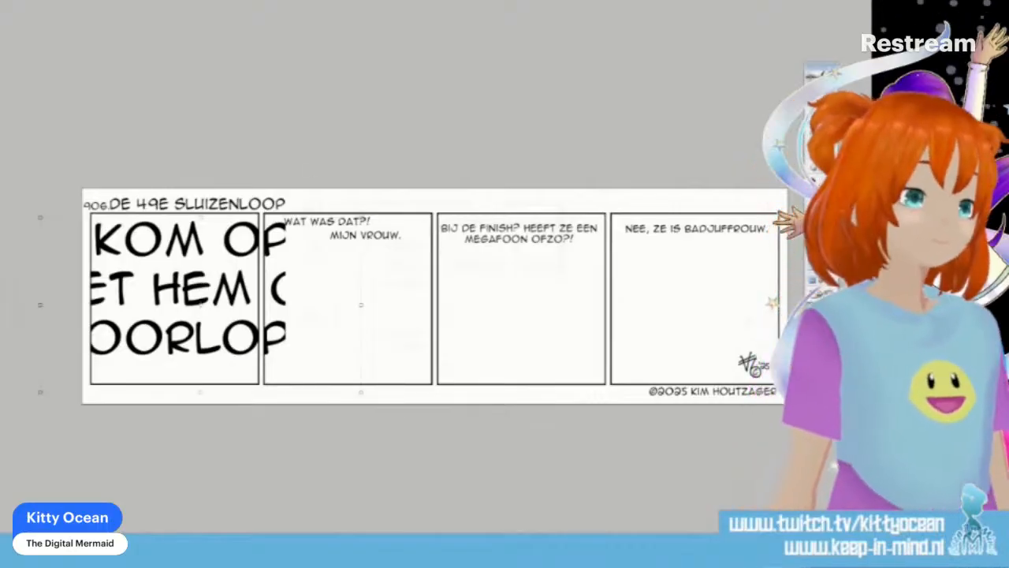
pyautogui.click(288, 3)
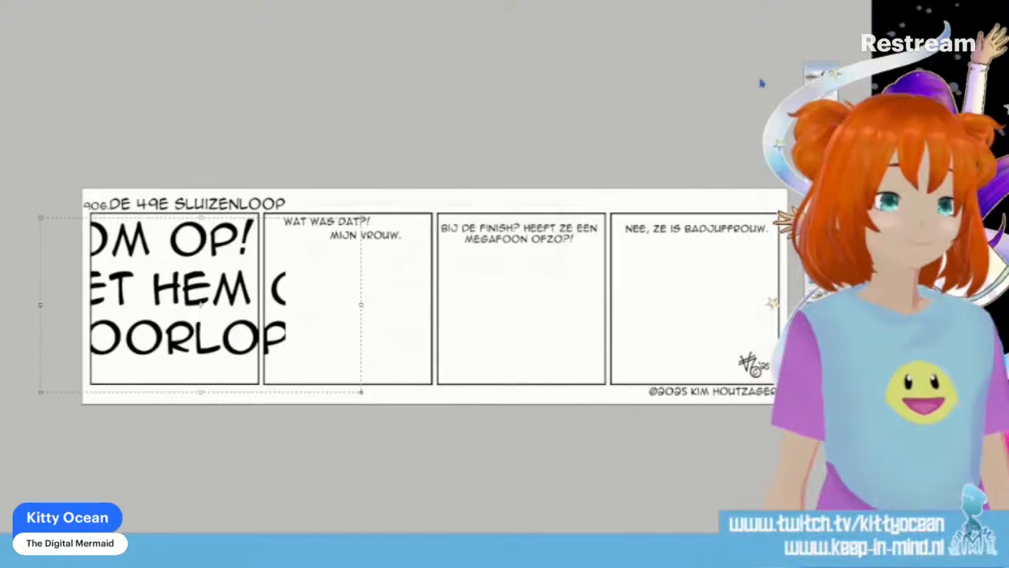
pyautogui.press('Return')
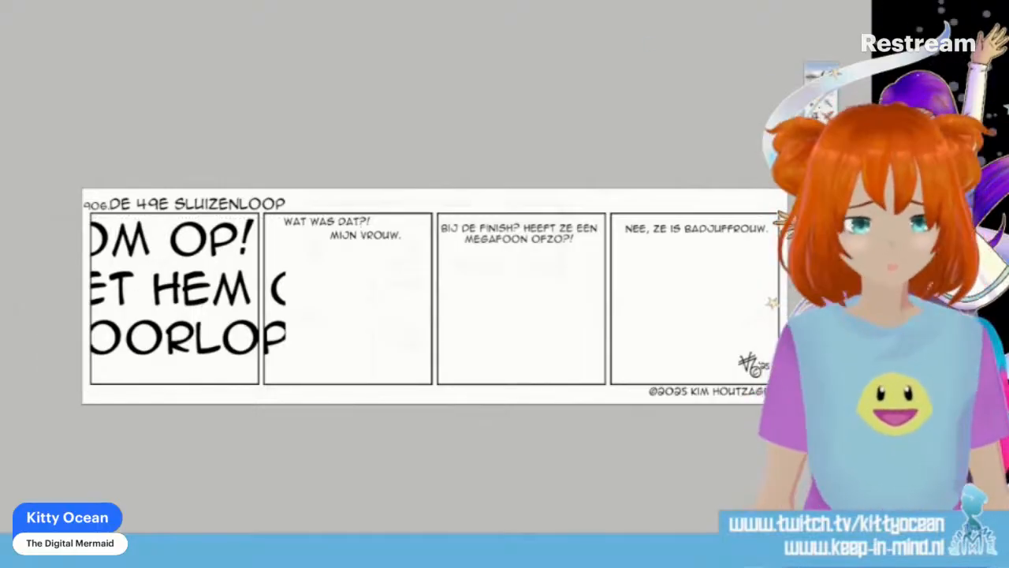
pyautogui.moveTo(246, 234); pyautogui.dragTo(288, 252)
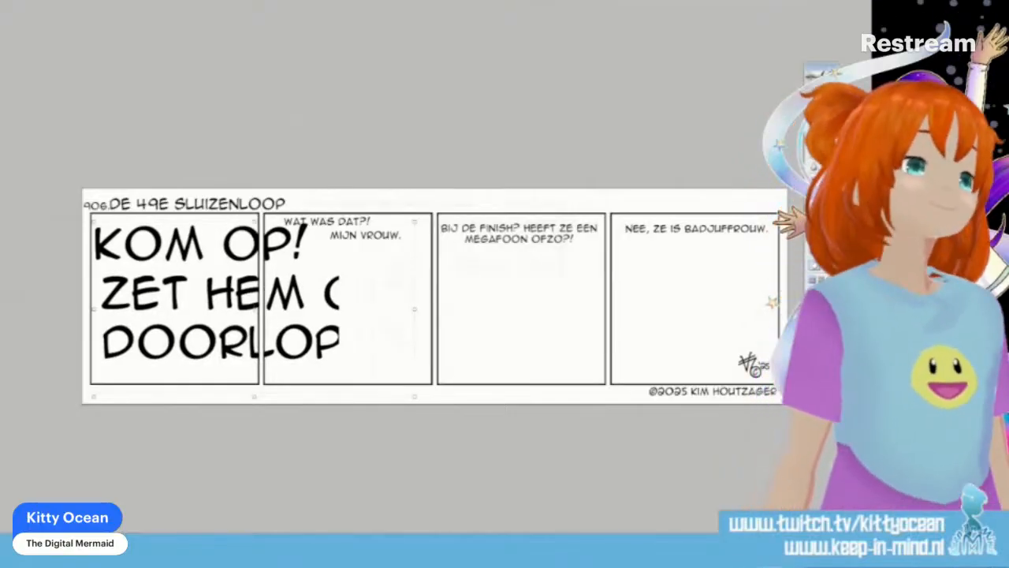
# Step: Erase the repositioned lettering beyond the first panel's right edge, clearing the second panel again
pyautogui.moveTo(263, 213); pyautogui.dragTo(373, 403)
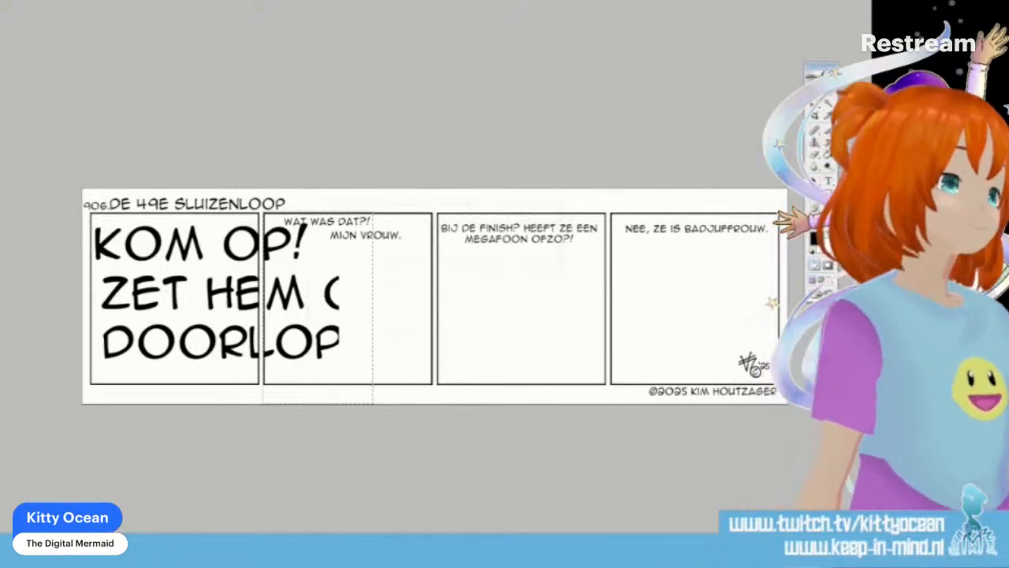
pyautogui.press('Delete')
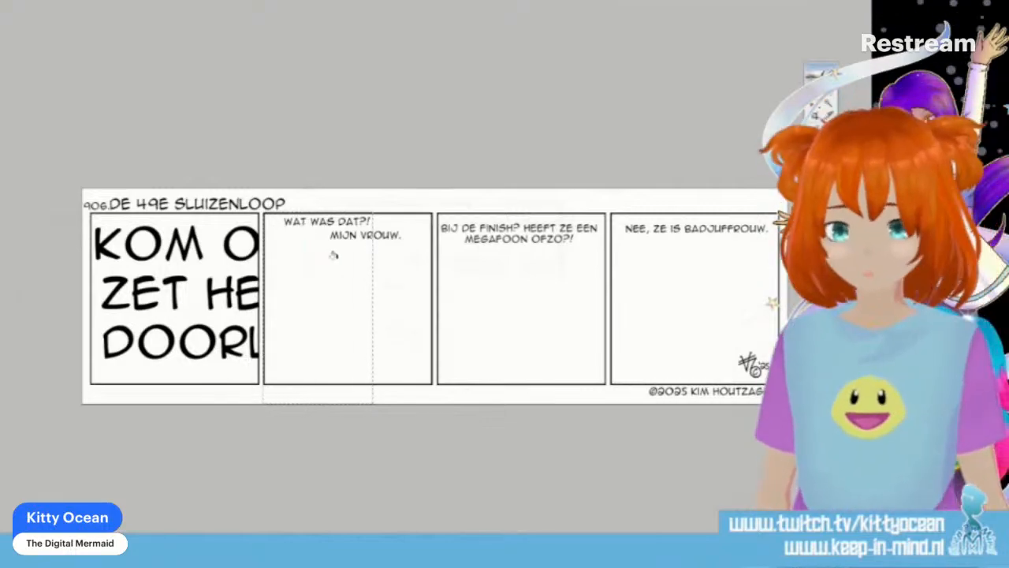
pyautogui.hotkey('ctrl', 'd')
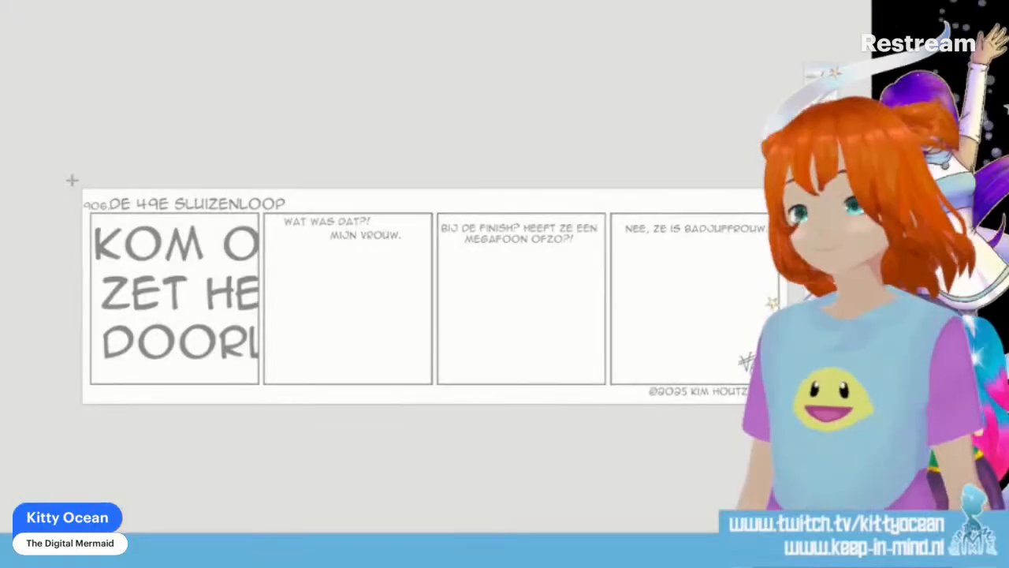
# Step: Capture the whole comic strip with Snipping Tool and close the snip without saving it
pyautogui.moveTo(74, 179); pyautogui.dragTo(795, 418)
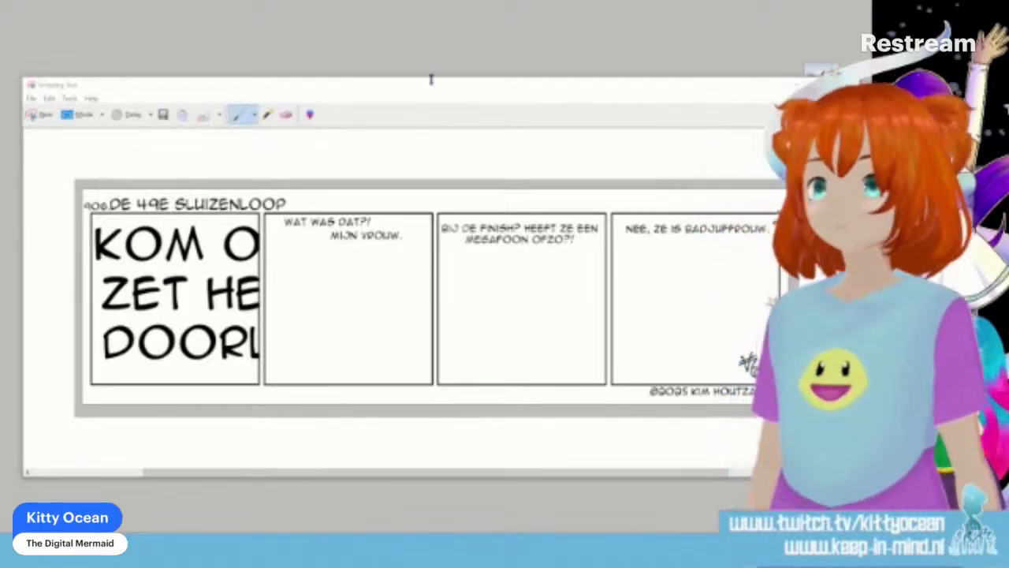
pyautogui.click(848, 86)
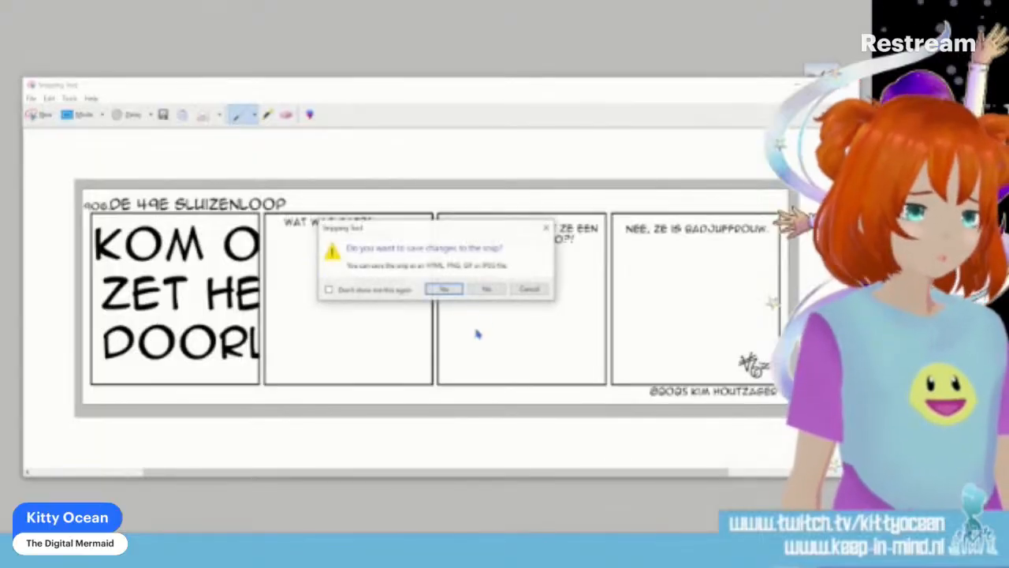
pyautogui.click(482, 286)
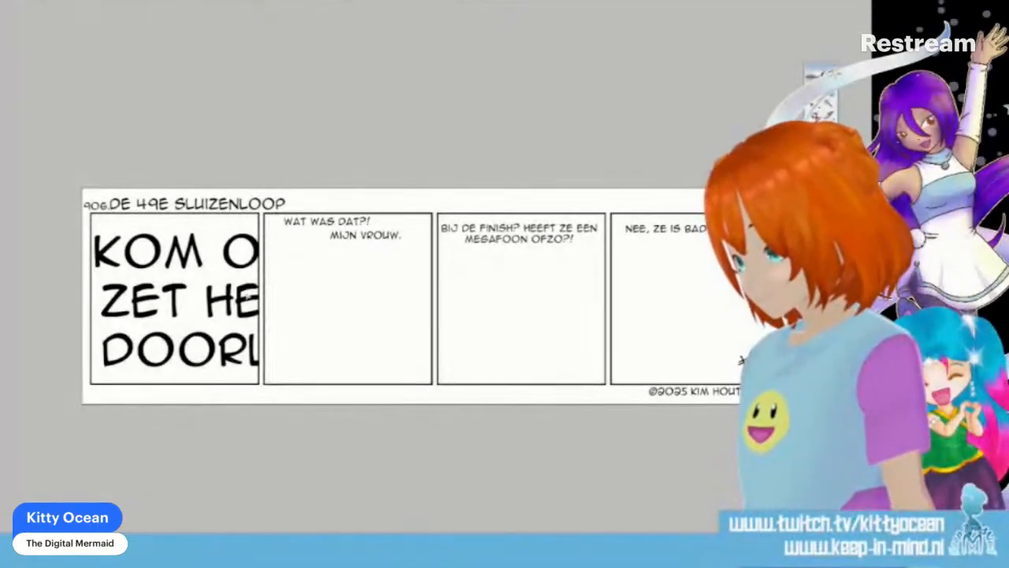
# Step: Nudge the first panel's lettering up slightly and redo its line breaks so the "ZET HEM OP!" and "DOORLOPEN" lines are left-aligned too
pyautogui.moveTo(248, 298); pyautogui.dragTo(248, 292)
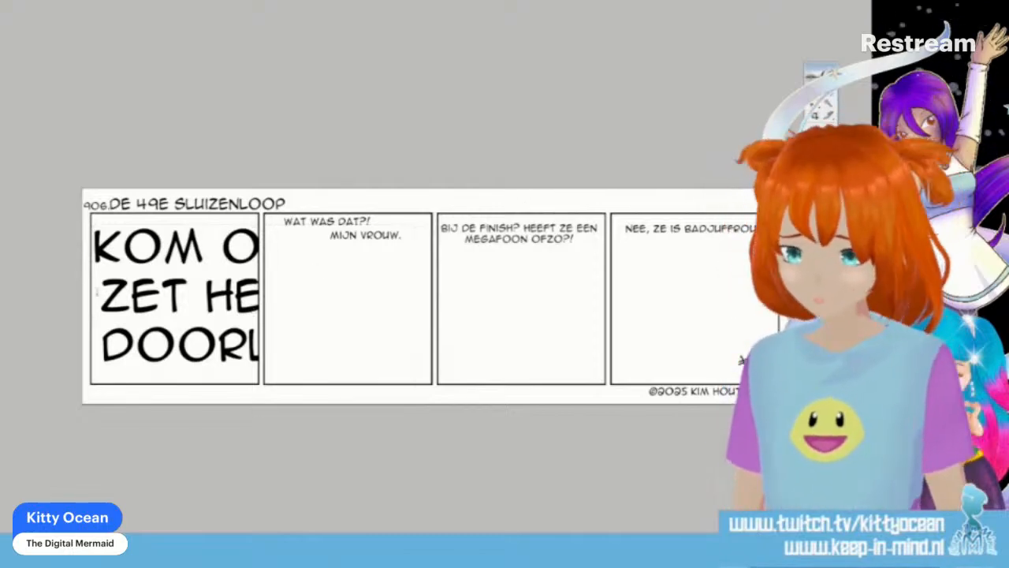
pyautogui.press('BackSpace')
pyautogui.press('BackSpace')
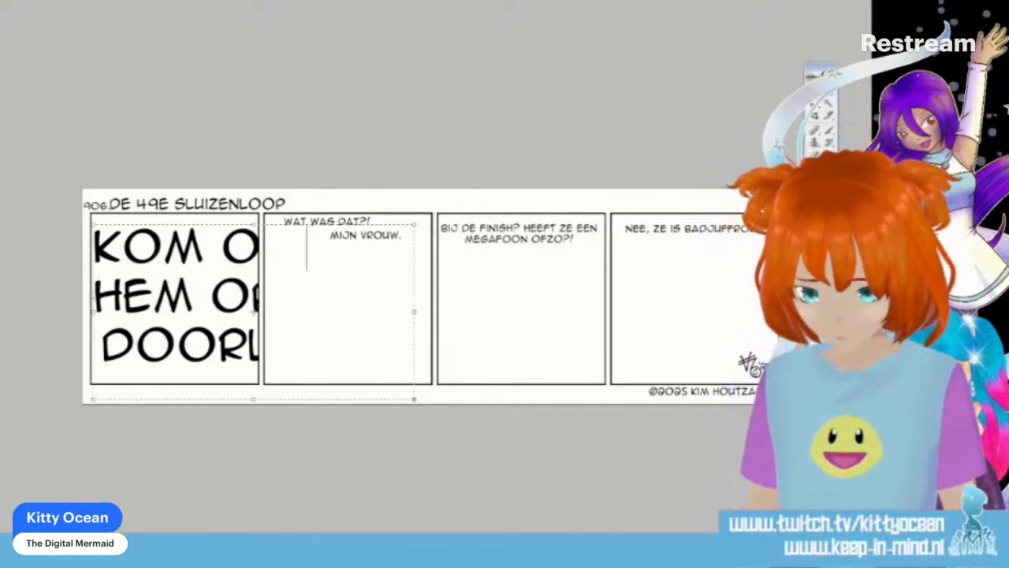
pyautogui.press('Return')
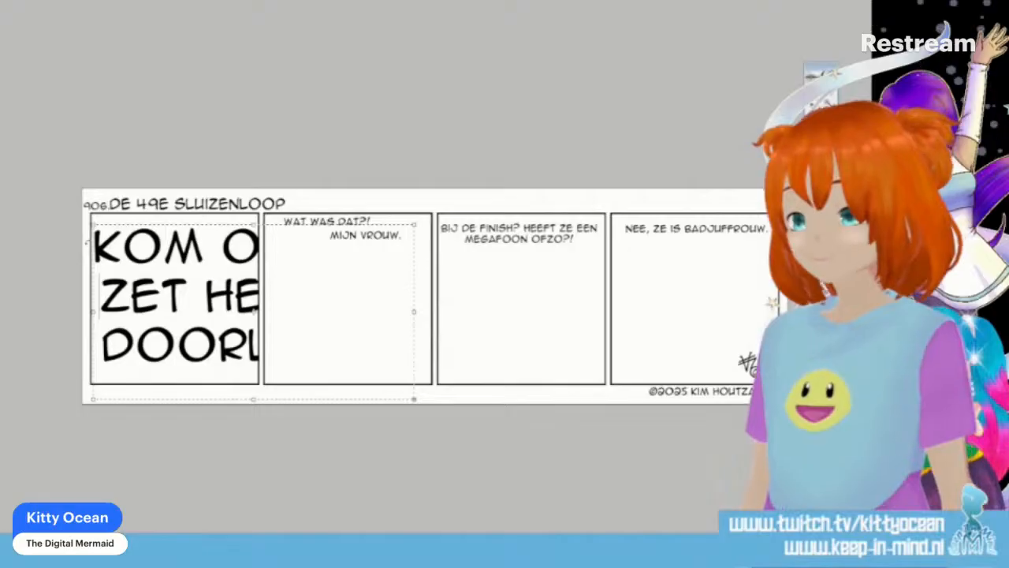
pyautogui.press('BackSpace')
pyautogui.press('Return')
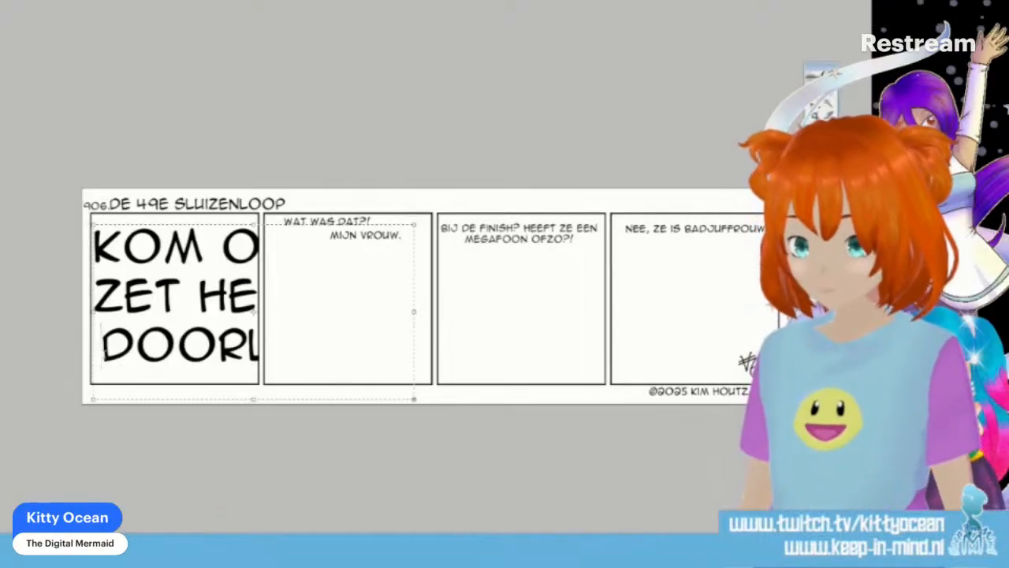
pyautogui.press('BackSpace')
pyautogui.press('Escape')
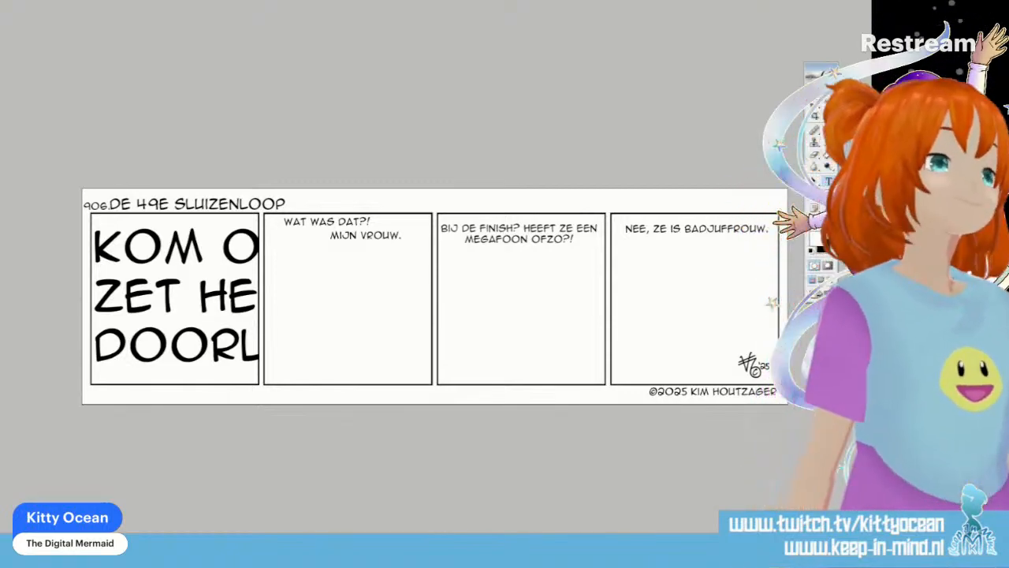
# Step: Take the large lettering out of view in the first panel and pick a drawing colour
pyautogui.hotkey('ctrl', 'z')
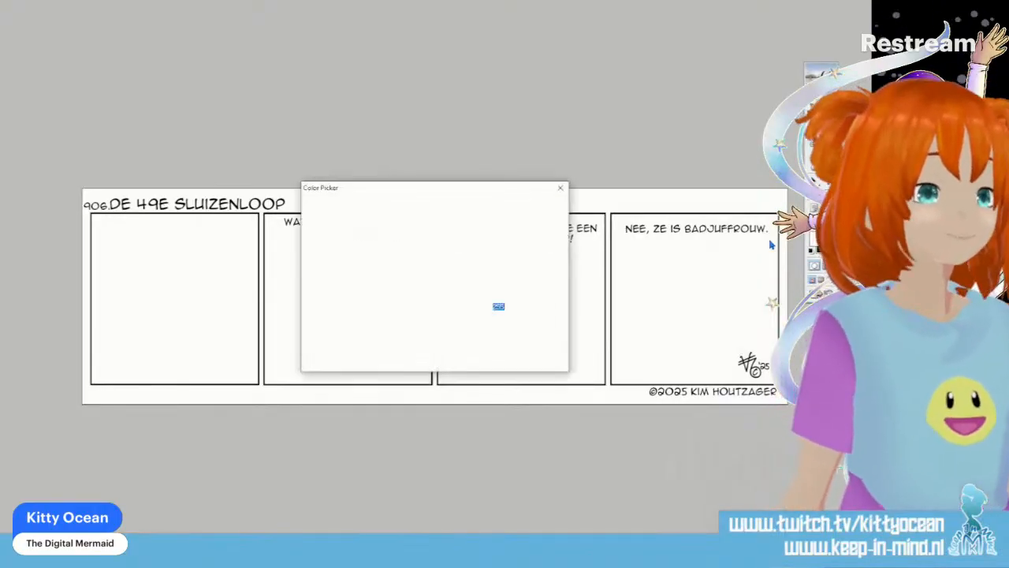
pyautogui.click(377, 230)
pyautogui.click(543, 206)
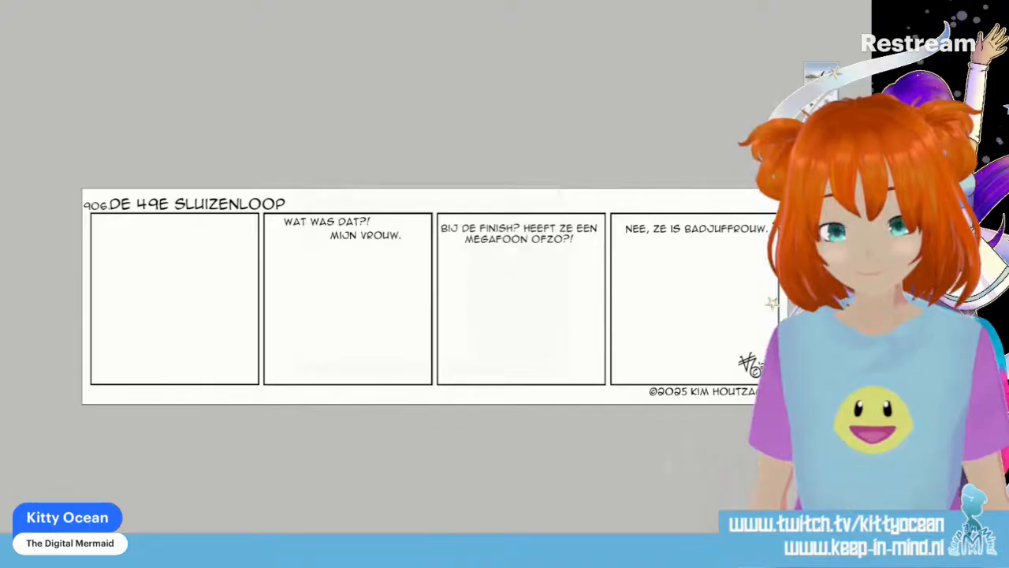
# Step: Choose a thin, hard, tapered brush preset for sketching the figures
pyautogui.press('F5')
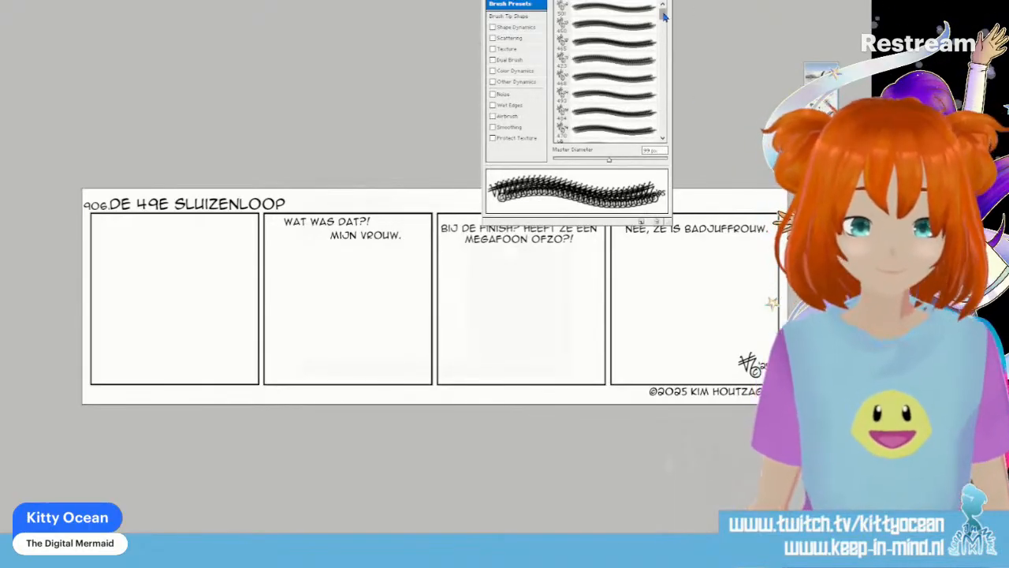
pyautogui.scroll(-2, 664, 30)
pyautogui.moveTo(664, 30); pyautogui.dragTo(662, 43)
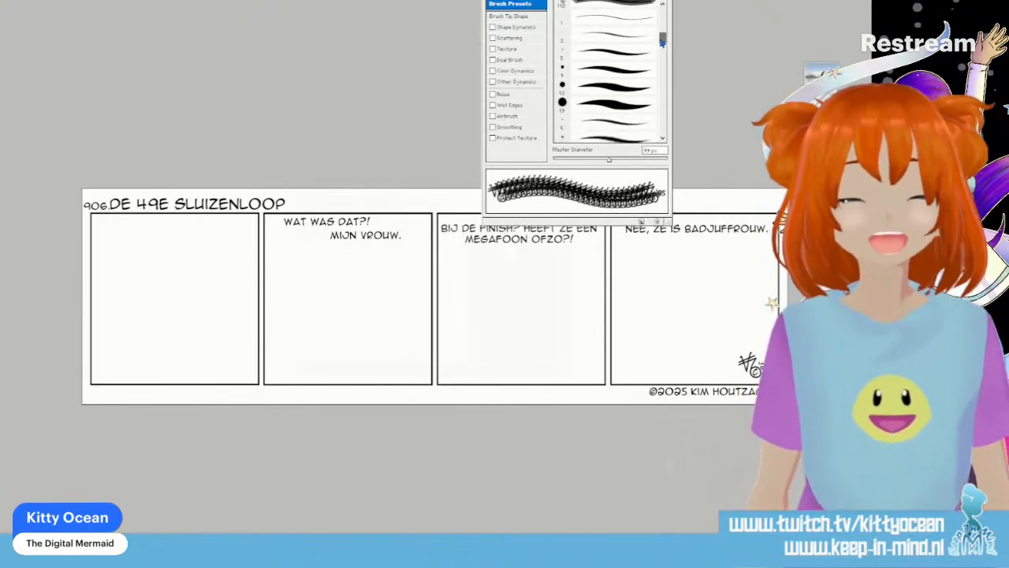
pyautogui.click(625, 70)
pyautogui.press('F5')
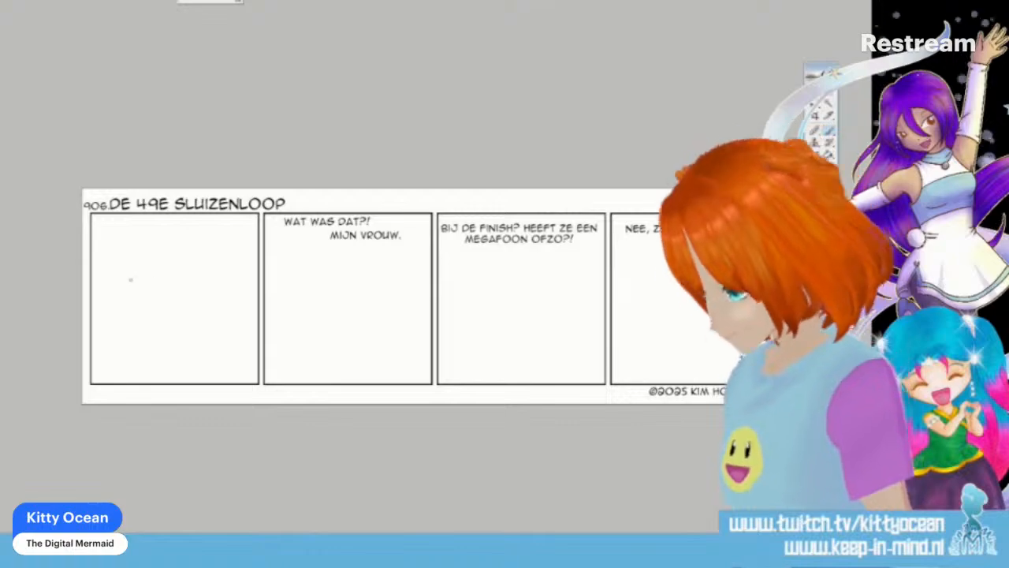
# Step: Sketch a red rough of the taller figure in the first panel, with a round head, neck, shoulders and a raised fist
pyautogui.moveTo(158, 275)
pyautogui.mouseDown()
pyautogui.moveTo(124, 304)
pyautogui.moveTo(150, 324)
pyautogui.moveTo(172, 304)
pyautogui.moveTo(154, 274)
pyautogui.mouseUp()
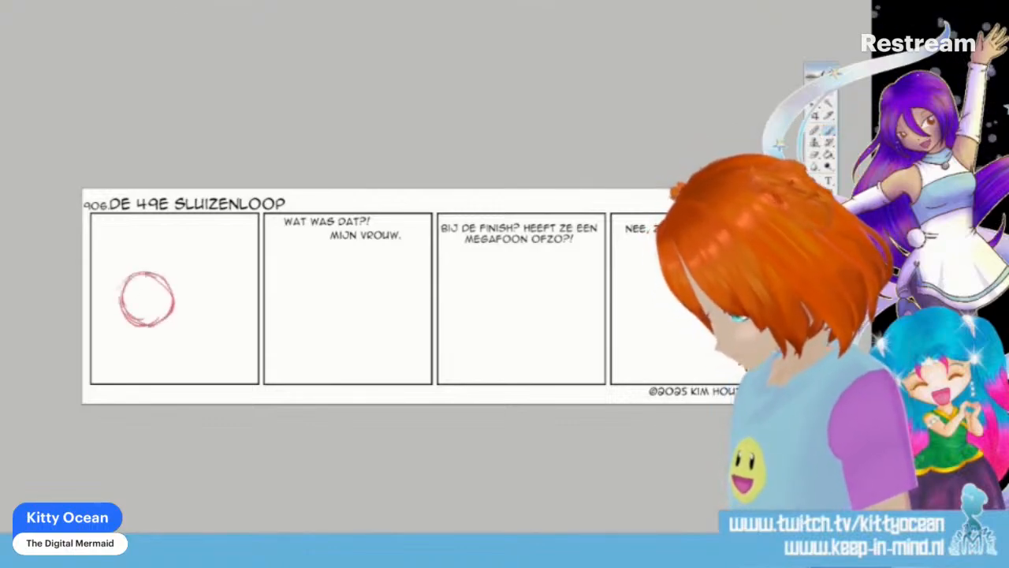
pyautogui.moveTo(159, 323); pyautogui.dragTo(169, 310)
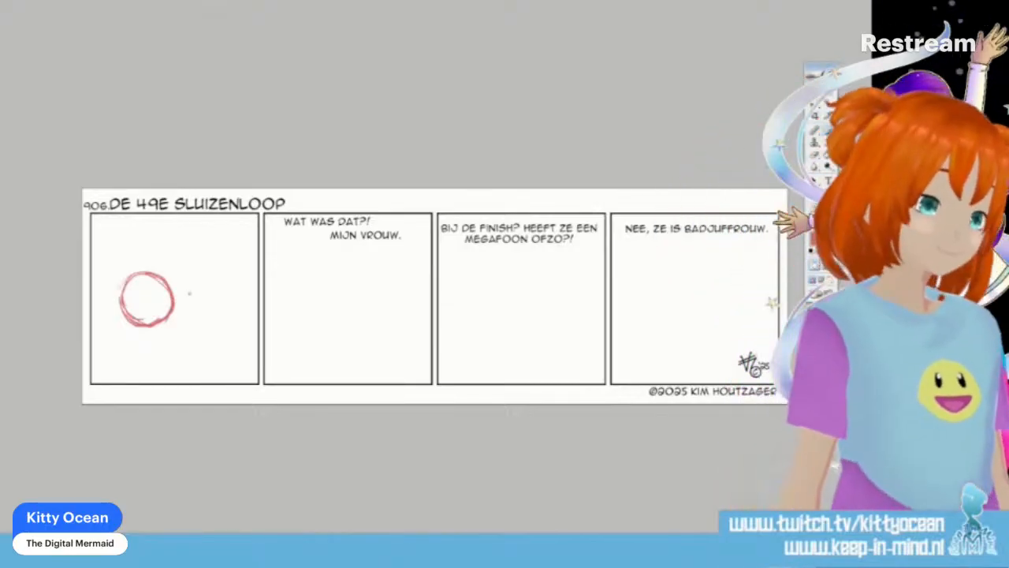
pyautogui.moveTo(158, 315)
pyautogui.mouseDown()
pyautogui.moveTo(163, 343)
pyautogui.moveTo(125, 336)
pyautogui.moveTo(103, 383)
pyautogui.mouseUp()
pyautogui.moveTo(146, 347)
pyautogui.mouseDown()
pyautogui.moveTo(135, 383)
pyautogui.moveTo(109, 363)
pyautogui.mouseUp()
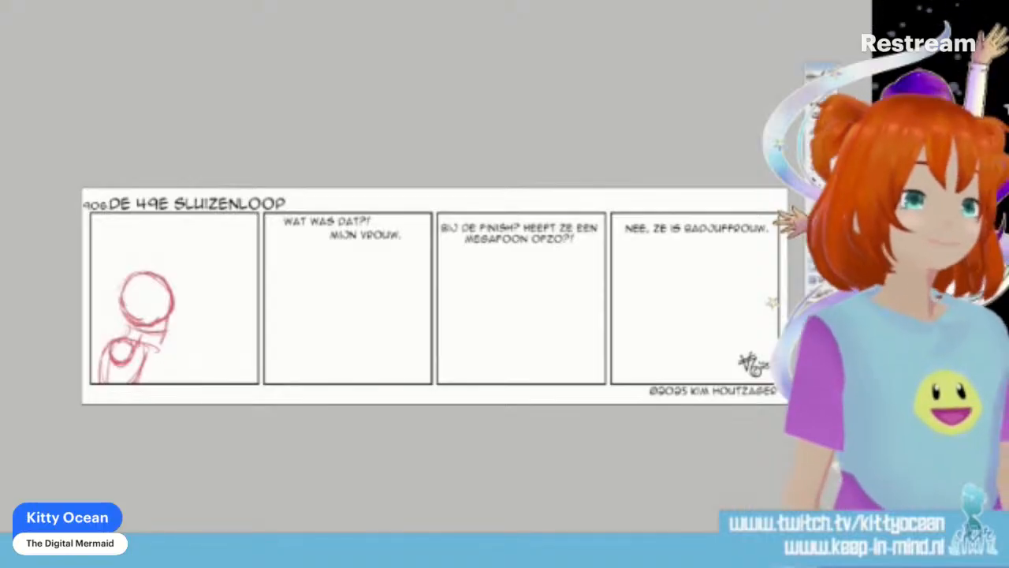
pyautogui.moveTo(121, 364)
pyautogui.mouseDown()
pyautogui.moveTo(140, 383)
pyautogui.moveTo(170, 358)
pyautogui.mouseUp()
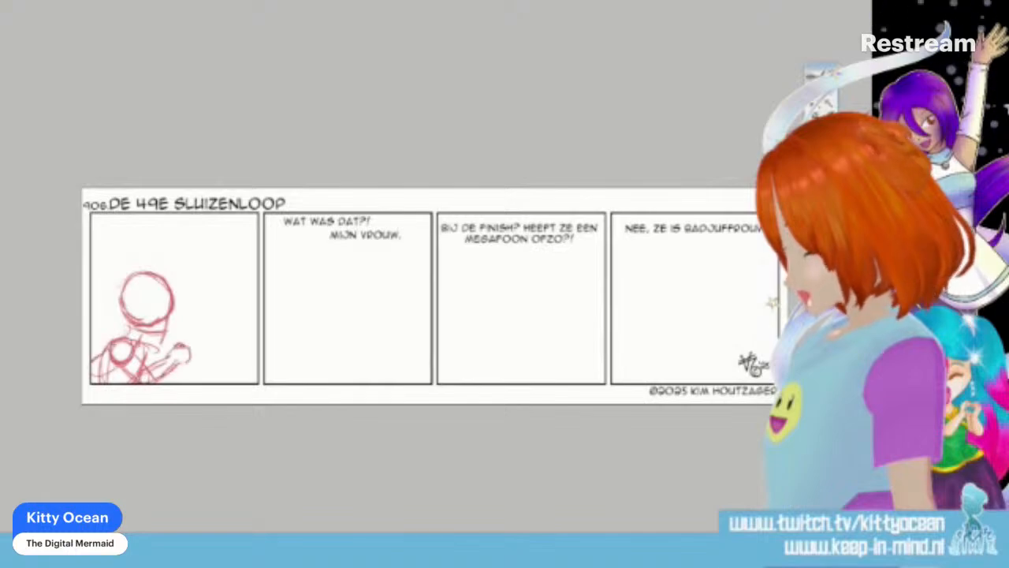
pyautogui.moveTo(113, 363); pyautogui.dragTo(91, 382)
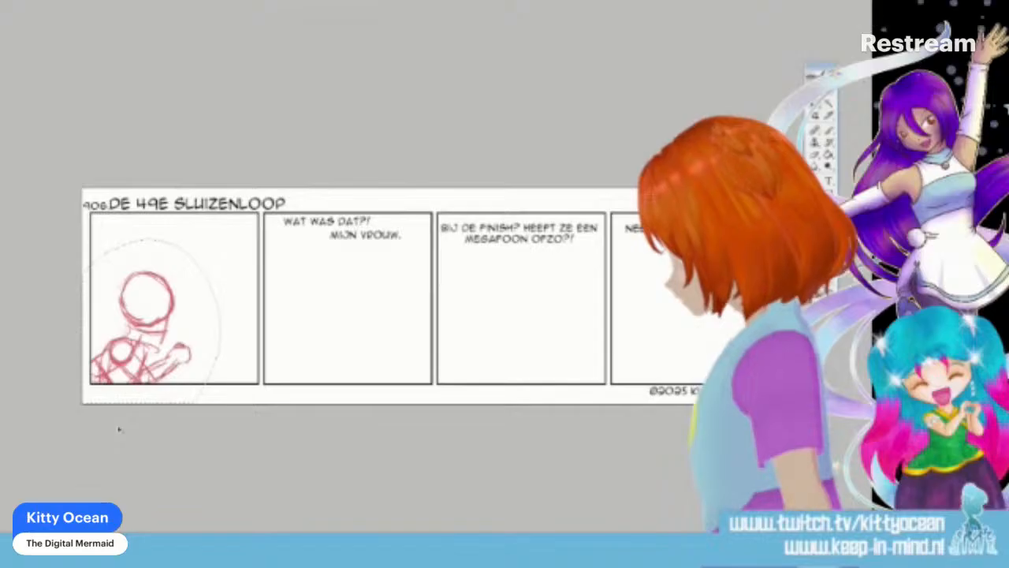
# Step: Copy the red figure sketch into the second, third and fourth panels at the same spot beside each panel's left border
pyautogui.moveTo(209, 260)
pyautogui.mouseDown()
pyautogui.moveTo(217, 350)
pyautogui.moveTo(351, 369)
pyautogui.mouseUp()
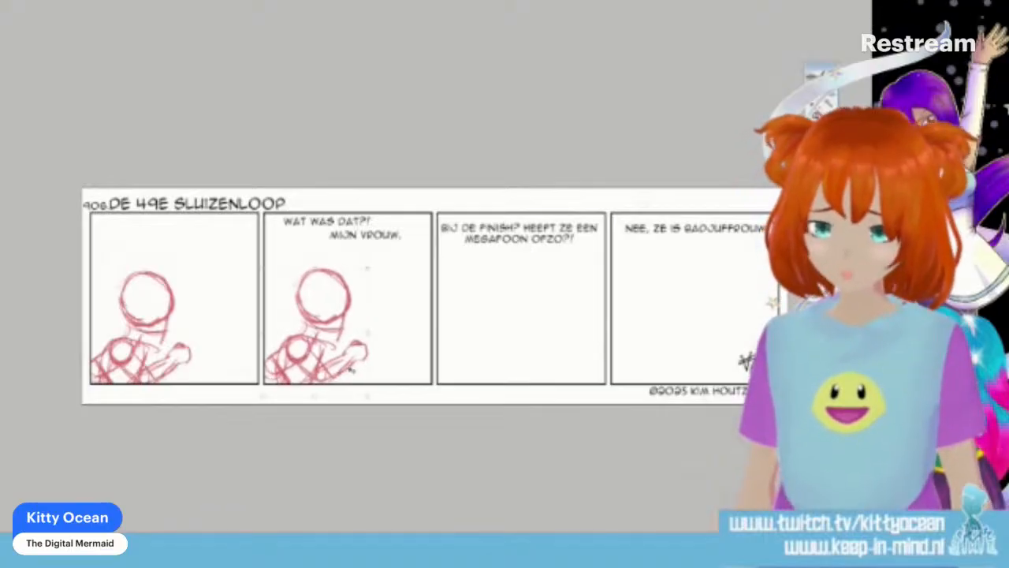
pyautogui.hotkey('ctrl', 'v')
pyautogui.moveTo(452, 325); pyautogui.dragTo(509, 351)
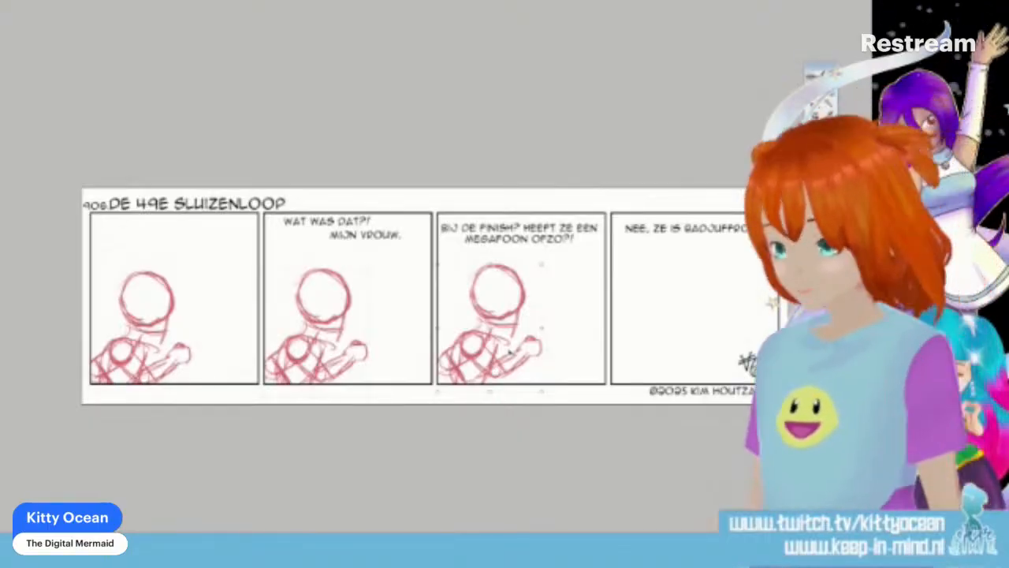
pyautogui.moveTo(509, 352)
pyautogui.mouseDown()
pyautogui.moveTo(455, 353)
pyautogui.moveTo(694, 355)
pyautogui.moveTo(669, 370)
pyautogui.mouseUp()
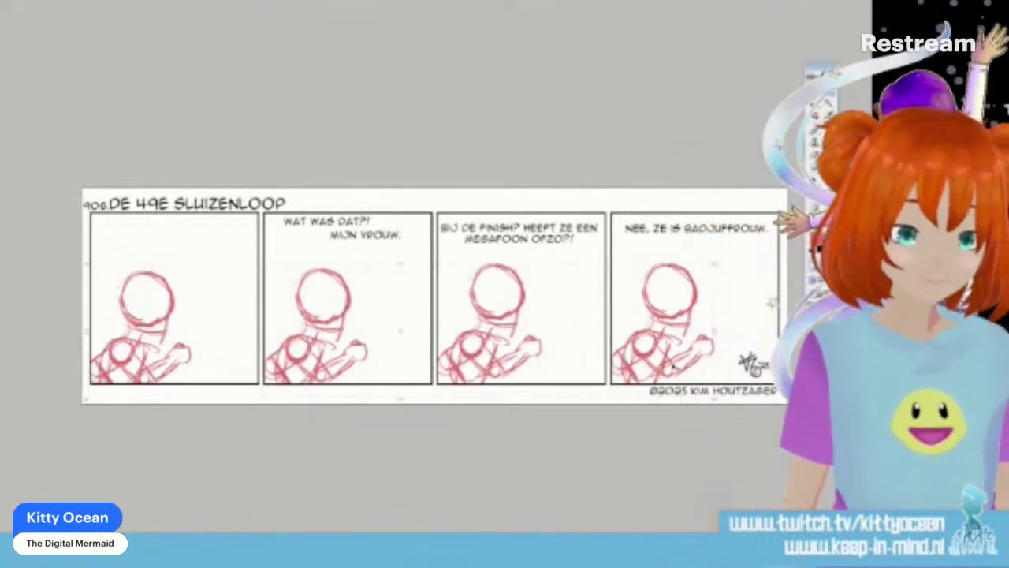
# Step: Change the foreground colour to a medium blue for sketching the second figure
pyautogui.click(815, 239)
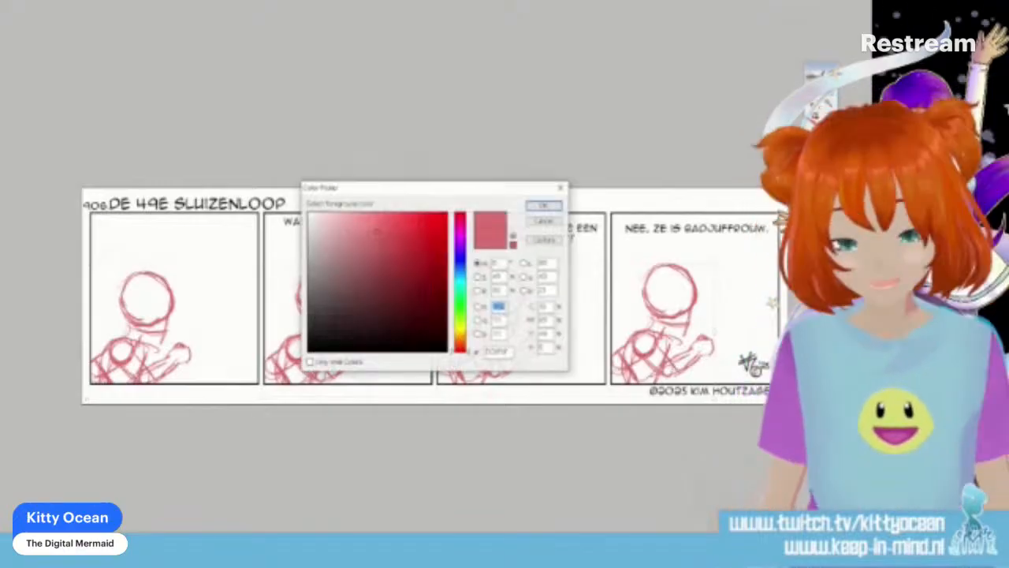
pyautogui.click(460, 265)
pyautogui.click(387, 248)
pyautogui.click(552, 207)
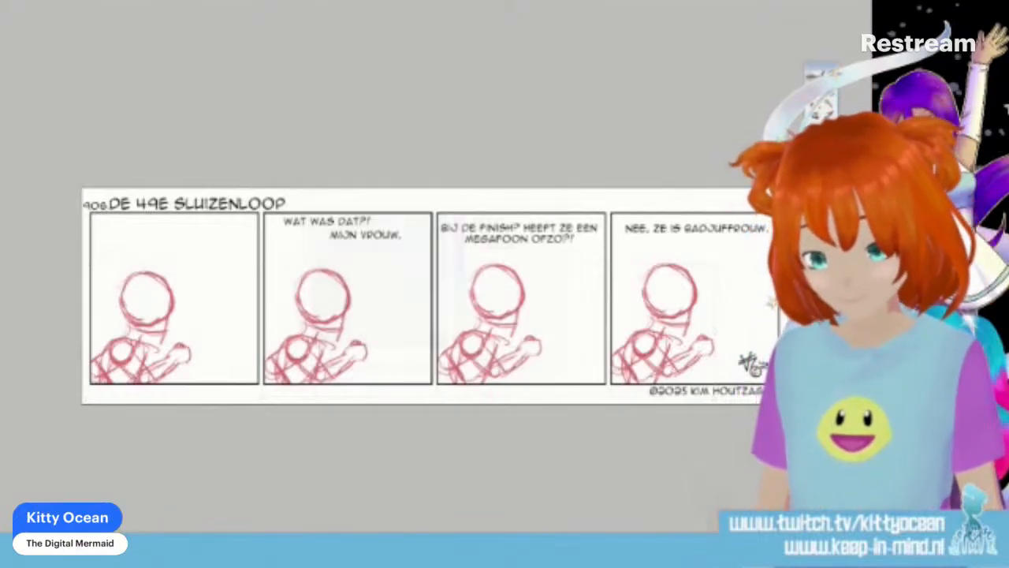
# Step: Sketch the smaller blue figure beside the red one in the first panel, with crossed face guidelines, a body and two surprise marks, redoing the initial guidelines
pyautogui.moveTo(222, 307)
pyautogui.mouseDown()
pyautogui.moveTo(192, 307)
pyautogui.moveTo(178, 320)
pyautogui.moveTo(182, 343)
pyautogui.moveTo(216, 346)
pyautogui.moveTo(226, 316)
pyautogui.moveTo(230, 324)
pyautogui.moveTo(203, 330)
pyautogui.moveTo(238, 313)
pyautogui.mouseUp()
pyautogui.moveTo(202, 306); pyautogui.dragTo(205, 350)
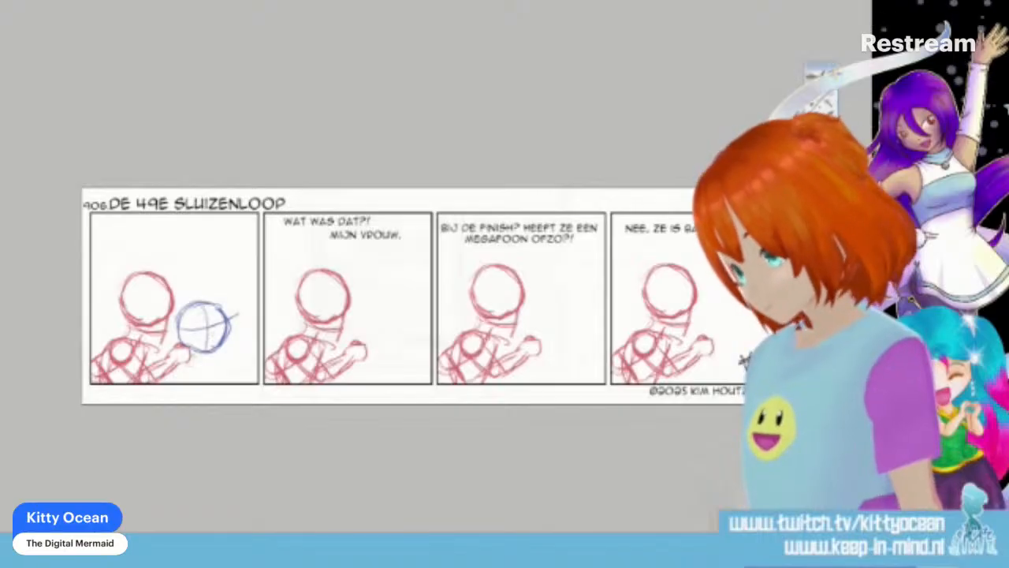
pyautogui.hotkey('ctrl', 'z')
pyautogui.hotkey('ctrl', 'z')
pyautogui.hotkey('ctrl', 'z')
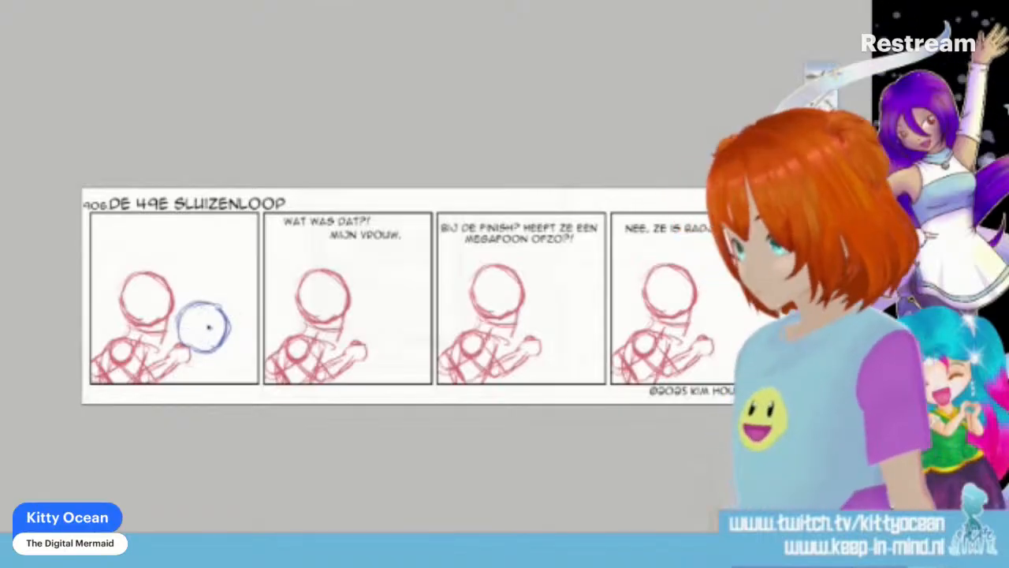
pyautogui.moveTo(180, 332)
pyautogui.mouseDown()
pyautogui.moveTo(230, 323)
pyautogui.moveTo(225, 382)
pyautogui.mouseUp()
pyautogui.moveTo(229, 284); pyautogui.dragTo(245, 299)
pyautogui.moveTo(191, 383)
pyautogui.mouseDown()
pyautogui.moveTo(214, 358)
pyautogui.moveTo(236, 362)
pyautogui.mouseUp()
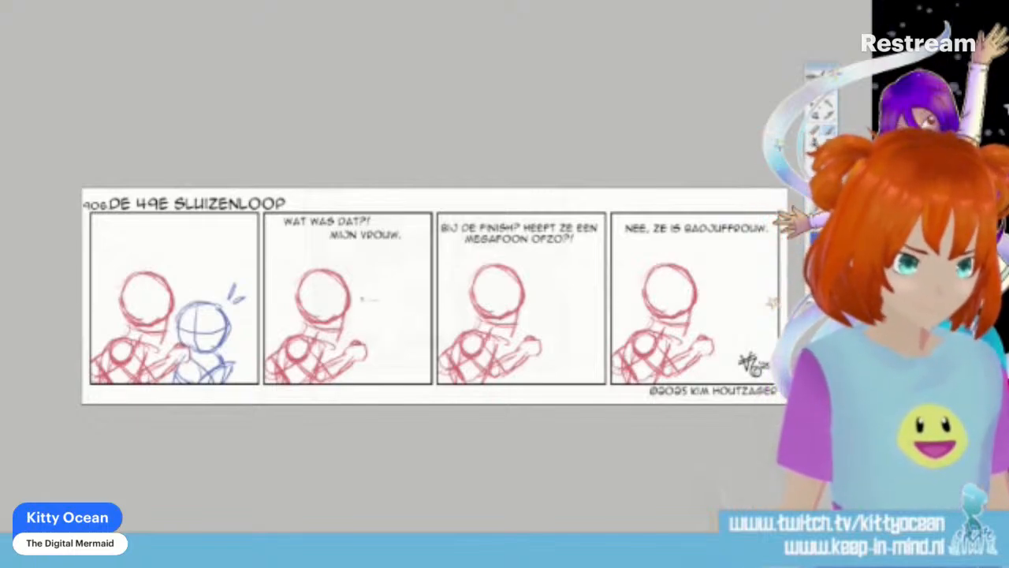
# Step: Sketch the blue figure in the second panel with a round head, crossed face guidelines, torso and arms
pyautogui.moveTo(386, 297)
pyautogui.mouseDown()
pyautogui.moveTo(359, 306)
pyautogui.moveTo(360, 336)
pyautogui.moveTo(396, 345)
pyautogui.moveTo(394, 296)
pyautogui.moveTo(370, 348)
pyautogui.mouseUp()
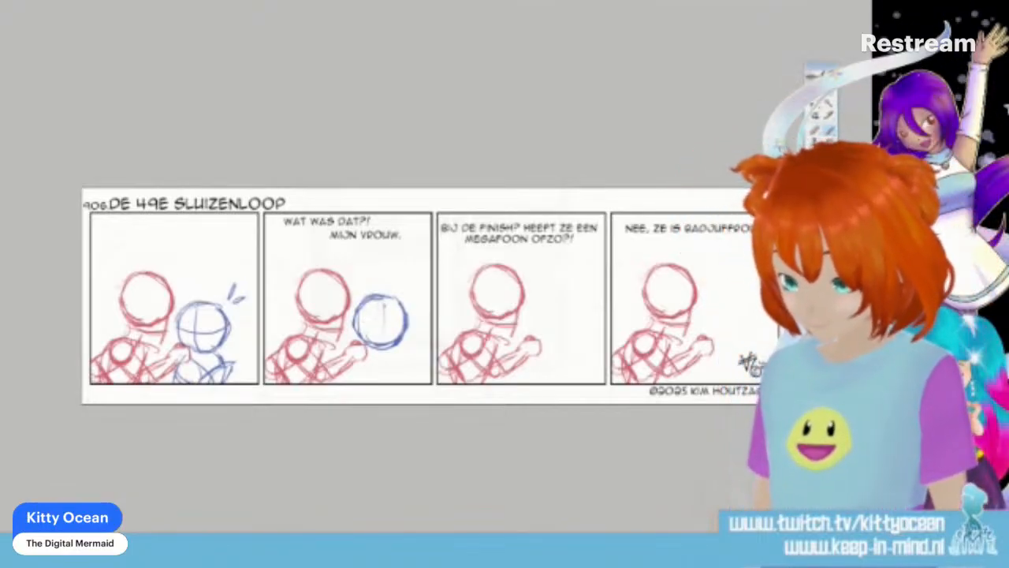
pyautogui.moveTo(354, 323)
pyautogui.mouseDown()
pyautogui.moveTo(405, 330)
pyautogui.moveTo(348, 383)
pyautogui.mouseUp()
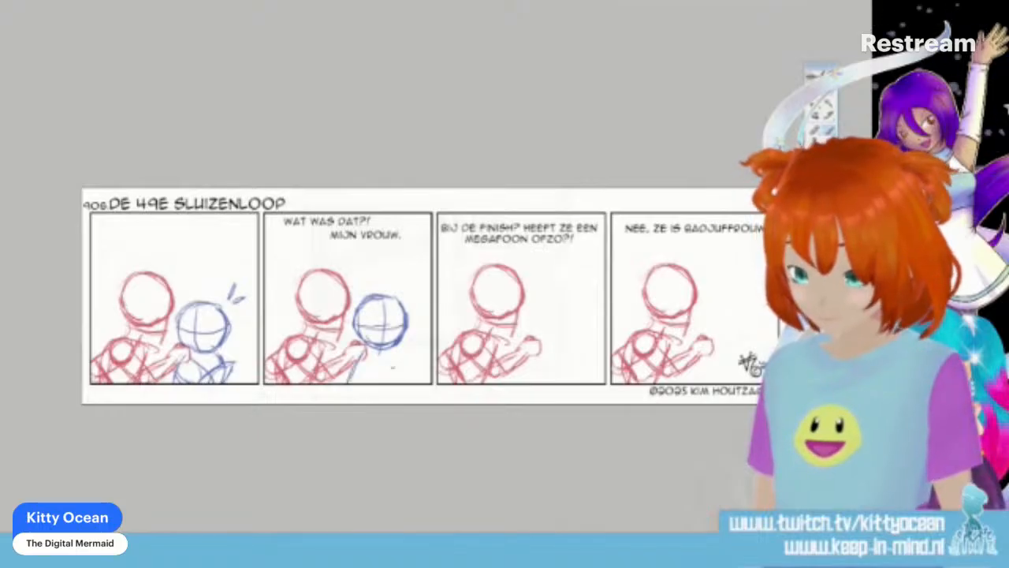
pyautogui.moveTo(402, 355); pyautogui.dragTo(407, 383)
pyautogui.moveTo(368, 345)
pyautogui.mouseDown()
pyautogui.moveTo(352, 364)
pyautogui.moveTo(357, 384)
pyautogui.mouseUp()
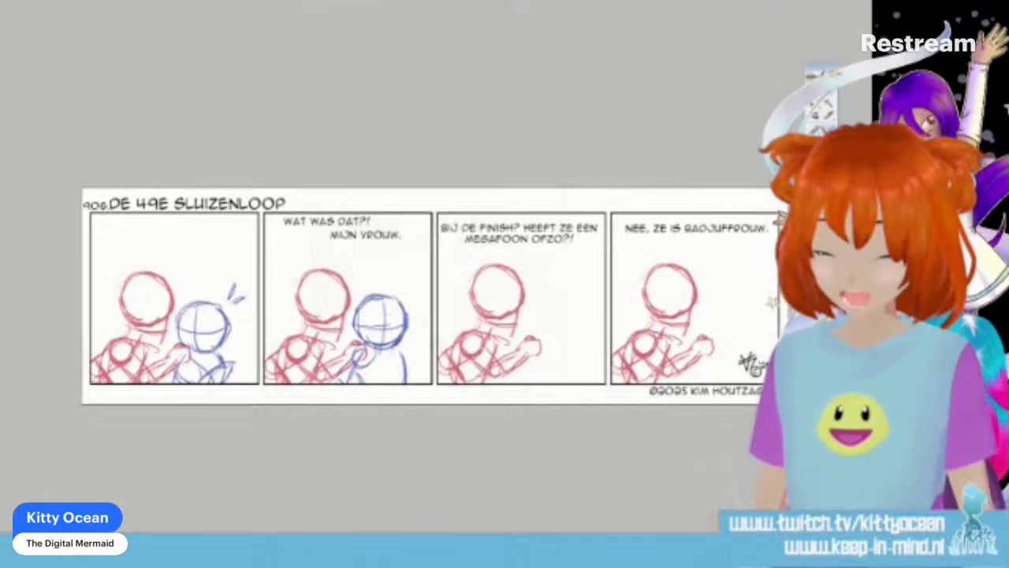
pyautogui.moveTo(400, 359)
pyautogui.mouseDown()
pyautogui.moveTo(398, 384)
pyautogui.moveTo(402, 367)
pyautogui.mouseUp()
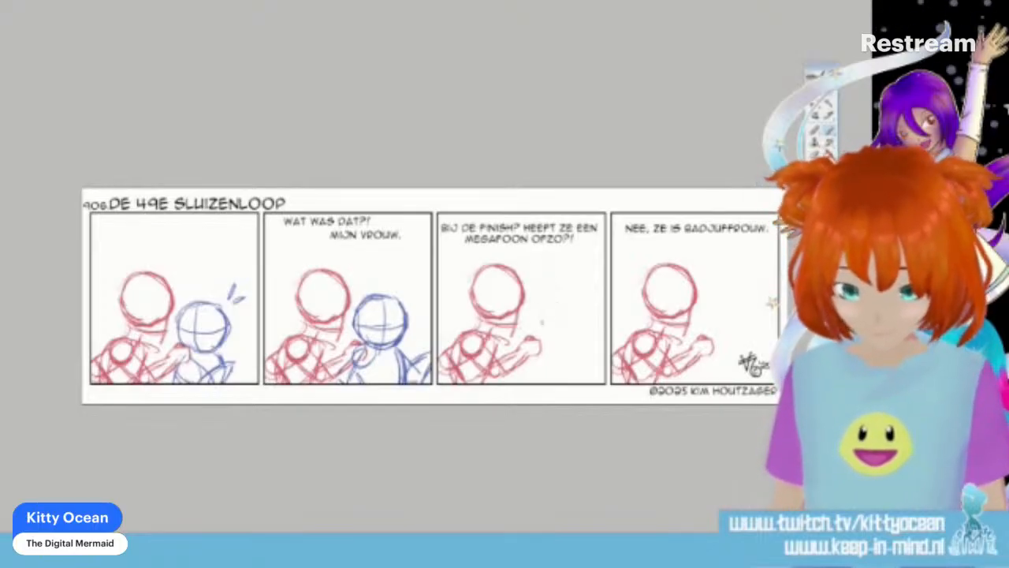
# Step: Sketch the blue figure in the third panel with a round head, face guideline, torso and bent arms
pyautogui.moveTo(578, 297)
pyautogui.mouseDown()
pyautogui.moveTo(533, 309)
pyautogui.moveTo(541, 336)
pyautogui.mouseUp()
pyautogui.moveTo(557, 288)
pyautogui.mouseDown()
pyautogui.moveTo(565, 342)
pyautogui.moveTo(585, 319)
pyautogui.mouseUp()
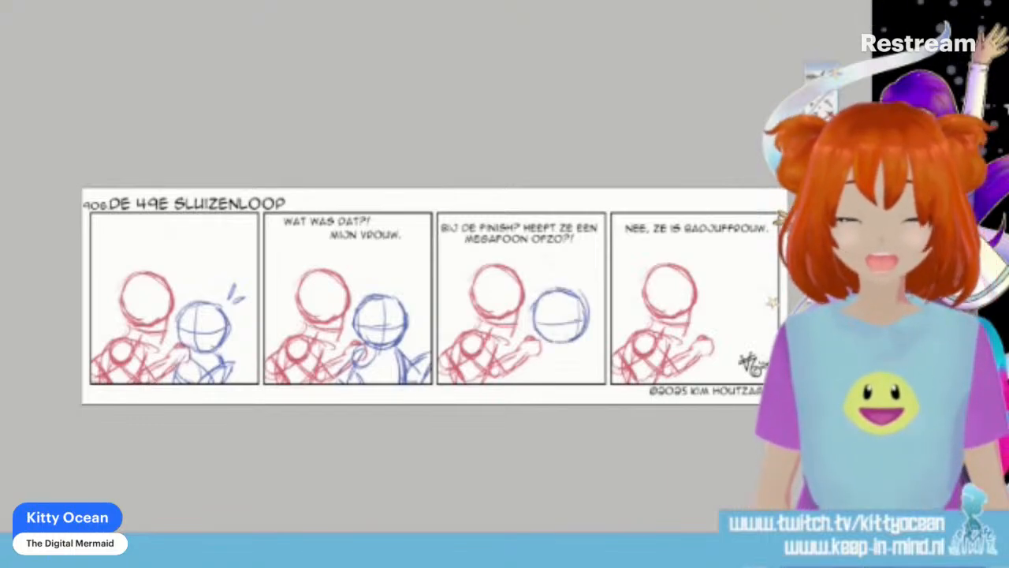
pyautogui.moveTo(544, 343); pyautogui.dragTo(527, 383)
pyautogui.moveTo(554, 340)
pyautogui.mouseDown()
pyautogui.moveTo(532, 384)
pyautogui.moveTo(565, 384)
pyautogui.mouseUp()
pyautogui.moveTo(569, 348); pyautogui.dragTo(550, 384)
pyautogui.moveTo(595, 355); pyautogui.dragTo(589, 365)
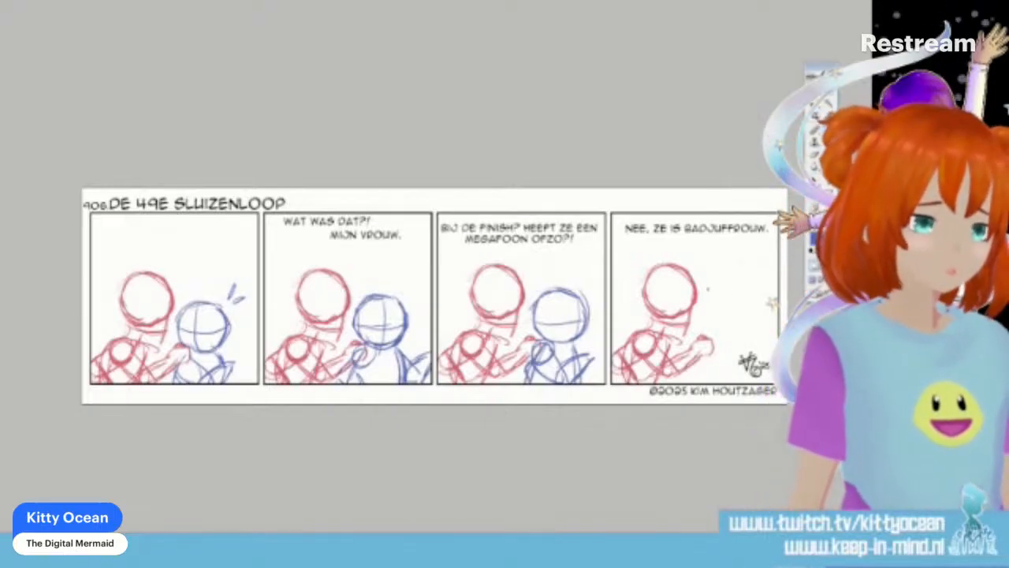
# Step: Sketch the blue figure in the fourth panel, shifting its head slightly to the right before adding the body beneath it
pyautogui.moveTo(719, 276)
pyautogui.mouseDown()
pyautogui.moveTo(701, 300)
pyautogui.moveTo(709, 320)
pyautogui.moveTo(728, 328)
pyautogui.moveTo(748, 316)
pyautogui.moveTo(747, 284)
pyautogui.mouseUp()
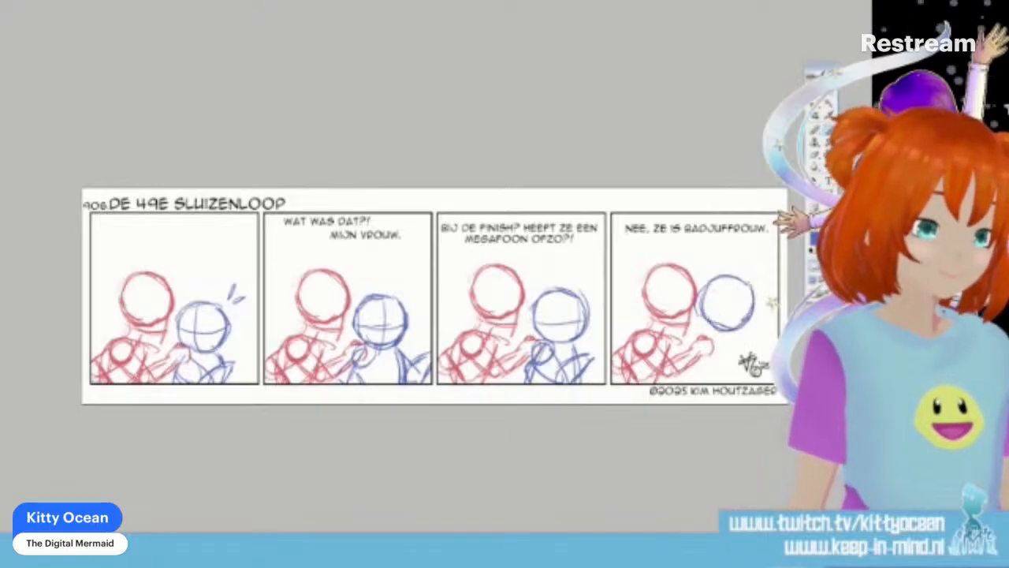
pyautogui.moveTo(698, 311); pyautogui.dragTo(756, 309)
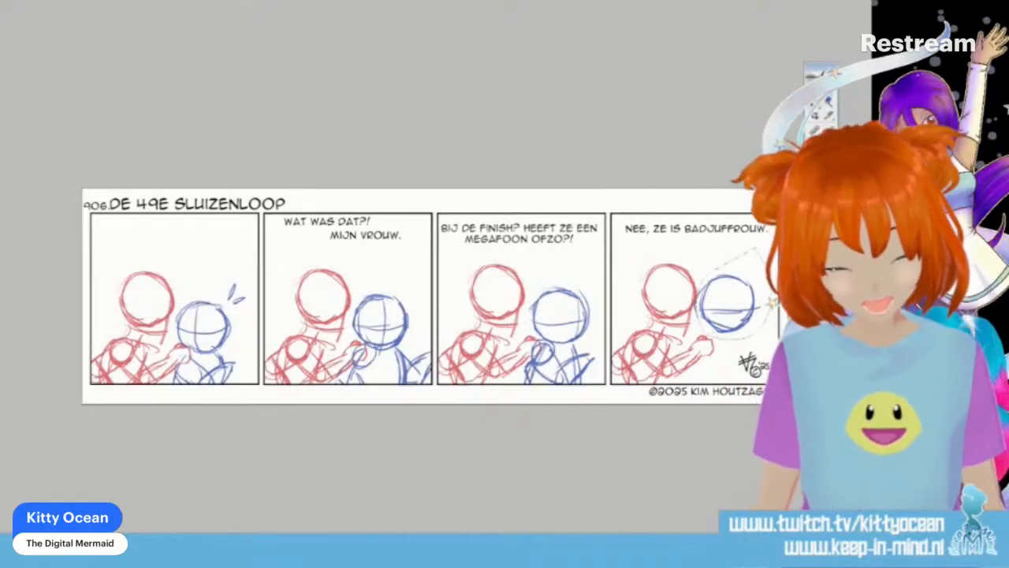
pyautogui.moveTo(727, 304); pyautogui.dragTo(736, 306)
pyautogui.hotkey('ctrl', 't')
pyautogui.hotkey('ctrl', 'd')
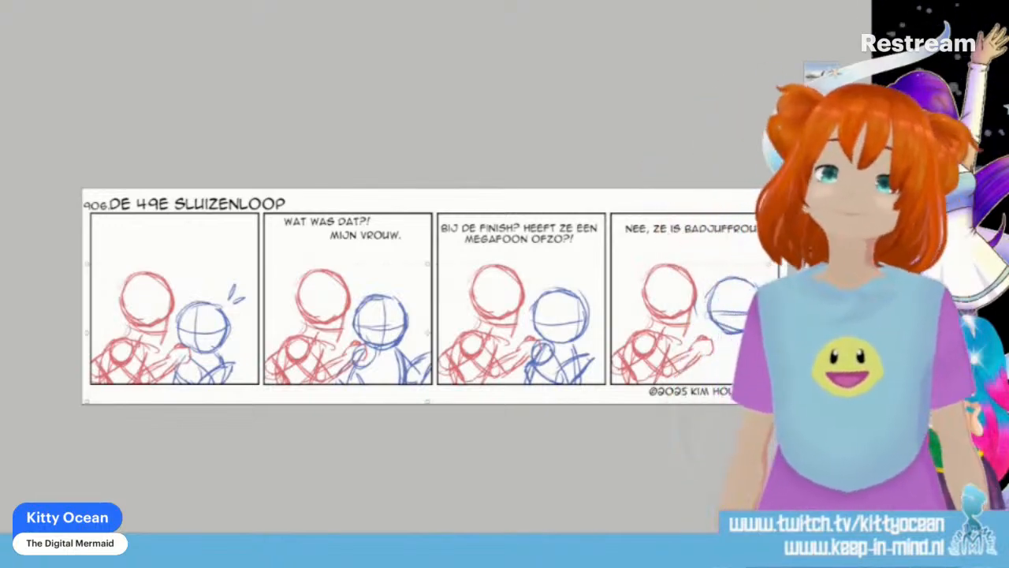
pyautogui.moveTo(714, 334); pyautogui.dragTo(708, 383)
pyautogui.moveTo(711, 347); pyautogui.dragTo(699, 386)
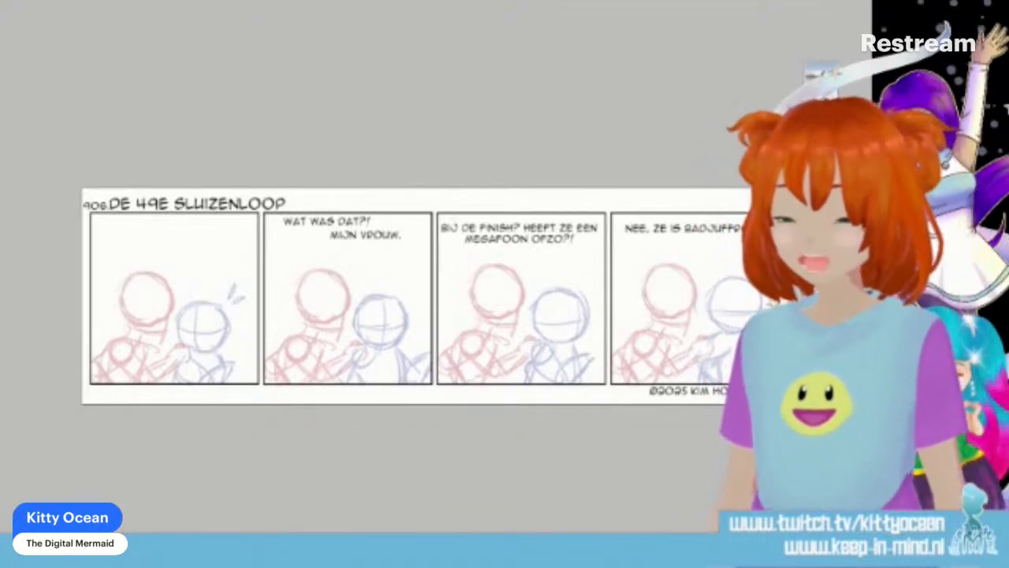
# Step: Ink the red figure's face profile in the first panel with a black line from forehead over the nose to the jaw, redoing the first stroke
pyautogui.press('F5')
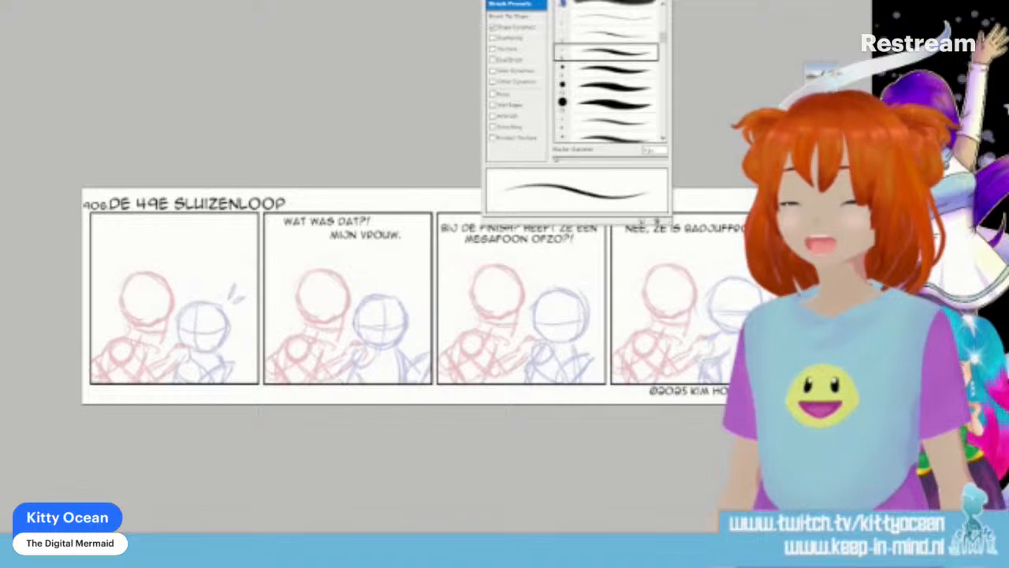
pyautogui.press('F5')
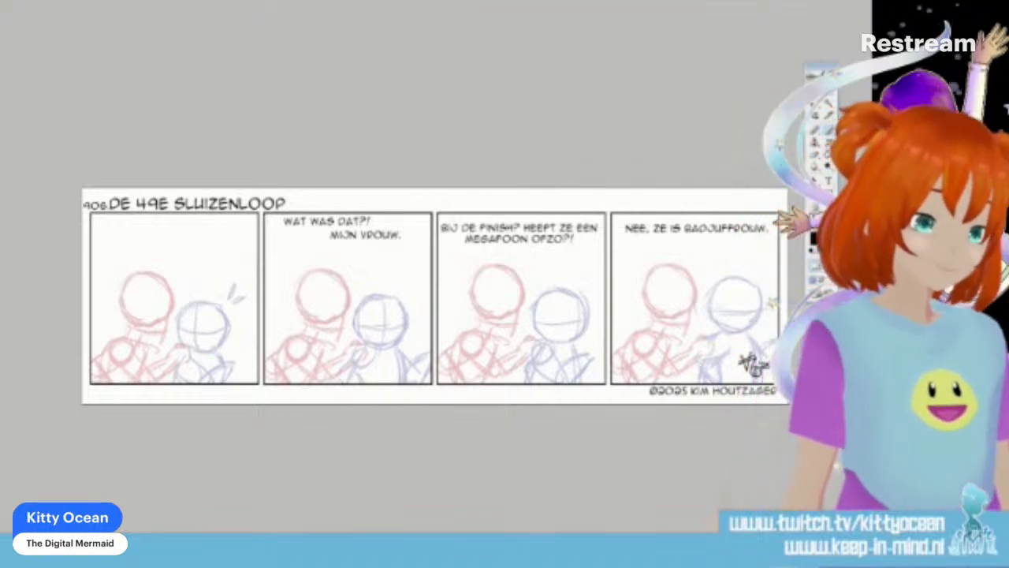
pyautogui.hotkey('ctrl', '+')
pyautogui.hotkey('ctrl', '+')
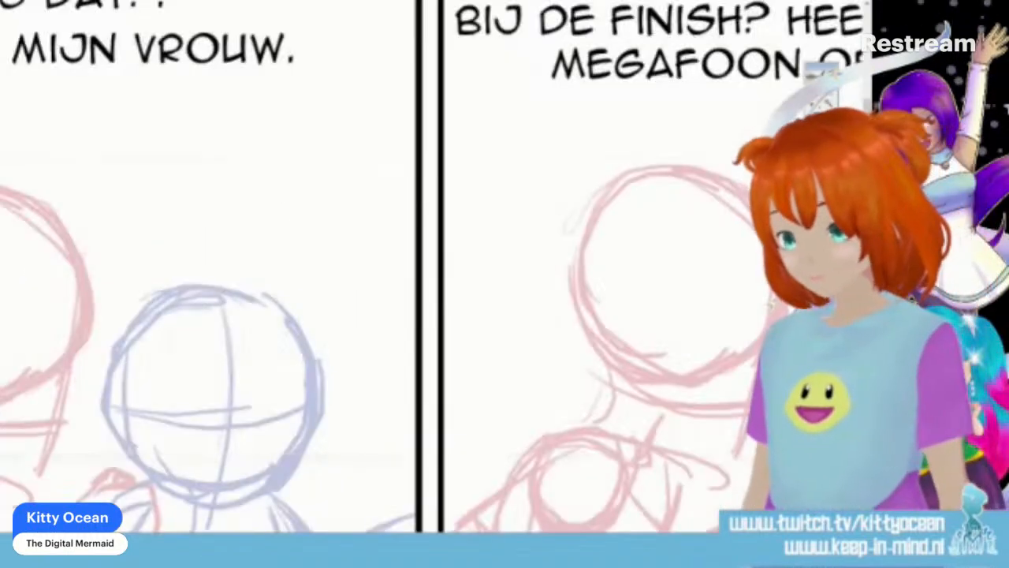
pyautogui.hscroll(-10, 416, 266)
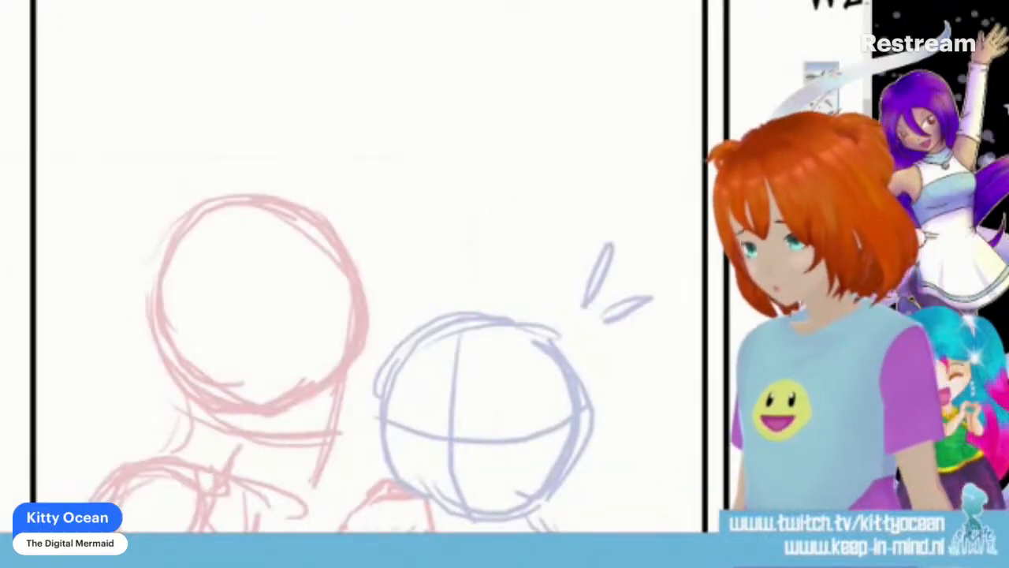
pyautogui.moveTo(350, 309)
pyautogui.mouseDown()
pyautogui.moveTo(351, 292)
pyautogui.moveTo(339, 369)
pyautogui.mouseUp()
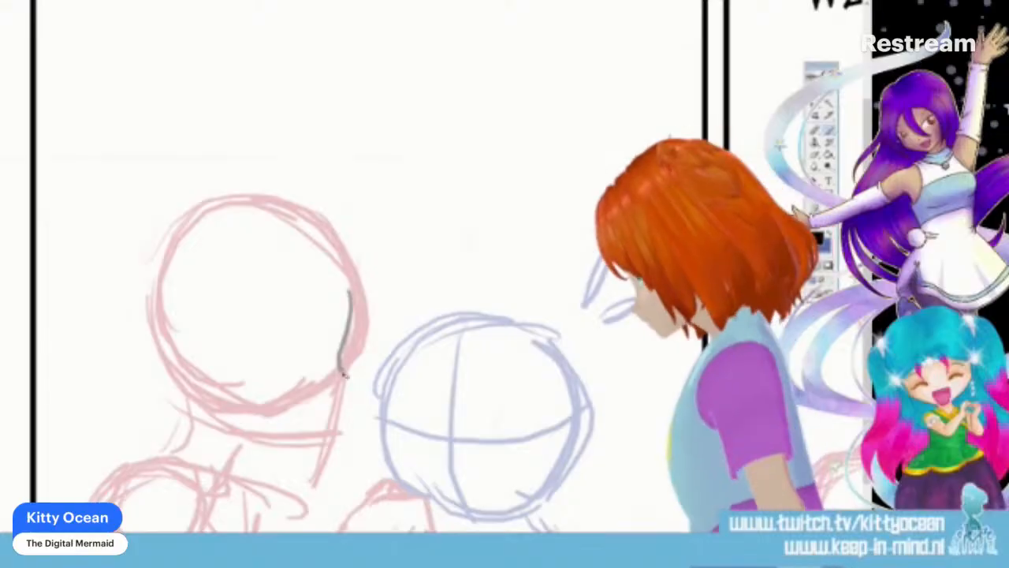
pyautogui.hotkey('ctrl', 'z')
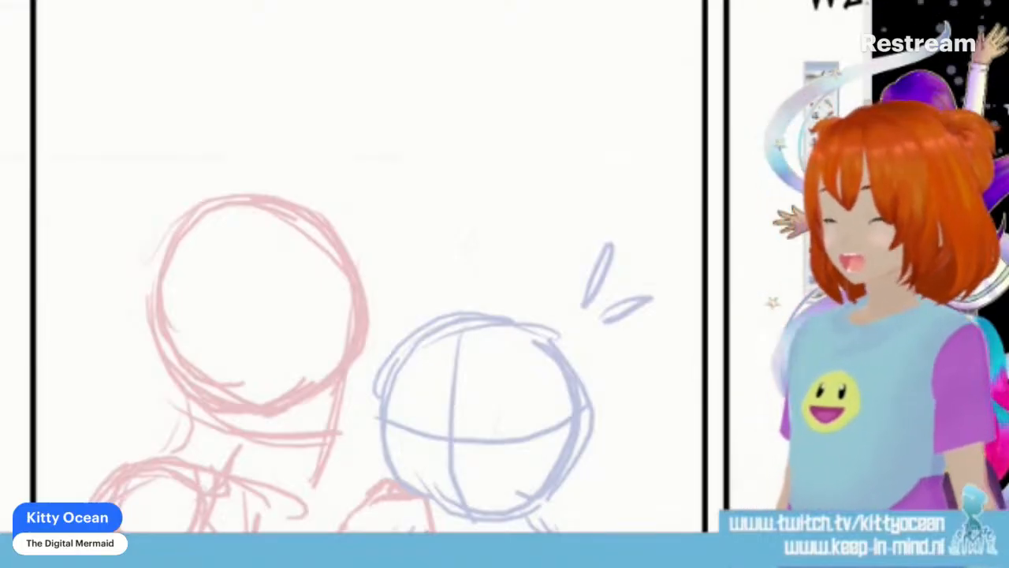
pyautogui.moveTo(355, 290)
pyautogui.mouseDown()
pyautogui.moveTo(341, 375)
pyautogui.moveTo(354, 387)
pyautogui.moveTo(327, 431)
pyautogui.moveTo(298, 444)
pyautogui.moveTo(246, 437)
pyautogui.mouseUp()
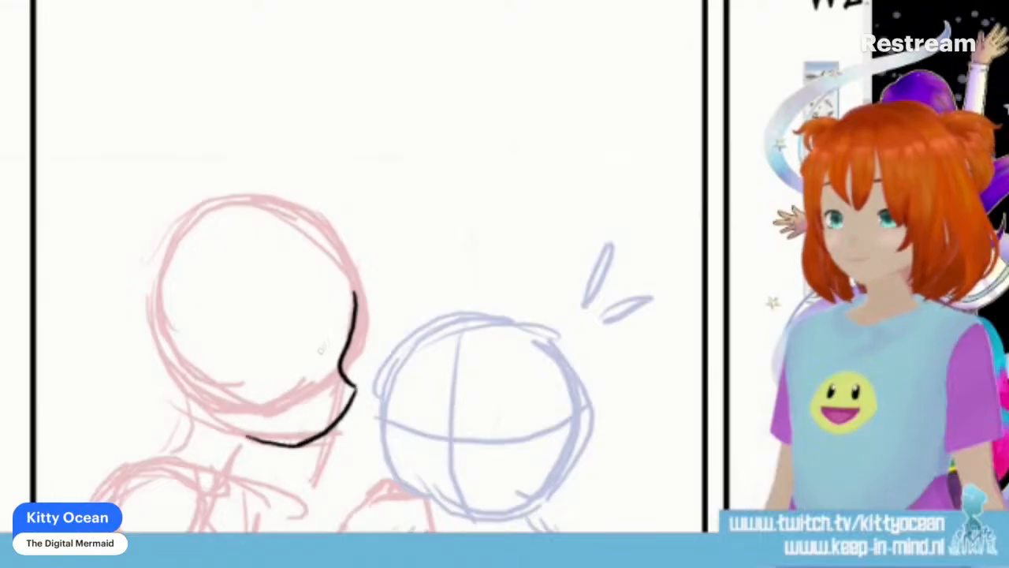
# Step: Ink the same figure's eyebrow, eye and ear in black, and extend the back end of the jaw line
pyautogui.moveTo(306, 353)
pyautogui.mouseDown()
pyautogui.moveTo(336, 347)
pyautogui.moveTo(323, 365)
pyautogui.moveTo(326, 331)
pyautogui.mouseUp()
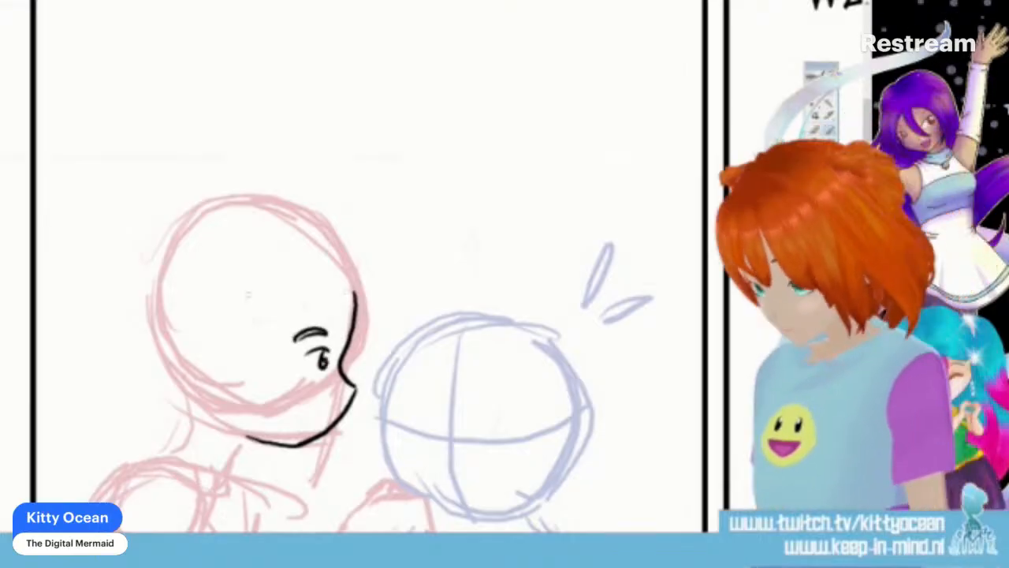
pyautogui.moveTo(254, 357); pyautogui.dragTo(244, 392)
pyautogui.moveTo(250, 368); pyautogui.dragTo(253, 374)
pyautogui.moveTo(246, 424); pyautogui.dragTo(250, 439)
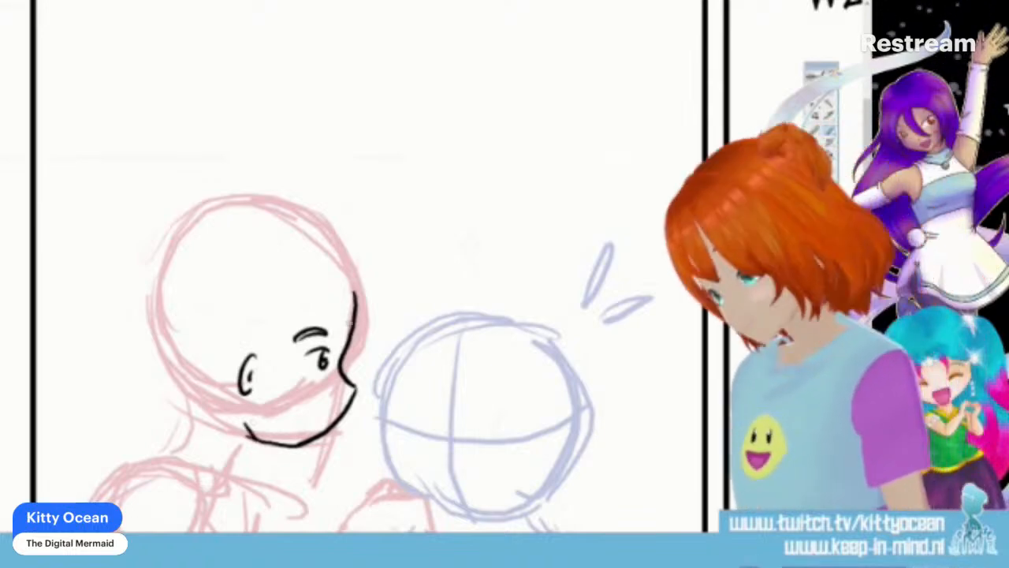
# Step: Ink the red figure's skull and neck lines in the first panel, redoing the first skull stroke, and shift the inked head slightly left
pyautogui.moveTo(355, 304)
pyautogui.mouseDown()
pyautogui.moveTo(322, 238)
pyautogui.moveTo(191, 241)
pyautogui.moveTo(164, 323)
pyautogui.moveTo(201, 434)
pyautogui.mouseUp()
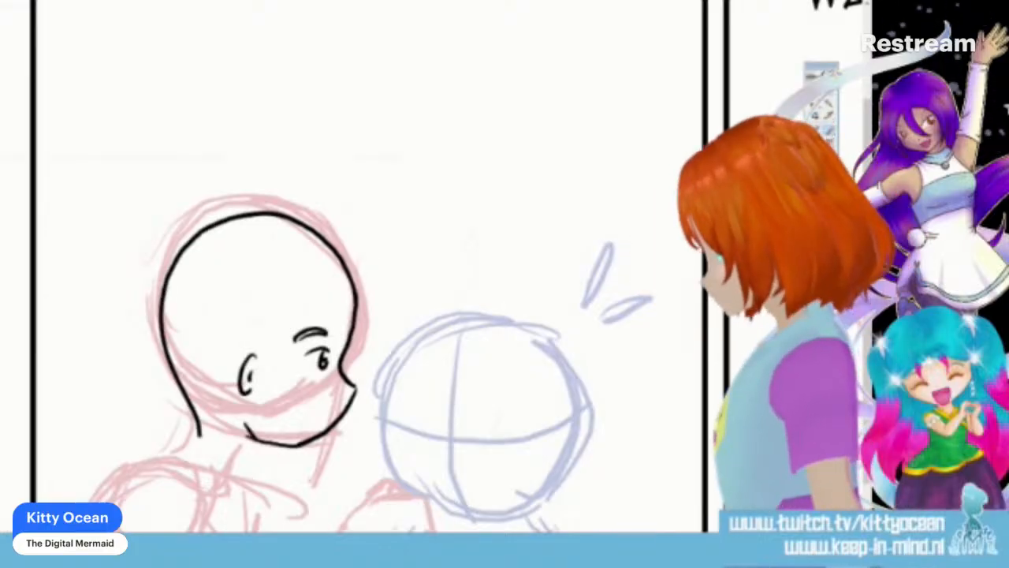
pyautogui.hotkey('ctrl', 'z')
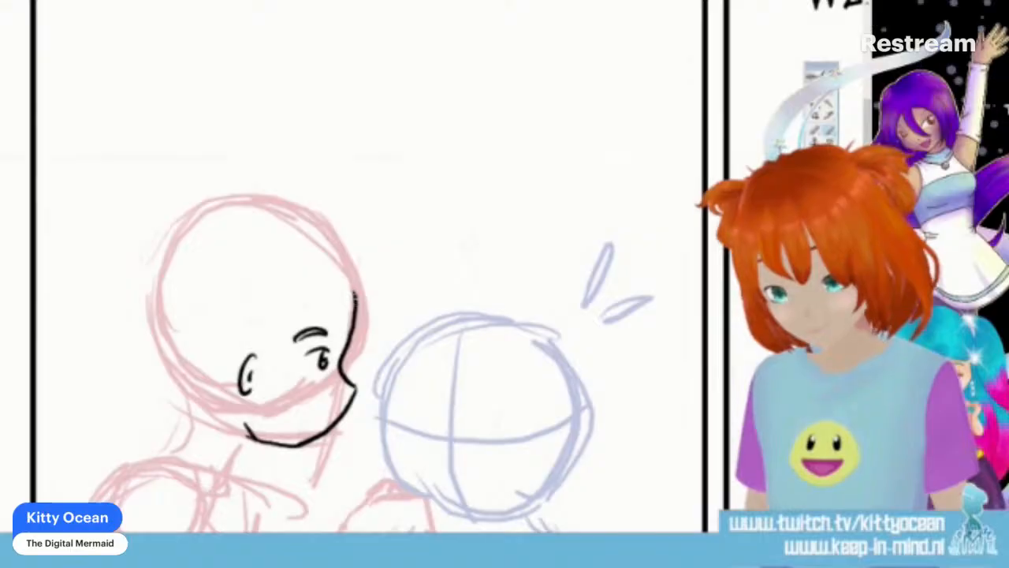
pyautogui.moveTo(355, 304)
pyautogui.mouseDown()
pyautogui.moveTo(283, 227)
pyautogui.moveTo(195, 236)
pyautogui.moveTo(164, 335)
pyautogui.moveTo(180, 447)
pyautogui.mouseUp()
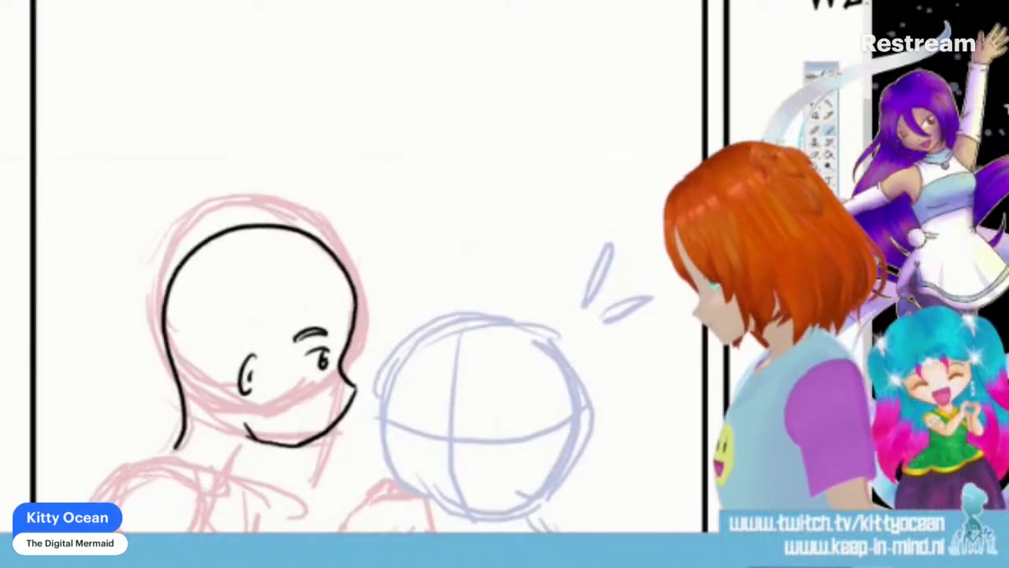
pyautogui.moveTo(252, 440); pyautogui.dragTo(242, 471)
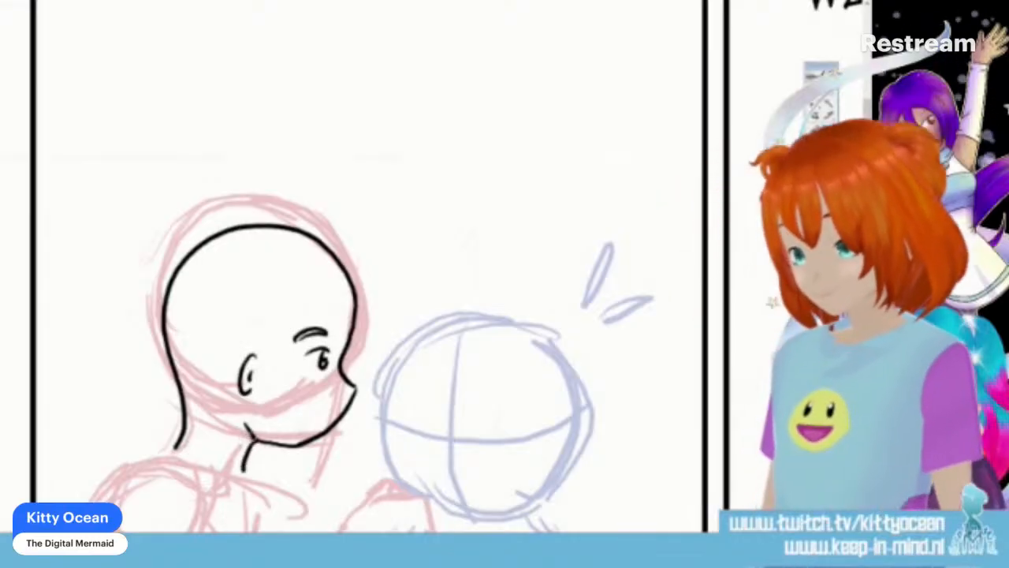
pyautogui.moveTo(260, 339)
pyautogui.mouseDown()
pyautogui.moveTo(242, 347)
pyautogui.moveTo(250, 343)
pyautogui.mouseUp()
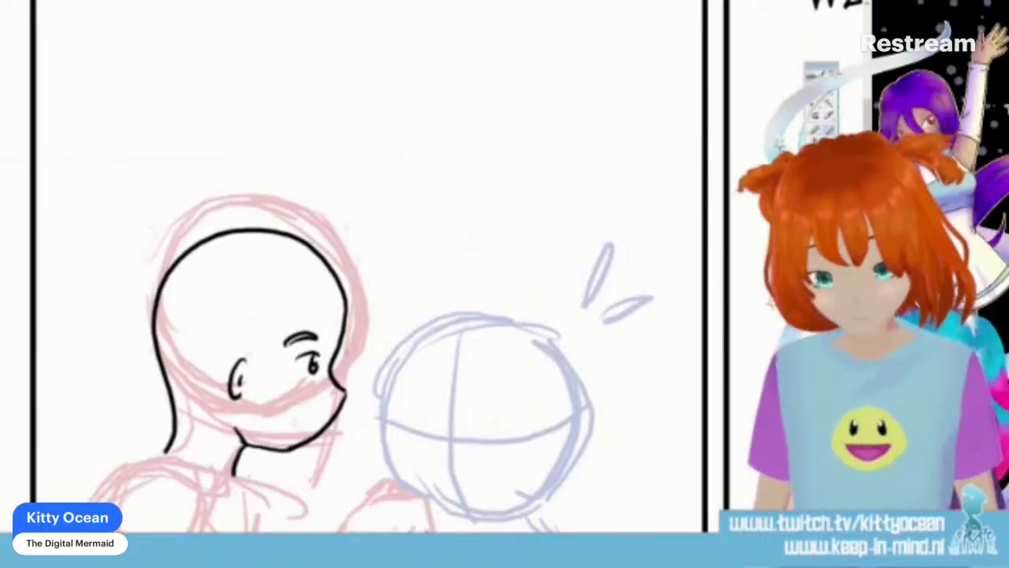
# Step: Ink a curved mouth line, small face marks and a cap band across the forehead of the first panel's head
pyautogui.moveTo(291, 408); pyautogui.dragTo(289, 434)
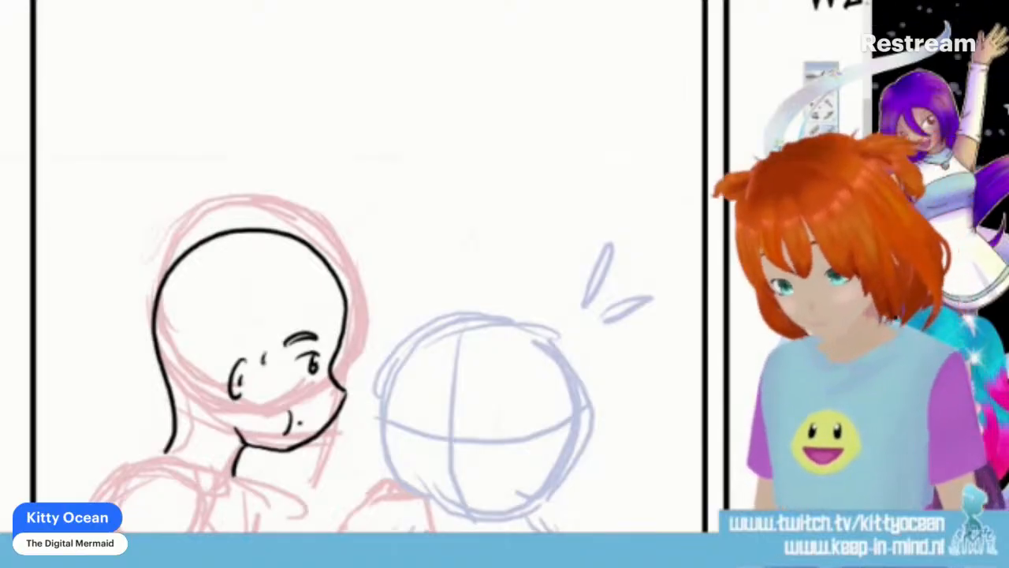
pyautogui.moveTo(265, 353); pyautogui.dragTo(267, 365)
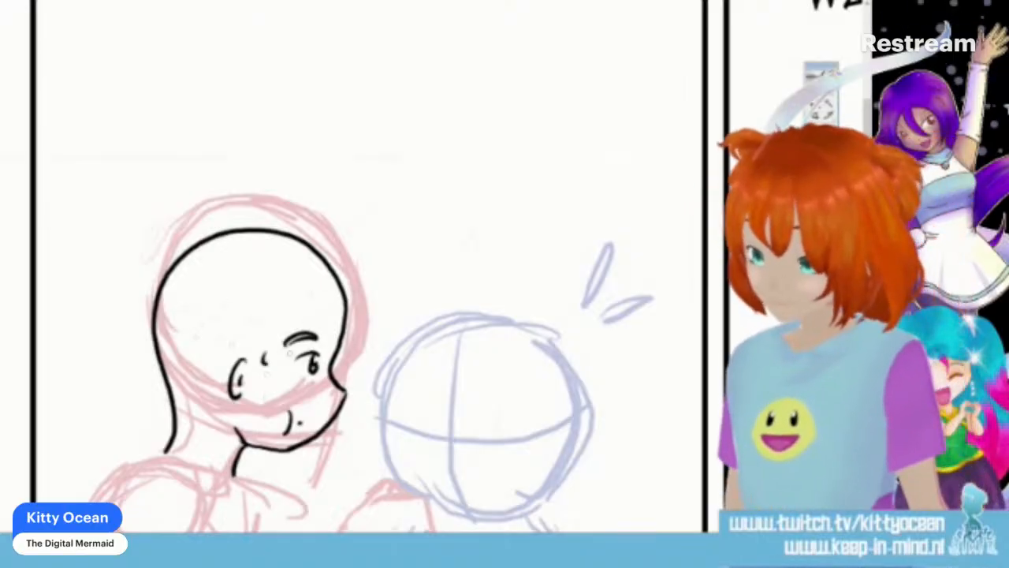
pyautogui.moveTo(155, 328)
pyautogui.mouseDown()
pyautogui.moveTo(345, 322)
pyautogui.moveTo(350, 302)
pyautogui.moveTo(325, 287)
pyautogui.moveTo(193, 288)
pyautogui.moveTo(153, 297)
pyautogui.moveTo(150, 330)
pyautogui.mouseUp()
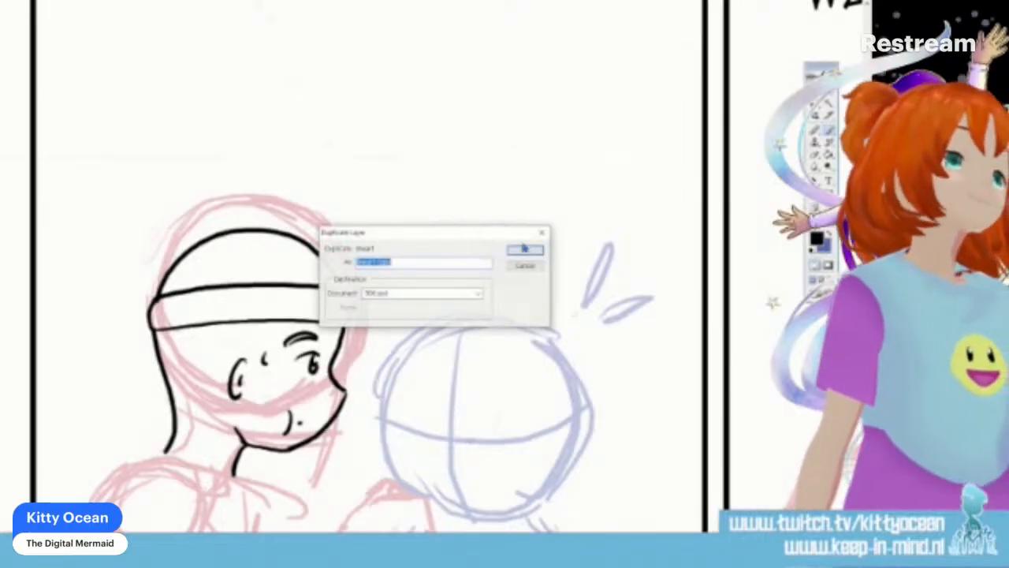
# Step: Duplicate the line art layer and place the copied head over the red figure in the second panel
pyautogui.click(530, 251)
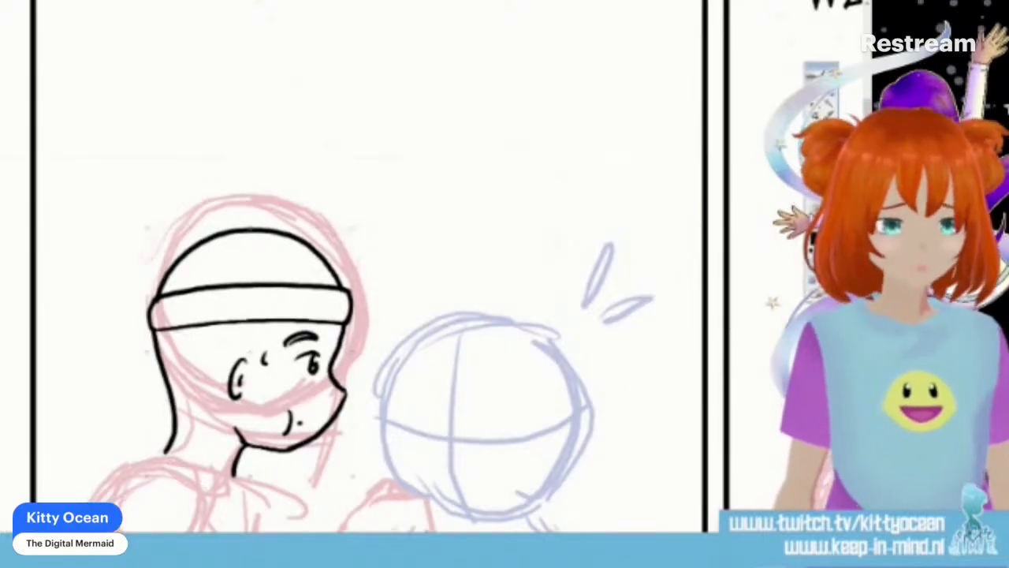
pyautogui.hscroll(10, 203, 471)
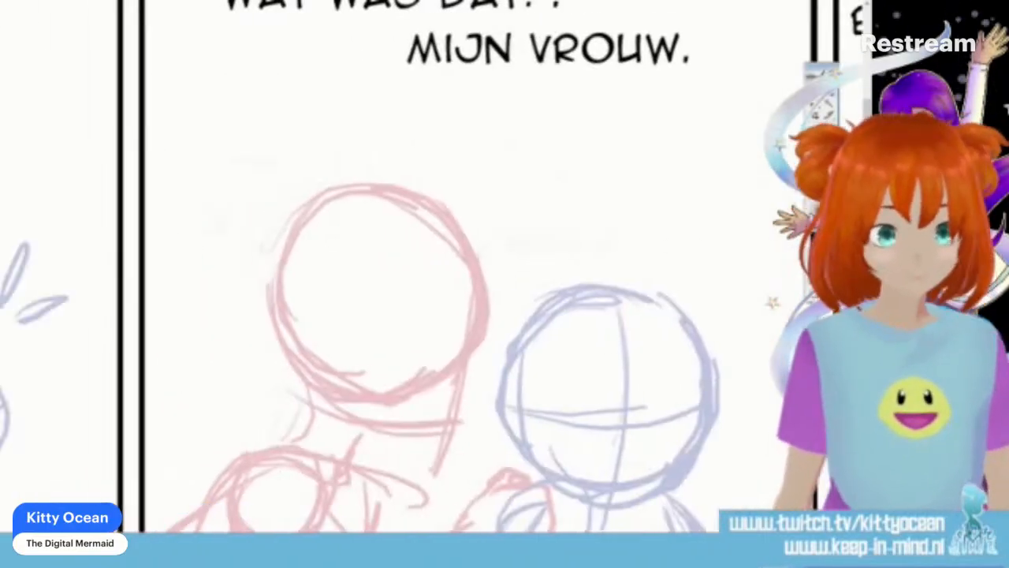
pyautogui.moveTo(203, 470)
pyautogui.mouseDown()
pyautogui.moveTo(592, 354)
pyautogui.moveTo(586, 360)
pyautogui.mouseUp()
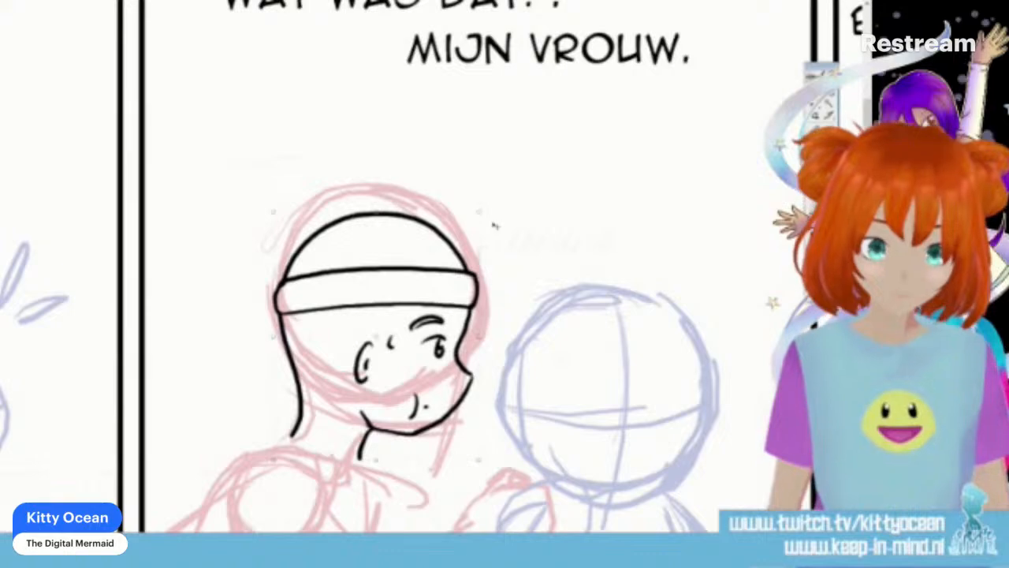
pyautogui.moveTo(487, 210); pyautogui.dragTo(491, 211)
pyautogui.press('Return')
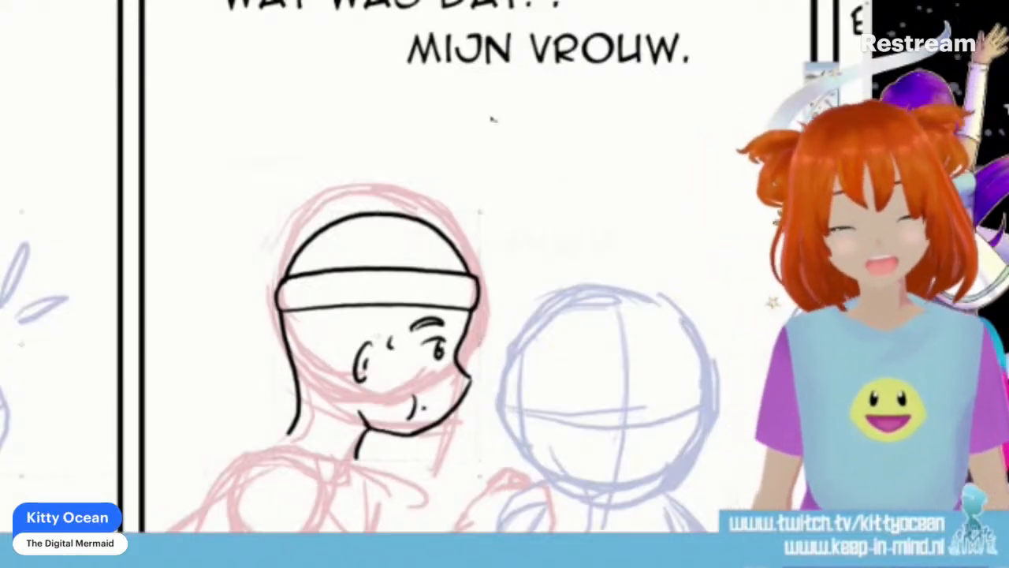
# Step: Erase the second panel head's eye, mouth line and face marks, and ink a half-lidded eye and repositioned small marks instead
pyautogui.moveTo(437, 353); pyautogui.dragTo(442, 337)
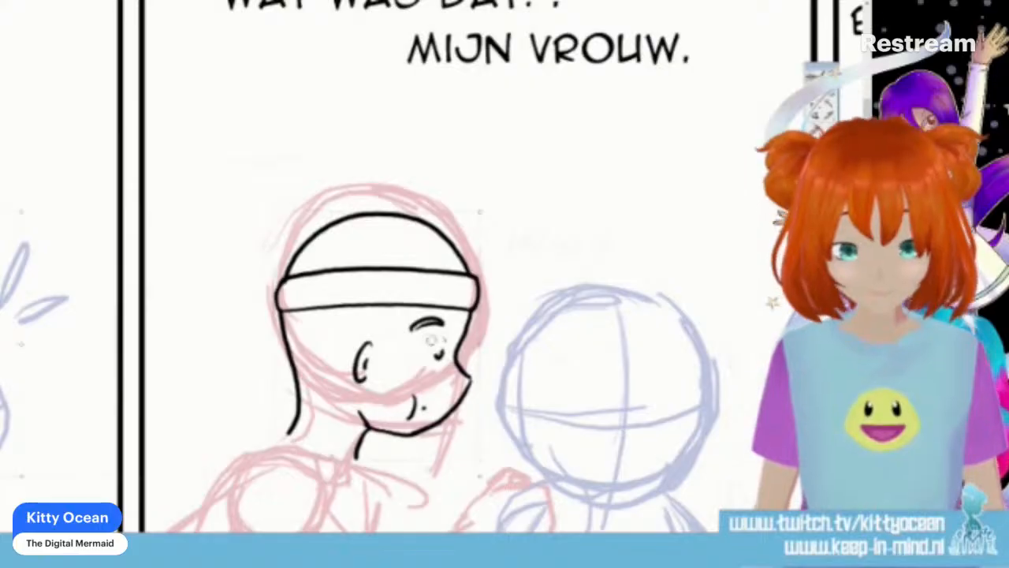
pyautogui.moveTo(422, 407); pyautogui.dragTo(416, 405)
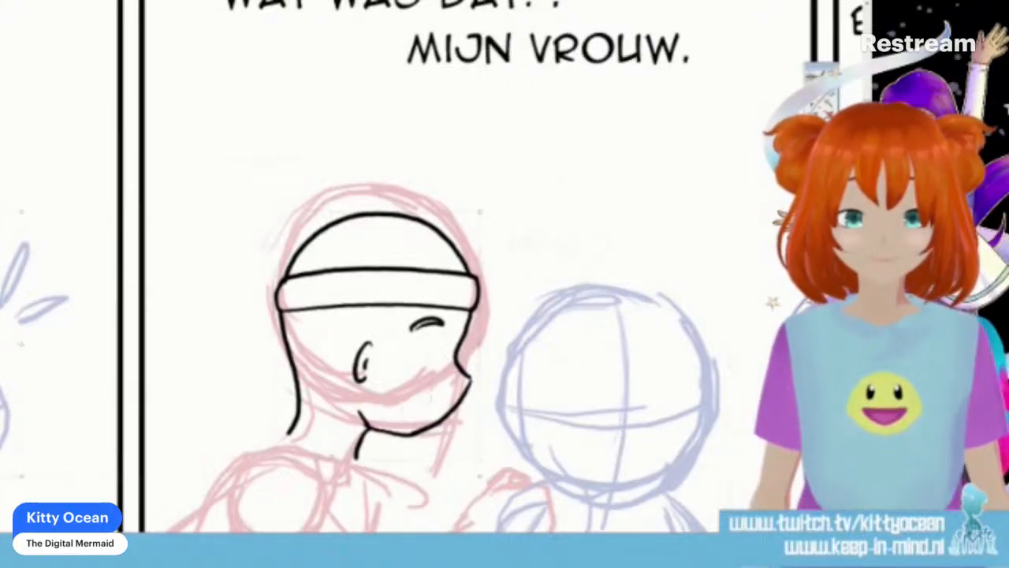
pyautogui.moveTo(413, 344); pyautogui.dragTo(443, 342)
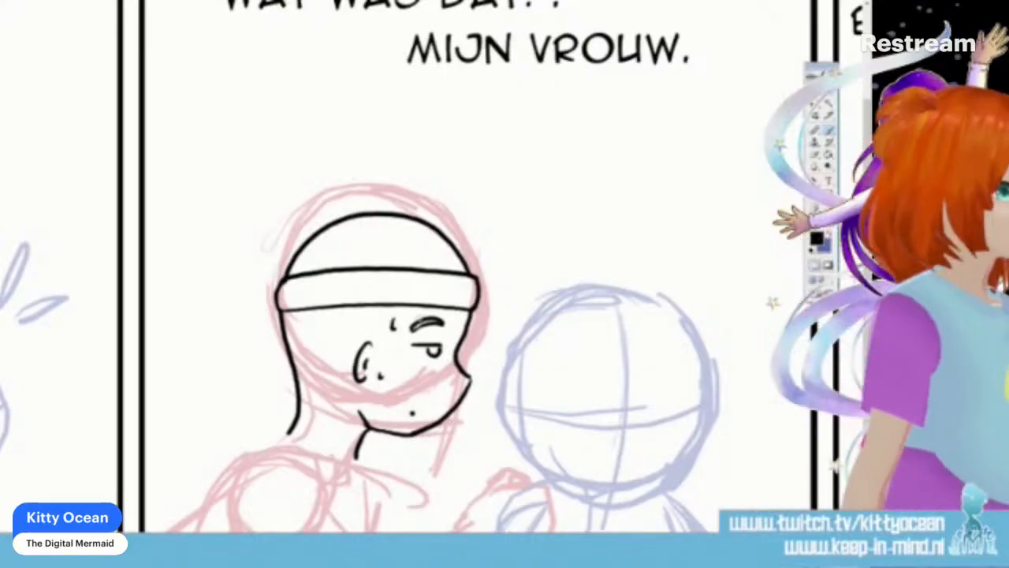
# Step: Duplicate the inked heads and place the copies over the red figures in the third and fourth panels, tilting the fourth
pyautogui.hotkey('ctrl', '-')
pyautogui.hotkey('ctrl', '-')
pyautogui.hotkey('ctrl', '-')
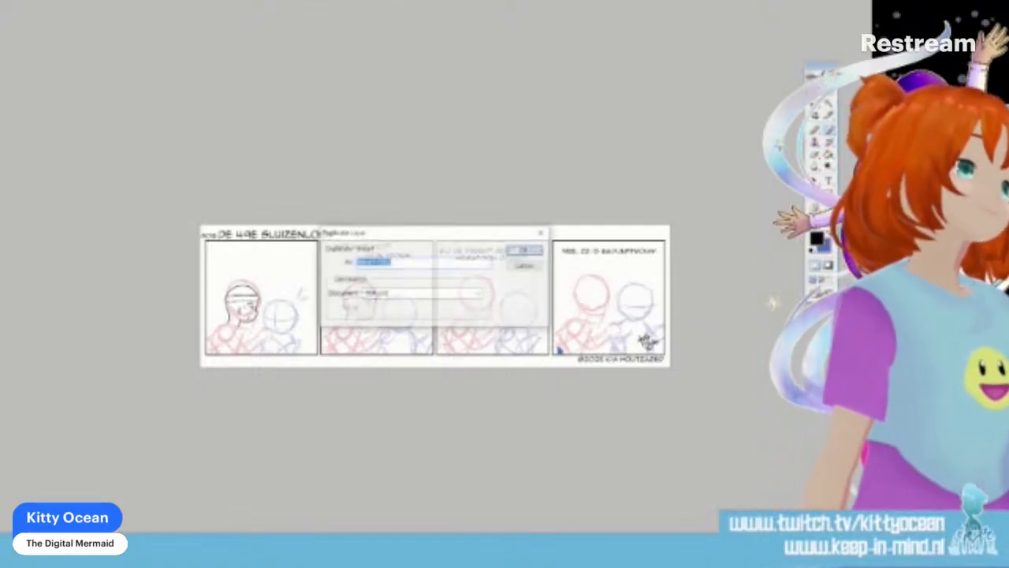
pyautogui.click(534, 251)
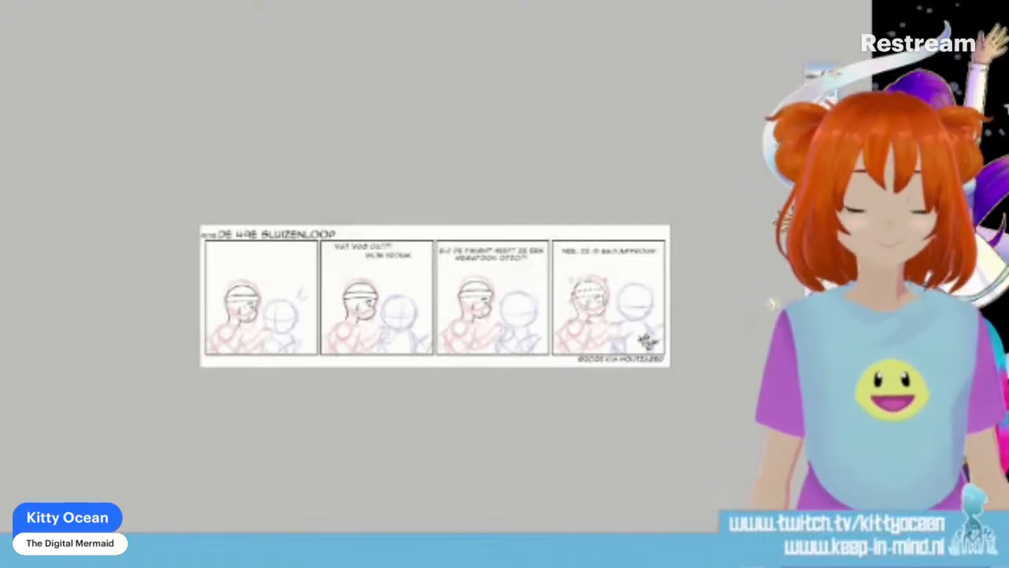
# Step: Replace the third panel head's mouth line with a small smile and move its face marks to the lower cheek and forehead
pyautogui.scroll(10, 566, 295)
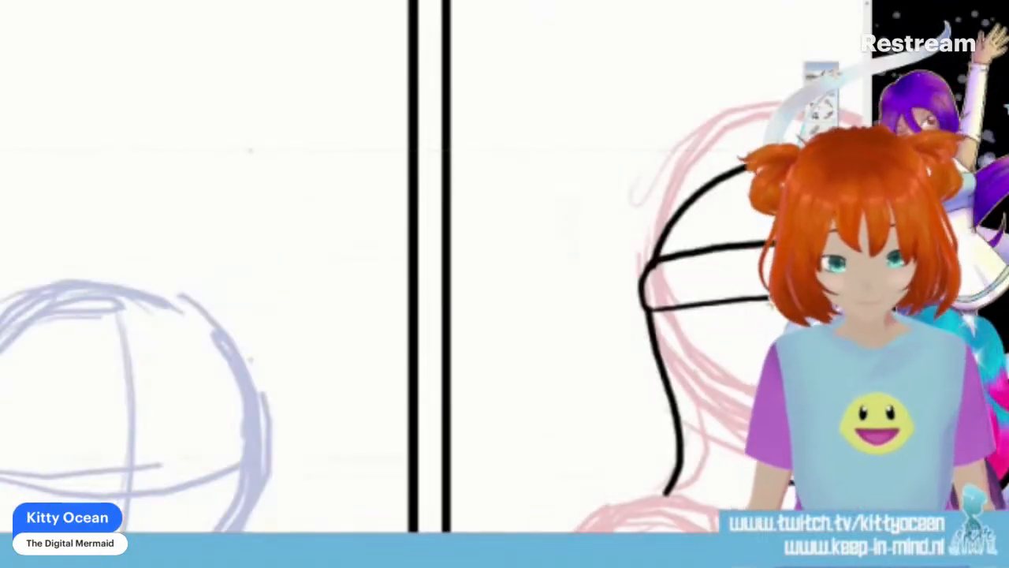
pyautogui.hscroll(8, 370, 315)
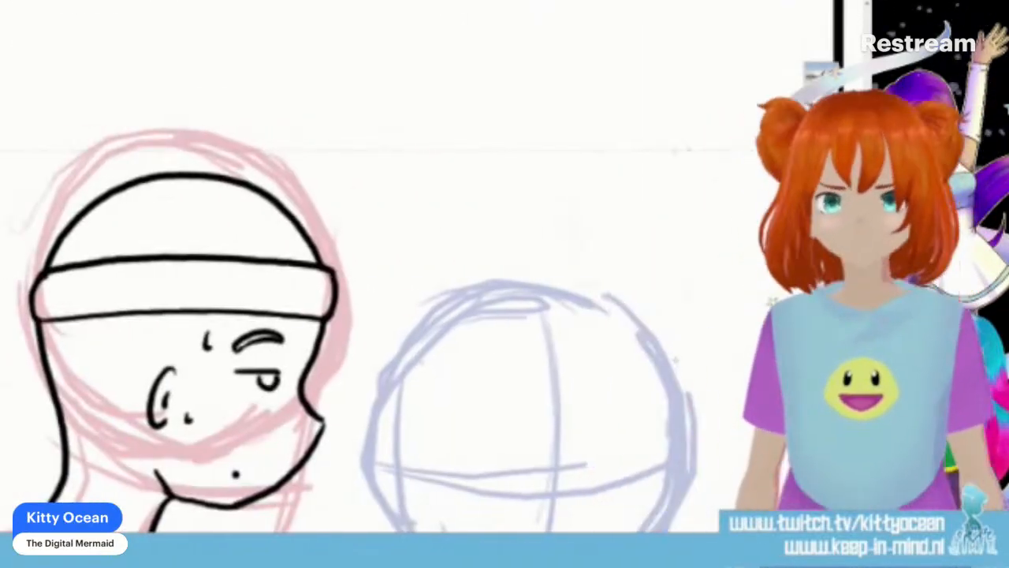
pyautogui.hscroll(-5, 370, 315)
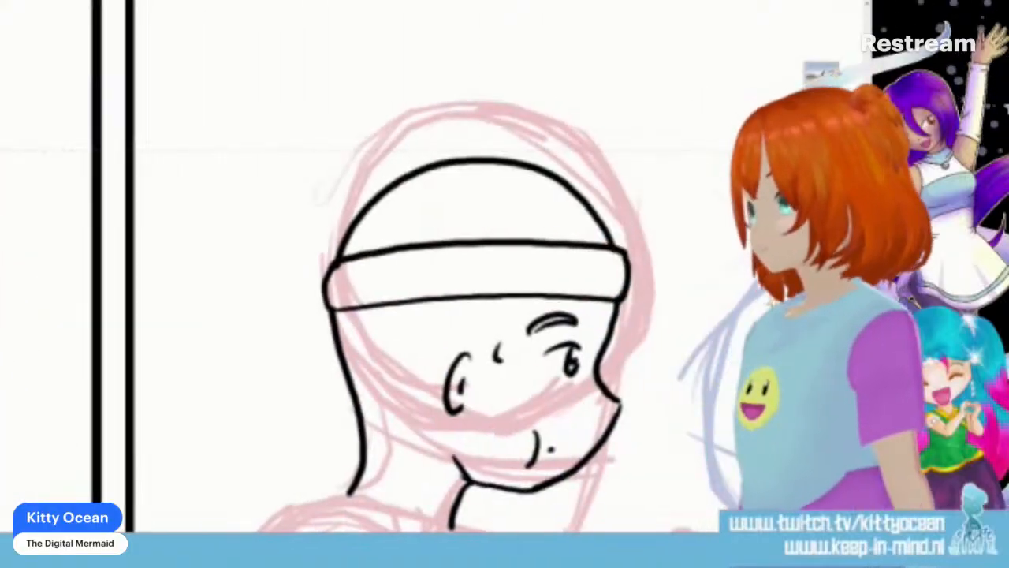
pyautogui.hscroll(1, 558, 518)
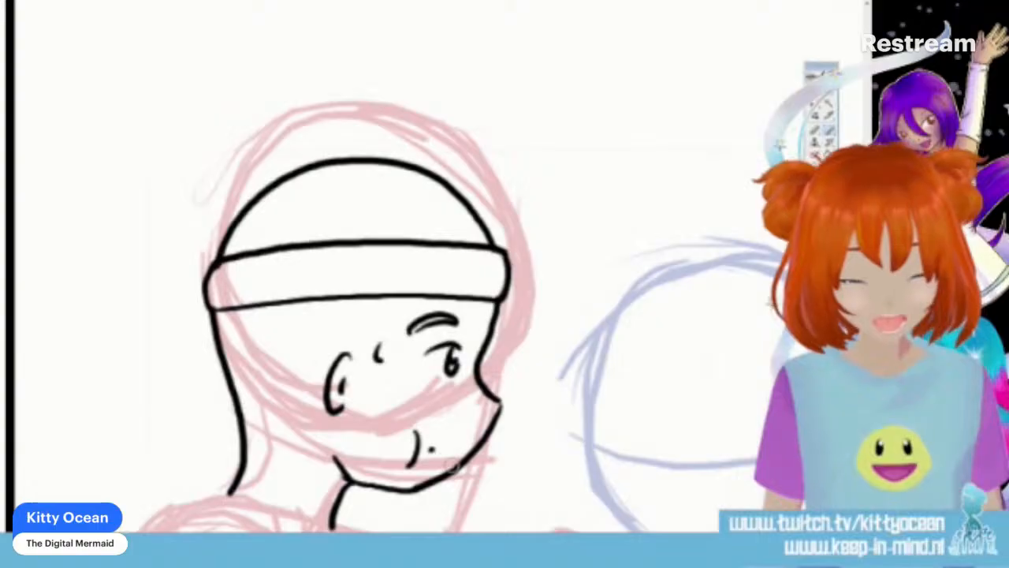
pyautogui.moveTo(415, 430)
pyautogui.mouseDown()
pyautogui.moveTo(418, 457)
pyautogui.moveTo(433, 451)
pyautogui.mouseUp()
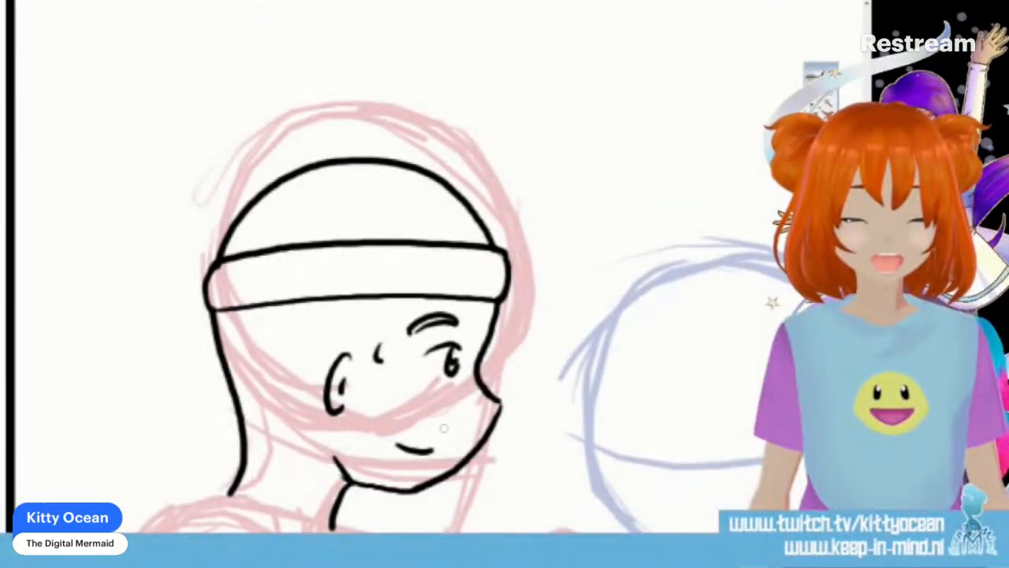
pyautogui.moveTo(374, 345); pyautogui.dragTo(384, 358)
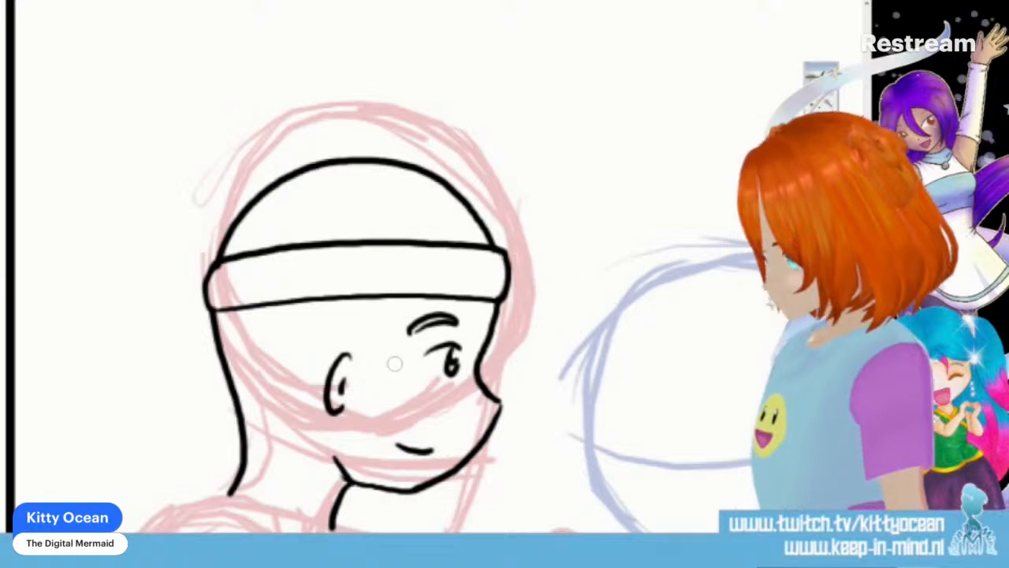
pyautogui.moveTo(364, 418); pyautogui.dragTo(364, 431)
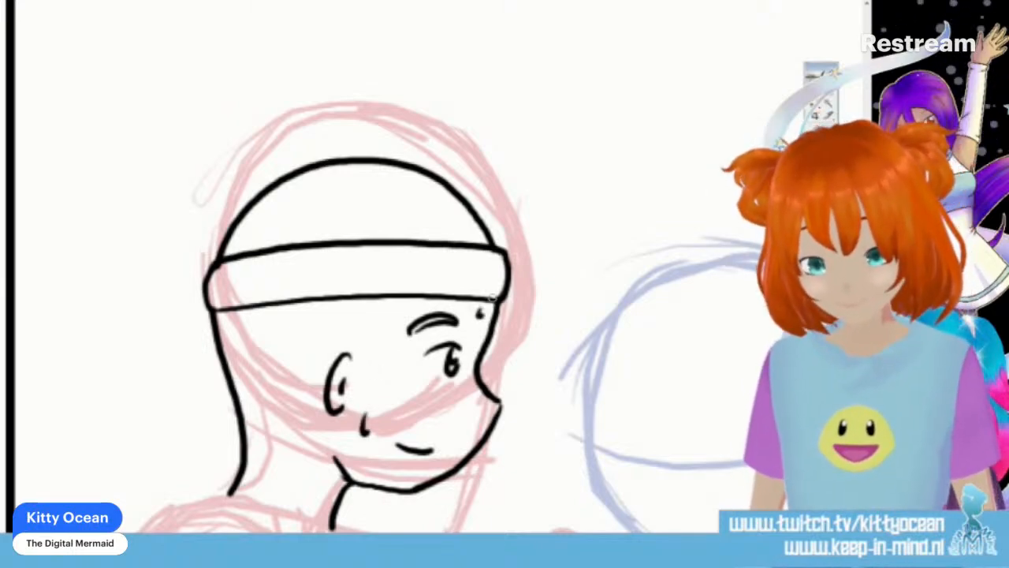
# Step: Give the fourth panel's head a closed, arched eye and an open mouth, and move its face marks to the forehead and jaw
pyautogui.hscroll(10, 480, 313)
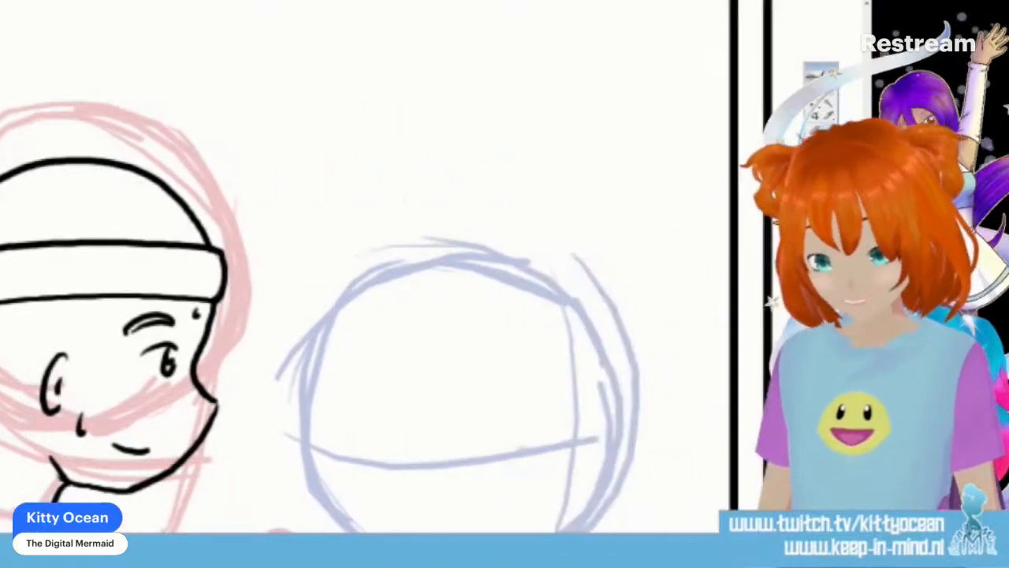
pyautogui.hscroll(7, 480, 313)
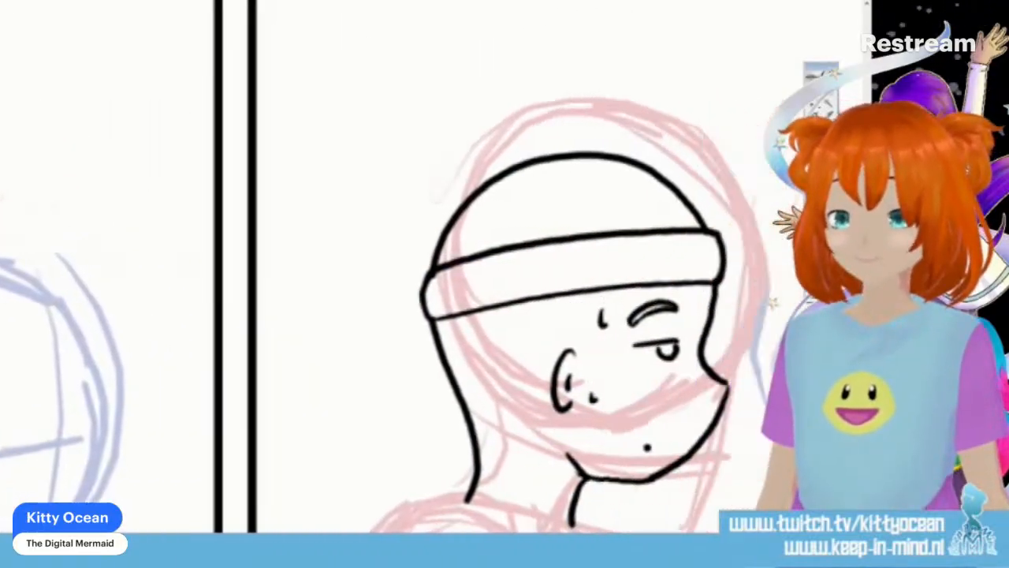
pyautogui.moveTo(446, 347)
pyautogui.mouseDown()
pyautogui.moveTo(493, 344)
pyautogui.moveTo(477, 347)
pyautogui.moveTo(485, 358)
pyautogui.moveTo(466, 345)
pyautogui.moveTo(488, 339)
pyautogui.mouseUp()
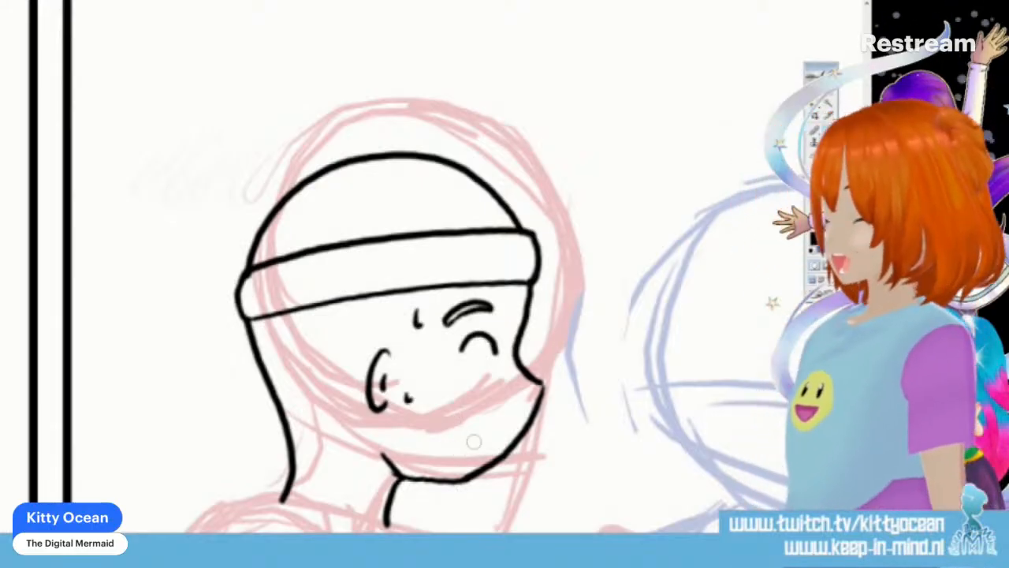
pyautogui.moveTo(488, 424)
pyautogui.mouseDown()
pyautogui.moveTo(451, 421)
pyautogui.moveTo(454, 455)
pyautogui.moveTo(473, 442)
pyautogui.mouseUp()
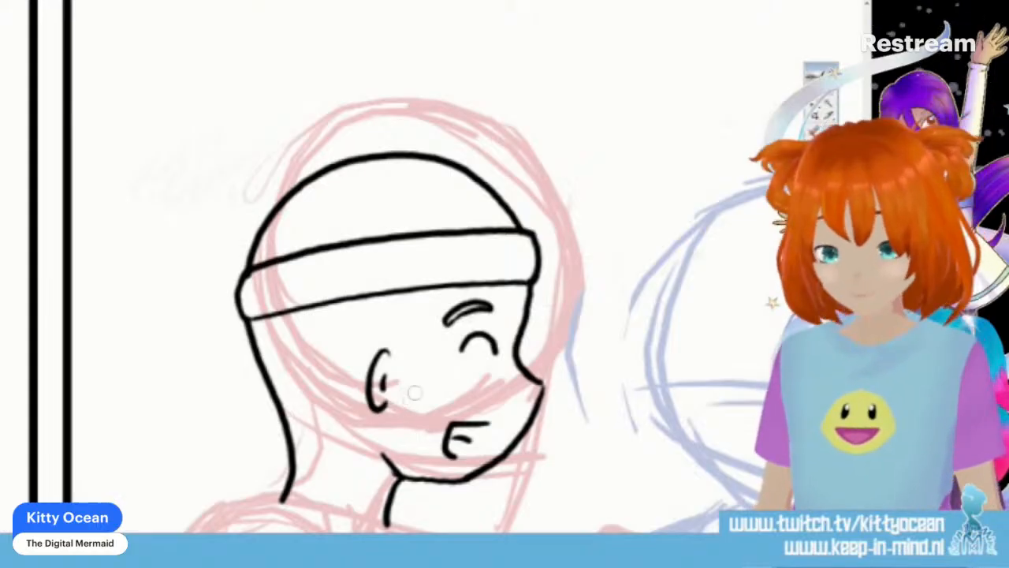
pyautogui.moveTo(514, 296); pyautogui.dragTo(519, 303)
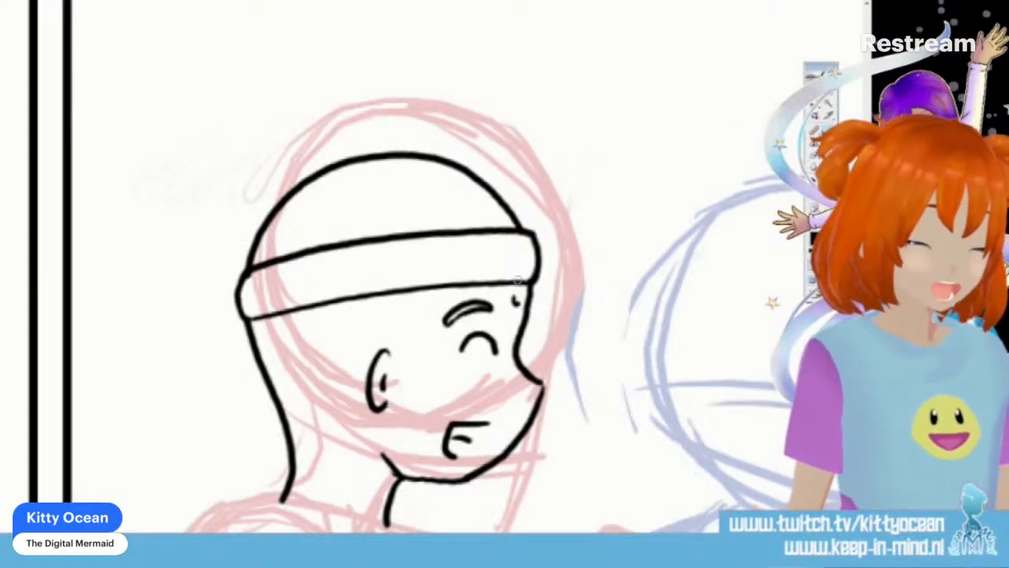
pyautogui.moveTo(398, 424); pyautogui.dragTo(396, 438)
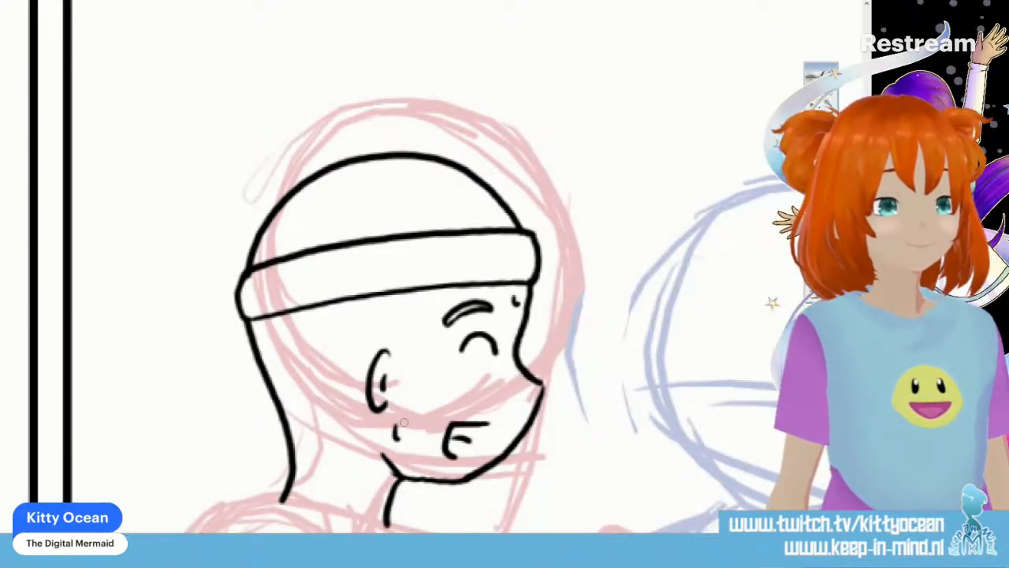
# Step: Ink the red figure's near upper arm in the first panel with a long black outline and short curved strokes at the shoulder
pyautogui.hscroll(-15, 410, 268)
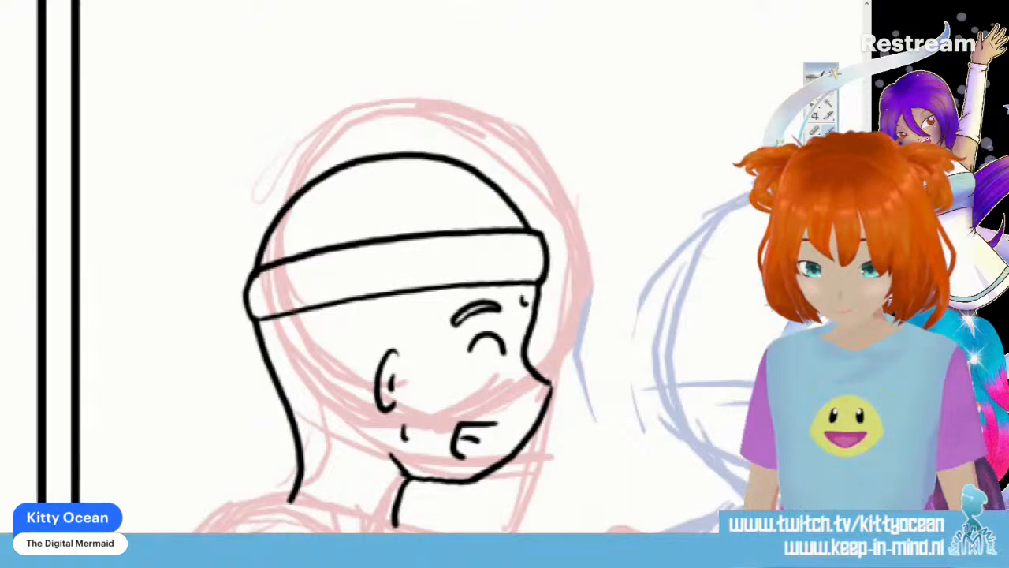
pyautogui.hscroll(10, 410, 268)
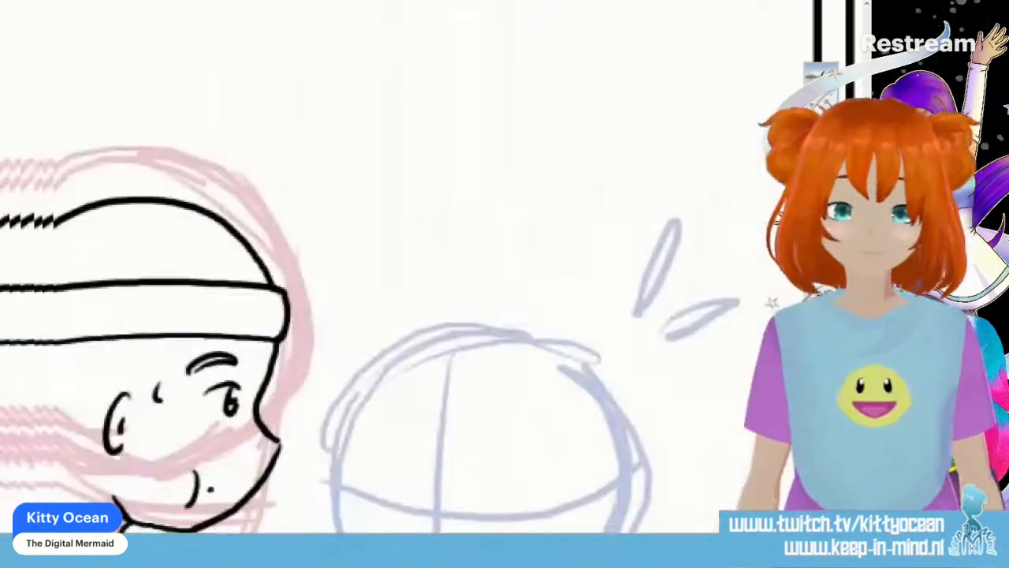
pyautogui.hscroll(-5, 410, 268)
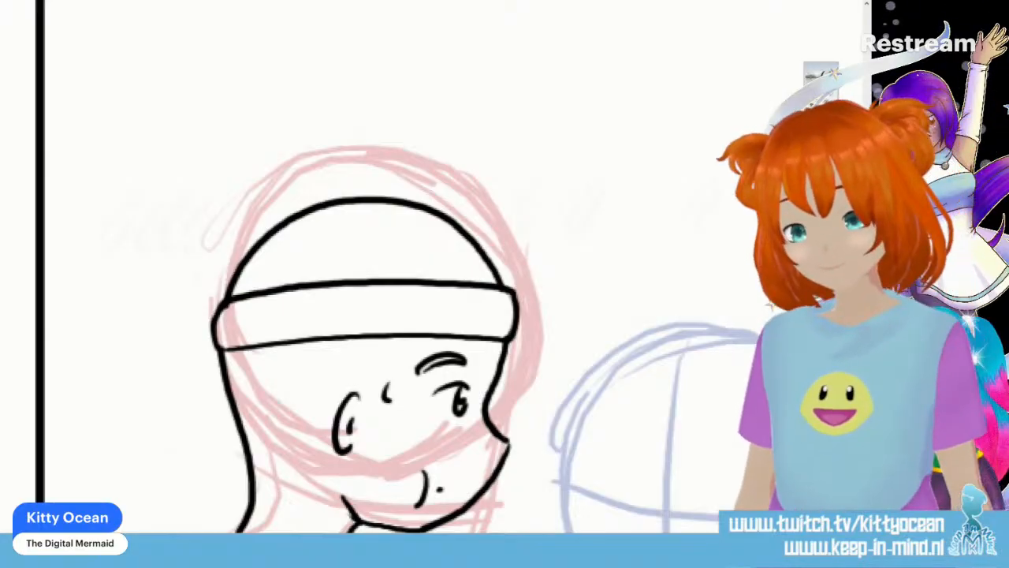
pyautogui.scroll(-5, 378, 268)
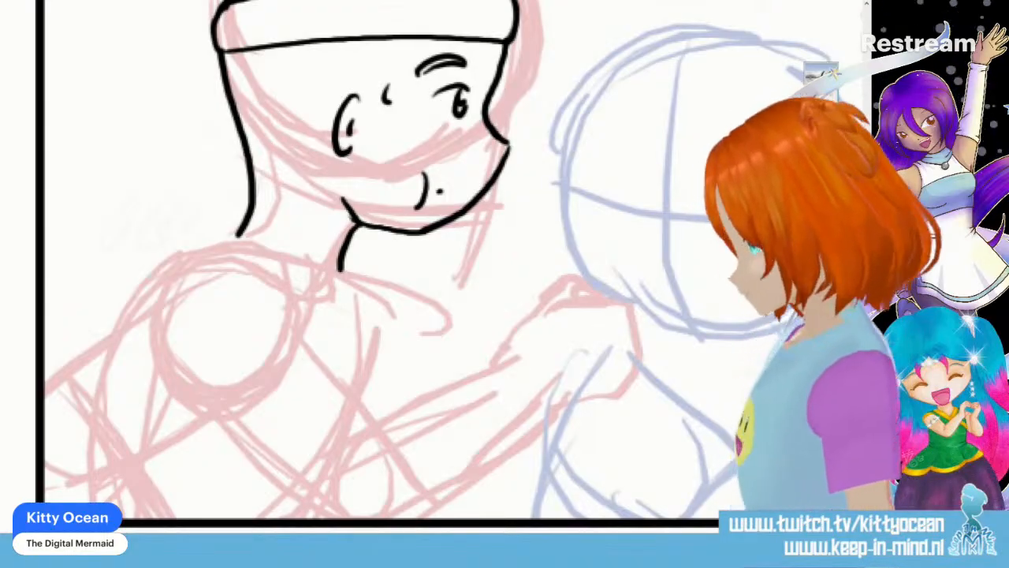
pyautogui.moveTo(257, 266)
pyautogui.mouseDown()
pyautogui.moveTo(293, 293)
pyautogui.moveTo(377, 398)
pyautogui.moveTo(249, 501)
pyautogui.mouseUp()
pyautogui.moveTo(180, 294)
pyautogui.mouseDown()
pyautogui.moveTo(228, 465)
pyautogui.moveTo(251, 502)
pyautogui.mouseUp()
pyautogui.moveTo(181, 288); pyautogui.dragTo(253, 269)
pyautogui.moveTo(209, 306); pyautogui.dragTo(254, 288)
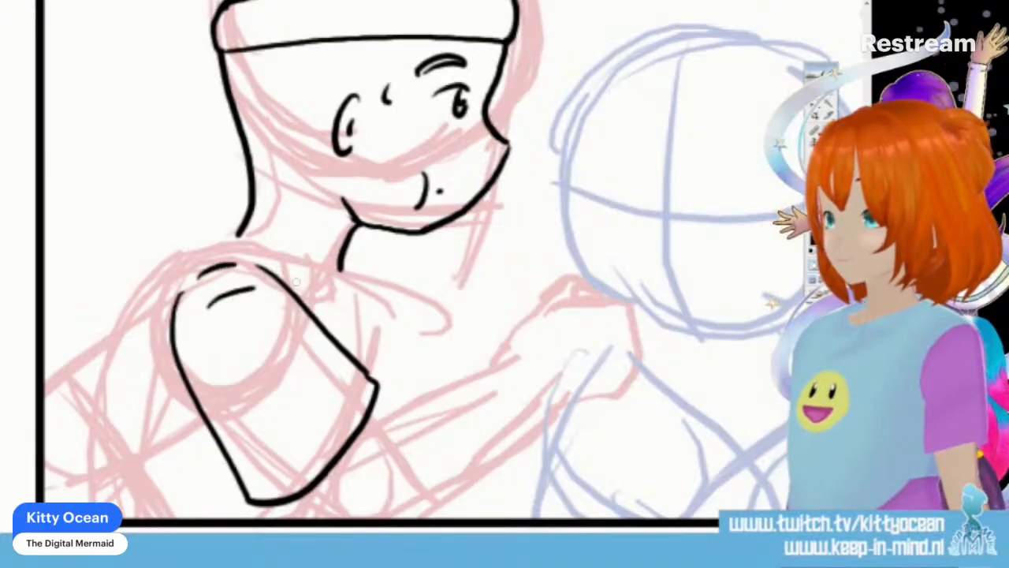
# Step: Ink the first panel red figure's neckline and back line, with the rear sleeve and arm reaching the panel border
pyautogui.moveTo(240, 239)
pyautogui.mouseDown()
pyautogui.moveTo(355, 312)
pyautogui.moveTo(340, 331)
pyautogui.mouseUp()
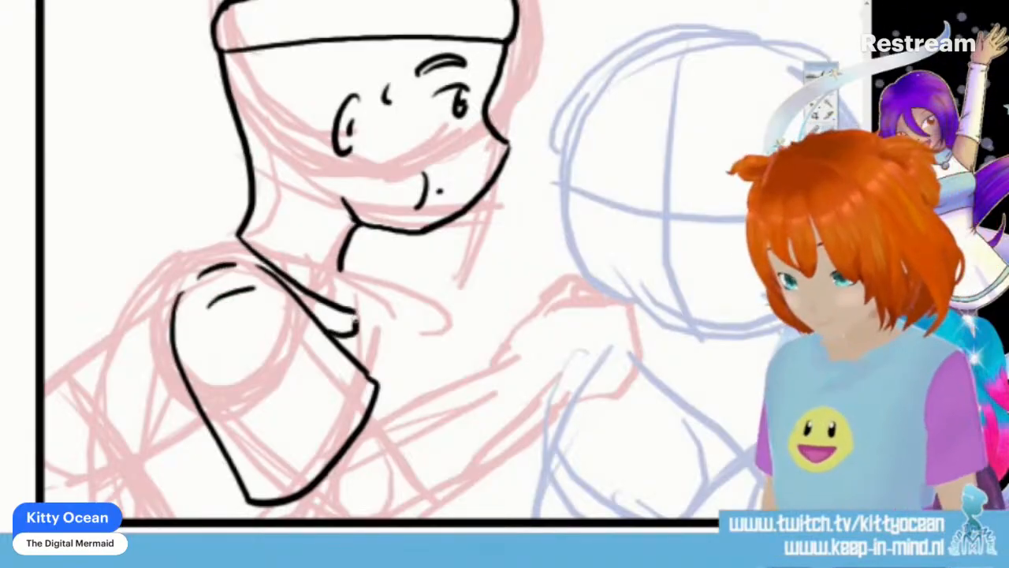
pyautogui.moveTo(355, 228); pyautogui.dragTo(360, 363)
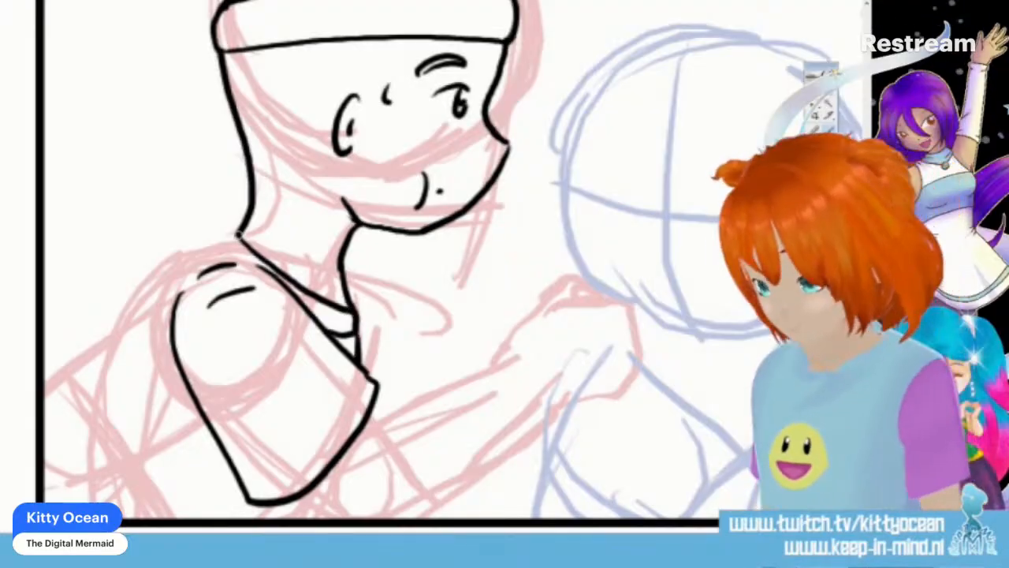
pyautogui.moveTo(201, 249)
pyautogui.mouseDown()
pyautogui.moveTo(158, 314)
pyautogui.moveTo(112, 504)
pyautogui.mouseUp()
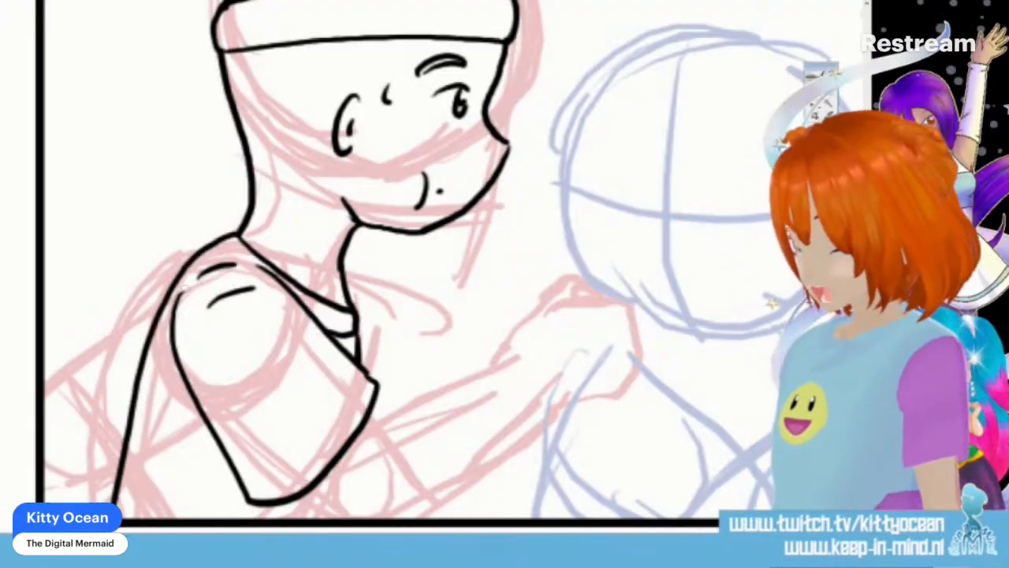
pyautogui.moveTo(230, 239)
pyautogui.mouseDown()
pyautogui.moveTo(98, 328)
pyautogui.moveTo(136, 401)
pyautogui.mouseUp()
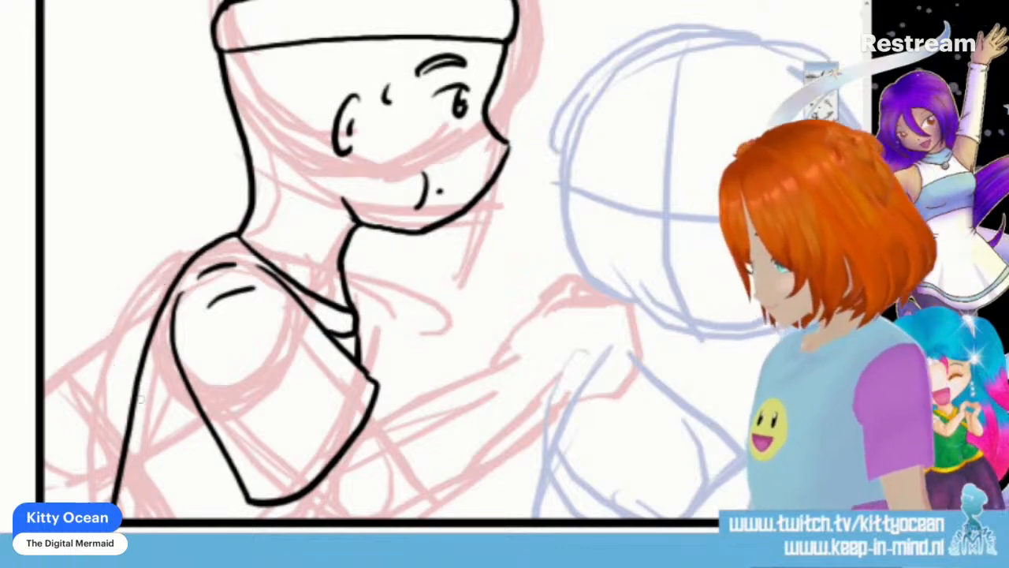
pyautogui.moveTo(213, 240)
pyautogui.mouseDown()
pyautogui.moveTo(78, 365)
pyautogui.moveTo(122, 441)
pyautogui.mouseUp()
pyautogui.moveTo(73, 380); pyautogui.dragTo(41, 413)
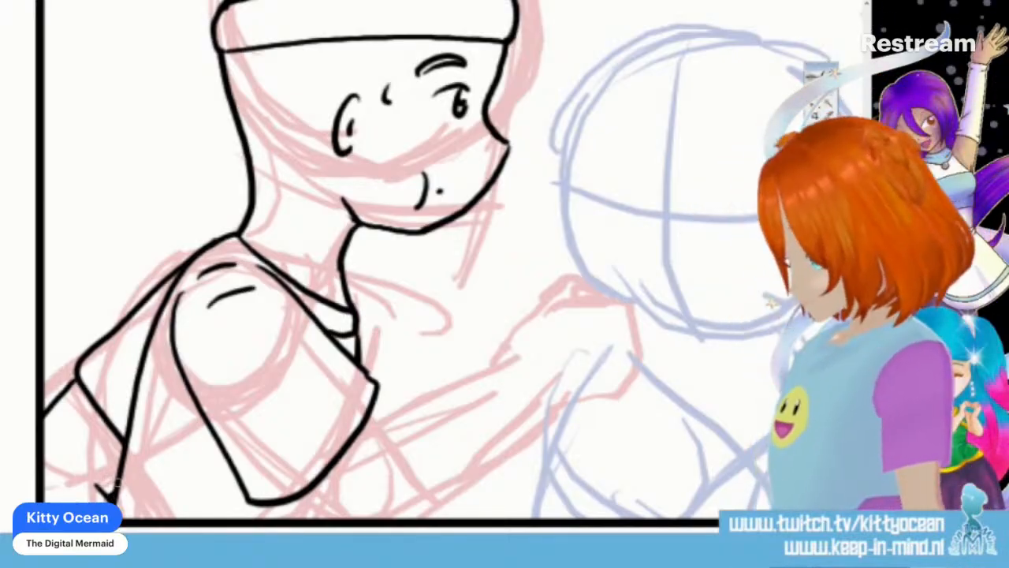
# Step: Ink the first panel red figure's outstretched forearm with a rounded fist resting near the blue figure's shoulder
pyautogui.moveTo(367, 431)
pyautogui.mouseDown()
pyautogui.moveTo(450, 378)
pyautogui.moveTo(509, 356)
pyautogui.mouseUp()
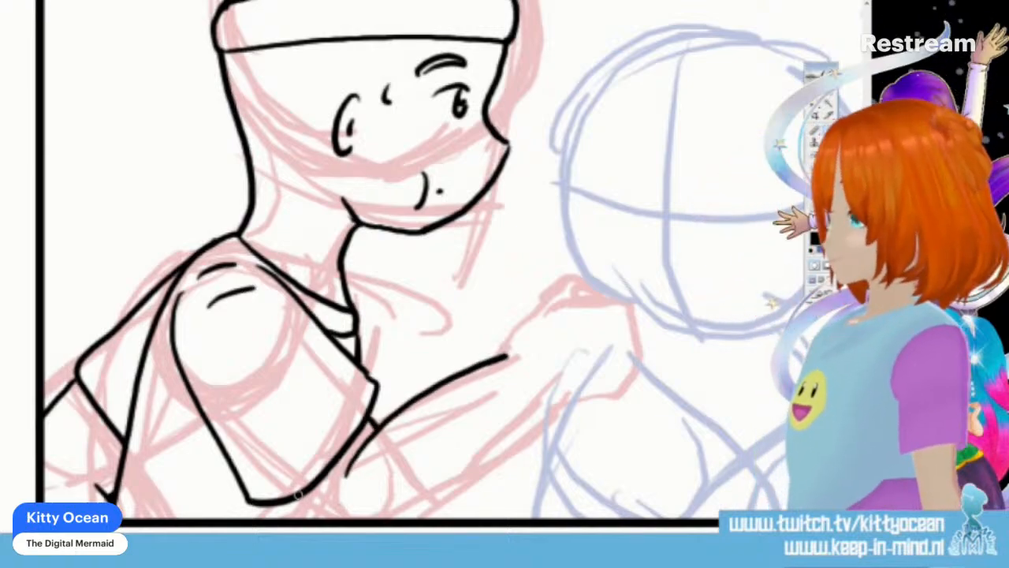
pyautogui.moveTo(412, 523); pyautogui.dragTo(550, 409)
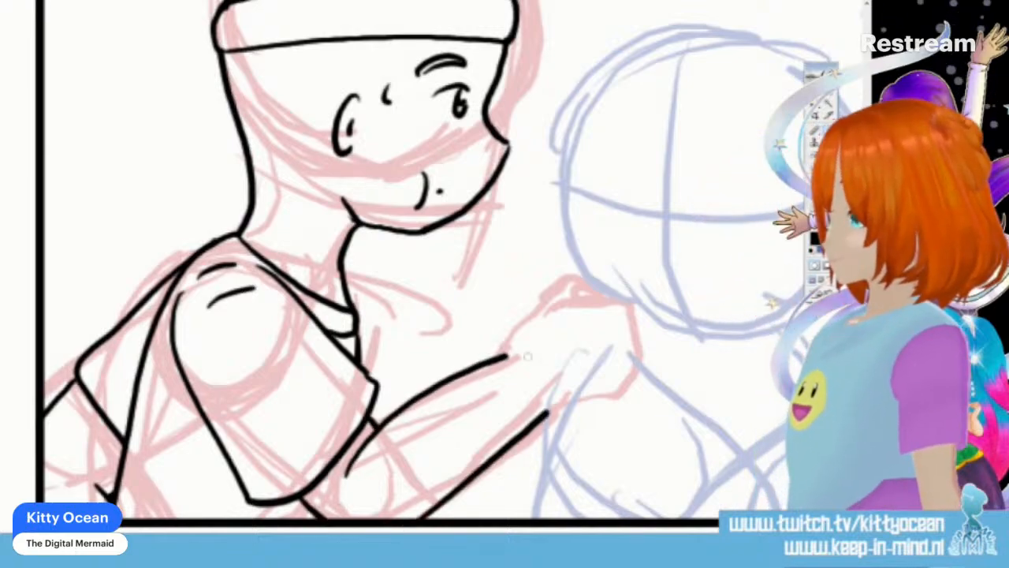
pyautogui.moveTo(508, 356)
pyautogui.mouseDown()
pyautogui.moveTo(596, 291)
pyautogui.moveTo(644, 339)
pyautogui.moveTo(579, 406)
pyautogui.moveTo(548, 410)
pyautogui.mouseUp()
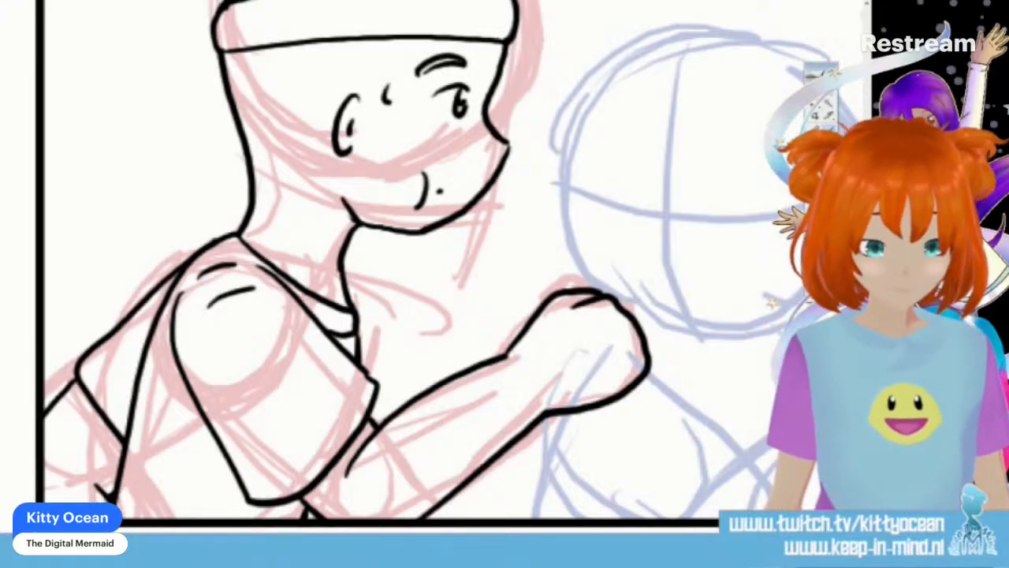
# Step: Ink the first panel blue figure's round head with narrow oval eyes, arched brows and a tiny mouth
pyautogui.hscroll(5, 394, 265)
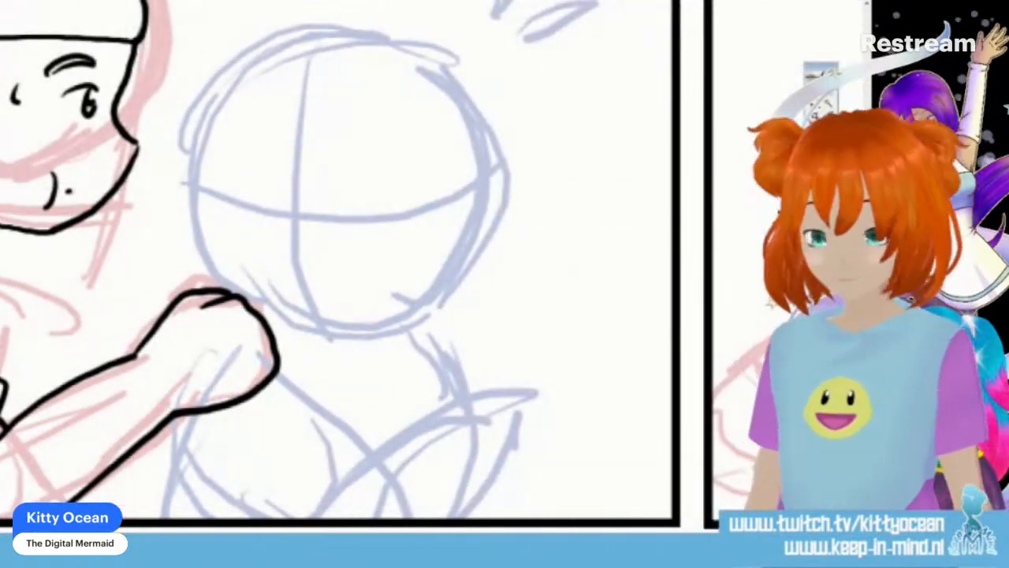
pyautogui.scroll(2, 339, 268)
pyautogui.moveTo(334, 411)
pyautogui.mouseDown()
pyautogui.moveTo(398, 401)
pyautogui.moveTo(451, 368)
pyautogui.moveTo(481, 317)
pyautogui.moveTo(484, 206)
pyautogui.moveTo(415, 131)
pyautogui.moveTo(341, 114)
pyautogui.moveTo(276, 125)
pyautogui.moveTo(223, 167)
pyautogui.moveTo(188, 267)
pyautogui.moveTo(211, 361)
pyautogui.mouseUp()
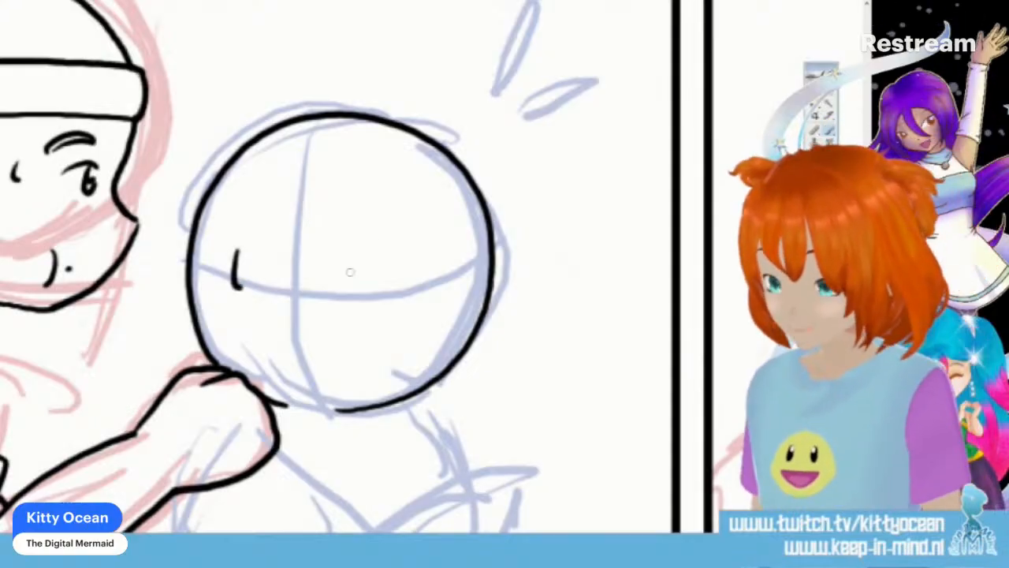
pyautogui.hotkey('ctrl', 'z')
pyautogui.moveTo(243, 253); pyautogui.dragTo(240, 260)
pyautogui.moveTo(370, 262); pyautogui.dragTo(366, 295)
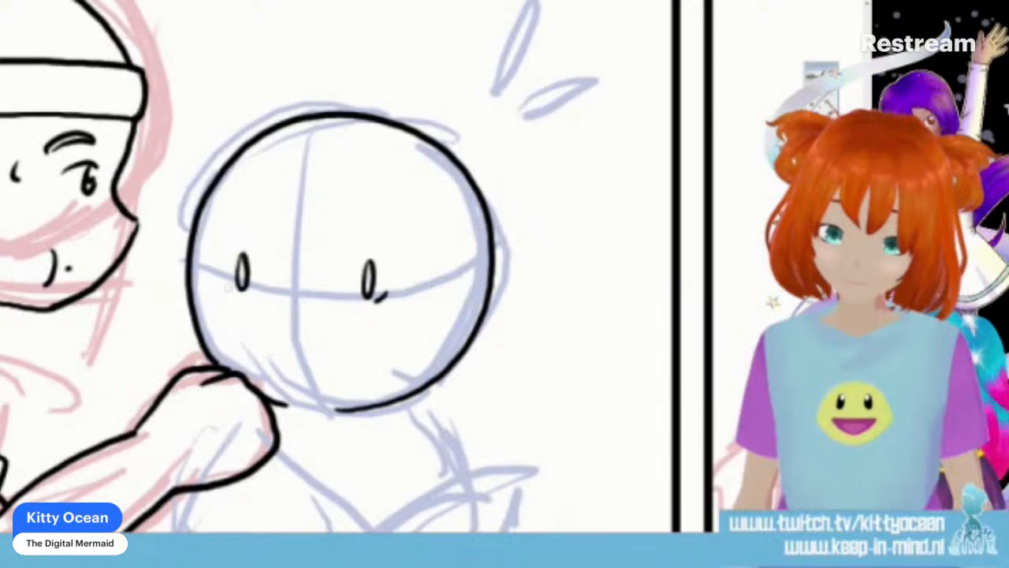
pyautogui.moveTo(346, 377); pyautogui.dragTo(355, 380)
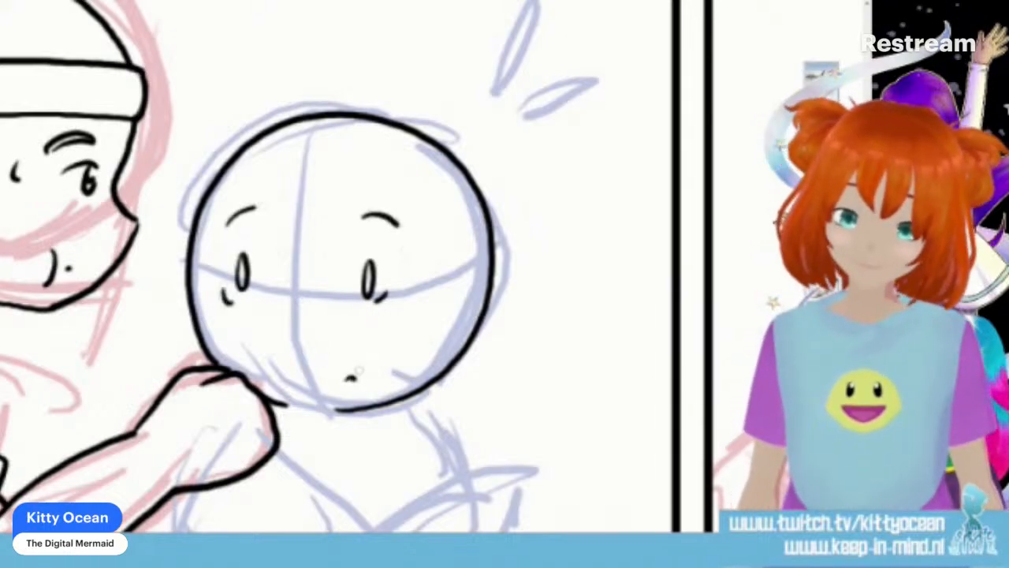
# Step: Add small curved marks to the side of the blue figure's face and two surprise drops beside the head
pyautogui.moveTo(447, 214); pyautogui.dragTo(451, 228)
pyautogui.moveTo(451, 287); pyautogui.dragTo(456, 300)
pyautogui.moveTo(517, 68)
pyautogui.mouseDown()
pyautogui.moveTo(474, 142)
pyautogui.moveTo(521, 78)
pyautogui.mouseUp()
pyautogui.moveTo(589, 131); pyautogui.dragTo(495, 156)
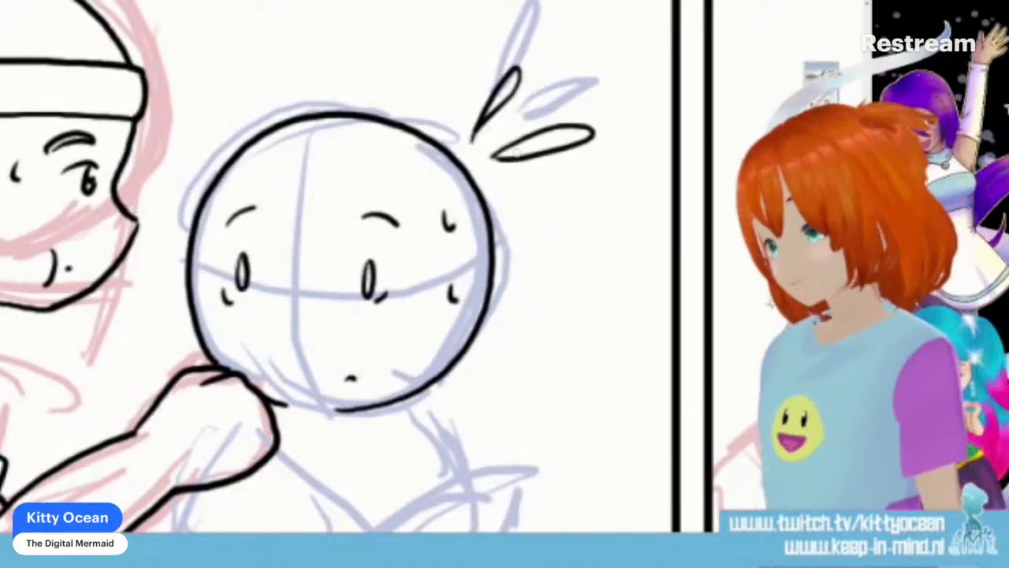
# Step: Ink the first panel blue figure's body below the head, with the neck, shoulder, raised arm shape and side lines down to the border
pyautogui.scroll(-3, 339, 268)
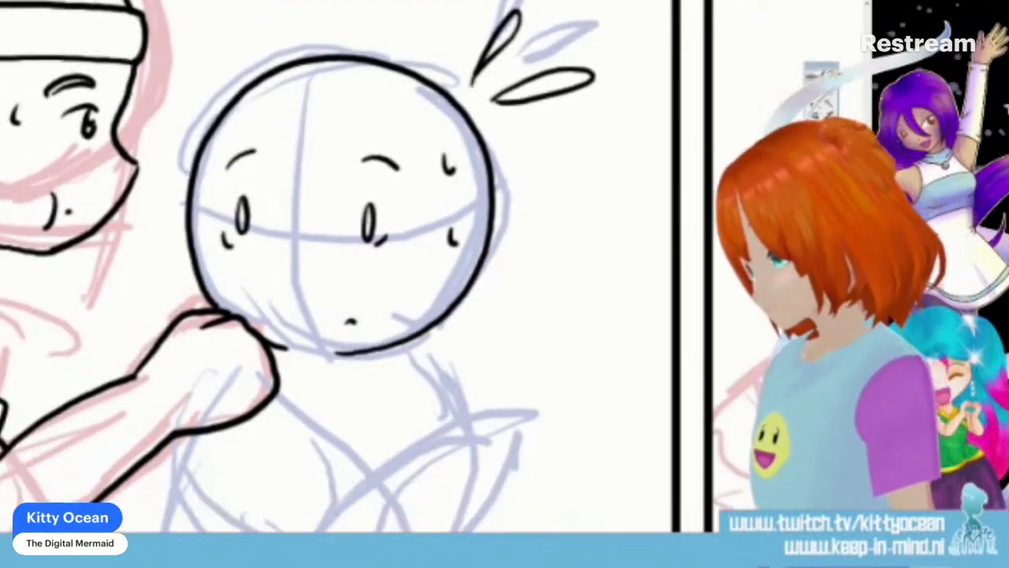
pyautogui.moveTo(276, 317)
pyautogui.mouseDown()
pyautogui.moveTo(363, 400)
pyautogui.moveTo(406, 375)
pyautogui.moveTo(519, 359)
pyautogui.moveTo(457, 462)
pyautogui.mouseUp()
pyautogui.moveTo(180, 359); pyautogui.dragTo(211, 463)
pyautogui.moveTo(410, 267); pyautogui.dragTo(439, 347)
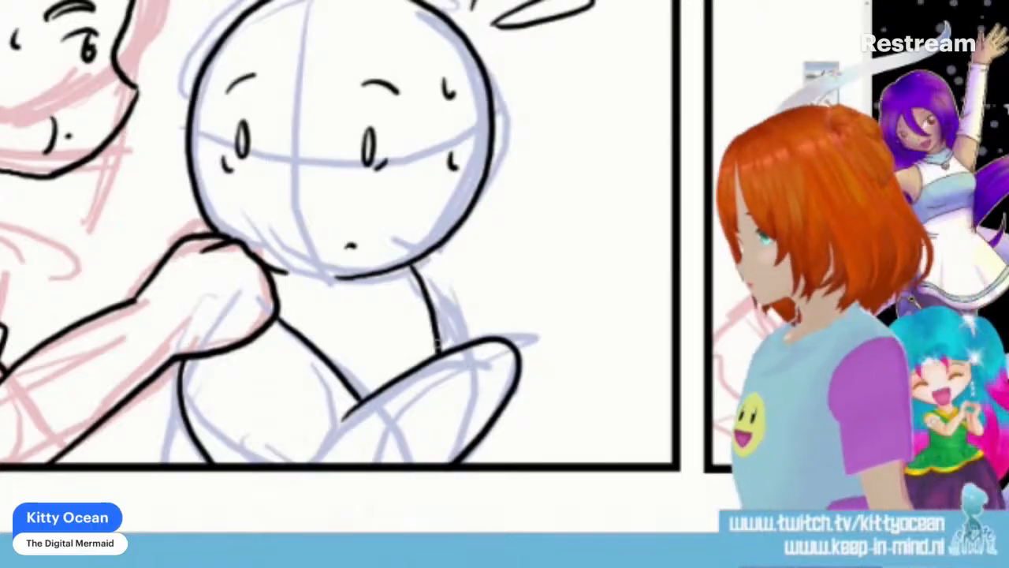
pyautogui.moveTo(178, 385); pyautogui.dragTo(161, 463)
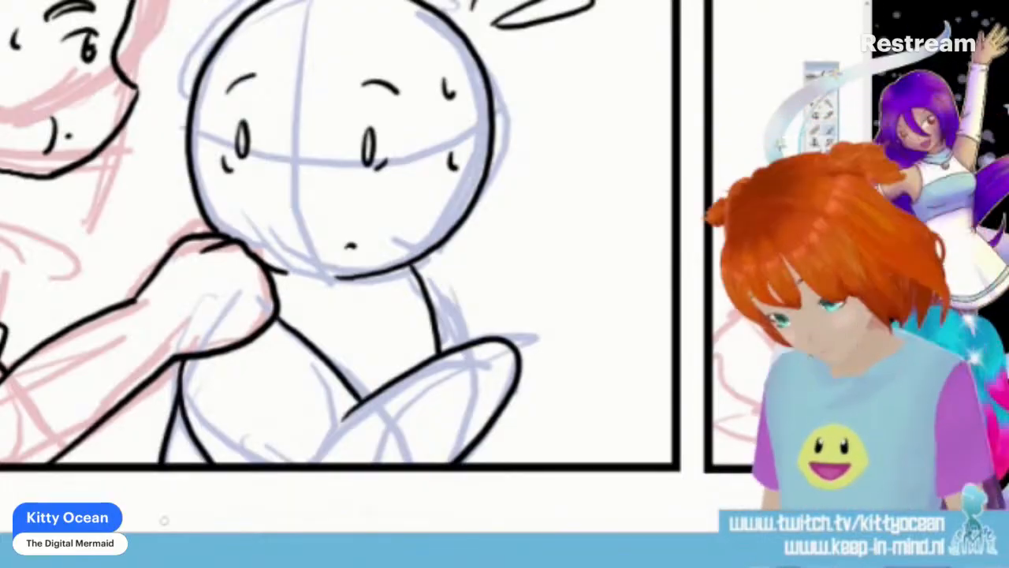
# Step: Ink a double-lined, pointed collar around the red figure's neck in the second panel
pyautogui.hscroll(10, 428, 237)
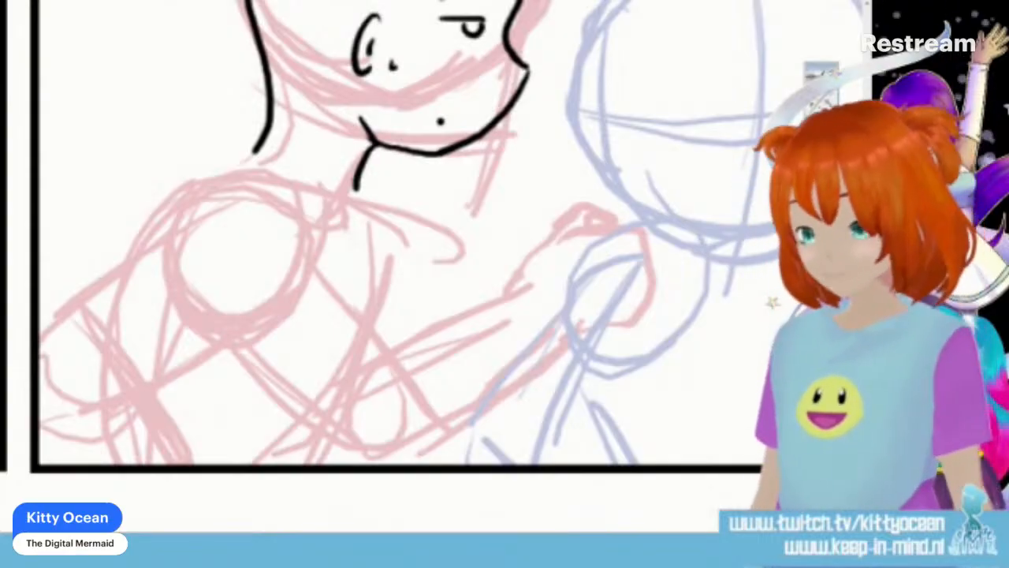
pyautogui.scroll(3, 428, 237)
pyautogui.moveTo(243, 272)
pyautogui.mouseDown()
pyautogui.moveTo(299, 330)
pyautogui.moveTo(353, 363)
pyautogui.moveTo(365, 359)
pyautogui.mouseUp()
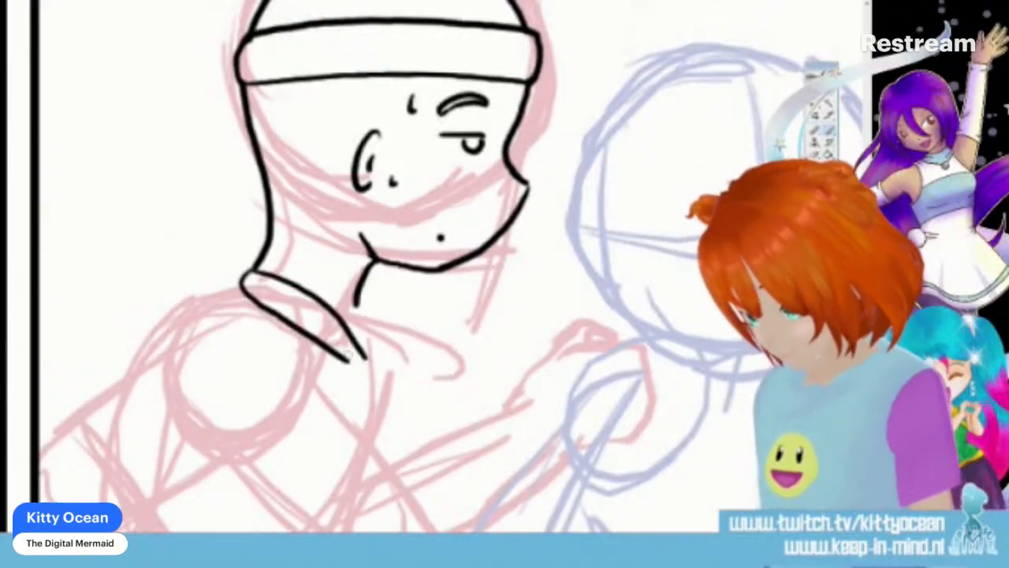
pyautogui.hotkey('ctrl', 'z')
pyautogui.moveTo(251, 266)
pyautogui.mouseDown()
pyautogui.moveTo(293, 309)
pyautogui.moveTo(364, 347)
pyautogui.mouseUp()
pyautogui.moveTo(360, 300); pyautogui.dragTo(368, 349)
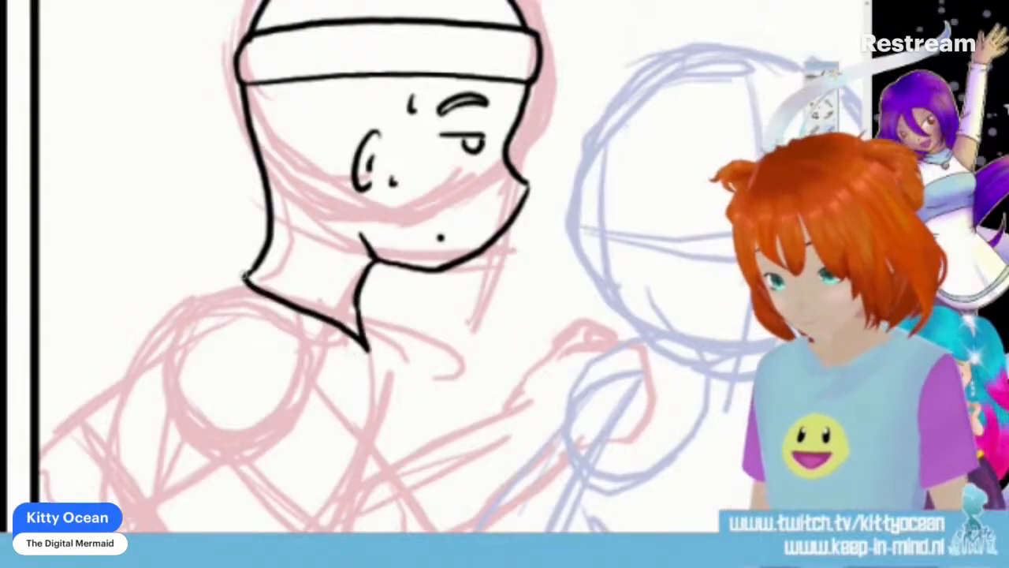
pyautogui.moveTo(230, 298)
pyautogui.mouseDown()
pyautogui.moveTo(376, 371)
pyautogui.moveTo(367, 440)
pyautogui.mouseUp()
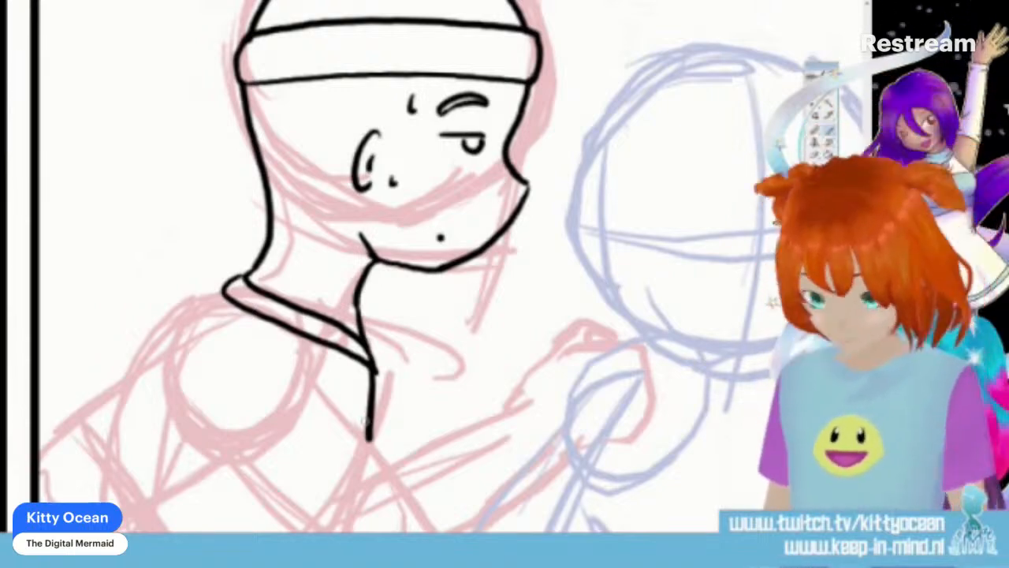
# Step: Redraw the second panel red figure's chest line running down from the collar and ink the shoulder and short sleeve
pyautogui.hotkey('ctrl', 'z')
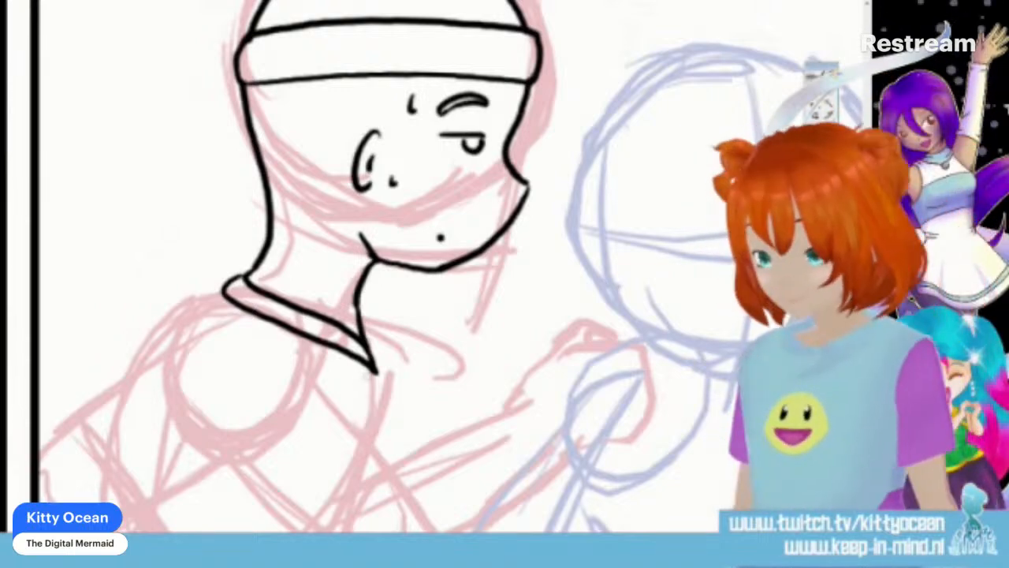
pyautogui.moveTo(376, 369); pyautogui.dragTo(346, 533)
pyautogui.moveTo(243, 316)
pyautogui.mouseDown()
pyautogui.moveTo(107, 372)
pyautogui.moveTo(134, 505)
pyautogui.moveTo(161, 529)
pyautogui.moveTo(225, 483)
pyautogui.moveTo(296, 394)
pyautogui.moveTo(254, 327)
pyautogui.mouseUp()
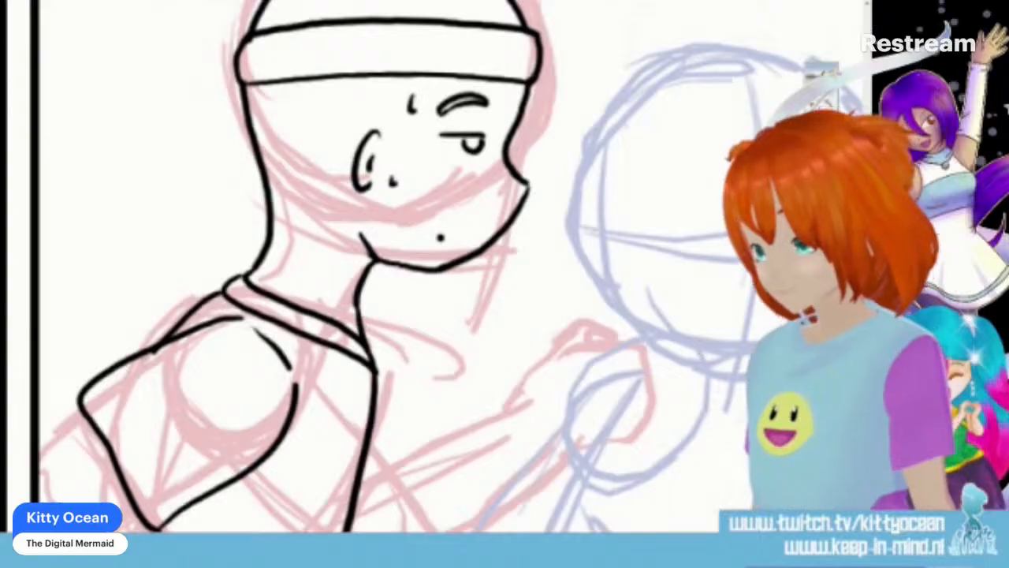
# Step: Draw a small looped knot with hanging ends on the second panel red figure's chest line
pyautogui.moveTo(358, 463); pyautogui.dragTo(337, 482)
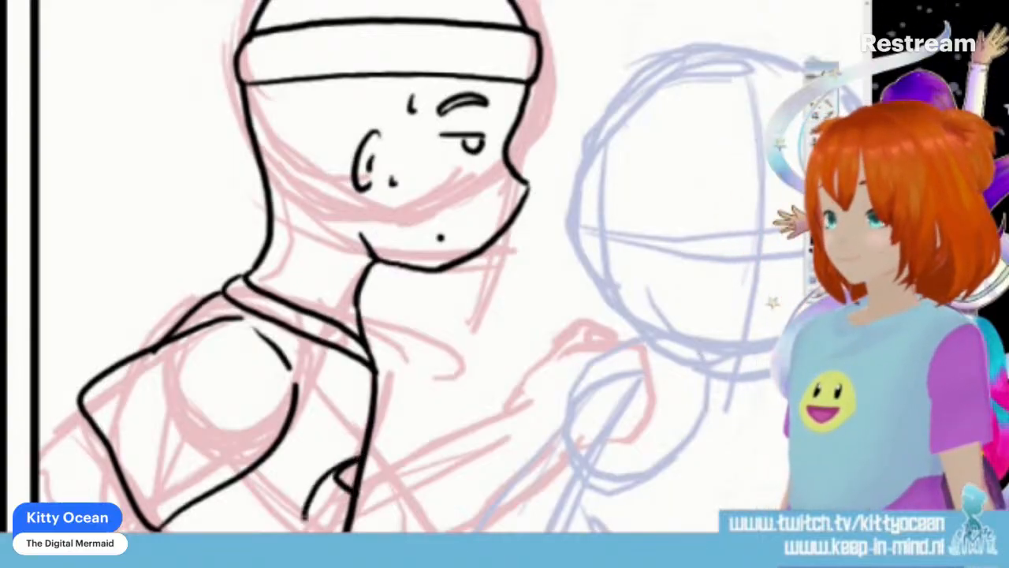
pyautogui.moveTo(338, 467); pyautogui.dragTo(323, 521)
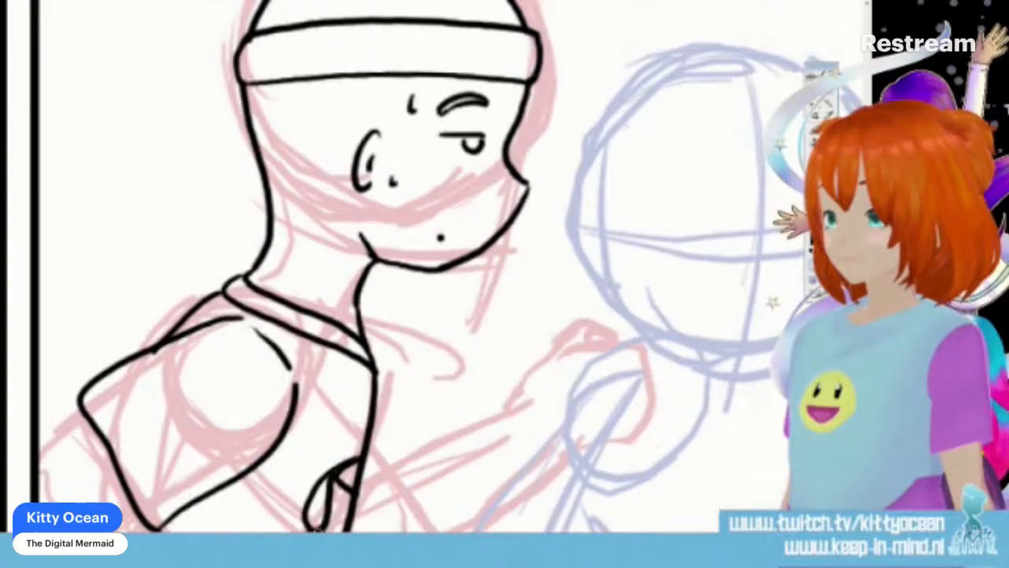
pyautogui.moveTo(341, 467); pyautogui.dragTo(361, 456)
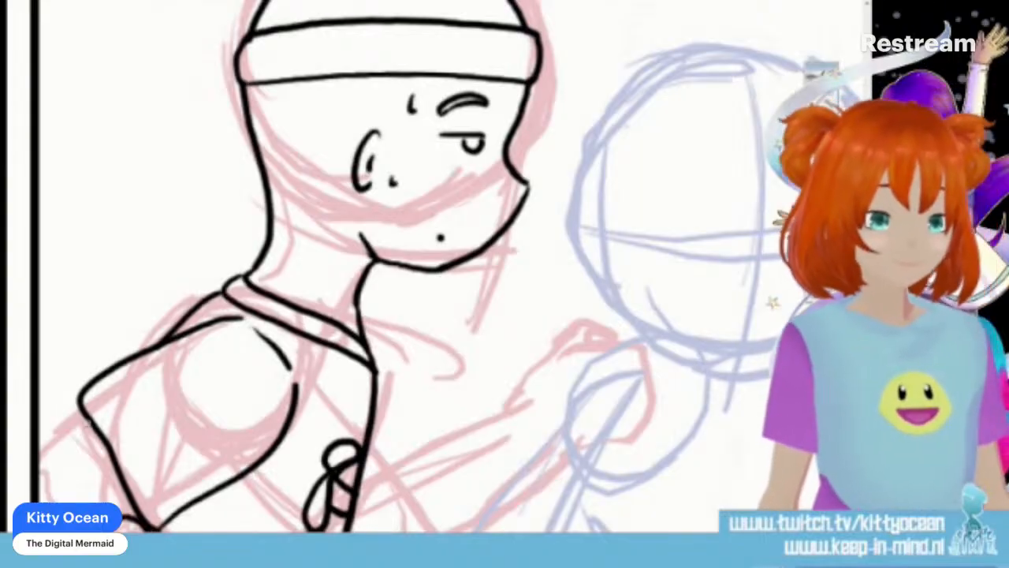
# Step: Ink the second panel red figure's near arm and sleeve fold, and the far forearm with a clenched fist showing curled fingers
pyautogui.moveTo(84, 415); pyautogui.dragTo(33, 467)
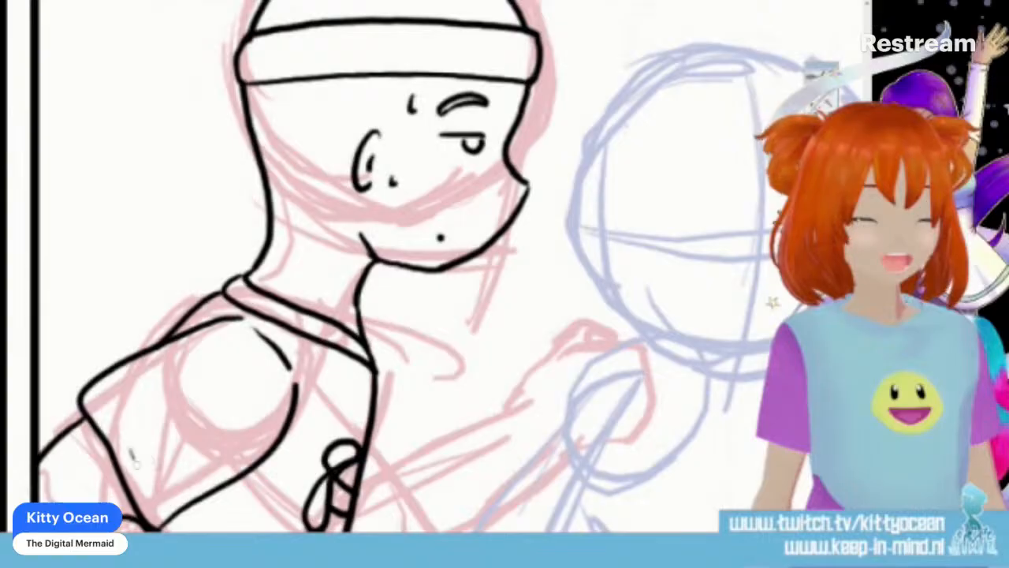
pyautogui.moveTo(129, 443); pyautogui.dragTo(165, 495)
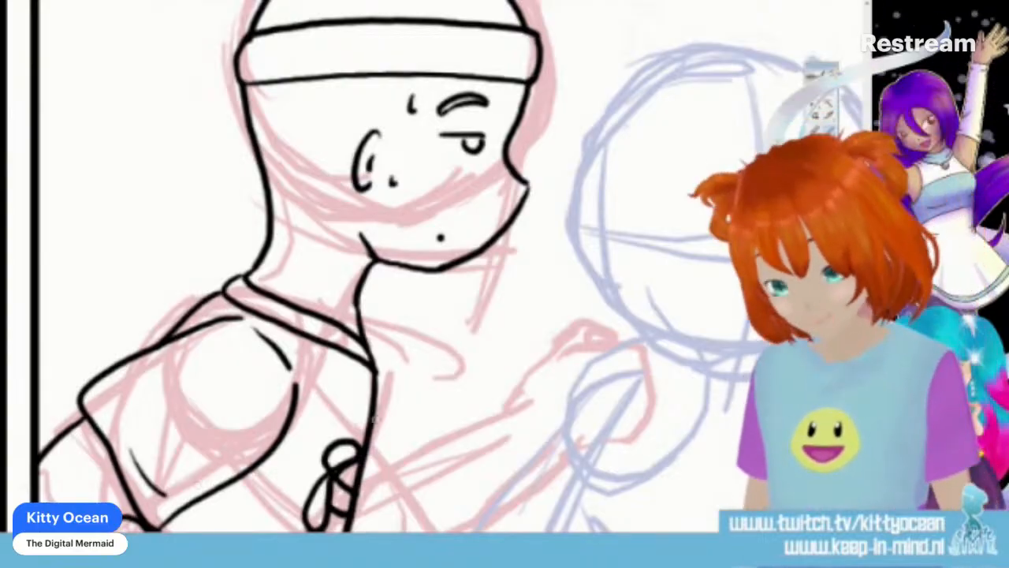
pyautogui.moveTo(375, 402)
pyautogui.mouseDown()
pyautogui.moveTo(366, 486)
pyautogui.moveTo(505, 404)
pyautogui.moveTo(527, 372)
pyautogui.mouseUp()
pyautogui.moveTo(593, 347)
pyautogui.mouseDown()
pyautogui.moveTo(557, 370)
pyautogui.moveTo(615, 353)
pyautogui.moveTo(594, 391)
pyautogui.moveTo(640, 373)
pyautogui.moveTo(582, 406)
pyautogui.mouseUp()
pyautogui.moveTo(634, 376); pyautogui.dragTo(590, 421)
pyautogui.moveTo(644, 403); pyautogui.dragTo(476, 514)
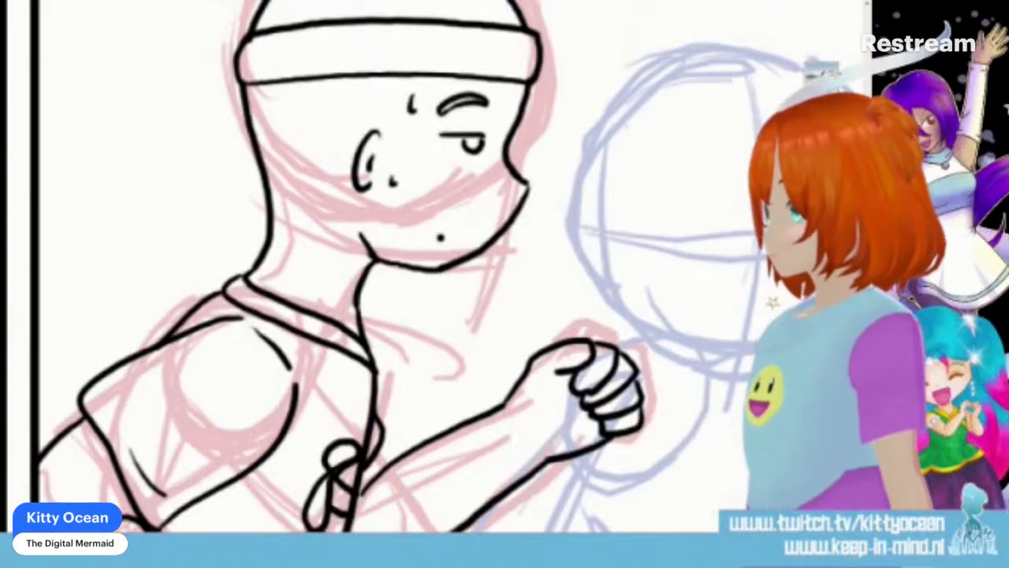
# Step: Ink the second panel blue figure's head as a round outline with a small gap at the chin
pyautogui.hscroll(5, 366, 268)
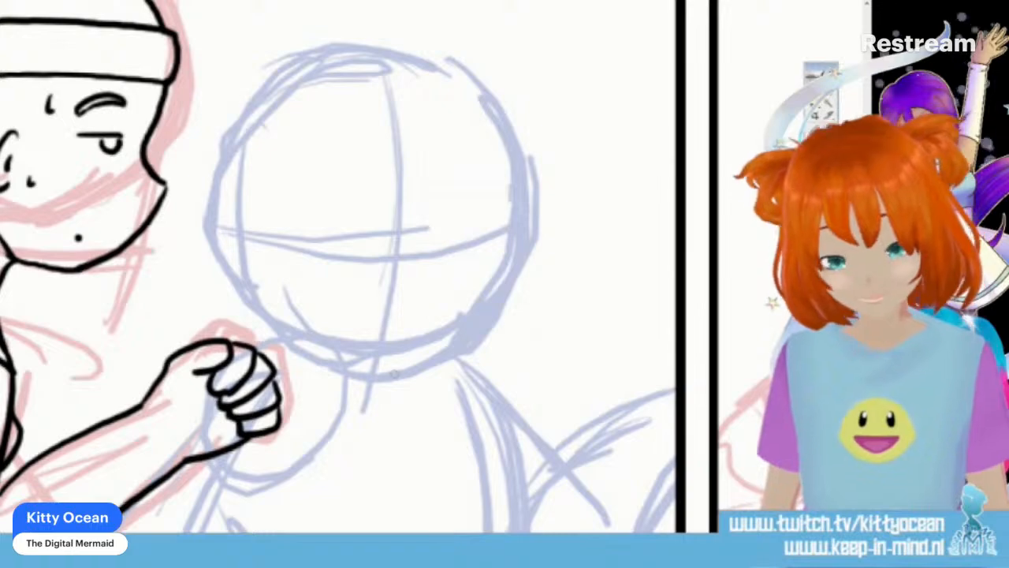
pyautogui.moveTo(384, 366)
pyautogui.mouseDown()
pyautogui.moveTo(440, 355)
pyautogui.moveTo(495, 294)
pyautogui.moveTo(521, 224)
pyautogui.moveTo(501, 116)
pyautogui.moveTo(432, 65)
pyautogui.moveTo(365, 53)
pyautogui.moveTo(287, 79)
pyautogui.moveTo(235, 132)
pyautogui.moveTo(206, 233)
pyautogui.moveTo(232, 307)
pyautogui.moveTo(323, 367)
pyautogui.mouseUp()
pyautogui.hotkey('ctrl', 'z')
pyautogui.moveTo(386, 366)
pyautogui.mouseDown()
pyautogui.moveTo(439, 356)
pyautogui.moveTo(474, 333)
pyautogui.moveTo(507, 277)
pyautogui.moveTo(517, 170)
pyautogui.moveTo(491, 106)
pyautogui.moveTo(462, 82)
pyautogui.moveTo(373, 58)
pyautogui.moveTo(263, 115)
pyautogui.moveTo(227, 179)
pyautogui.moveTo(223, 250)
pyautogui.moveTo(240, 299)
pyautogui.moveTo(357, 368)
pyautogui.moveTo(331, 364)
pyautogui.mouseUp()
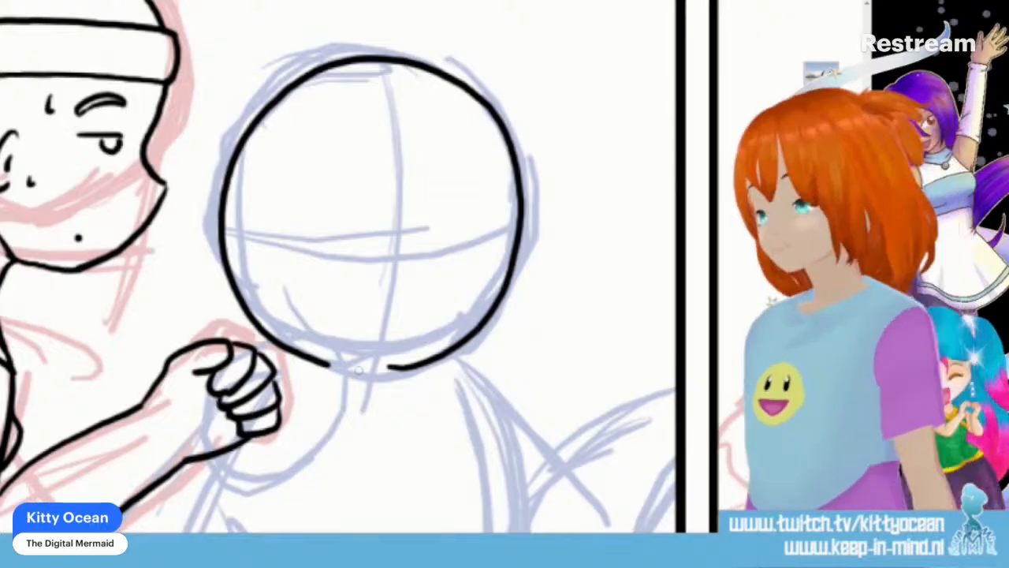
# Step: Draw short hooked eyes, a slanted and an arched brow, and a small curved mouth on the second panel's round head
pyautogui.moveTo(332, 233); pyautogui.dragTo(335, 265)
pyautogui.moveTo(451, 230); pyautogui.dragTo(447, 262)
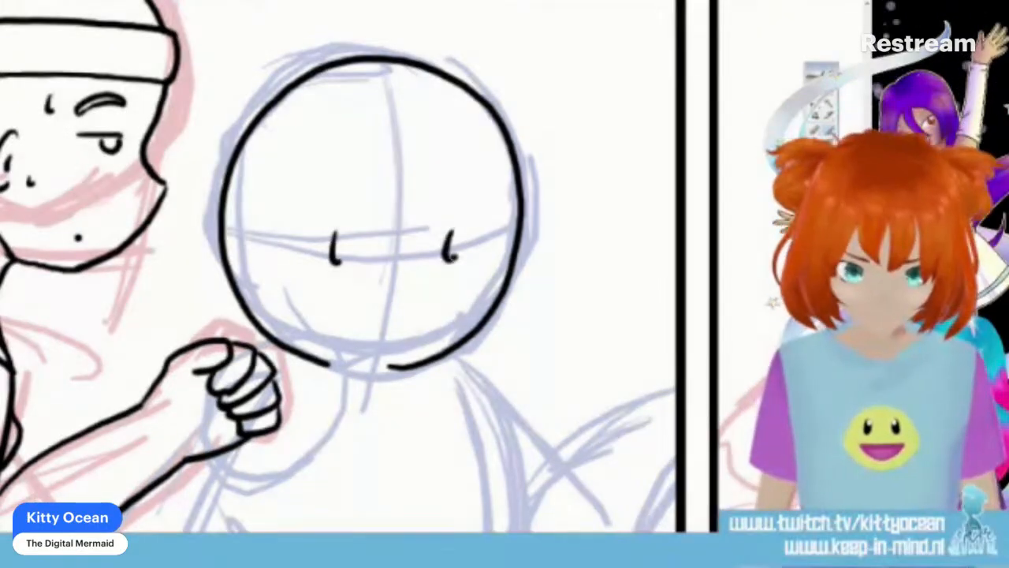
pyautogui.moveTo(327, 215); pyautogui.dragTo(356, 230)
pyautogui.moveTo(442, 213); pyautogui.dragTo(470, 209)
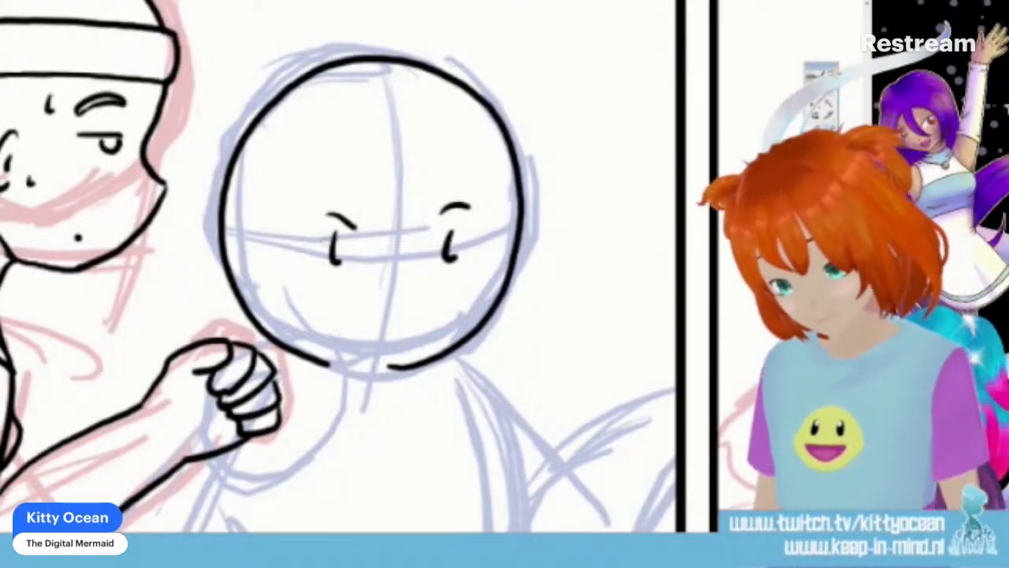
pyautogui.moveTo(331, 336); pyautogui.dragTo(356, 339)
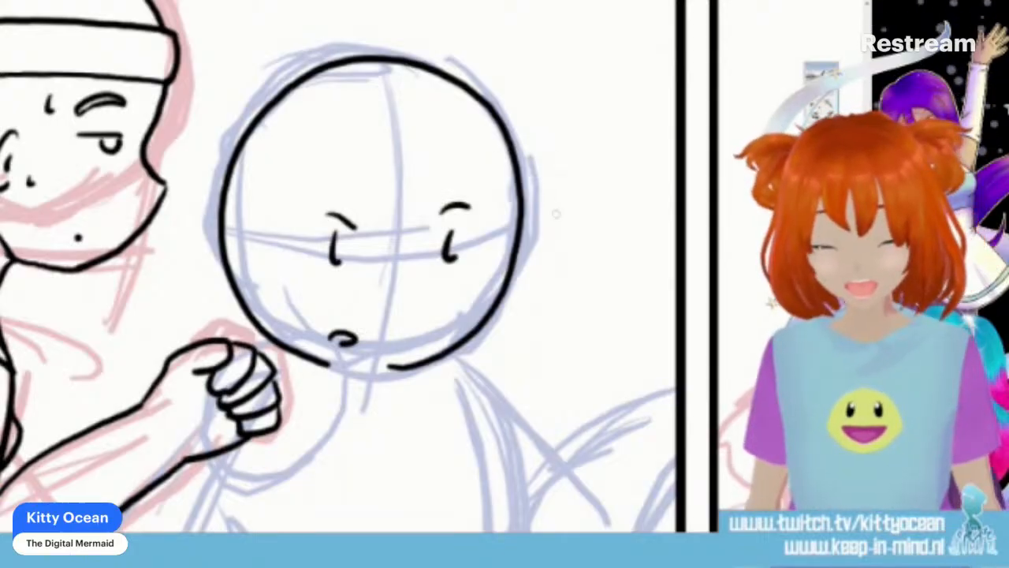
# Step: Replace the round head's eyes with narrow ovals and its slanted brow with a raised, arched one
pyautogui.moveTo(337, 236)
pyautogui.mouseDown()
pyautogui.moveTo(332, 260)
pyautogui.moveTo(350, 251)
pyautogui.moveTo(336, 220)
pyautogui.moveTo(321, 227)
pyautogui.moveTo(398, 224)
pyautogui.moveTo(331, 262)
pyautogui.moveTo(352, 210)
pyautogui.mouseUp()
pyautogui.moveTo(451, 227); pyautogui.dragTo(451, 262)
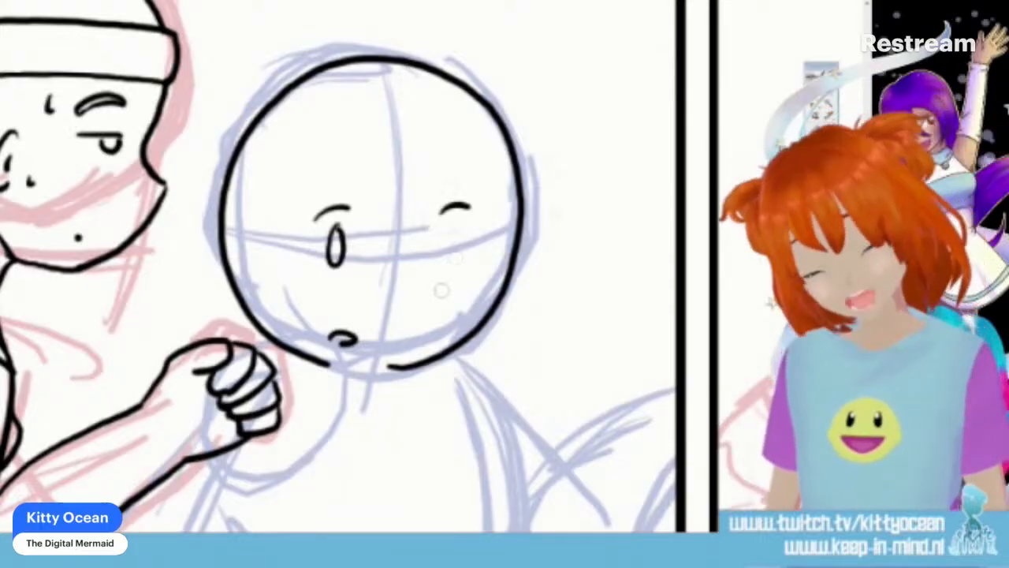
pyautogui.moveTo(452, 227); pyautogui.dragTo(457, 230)
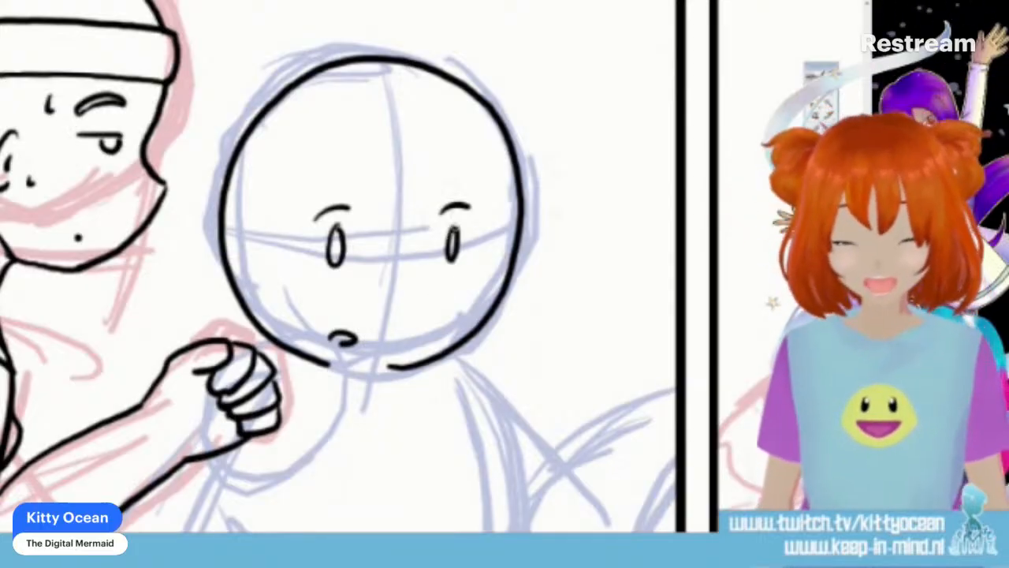
# Step: Redraw the second panel round head's far eye as a narrow oval and add two small hooked marks at the side of the face
pyautogui.hotkey('ctrl', 'z')
pyautogui.moveTo(457, 224)
pyautogui.mouseDown()
pyautogui.moveTo(453, 257)
pyautogui.moveTo(457, 226)
pyautogui.mouseUp()
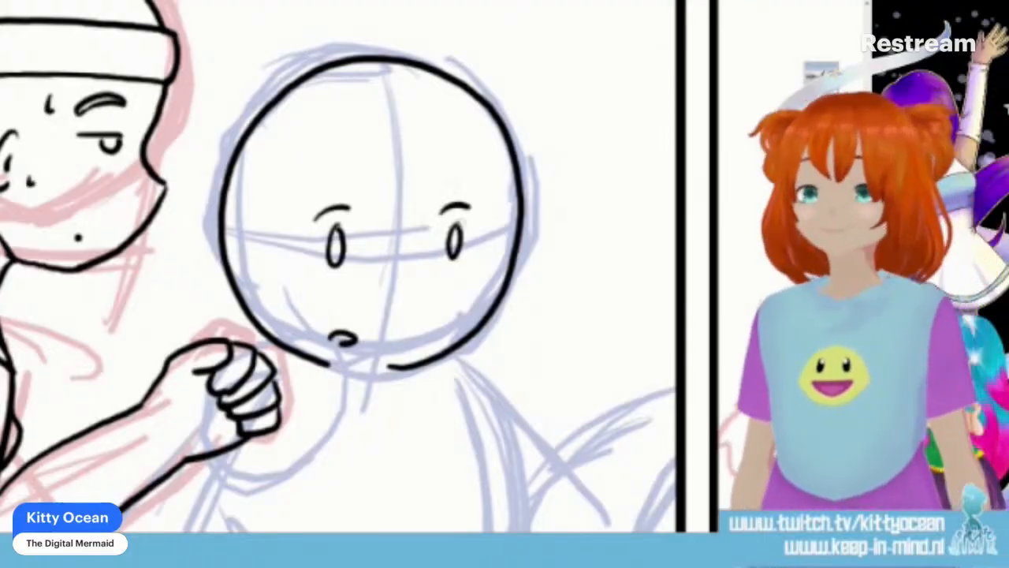
pyautogui.moveTo(259, 167); pyautogui.dragTo(265, 179)
pyautogui.moveTo(269, 239); pyautogui.dragTo(276, 250)
# Step: Ink the second panel blue figure's shoulder line, angled torso edge and short curved elbow line beside the red forearm
pyautogui.scroll(-3, 343, 268)
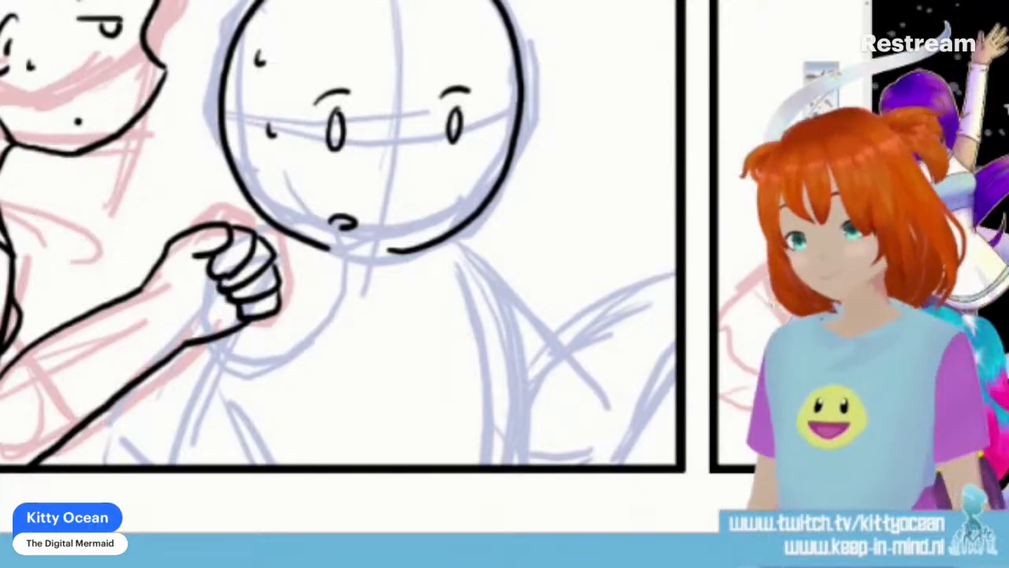
pyautogui.moveTo(325, 298); pyautogui.dragTo(218, 394)
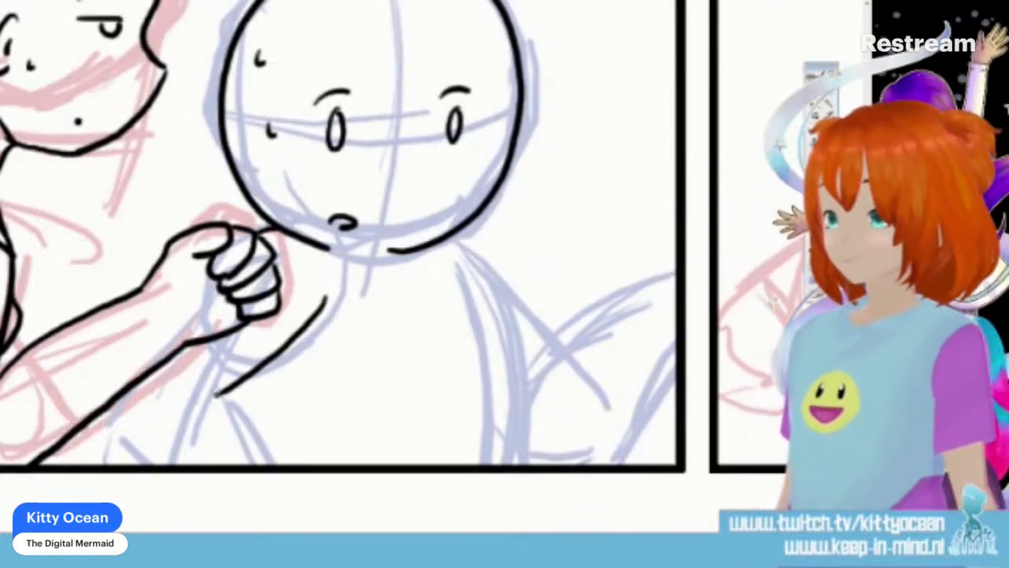
pyautogui.moveTo(217, 395); pyautogui.dragTo(270, 464)
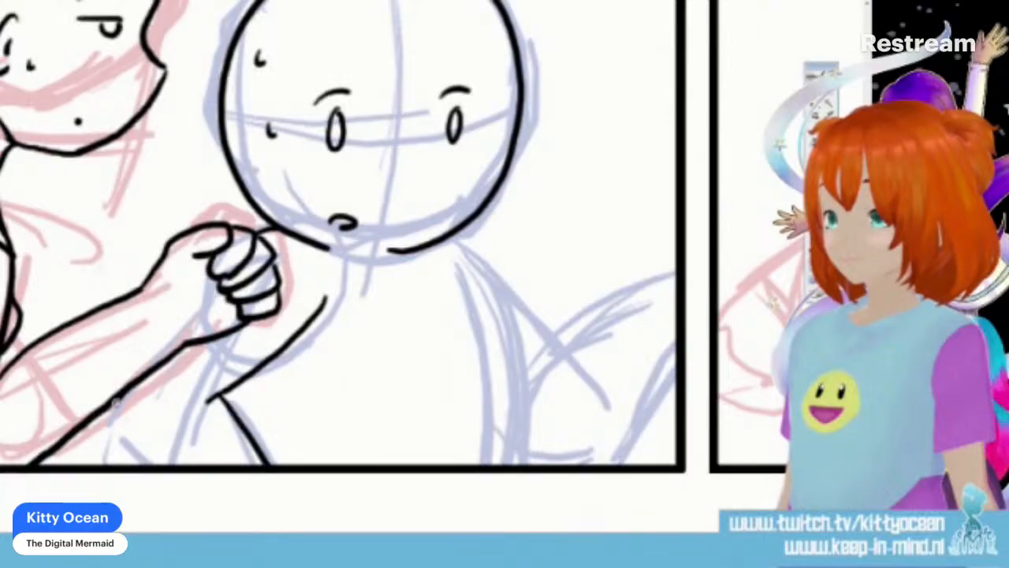
pyautogui.moveTo(119, 394); pyautogui.dragTo(146, 465)
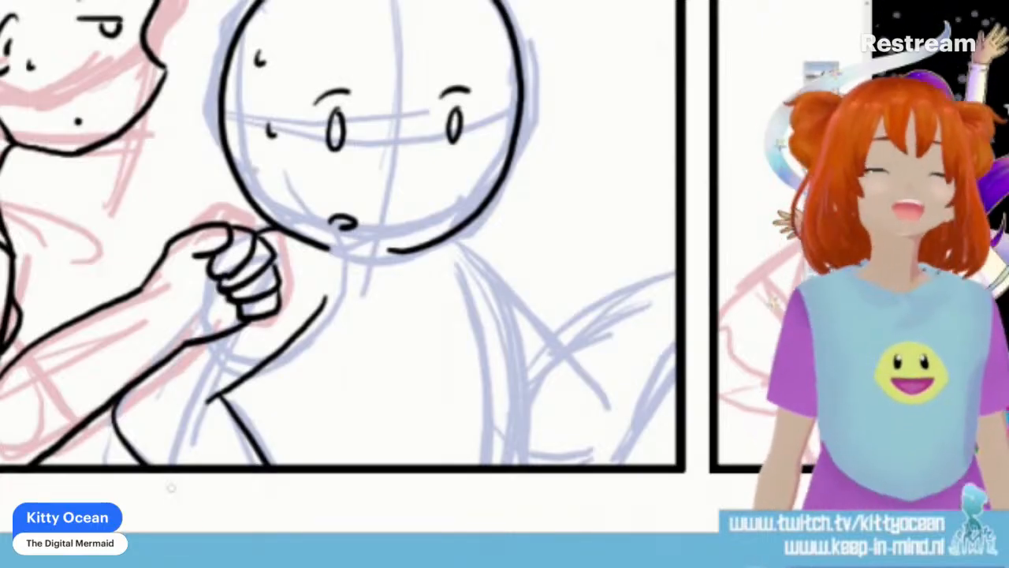
# Step: Ink the second panel blue figure's torso side and its other arm, bent at the elbow and reaching to the panel border
pyautogui.moveTo(442, 246); pyautogui.dragTo(450, 464)
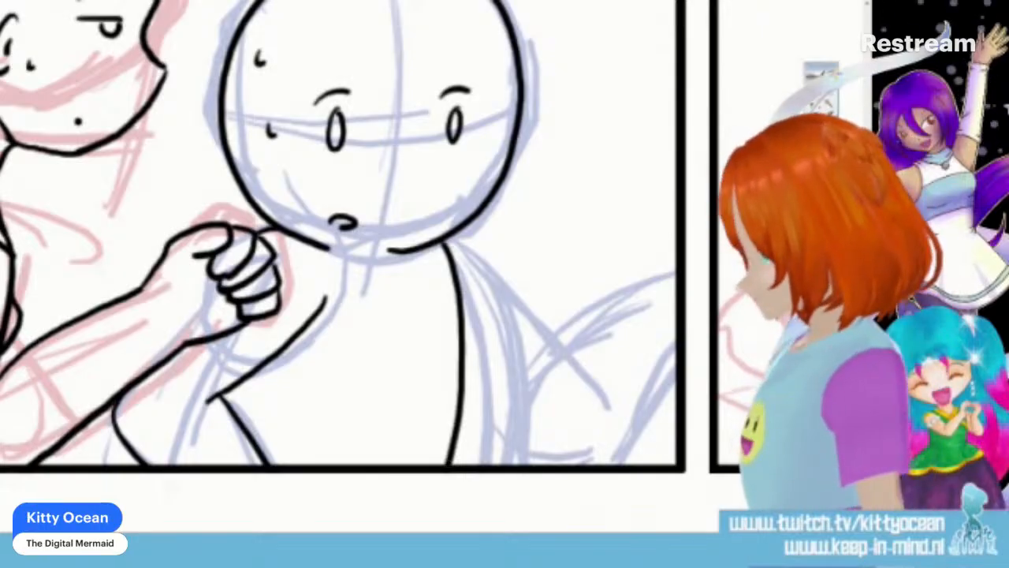
pyautogui.moveTo(446, 244); pyautogui.dragTo(541, 355)
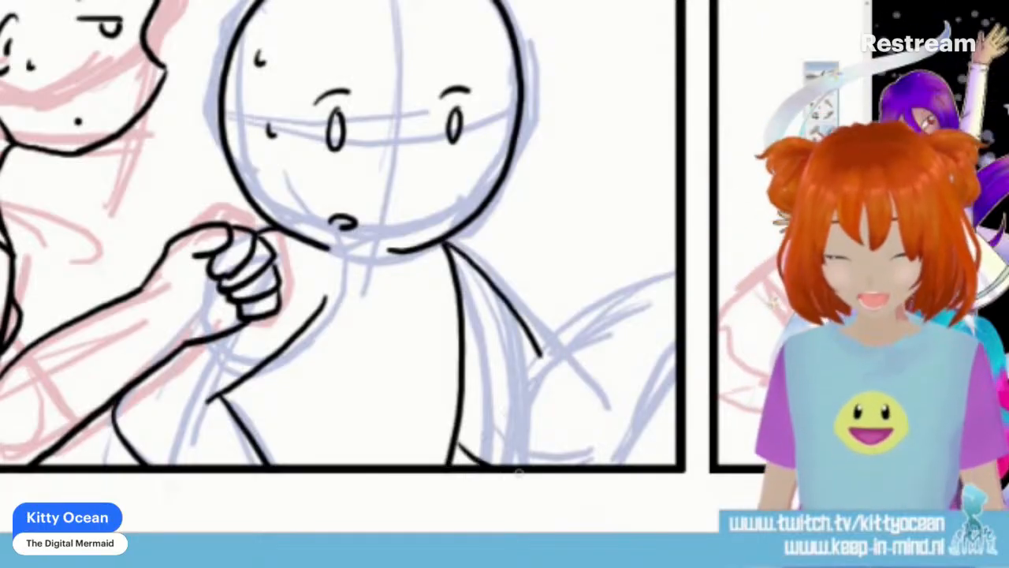
pyautogui.moveTo(674, 340); pyautogui.dragTo(461, 453)
pyautogui.moveTo(561, 330)
pyautogui.mouseDown()
pyautogui.moveTo(511, 390)
pyautogui.moveTo(673, 281)
pyautogui.mouseUp()
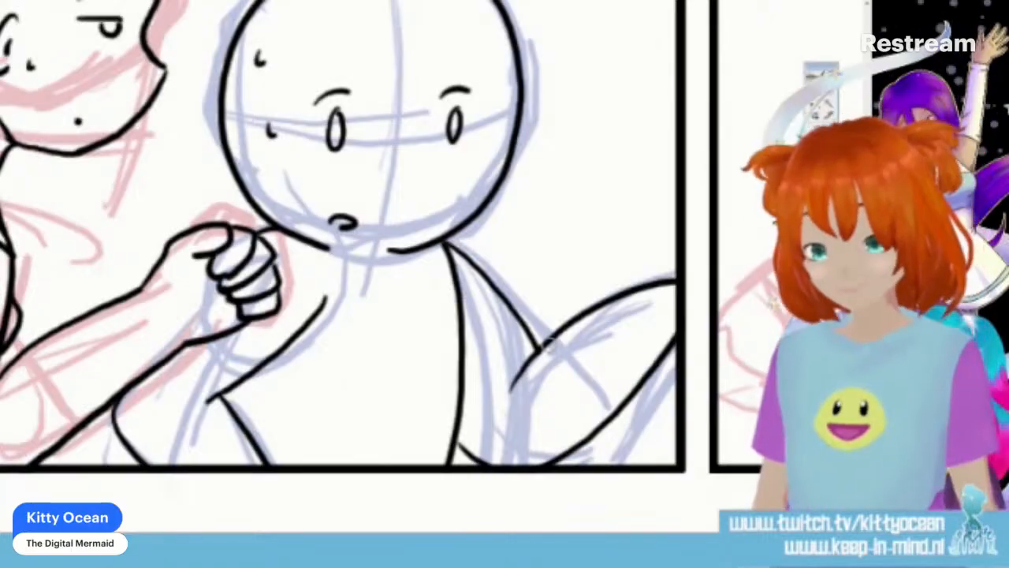
# Step: Ink the third panel red figure's double-lined collar and its near sleeve with a short fold line
pyautogui.hscroll(10, 366, 237)
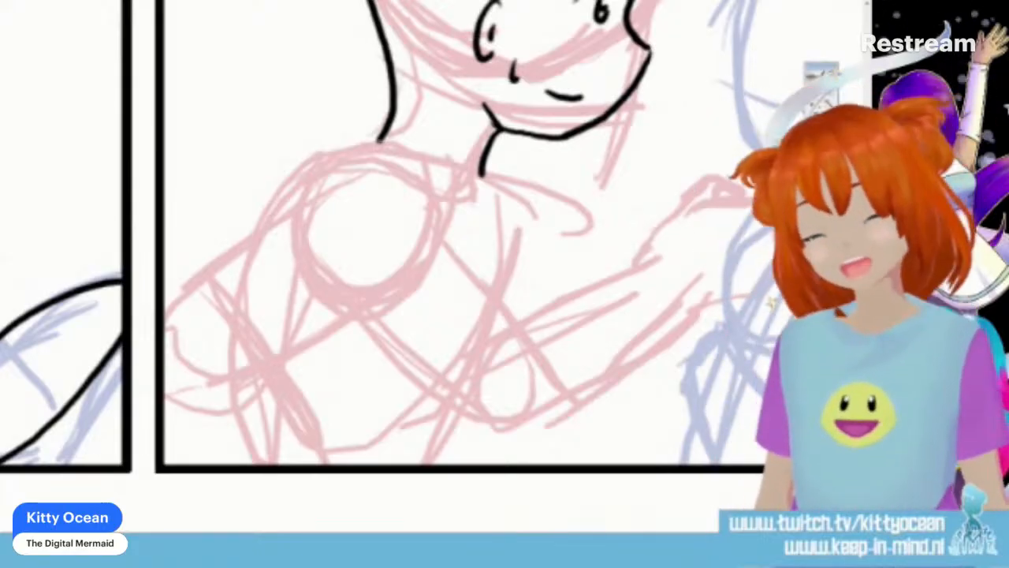
pyautogui.moveTo(379, 142); pyautogui.dragTo(495, 203)
pyautogui.moveTo(380, 136)
pyautogui.mouseDown()
pyautogui.moveTo(418, 195)
pyautogui.moveTo(495, 206)
pyautogui.mouseUp()
pyautogui.moveTo(367, 175)
pyautogui.mouseDown()
pyautogui.moveTo(438, 225)
pyautogui.moveTo(489, 280)
pyautogui.mouseUp()
pyautogui.moveTo(362, 178)
pyautogui.mouseDown()
pyautogui.moveTo(311, 259)
pyautogui.moveTo(398, 382)
pyautogui.moveTo(387, 370)
pyautogui.moveTo(386, 389)
pyautogui.moveTo(462, 357)
pyautogui.moveTo(488, 277)
pyautogui.mouseUp()
pyautogui.moveTo(432, 344); pyautogui.dragTo(467, 319)
# Step: Ink the third panel red figure's near forearm, ending in a rounded closed fist
pyautogui.moveTo(495, 351)
pyautogui.mouseDown()
pyautogui.moveTo(546, 308)
pyautogui.moveTo(640, 264)
pyautogui.mouseUp()
pyautogui.moveTo(423, 383)
pyautogui.mouseDown()
pyautogui.moveTo(479, 421)
pyautogui.moveTo(523, 432)
pyautogui.moveTo(692, 307)
pyautogui.mouseUp()
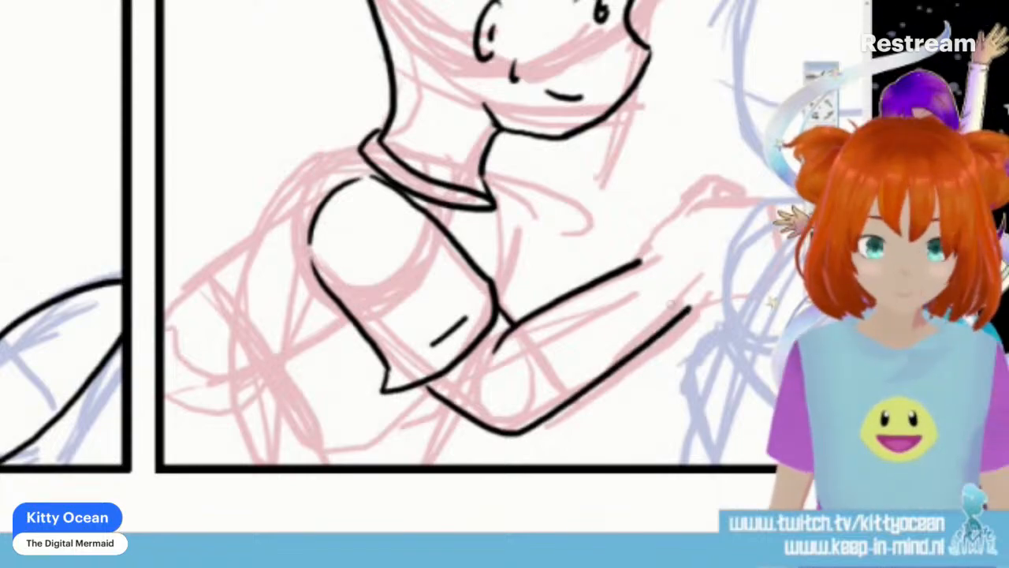
pyautogui.moveTo(552, 236); pyautogui.dragTo(406, 237)
pyautogui.moveTo(488, 265)
pyautogui.mouseDown()
pyautogui.moveTo(512, 227)
pyautogui.moveTo(574, 203)
pyautogui.moveTo(600, 211)
pyautogui.moveTo(617, 284)
pyautogui.mouseUp()
pyautogui.moveTo(538, 312)
pyautogui.mouseDown()
pyautogui.moveTo(591, 299)
pyautogui.moveTo(631, 270)
pyautogui.moveTo(587, 313)
pyautogui.moveTo(556, 319)
pyautogui.moveTo(629, 281)
pyautogui.mouseUp()
pyautogui.moveTo(530, 318)
pyautogui.mouseDown()
pyautogui.moveTo(604, 290)
pyautogui.moveTo(630, 263)
pyautogui.mouseUp()
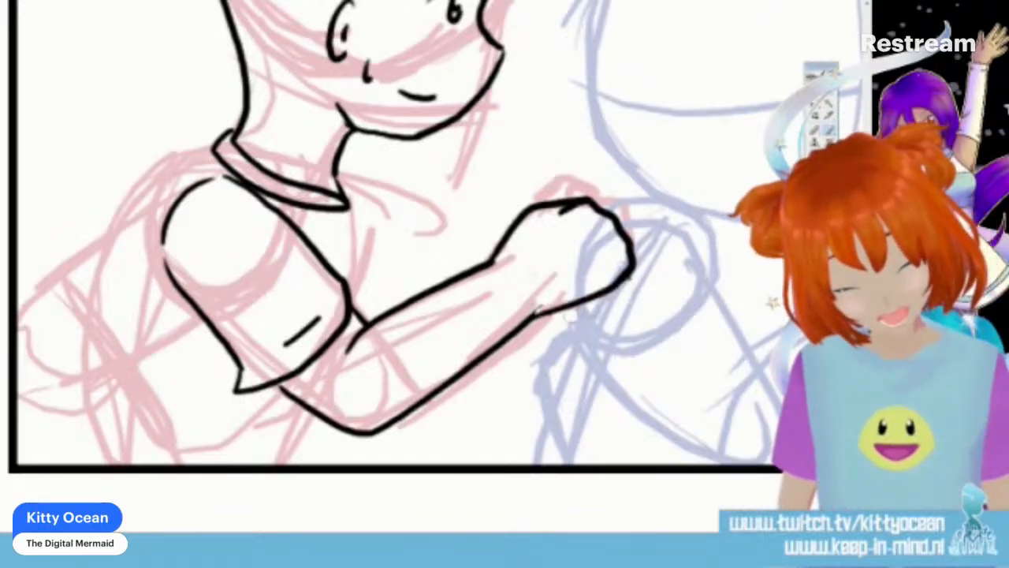
# Step: Erase the end of the third panel red figure's fist and redraw it with a smaller, more angular outline
pyautogui.moveTo(534, 209)
pyautogui.mouseDown()
pyautogui.moveTo(573, 198)
pyautogui.moveTo(538, 207)
pyautogui.moveTo(527, 222)
pyautogui.moveTo(550, 203)
pyautogui.moveTo(582, 200)
pyautogui.mouseUp()
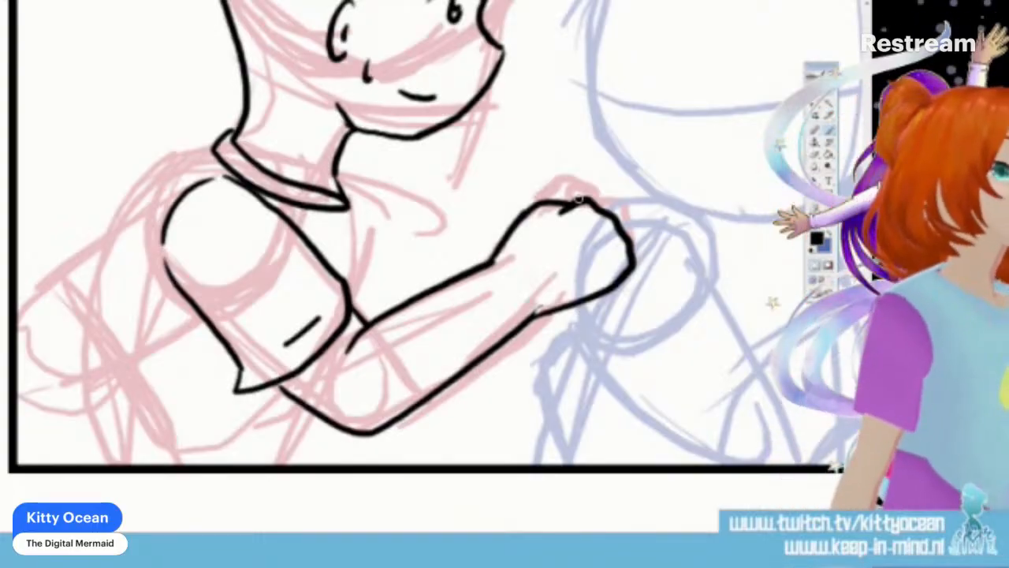
pyautogui.moveTo(632, 251)
pyautogui.mouseDown()
pyautogui.moveTo(622, 281)
pyautogui.moveTo(617, 220)
pyautogui.moveTo(591, 201)
pyautogui.moveTo(558, 217)
pyautogui.mouseUp()
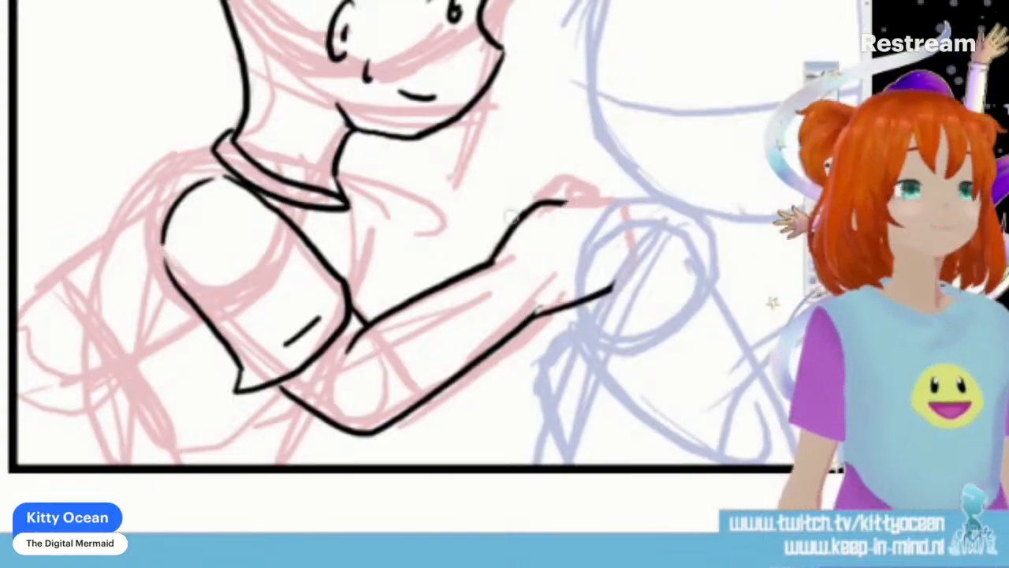
pyautogui.moveTo(547, 213)
pyautogui.mouseDown()
pyautogui.moveTo(583, 206)
pyautogui.moveTo(621, 260)
pyautogui.moveTo(612, 292)
pyautogui.mouseUp()
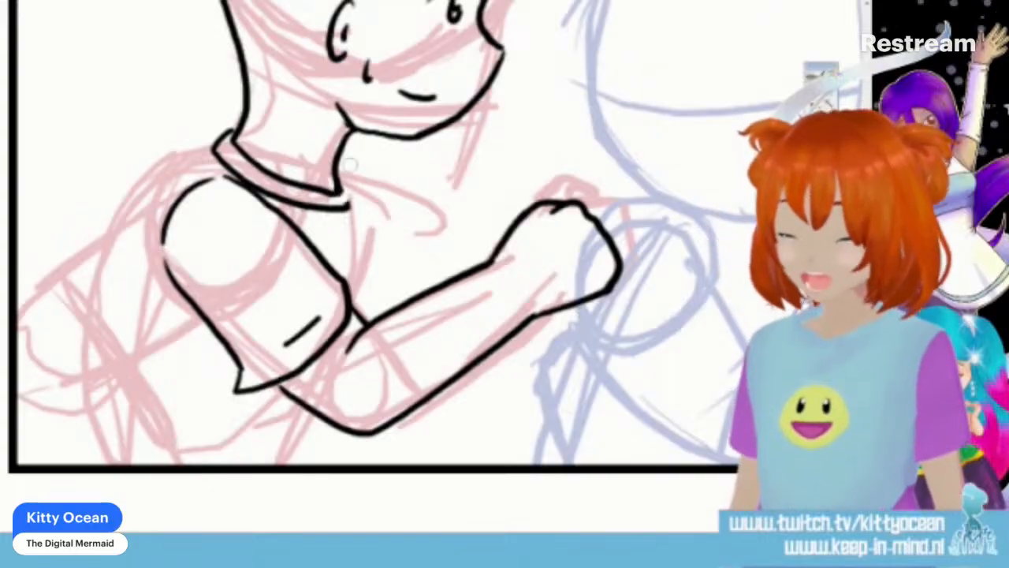
# Step: Ink the third panel red figure's chest line, a curved back line down to the panel border, and the short waist line below the elbow
pyautogui.moveTo(347, 195); pyautogui.dragTo(351, 290)
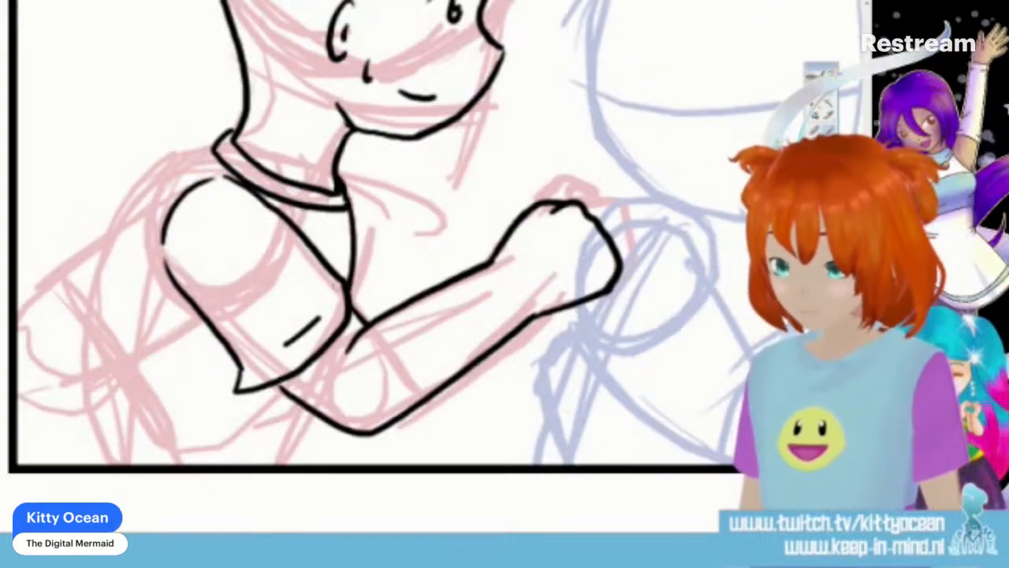
pyautogui.moveTo(213, 149)
pyautogui.mouseDown()
pyautogui.moveTo(157, 201)
pyautogui.moveTo(96, 417)
pyautogui.moveTo(79, 456)
pyautogui.mouseUp()
pyautogui.hotkey('ctrl', 'z')
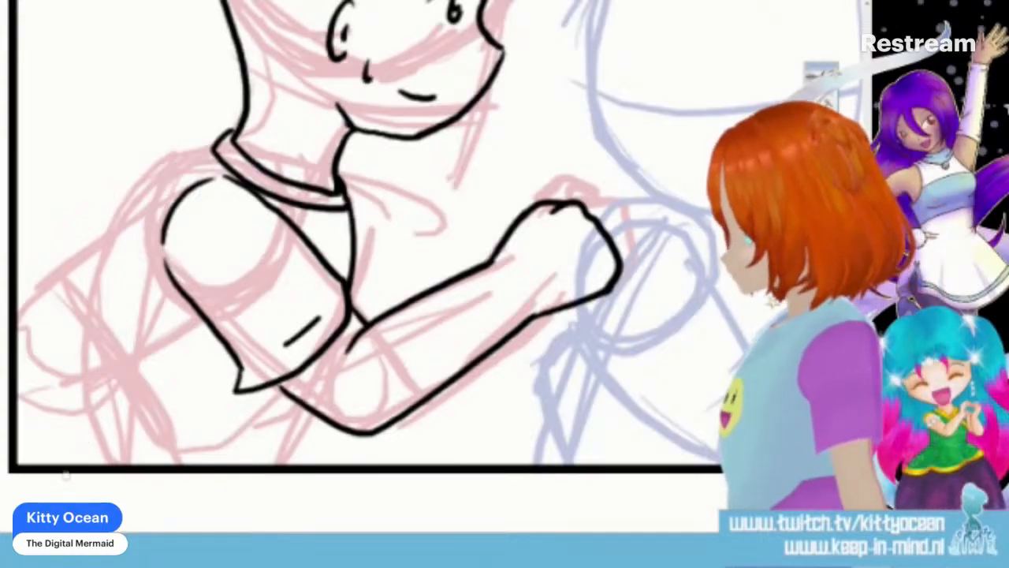
pyautogui.moveTo(212, 145)
pyautogui.mouseDown()
pyautogui.moveTo(188, 175)
pyautogui.moveTo(89, 466)
pyautogui.mouseUp()
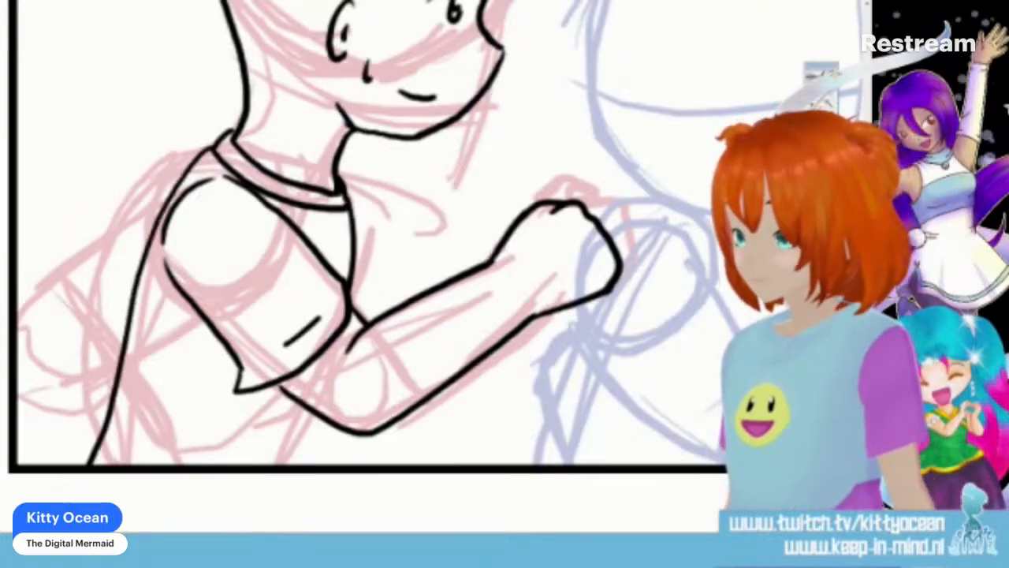
pyautogui.moveTo(317, 413); pyautogui.dragTo(309, 466)
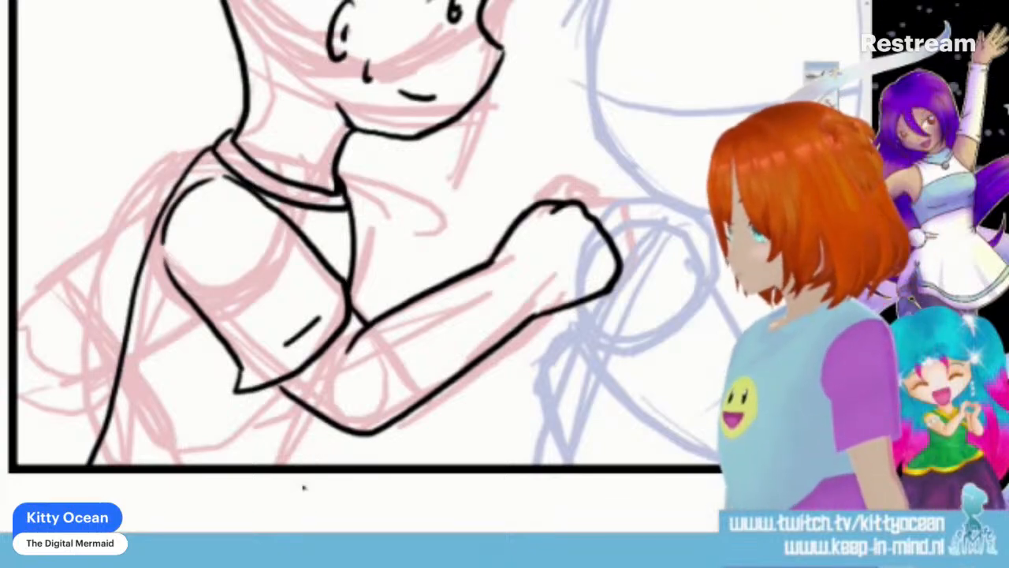
pyautogui.moveTo(214, 144)
pyautogui.mouseDown()
pyautogui.moveTo(160, 201)
pyautogui.moveTo(122, 288)
pyautogui.moveTo(76, 465)
pyautogui.mouseUp()
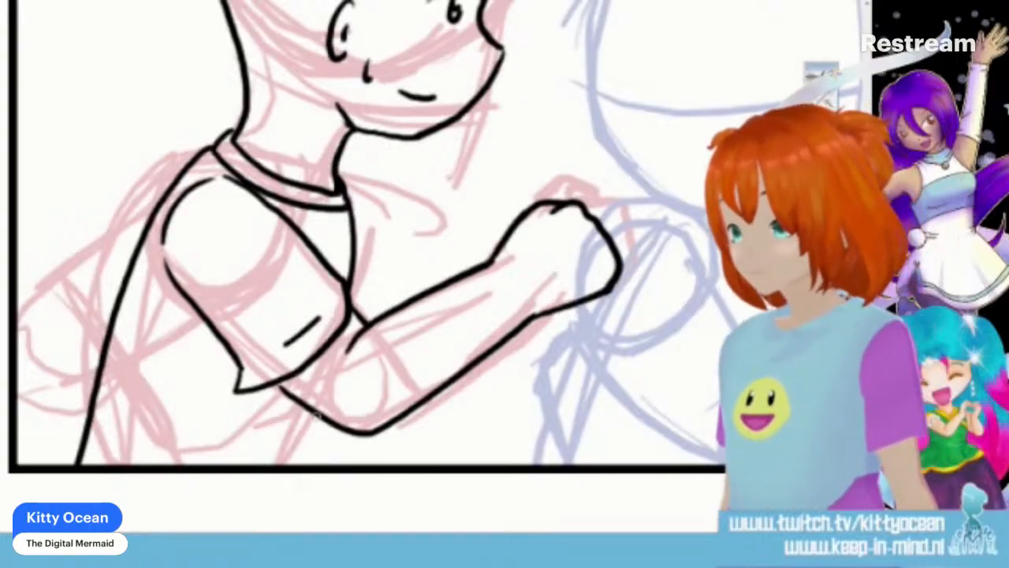
pyautogui.moveTo(319, 413); pyautogui.dragTo(304, 466)
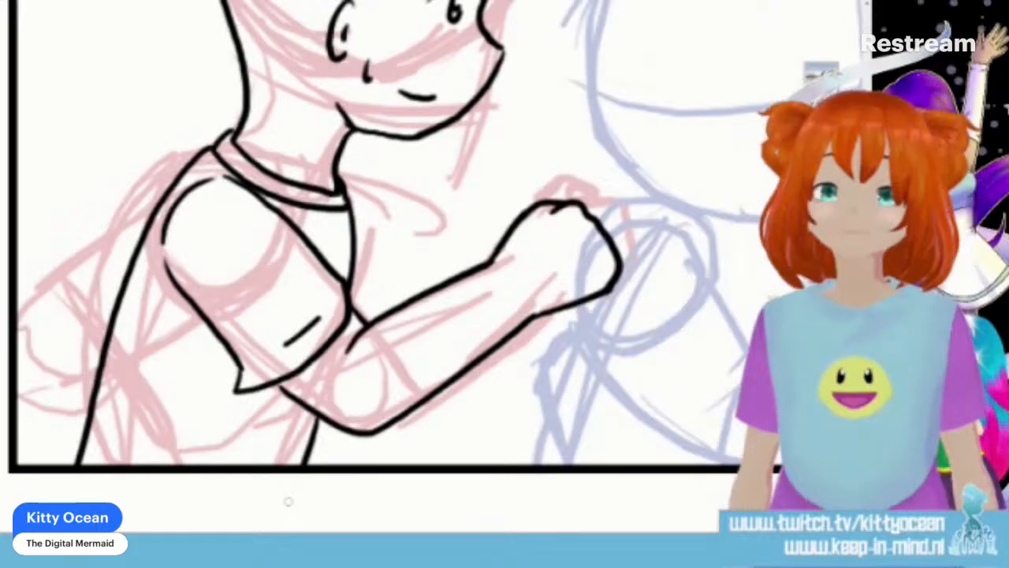
# Step: Ink the third panel red figure's far sleeve and bent far arm behind the back
pyautogui.moveTo(209, 149)
pyautogui.mouseDown()
pyautogui.moveTo(111, 218)
pyautogui.moveTo(60, 272)
pyautogui.moveTo(102, 353)
pyautogui.mouseUp()
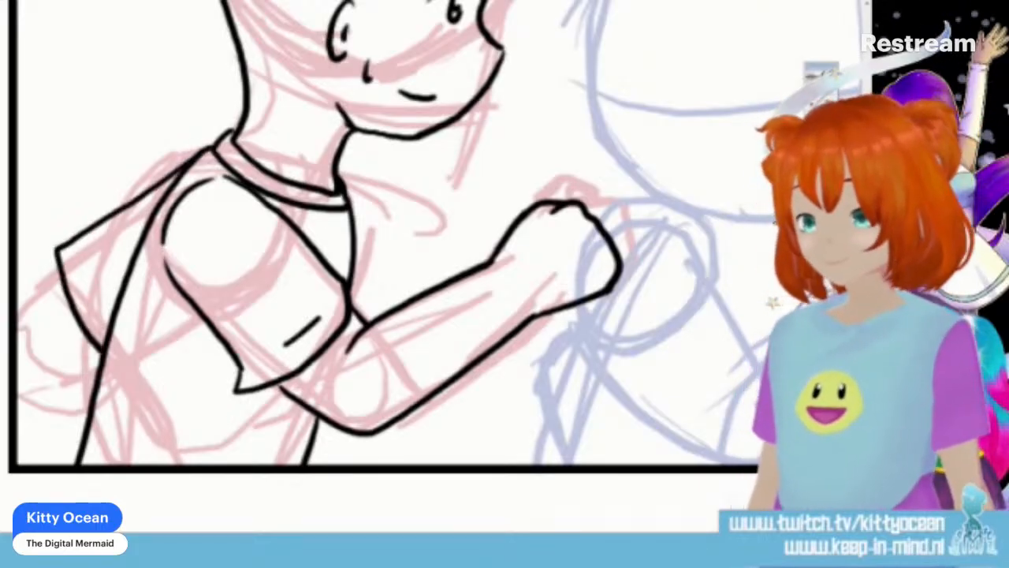
pyautogui.moveTo(36, 291); pyautogui.dragTo(14, 327)
pyautogui.moveTo(18, 388)
pyautogui.mouseDown()
pyautogui.moveTo(30, 419)
pyautogui.moveTo(79, 463)
pyautogui.mouseUp()
pyautogui.moveTo(86, 368); pyautogui.dragTo(99, 375)
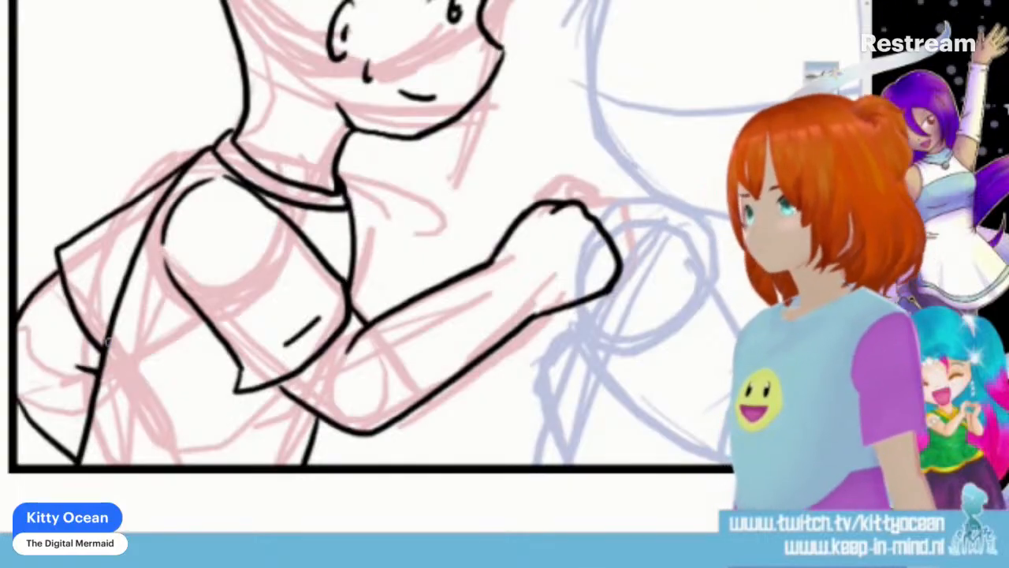
# Step: Ink the third panel blue figure's head as a round outline with a gap at the chin
pyautogui.hscroll(2, 394, 236)
pyautogui.hscroll(6, 394, 236)
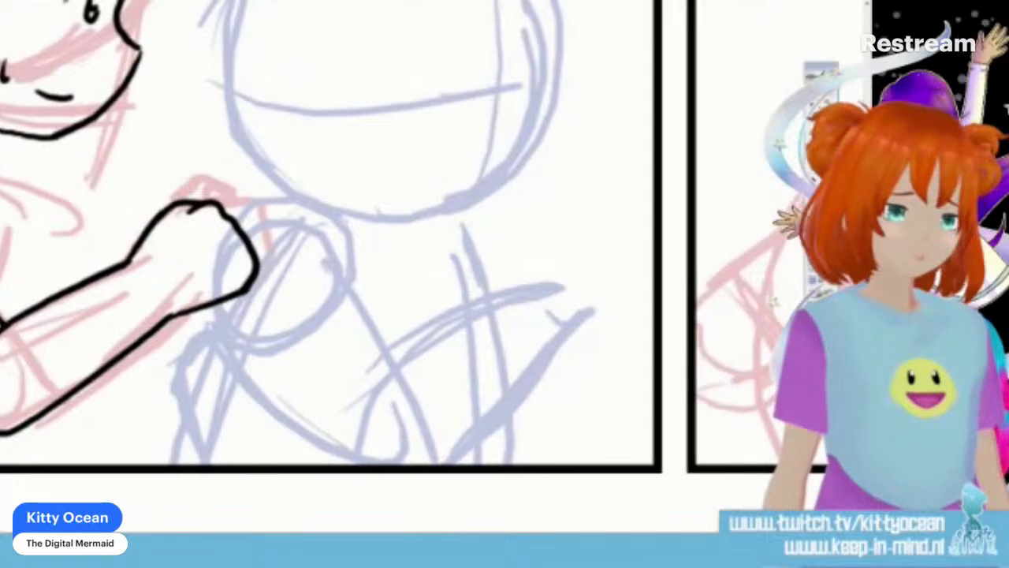
pyautogui.scroll(5, 339, 236)
pyautogui.moveTo(456, 417)
pyautogui.mouseDown()
pyautogui.moveTo(497, 402)
pyautogui.moveTo(536, 365)
pyautogui.moveTo(563, 308)
pyautogui.moveTo(567, 242)
pyautogui.moveTo(545, 167)
pyautogui.moveTo(501, 122)
pyautogui.moveTo(432, 101)
pyautogui.moveTo(343, 105)
pyautogui.moveTo(269, 167)
pyautogui.moveTo(244, 254)
pyautogui.moveTo(261, 335)
pyautogui.moveTo(383, 417)
pyautogui.mouseUp()
# Step: Draw hooked eyes, arched brows, a small open oval mouth and two hooked side marks on the third panel's round head
pyautogui.moveTo(420, 271); pyautogui.dragTo(415, 308)
pyautogui.moveTo(539, 260); pyautogui.dragTo(534, 295)
pyautogui.moveTo(385, 233); pyautogui.dragTo(421, 227)
pyautogui.moveTo(520, 226)
pyautogui.mouseDown()
pyautogui.moveTo(534, 218)
pyautogui.moveTo(551, 239)
pyautogui.mouseUp()
pyautogui.moveTo(459, 362); pyautogui.dragTo(456, 364)
pyautogui.moveTo(302, 253); pyautogui.dragTo(301, 284)
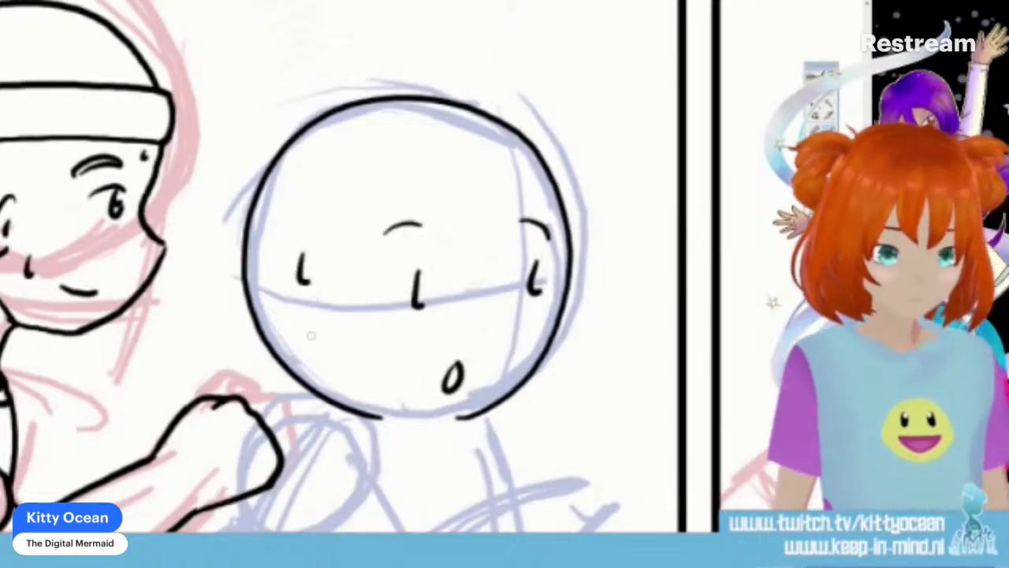
pyautogui.moveTo(324, 348); pyautogui.dragTo(323, 361)
# Step: Ink the third panel blue figure's near arm, bent at the elbow with a raised forearm ending in a rounded tip
pyautogui.scroll(-4, 346, 353)
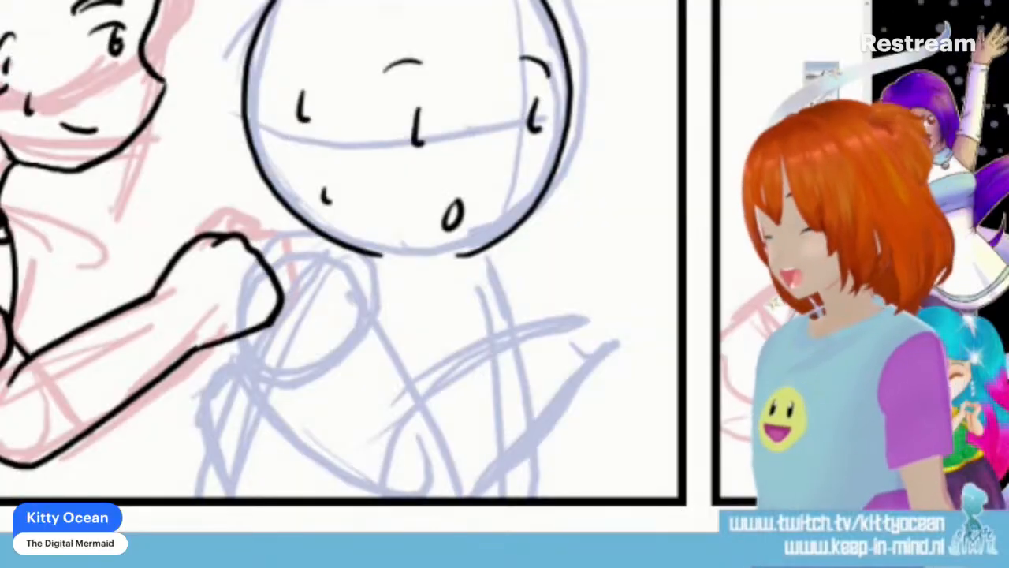
pyautogui.moveTo(261, 263)
pyautogui.mouseDown()
pyautogui.moveTo(296, 244)
pyautogui.moveTo(376, 313)
pyautogui.moveTo(412, 368)
pyautogui.moveTo(416, 436)
pyautogui.mouseUp()
pyautogui.moveTo(424, 388)
pyautogui.mouseDown()
pyautogui.moveTo(479, 353)
pyautogui.moveTo(603, 327)
pyautogui.moveTo(505, 475)
pyautogui.moveTo(465, 496)
pyautogui.mouseUp()
pyautogui.moveTo(237, 344)
pyautogui.mouseDown()
pyautogui.moveTo(257, 391)
pyautogui.moveTo(343, 479)
pyautogui.moveTo(489, 507)
pyautogui.mouseUp()
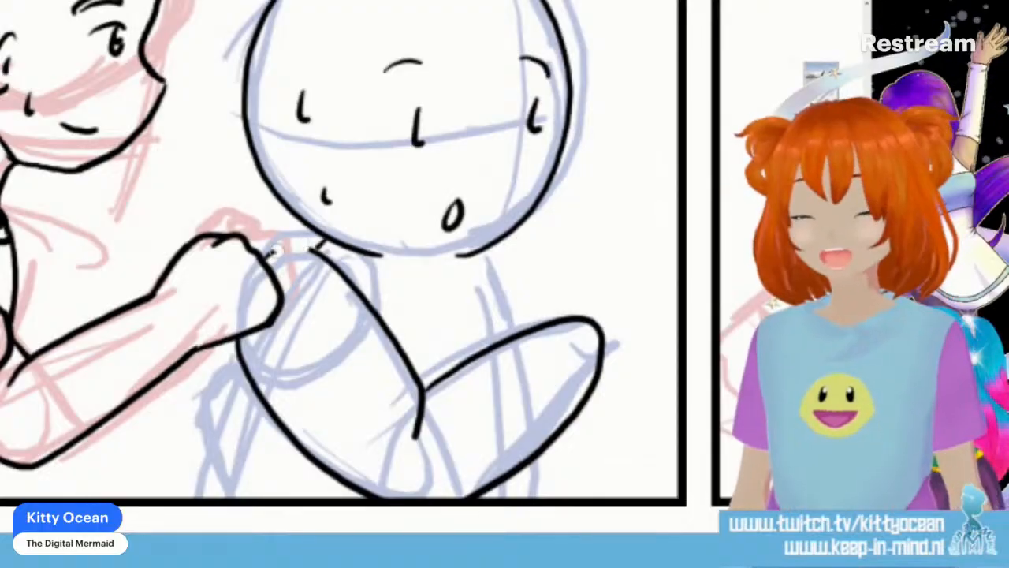
# Step: Ink the third panel blue figure's shoulder line, torso front and back, and the small far elbow behind the back
pyautogui.moveTo(274, 274); pyautogui.dragTo(332, 230)
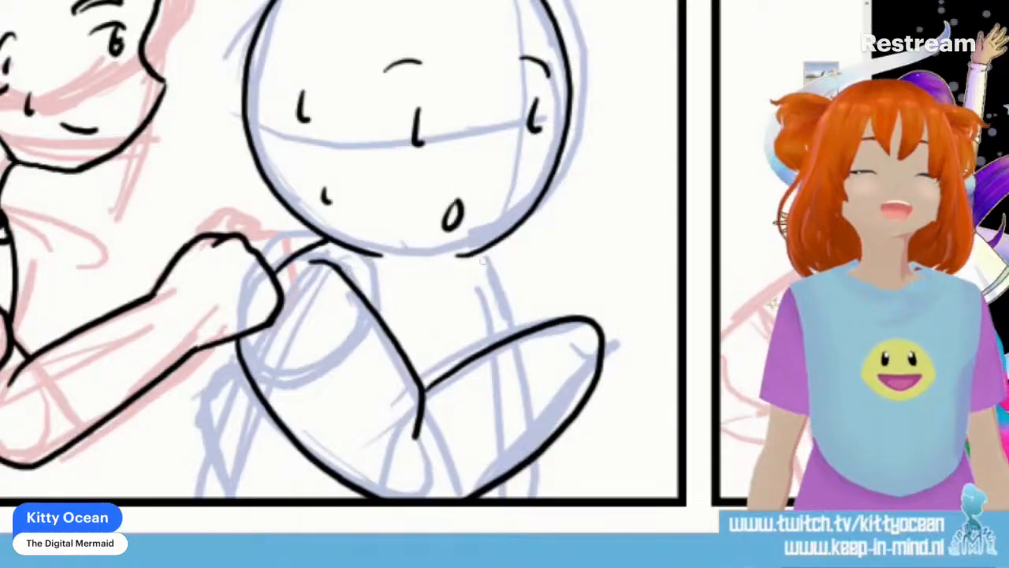
pyautogui.moveTo(478, 249); pyautogui.dragTo(489, 341)
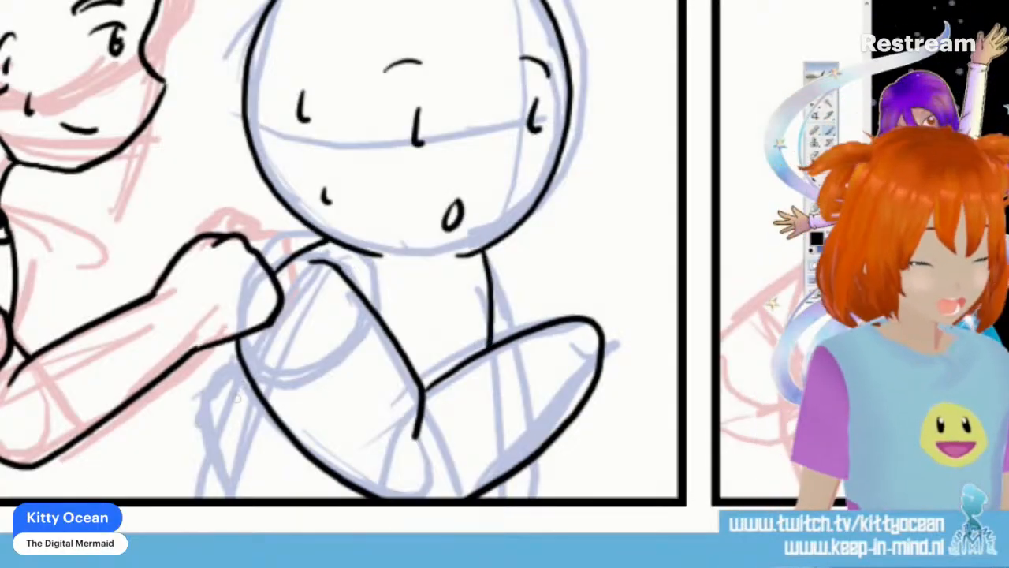
pyautogui.moveTo(241, 364); pyautogui.dragTo(203, 499)
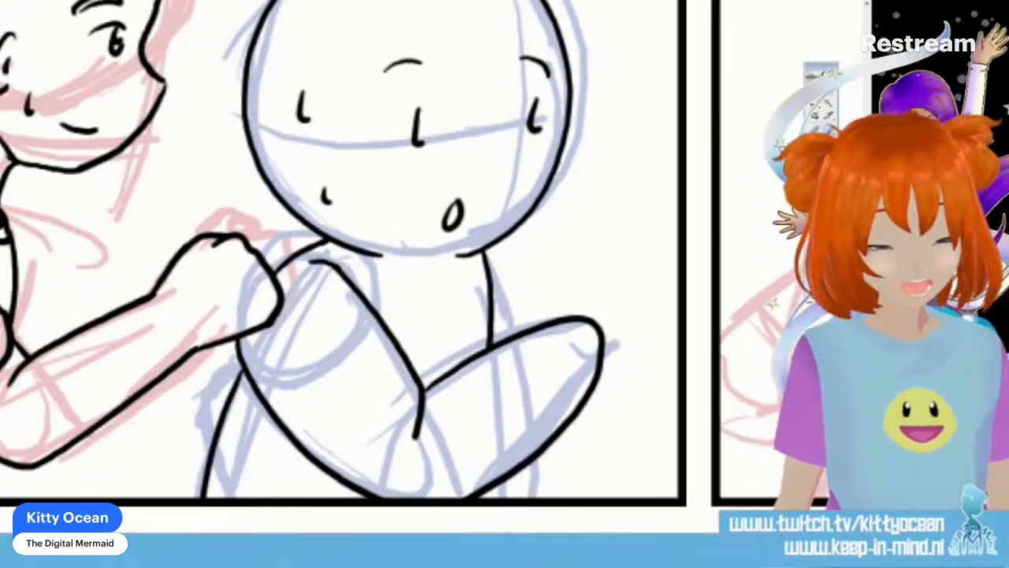
pyautogui.moveTo(241, 350)
pyautogui.mouseDown()
pyautogui.moveTo(209, 384)
pyautogui.moveTo(202, 426)
pyautogui.mouseUp()
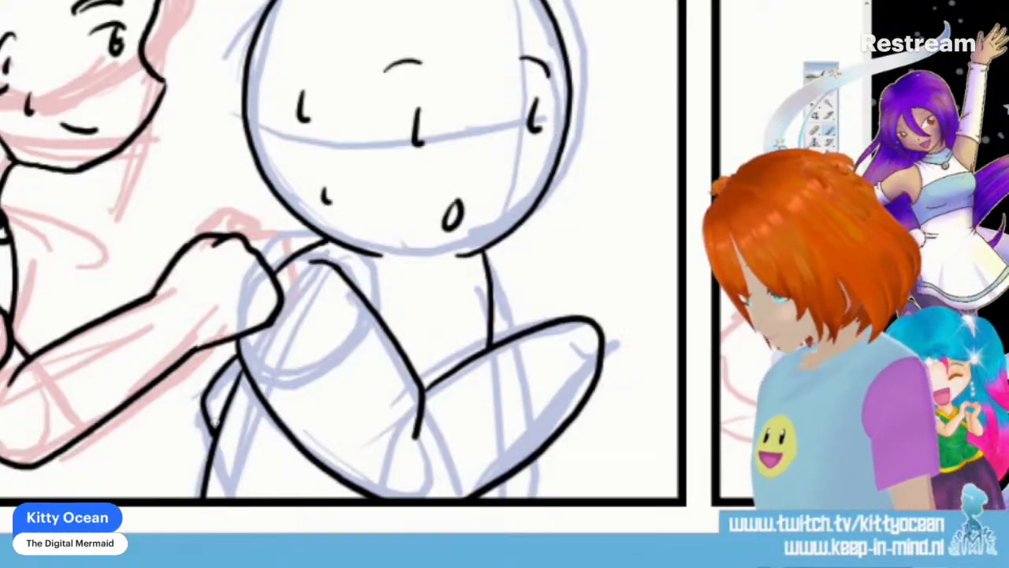
# Step: Ink the fourth panel red figure's collar as a double curved band around the base of the neck
pyautogui.hscroll(10, 366, 254)
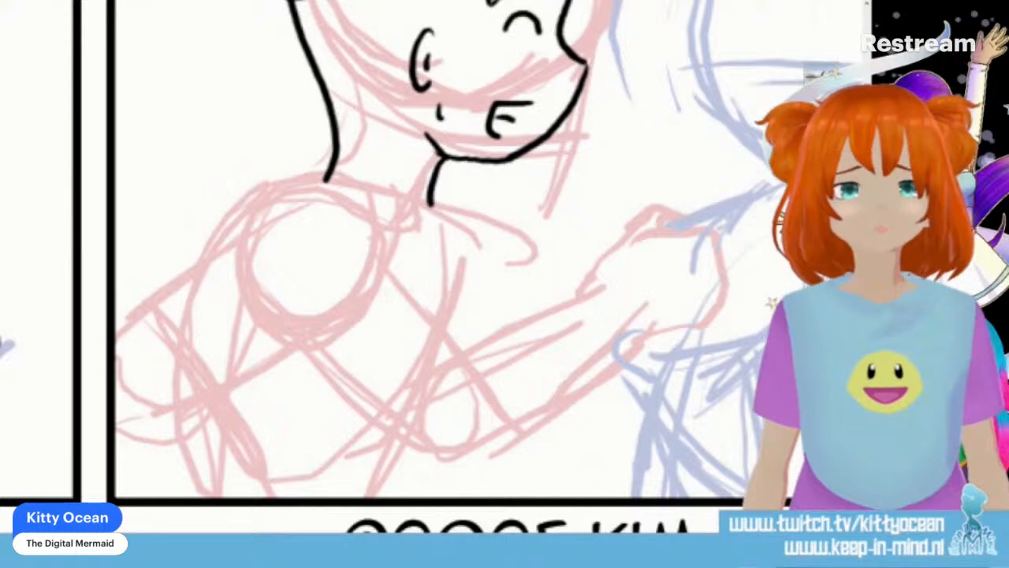
pyautogui.moveTo(324, 180)
pyautogui.mouseDown()
pyautogui.moveTo(423, 220)
pyautogui.moveTo(433, 206)
pyautogui.mouseUp()
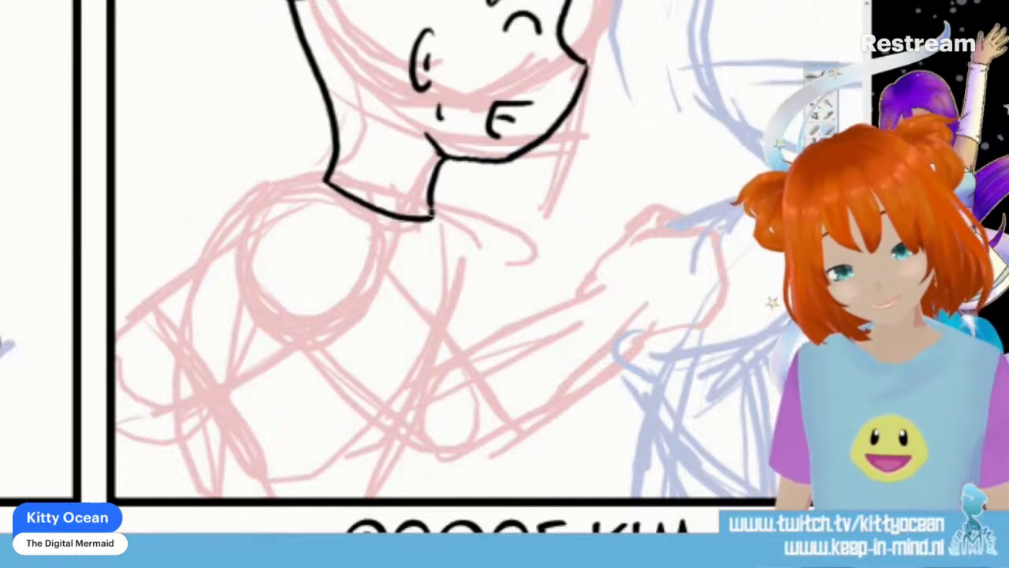
pyautogui.moveTo(321, 164)
pyautogui.mouseDown()
pyautogui.moveTo(379, 221)
pyautogui.moveTo(445, 235)
pyautogui.moveTo(449, 216)
pyautogui.mouseUp()
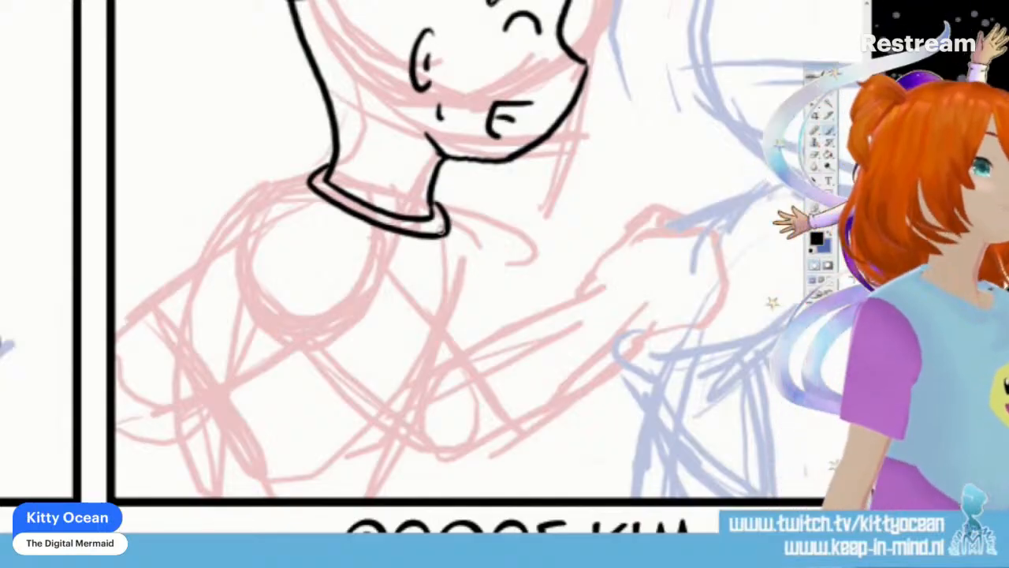
pyautogui.moveTo(297, 211)
pyautogui.mouseDown()
pyautogui.moveTo(366, 232)
pyautogui.moveTo(432, 293)
pyautogui.mouseUp()
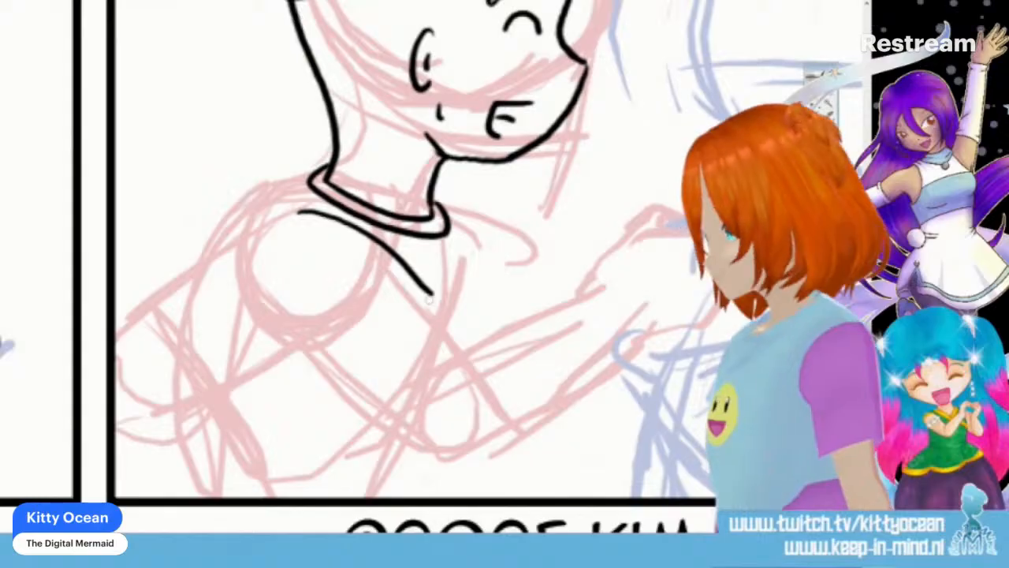
pyautogui.hotkey('ctrl', 'z')
pyautogui.moveTo(309, 172); pyautogui.dragTo(249, 225)
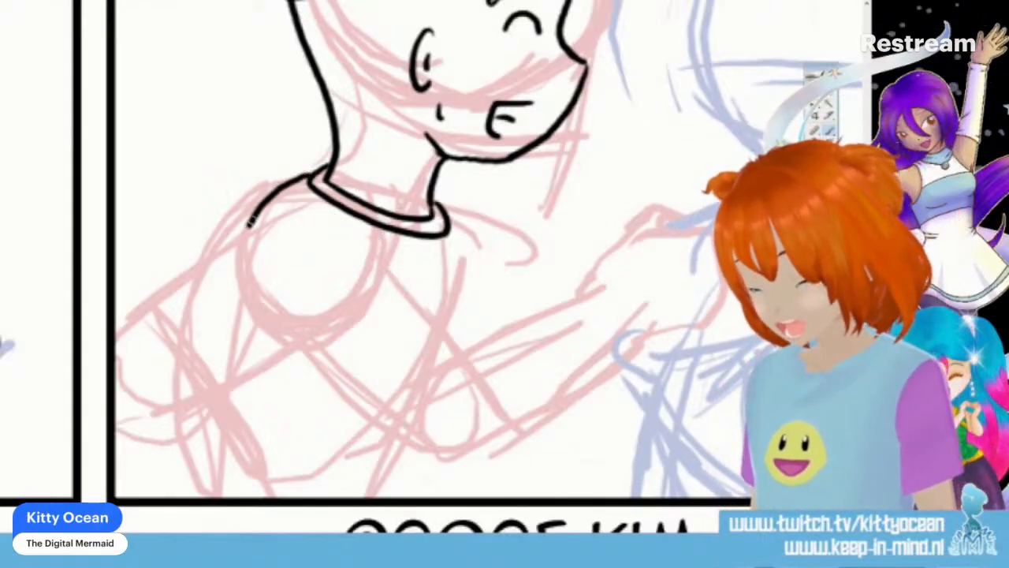
pyautogui.hotkey('ctrl', 'z')
pyautogui.moveTo(311, 197)
pyautogui.mouseDown()
pyautogui.moveTo(218, 237)
pyautogui.moveTo(204, 257)
pyautogui.moveTo(282, 391)
pyautogui.mouseUp()
pyautogui.moveTo(370, 251); pyautogui.dragTo(280, 391)
pyautogui.moveTo(319, 203); pyautogui.dragTo(356, 233)
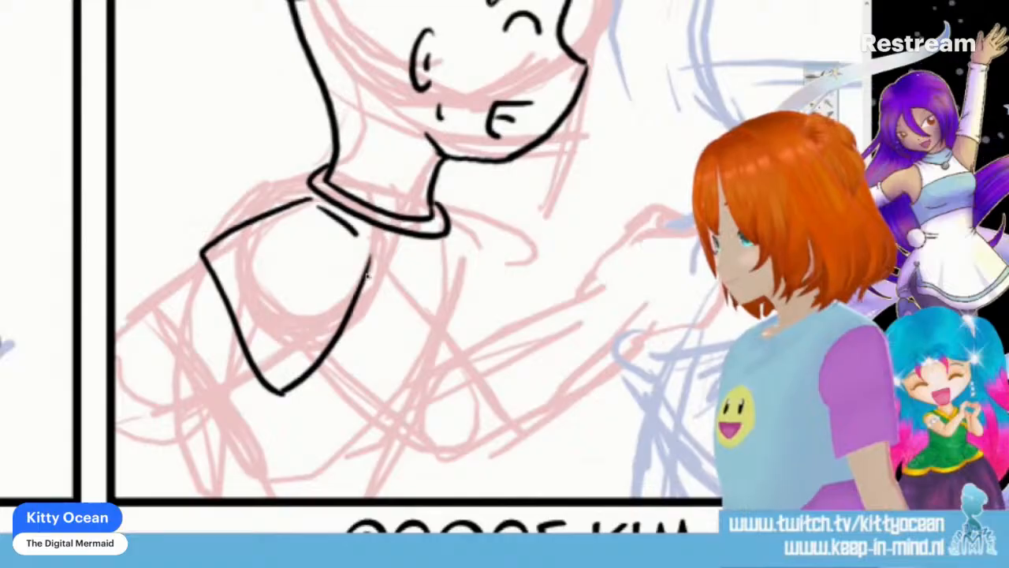
pyautogui.hotkey('ctrl', 'z')
pyautogui.hotkey('ctrl', 'z')
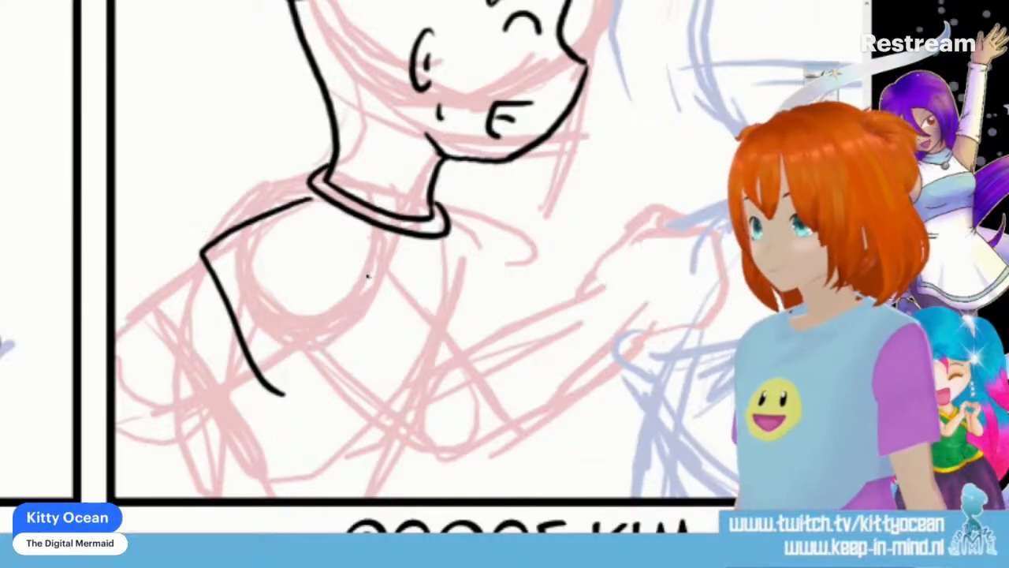
pyautogui.hotkey('ctrl', 'z')
# Step: Ink the fourth panel red figure's near shoulder and short flared sleeve, with a small curved fold inside the top of the sleeve
pyautogui.moveTo(312, 196)
pyautogui.mouseDown()
pyautogui.moveTo(181, 263)
pyautogui.moveTo(225, 325)
pyautogui.moveTo(295, 384)
pyautogui.mouseUp()
pyautogui.moveTo(361, 250); pyautogui.dragTo(293, 384)
pyautogui.moveTo(308, 214); pyautogui.dragTo(352, 248)
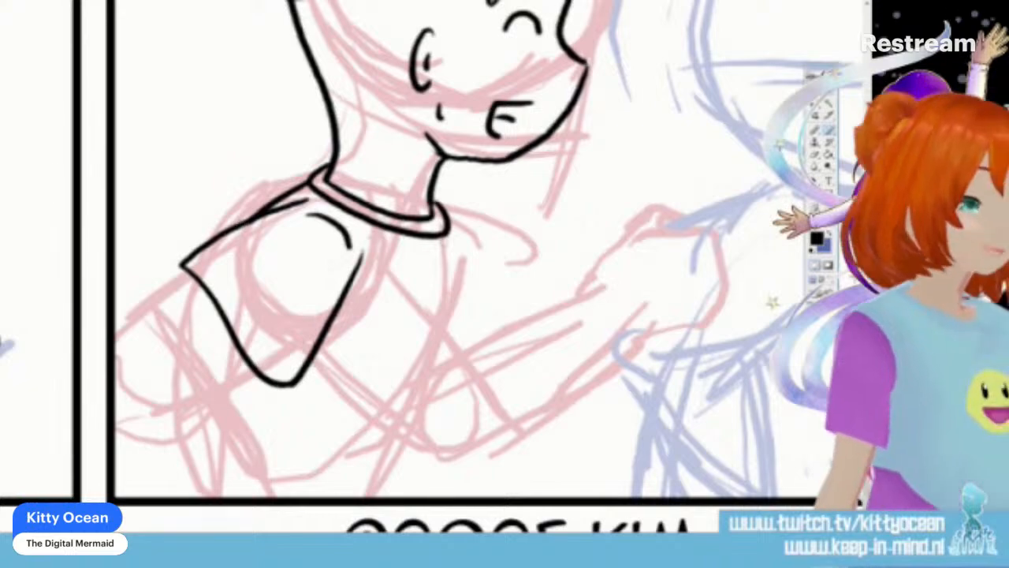
# Step: Ink the fourth panel red figure's torso front down to the panel border and the near arm, bent with its elbow at the panel's edge
pyautogui.moveTo(451, 237)
pyautogui.mouseDown()
pyautogui.moveTo(442, 327)
pyautogui.moveTo(377, 495)
pyautogui.mouseUp()
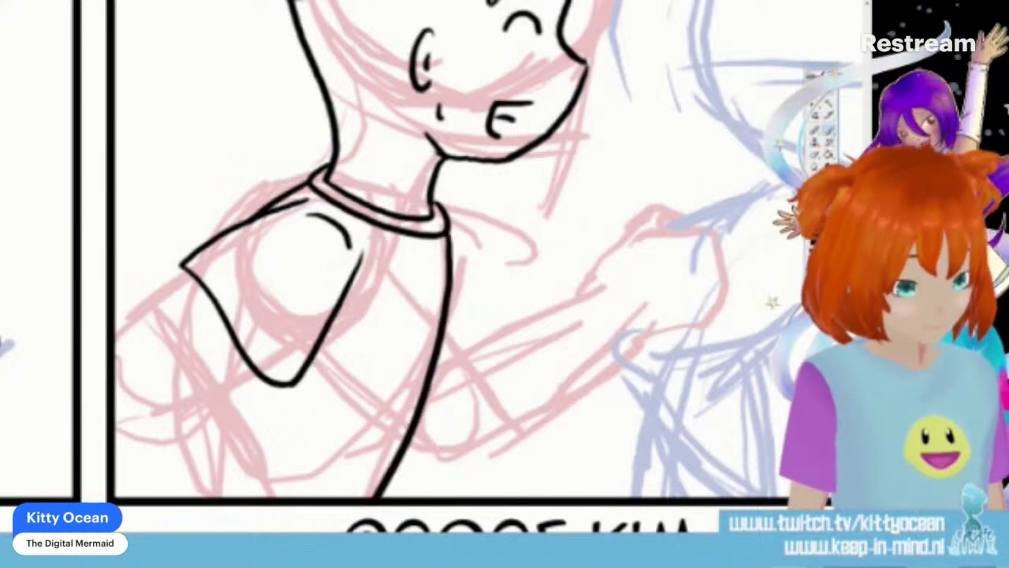
pyautogui.moveTo(192, 387)
pyautogui.mouseDown()
pyautogui.moveTo(231, 405)
pyautogui.moveTo(276, 498)
pyautogui.mouseUp()
pyautogui.moveTo(251, 377); pyautogui.dragTo(224, 392)
pyautogui.moveTo(189, 272)
pyautogui.mouseDown()
pyautogui.moveTo(111, 341)
pyautogui.moveTo(114, 385)
pyautogui.moveTo(175, 496)
pyautogui.mouseUp()
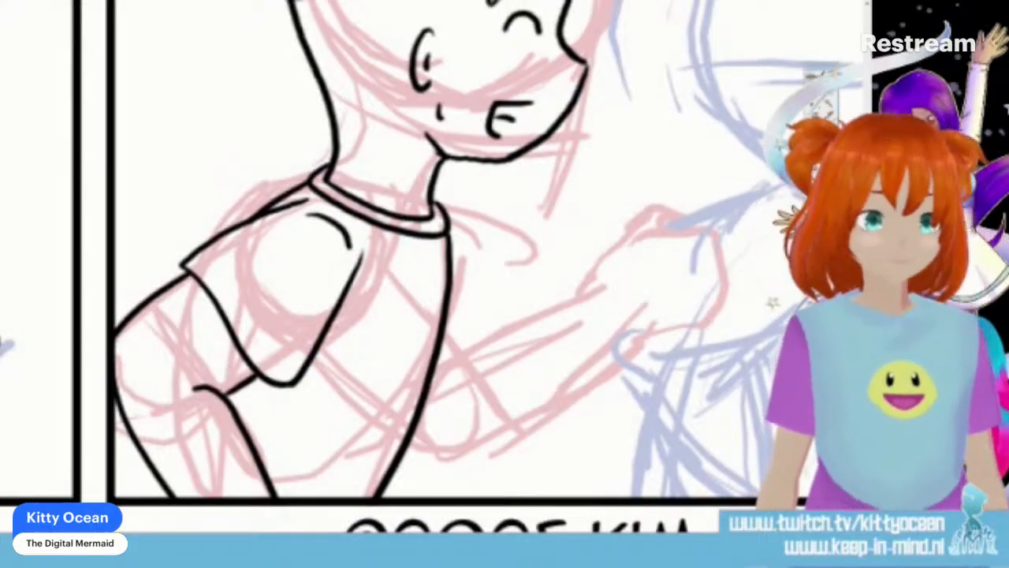
# Step: Ink the fourth panel red figure's far arm reaching toward the blue figure, ending in a closed fist with curled fingers and a knuckle mark
pyautogui.moveTo(449, 269)
pyautogui.mouseDown()
pyautogui.moveTo(457, 314)
pyautogui.moveTo(443, 366)
pyautogui.moveTo(588, 284)
pyautogui.mouseUp()
pyautogui.moveTo(408, 456)
pyautogui.mouseDown()
pyautogui.moveTo(440, 461)
pyautogui.moveTo(487, 461)
pyautogui.moveTo(566, 411)
pyautogui.moveTo(640, 325)
pyautogui.mouseUp()
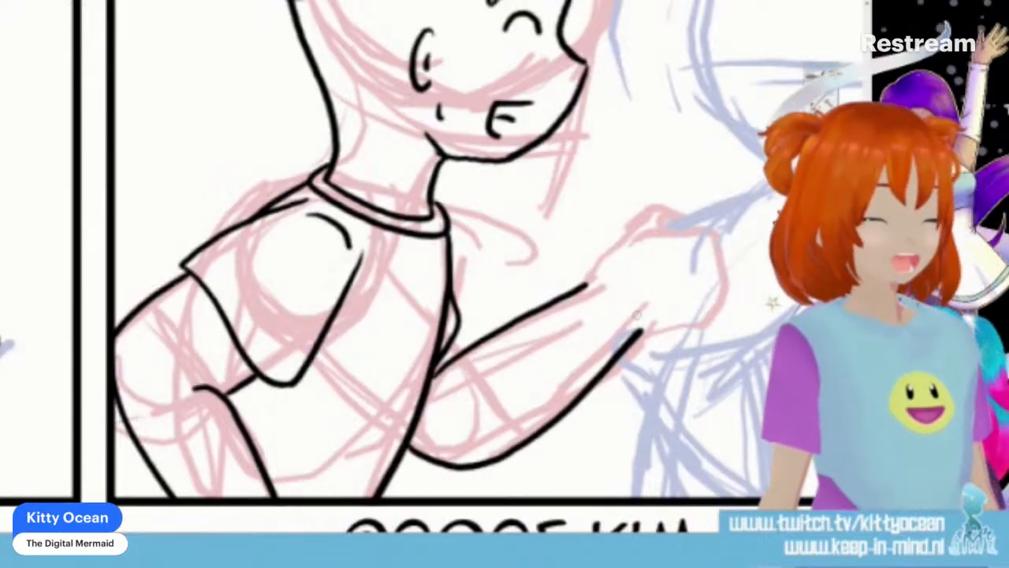
pyautogui.hscroll(3, 402, 252)
pyautogui.moveTo(443, 285)
pyautogui.mouseDown()
pyautogui.moveTo(486, 226)
pyautogui.moveTo(541, 218)
pyautogui.moveTo(551, 269)
pyautogui.mouseUp()
pyautogui.moveTo(534, 221)
pyautogui.mouseDown()
pyautogui.moveTo(518, 268)
pyautogui.moveTo(563, 271)
pyautogui.moveTo(554, 279)
pyautogui.moveTo(558, 298)
pyautogui.moveTo(581, 294)
pyautogui.moveTo(530, 322)
pyautogui.mouseUp()
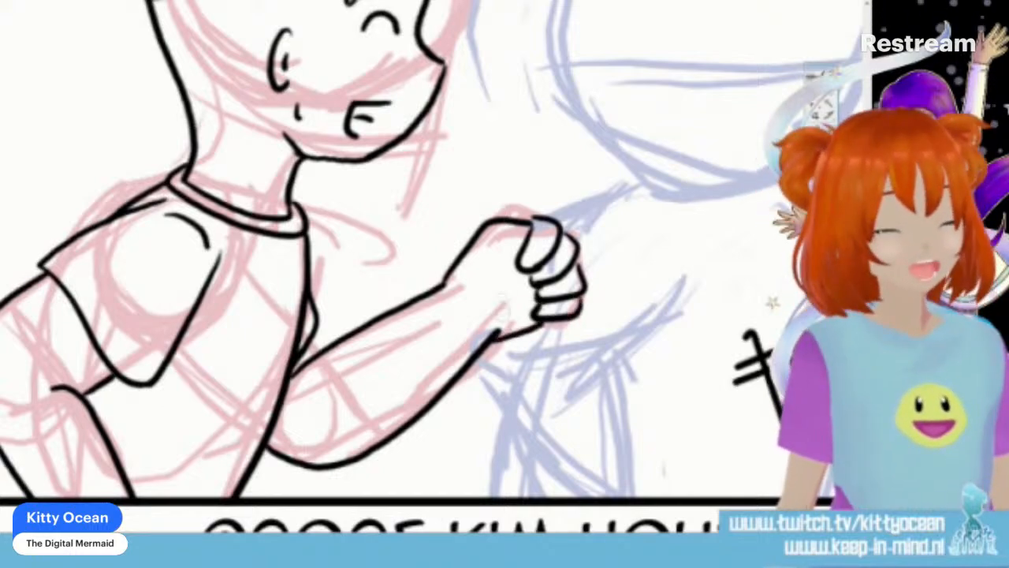
pyautogui.moveTo(510, 248); pyautogui.dragTo(503, 265)
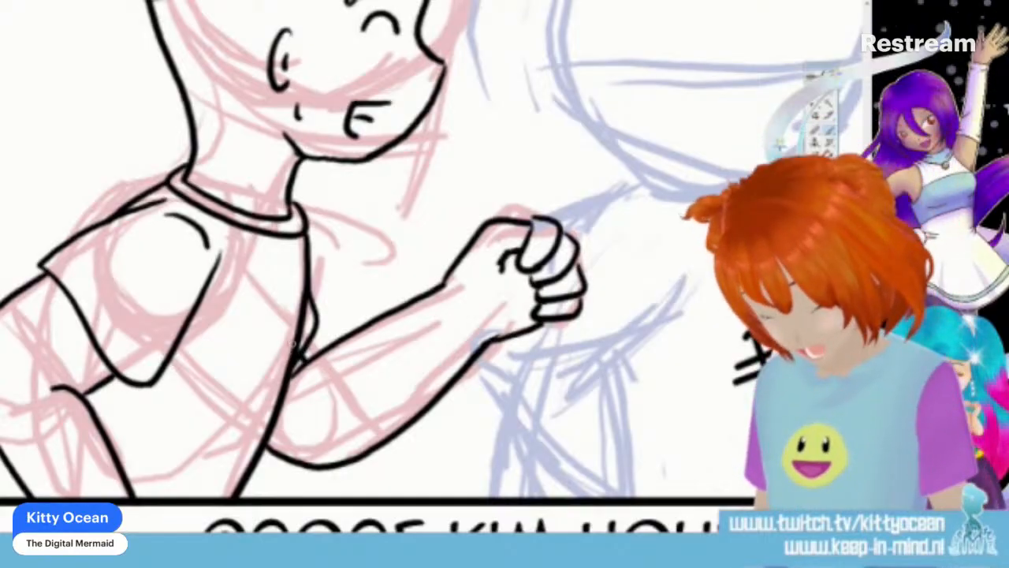
# Step: Draw a small emblem of clustered rounded loops on the shirt front of the fourth panel's red figure, beside the far elbow
pyautogui.moveTo(270, 351); pyautogui.dragTo(250, 426)
pyautogui.moveTo(286, 329)
pyautogui.mouseDown()
pyautogui.moveTo(246, 362)
pyautogui.moveTo(251, 376)
pyautogui.mouseUp()
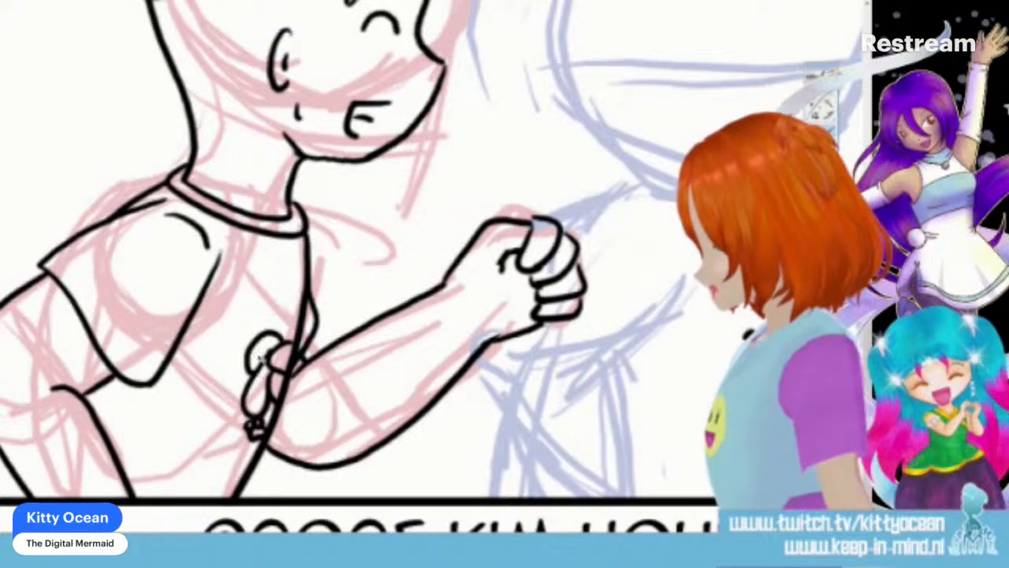
pyautogui.moveTo(284, 328)
pyautogui.mouseDown()
pyautogui.moveTo(259, 351)
pyautogui.moveTo(250, 405)
pyautogui.mouseUp()
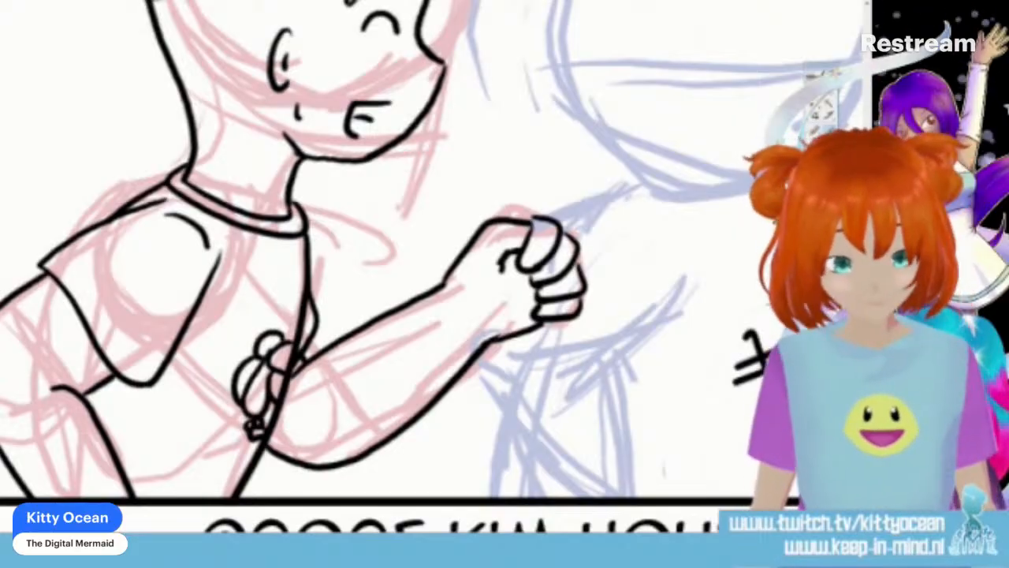
# Step: Ink a narrowed, heavy-lidded eye with a short flat brow above it on the fourth panel blue figure's face
pyautogui.hscroll(-7, 394, 260)
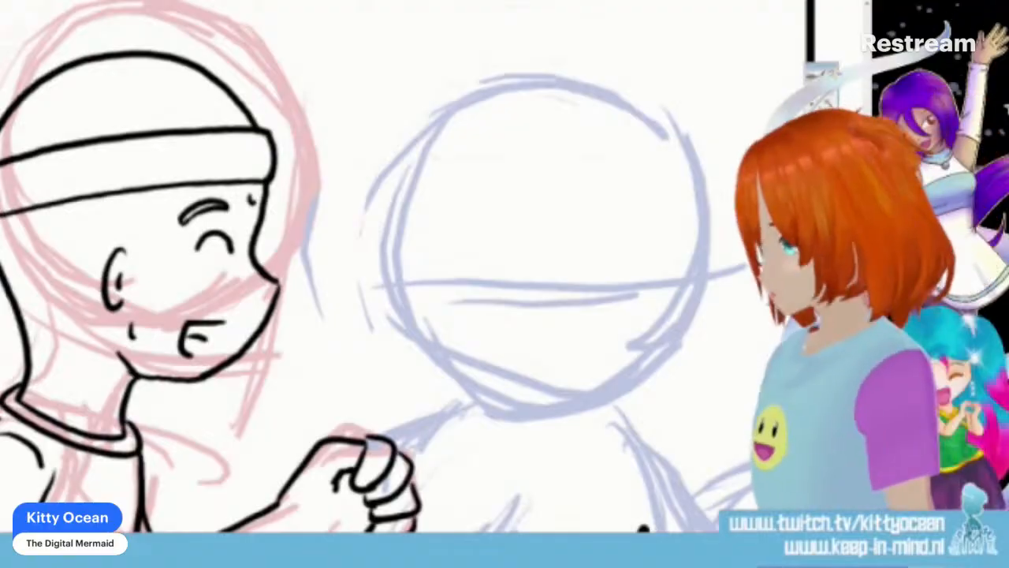
pyautogui.moveTo(597, 279); pyautogui.dragTo(661, 289)
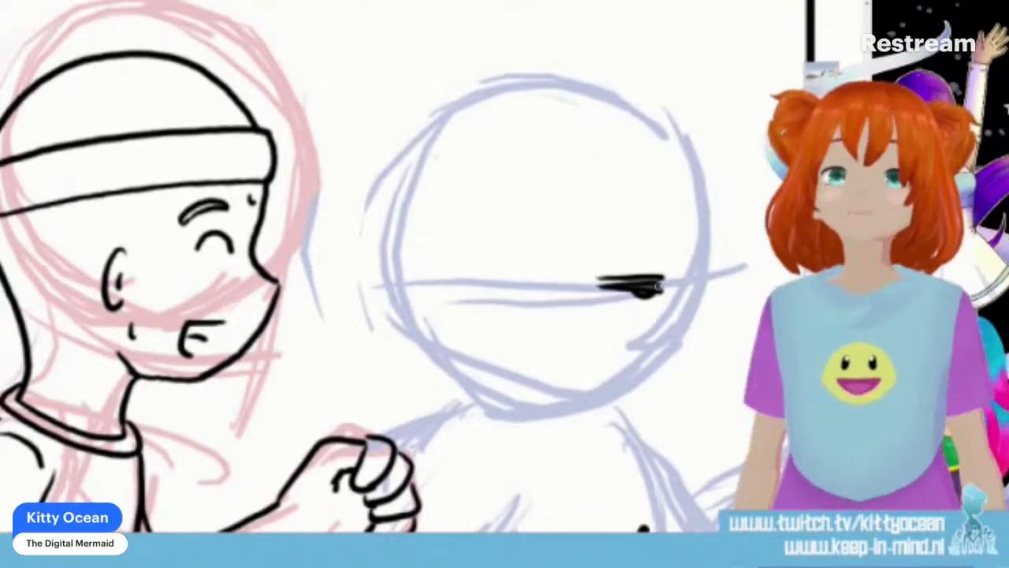
pyautogui.moveTo(596, 252); pyautogui.dragTo(653, 252)
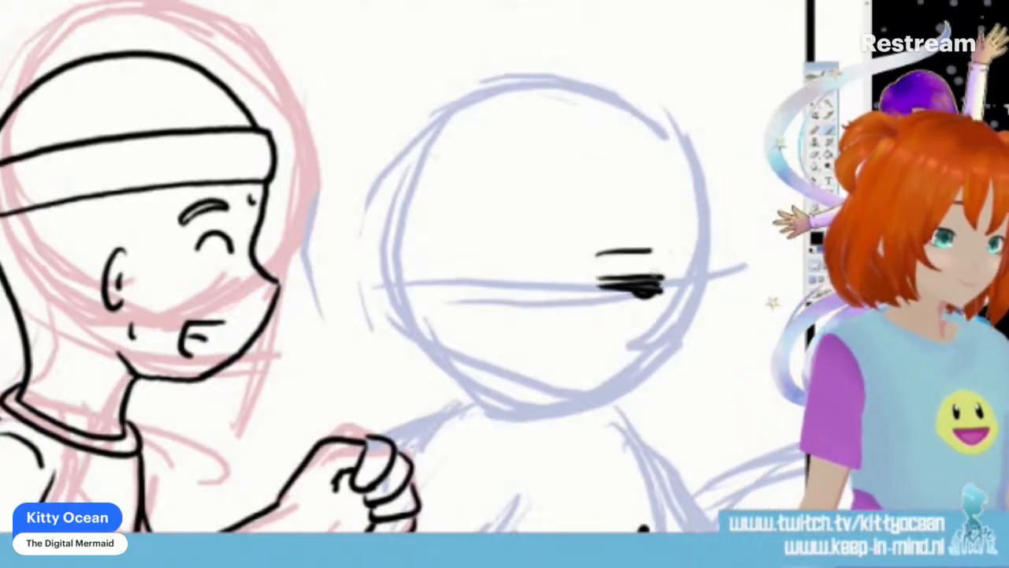
pyautogui.moveTo(584, 404)
pyautogui.mouseDown()
pyautogui.moveTo(674, 355)
pyautogui.moveTo(701, 291)
pyautogui.moveTo(706, 225)
pyautogui.moveTo(696, 175)
pyautogui.moveTo(660, 124)
pyautogui.moveTo(617, 101)
pyautogui.moveTo(532, 88)
pyautogui.moveTo(461, 107)
pyautogui.moveTo(407, 163)
pyautogui.moveTo(386, 243)
pyautogui.moveTo(395, 327)
pyautogui.moveTo(506, 420)
pyautogui.mouseUp()
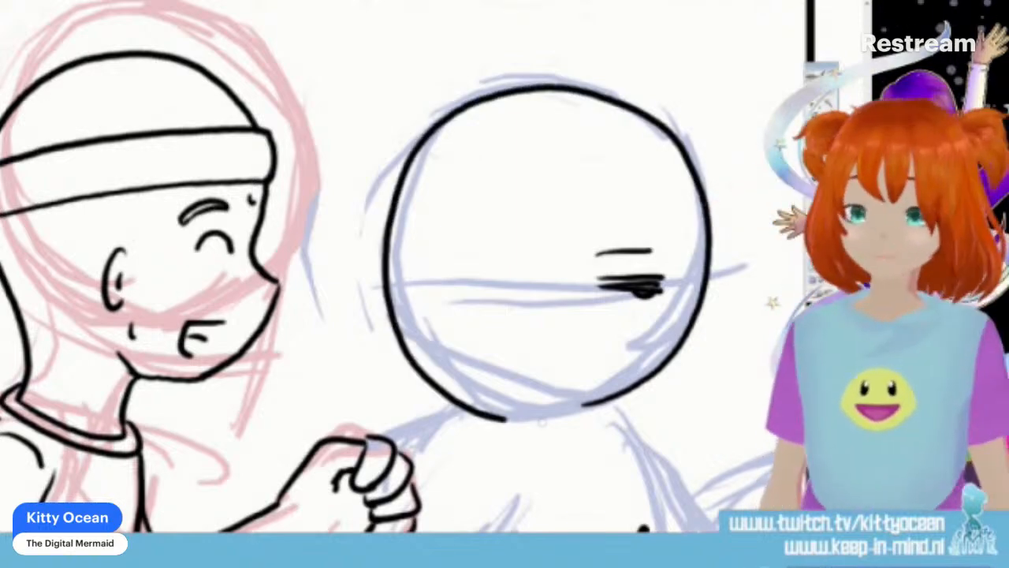
pyautogui.hotkey('ctrl', 'z')
pyautogui.moveTo(556, 411)
pyautogui.mouseDown()
pyautogui.moveTo(623, 393)
pyautogui.moveTo(678, 341)
pyautogui.moveTo(706, 276)
pyautogui.moveTo(702, 201)
pyautogui.moveTo(656, 128)
pyautogui.moveTo(591, 94)
pyautogui.moveTo(487, 101)
pyautogui.moveTo(410, 176)
pyautogui.moveTo(381, 285)
pyautogui.moveTo(429, 384)
pyautogui.moveTo(514, 422)
pyautogui.moveTo(470, 406)
pyautogui.moveTo(401, 356)
pyautogui.moveTo(369, 251)
pyautogui.moveTo(430, 122)
pyautogui.moveTo(588, 81)
pyautogui.moveTo(665, 126)
pyautogui.moveTo(702, 207)
pyautogui.moveTo(593, 404)
pyautogui.mouseUp()
pyautogui.hotkey('ctrl', 'z')
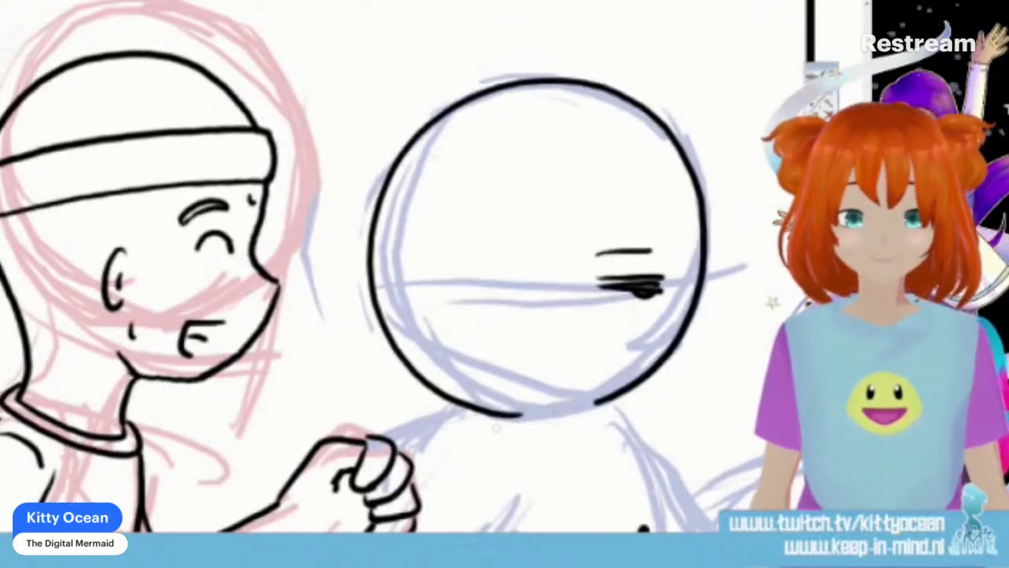
pyautogui.hotkey('ctrl', 'z')
pyautogui.hotkey('ctrl', 'z')
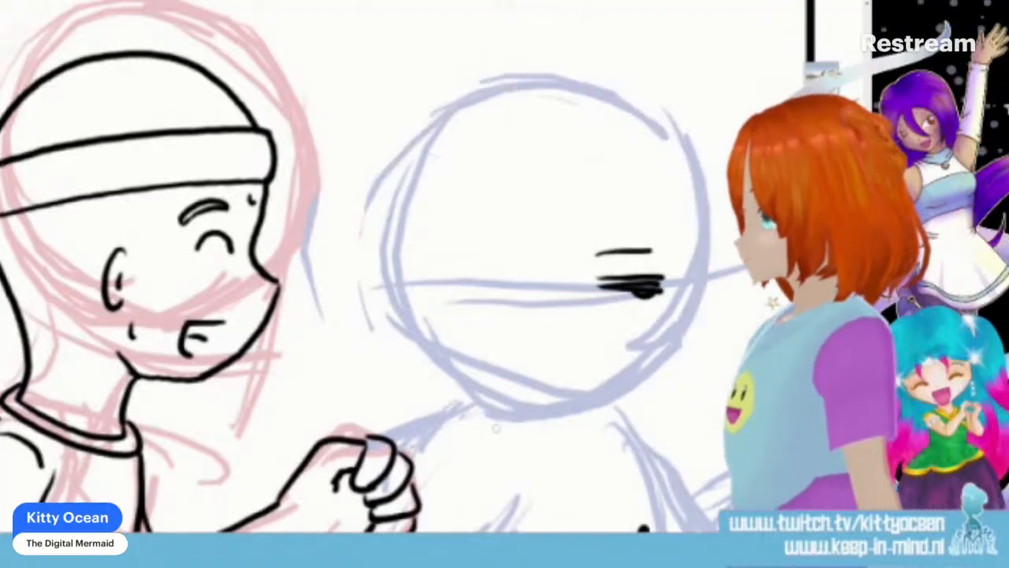
# Step: Ink the fourth panel blue figure's round head, open at the neck, and add two small marks one above the other near its back
pyautogui.moveTo(573, 409)
pyautogui.mouseDown()
pyautogui.moveTo(669, 347)
pyautogui.moveTo(697, 273)
pyautogui.moveTo(701, 204)
pyautogui.moveTo(673, 142)
pyautogui.moveTo(617, 98)
pyautogui.moveTo(554, 81)
pyautogui.moveTo(479, 93)
pyautogui.moveTo(411, 153)
pyautogui.moveTo(388, 224)
pyautogui.moveTo(388, 276)
pyautogui.moveTo(412, 339)
pyautogui.moveTo(473, 390)
pyautogui.moveTo(518, 400)
pyautogui.mouseUp()
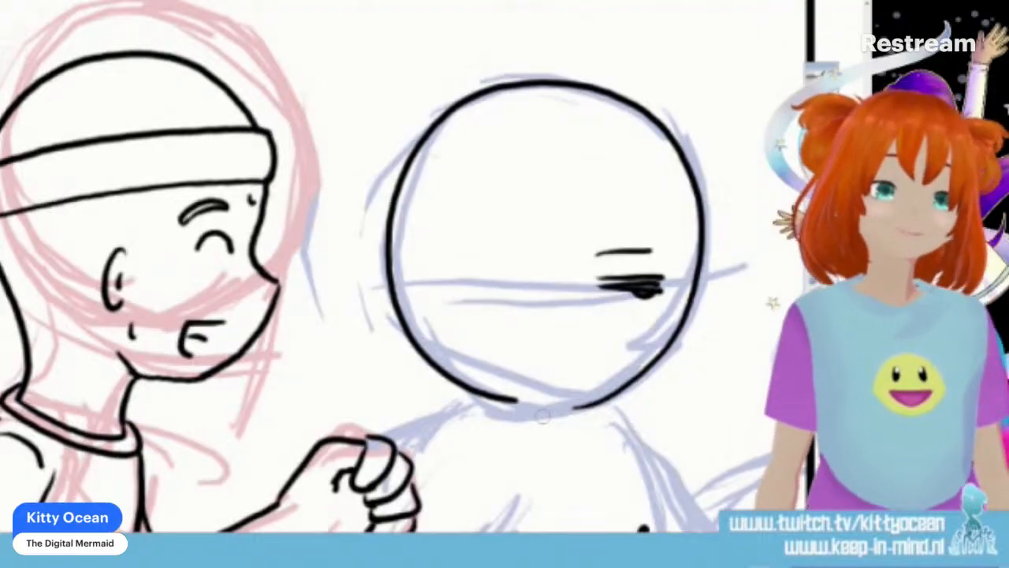
pyautogui.moveTo(472, 208); pyautogui.dragTo(473, 223)
pyautogui.moveTo(475, 295); pyautogui.dragTo(480, 305)
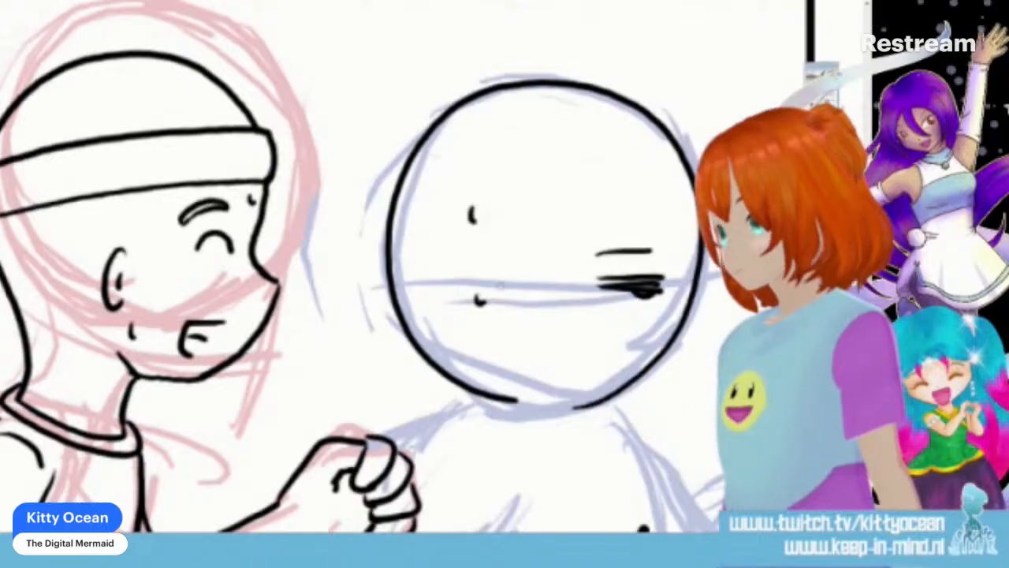
# Step: Ink the fourth panel blue figure's near shoulder, back line and near arm, bent with the elbow behind the body below the red figure's fist
pyautogui.scroll(-5, 363, 268)
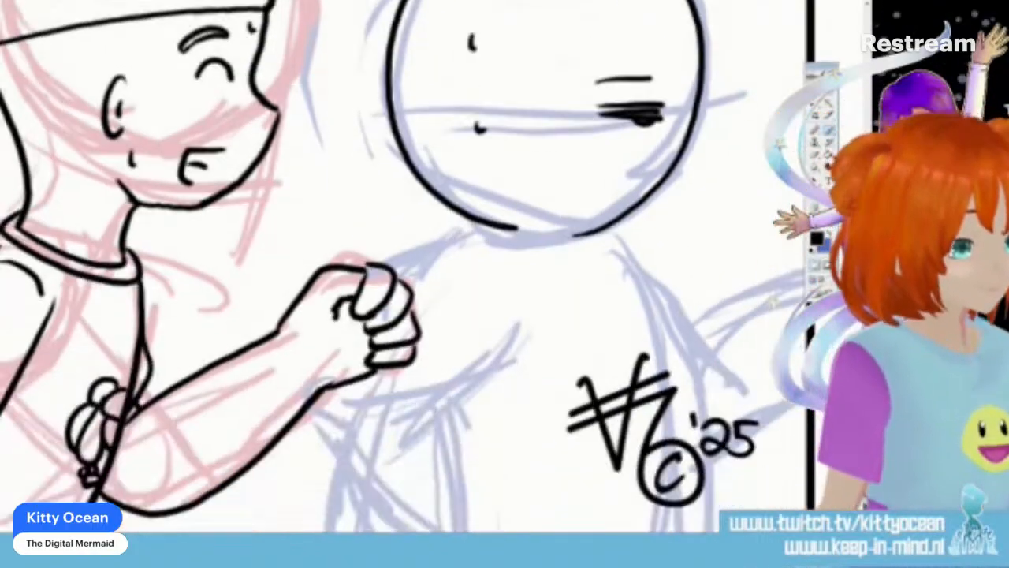
pyautogui.moveTo(498, 227)
pyautogui.mouseDown()
pyautogui.moveTo(431, 235)
pyautogui.moveTo(387, 259)
pyautogui.mouseUp()
pyautogui.moveTo(522, 310)
pyautogui.mouseDown()
pyautogui.moveTo(434, 390)
pyautogui.moveTo(403, 403)
pyautogui.moveTo(467, 530)
pyautogui.mouseUp()
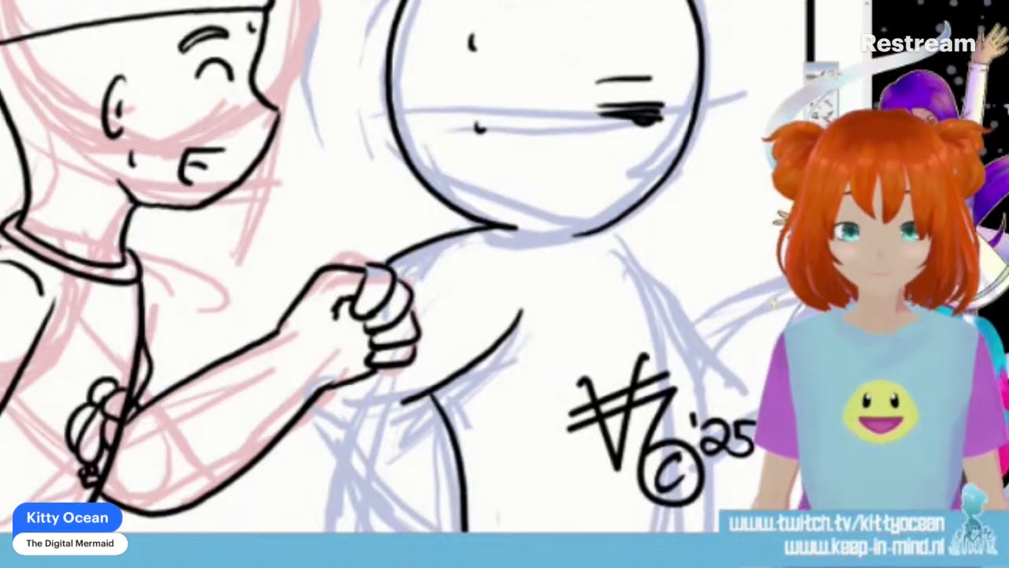
pyautogui.moveTo(315, 396)
pyautogui.mouseDown()
pyautogui.moveTo(325, 443)
pyautogui.moveTo(410, 533)
pyautogui.mouseUp()
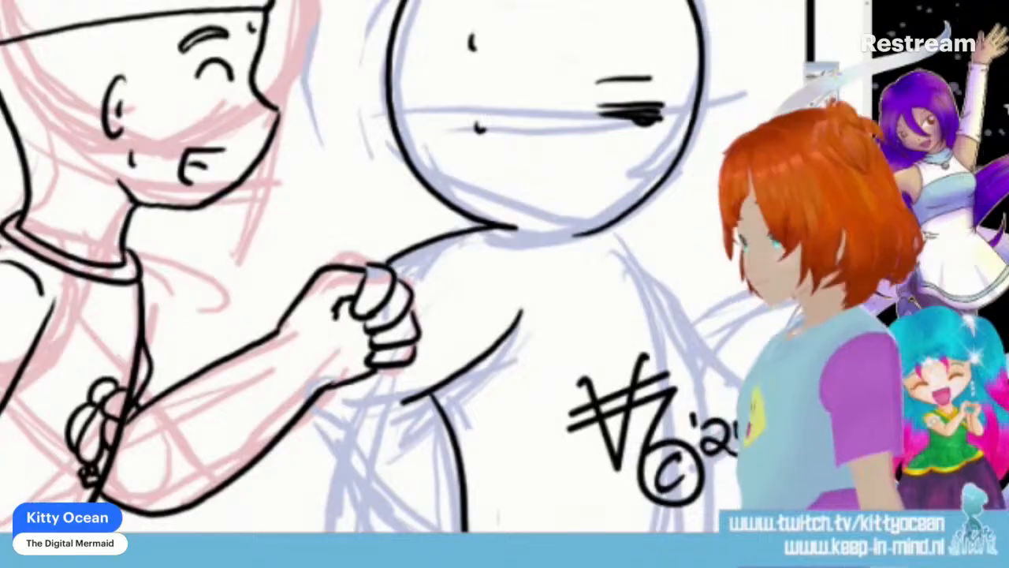
pyautogui.moveTo(320, 391)
pyautogui.mouseDown()
pyautogui.moveTo(331, 437)
pyautogui.moveTo(398, 533)
pyautogui.mouseUp()
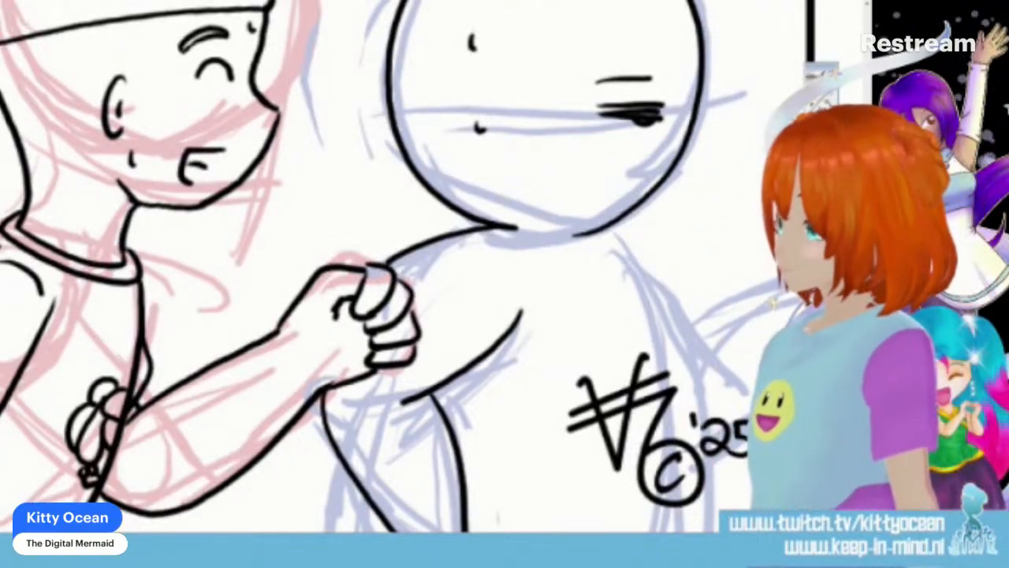
# Step: Ink the fourth panel blue figure's far shoulder, torso front line and far arm extending toward the panel border
pyautogui.moveTo(609, 225)
pyautogui.mouseDown()
pyautogui.moveTo(639, 277)
pyautogui.moveTo(663, 496)
pyautogui.moveTo(659, 533)
pyautogui.mouseUp()
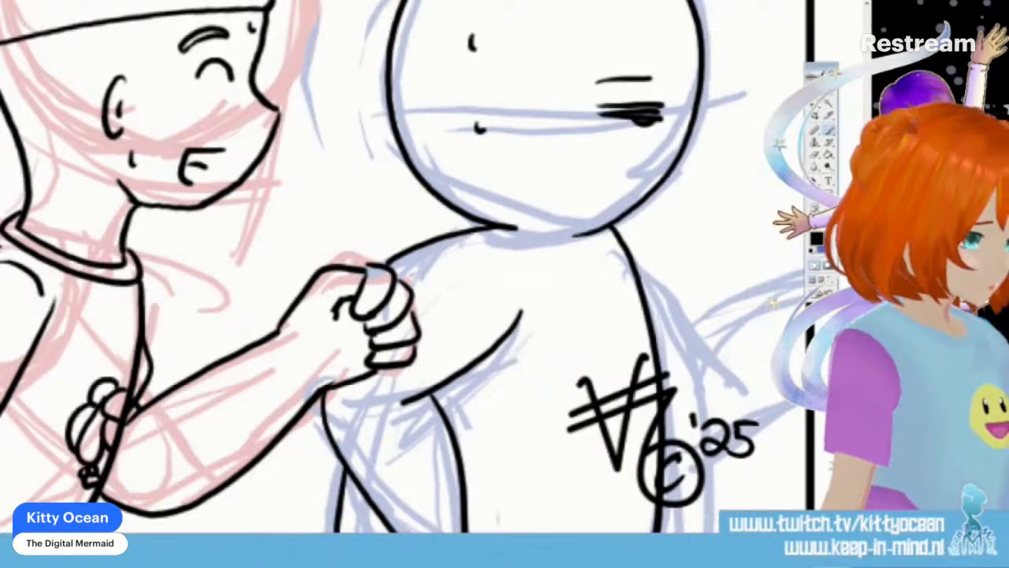
pyautogui.moveTo(599, 229); pyautogui.dragTo(642, 289)
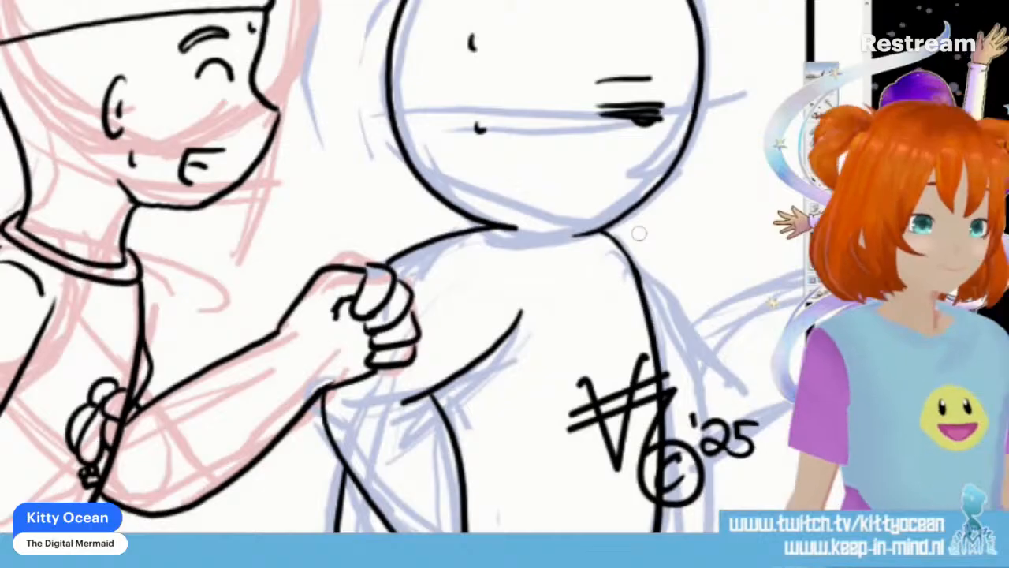
pyautogui.moveTo(631, 254)
pyautogui.mouseDown()
pyautogui.moveTo(679, 321)
pyautogui.moveTo(697, 417)
pyautogui.mouseUp()
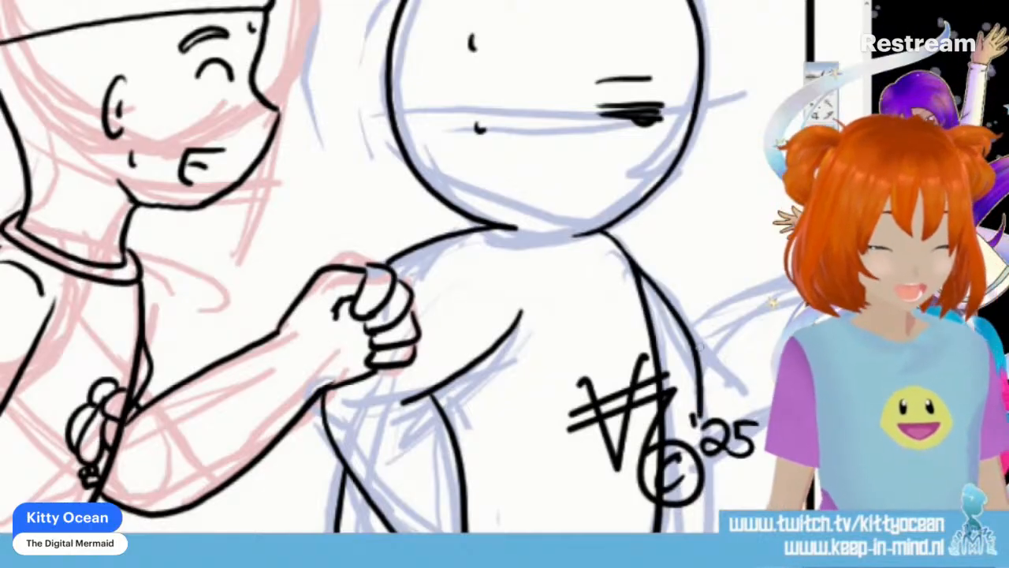
pyautogui.moveTo(697, 346); pyautogui.dragTo(789, 299)
pyautogui.moveTo(680, 448)
pyautogui.mouseDown()
pyautogui.moveTo(660, 461)
pyautogui.moveTo(676, 473)
pyautogui.moveTo(761, 436)
pyautogui.mouseUp()
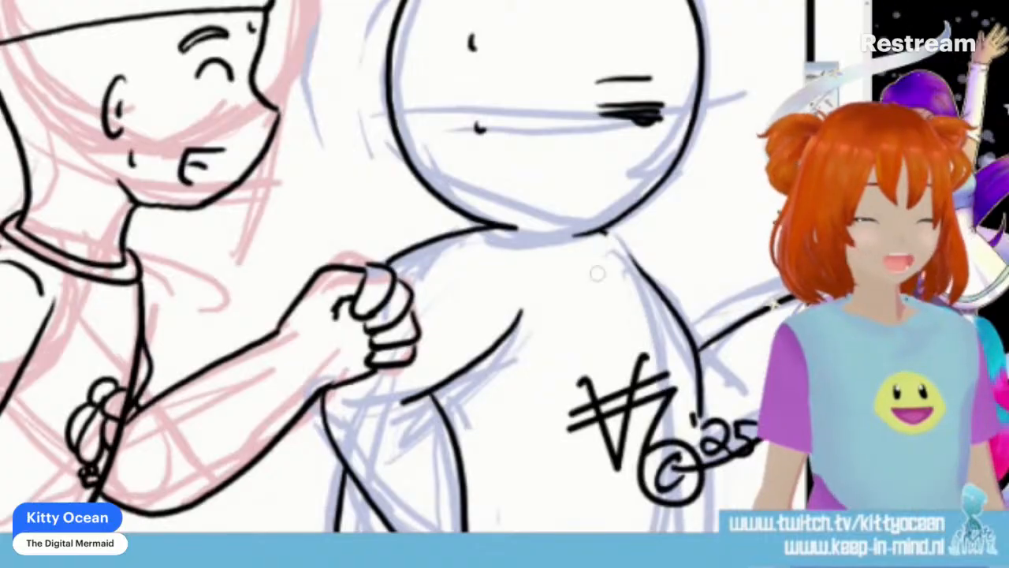
pyautogui.moveTo(604, 230)
pyautogui.mouseDown()
pyautogui.moveTo(635, 288)
pyautogui.moveTo(651, 363)
pyautogui.moveTo(658, 497)
pyautogui.moveTo(644, 530)
pyautogui.mouseUp()
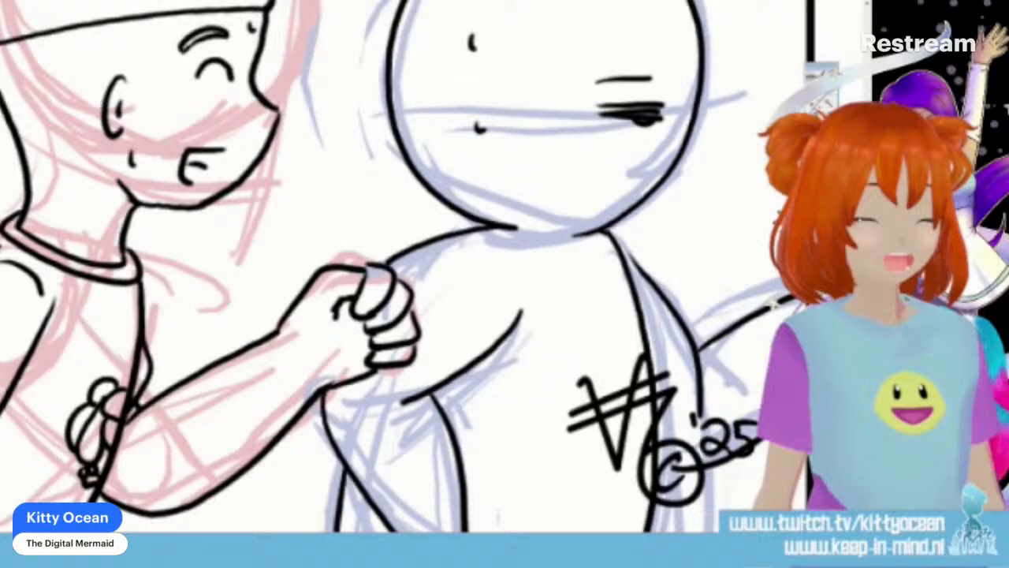
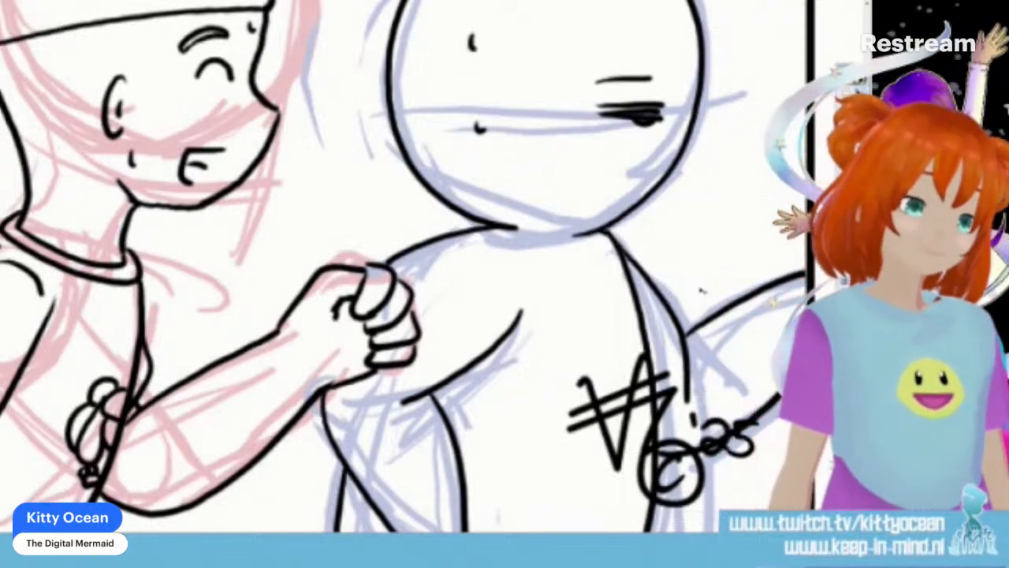
# Step: Select the whole strip and accept a Curves adjustment with a straight curve on the RGB channel
pyautogui.hotkey('ctrl', '0')
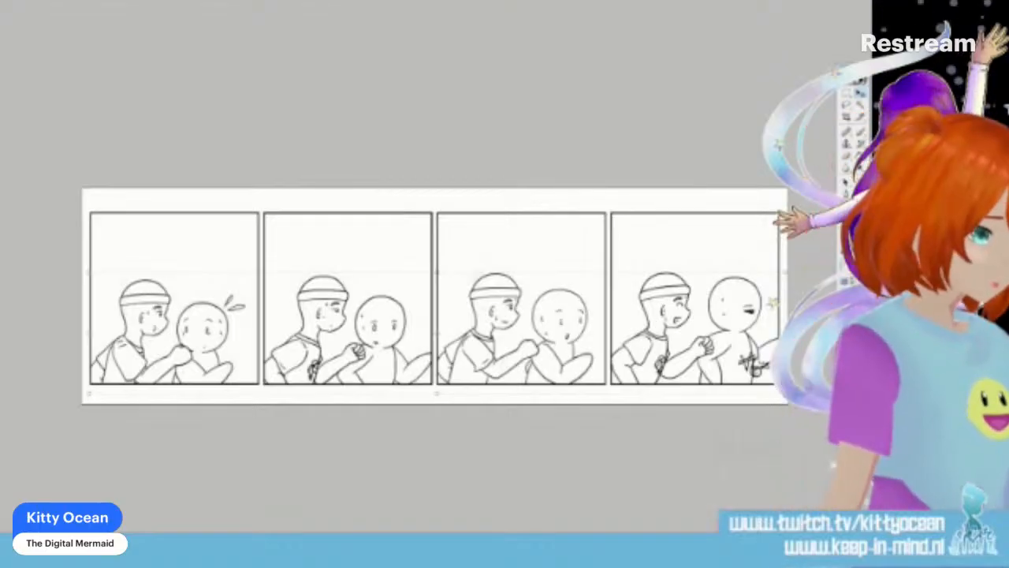
pyautogui.hotkey('ctrl', 'a')
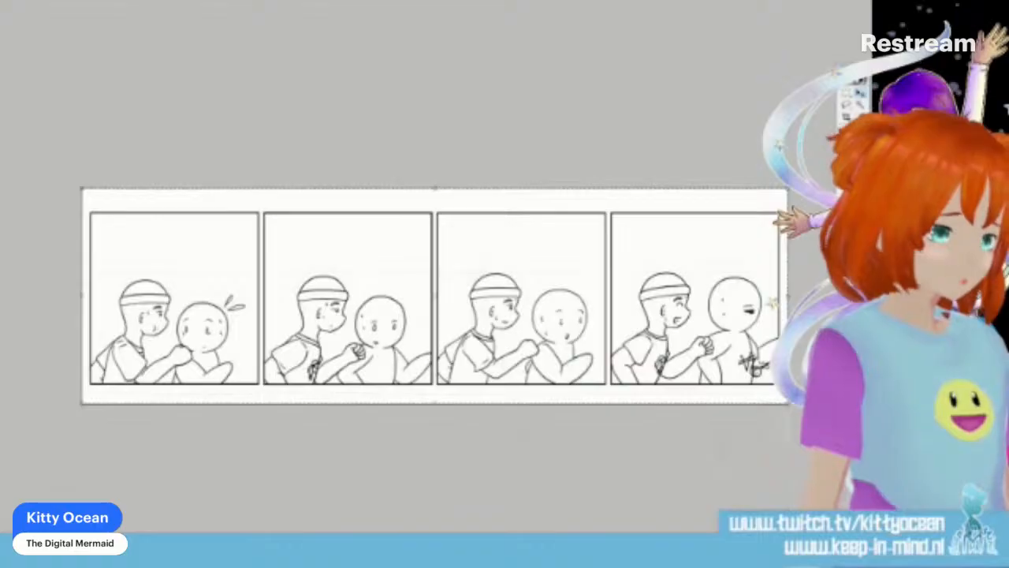
pyautogui.hotkey('ctrl', 'm')
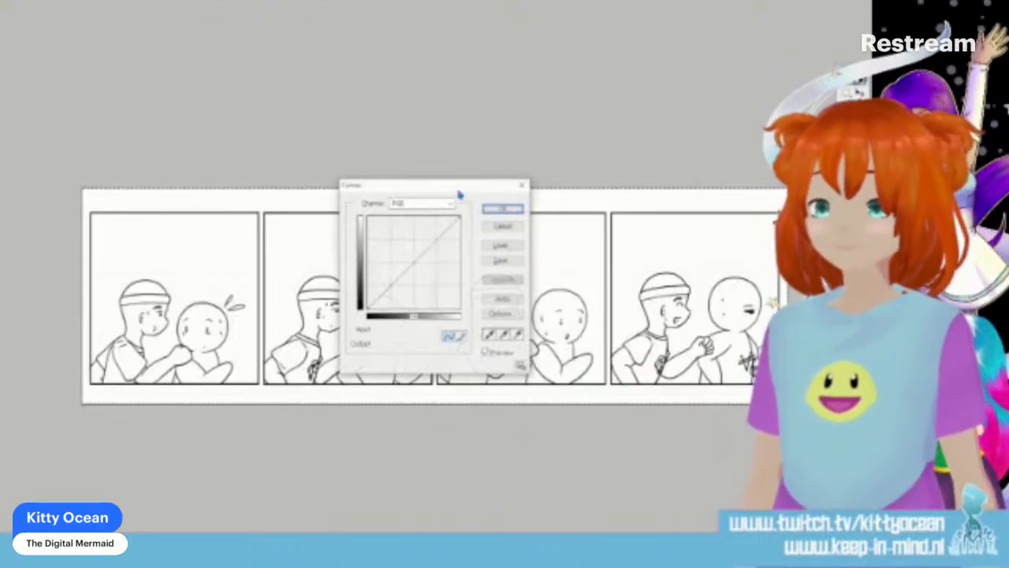
pyautogui.click(502, 209)
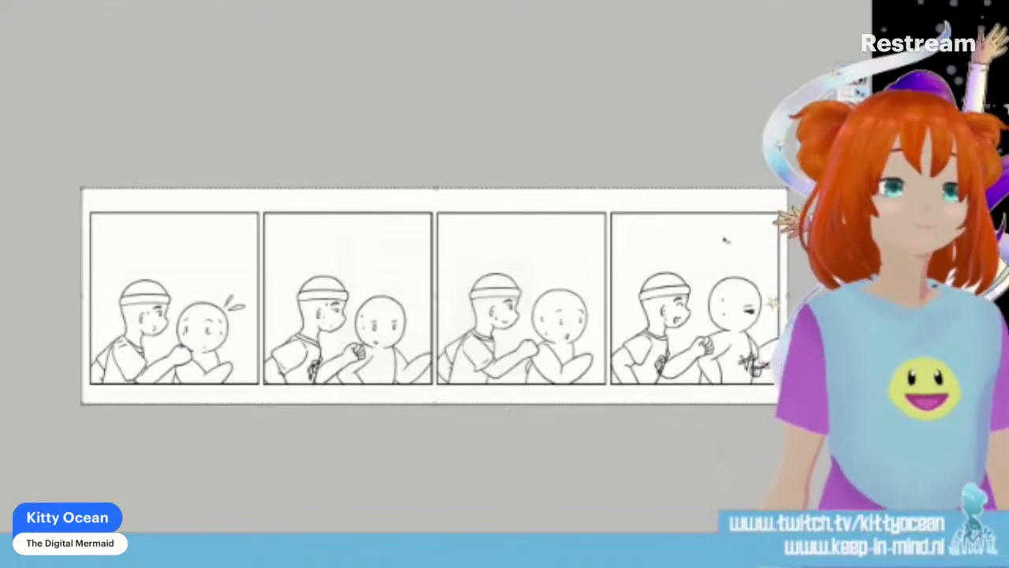
# Step: Duplicate the line art layer within the same document and paste the large lettering into the first panel
pyautogui.hotkey('ctrl', 'd')
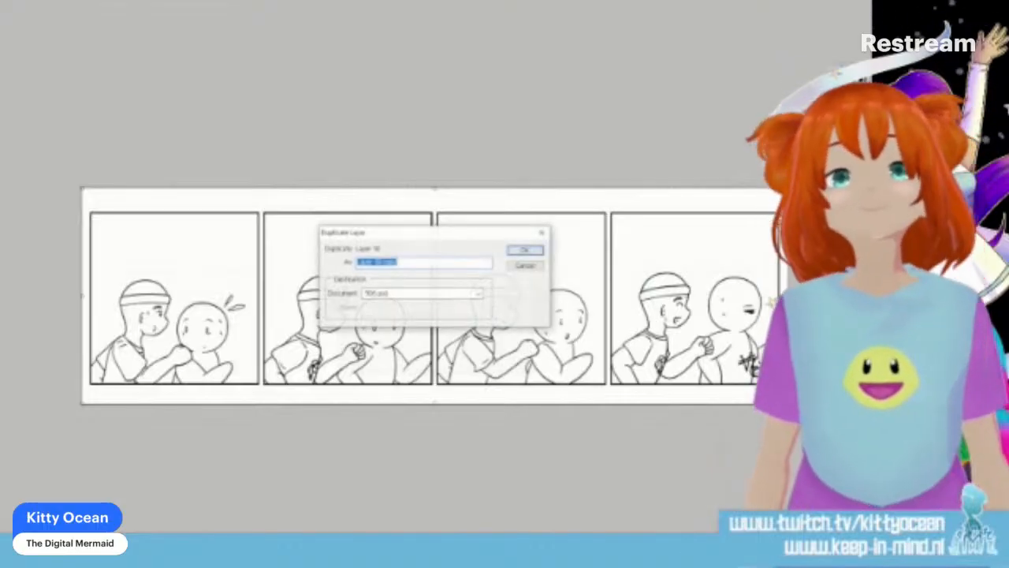
pyautogui.click(524, 250)
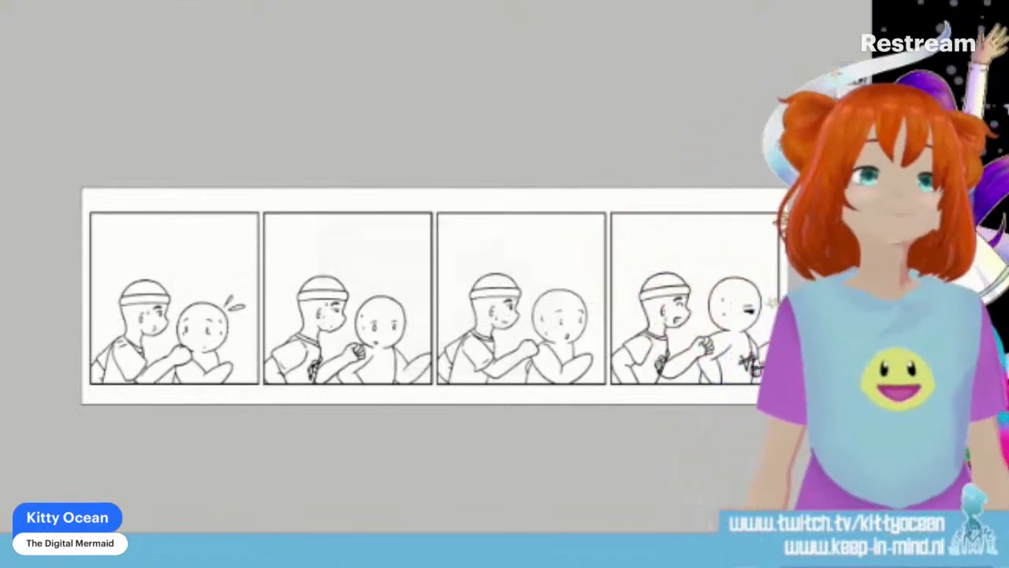
pyautogui.hotkey('ctrl', 'v')
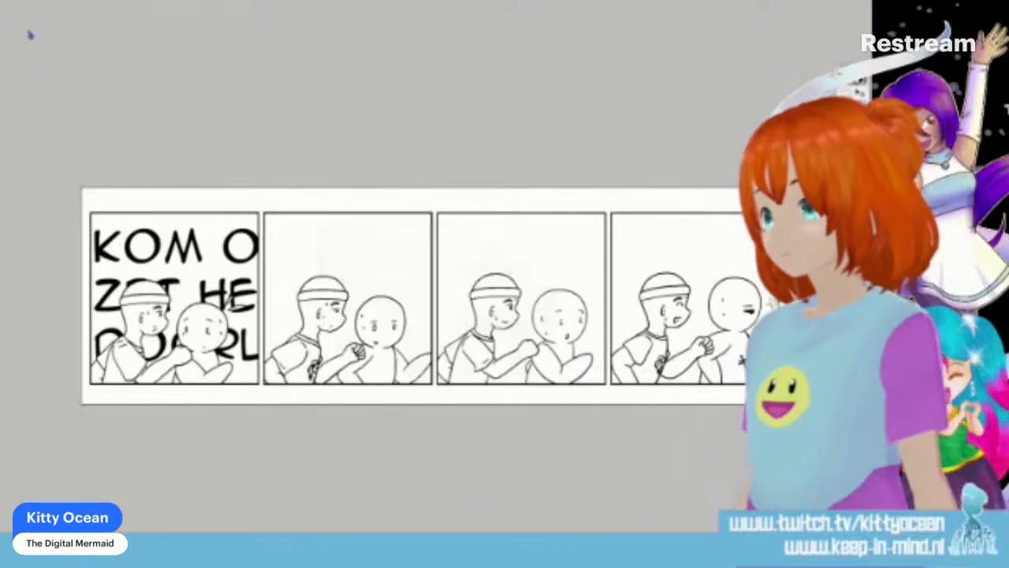
# Step: Set the foreground colour to a pale orange-beige skin tone
pyautogui.moveTo(30, 35)
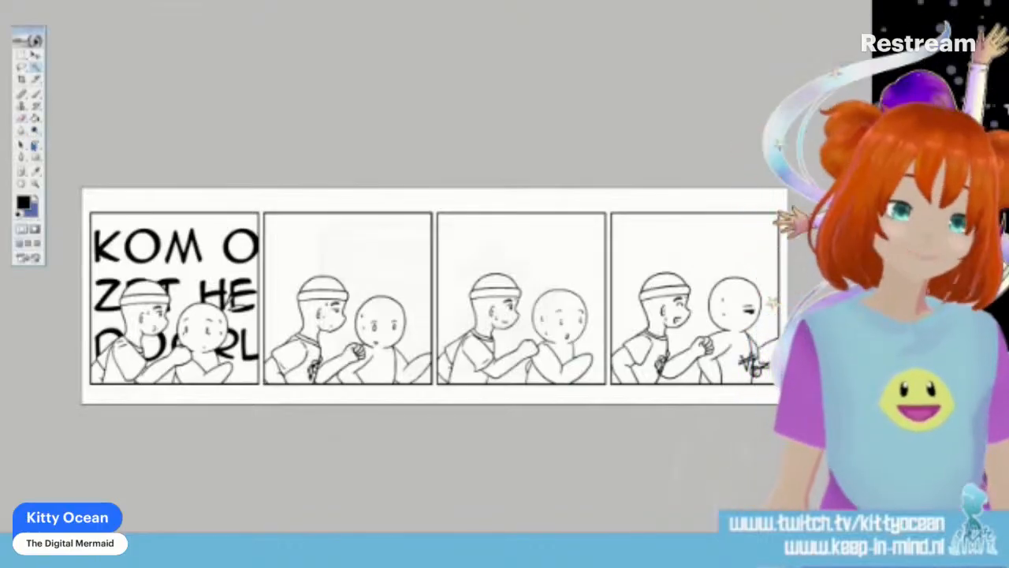
pyautogui.click(22, 205)
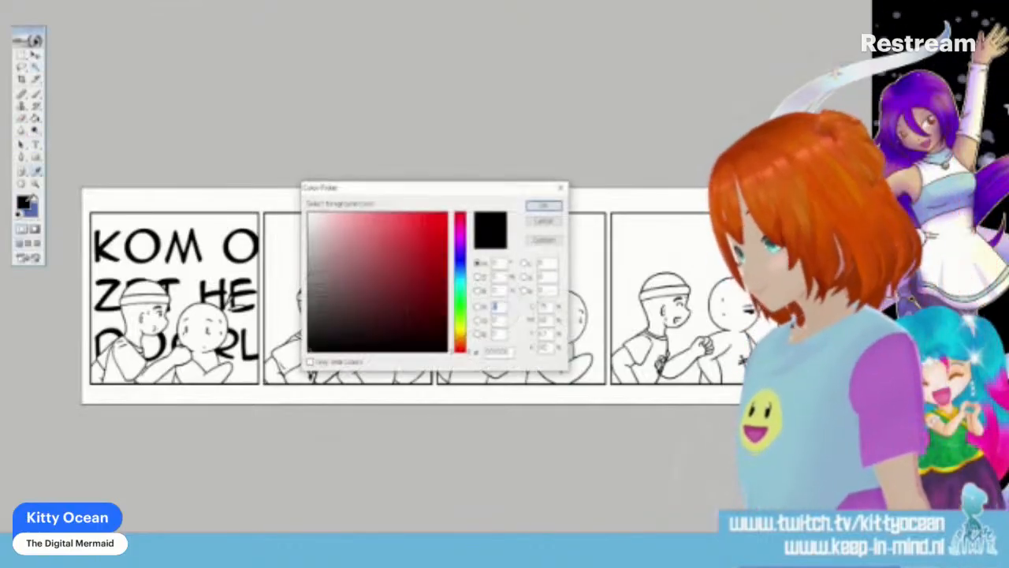
pyautogui.click(464, 338)
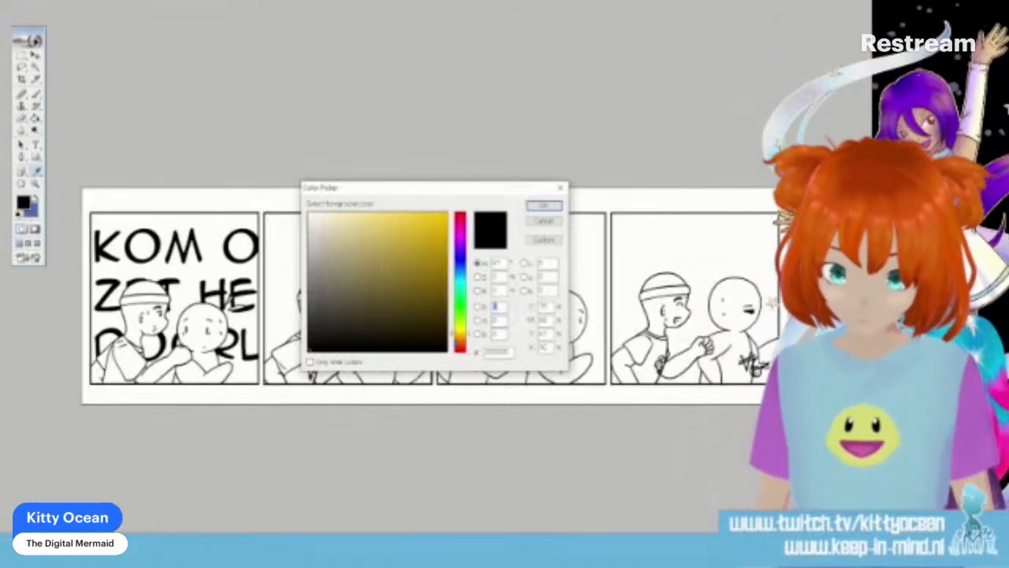
pyautogui.click(460, 340)
pyautogui.click(365, 229)
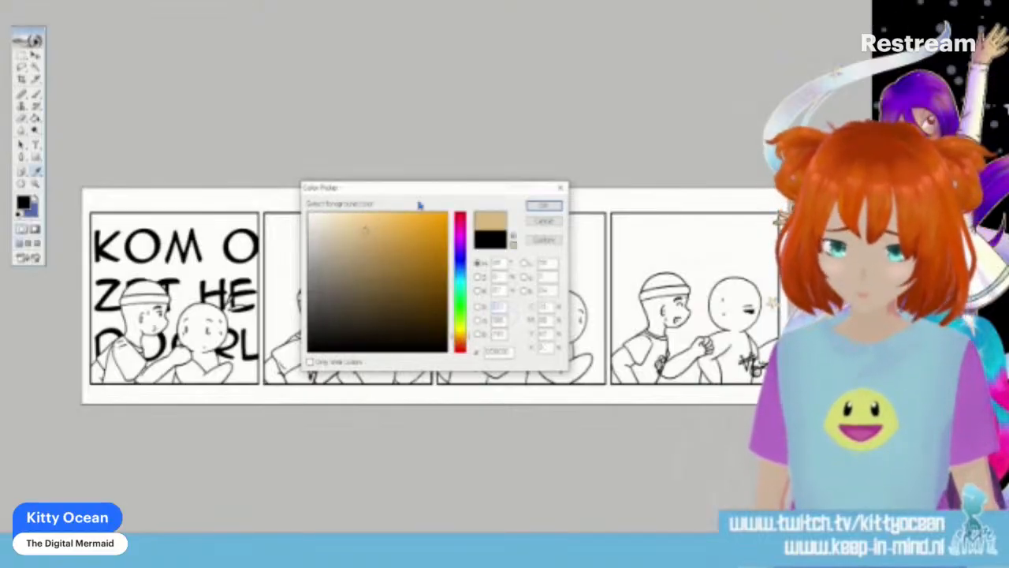
pyautogui.moveTo(437, 194); pyautogui.dragTo(440, 38)
pyautogui.click(355, 68)
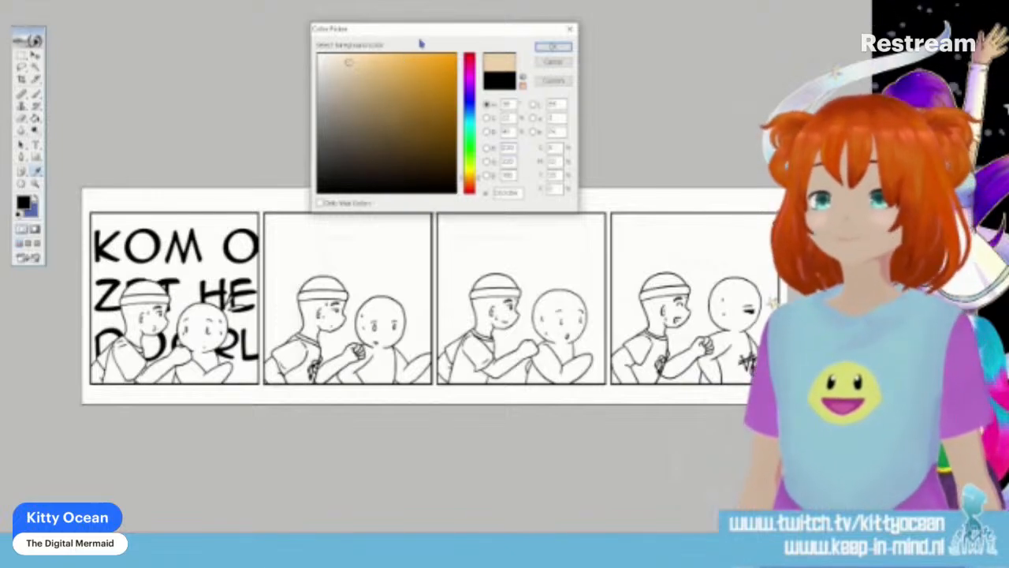
pyautogui.moveTo(427, 34); pyautogui.dragTo(423, 14)
pyautogui.click(544, 28)
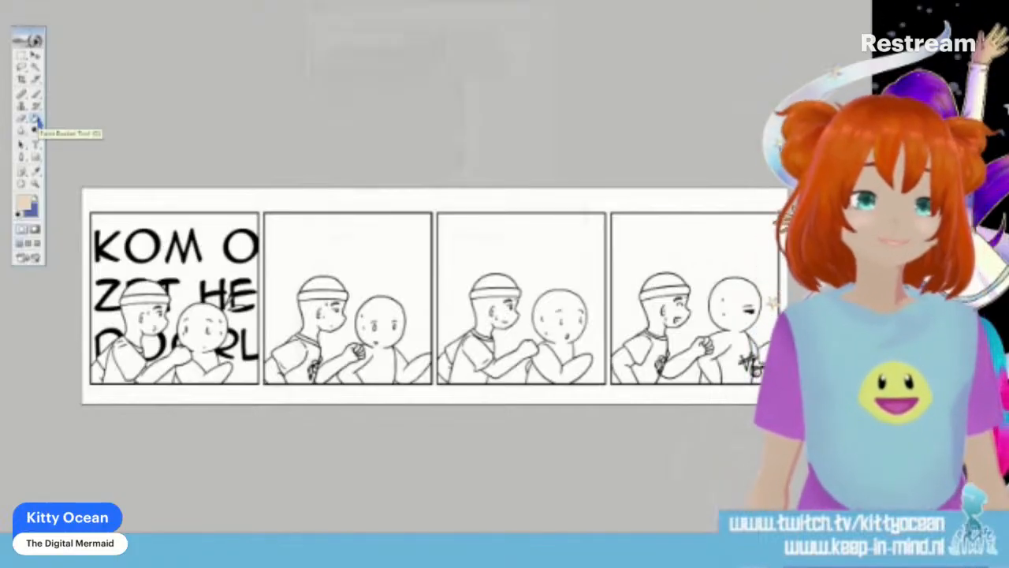
# Step: Try a Paint Bucket fill of the pale beige on the first panel headband figure's face
pyautogui.click(35, 119)
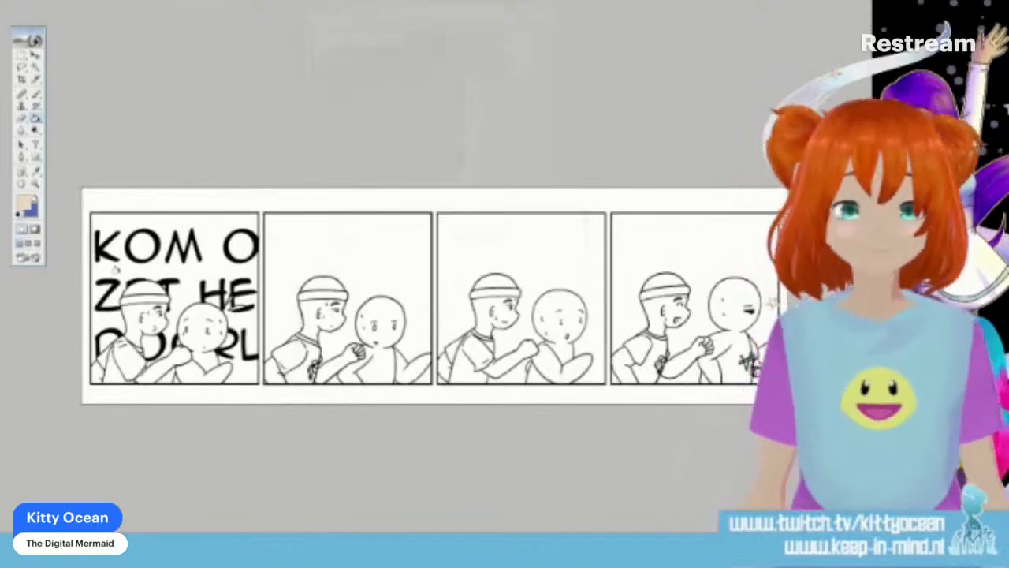
pyautogui.click(138, 314)
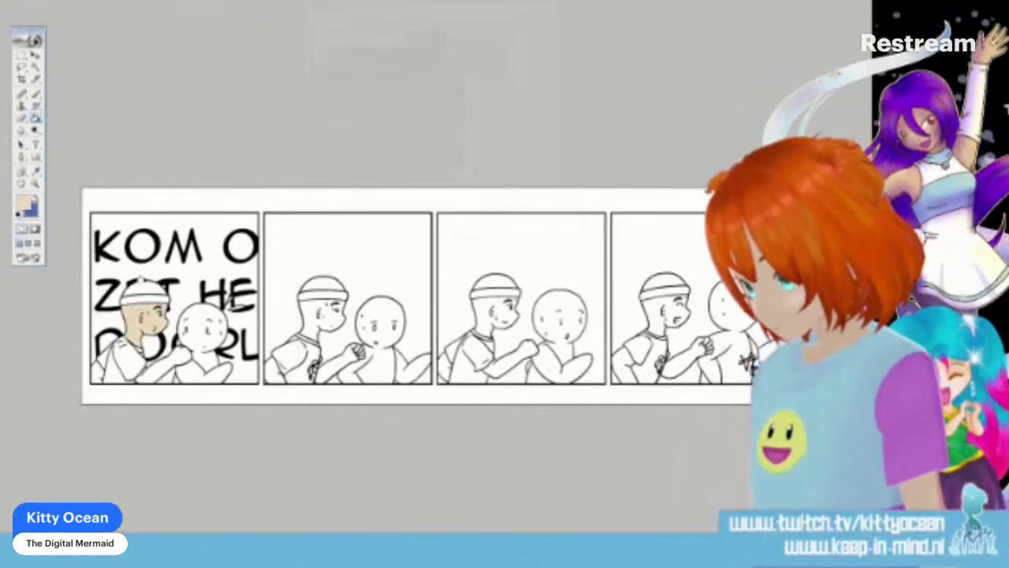
pyautogui.hotkey('ctrl', 'z')
# Step: Shift the foreground to a slightly more muted beige and fill the headband figure's skin in the first two panels
pyautogui.click(25, 203)
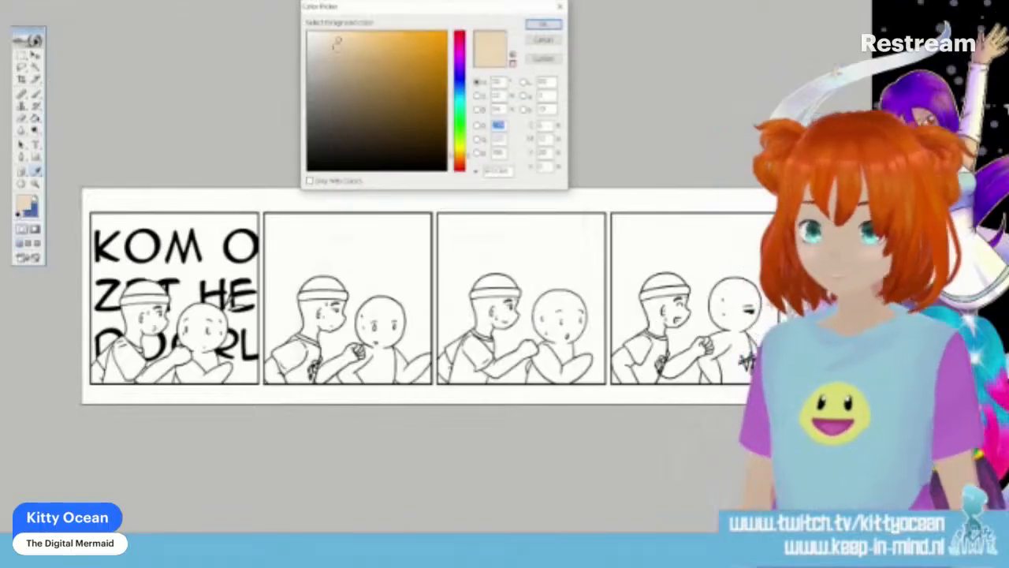
pyautogui.click(338, 44)
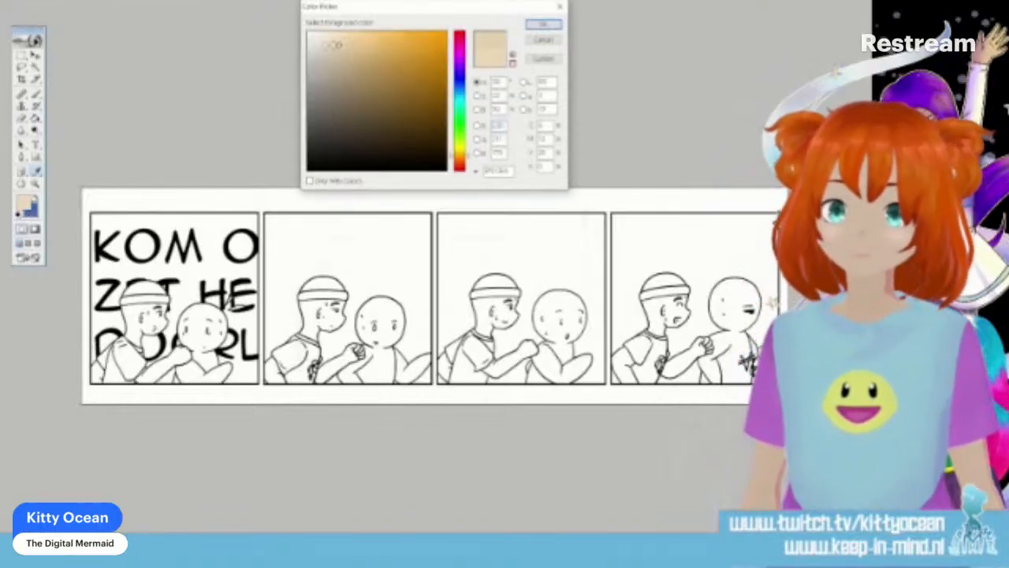
pyautogui.click(526, 25)
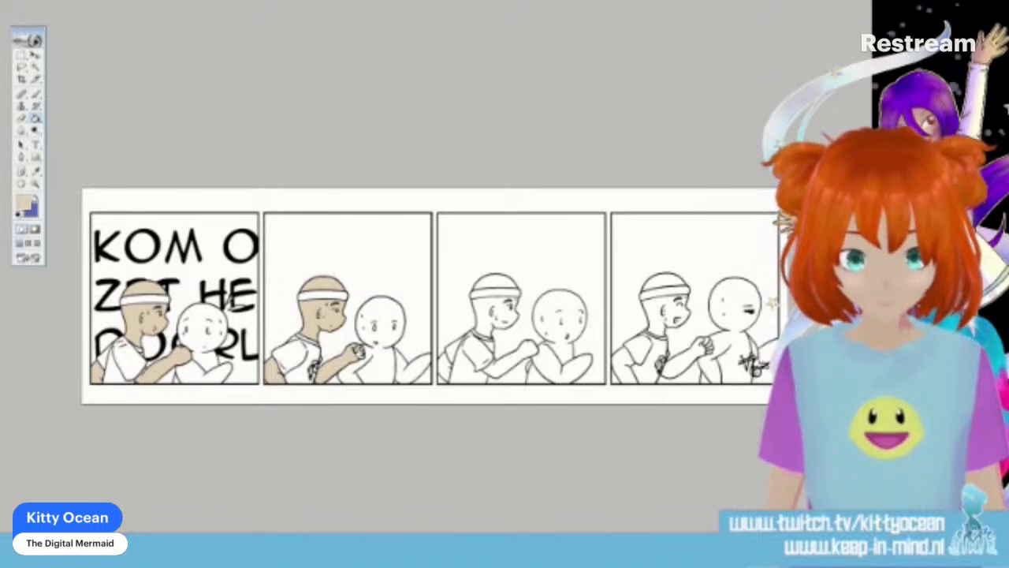
# Step: Fill the headband figure's head, neck, arms and fist with the beige skin tone in the third and fourth panels
pyautogui.click(487, 309)
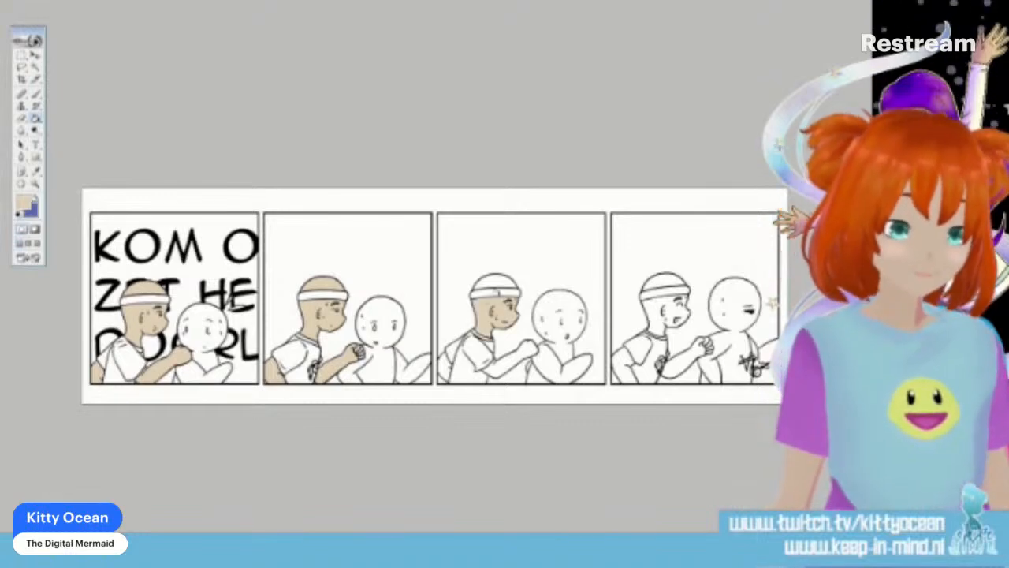
pyautogui.click(495, 364)
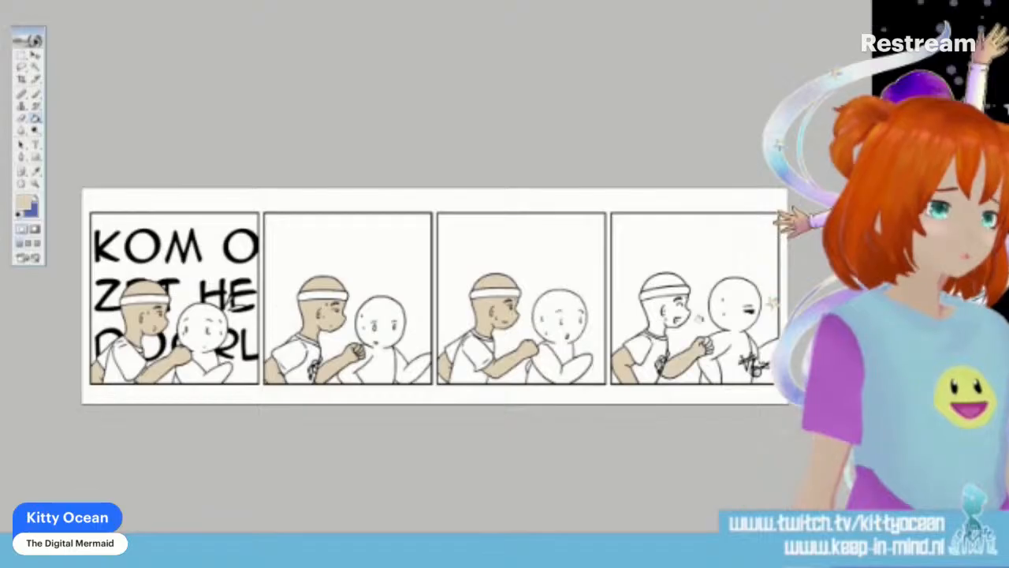
pyautogui.click(655, 278)
pyautogui.click(655, 311)
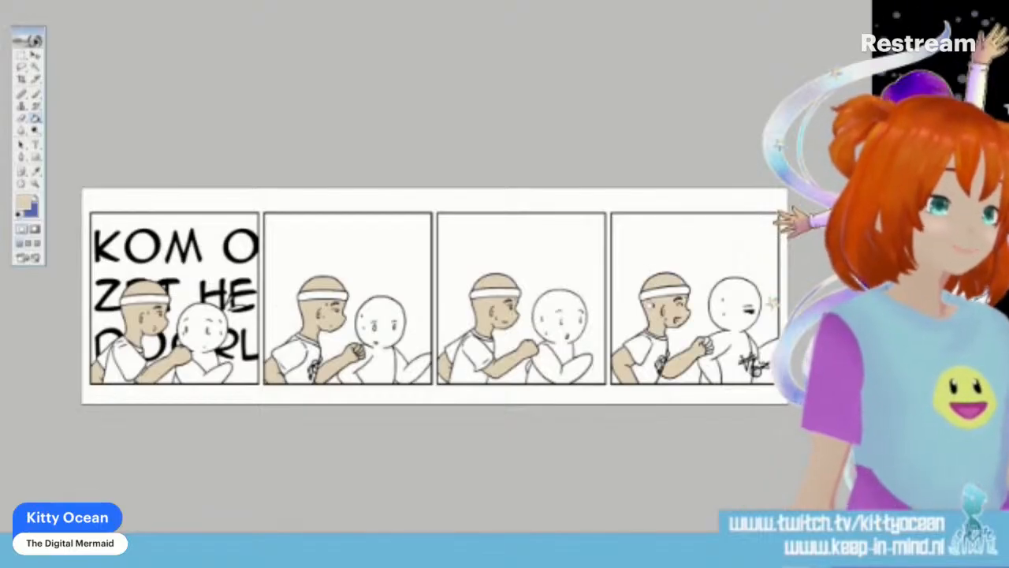
# Step: Set the foreground colour to light grey (C3C3C3) and fill the fourth panel headband figure's T-shirt with it
pyautogui.hotkey('ctrl', '+')
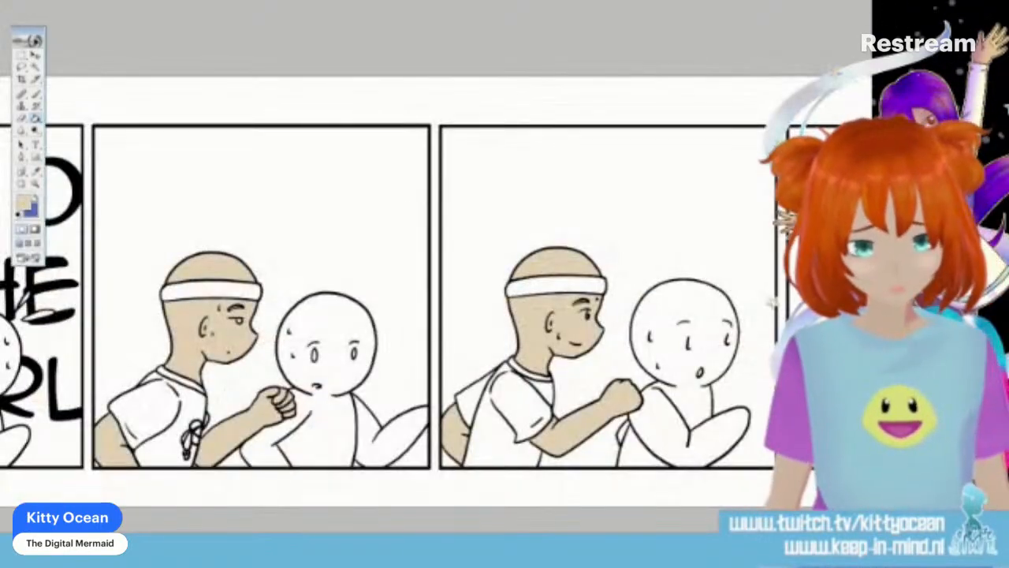
pyautogui.hscroll(5, 710, 378)
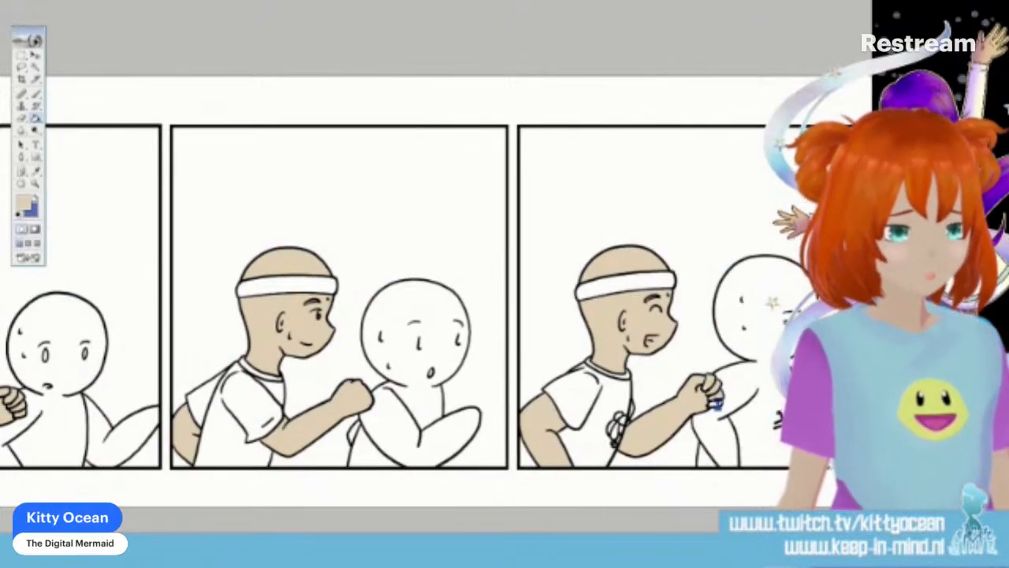
pyautogui.click(25, 204)
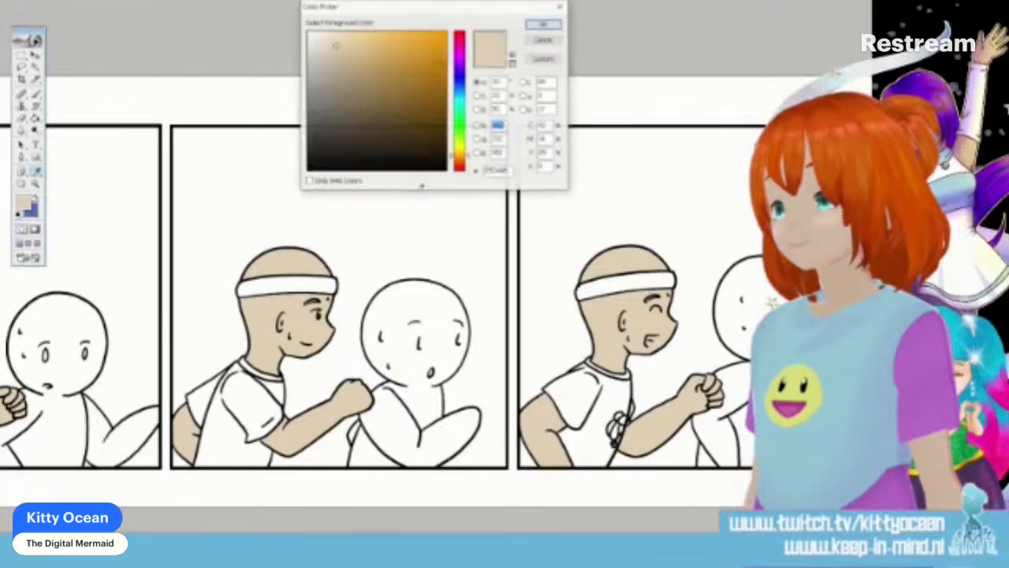
pyautogui.click(310, 45)
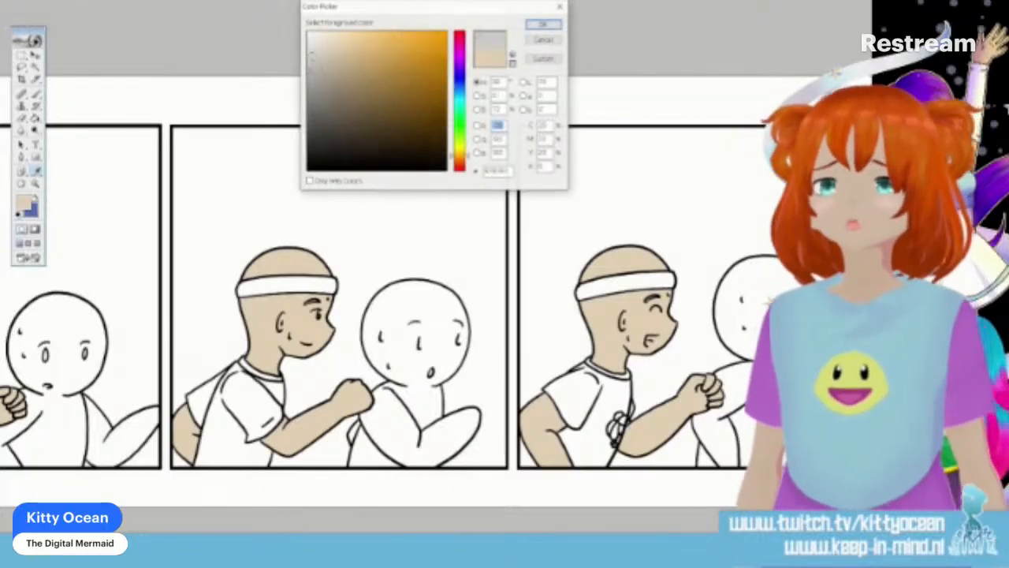
pyautogui.click(544, 24)
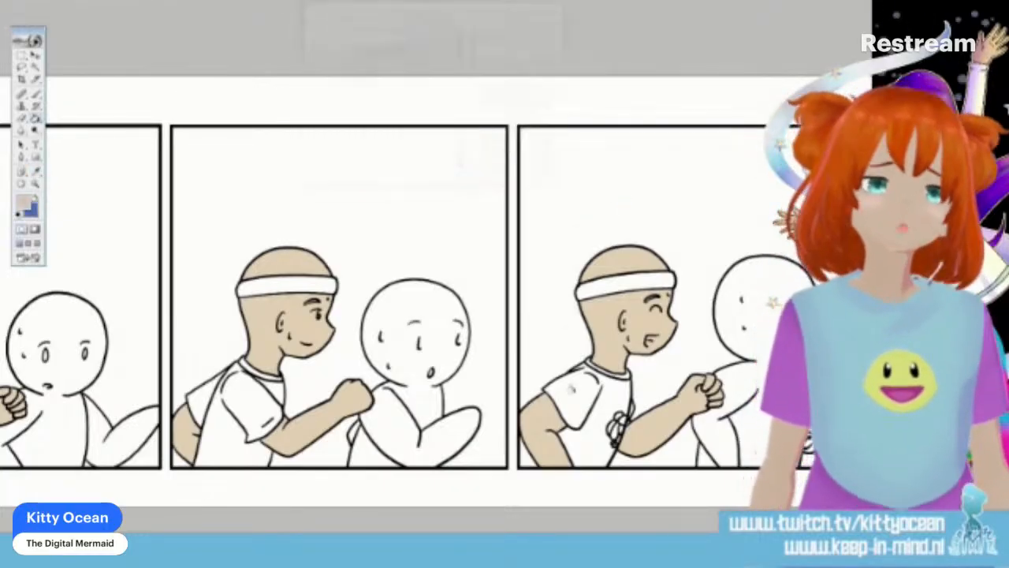
pyautogui.click(576, 389)
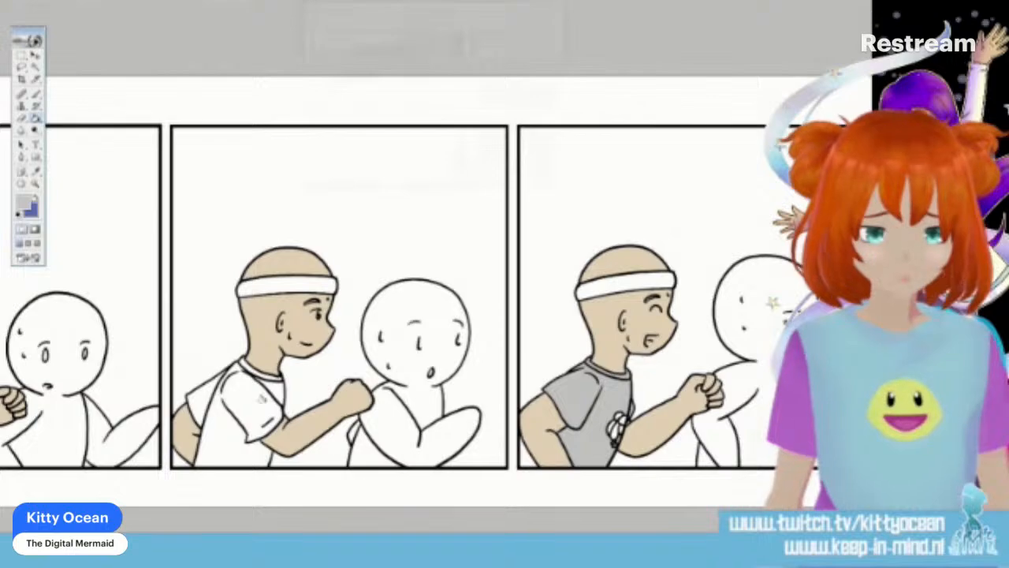
# Step: Fill the third panel headband figure's T-shirt body, sleeve and back section with the light grey
pyautogui.click(272, 388)
pyautogui.click(246, 399)
pyautogui.click(199, 388)
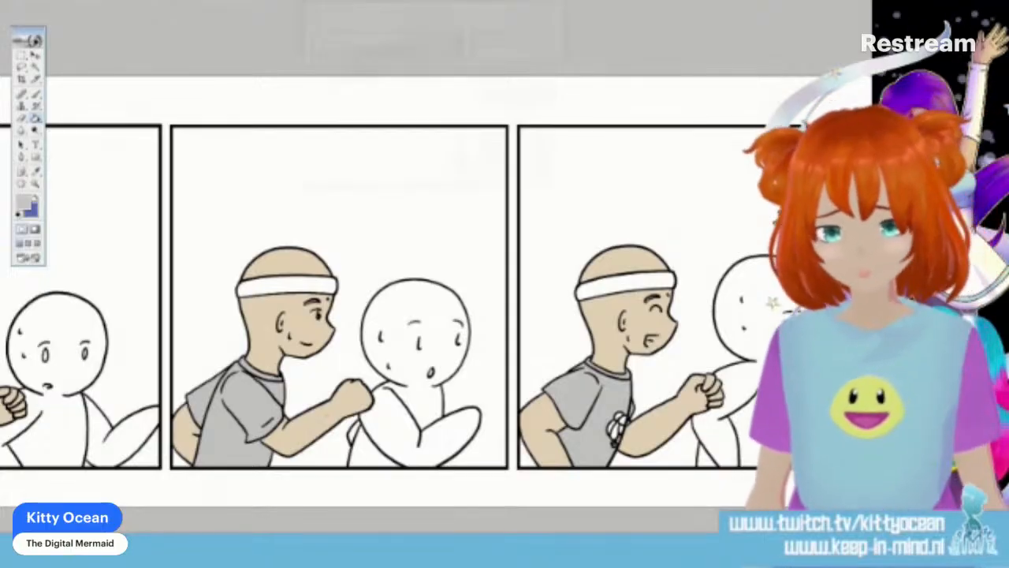
# Step: Fill the headband figure's T-shirts in the second and first panels with the light grey
pyautogui.moveTo(327, 415); pyautogui.dragTo(865, 411)
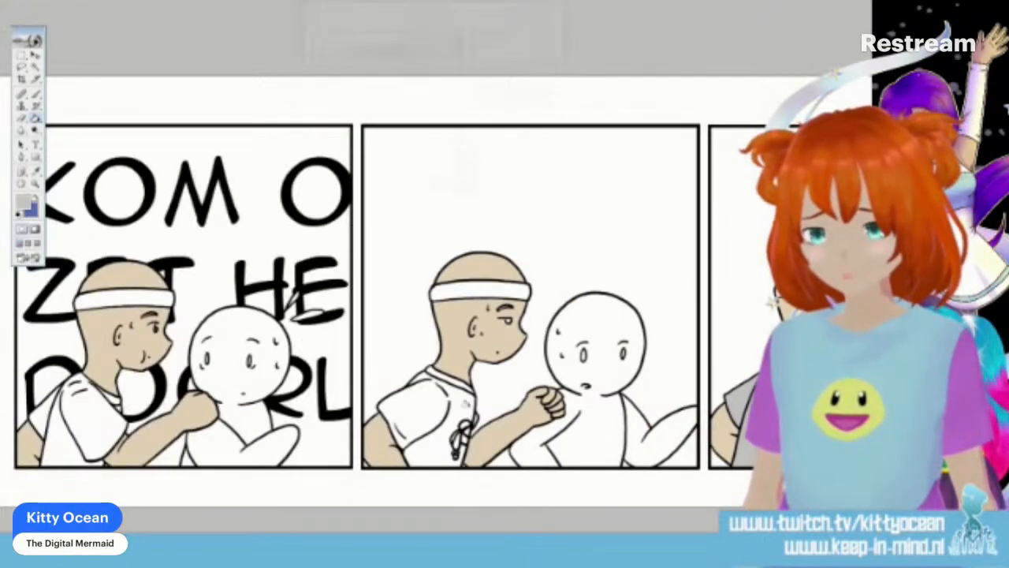
pyautogui.click(418, 407)
pyautogui.click(450, 380)
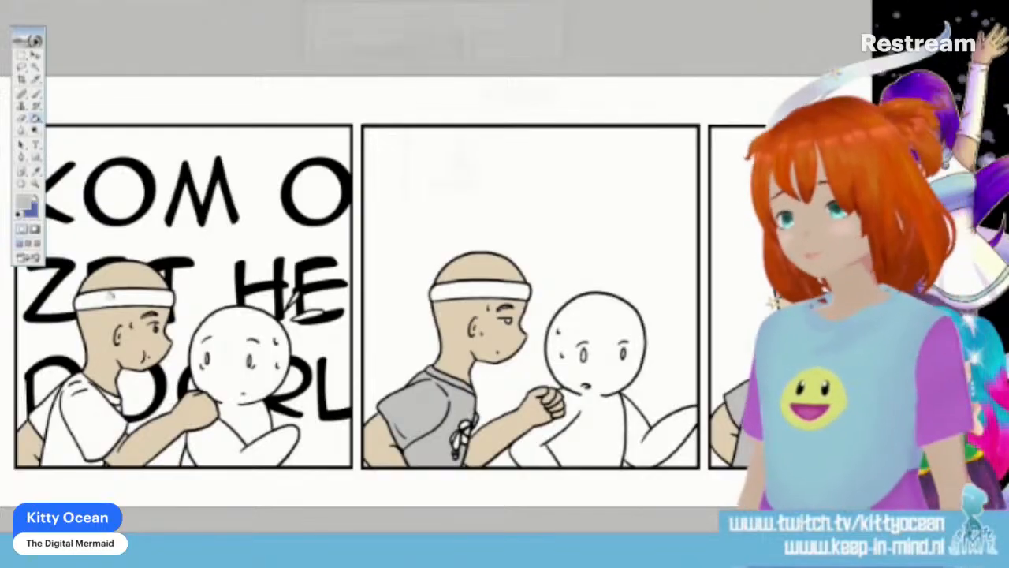
pyautogui.click(100, 398)
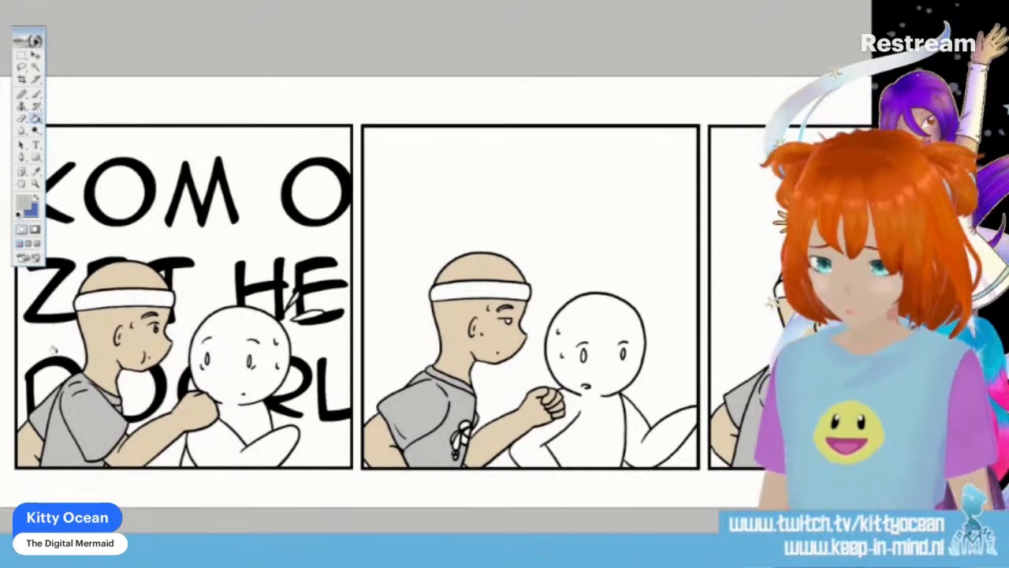
# Step: Set the foreground colour to a warmer light tan
pyautogui.click(26, 203)
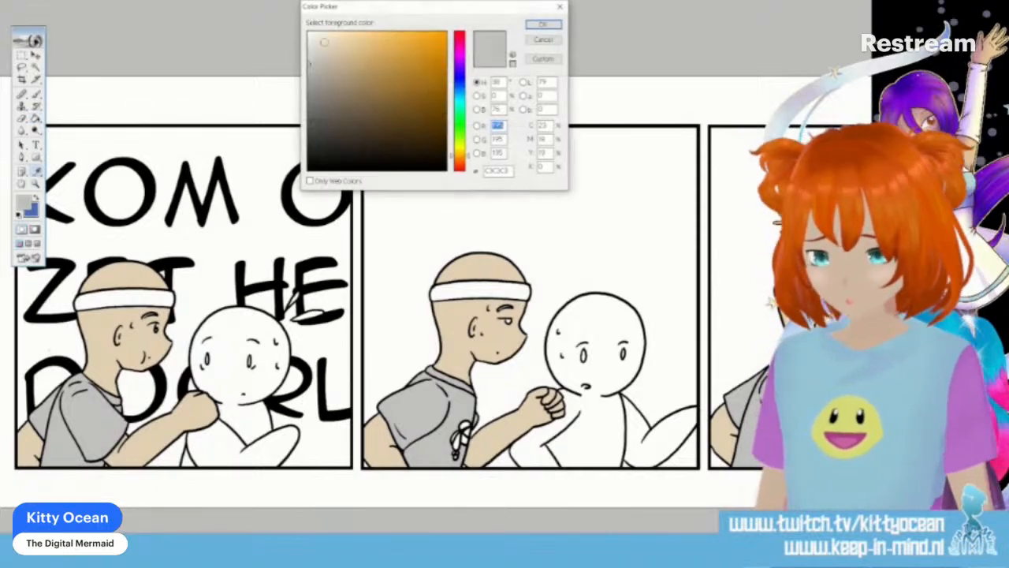
pyautogui.click(543, 25)
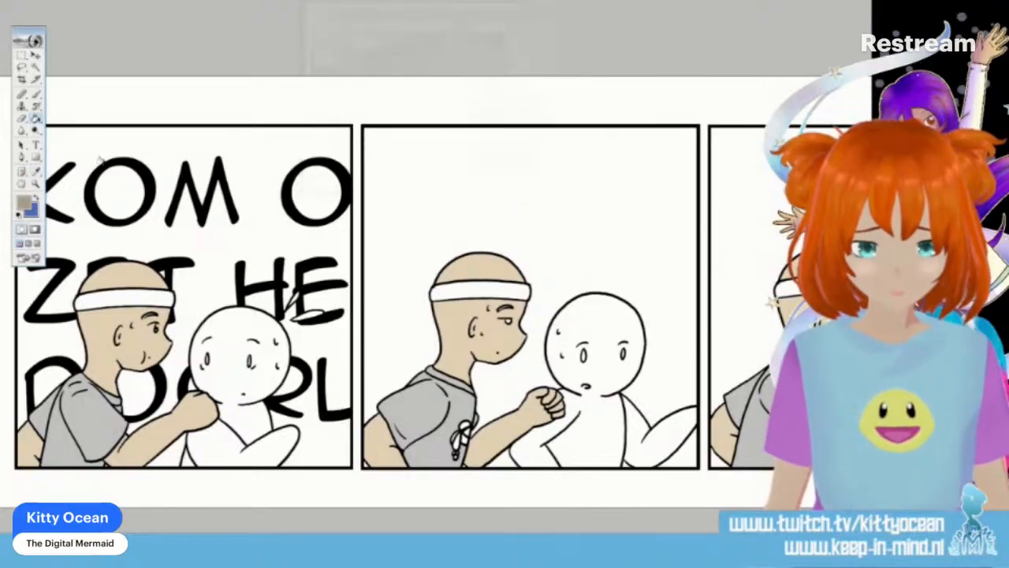
pyautogui.click(26, 203)
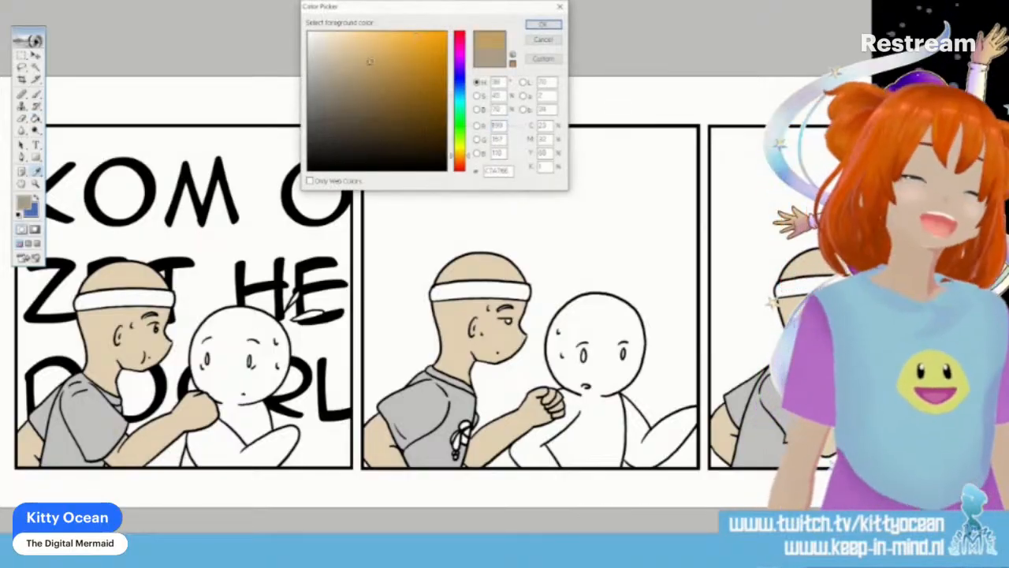
pyautogui.click(345, 47)
pyautogui.click(543, 24)
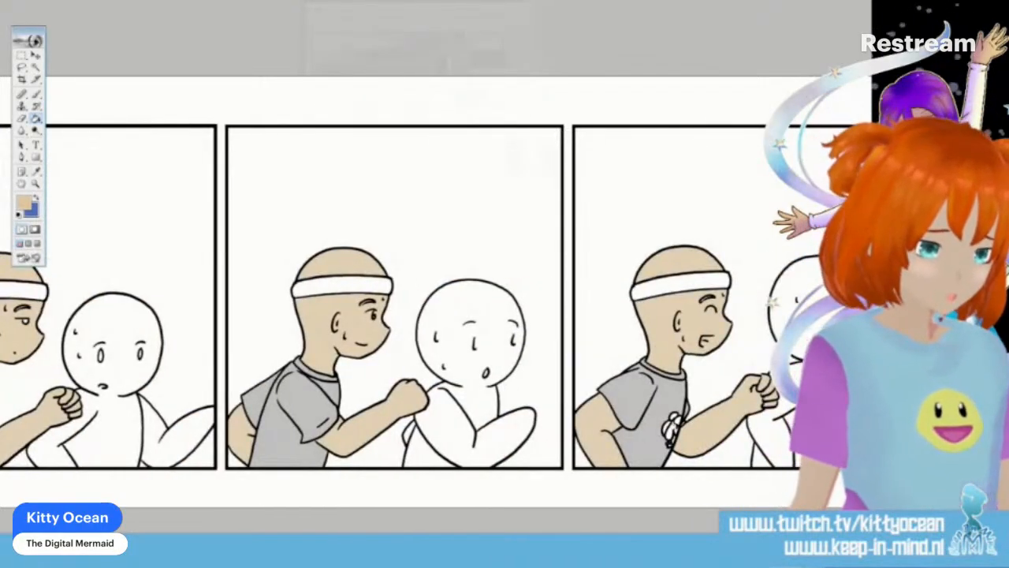
# Step: Set the foreground colour to purple and fill the T-shirt emblems in the fourth and second panels with it
pyautogui.click(26, 201)
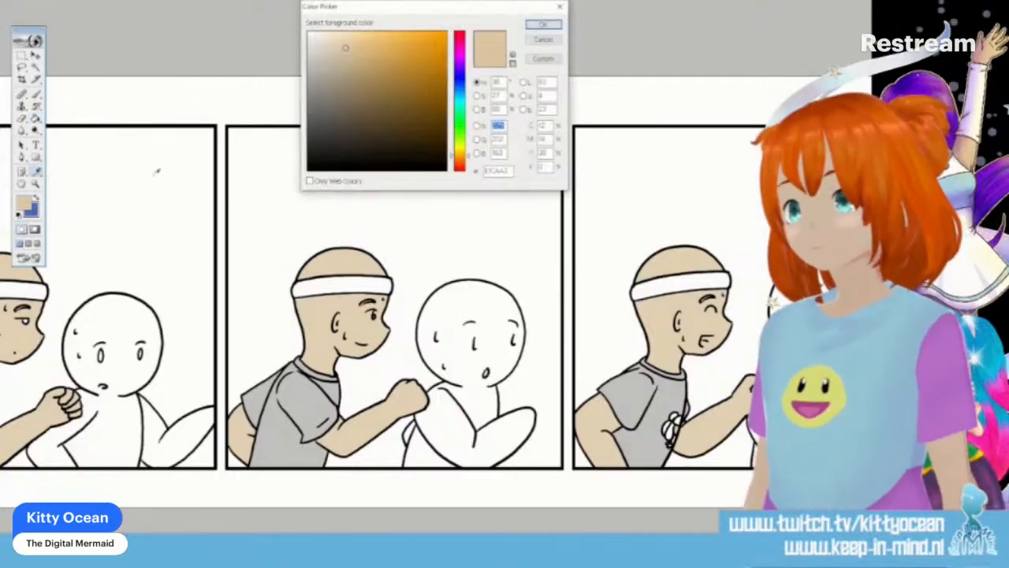
pyautogui.click(460, 59)
pyautogui.click(365, 61)
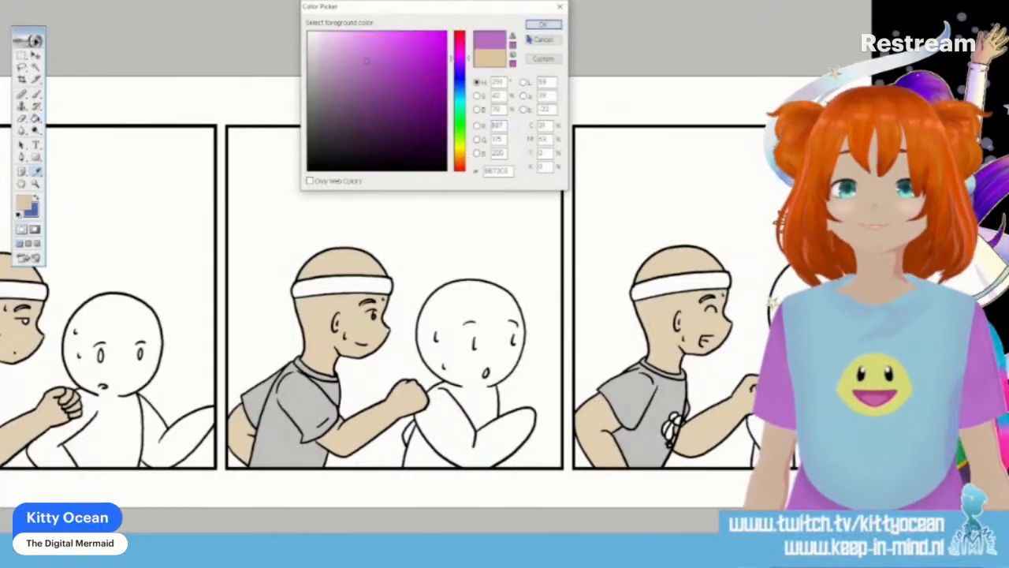
pyautogui.click(543, 24)
pyautogui.moveTo(669, 426); pyautogui.dragTo(670, 430)
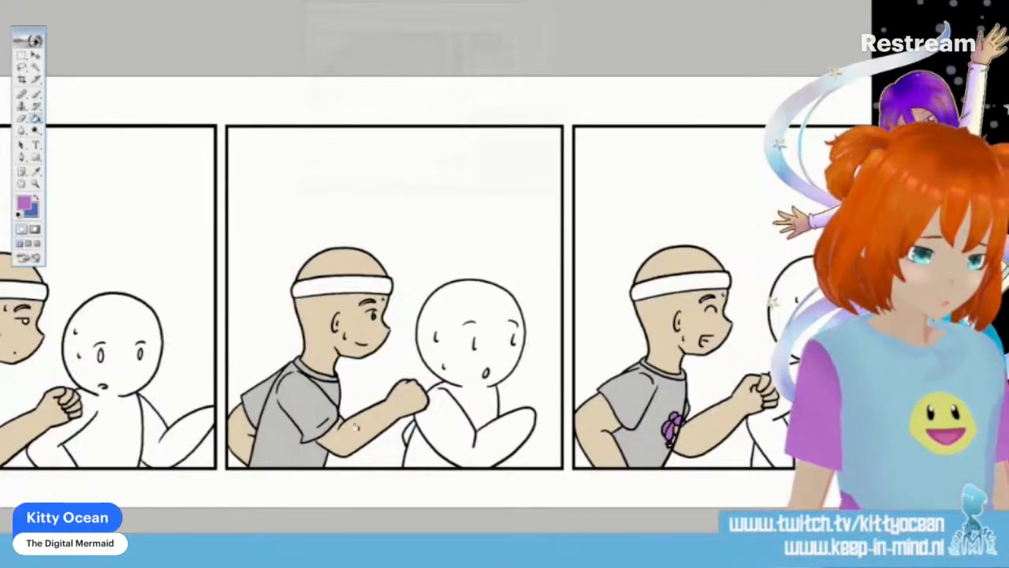
pyautogui.hscroll(-5, 394, 316)
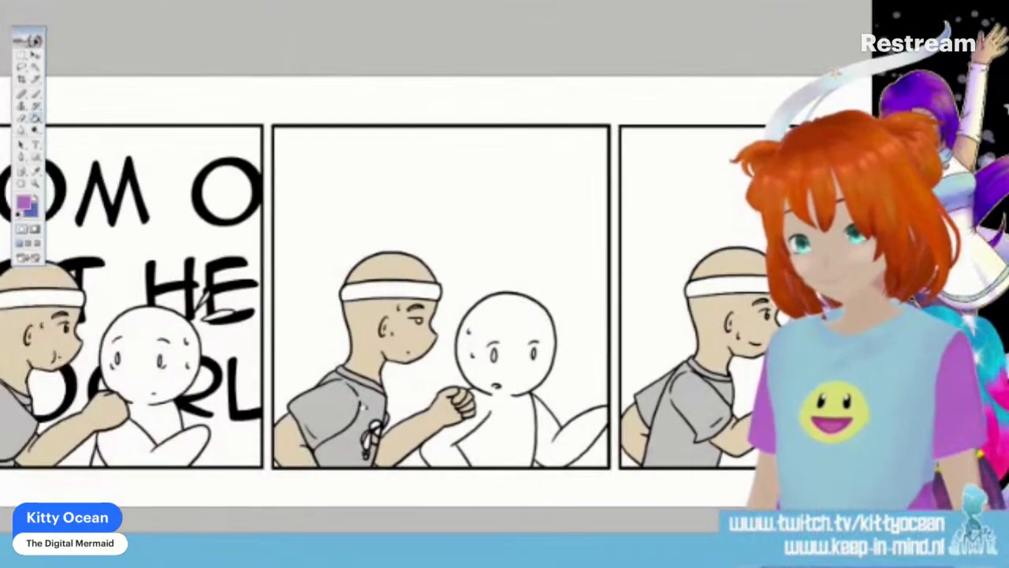
pyautogui.moveTo(371, 428); pyautogui.dragTo(373, 422)
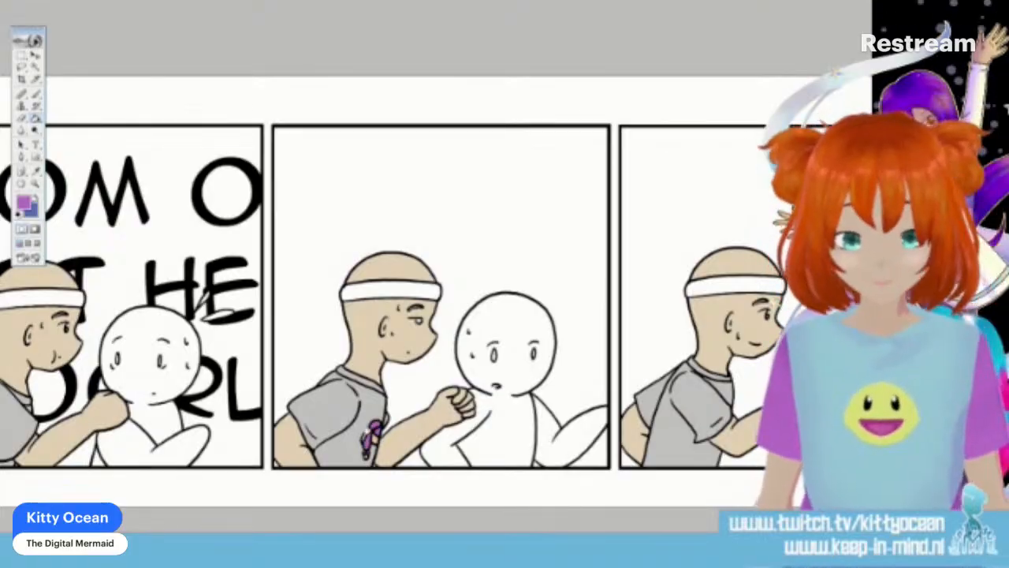
# Step: Paint the remaining white gaps in the second and fourth panel T-shirt emblems purple with the Brush tool
pyautogui.scroll(4, 459, 327)
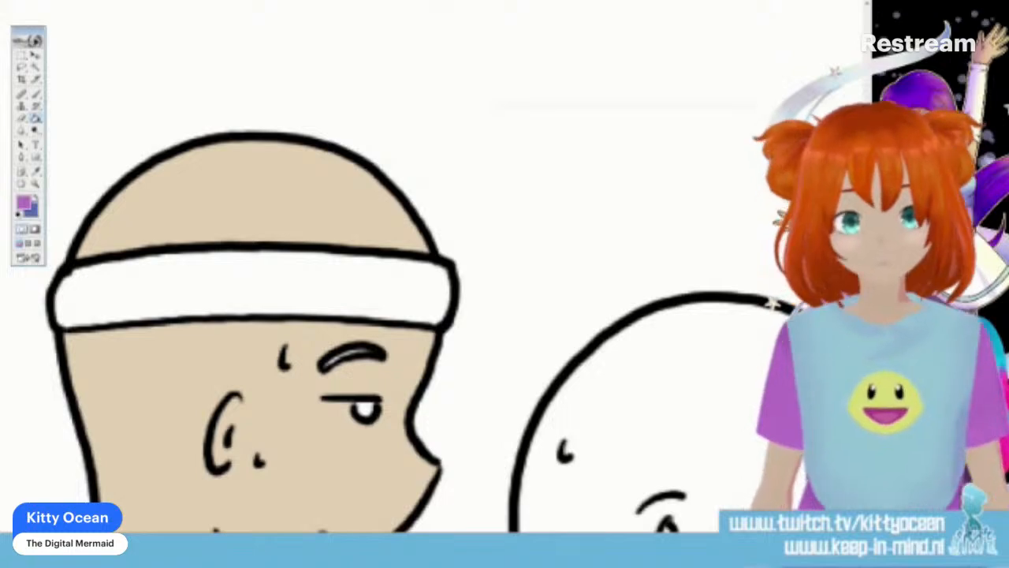
pyautogui.scroll(-5, 355, 276)
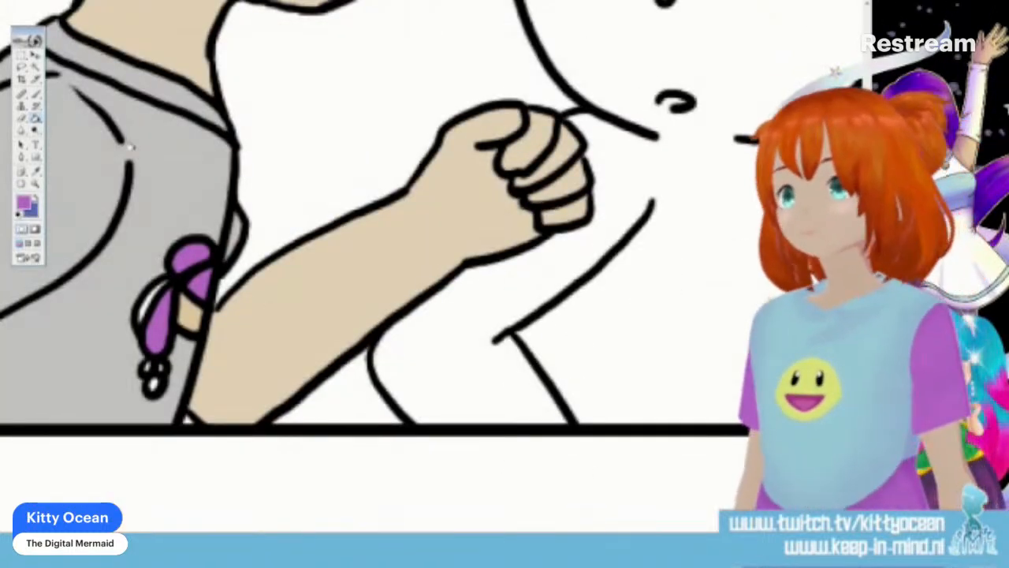
pyautogui.press('b')
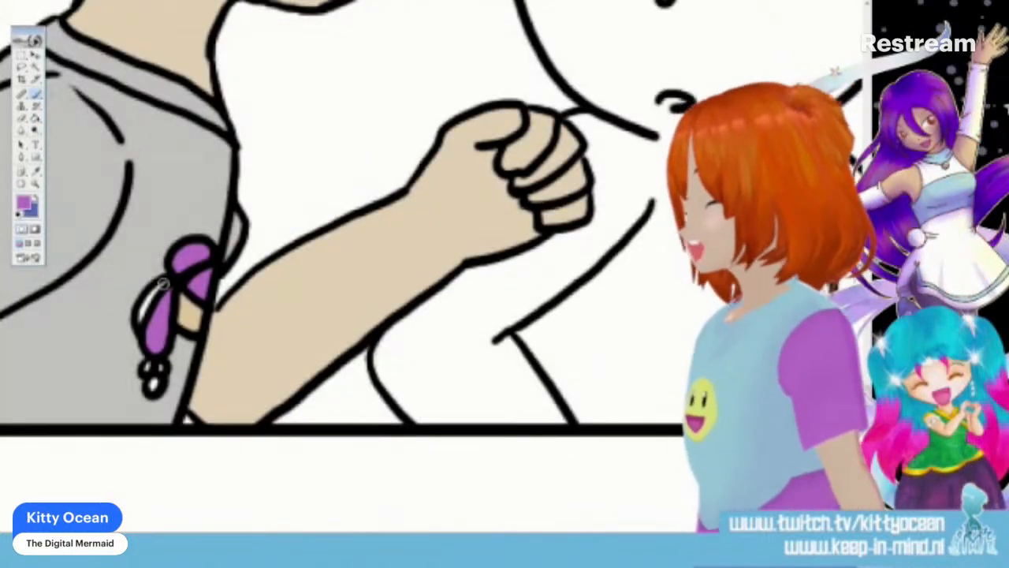
pyautogui.hscroll(10, 354, 213)
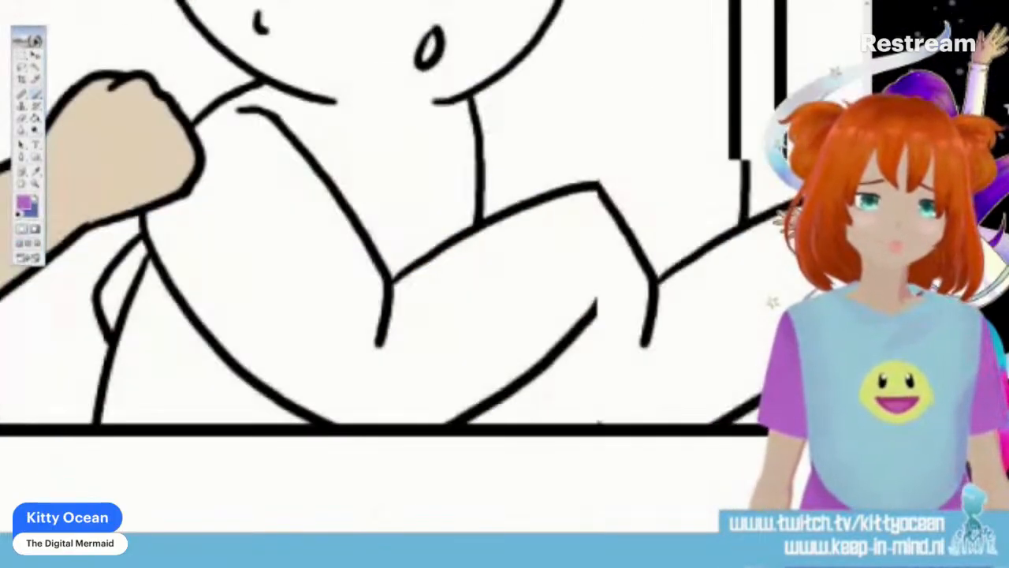
pyautogui.hscroll(-10, 378, 335)
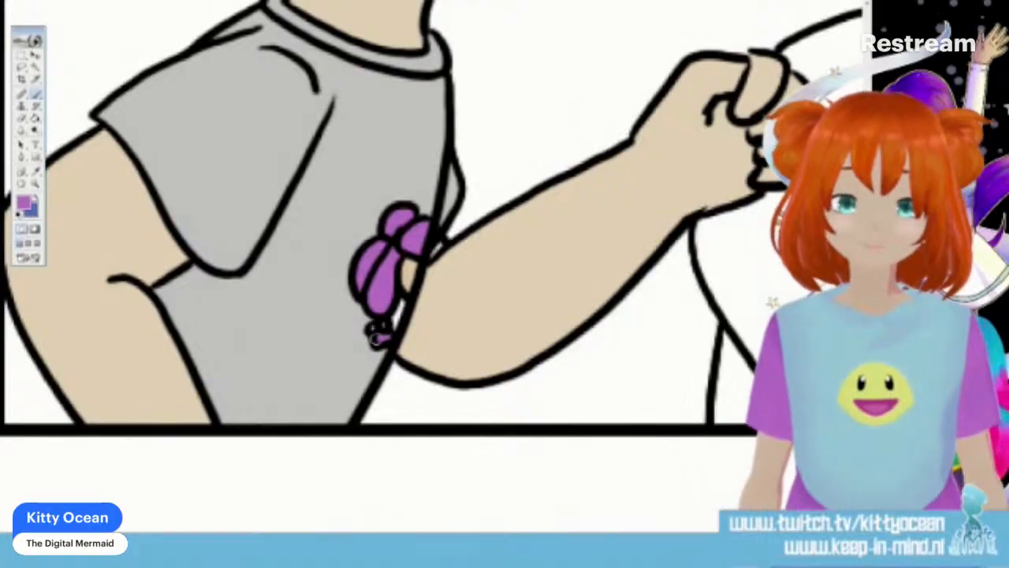
# Step: Set the foreground colour to light yellow and touch up the small details of the T-shirt emblems
pyautogui.click(23, 204)
pyautogui.click(460, 148)
pyautogui.moveTo(357, 37); pyautogui.dragTo(361, 41)
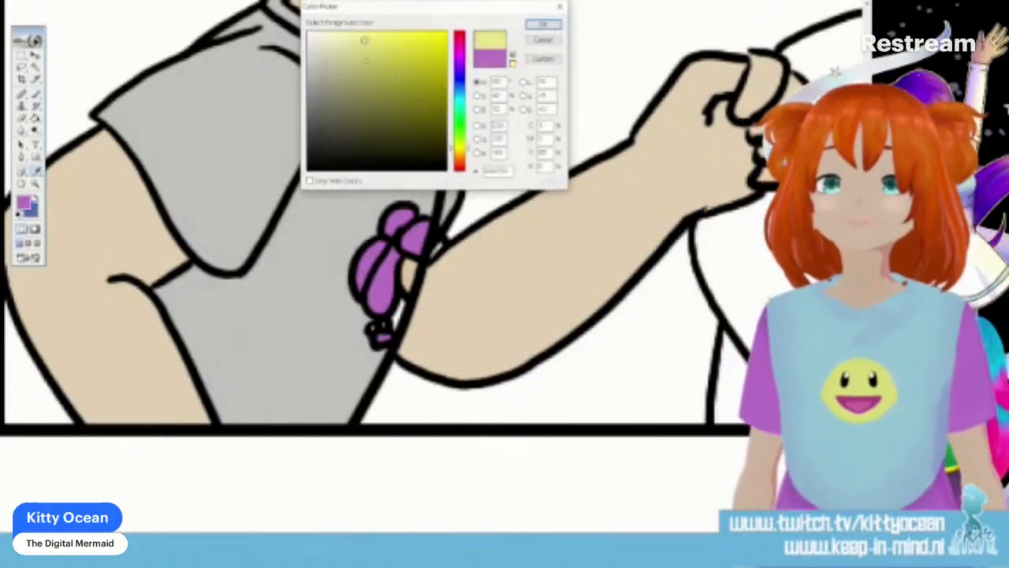
pyautogui.click(550, 26)
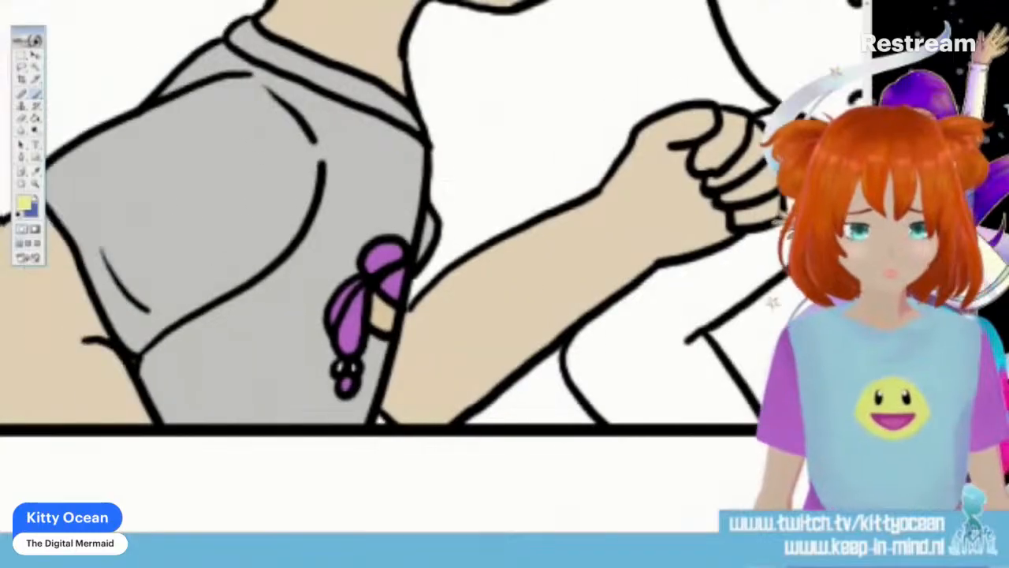
pyautogui.hscroll(-2, 400, 368)
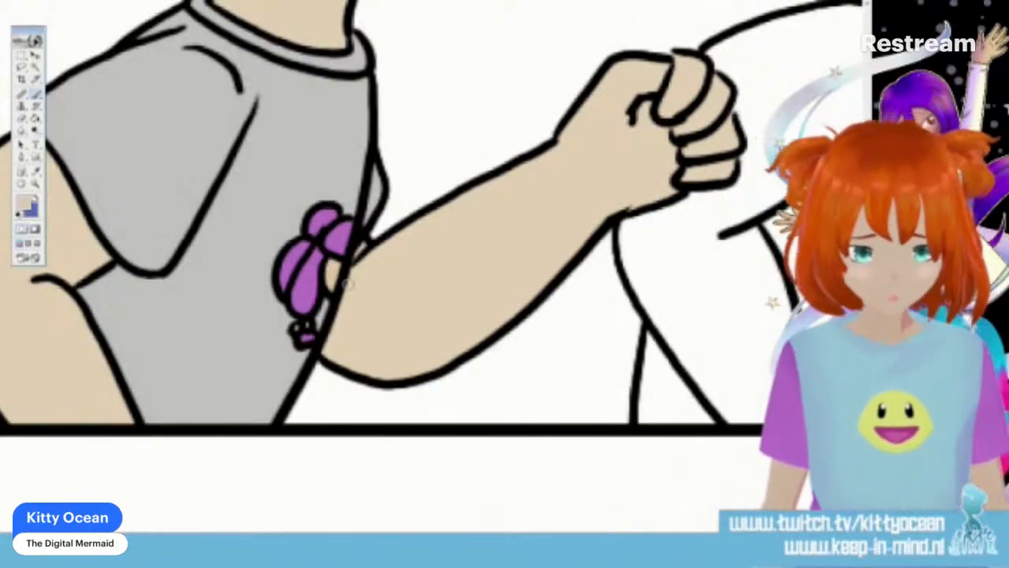
pyautogui.moveTo(347, 284)
pyautogui.mouseDown()
pyautogui.moveTo(55, 284)
pyautogui.moveTo(182, 284)
pyautogui.mouseUp()
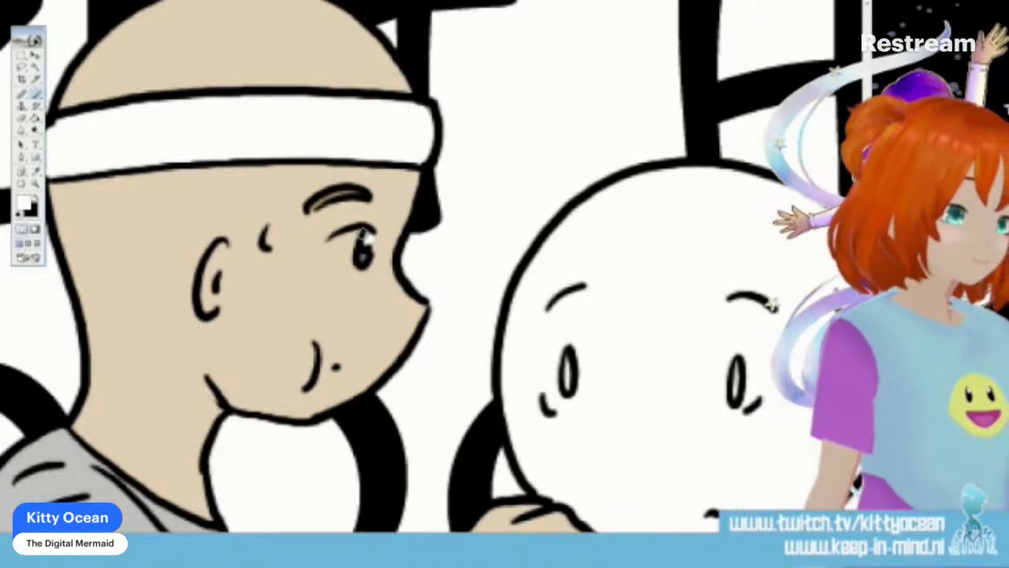
# Step: Select the headband figure's white headbands across the panels with the Magic Wand
pyautogui.hotkey('ctrl', '0')
pyautogui.hotkey('ctrl', '-')
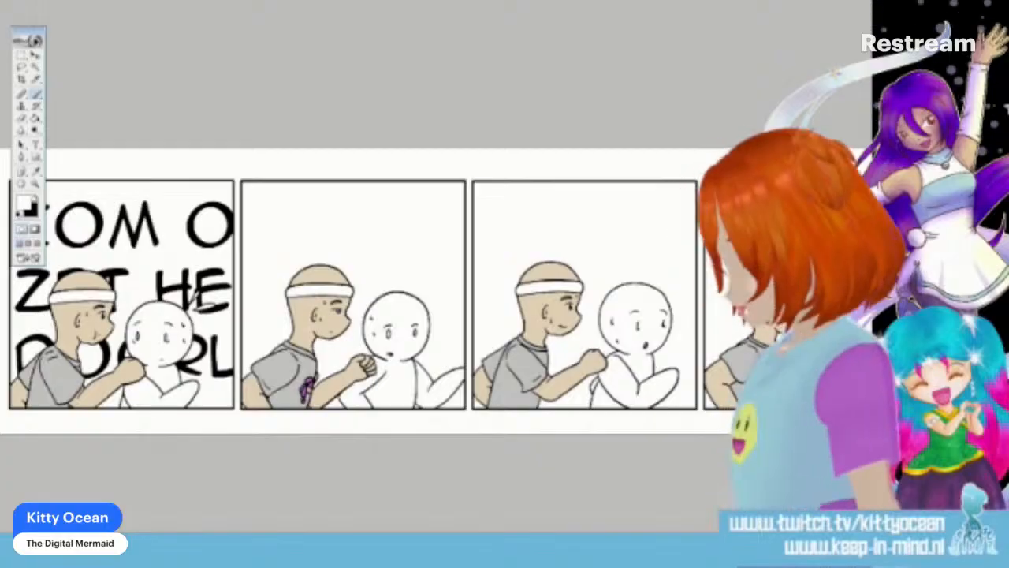
pyautogui.click(34, 69)
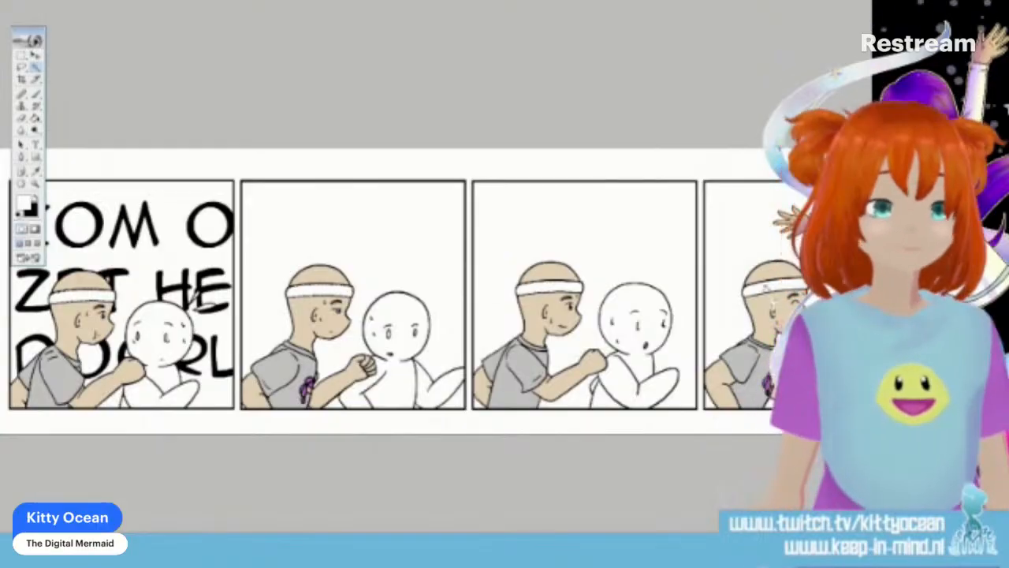
# Step: Set up the Brush tool with a large soft round tip and Shape Dynamics turned off
pyautogui.press('b')
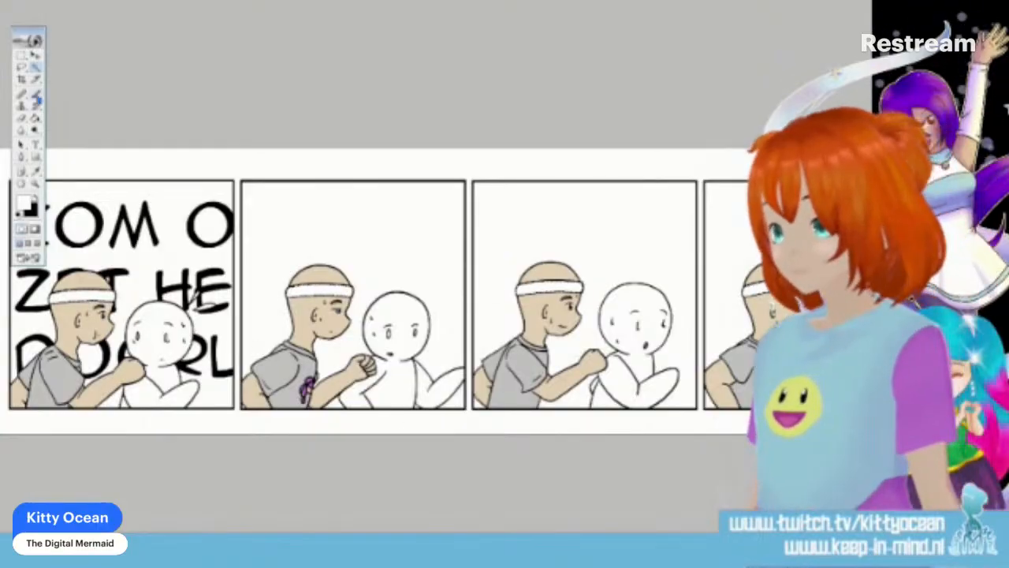
pyautogui.click(503, 2)
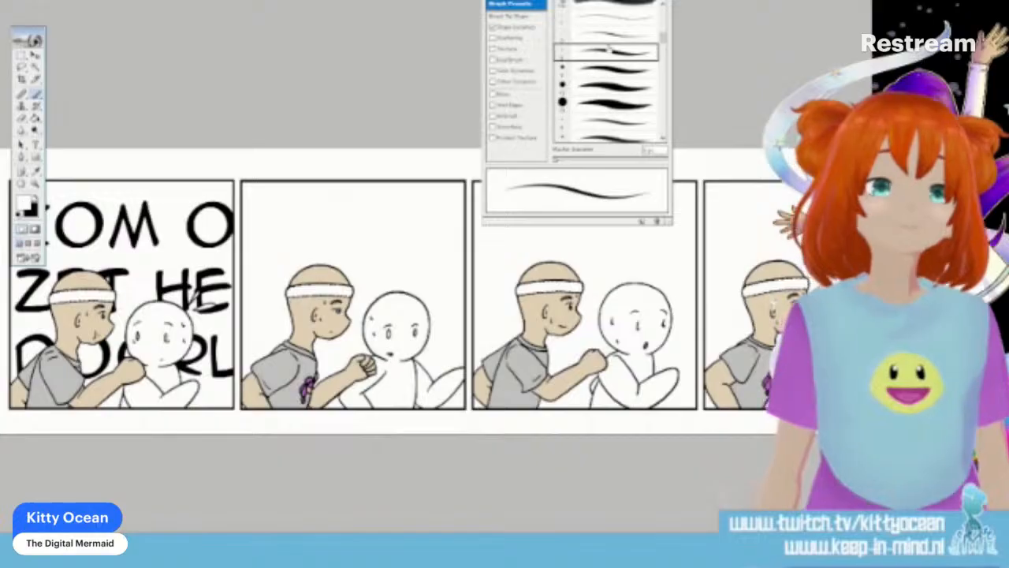
pyautogui.click(621, 138)
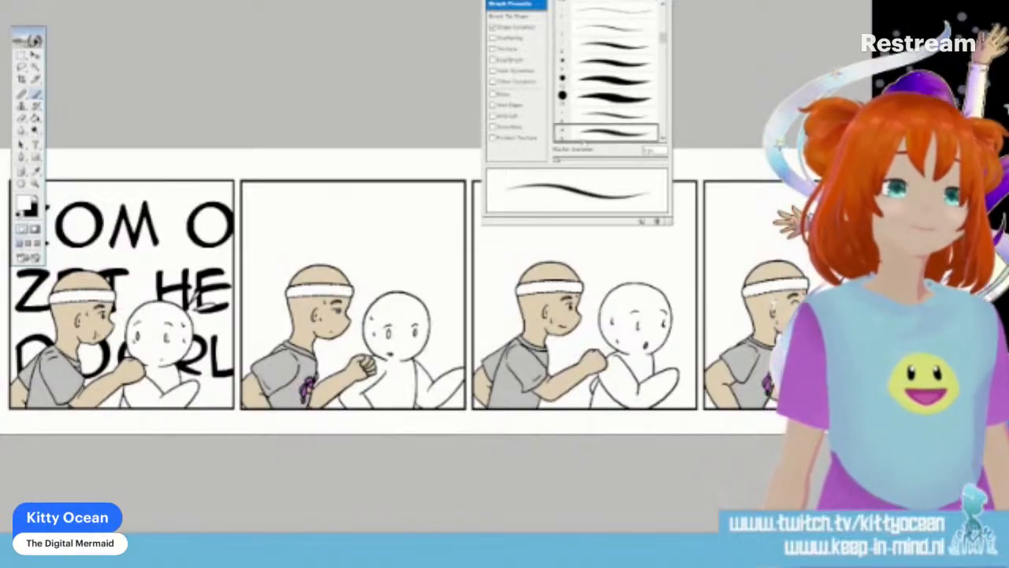
pyautogui.click(493, 30)
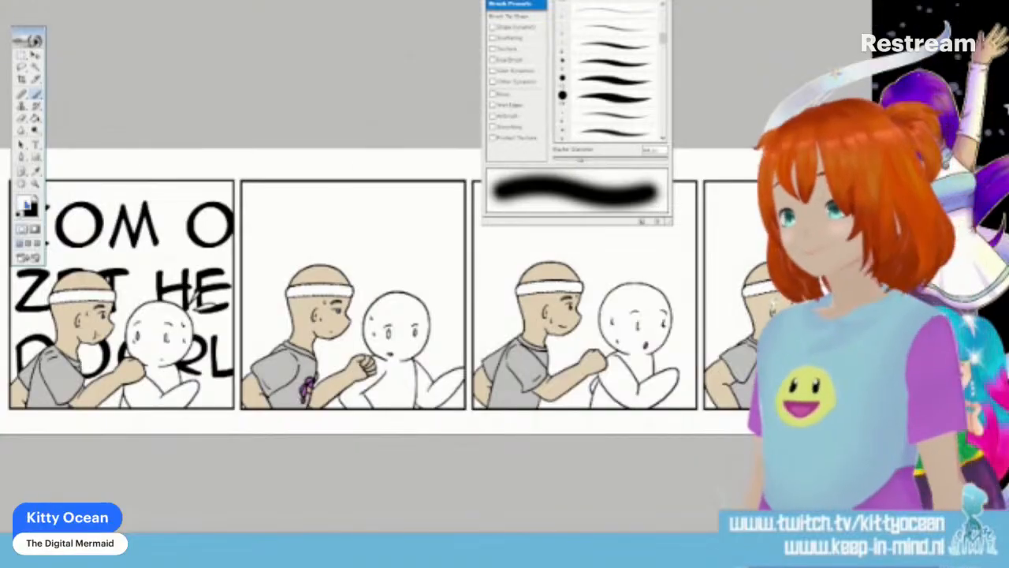
# Step: Set the foreground colour to a muted grey-blue and softly shade the selected headbands with it
pyautogui.click(25, 202)
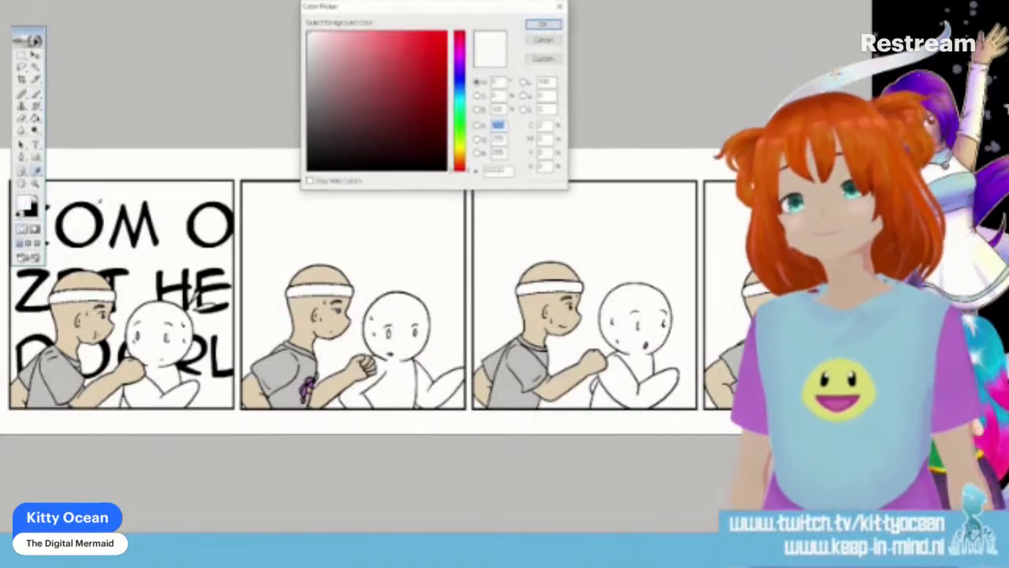
pyautogui.click(460, 99)
pyautogui.click(339, 61)
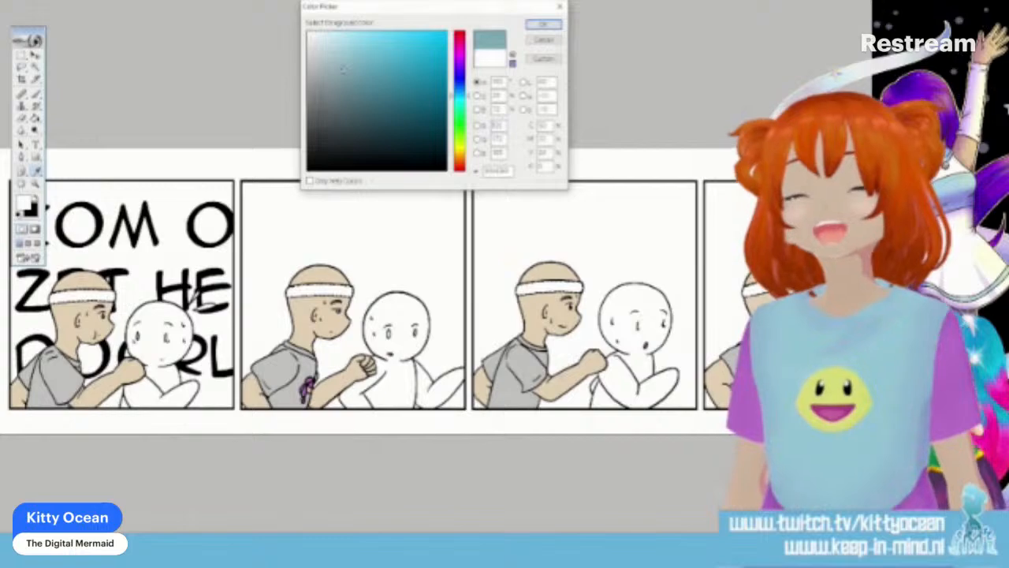
pyautogui.click(543, 25)
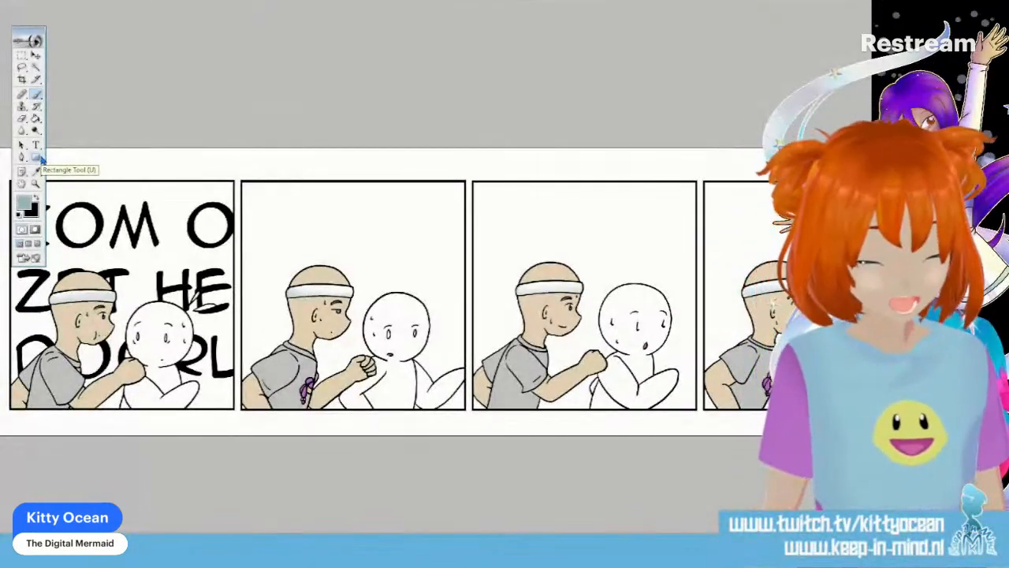
# Step: Shade the headband figure's skin and T-shirts across the panels with the Burn tool and a soft round brush
pyautogui.click(35, 131)
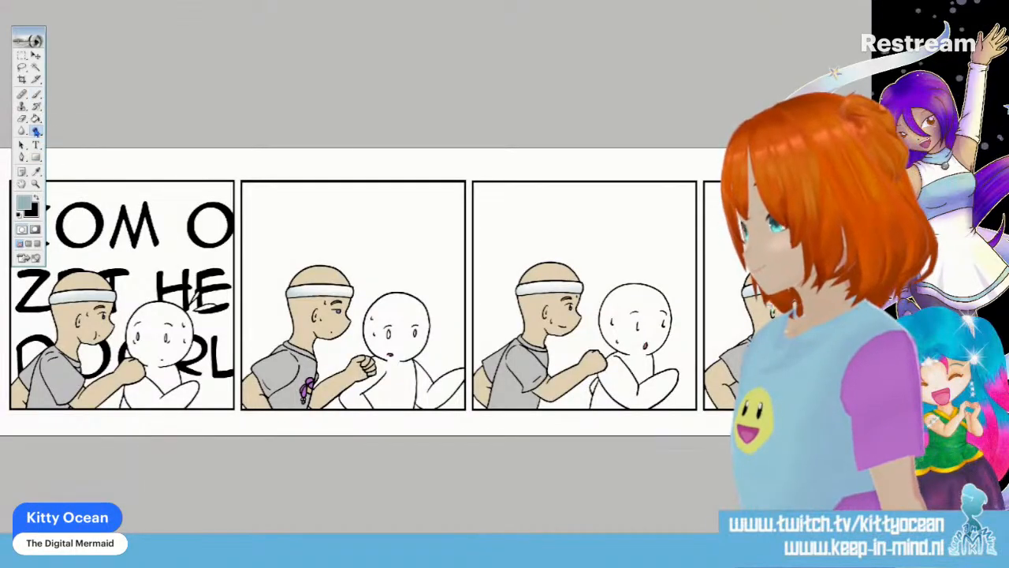
pyautogui.click(501, 2)
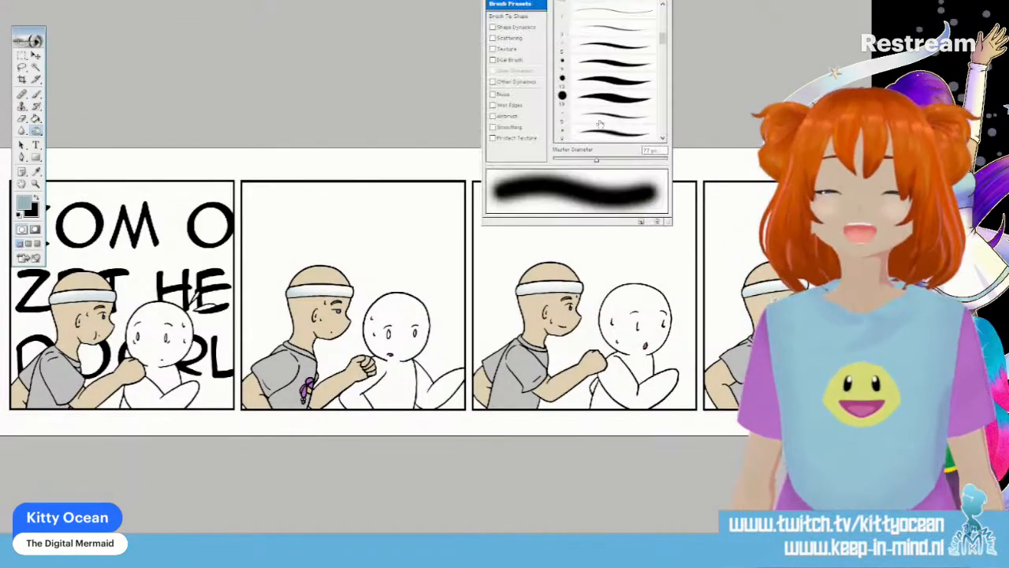
pyautogui.click(70, 272)
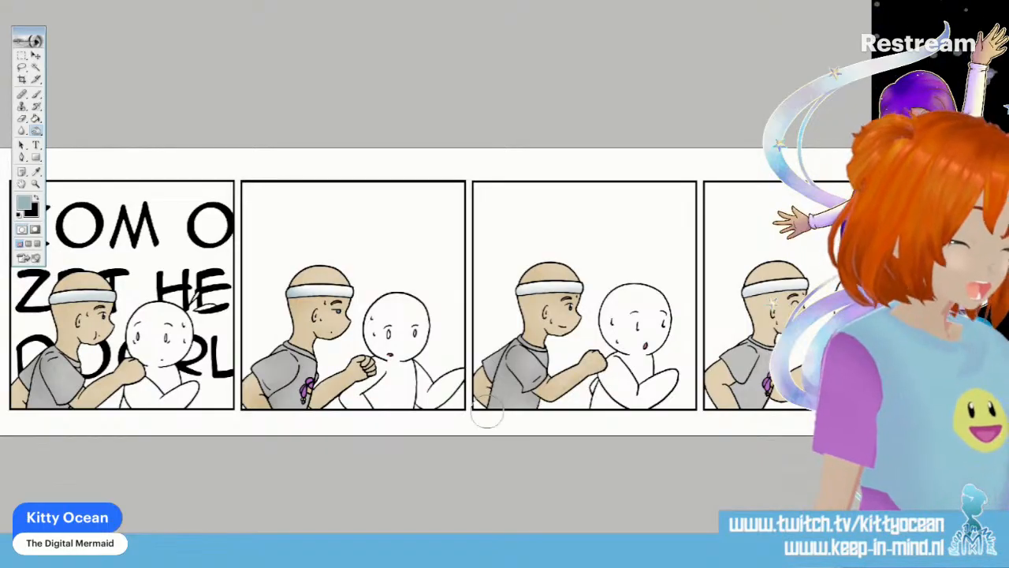
pyautogui.hscroll(2, 504, 292)
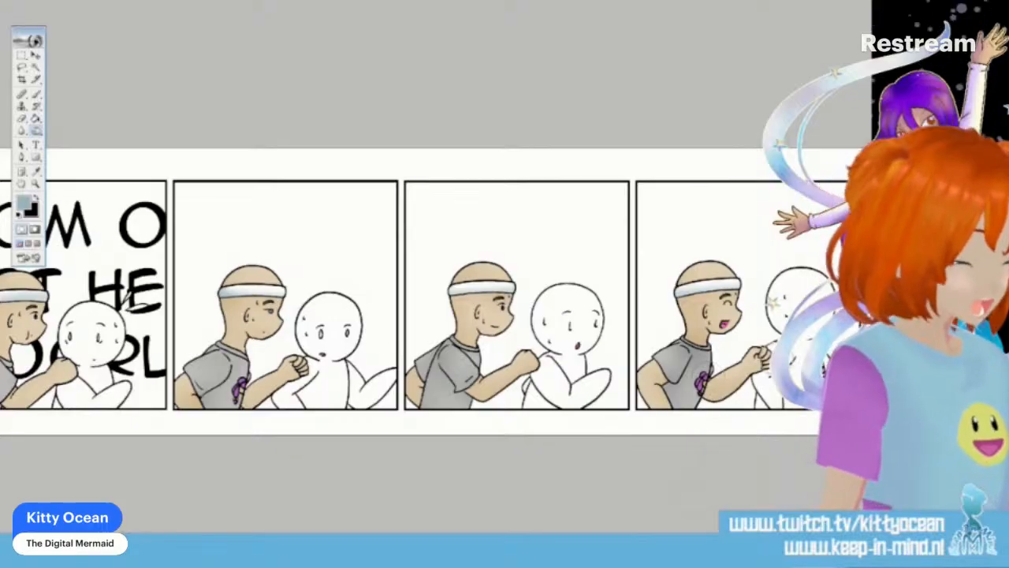
# Step: Lighten the bald character's skin across the panels with the Dodge tool, using a resized soft brush
pyautogui.click(35, 130)
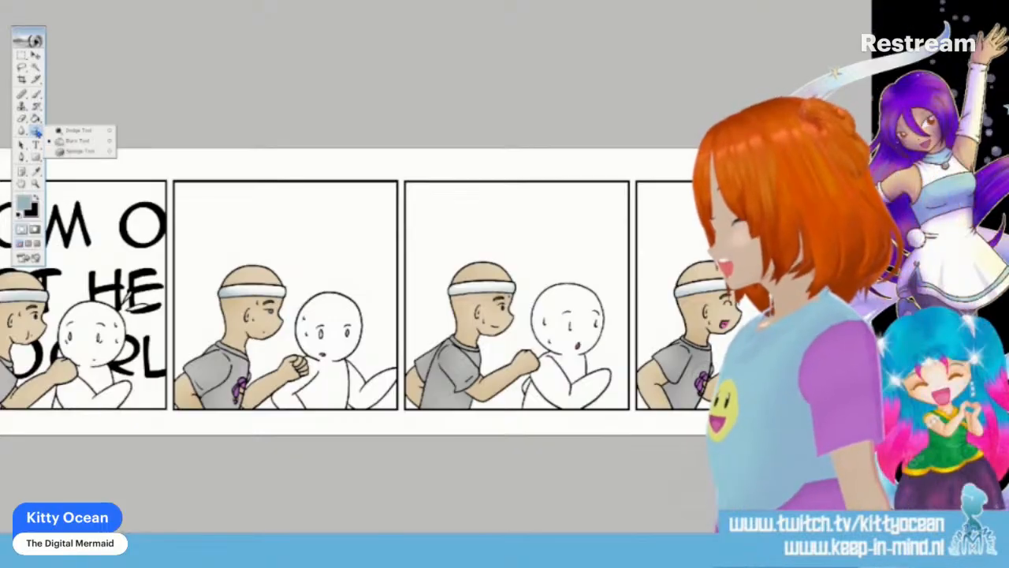
pyautogui.click(82, 134)
pyautogui.press('F5')
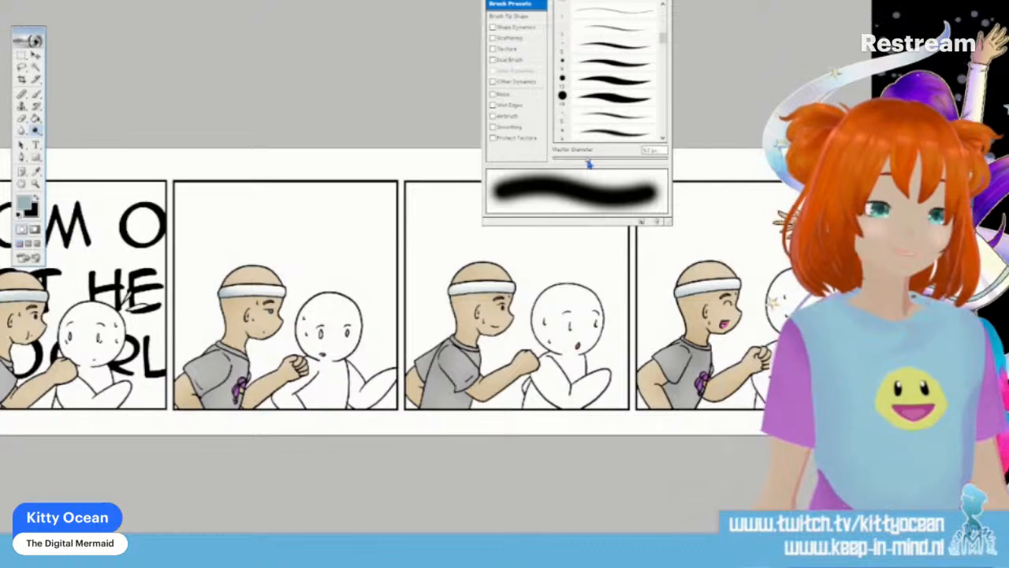
pyautogui.press('F5')
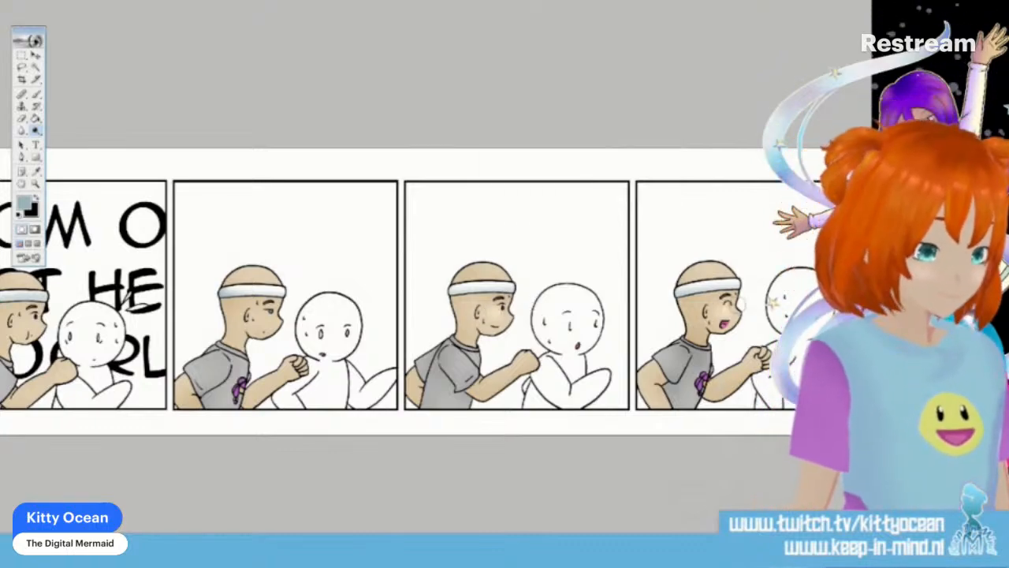
pyautogui.hscroll(-2, 394, 295)
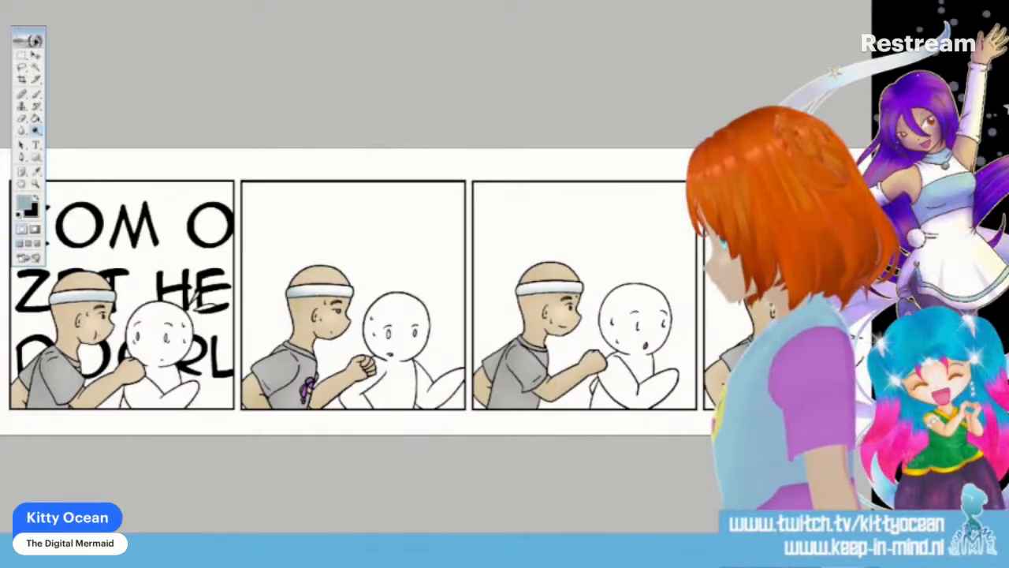
# Step: Paint a soft blush in vivid pink on the bald character's cheek in every panel using a soft brush
pyautogui.click(32, 204)
pyautogui.click(458, 45)
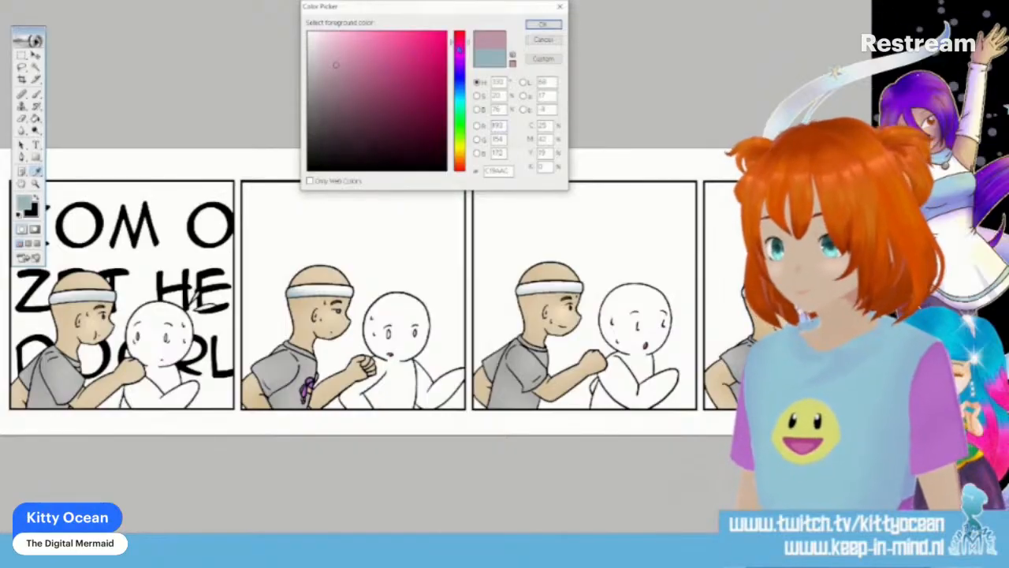
pyautogui.click(399, 53)
pyautogui.click(542, 25)
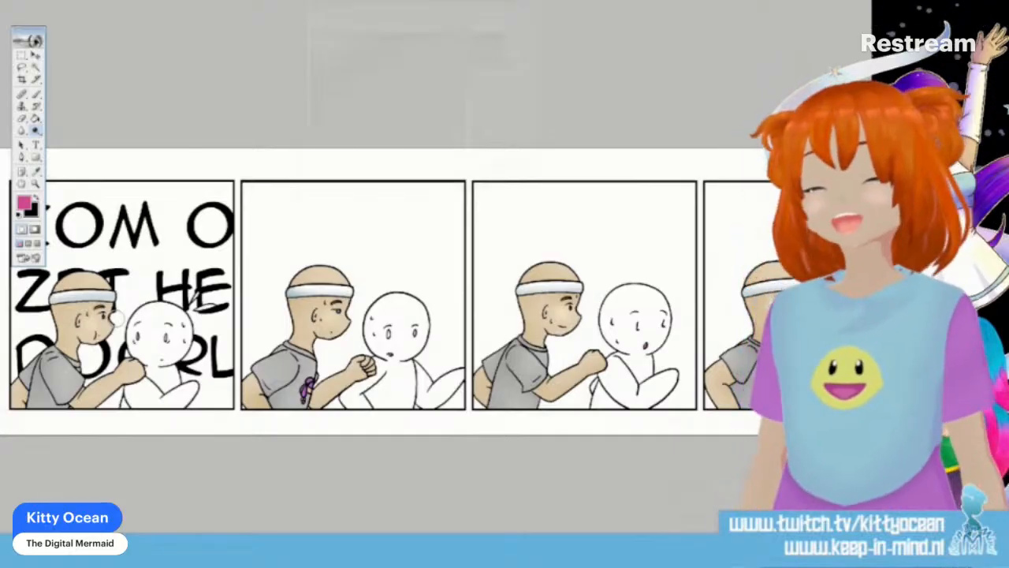
pyautogui.press('F5')
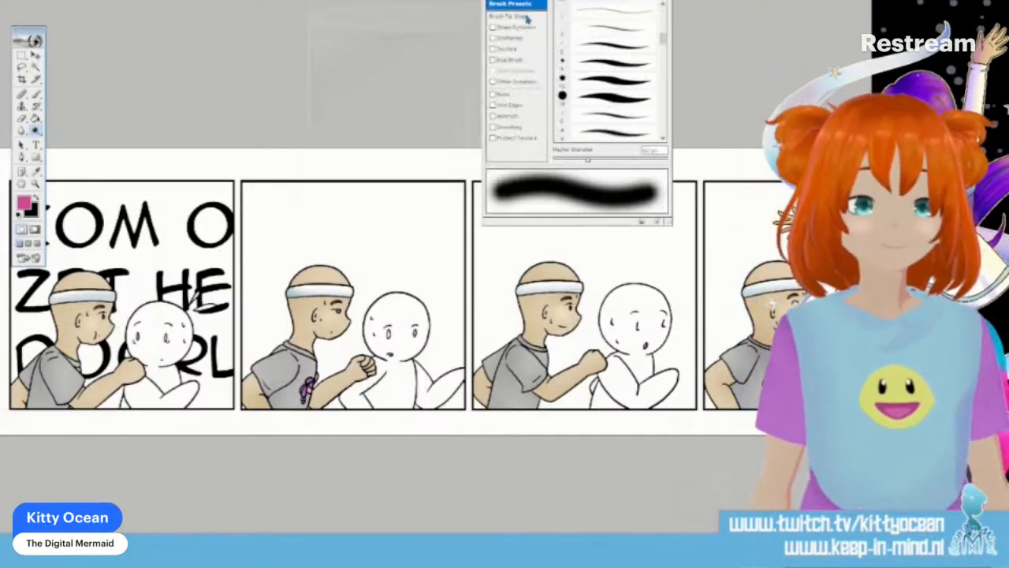
pyautogui.press('F5')
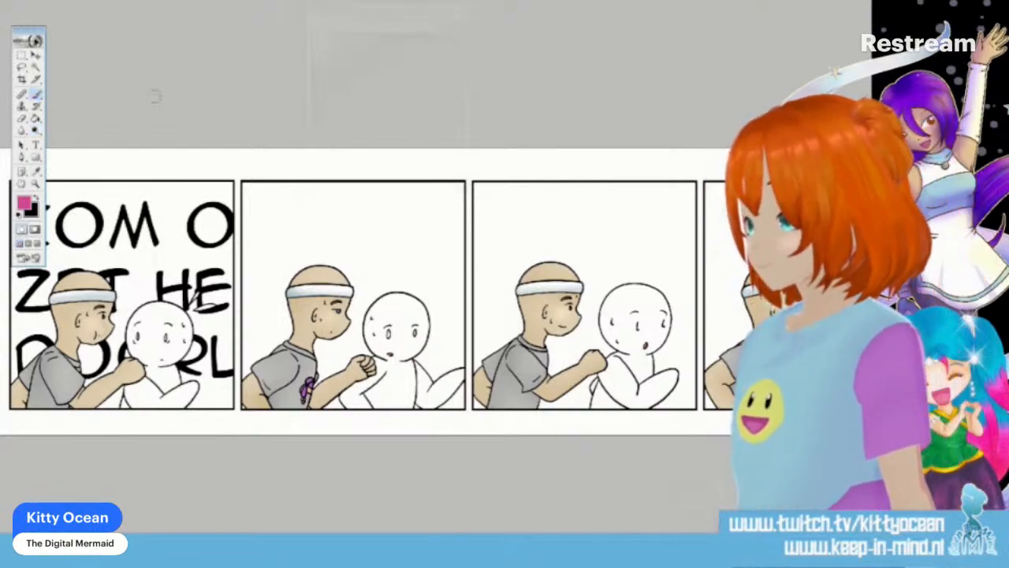
pyautogui.press('F5')
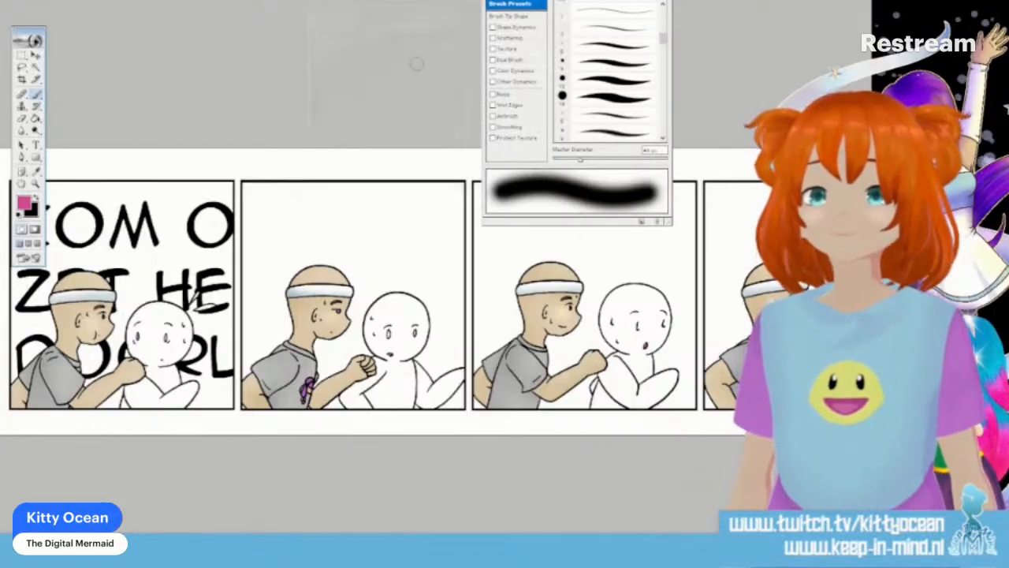
pyautogui.moveTo(84, 319); pyautogui.dragTo(101, 317)
pyautogui.press('F5')
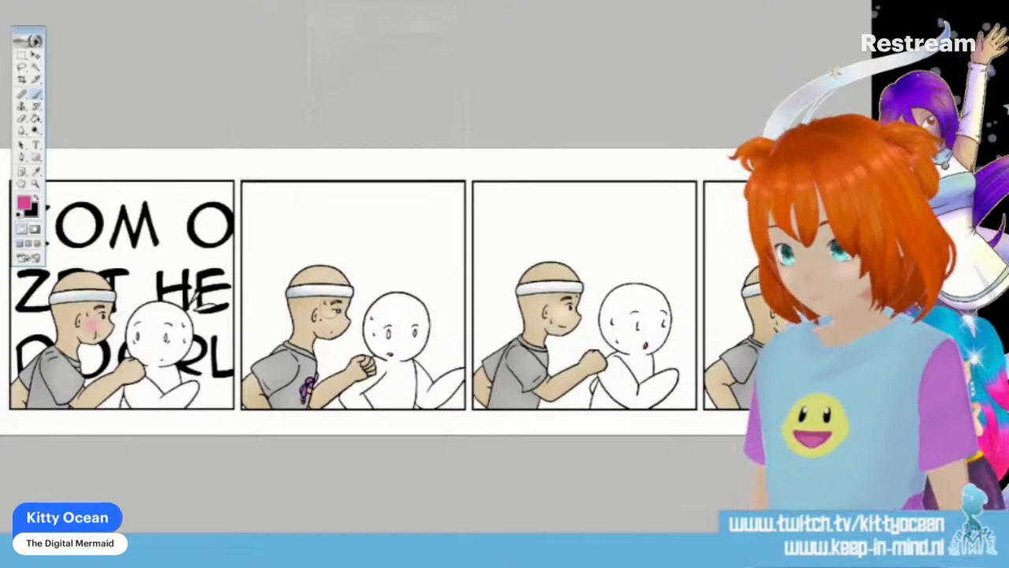
pyautogui.moveTo(320, 317); pyautogui.dragTo(334, 315)
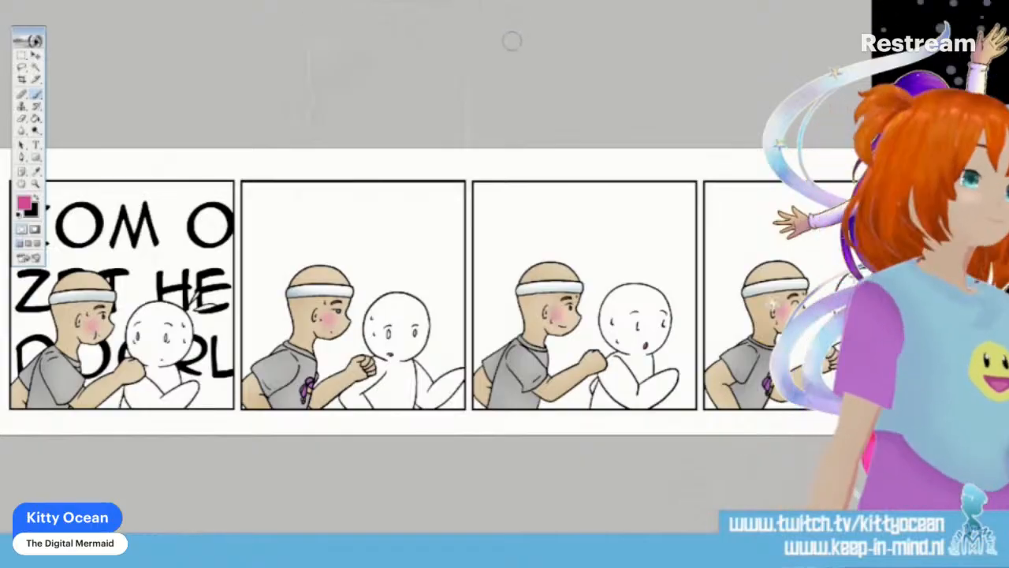
pyautogui.press('F5')
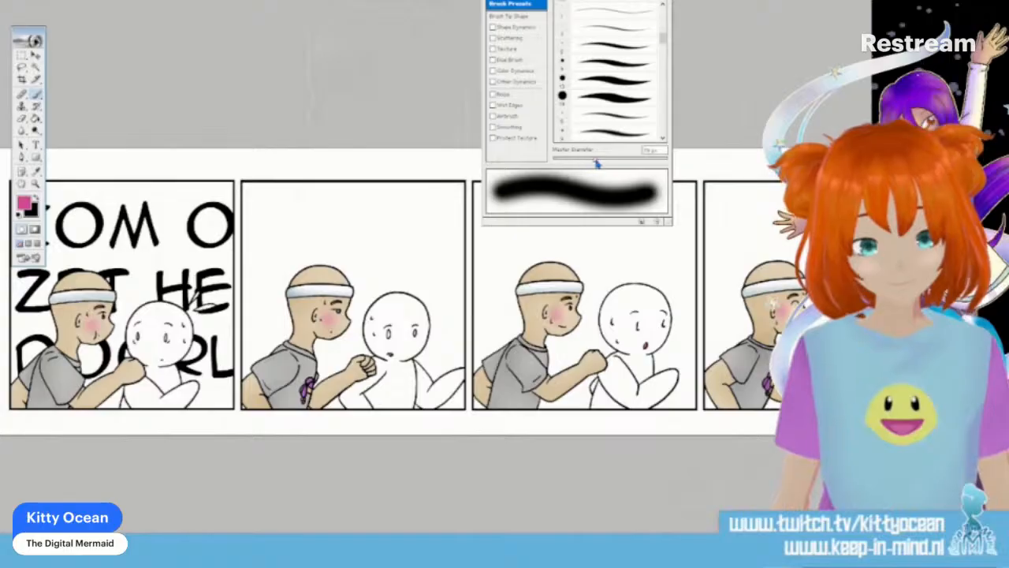
pyautogui.press('F5')
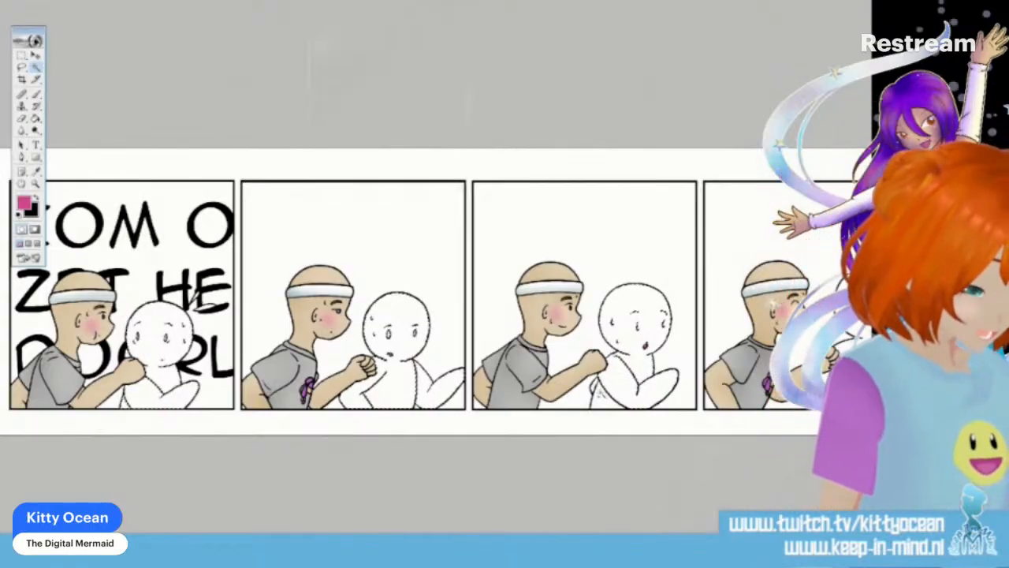
# Step: Select the white character in all four panels and shade its edges in muted green with a large soft brush
pyautogui.hscroll(3, 637, 369)
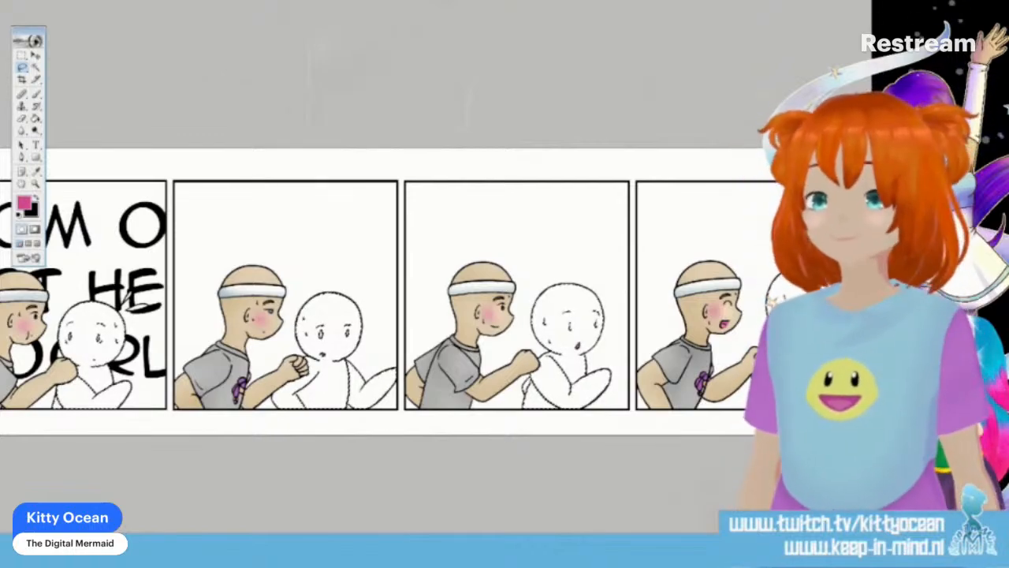
pyautogui.hotkey('ctrl', '-')
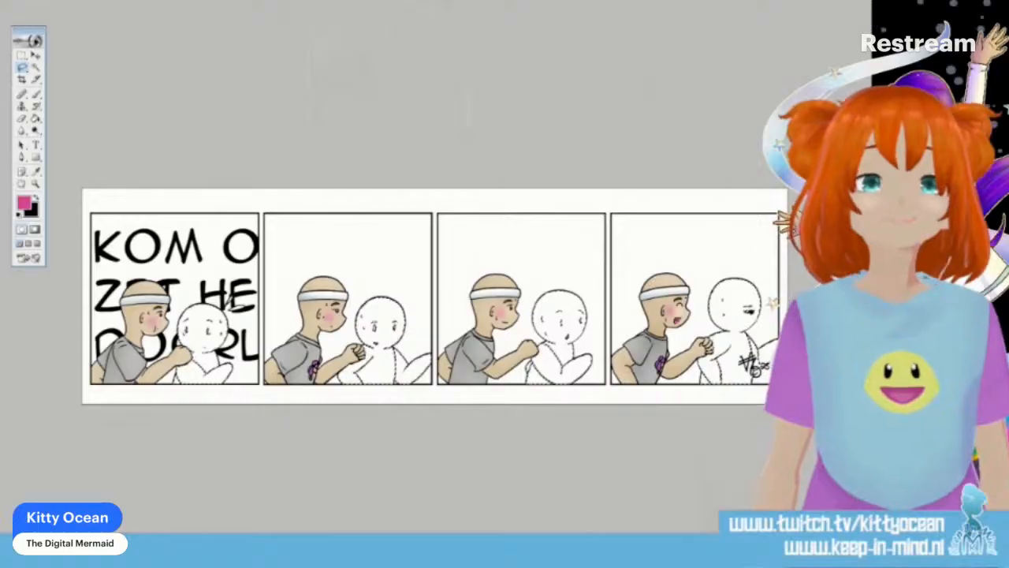
pyautogui.click(35, 118)
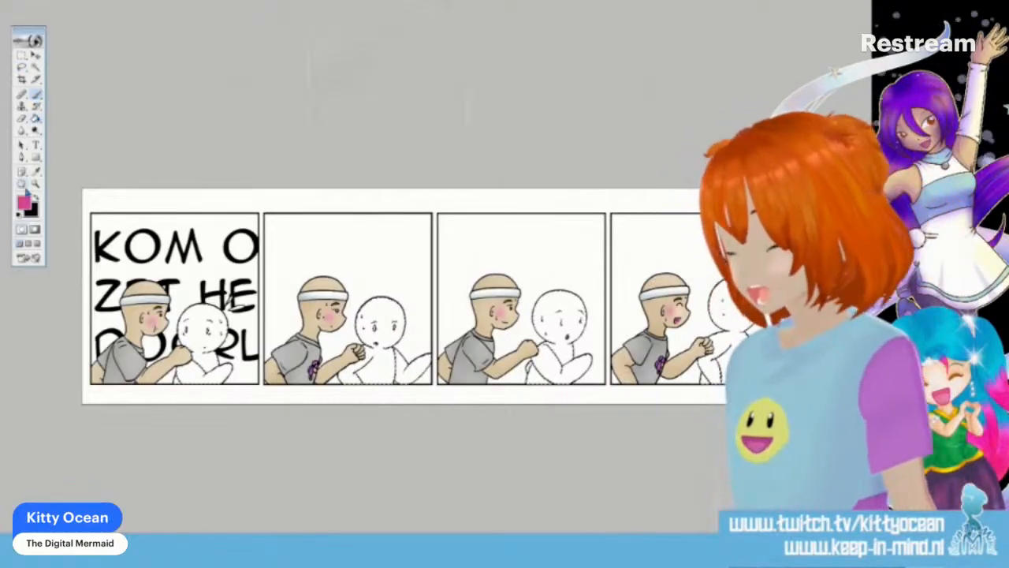
pyautogui.click(25, 202)
pyautogui.click(460, 122)
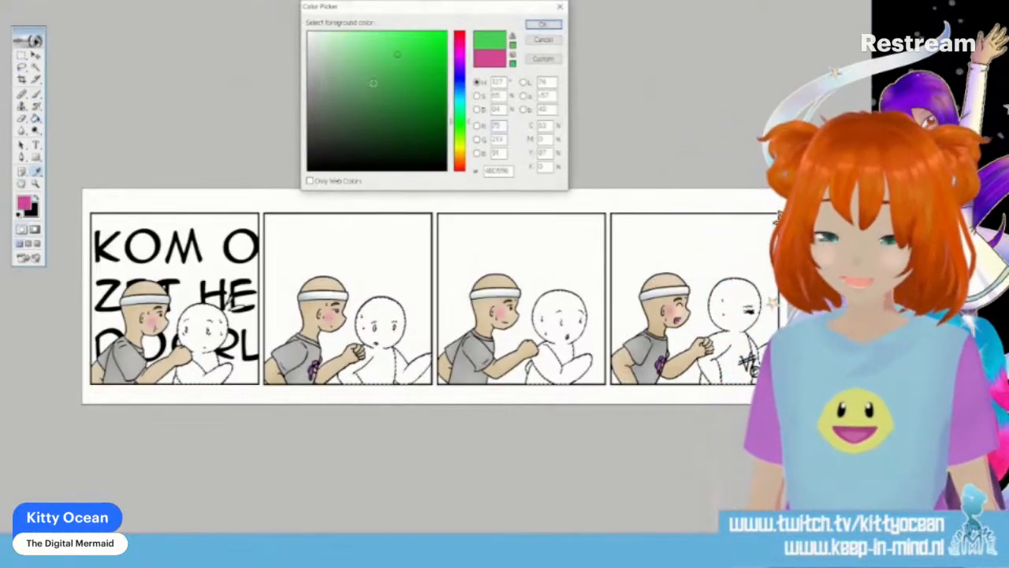
pyautogui.click(365, 72)
pyautogui.click(532, 28)
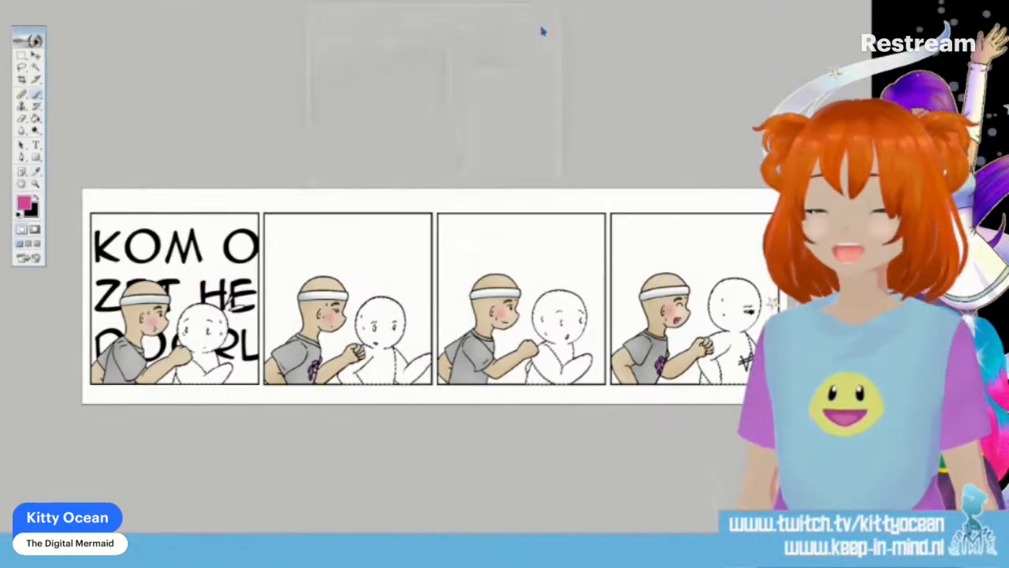
pyautogui.press('F5')
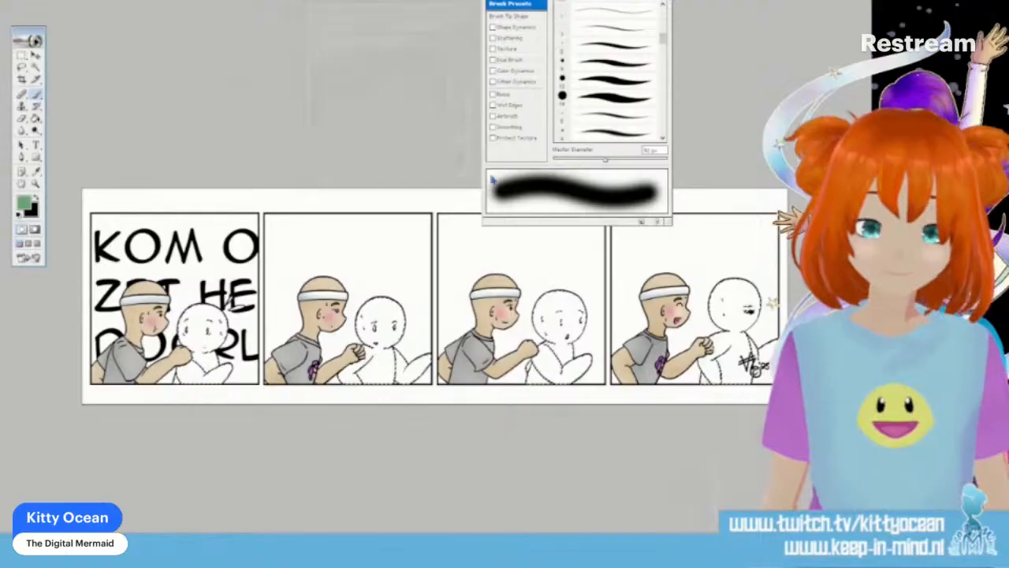
pyautogui.press('F5')
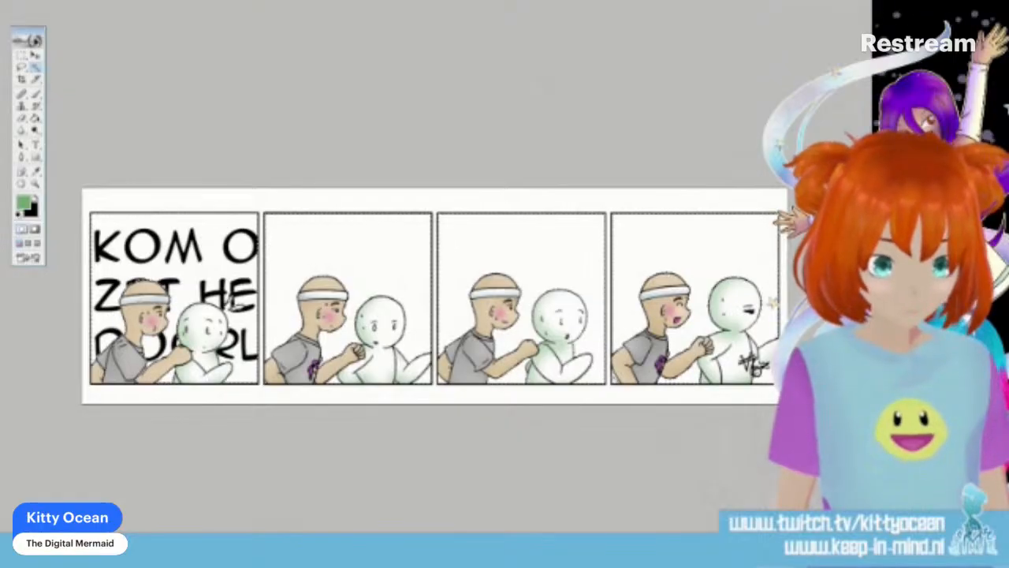
# Step: Check the background selection around the characters and panel corners in all four panels, cleaning up missed spots with the Lasso
pyautogui.hotkey('ctrl', '+')
pyautogui.hotkey('ctrl', '+')
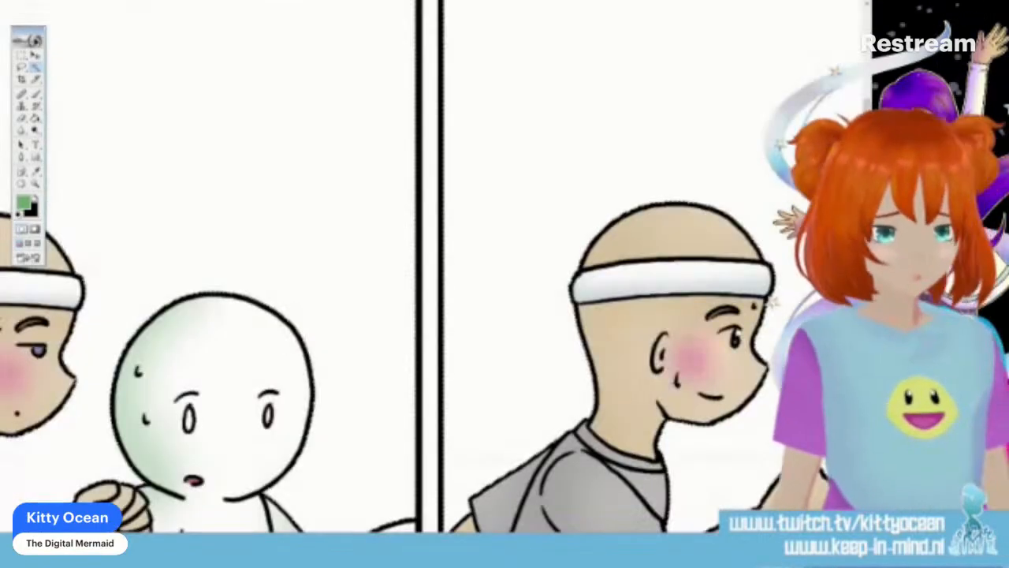
pyautogui.hscroll(5, 433, 268)
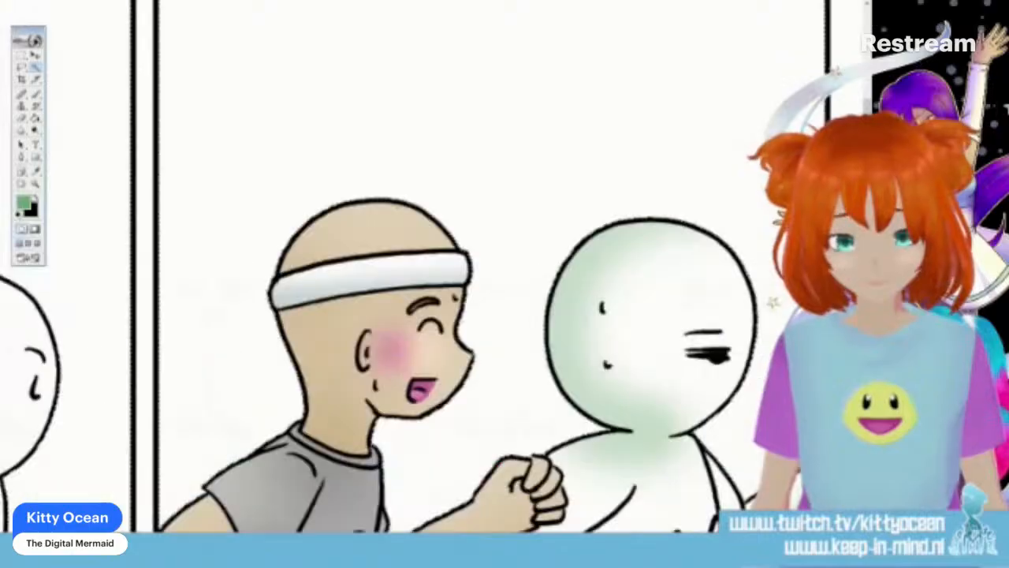
pyautogui.scroll(-3, 433, 299)
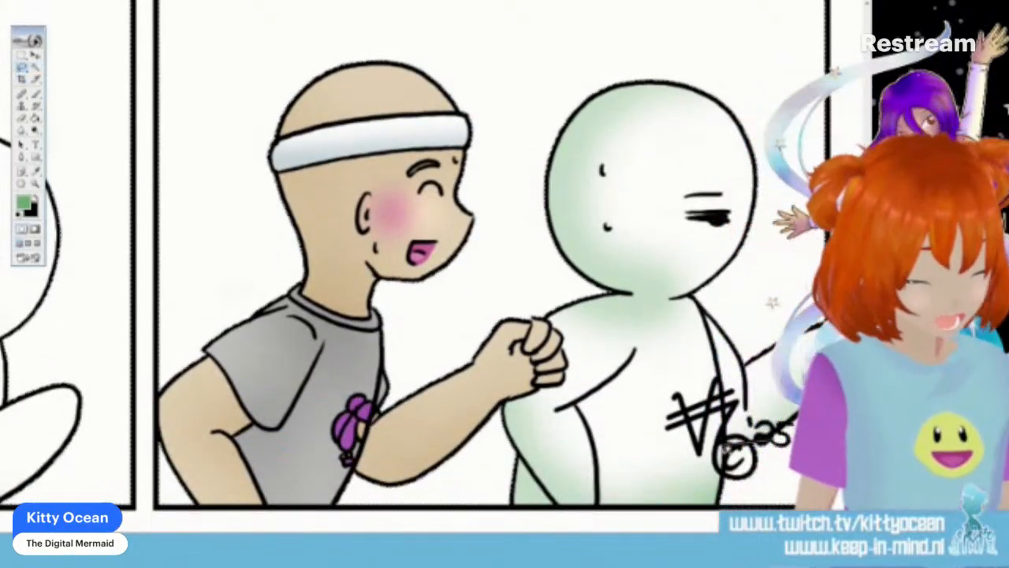
pyautogui.hscroll(-10, 418, 269)
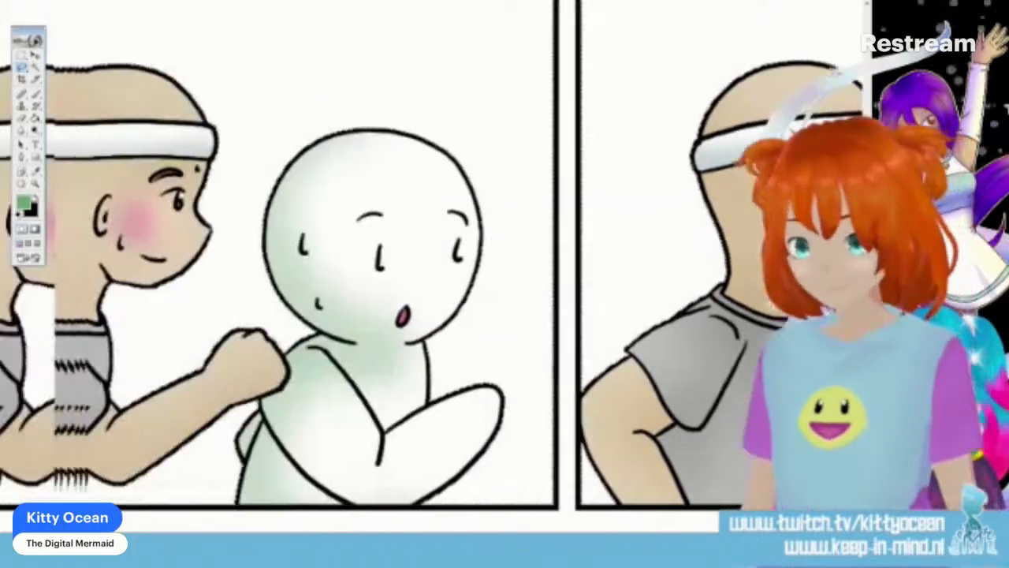
pyautogui.hscroll(-2, 354, 261)
pyautogui.hscroll(7, 355, 260)
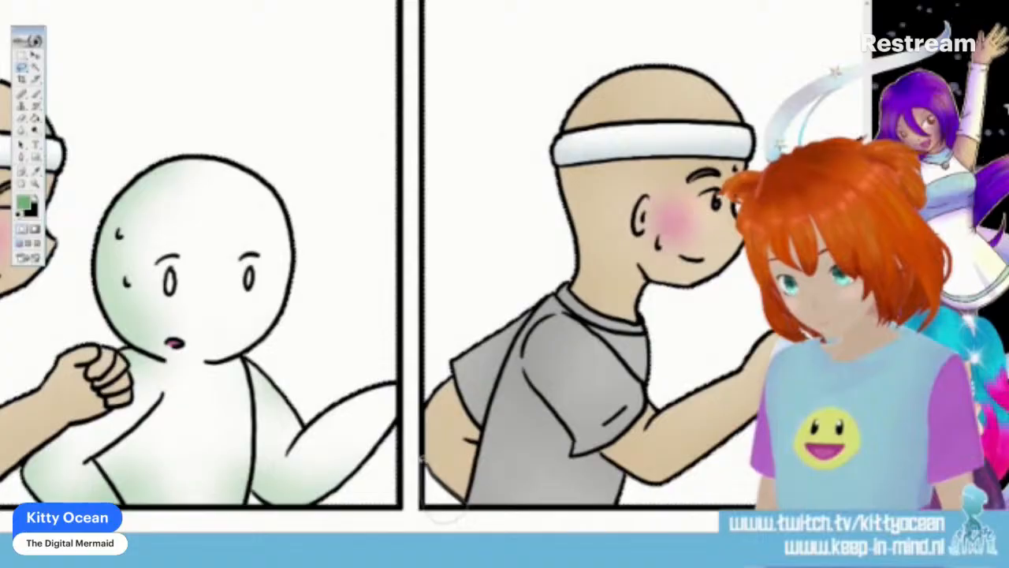
pyautogui.hscroll(-4, 371, 260)
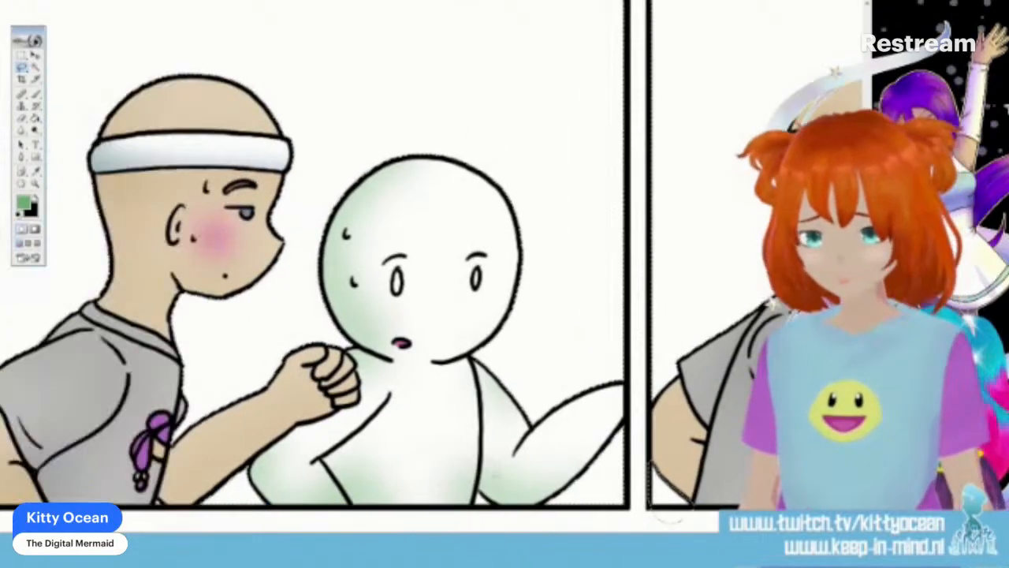
pyautogui.hscroll(-7, 355, 260)
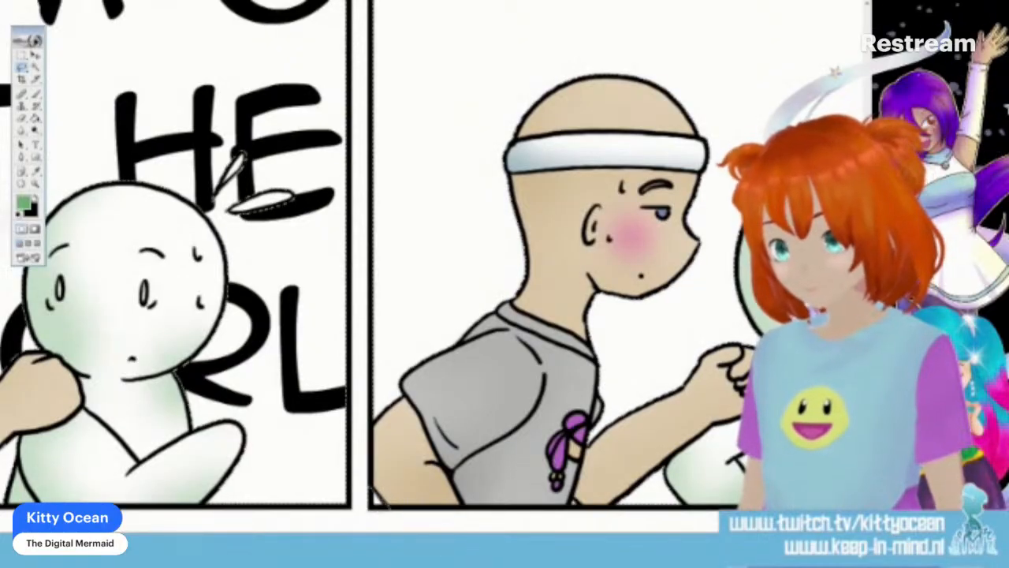
pyautogui.hscroll(-6, 355, 260)
pyautogui.moveTo(190, 558)
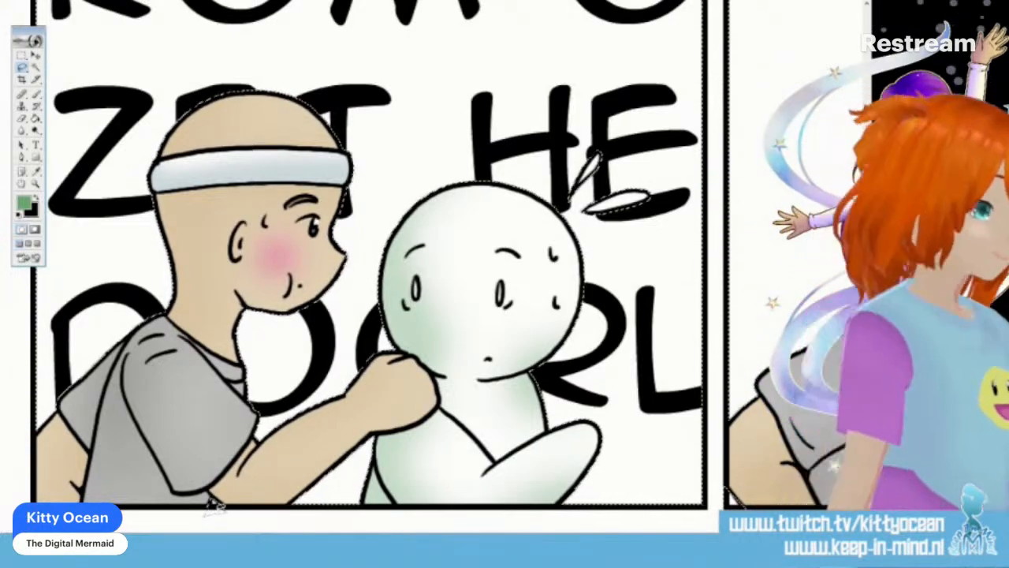
pyautogui.hotkey('ctrl', '-')
pyautogui.hotkey('ctrl', '-')
pyautogui.hotkey('ctrl', '-')
pyautogui.hotkey('ctrl', '-')
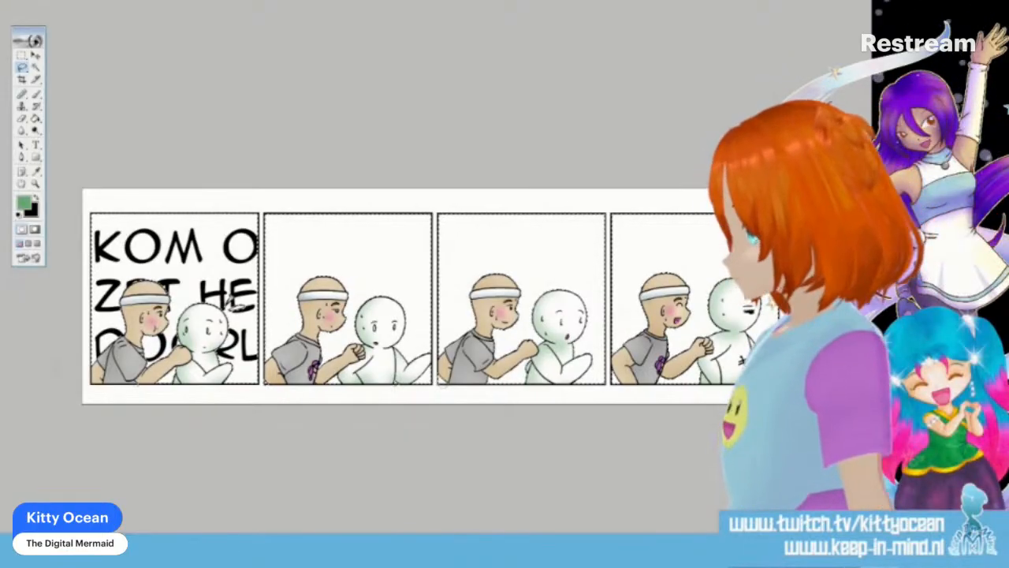
# Step: Fill the selected background of all four panels with pale blue using the Paint Bucket, and clear the selection
pyautogui.click(25, 204)
pyautogui.click(459, 99)
pyautogui.click(358, 52)
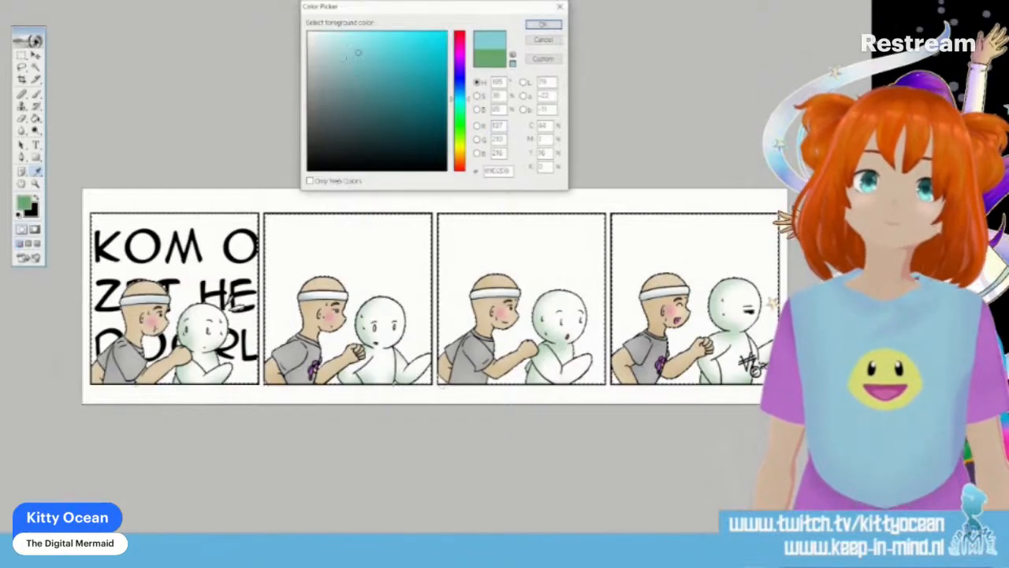
pyautogui.click(334, 48)
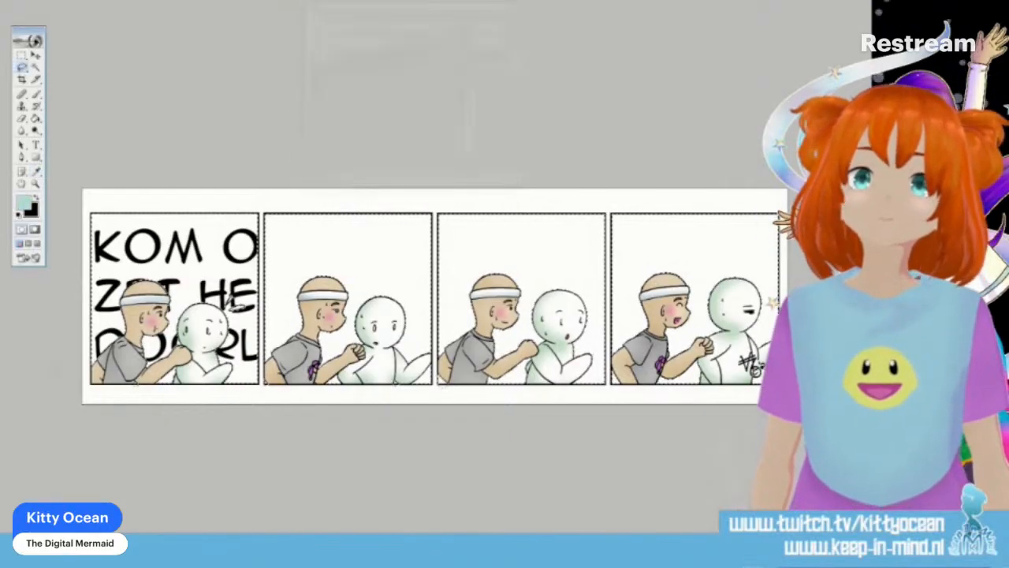
pyautogui.click(543, 25)
pyautogui.press('g')
pyautogui.click(226, 219)
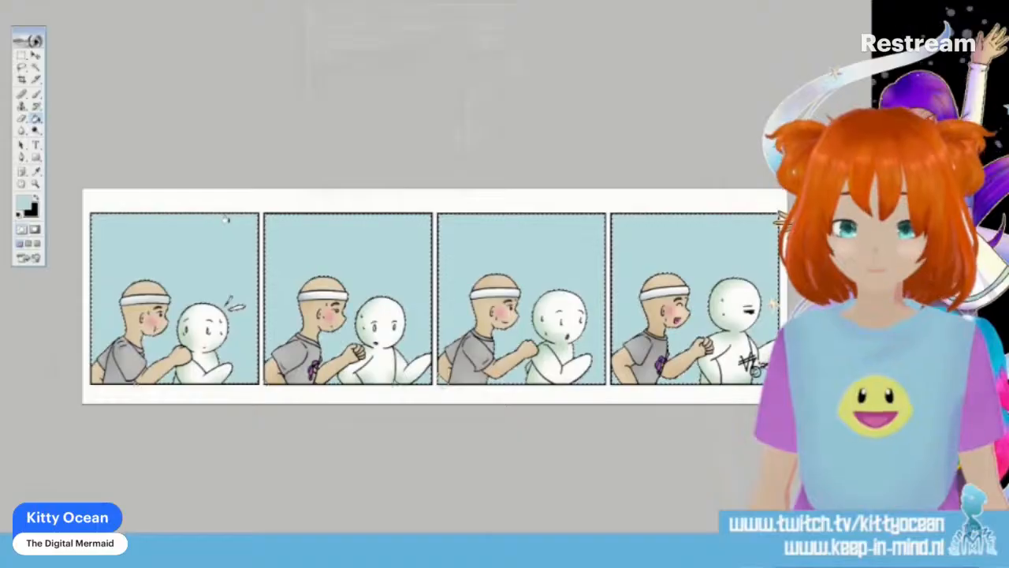
pyautogui.hotkey('ctrl', 'd')
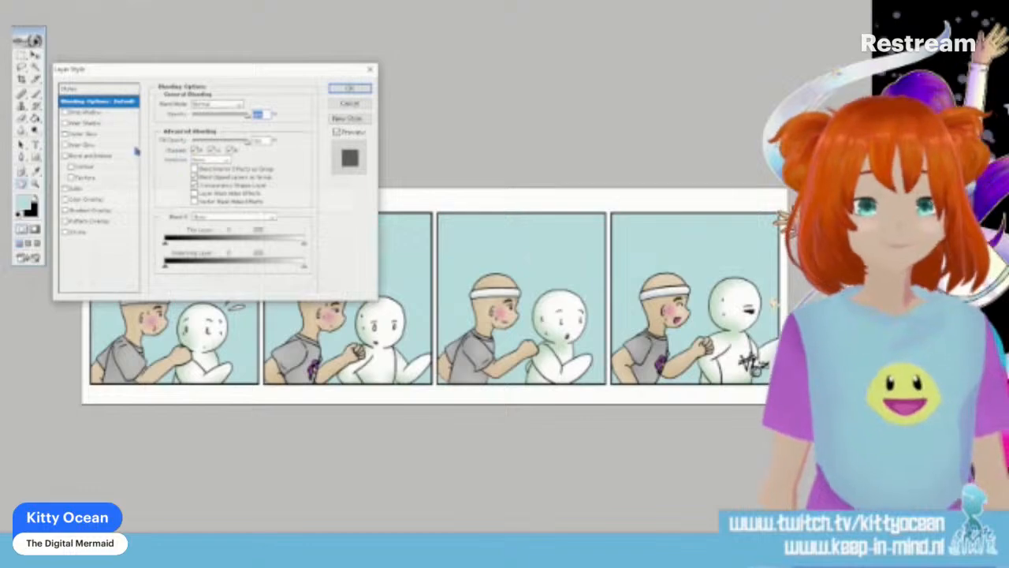
# Step: Apply a Gradient Overlay layer style to the background, using the teal gradient that fades to white downward in all four panels
pyautogui.click(93, 210)
pyautogui.click(253, 126)
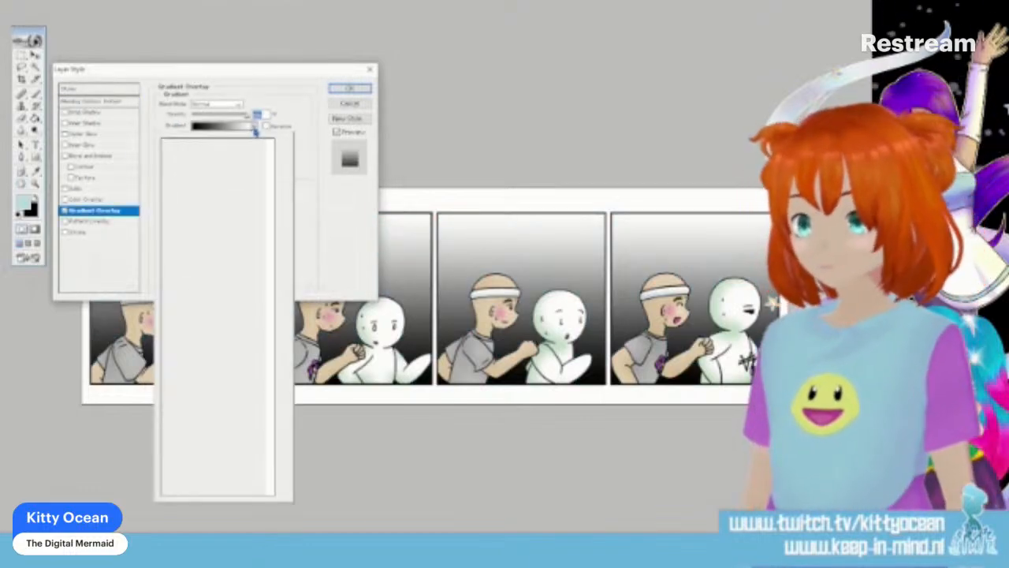
pyautogui.click(224, 339)
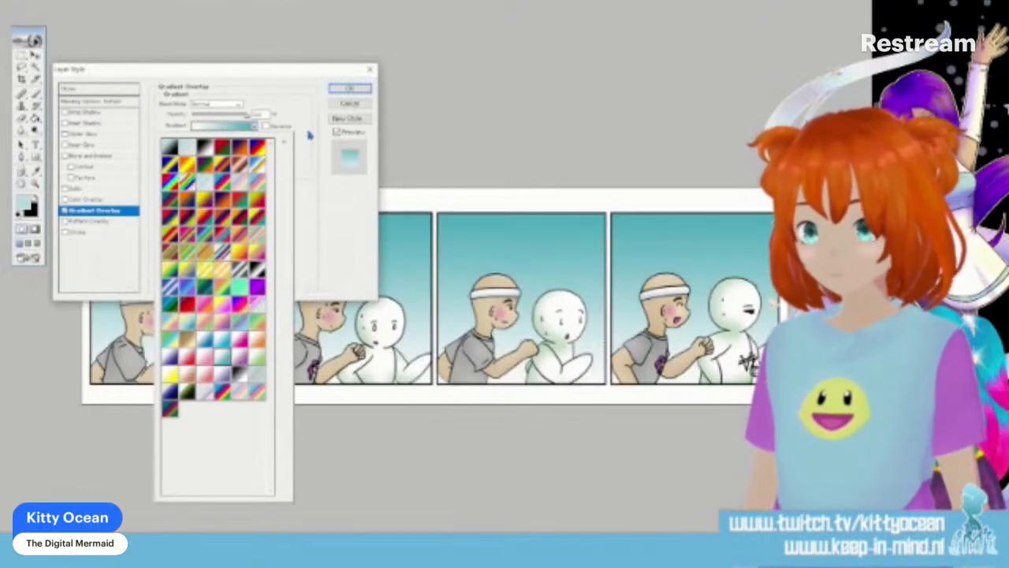
pyautogui.click(344, 89)
pyautogui.click(349, 87)
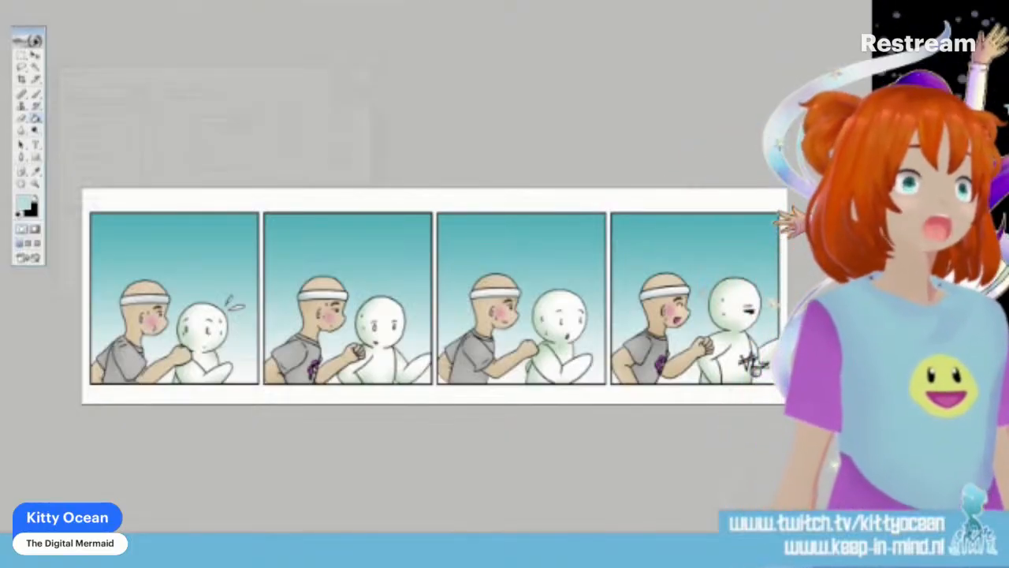
# Step: Paste the large lettering behind panel one's characters, plus the title "906. DE 49E SLUIZENLOOP", the dialogue and the copyright line
pyautogui.hotkey('ctrl', 'v')
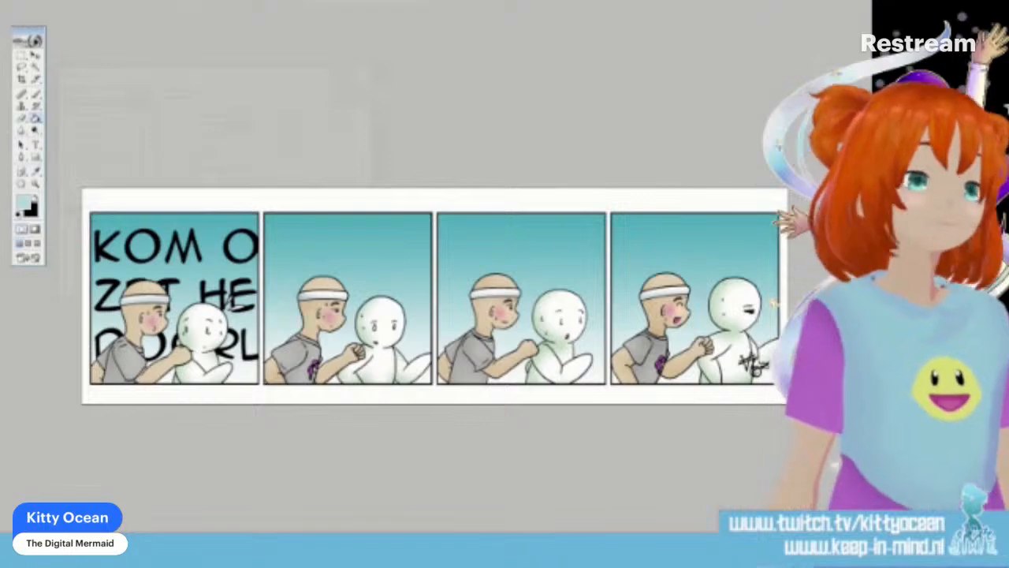
pyautogui.hotkey('ctrl', 'v')
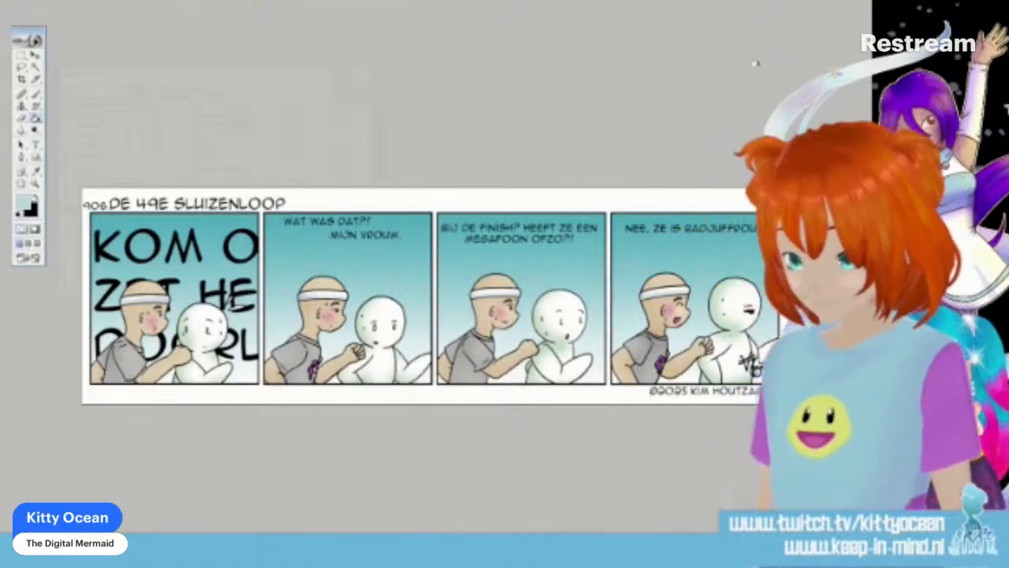
# Step: Select speech balloon shapes in panels two to four with the Elliptical Marquee, adding pointed tails with the Polygonal Lasso
pyautogui.moveTo(22, 56); pyautogui.dragTo(64, 68)
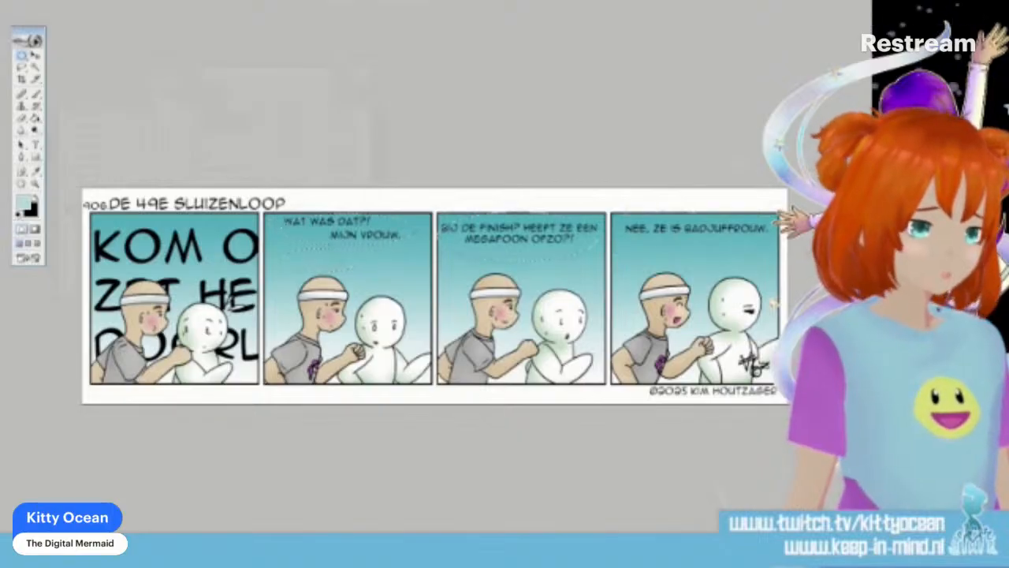
pyautogui.rightClick(22, 68)
pyautogui.click(75, 79)
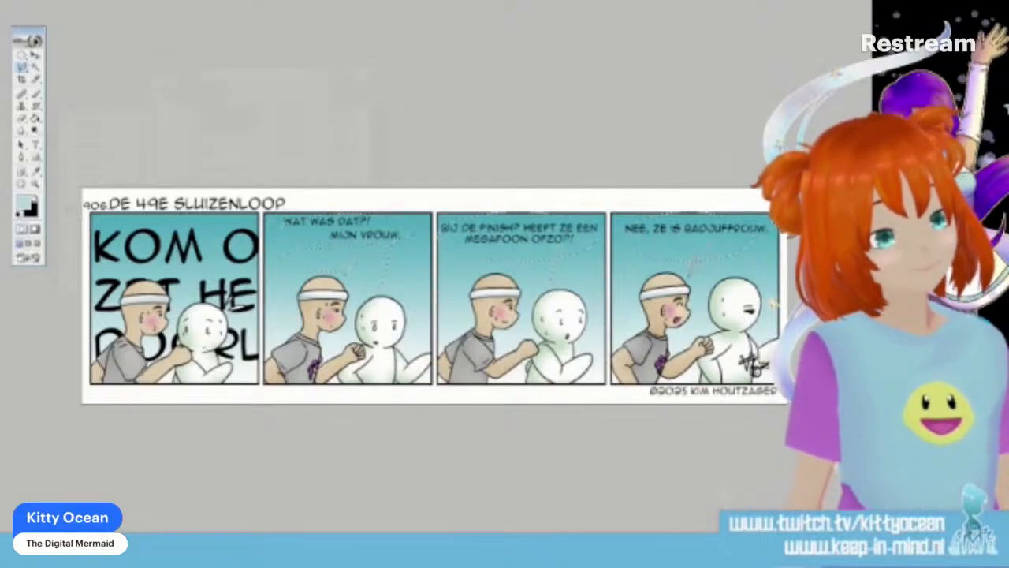
# Step: Fill the selected speech balloons in panels two to four with white using the Paint Bucket
pyautogui.press('d')
pyautogui.click(33, 198)
pyautogui.click(36, 119)
pyautogui.click(319, 260)
pyautogui.click(339, 221)
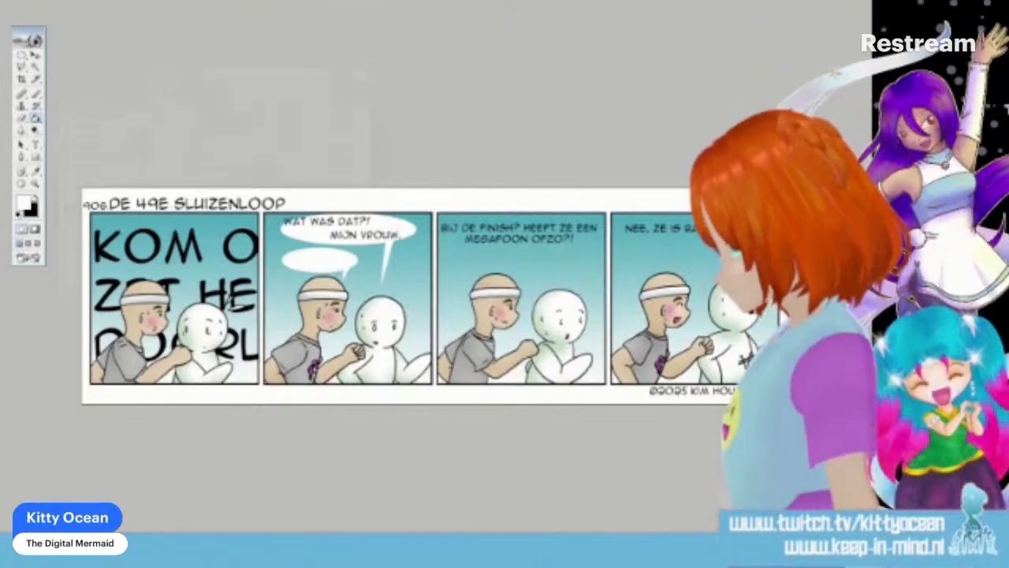
pyautogui.hotkey('ctrl', 'z')
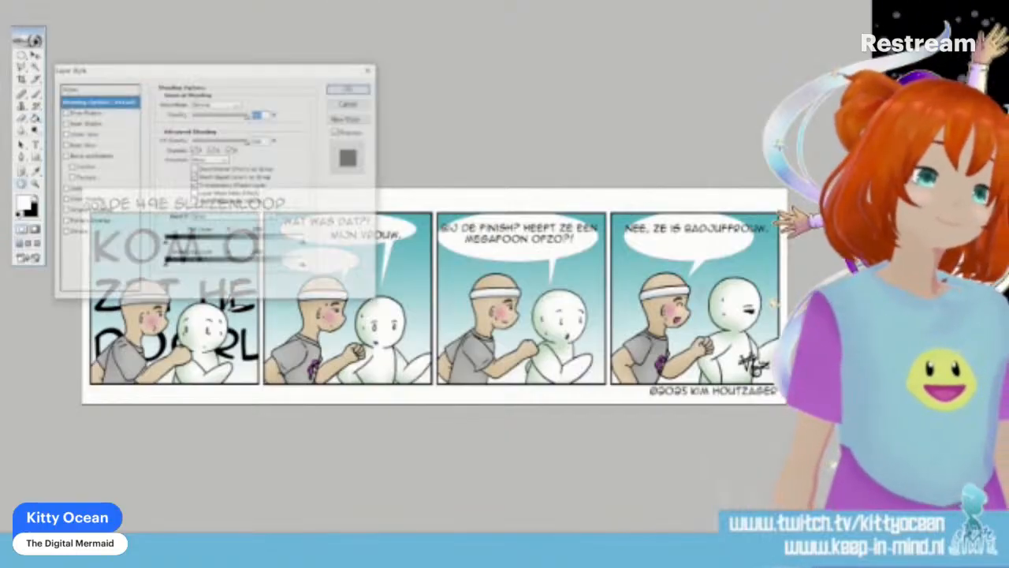
# Step: Add a thin black Stroke layer style around the speech balloons
pyautogui.click(86, 232)
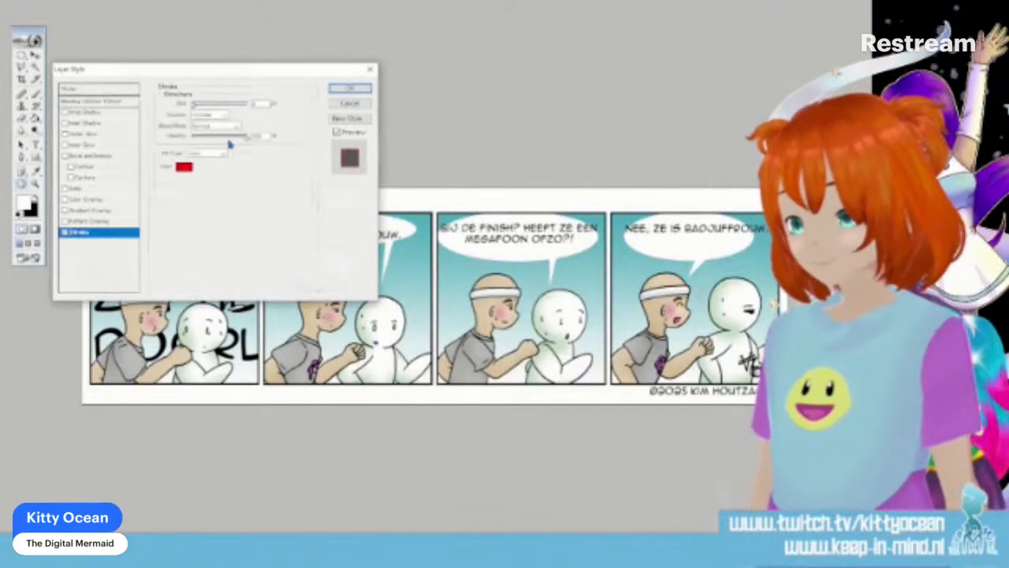
pyautogui.click(186, 168)
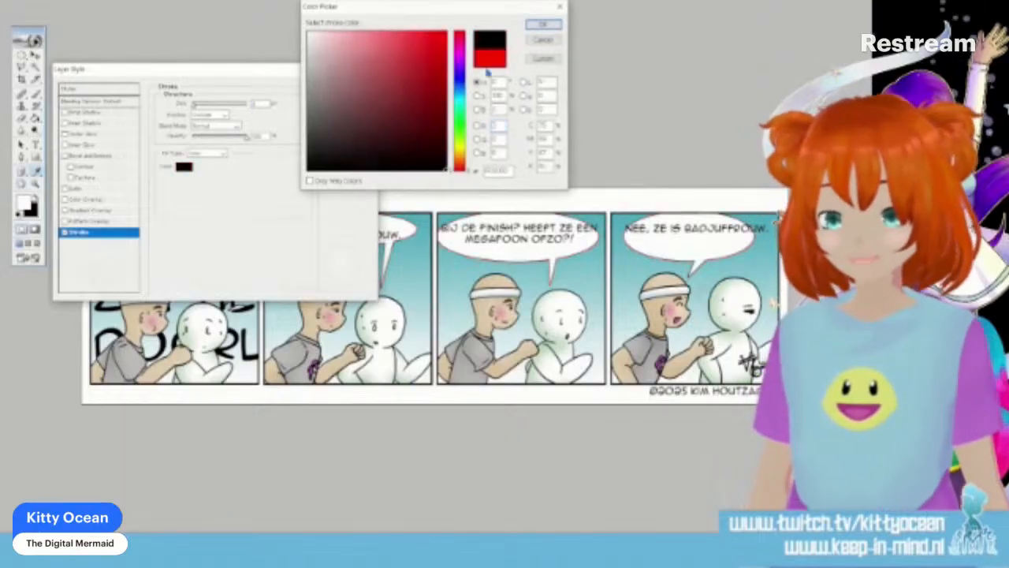
pyautogui.click(543, 25)
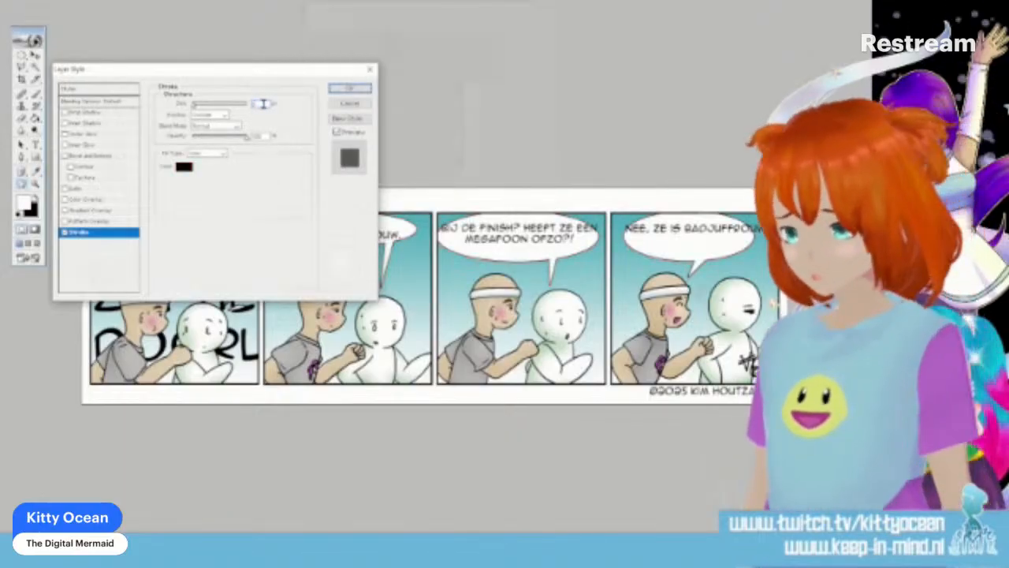
pyautogui.click(350, 87)
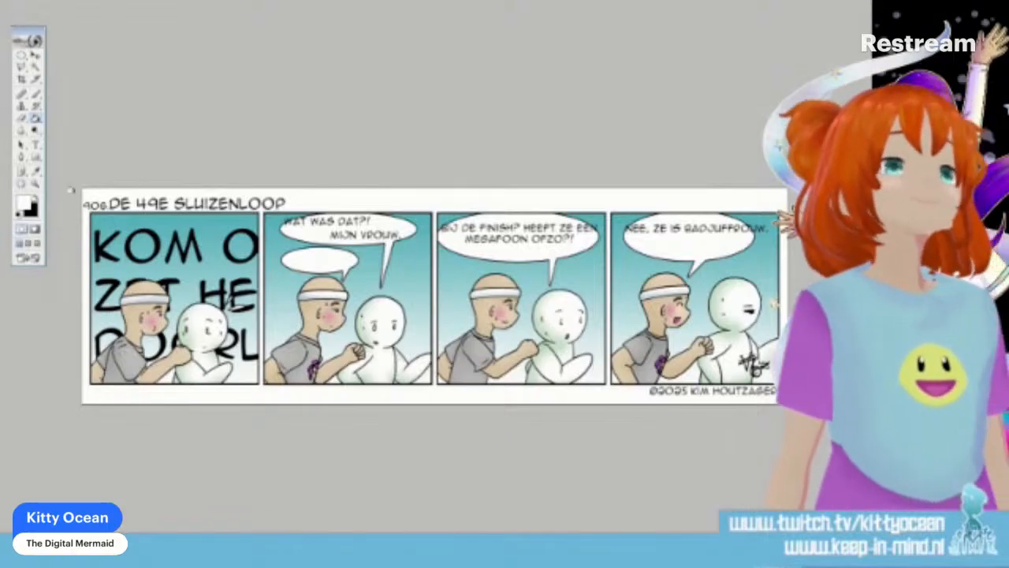
# Step: Move "WAT WAS DAT?!" into panel two's upper balloon and "MIJN VROUW." into the lower one
pyautogui.press('v')
pyautogui.moveTo(327, 224); pyautogui.dragTo(348, 232)
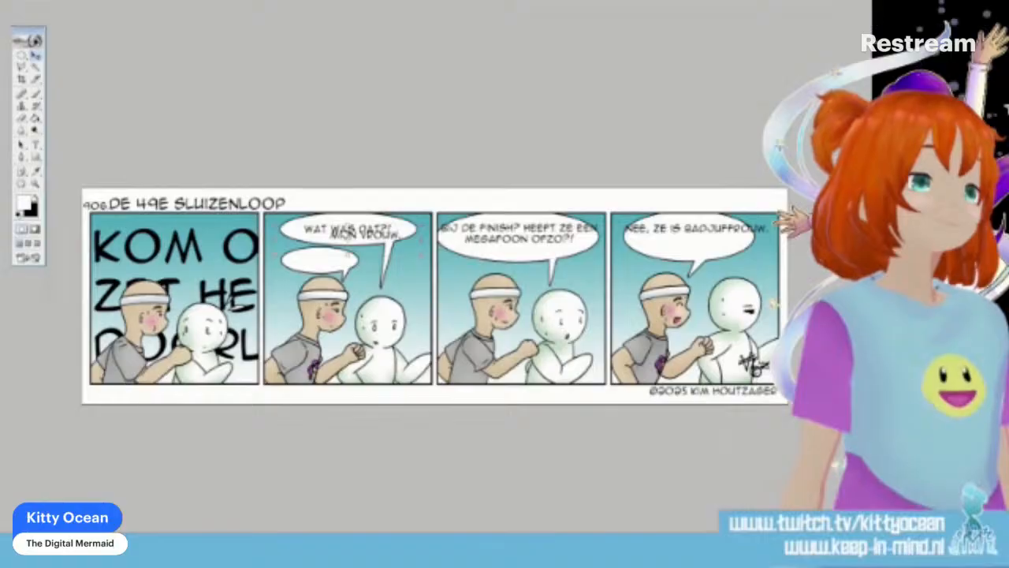
pyautogui.moveTo(376, 235); pyautogui.dragTo(321, 260)
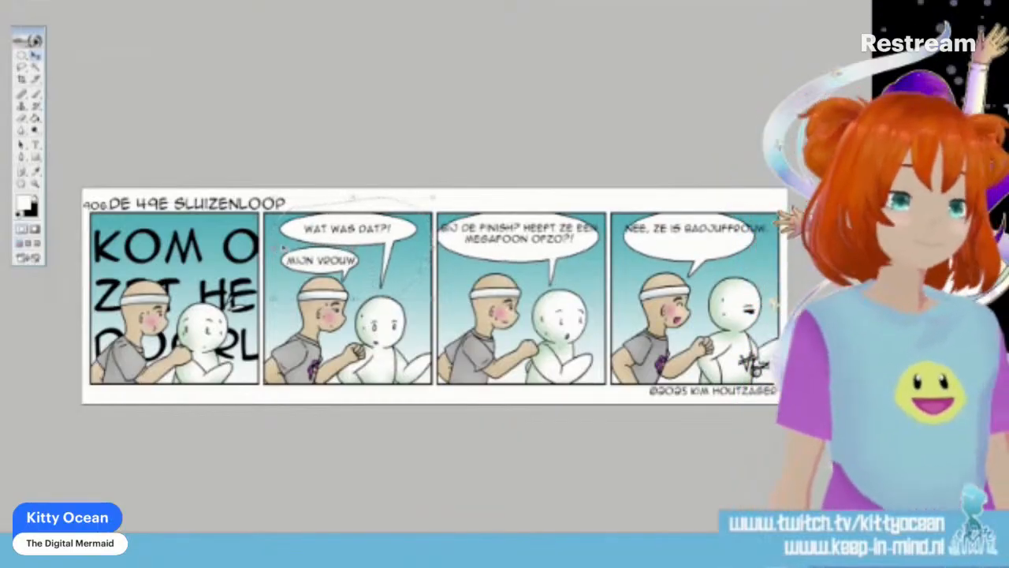
# Step: Scale panel two's upper speech balloon down so it fits closely around "WAT WAS DAT?!"
pyautogui.moveTo(433, 248); pyautogui.dragTo(430, 248)
pyautogui.moveTo(275, 248); pyautogui.dragTo(283, 249)
pyautogui.moveTo(429, 248); pyautogui.dragTo(410, 233)
pyautogui.press('Return')
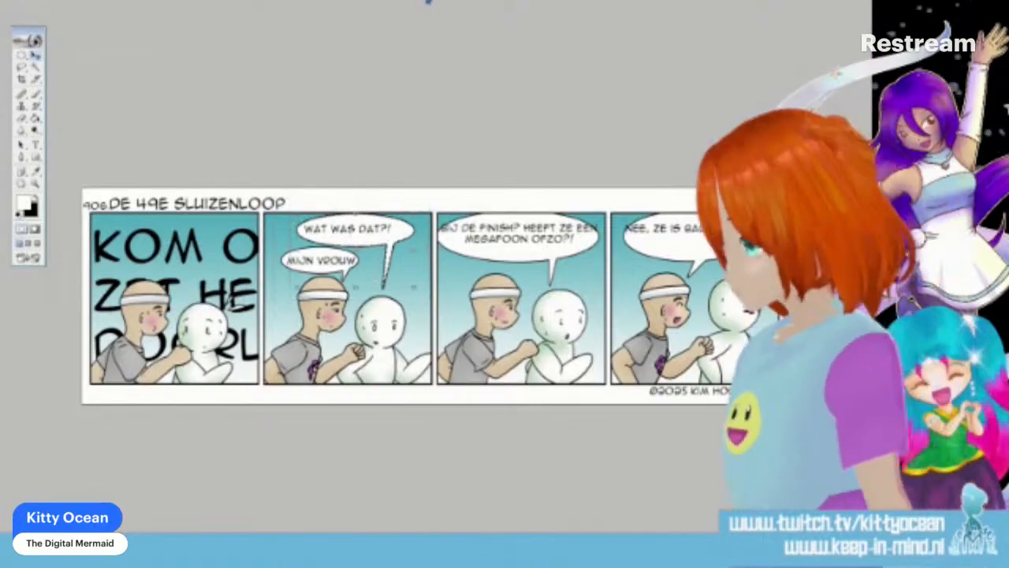
# Step: Widen panel two's lower speech balloon and centre "MIJN VROUW." inside it
pyautogui.click(23, 69)
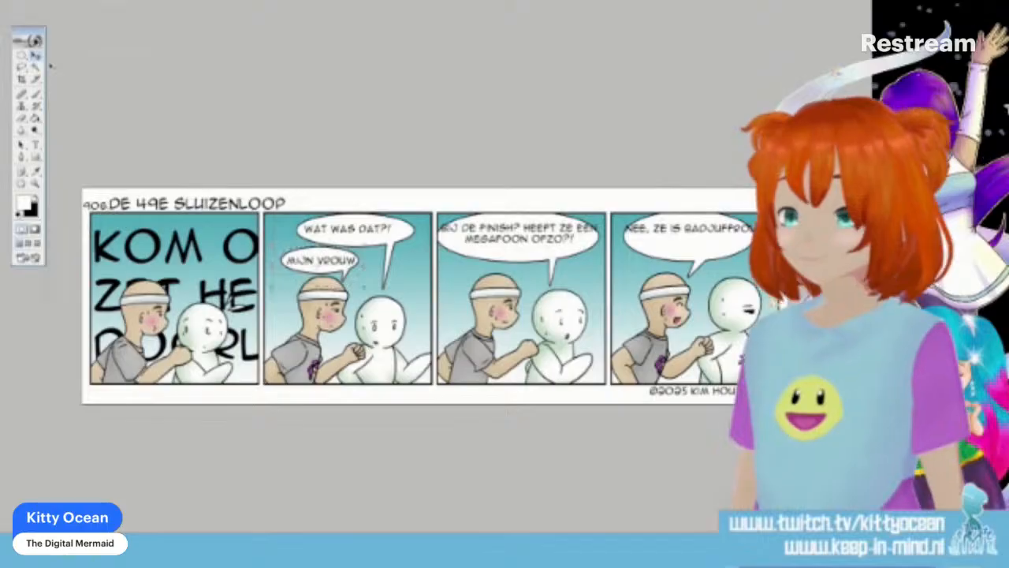
pyautogui.moveTo(273, 246); pyautogui.dragTo(375, 285)
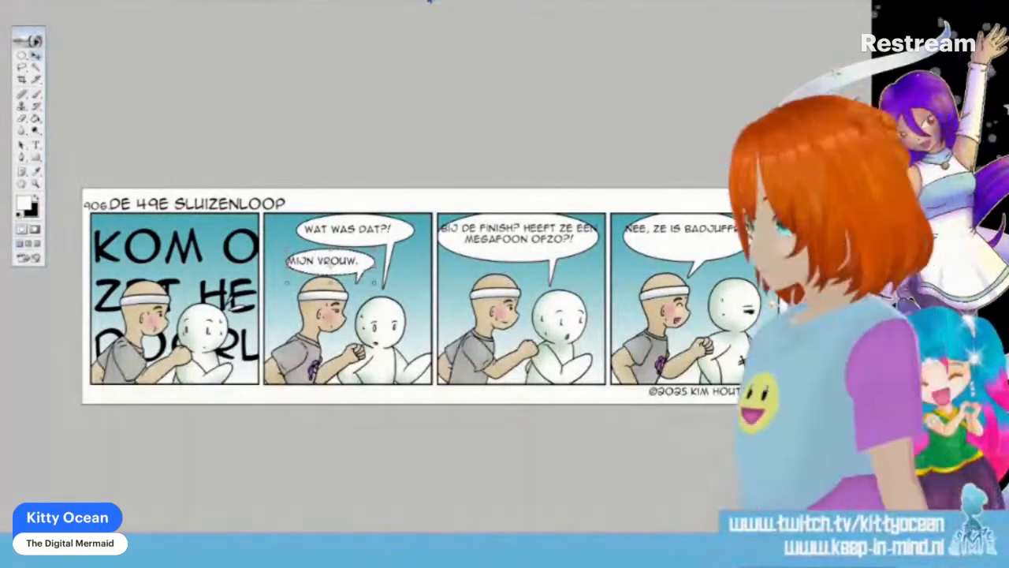
pyautogui.press('super')
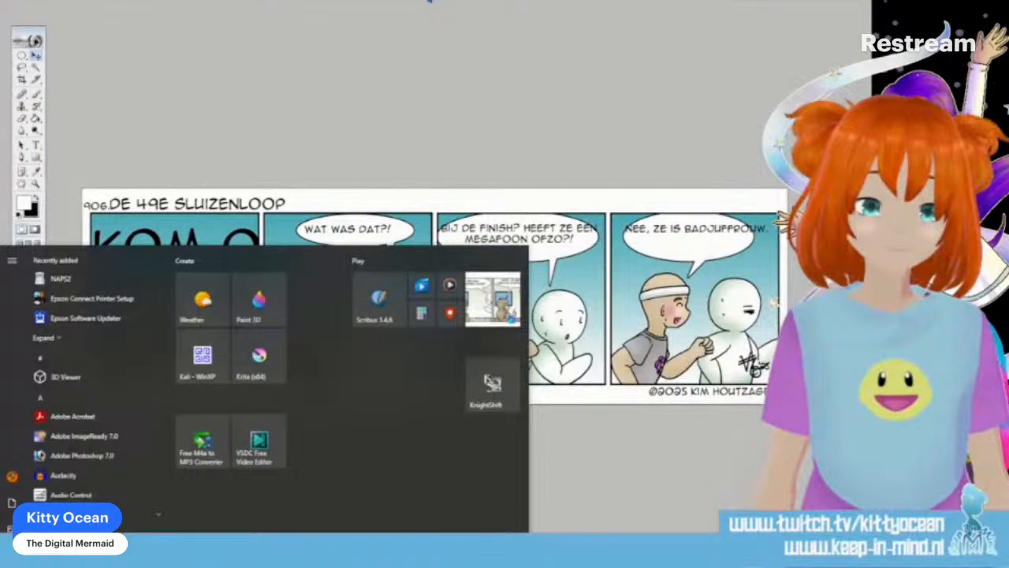
pyautogui.click(609, 482)
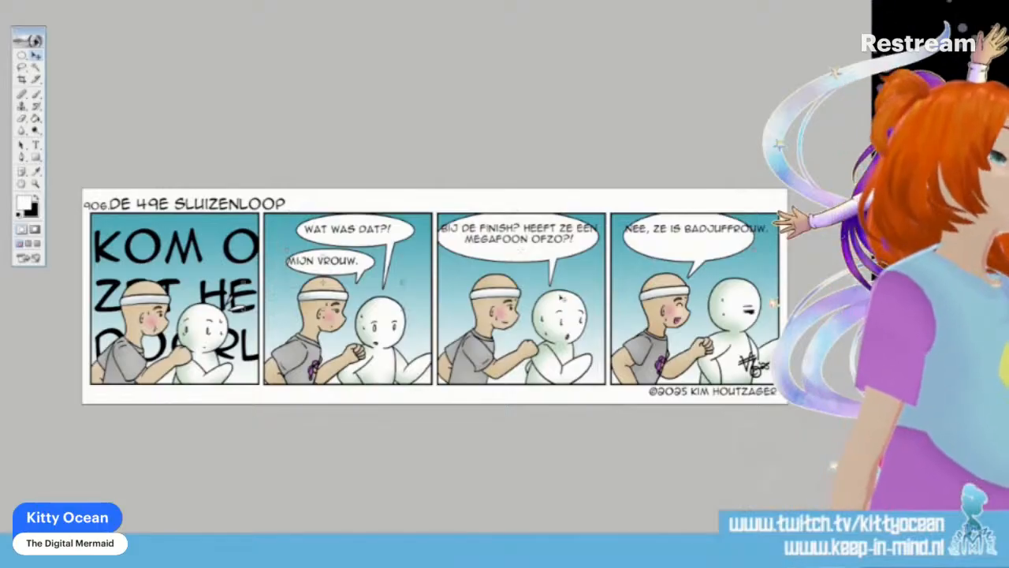
pyautogui.moveTo(351, 267); pyautogui.dragTo(359, 269)
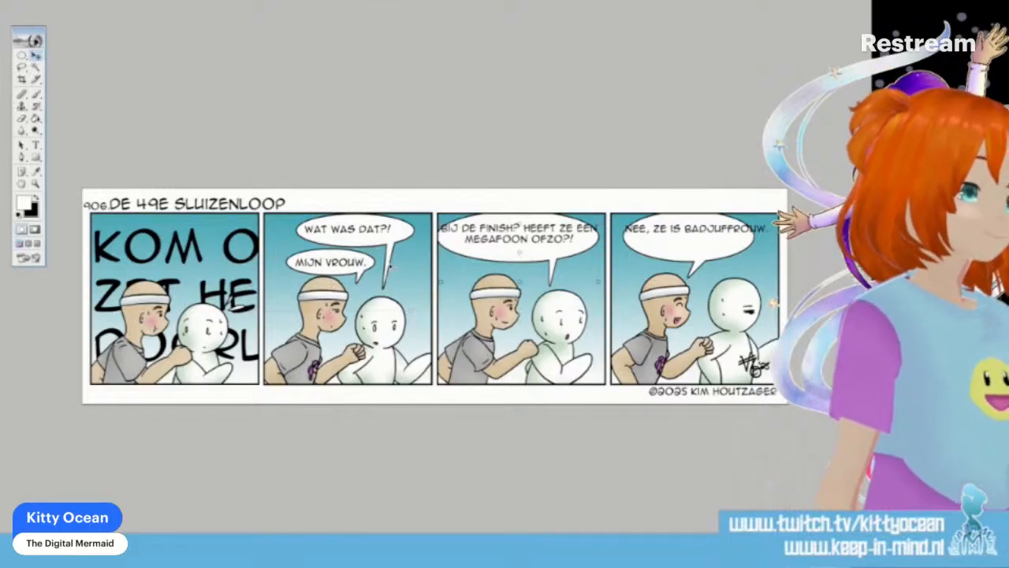
# Step: Narrow panel three's text box so the megaphone line wraps into three lines, and centre it in the balloon
pyautogui.press('t')
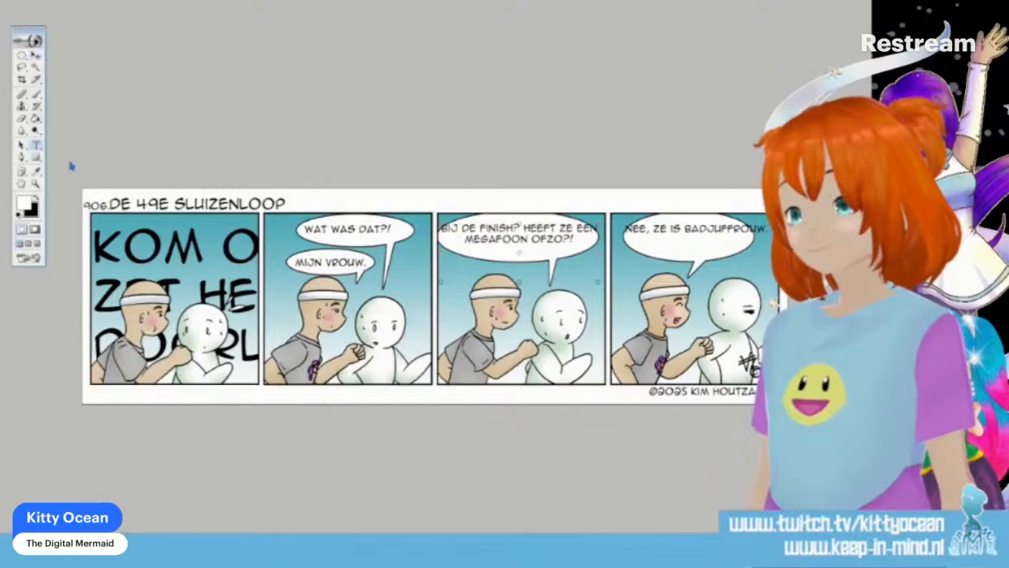
pyautogui.click(523, 227)
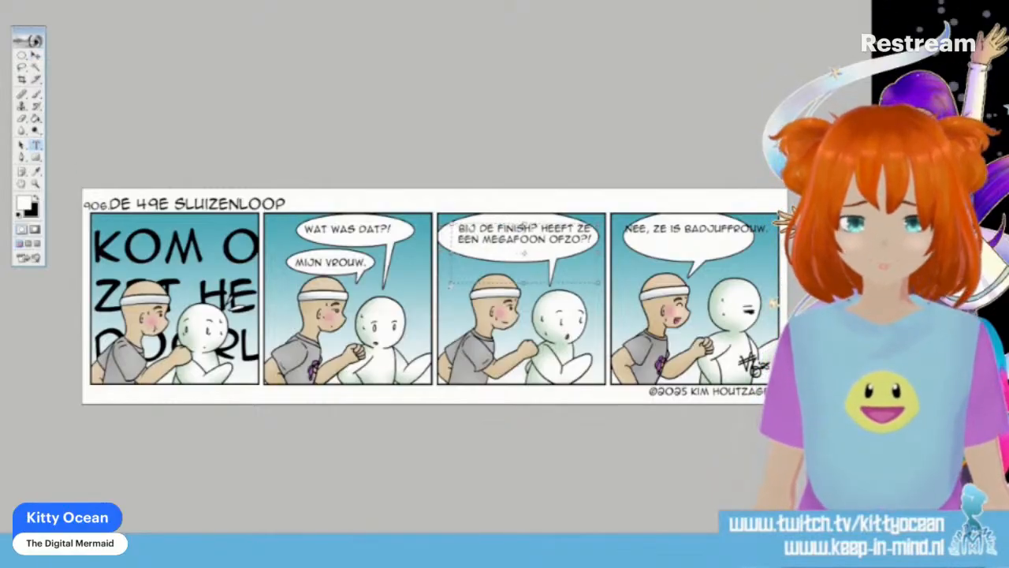
pyautogui.moveTo(599, 283); pyautogui.dragTo(580, 285)
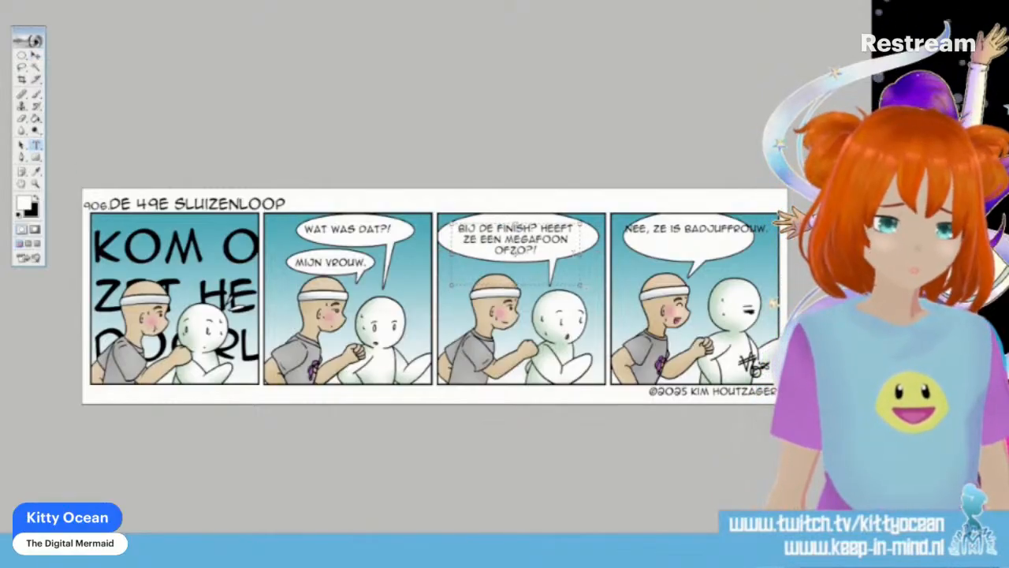
pyautogui.click(35, 55)
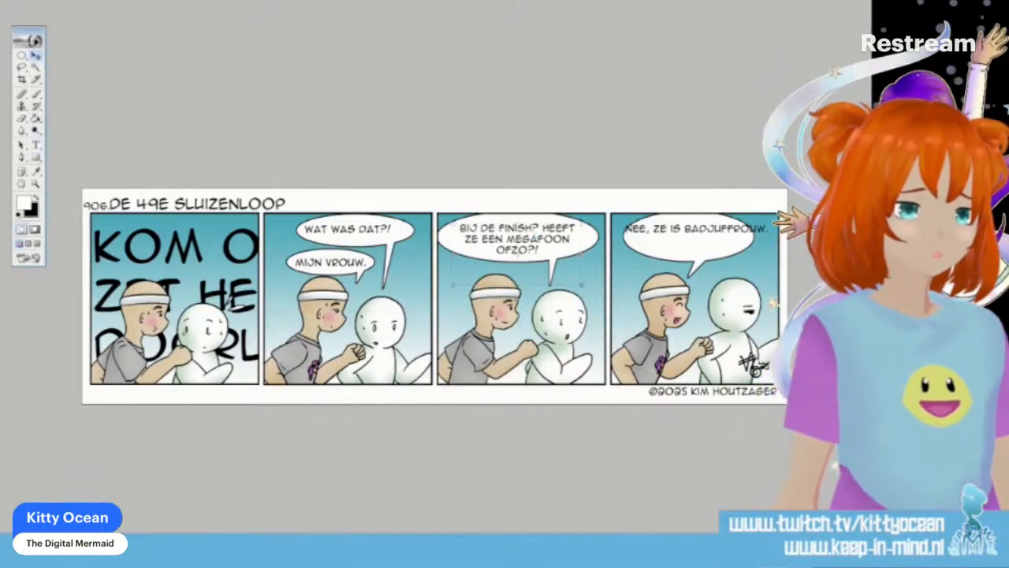
# Step: Wrap panel four's dialogue into "NEE, ZE IS" and "BADJUFFROUW." on two lines, and centre it in the balloon
pyautogui.click(37, 144)
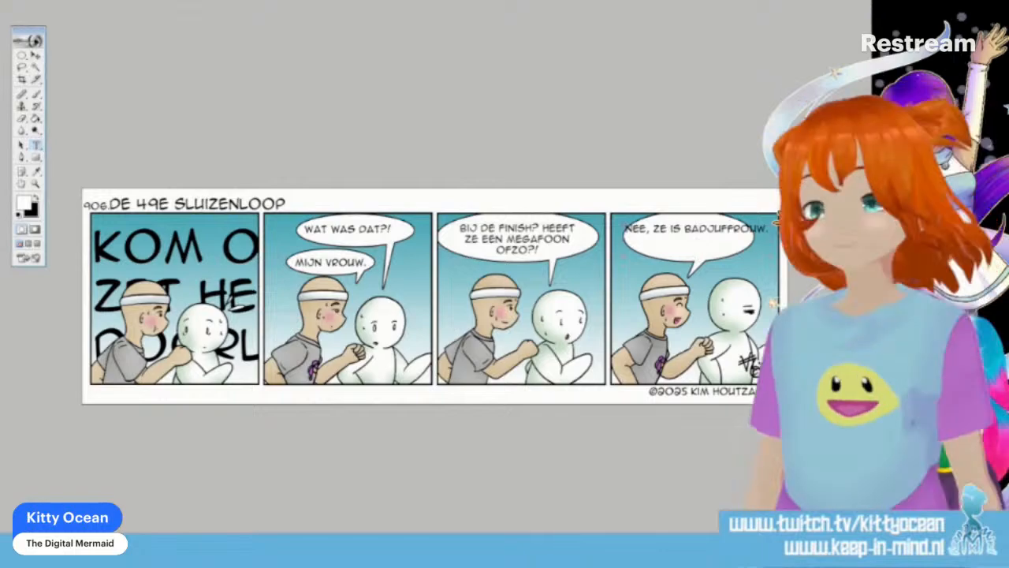
pyautogui.click(699, 231)
pyautogui.write('-')
pyautogui.press('Return')
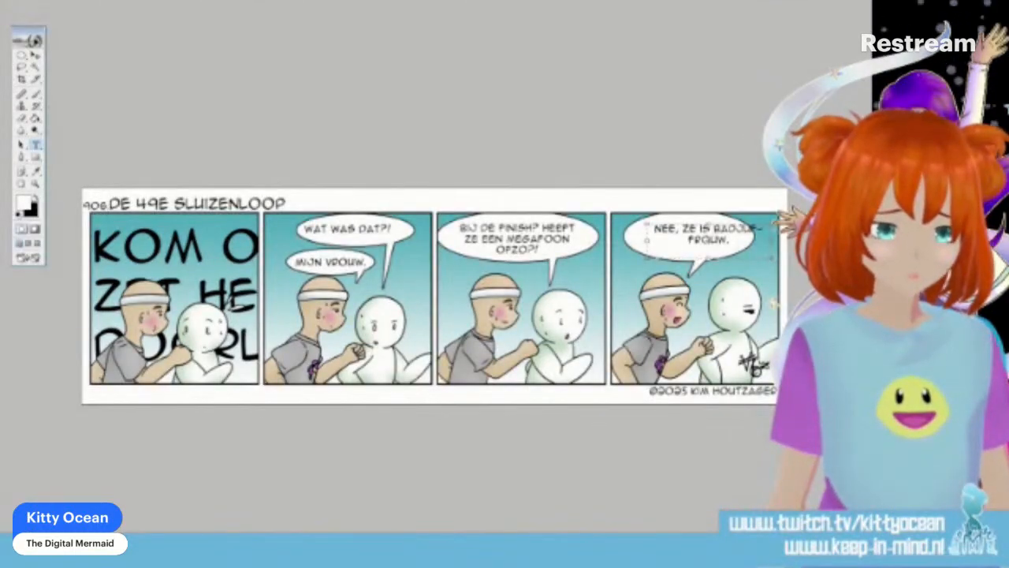
pyautogui.press('BackSpace')
pyautogui.press('BackSpace')
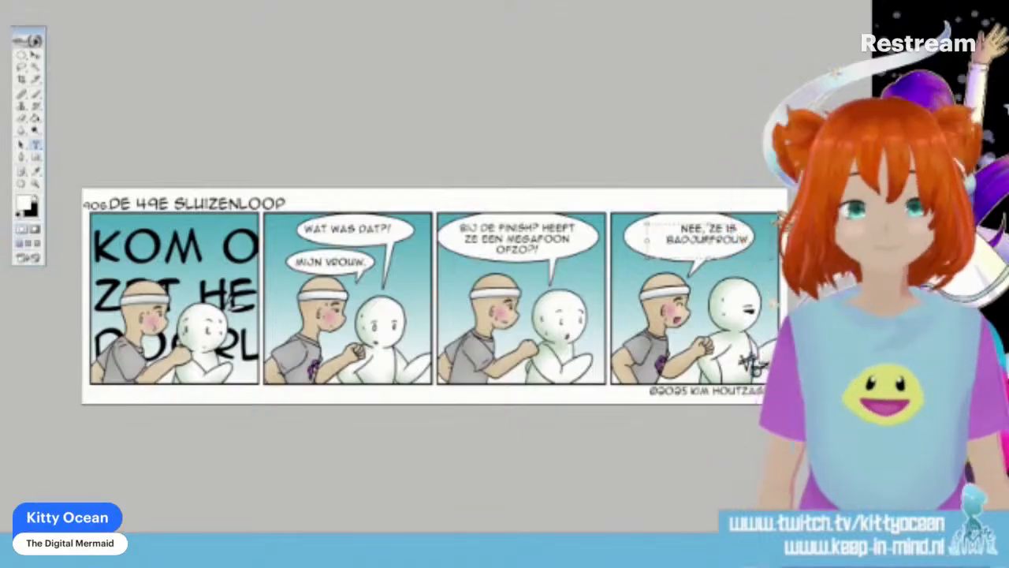
pyautogui.click(36, 57)
pyautogui.moveTo(742, 243); pyautogui.dragTo(721, 241)
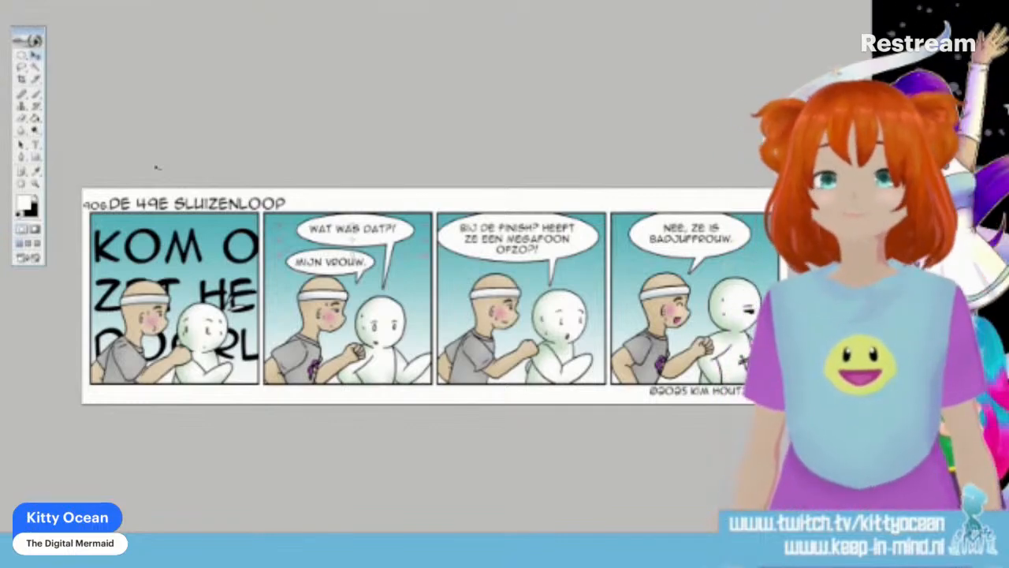
# Step: Capture the whole comic strip with Snipping Tool and close the snip without saving it
pyautogui.press('b')
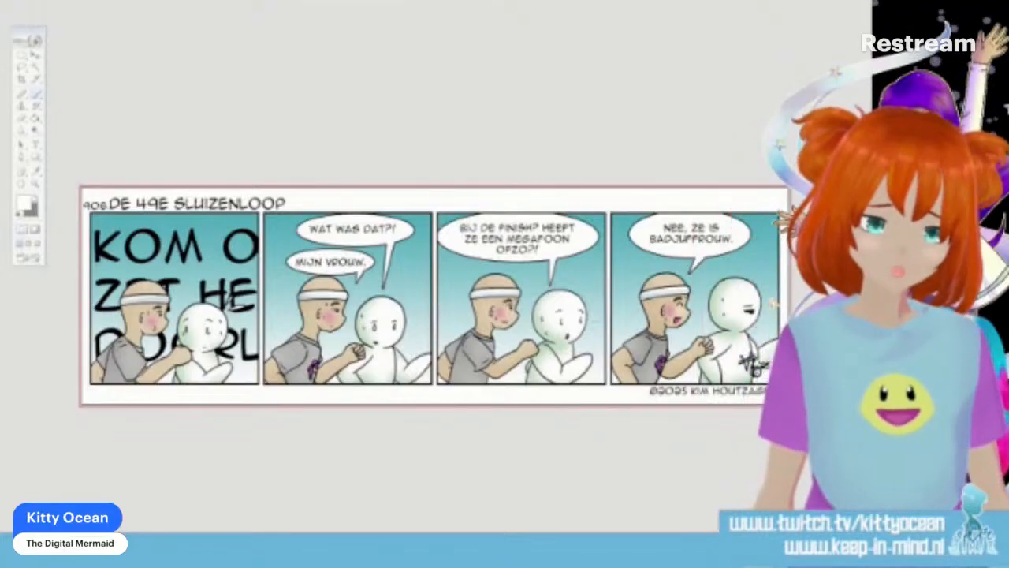
pyautogui.moveTo(80, 186); pyautogui.dragTo(789, 406)
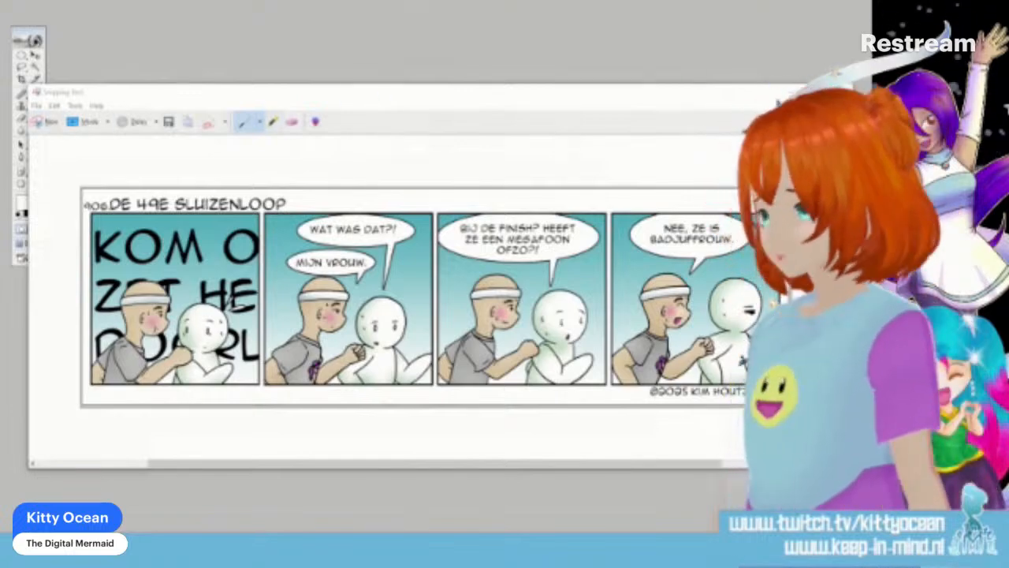
pyautogui.click(797, 93)
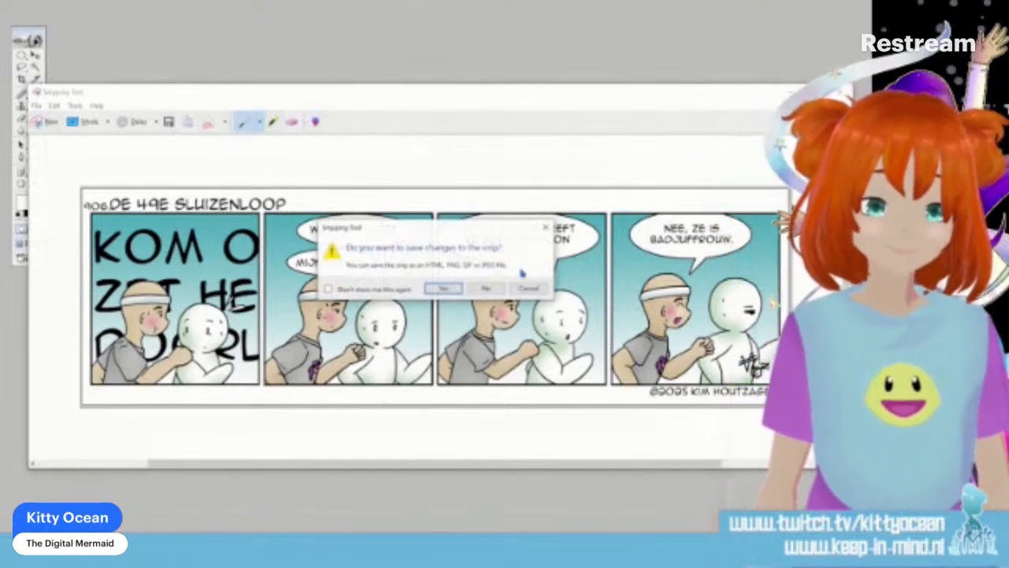
pyautogui.click(495, 290)
# Step: Save the comic strip document and export it for the web as an optimized JPEG with the JPEG High setting
pyautogui.click(22, 2)
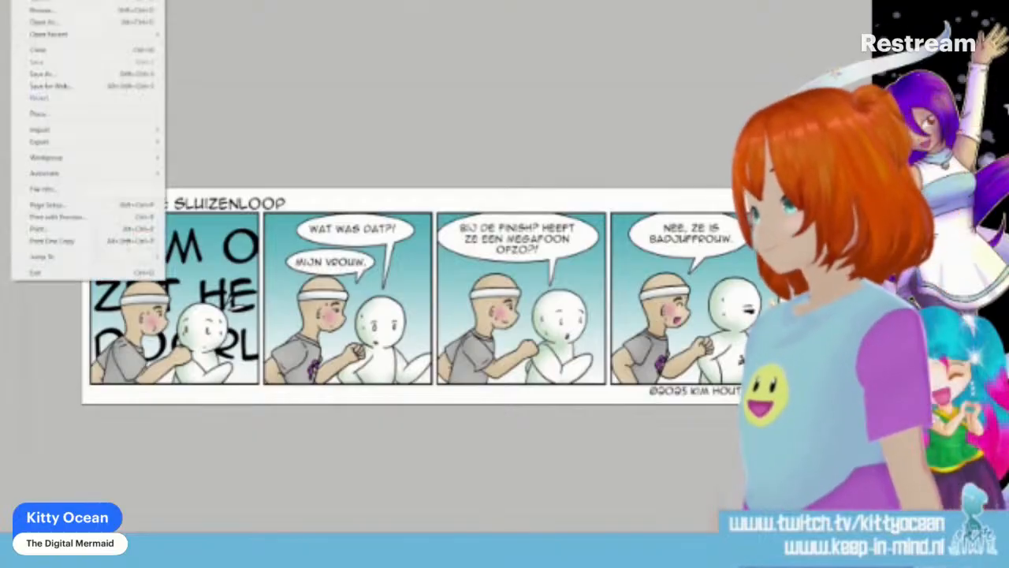
pyautogui.click(83, 77)
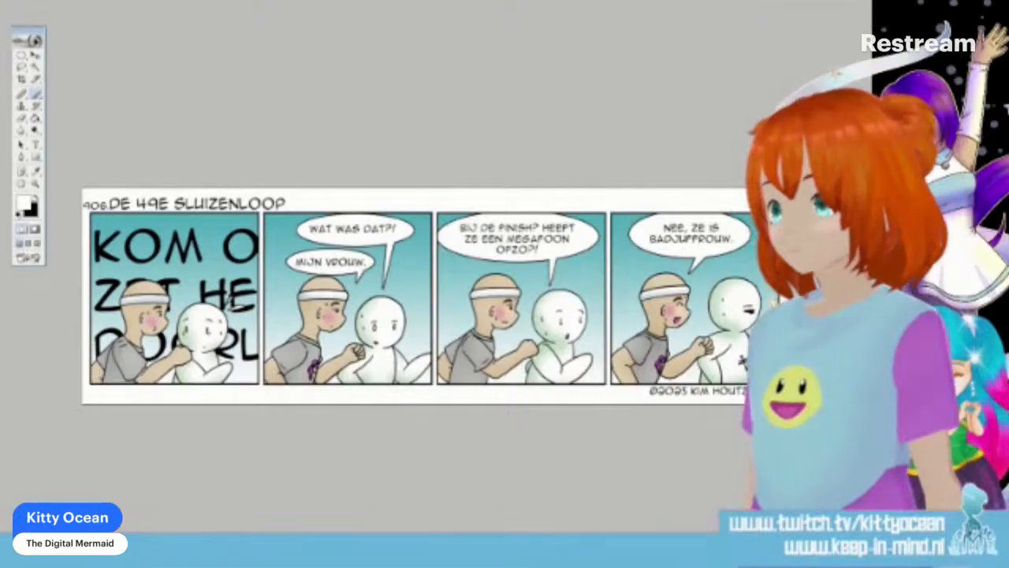
pyautogui.hotkey('alt', 'f')
pyautogui.click(83, 89)
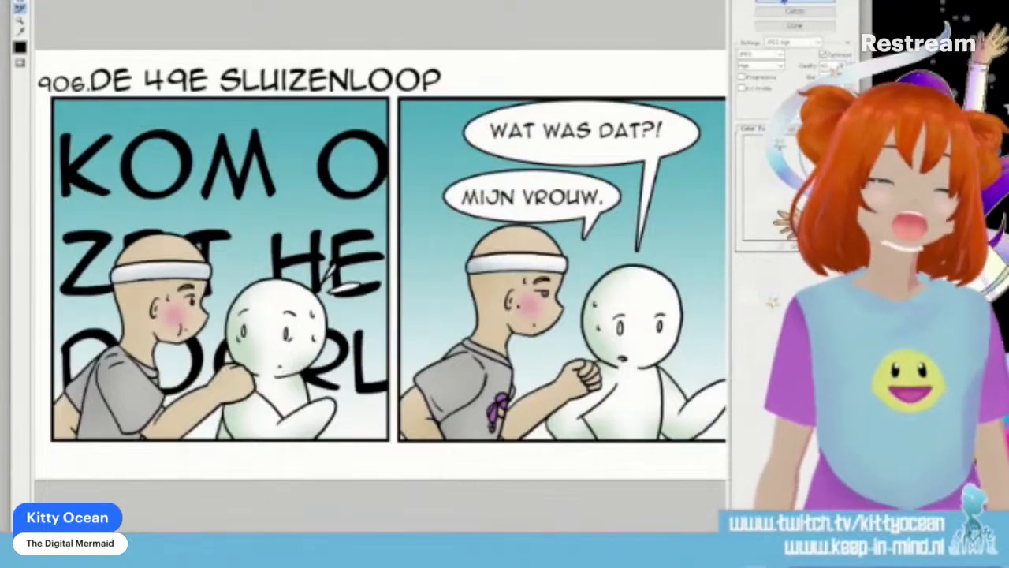
pyautogui.click(795, 1)
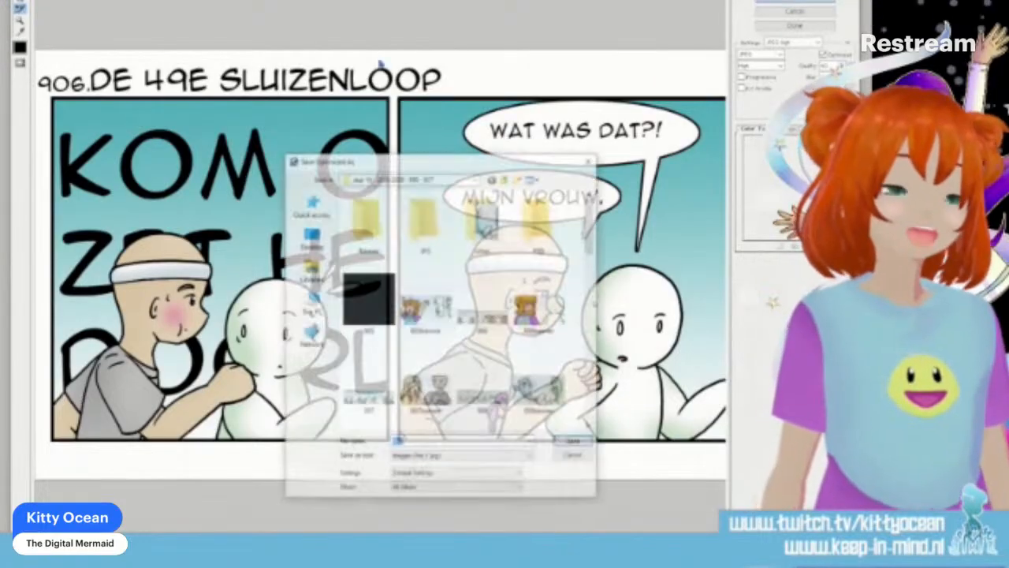
pyautogui.press('Return')
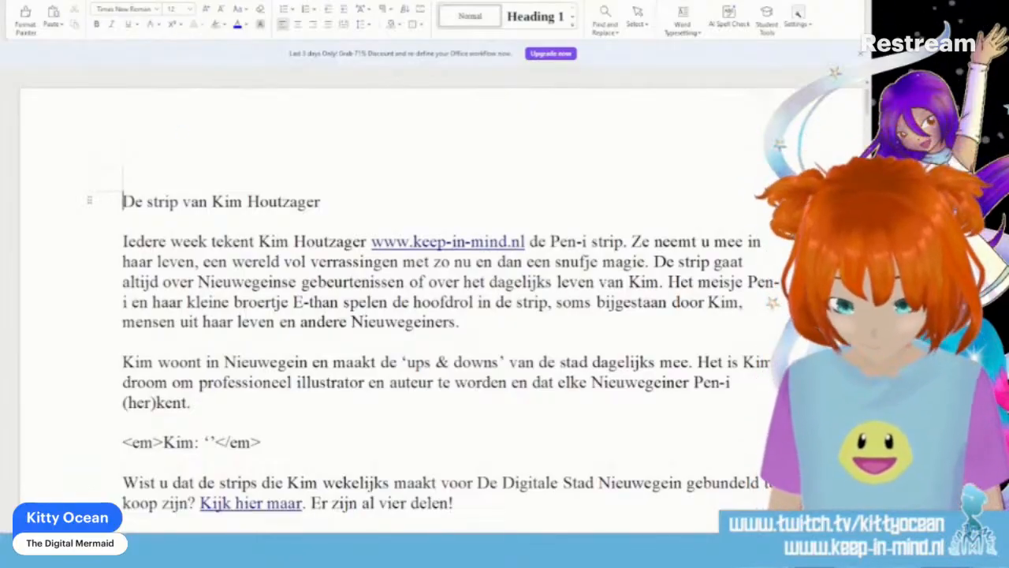
# Step: Switch to the strip text document in WPS Writer and add the date "16 september 2025" above the 9 september 2025 entry
pyautogui.hscroll(2, 366, 310)
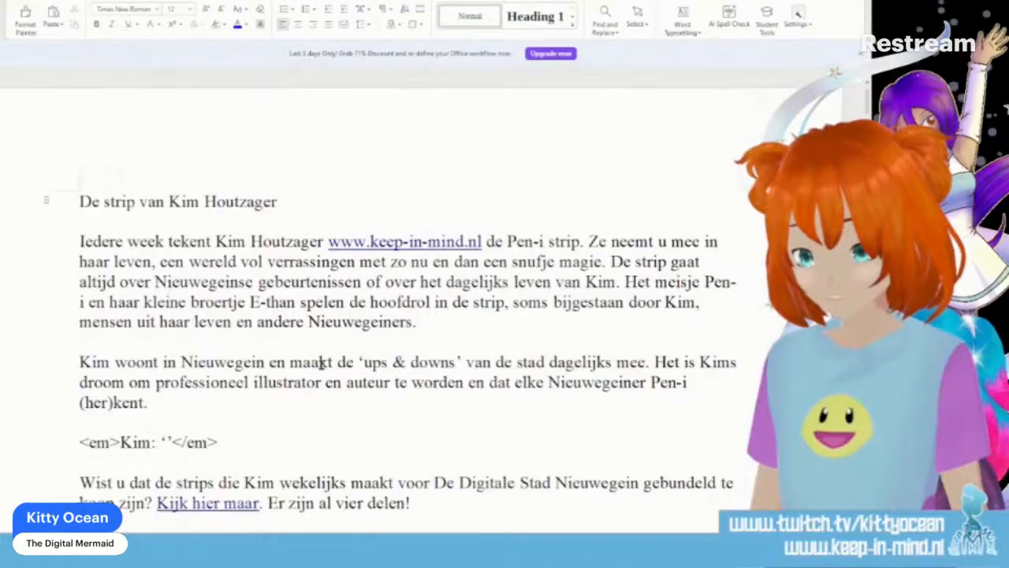
pyautogui.scroll(-5, 322, 362)
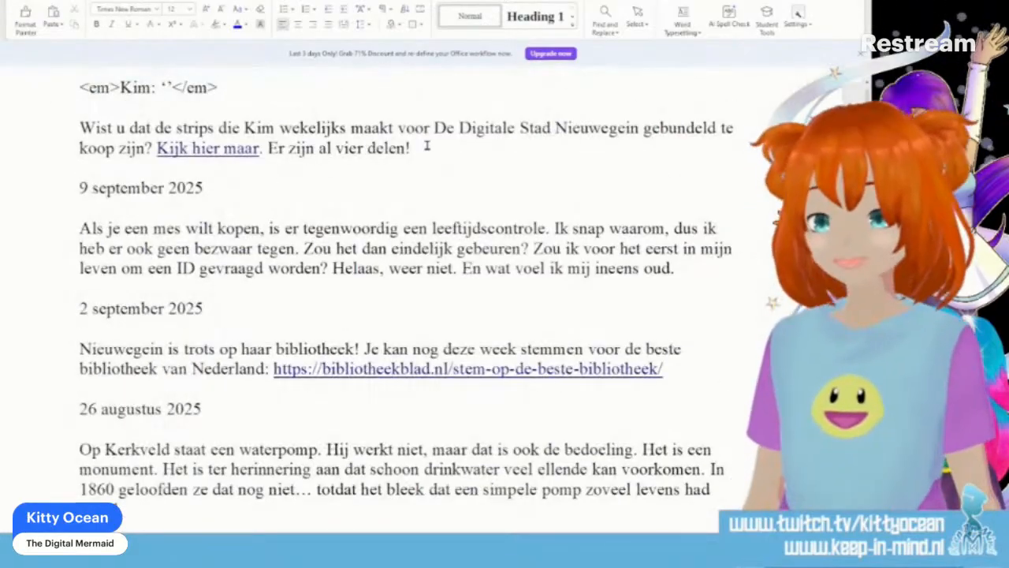
pyautogui.press('Return')
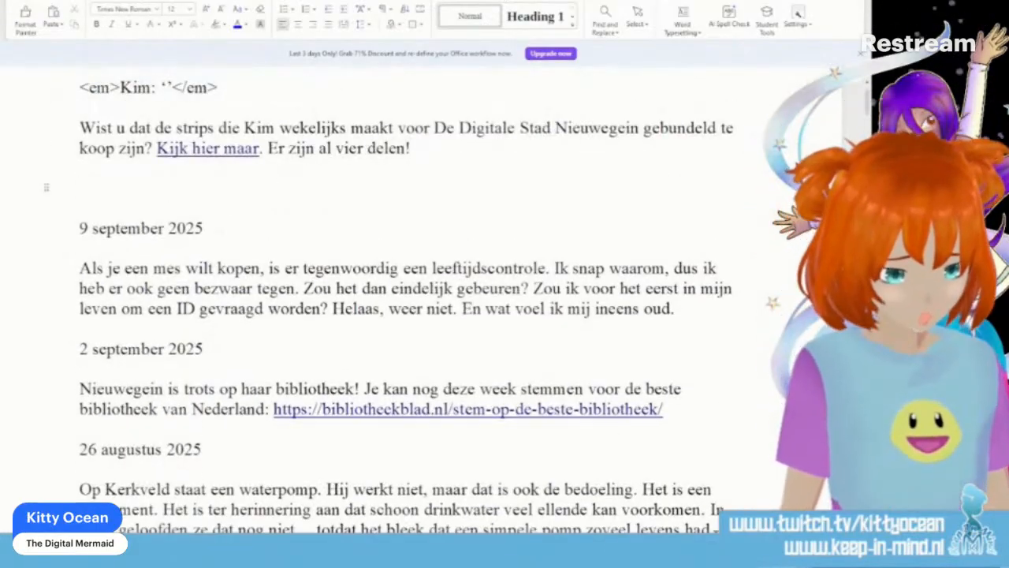
pyautogui.write('16 septem')
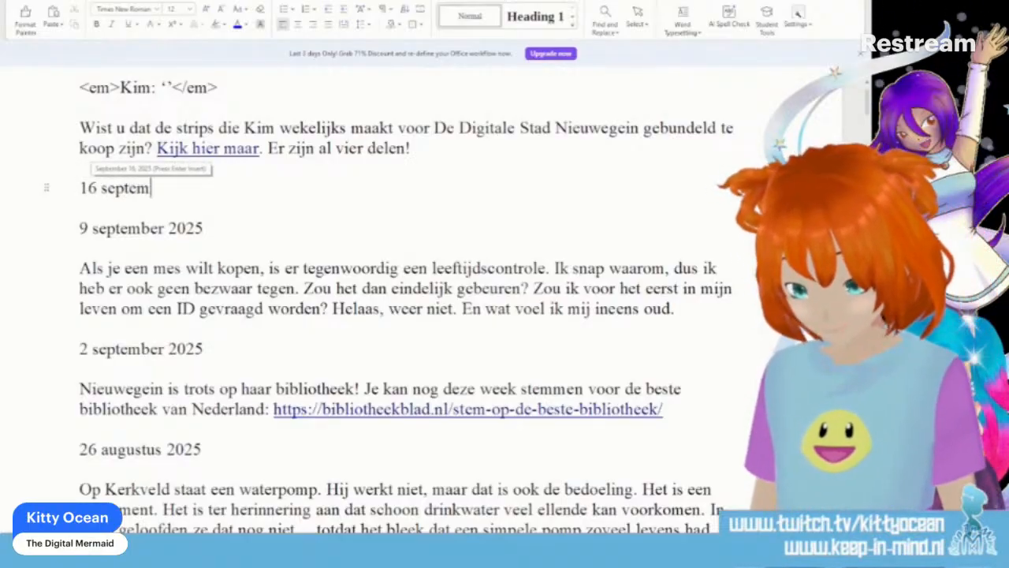
pyautogui.write('ber 2025')
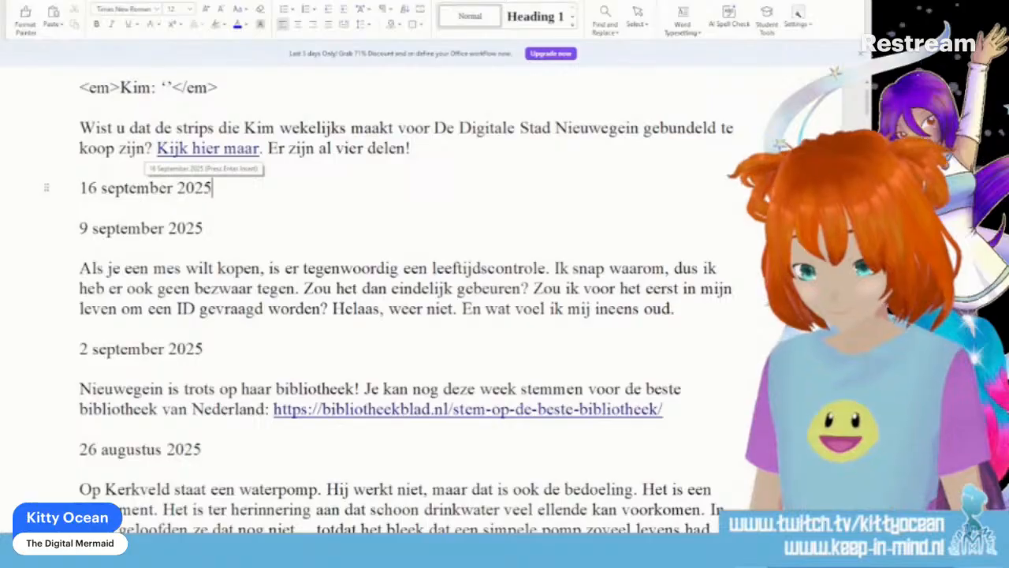
# Step: Start a paragraph under the 16 september 2025 date with "De 49e Sluizenloop!", with a capital S
pyautogui.press('Return')
pyautogui.write('De 49e sluizen')
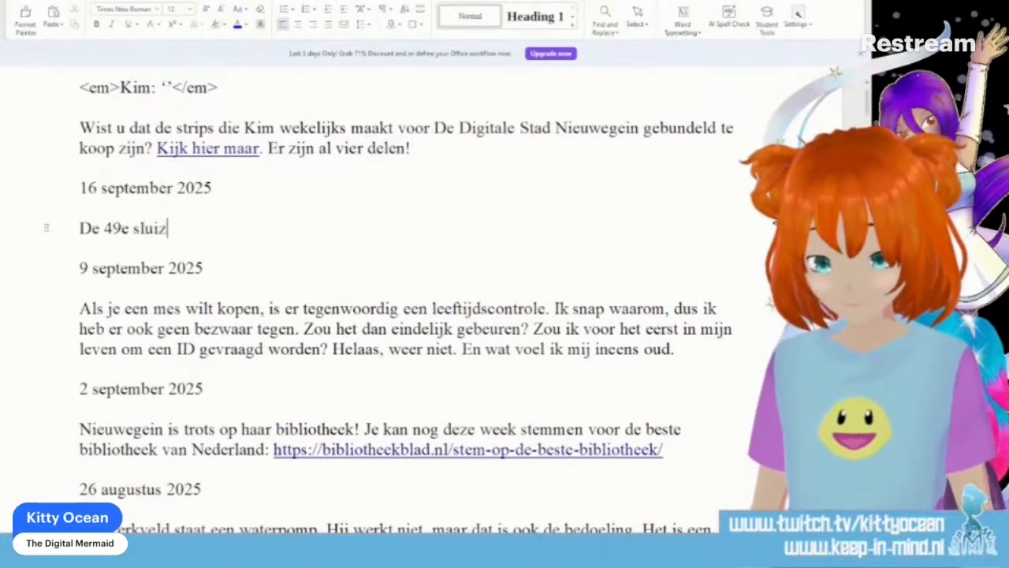
pyautogui.press('BackSpace')
pyautogui.press('BackSpace')
pyautogui.press('BackSpace')
pyautogui.press('BackSpace')
pyautogui.press('BackSpace')
pyautogui.press('BackSpace')
pyautogui.write('S')
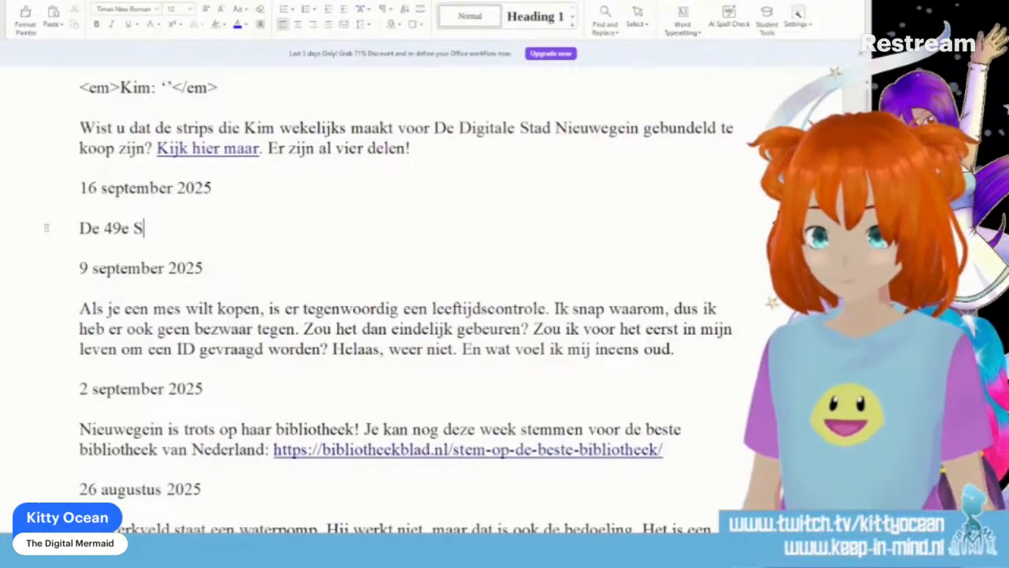
pyautogui.write('luizenloop!')
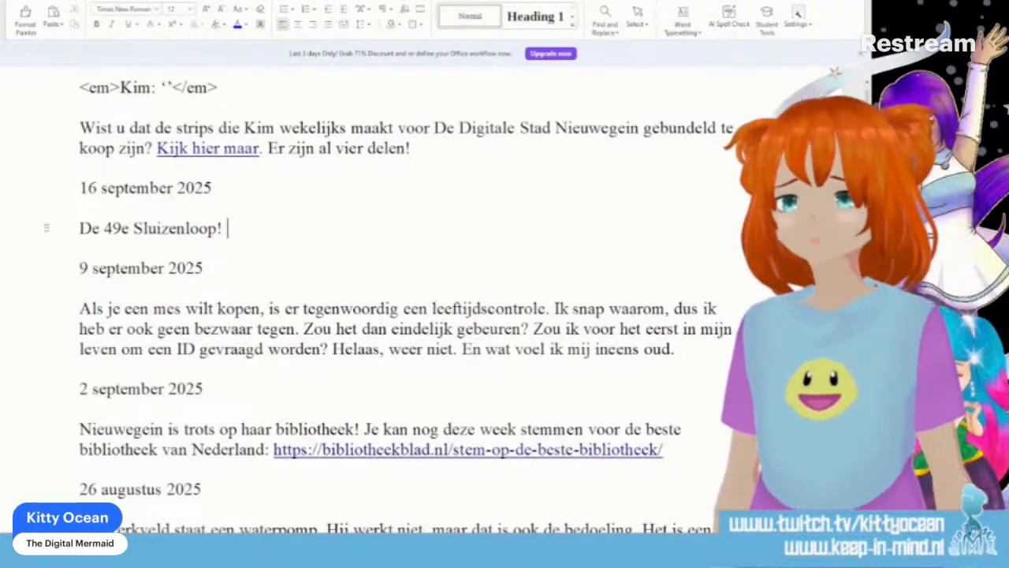
# Step: Continue the paragraph with "Door werkzaamheden was er een andere route voor de 10 kilometer (en 500 meter langer)"
pyautogui.write('Door we')
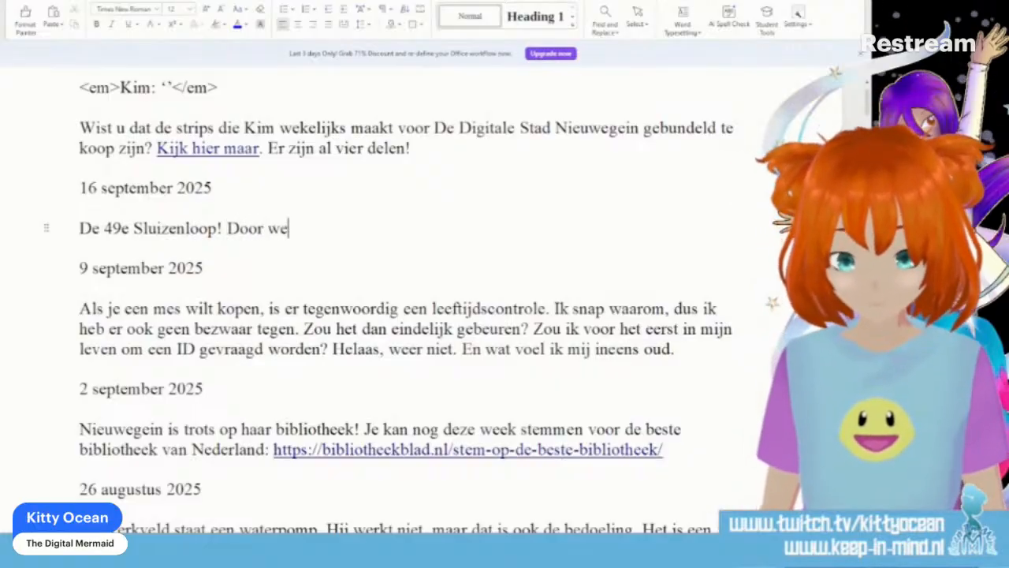
pyautogui.write('rkzaamheden dit')
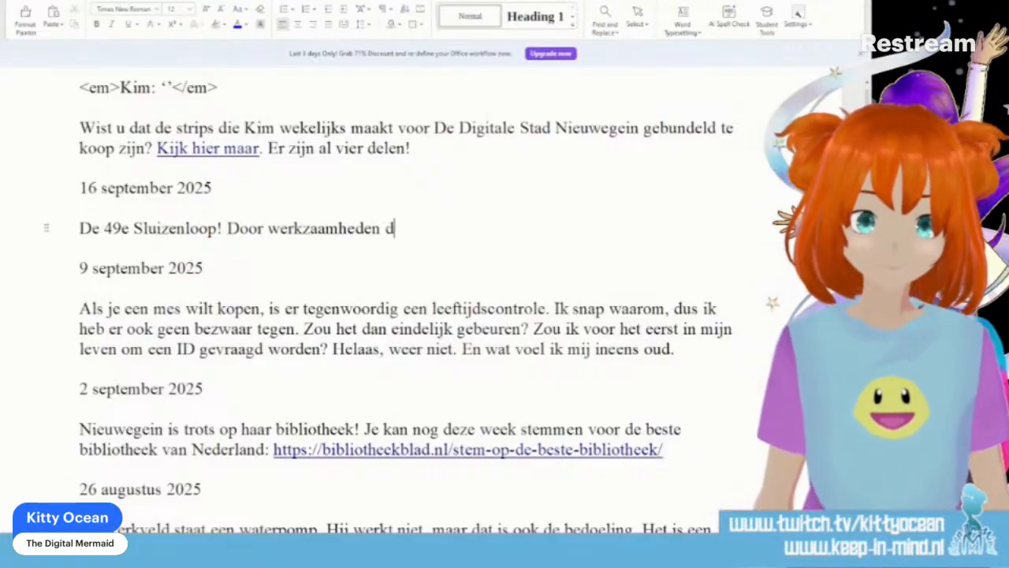
pyautogui.press('BackSpace')
pyautogui.press('BackSpace')
pyautogui.write('wa')
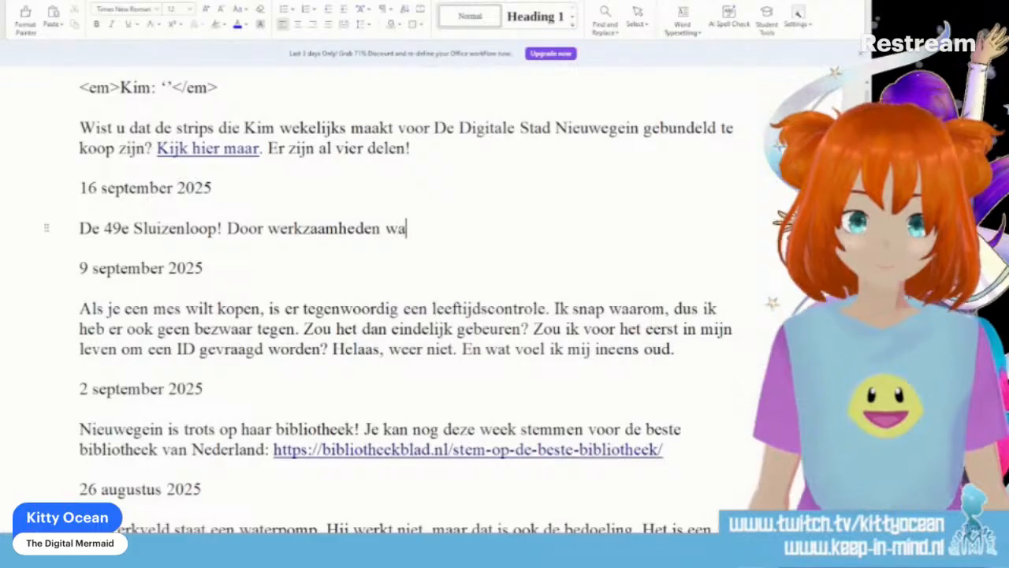
pyautogui.write('s er een andere r')
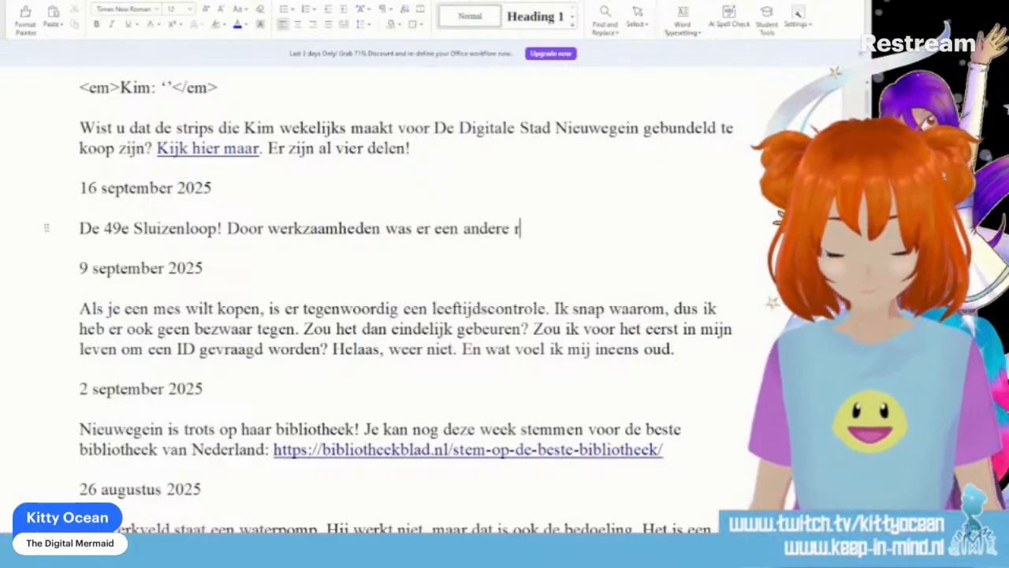
pyautogui.write('oute voor de 10')
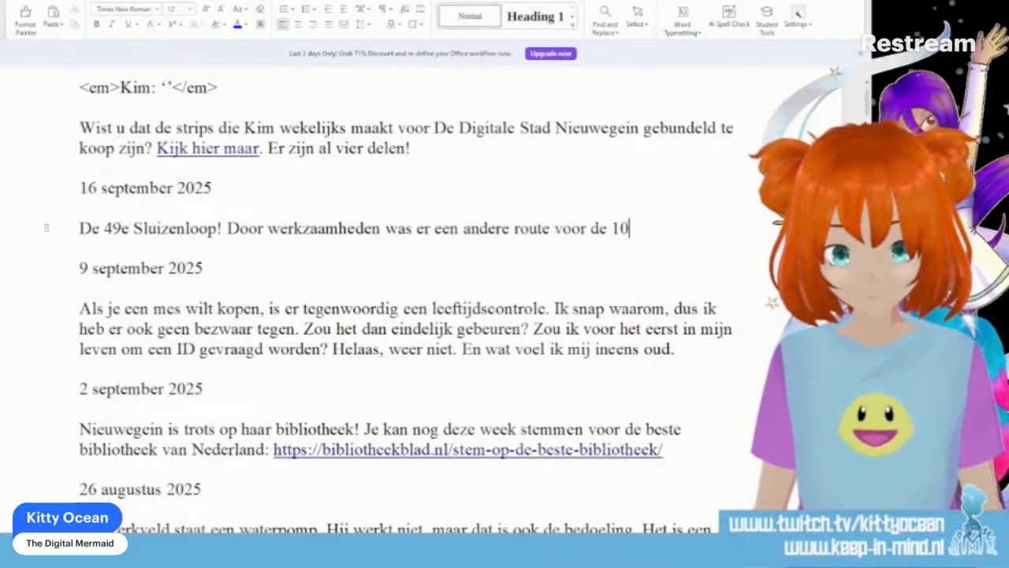
pyautogui.write(' kilomter')
pyautogui.press('BackSpace')
pyautogui.press('BackSpace')
pyautogui.press('BackSpace')
pyautogui.write('eter')
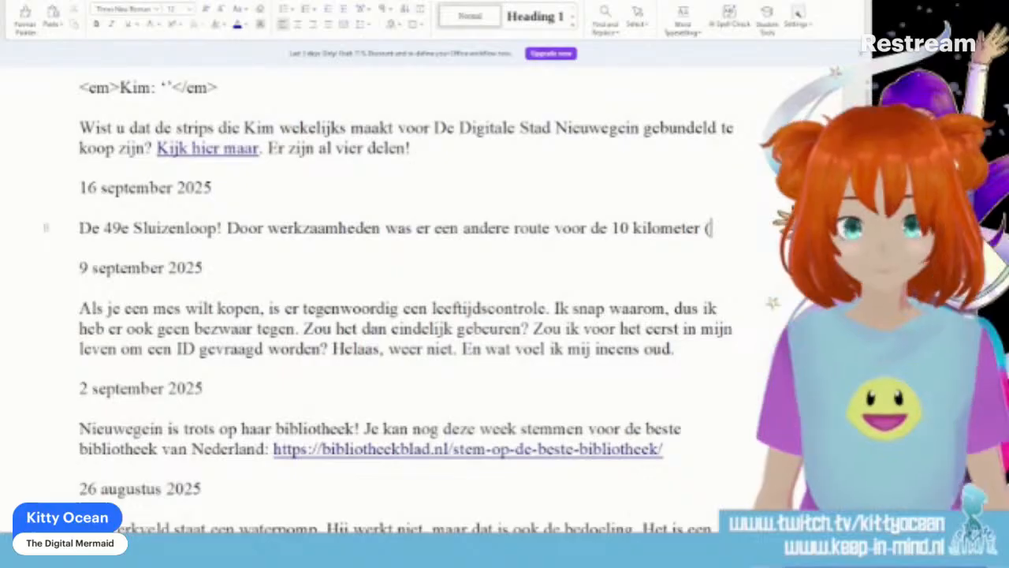
pyautogui.write(' (en 500 meter lan')
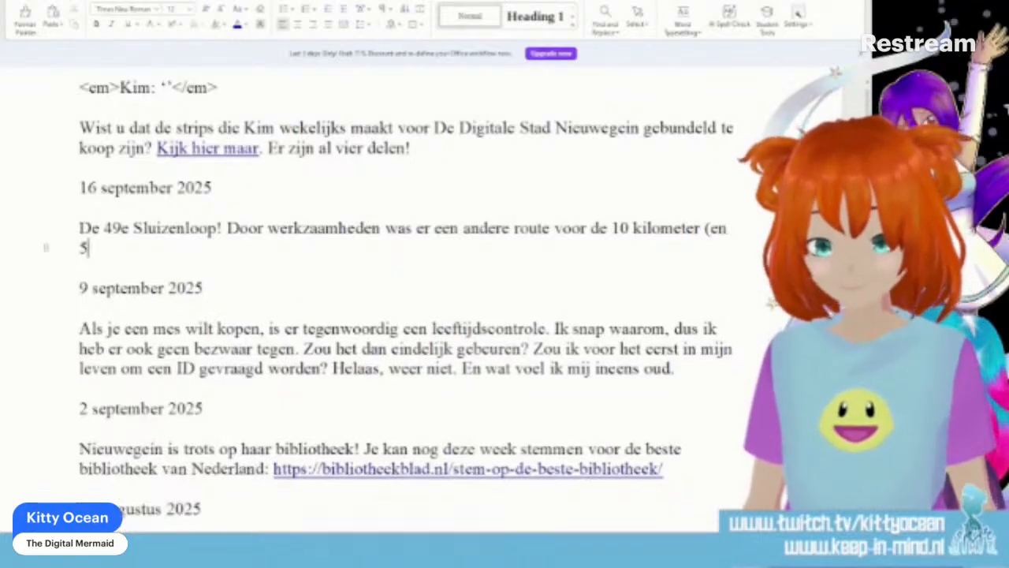
pyautogui.write('ger)')
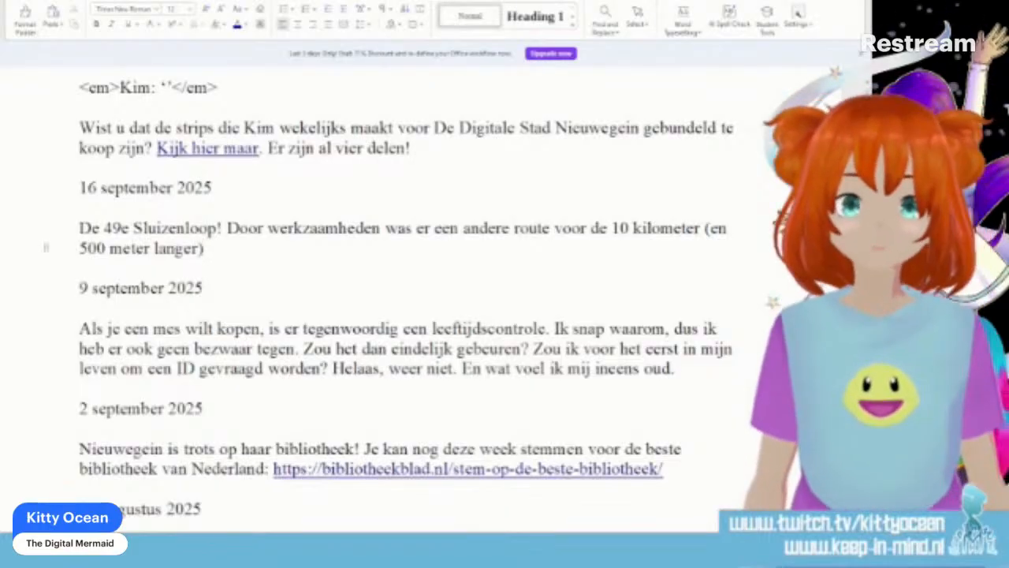
# Step: Extend the paragraph with ", maar het was weer top geregeld. Het weer was top, de route was top…"
pyautogui.write(', maar het was we')
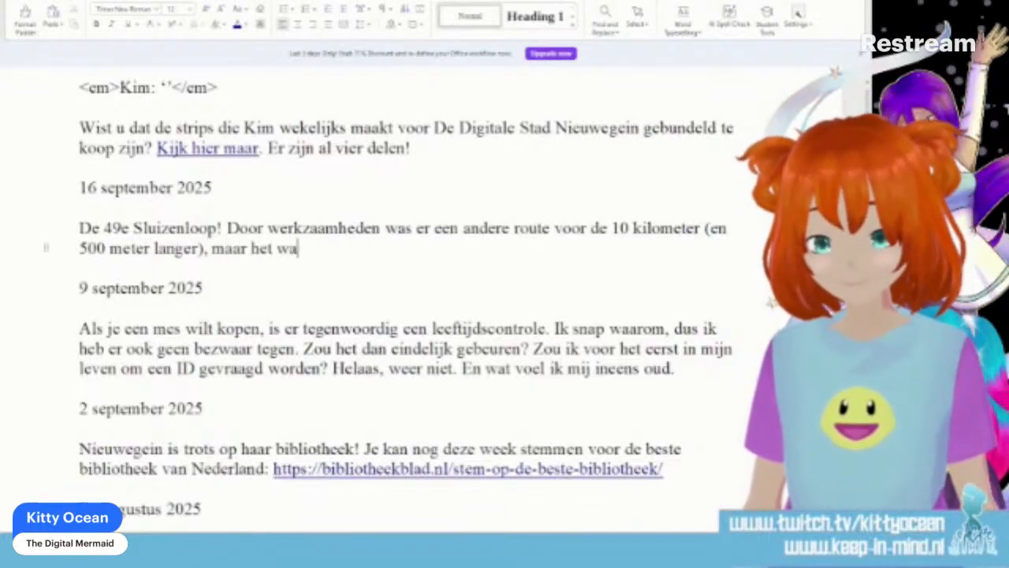
pyautogui.write('er top gere')
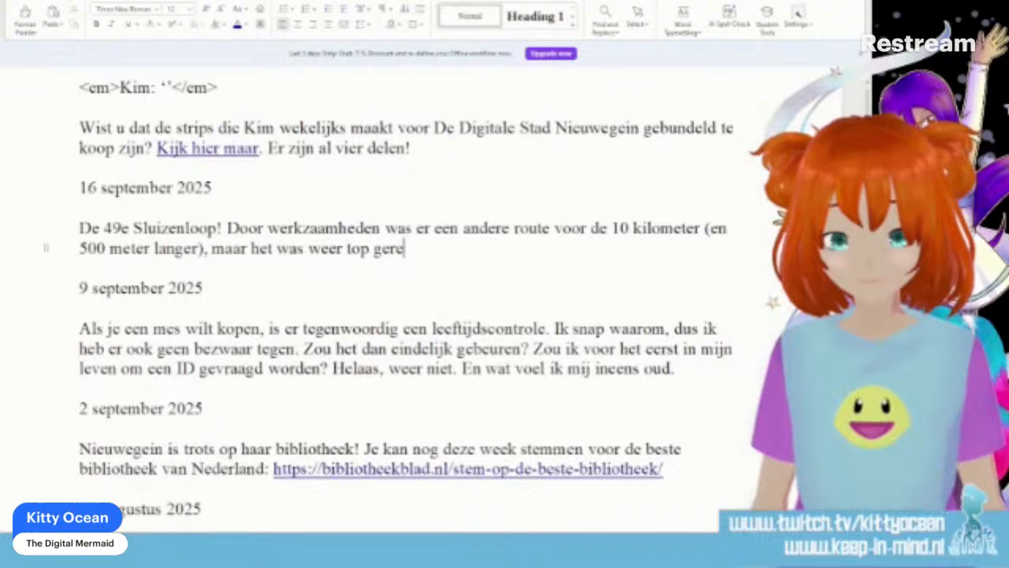
pyautogui.write('geld. Het')
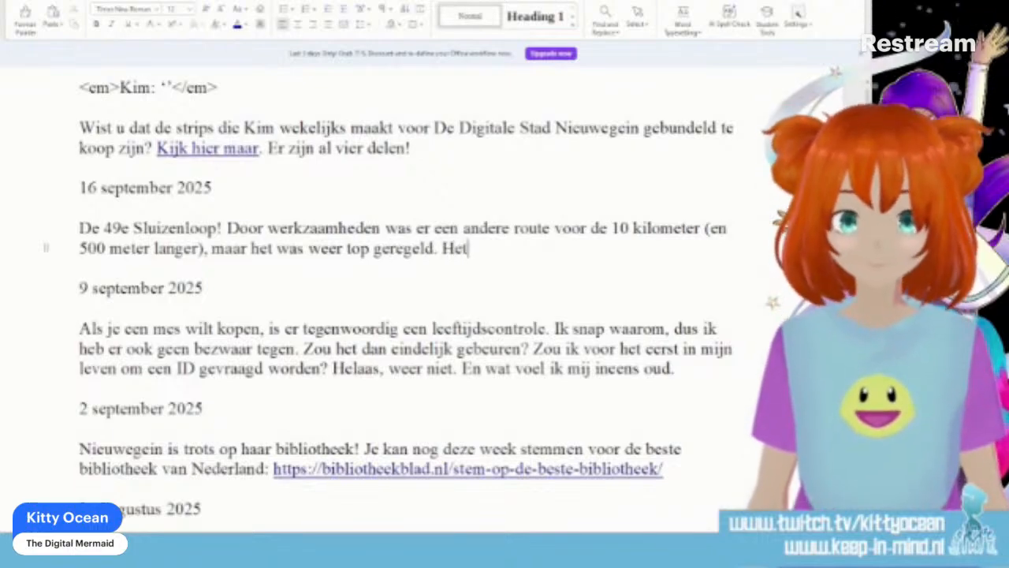
pyautogui.write(' weer was top, de route')
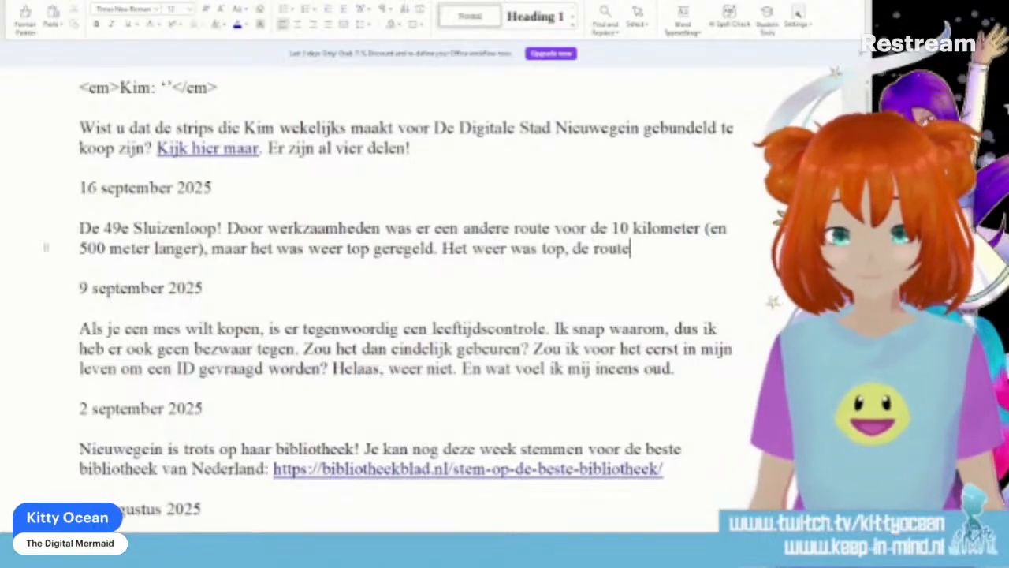
pyautogui.write(' was top... ')
# Step: Finish the 16 september paragraph with "en ik heb een zeker iemand heel hard aangemoedigd."
pyautogui.write('en ')
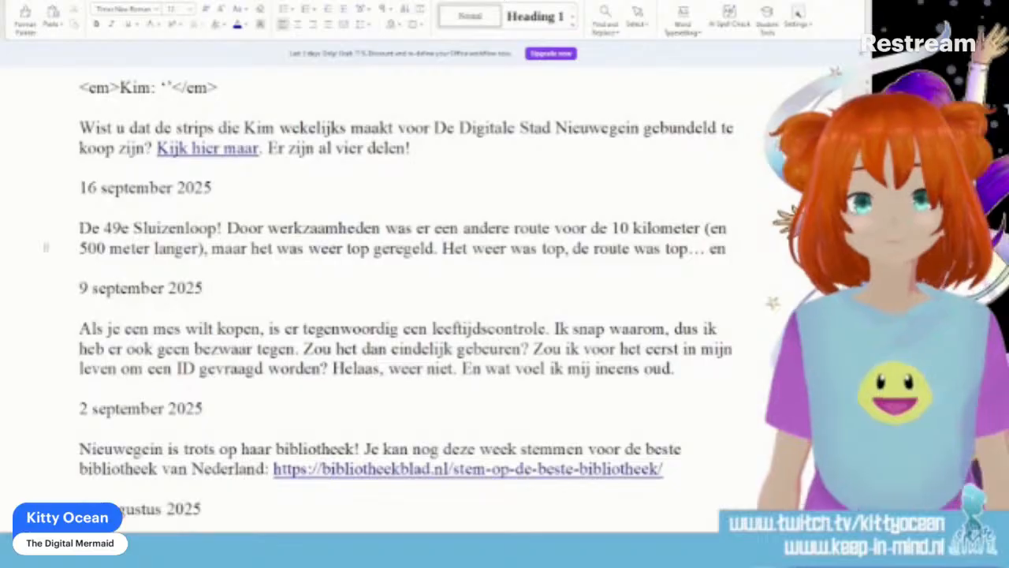
pyautogui.write('ik h')
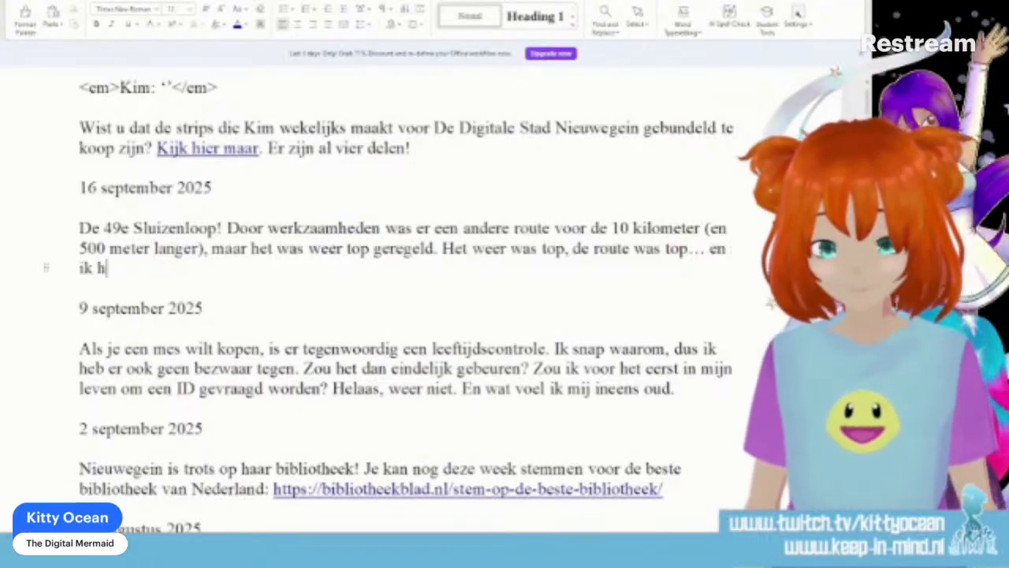
pyautogui.write('eb een zeker iemand heel hard')
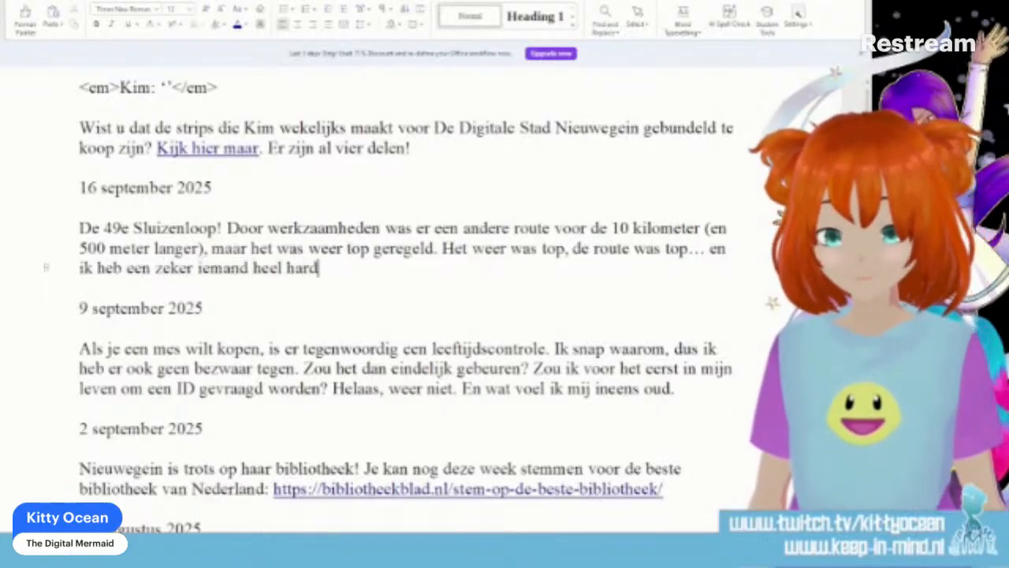
pyautogui.write(' aangemoedigd')
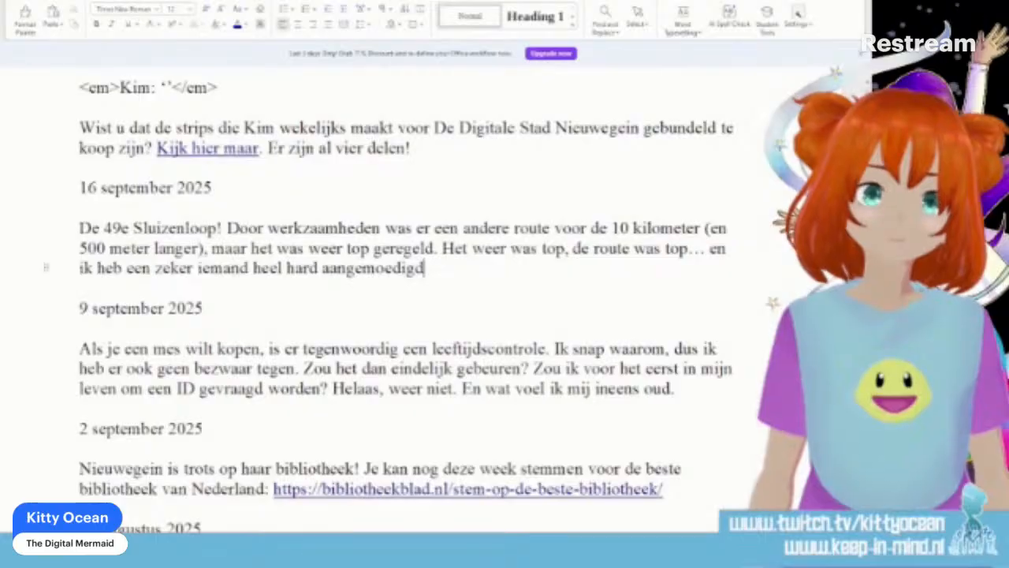
pyautogui.write('.')
pyautogui.moveTo(427, 268); pyautogui.dragTo(61, 234)
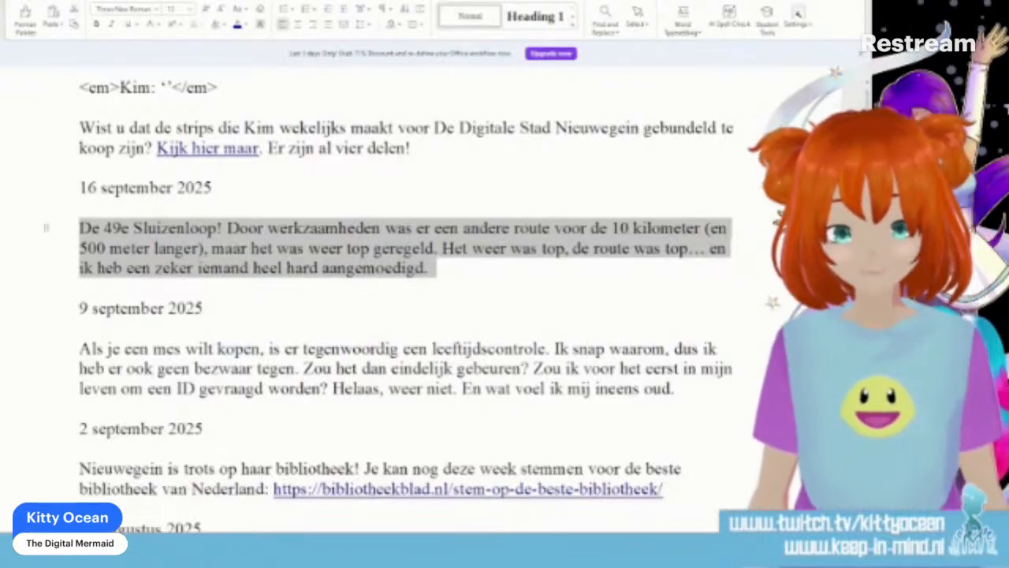
pyautogui.click(410, 270)
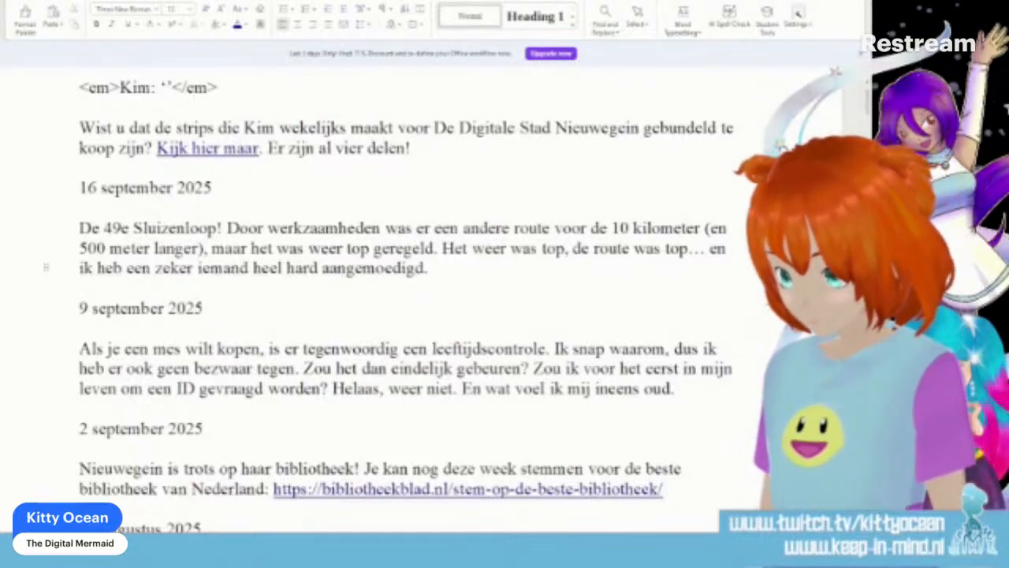
# Step: Switch back to Photoshop and close the comic strip document, saving its changes
pyautogui.hotkey('alt', 'Tab')
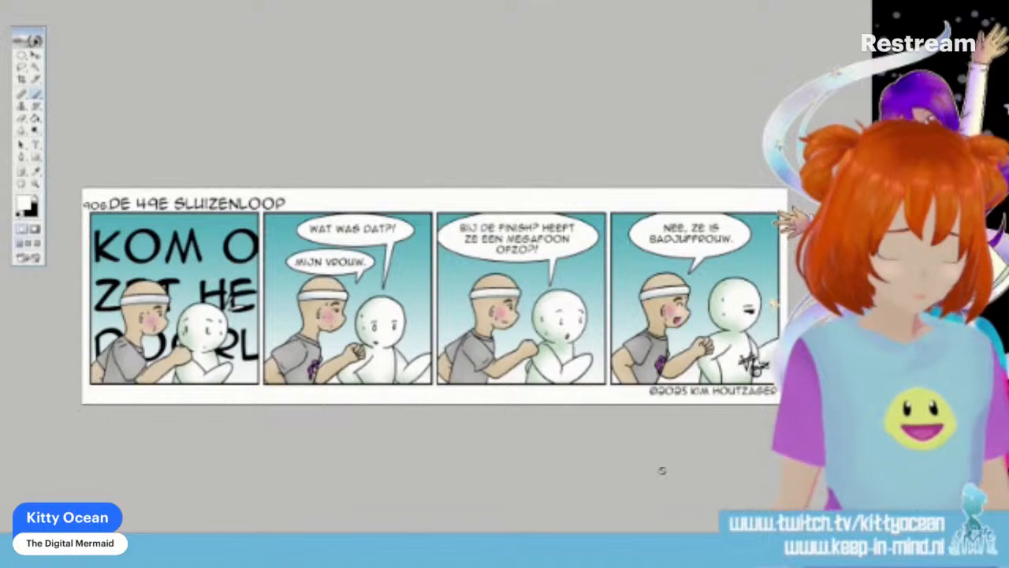
pyautogui.press('ctrl+super+s')
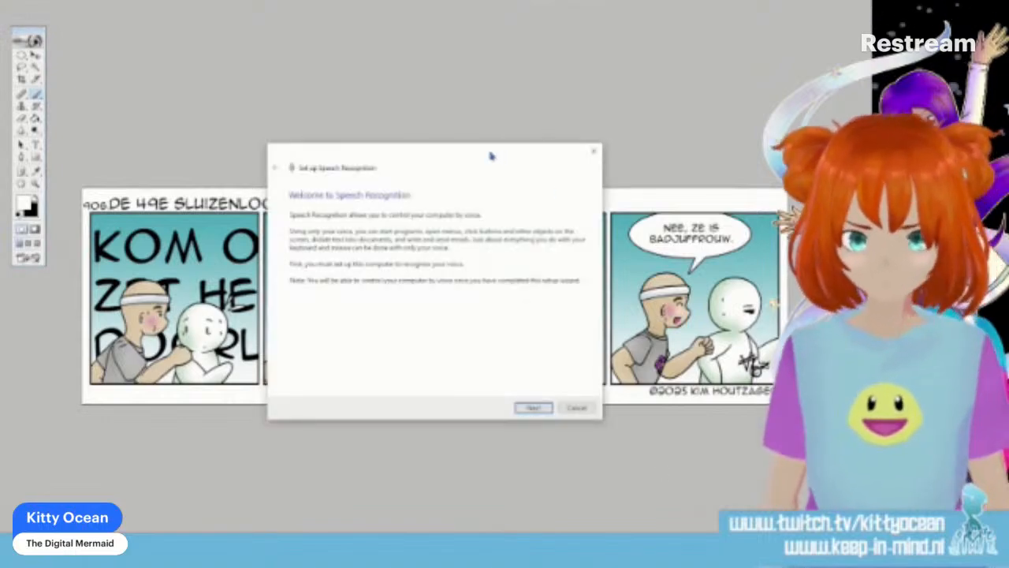
pyautogui.press('Escape')
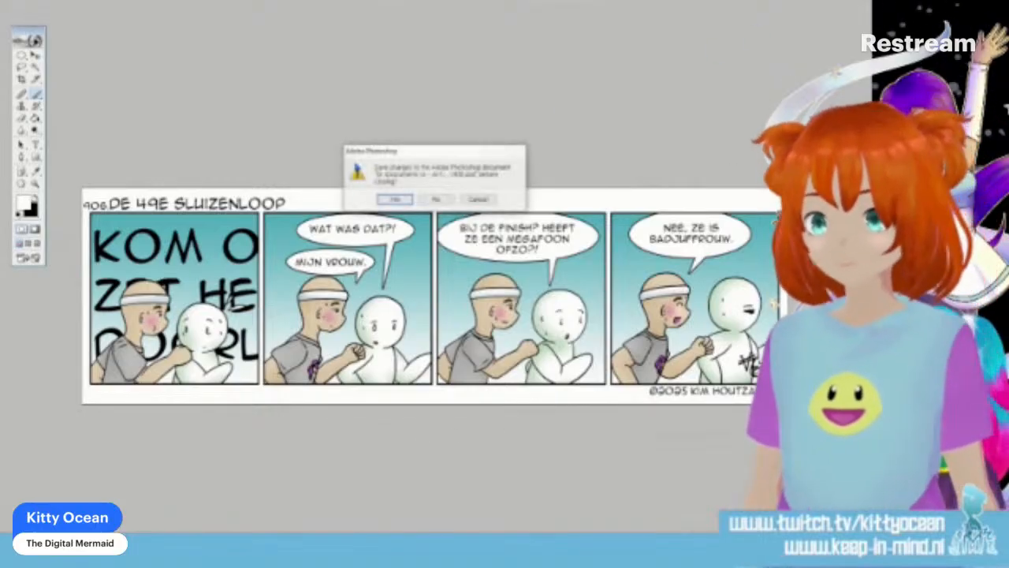
pyautogui.press('Return')
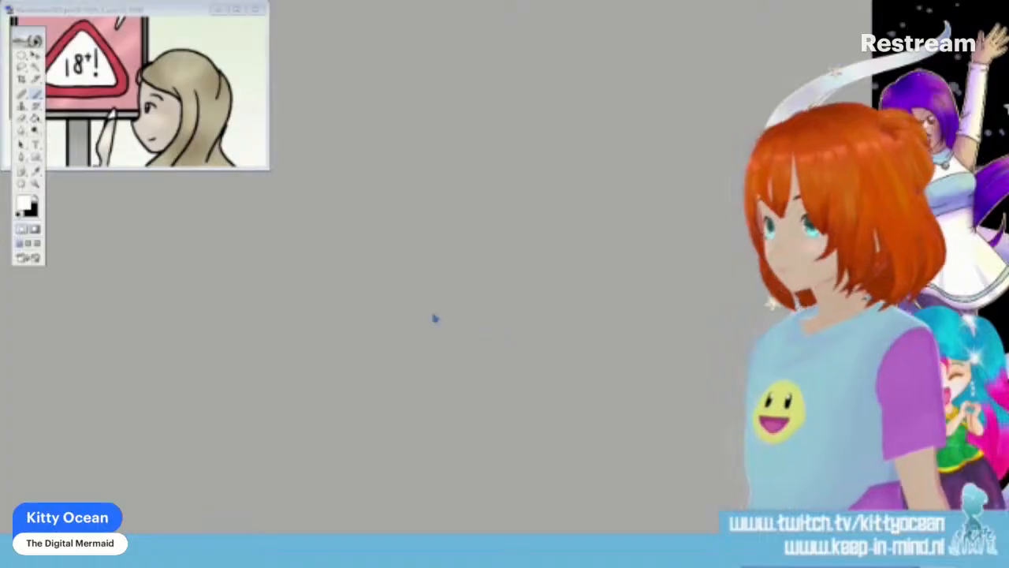
# Step: Paste the comic strip into NewBanner2025.psd and position it so the first panel's two characters fill the banner canvas
pyautogui.moveTo(180, 22); pyautogui.dragTo(234, 171)
pyautogui.hotkey('ctrl', 'v')
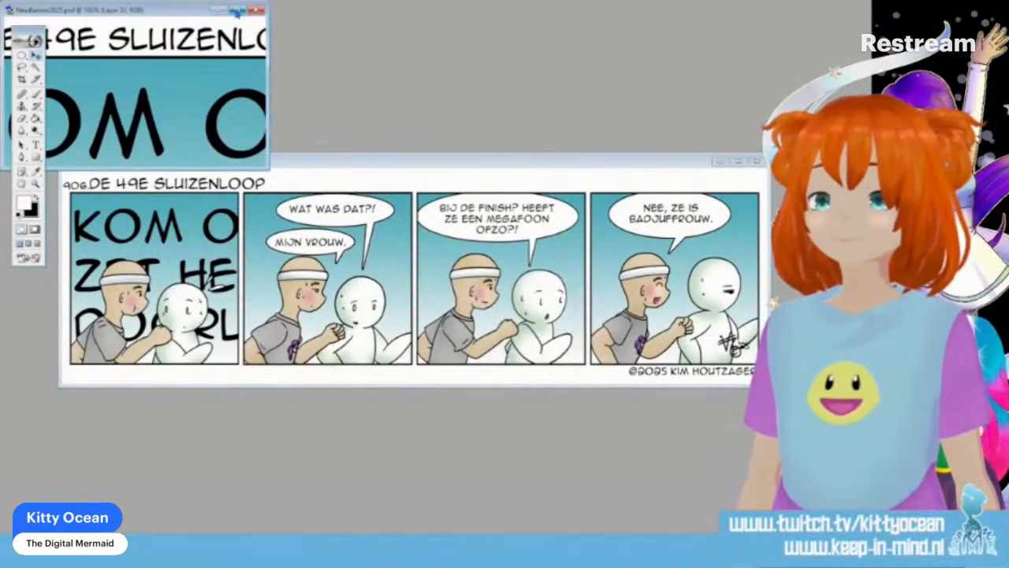
pyautogui.press('f')
pyautogui.moveTo(468, 500); pyautogui.dragTo(460, 338)
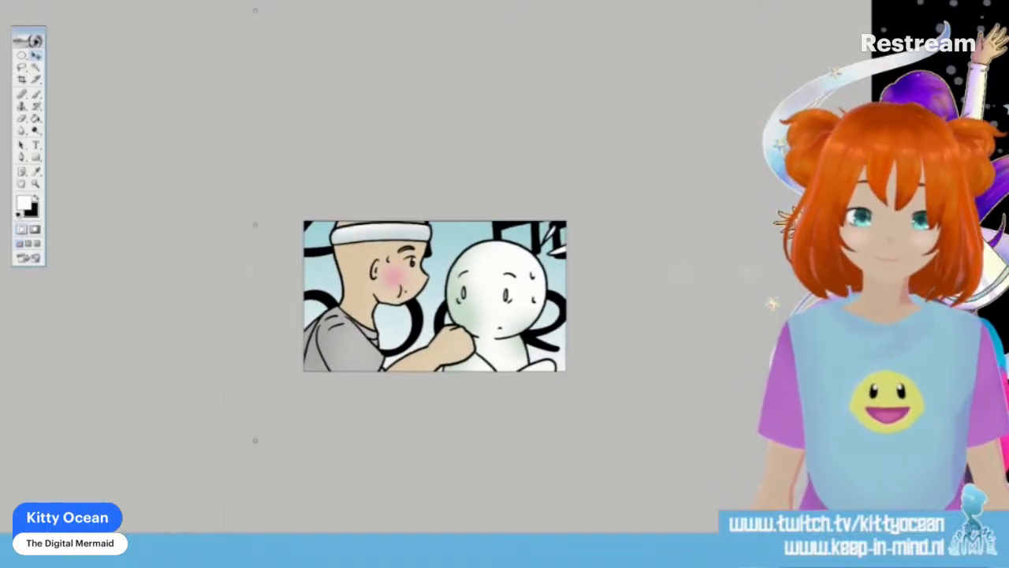
# Step: Export the banner image for the web as a JPEG with the High quality preset
pyautogui.hotkey('alt', 'f')
pyautogui.click(111, 89)
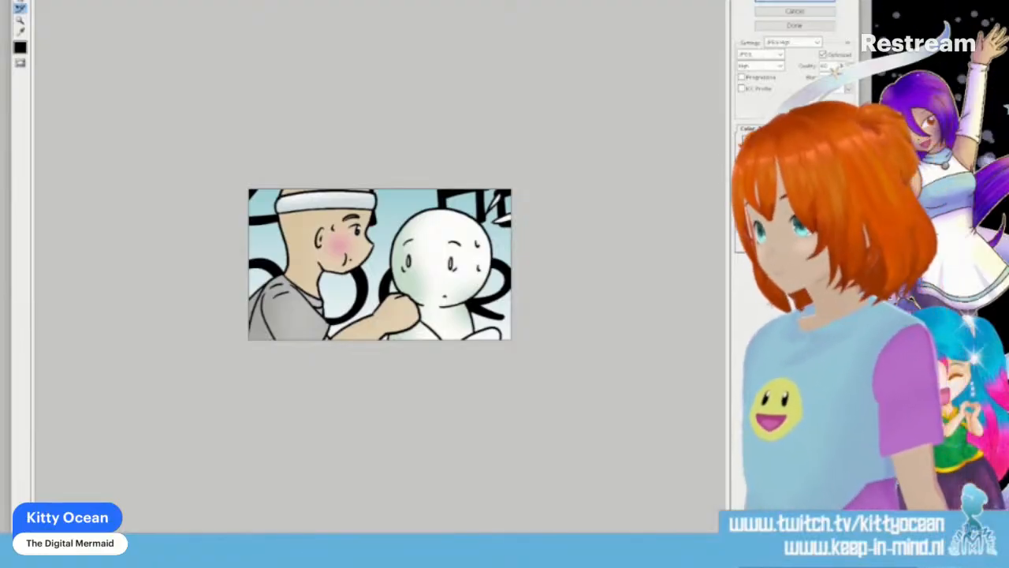
pyautogui.press('Return')
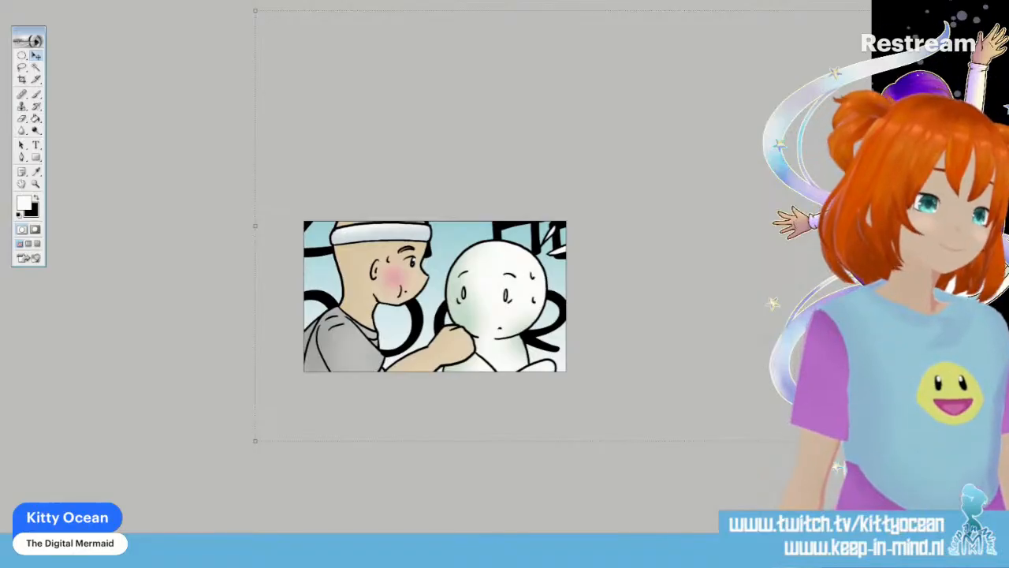
# Step: Leave Photoshop for WPS Office and save the text document containing the 16 september 2025 entry, dismissing the upgrade offer
pyautogui.hotkey('ctrl', 'q')
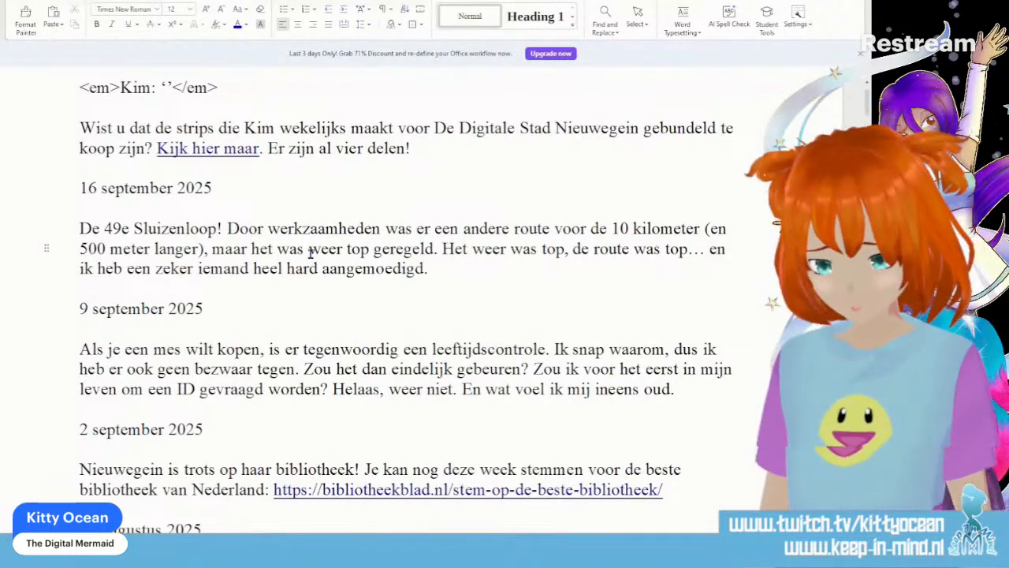
pyautogui.hotkey('ctrl', 's')
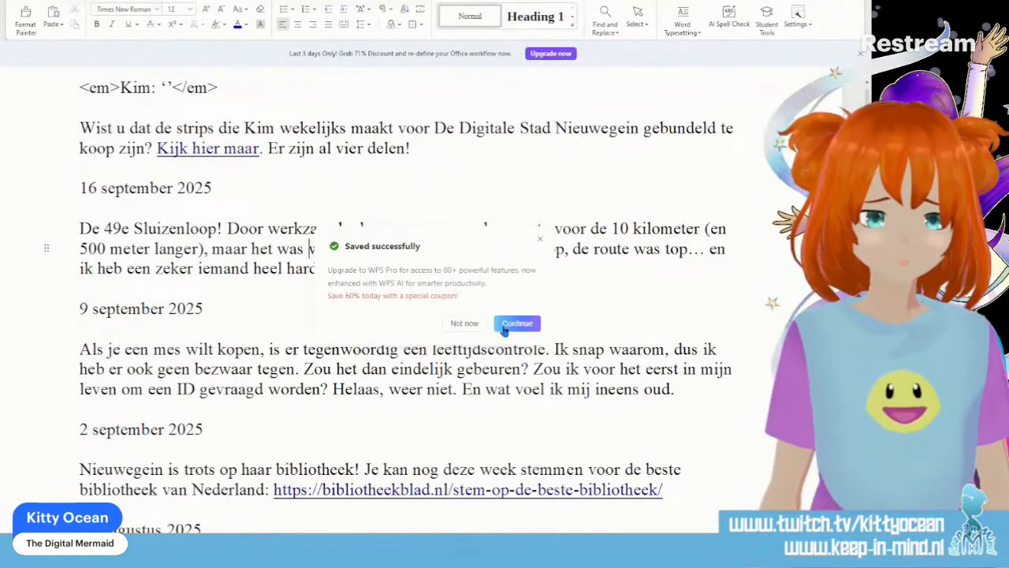
pyautogui.click(540, 238)
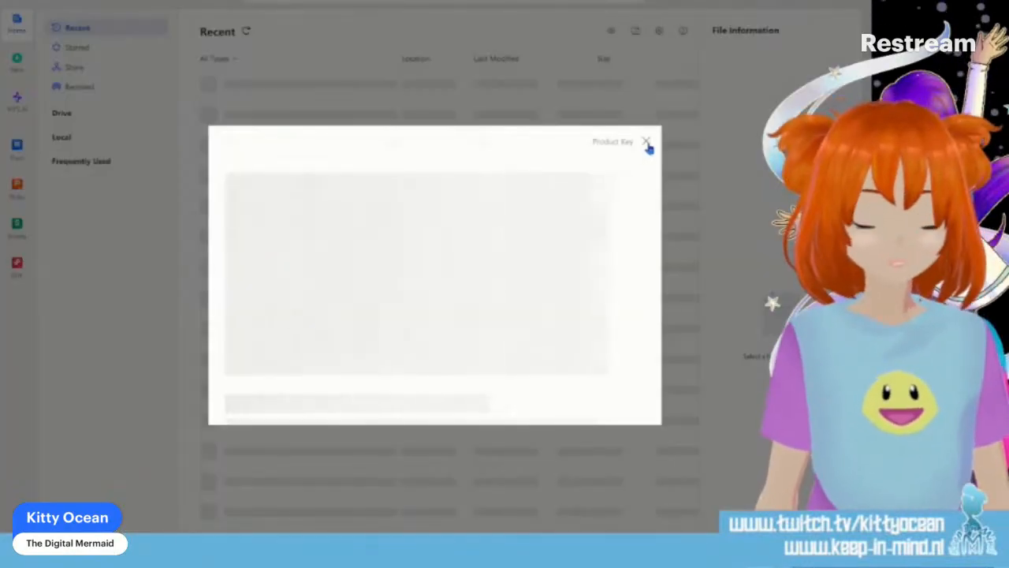
# Step: Dismiss the product offer and open the "Forever Young Eternity 1: New to this world" manuscript from the recent files
pyautogui.click(647, 145)
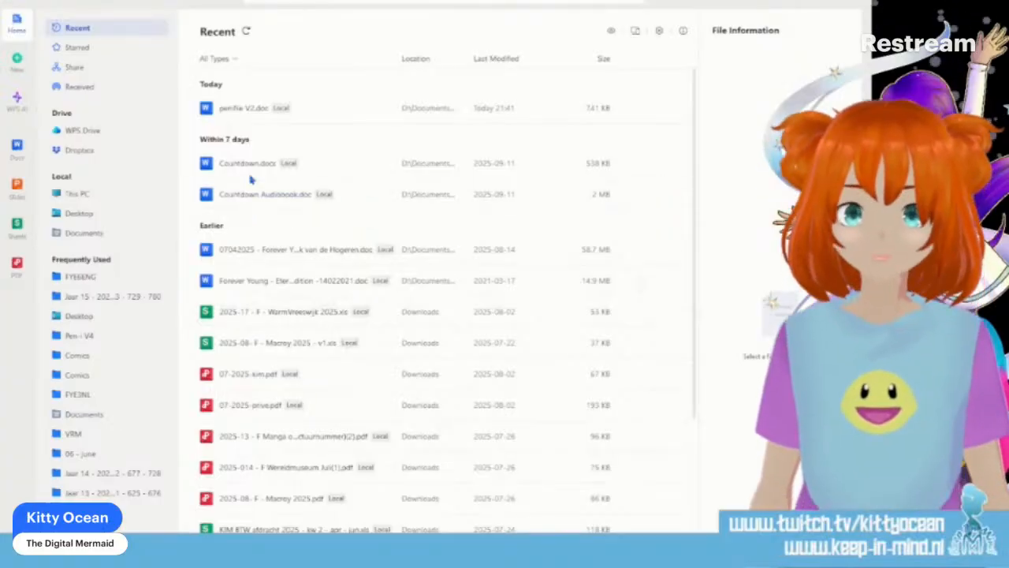
pyautogui.doubleClick(270, 309)
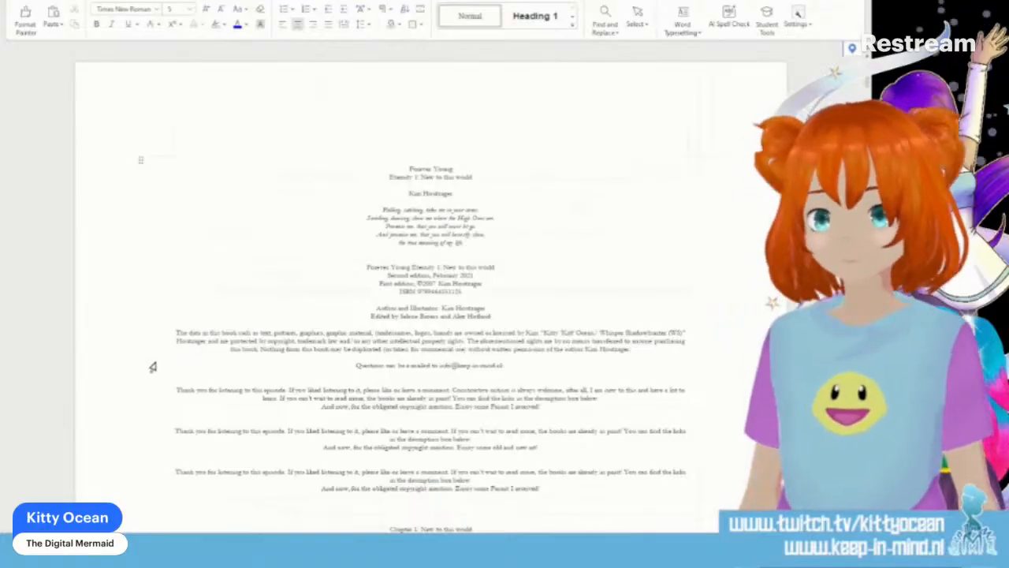
# Step: Look through the tiny-print chapter pages of the manuscript and check the gaps between the text blocks
pyautogui.scroll(-5, 211, 363)
pyautogui.scroll(-6, 211, 363)
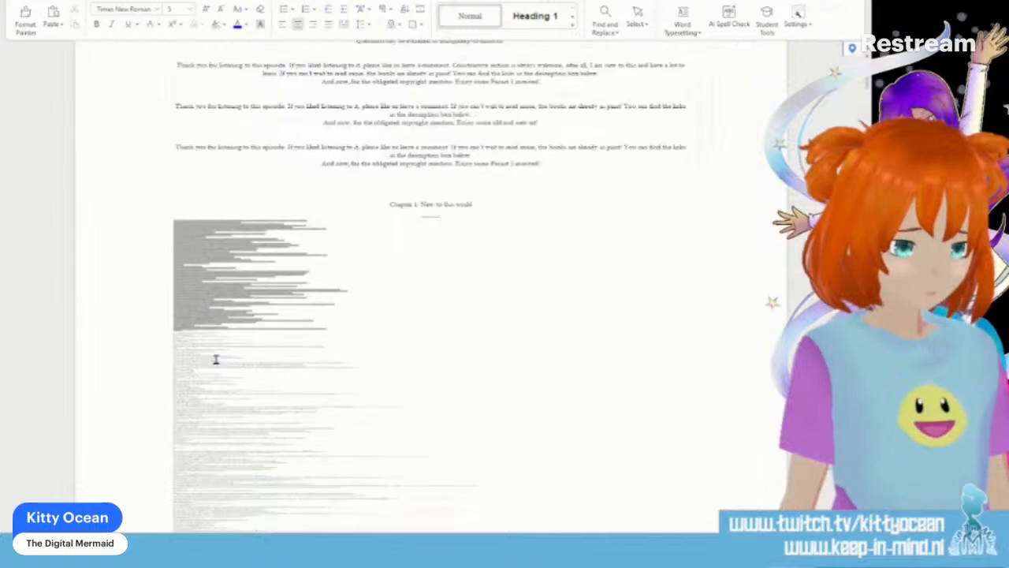
pyautogui.scroll(-10, 226, 363)
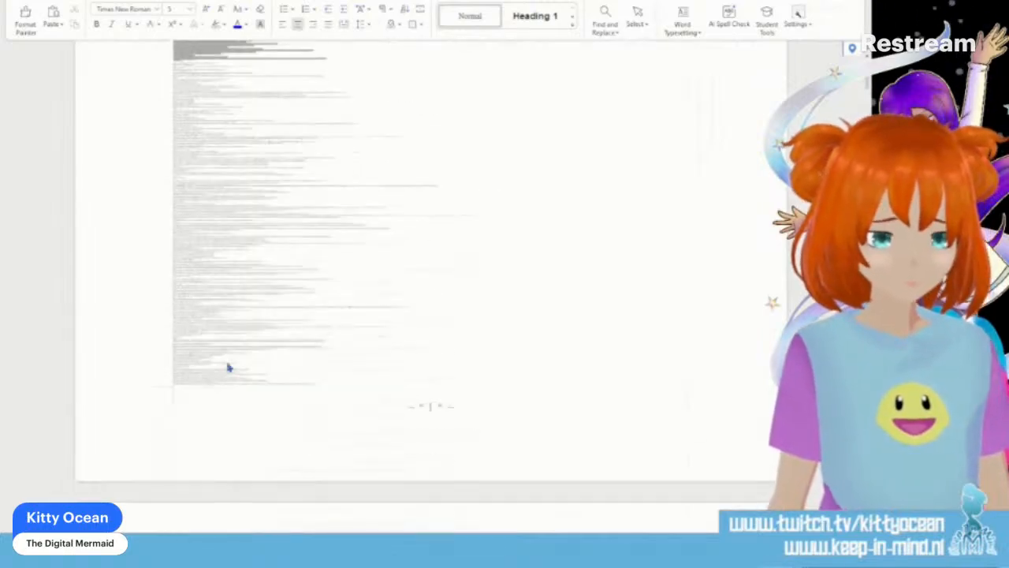
pyautogui.scroll(-6, 226, 362)
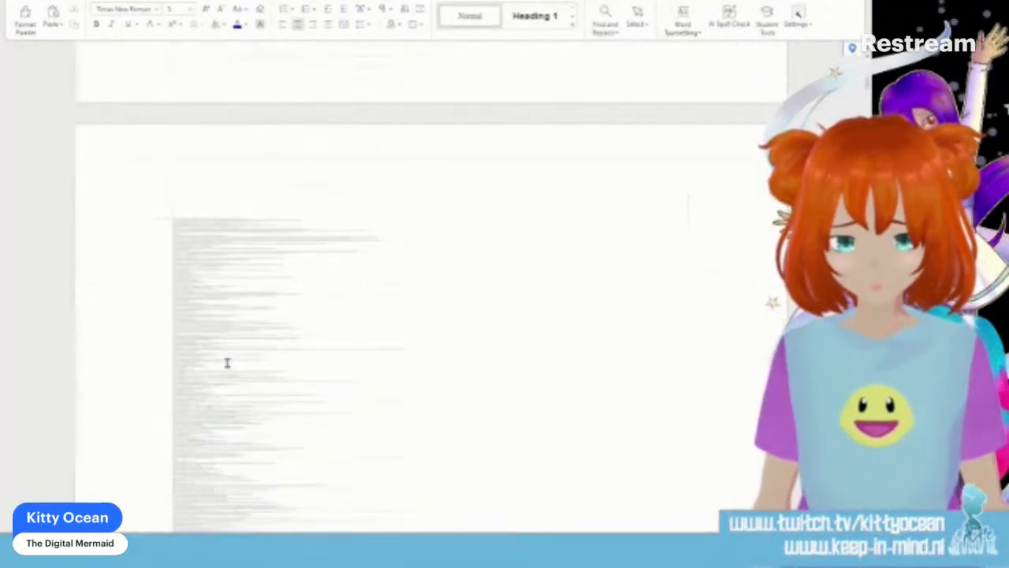
pyautogui.scroll(-5, 228, 362)
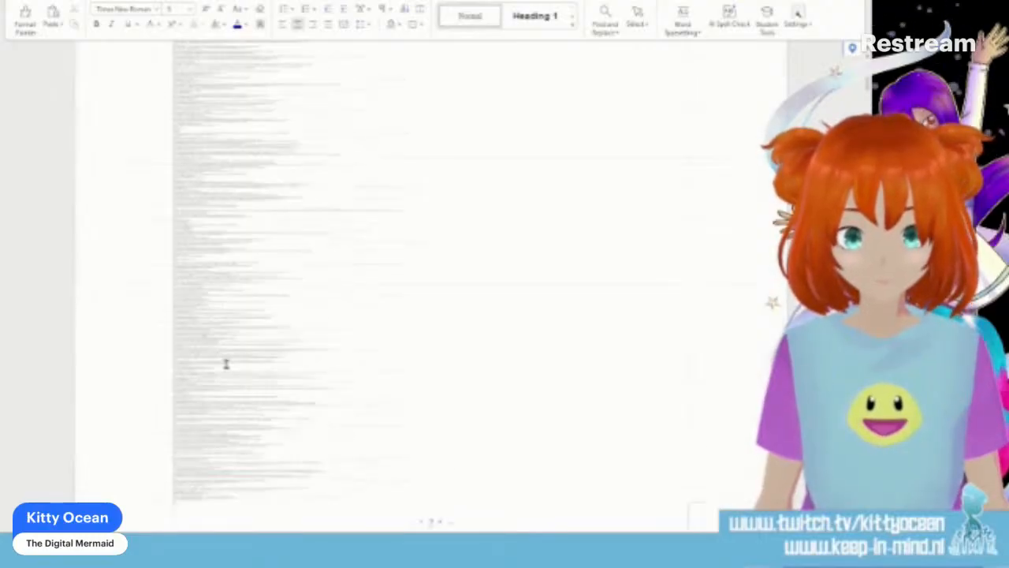
pyautogui.scroll(-5, 226, 363)
pyautogui.scroll(-5, 226, 364)
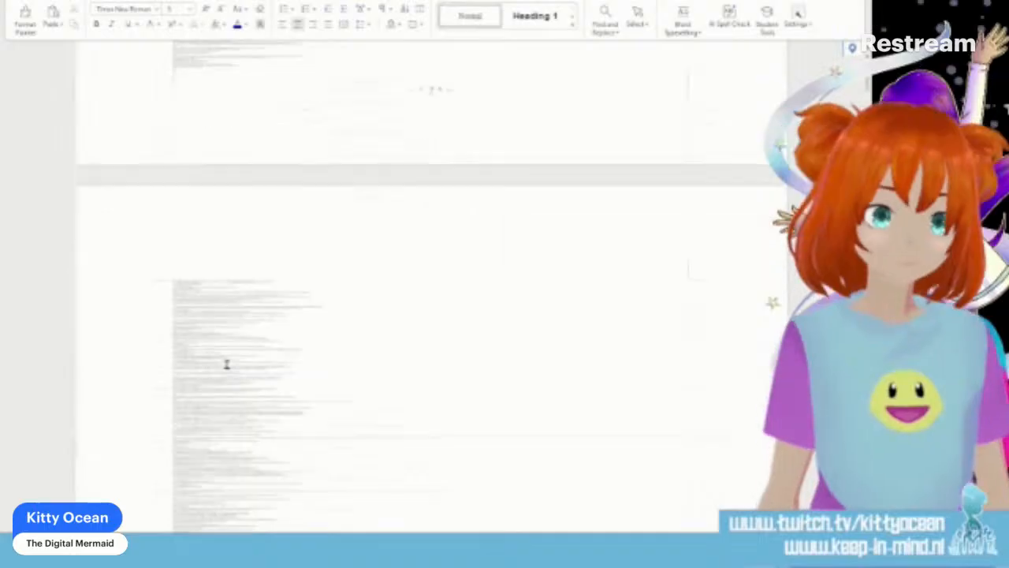
pyautogui.scroll(-5, 226, 367)
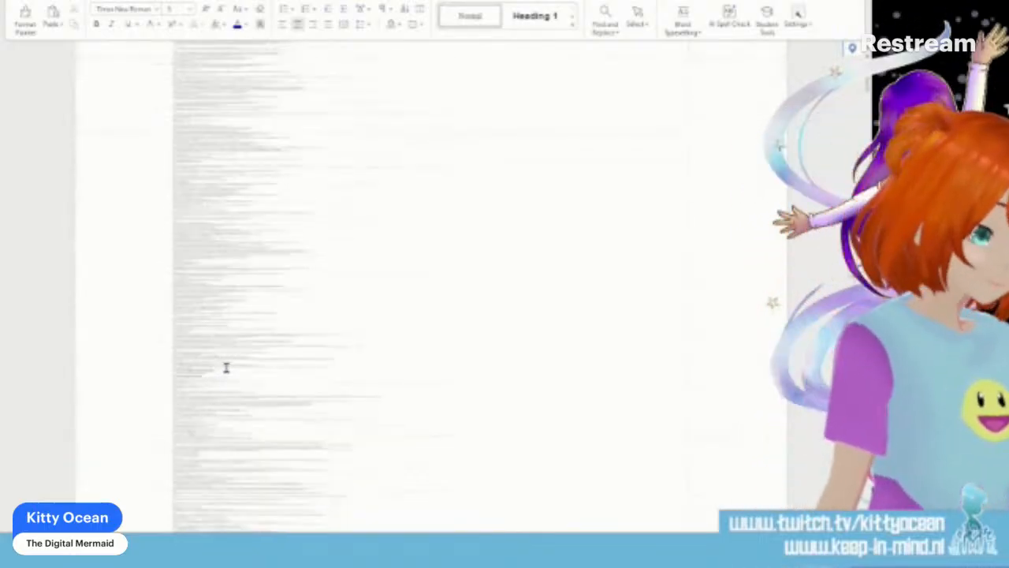
pyautogui.scroll(-5, 225, 365)
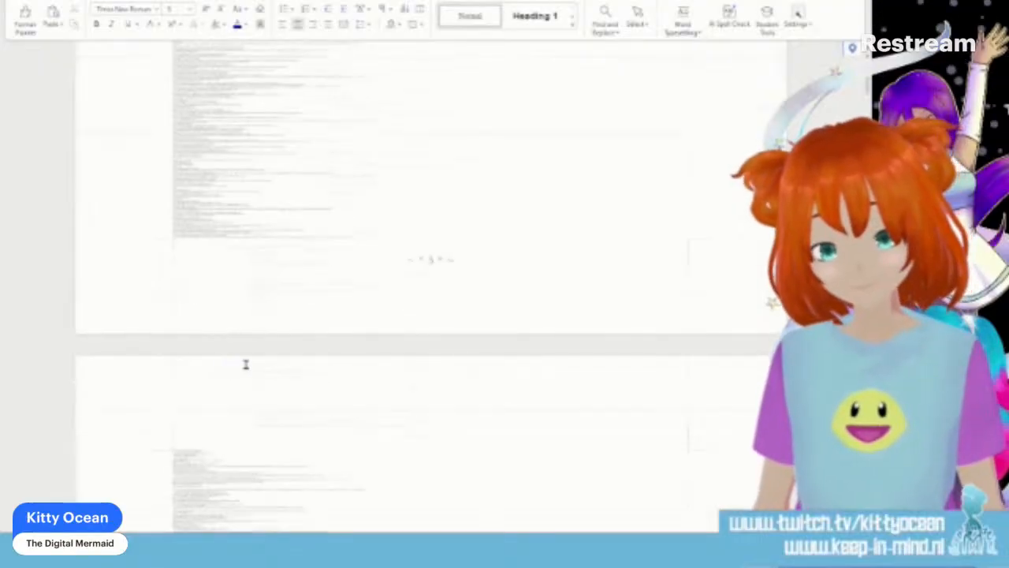
pyautogui.scroll(-5, 336, 455)
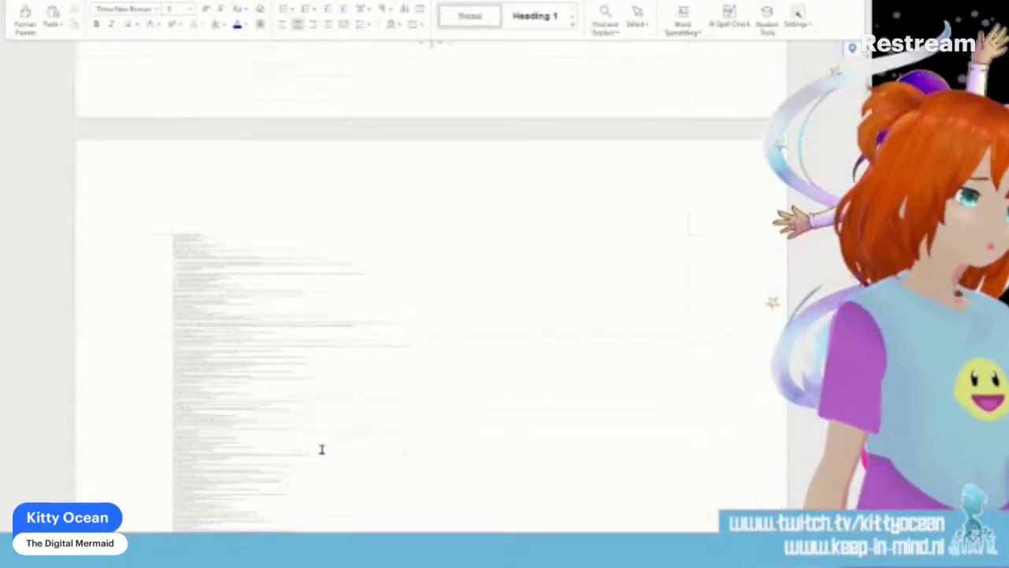
pyautogui.scroll(-3, 322, 447)
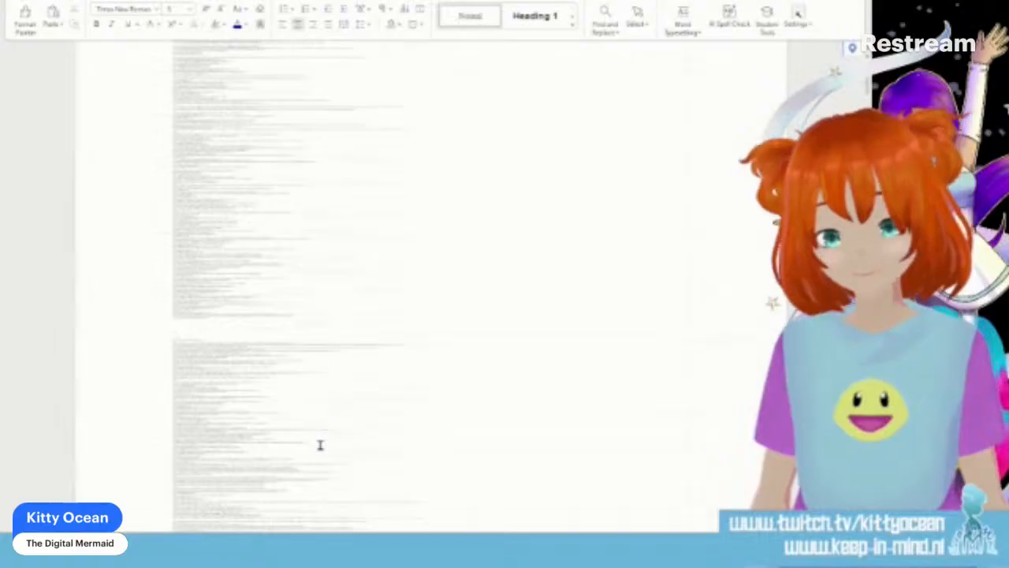
pyautogui.scroll(-2, 321, 445)
pyautogui.scroll(-3, 320, 444)
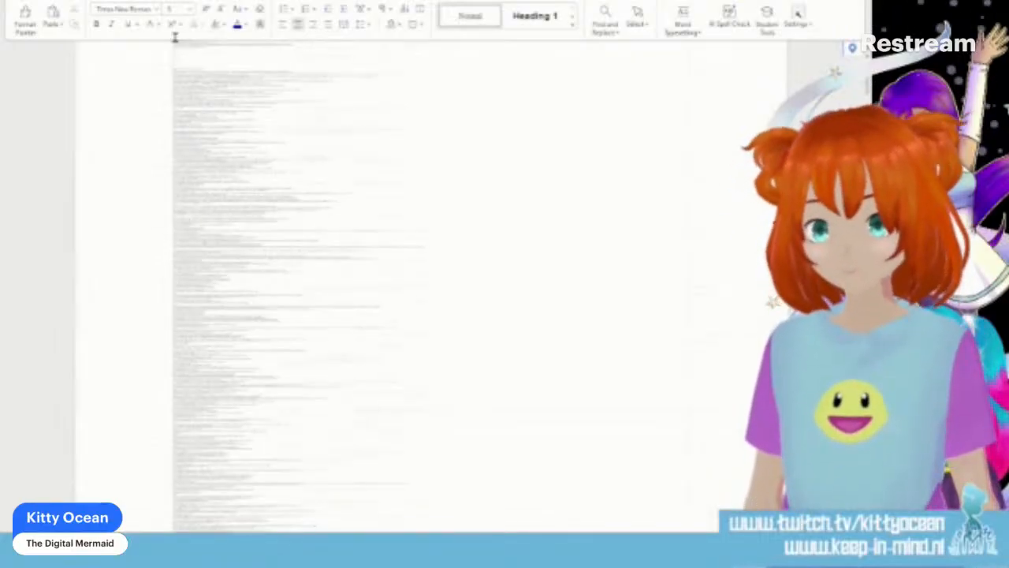
pyautogui.click(245, 59)
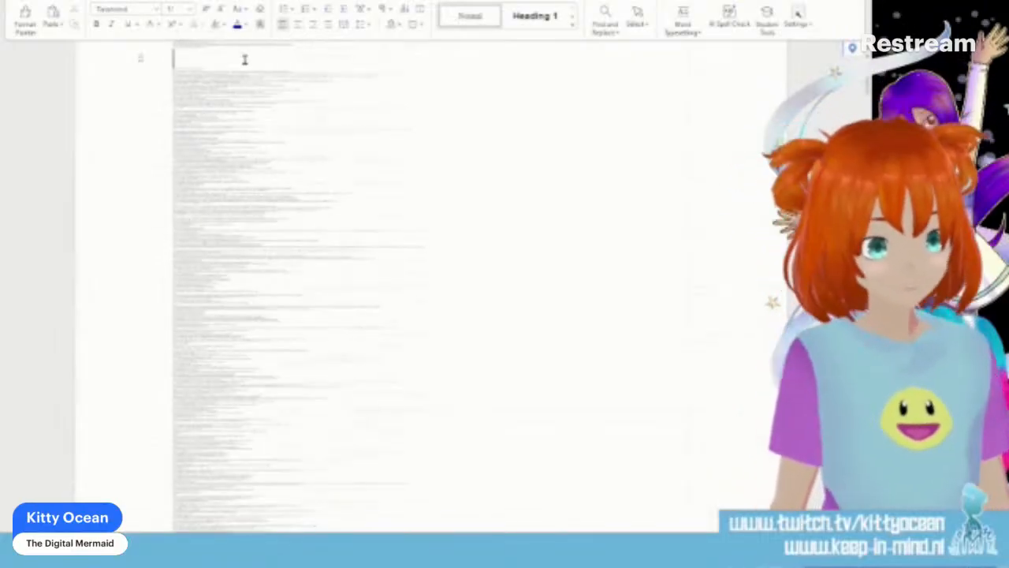
pyautogui.scroll(-3, 263, 367)
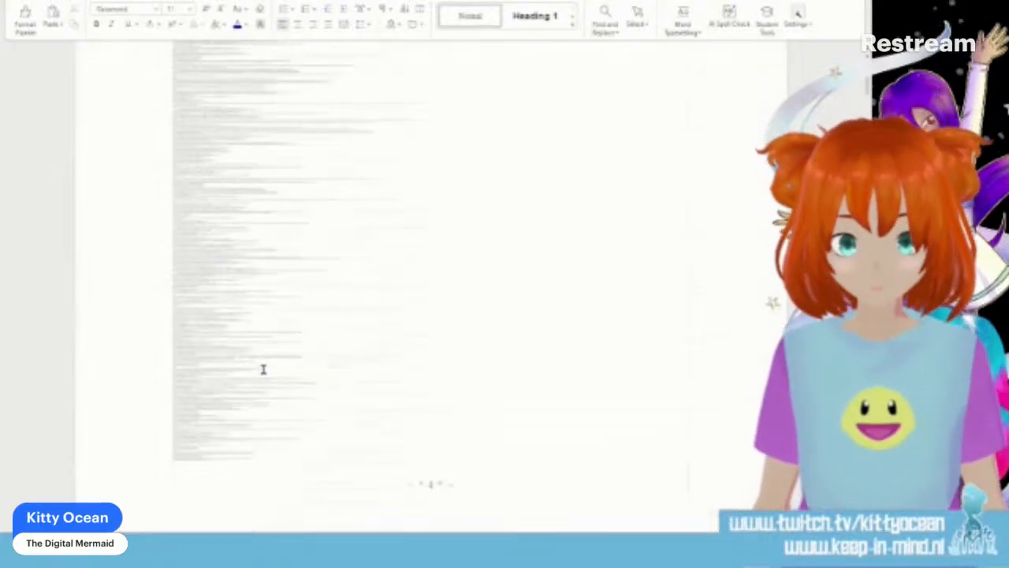
pyautogui.scroll(-2, 263, 369)
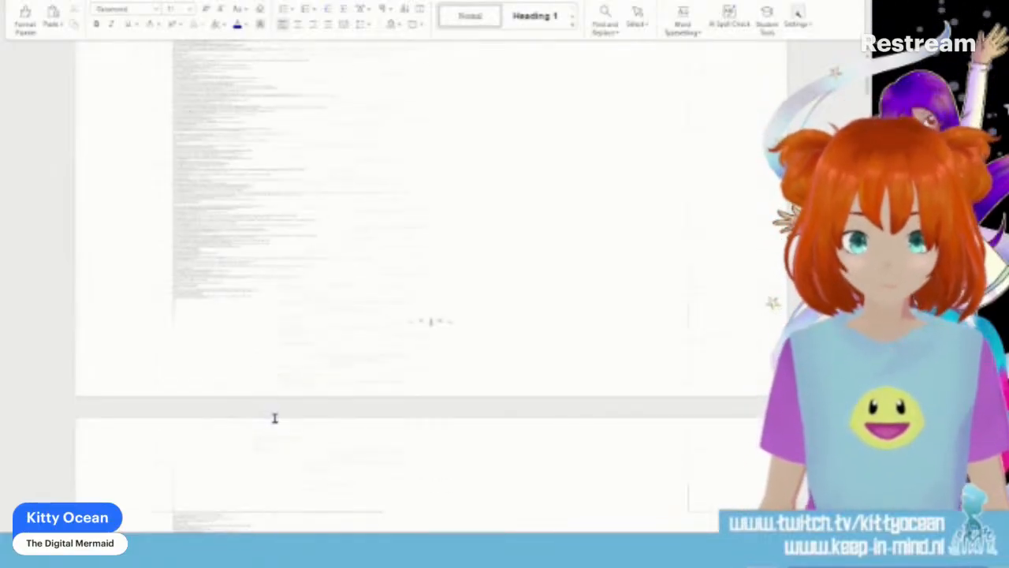
pyautogui.scroll(2, 277, 419)
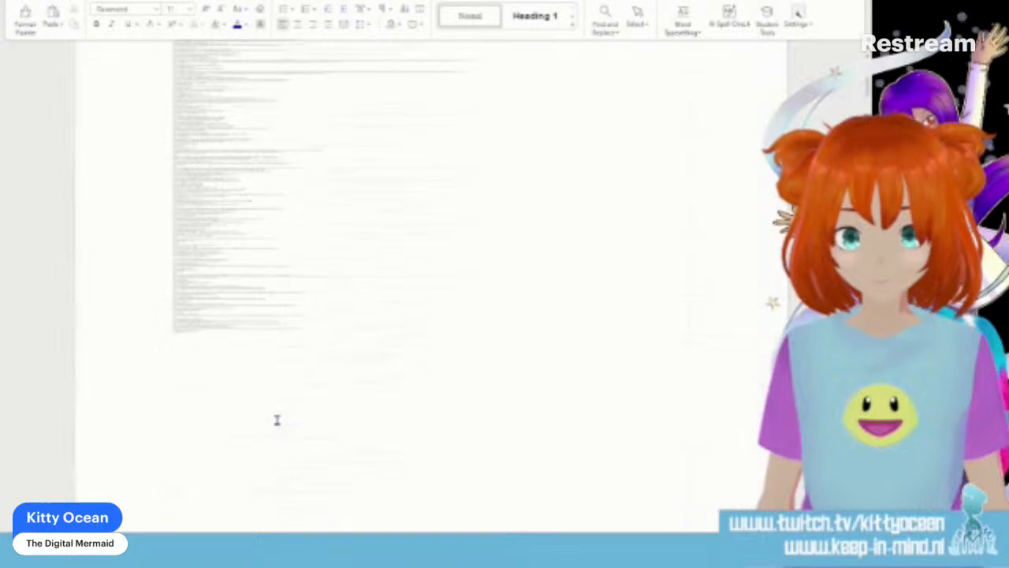
# Step: Examine the full-size text of "Episode 26: Naraku's first hunt" through to its closing campfire scene
pyautogui.scroll(-7, 277, 419)
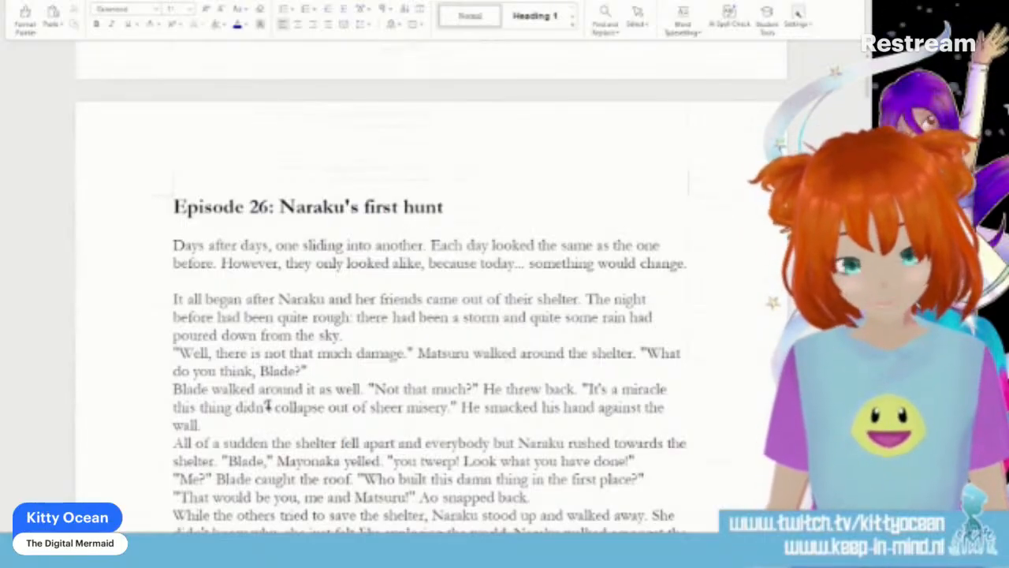
pyautogui.scroll(-3, 268, 405)
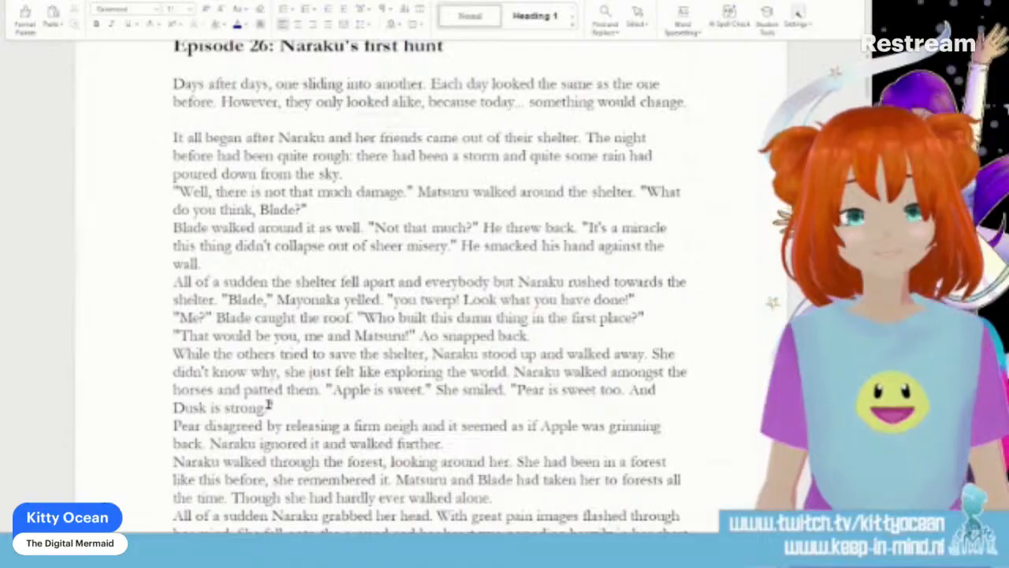
pyautogui.scroll(-3, 268, 405)
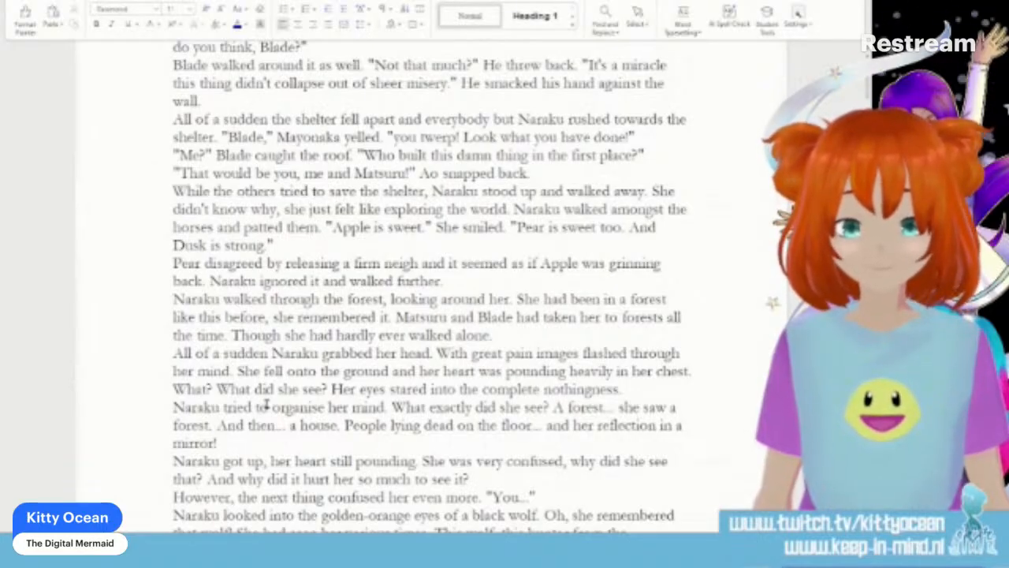
pyautogui.scroll(-2, 267, 405)
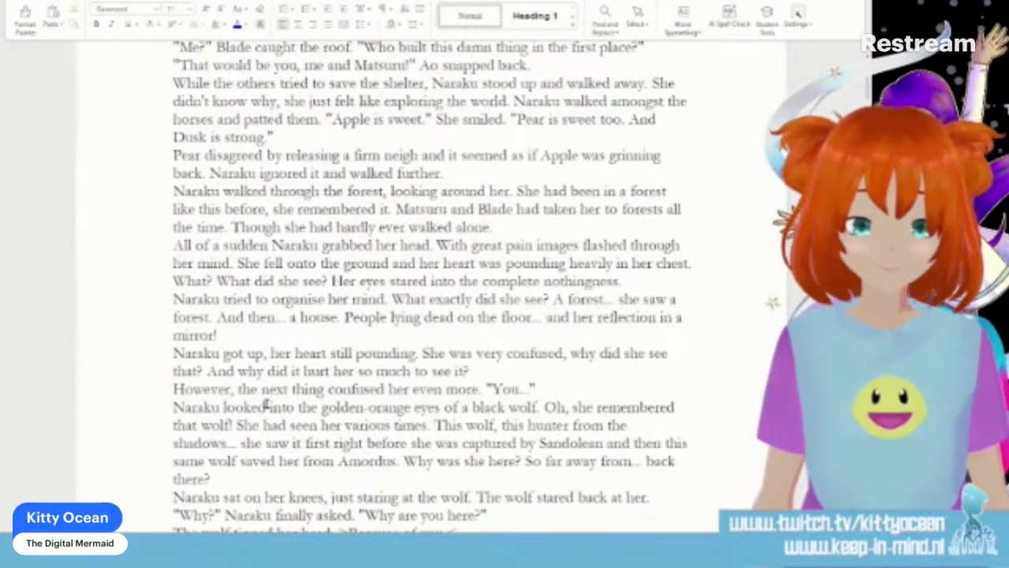
pyautogui.scroll(-3, 267, 405)
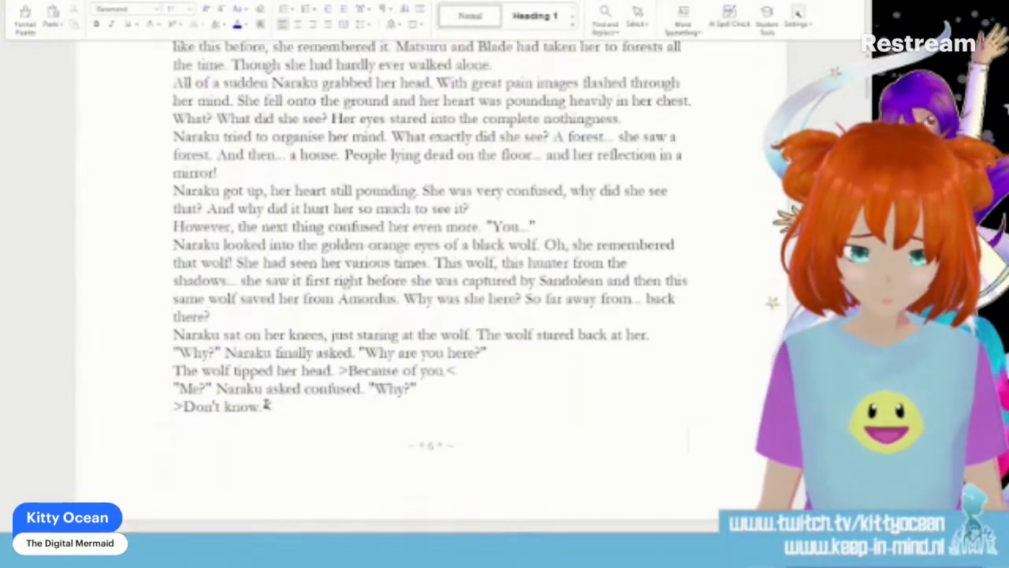
pyautogui.scroll(-10, 266, 405)
pyautogui.scroll(-15, 266, 403)
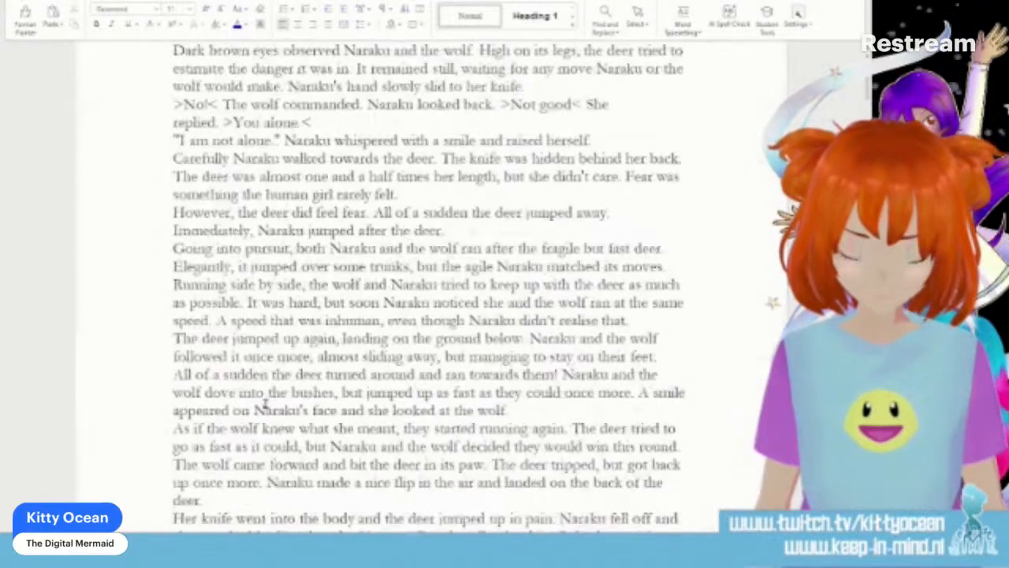
pyautogui.scroll(-12, 267, 403)
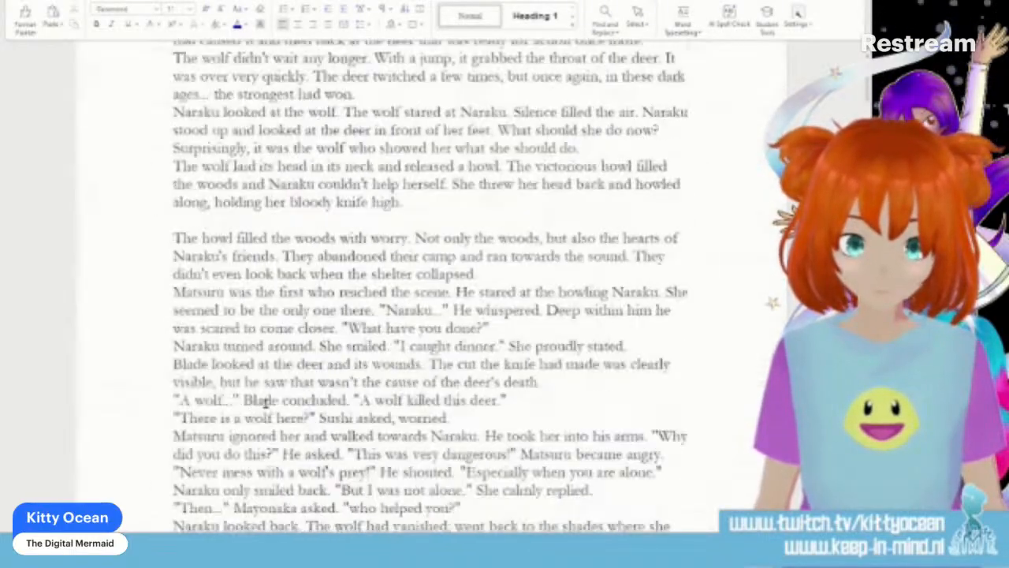
pyautogui.scroll(-12, 264, 403)
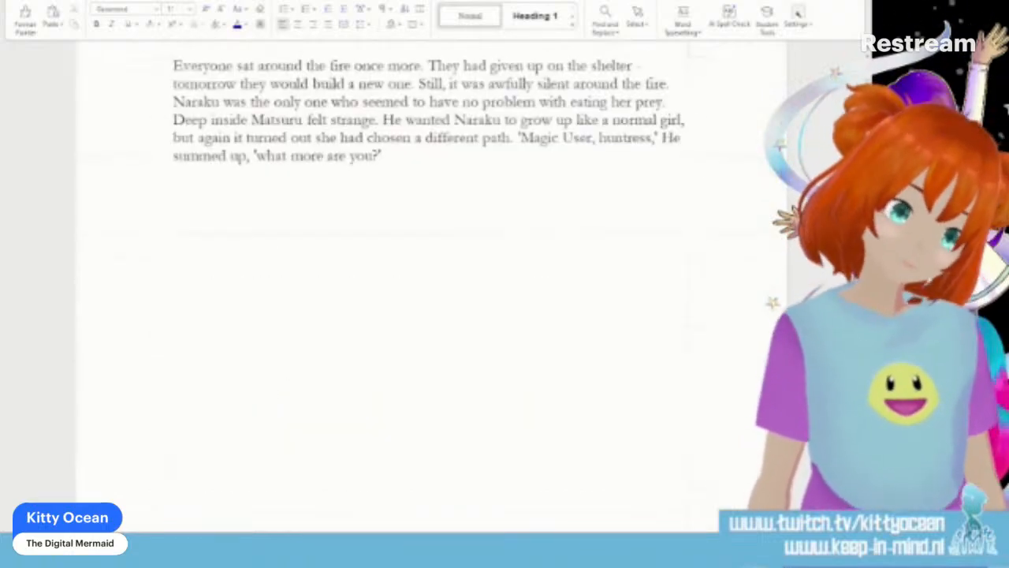
# Step: Return to the start of the manuscript and set the Go To search to target headings
pyautogui.scroll(20, 502, 277)
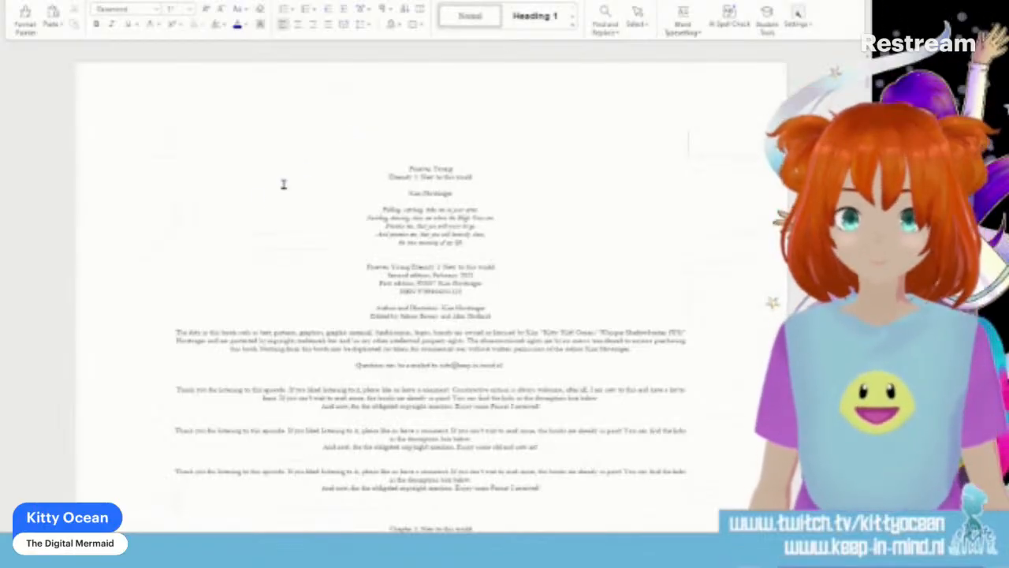
pyautogui.hotkey('ctrl', 'f')
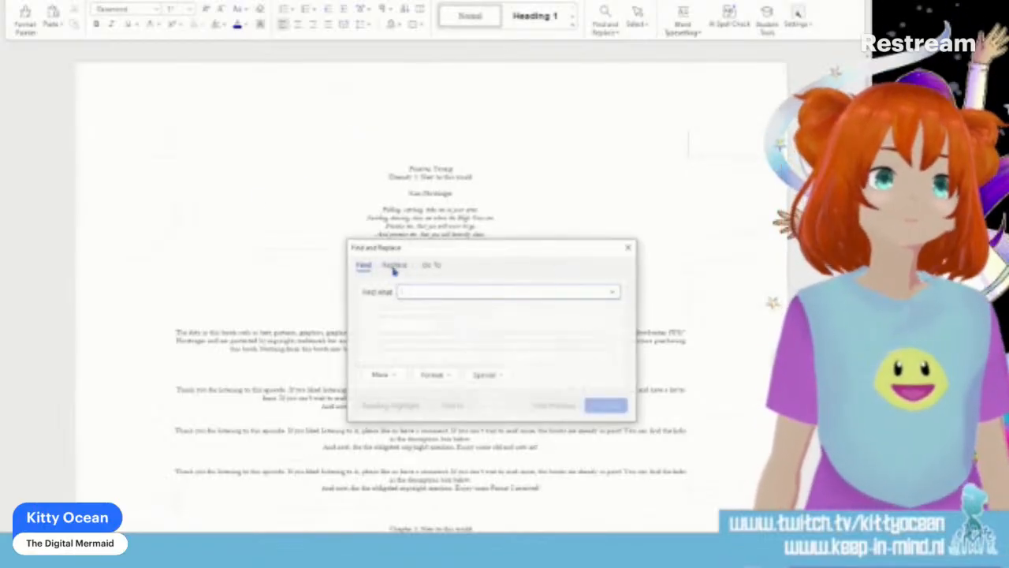
pyautogui.click(431, 265)
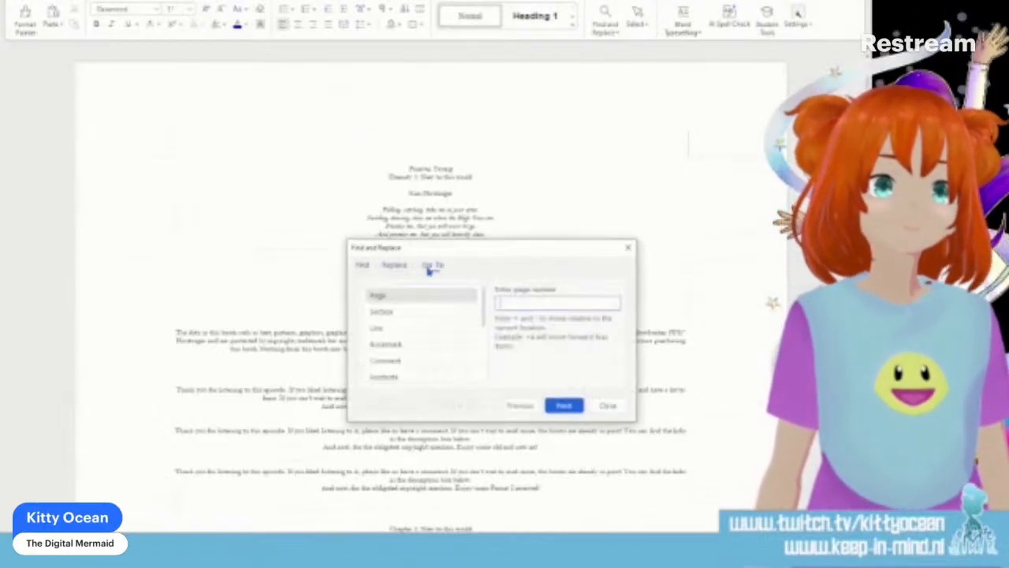
pyautogui.click(416, 316)
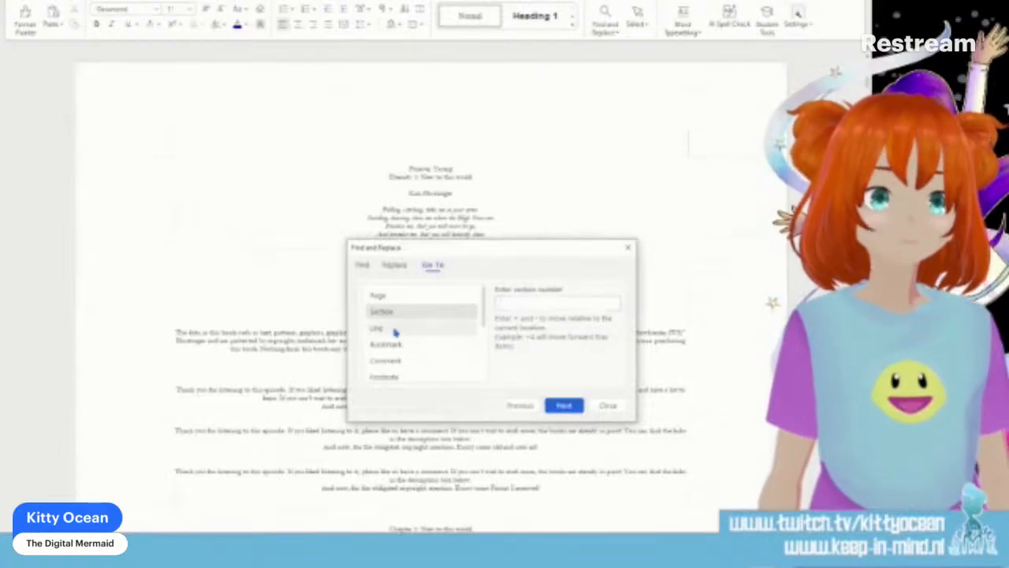
pyautogui.click(397, 331)
pyautogui.click(400, 343)
pyautogui.click(407, 360)
pyautogui.scroll(-2, 407, 356)
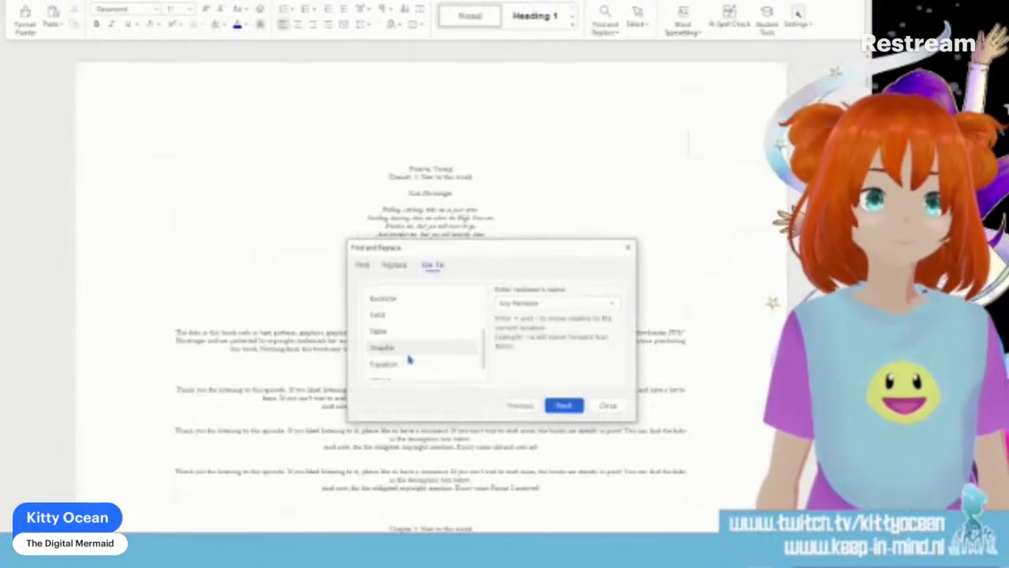
pyautogui.click(403, 335)
pyautogui.click(406, 348)
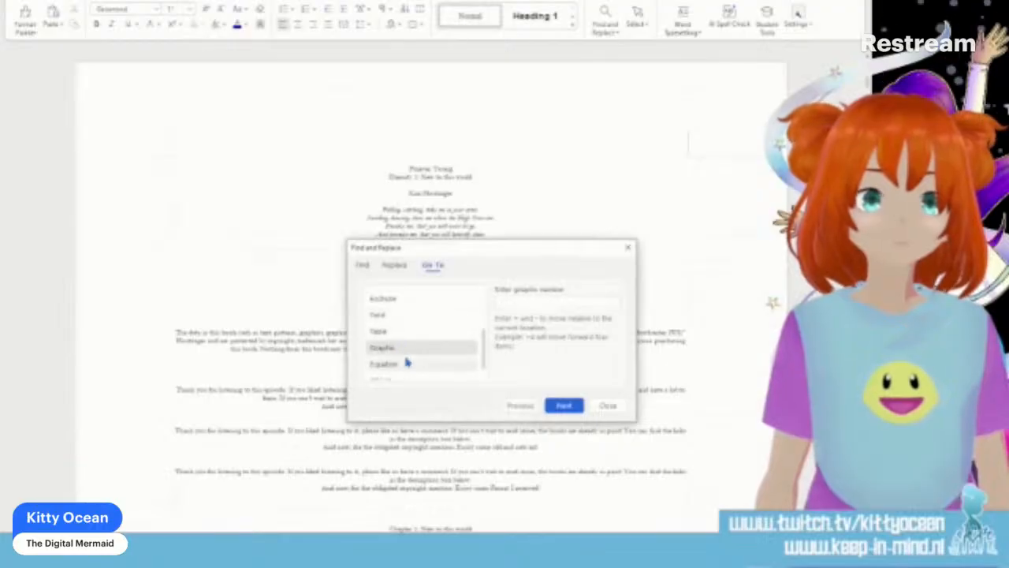
pyautogui.click(408, 363)
pyautogui.scroll(-1, 410, 365)
pyautogui.click(399, 375)
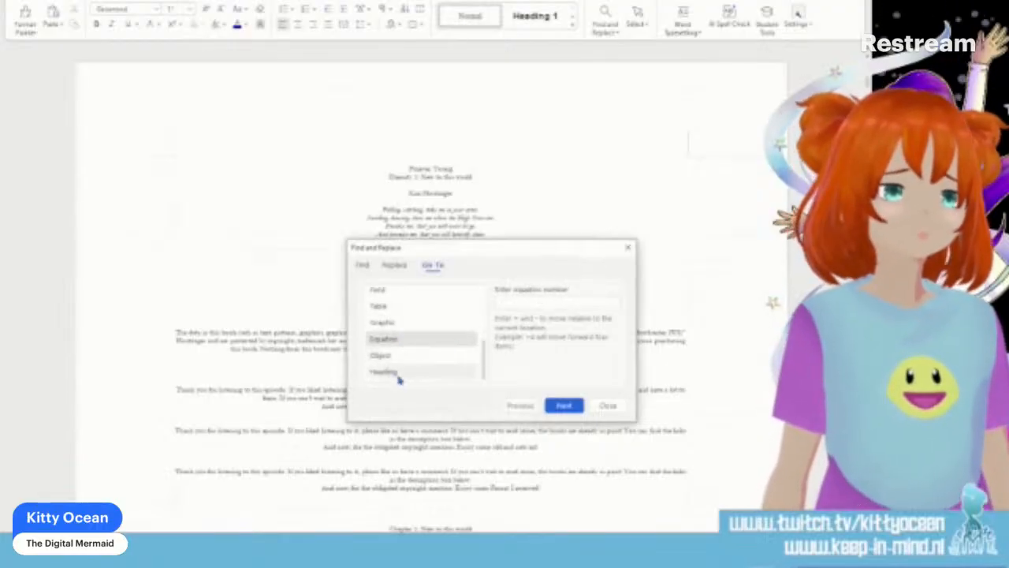
# Step: Go to the "Episode 28: Once again" heading and insert a page break before it
pyautogui.click(564, 303)
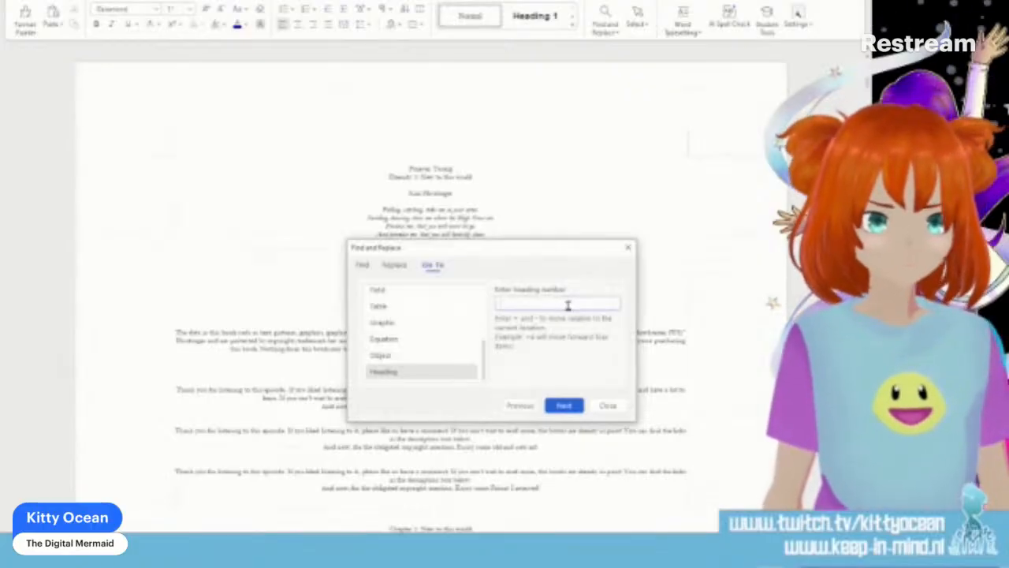
pyautogui.click(568, 406)
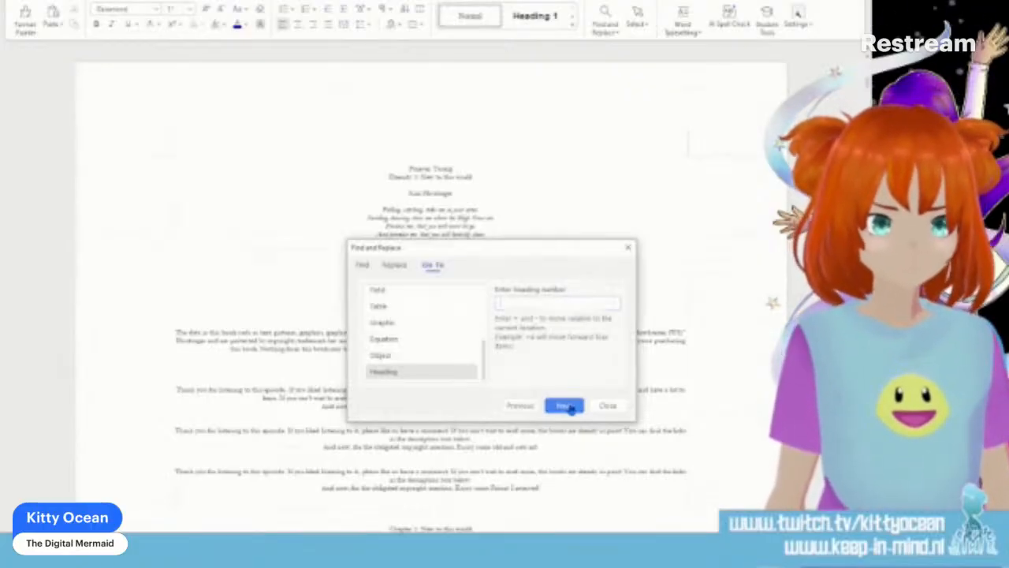
pyautogui.click(627, 249)
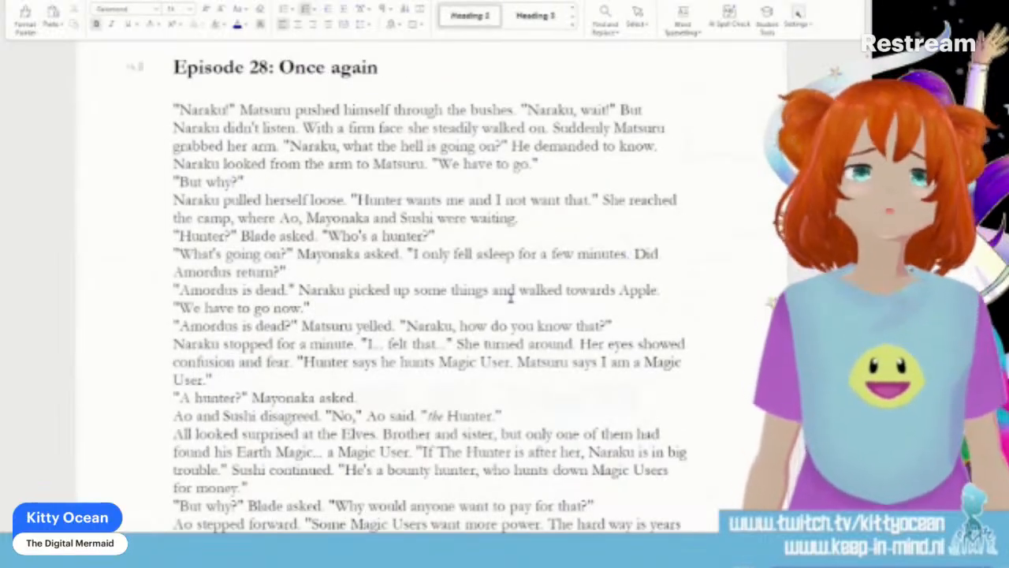
pyautogui.hotkey('ctrl', 'Return')
# Step: Look back through the preceding episode's pages, from the wolf's farewell and The Hunter's fight to Naraku's reading lesson
pyautogui.scroll(15, 506, 325)
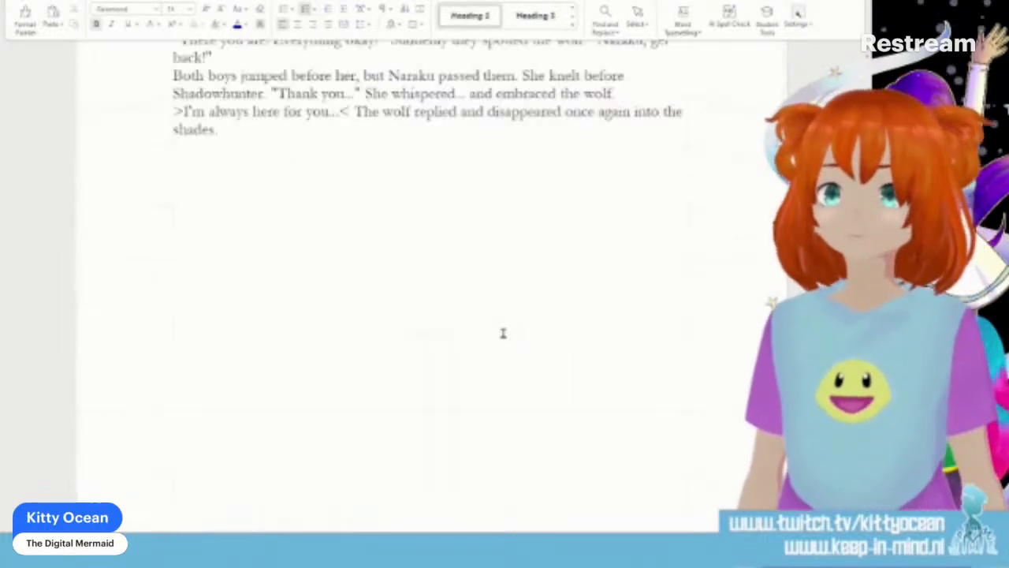
pyautogui.scroll(15, 500, 337)
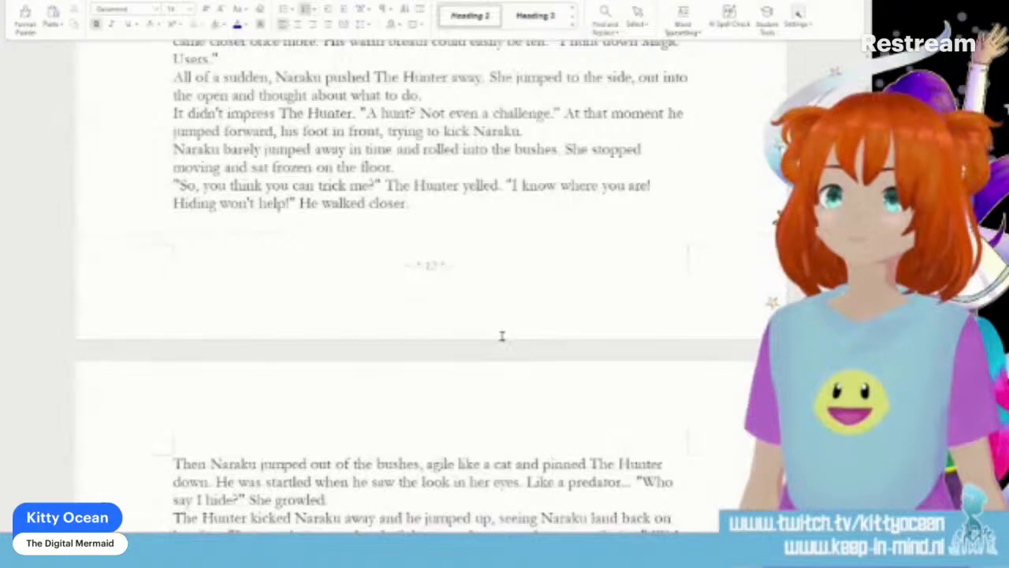
pyautogui.scroll(15, 499, 337)
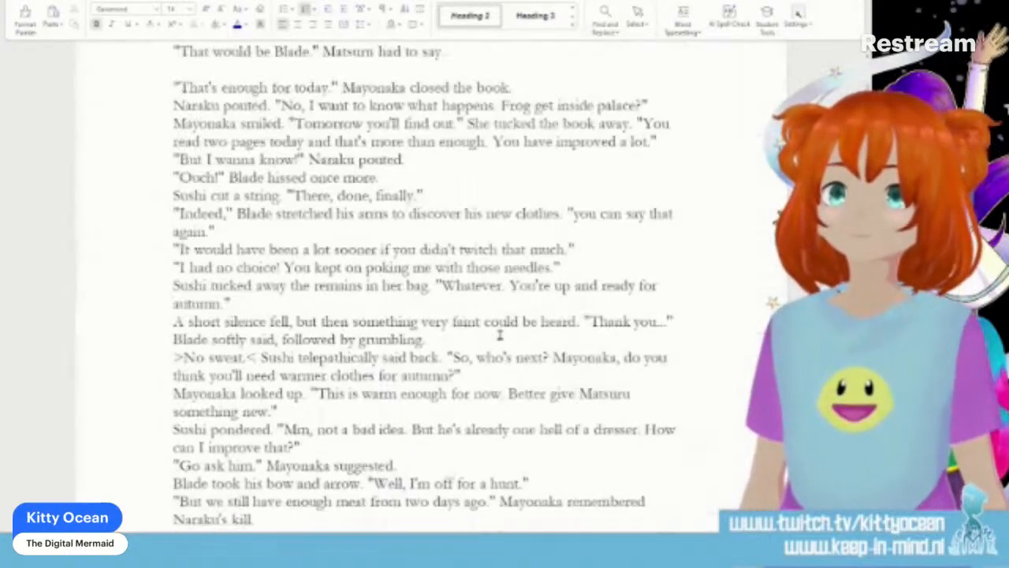
pyautogui.scroll(20, 497, 336)
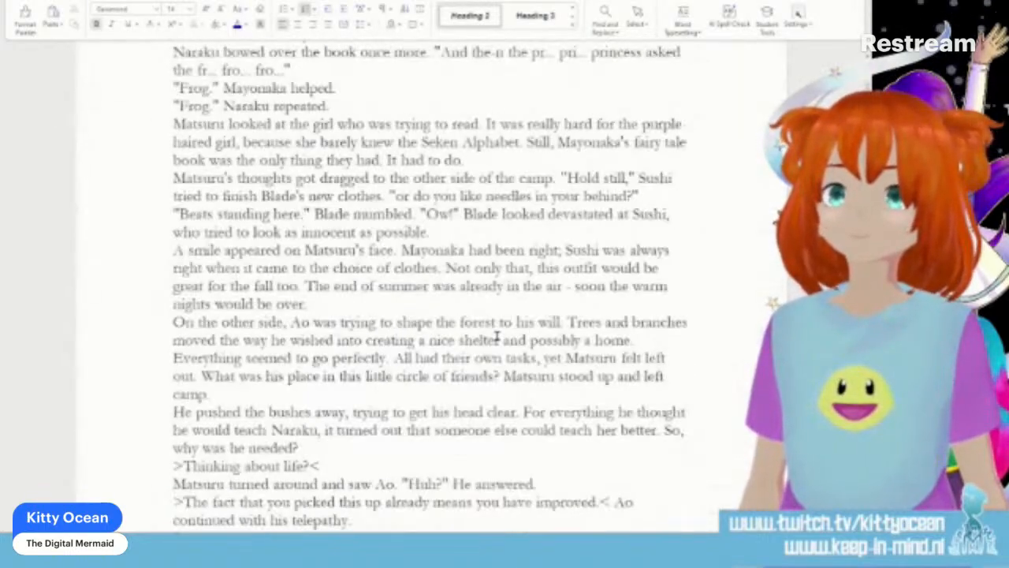
pyautogui.scroll(-6, 495, 336)
pyautogui.scroll(-4, 495, 337)
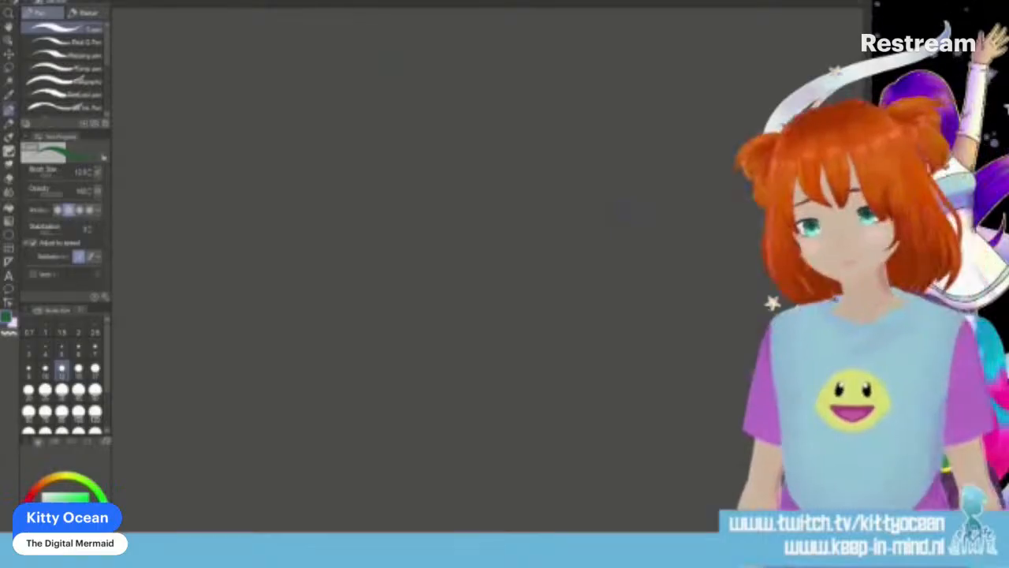
# Step: Switch to Clip Studio Paint and open the rabbit illustration PNG from the recent files
pyautogui.click(24, 1)
pyautogui.moveTo(69, 44)
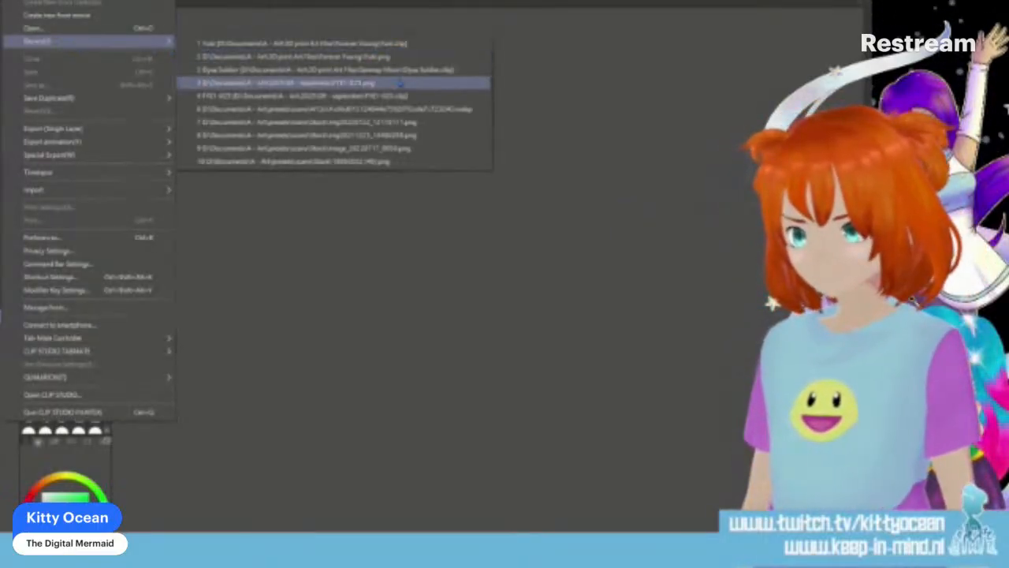
pyautogui.click(331, 83)
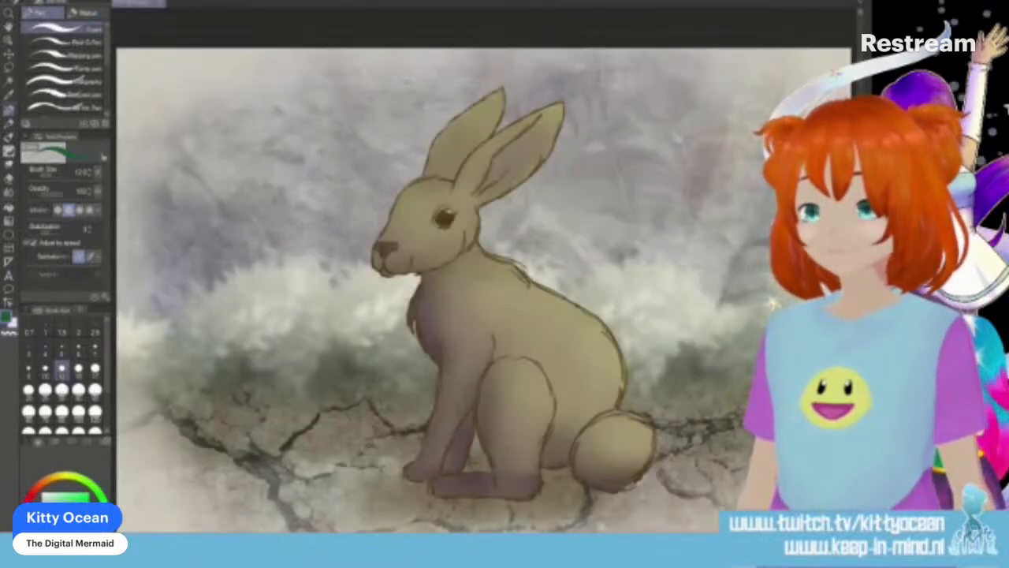
# Step: Save the rabbit illustration as a new file and fill the whole canvas with light beige
pyautogui.click(23, 2)
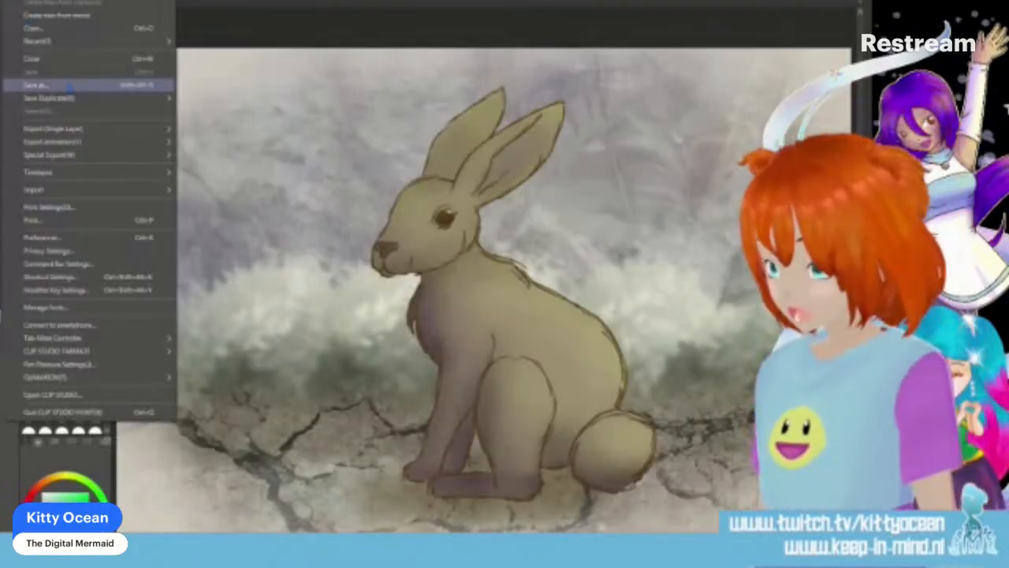
pyautogui.click(70, 85)
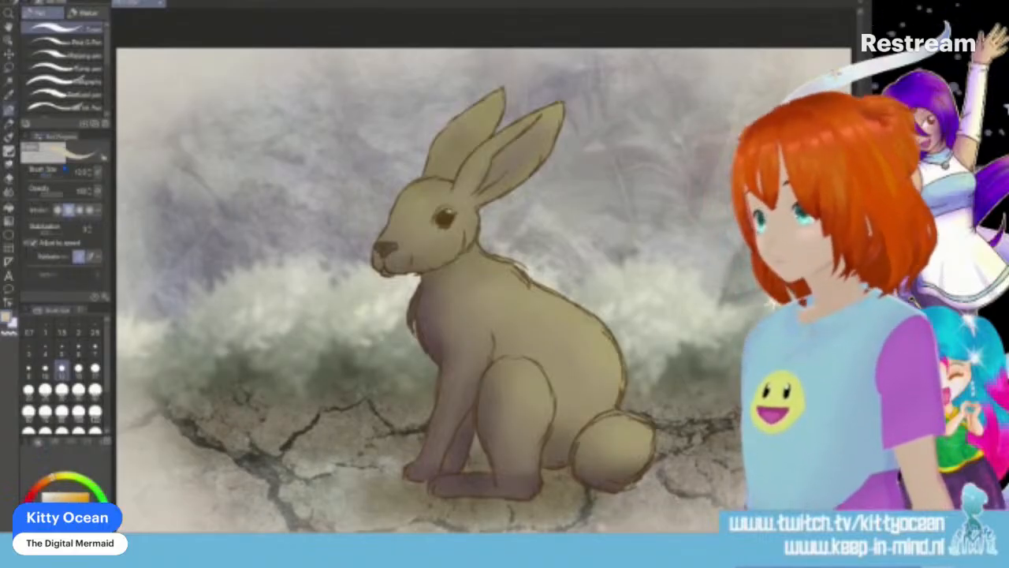
pyautogui.click(8, 208)
pyautogui.click(322, 228)
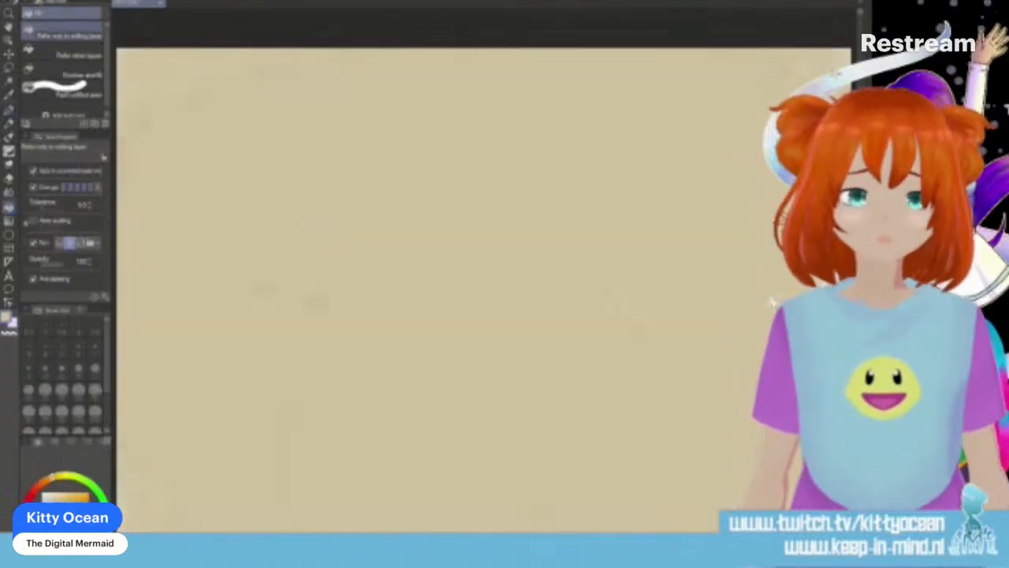
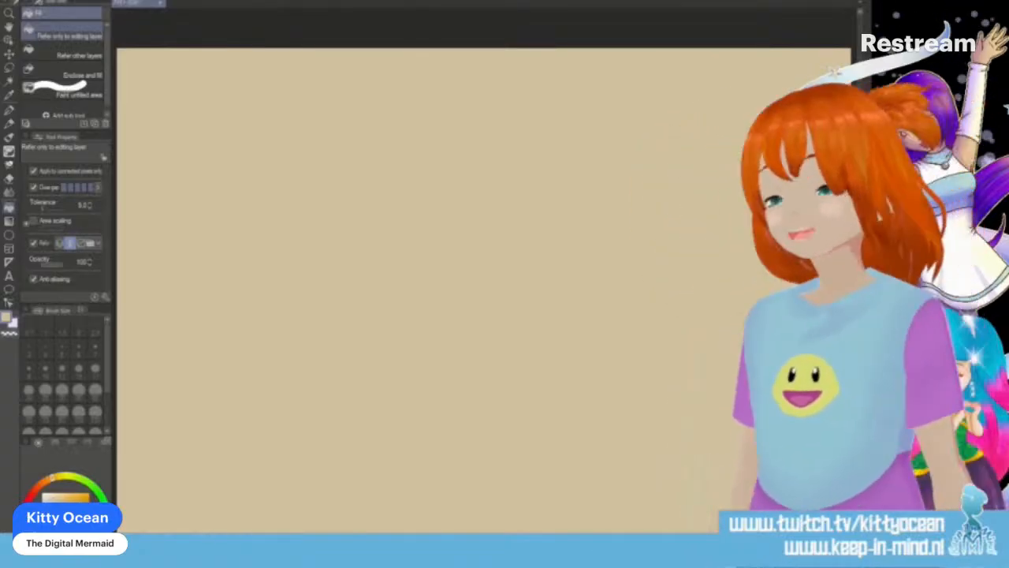
# Step: Sketch the wolf-like animal's head with the Homemade pencil, using a circle with a short snout and pointed ears
pyautogui.press('p')
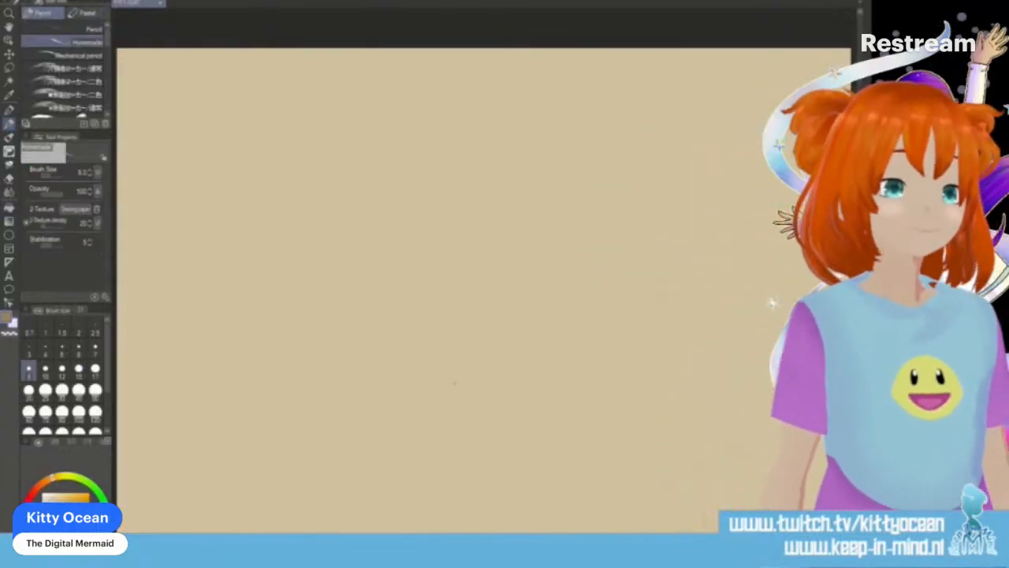
pyautogui.moveTo(564, 175)
pyautogui.mouseDown()
pyautogui.moveTo(522, 232)
pyautogui.moveTo(566, 241)
pyautogui.moveTo(588, 190)
pyautogui.moveTo(572, 177)
pyautogui.mouseUp()
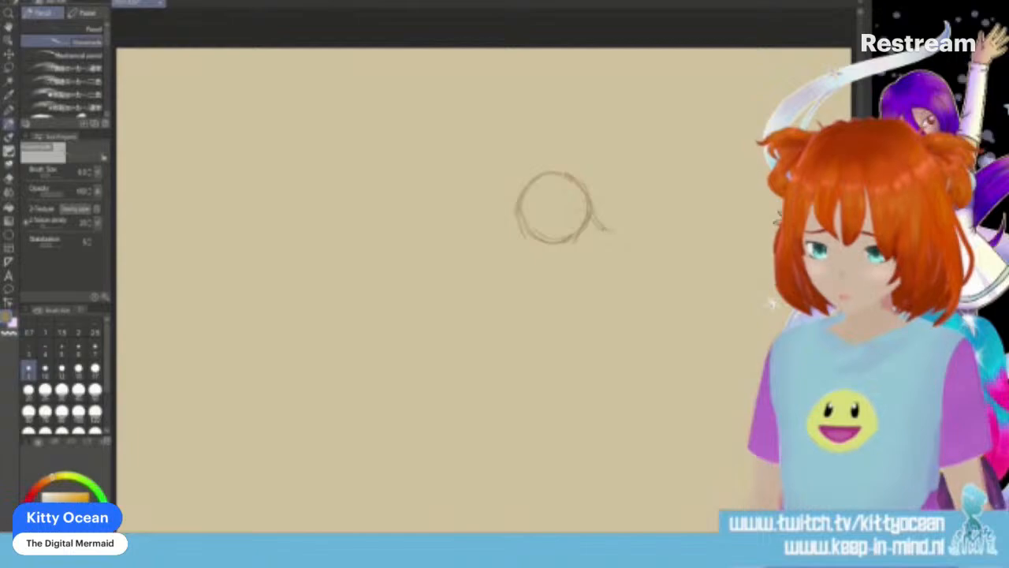
pyautogui.moveTo(566, 246); pyautogui.dragTo(607, 233)
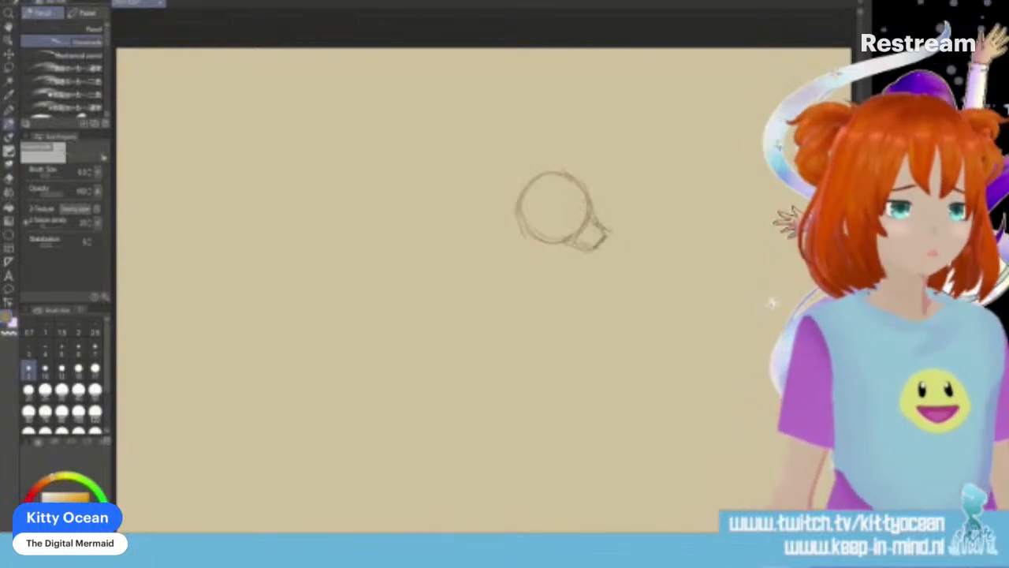
pyautogui.moveTo(545, 171); pyautogui.dragTo(572, 160)
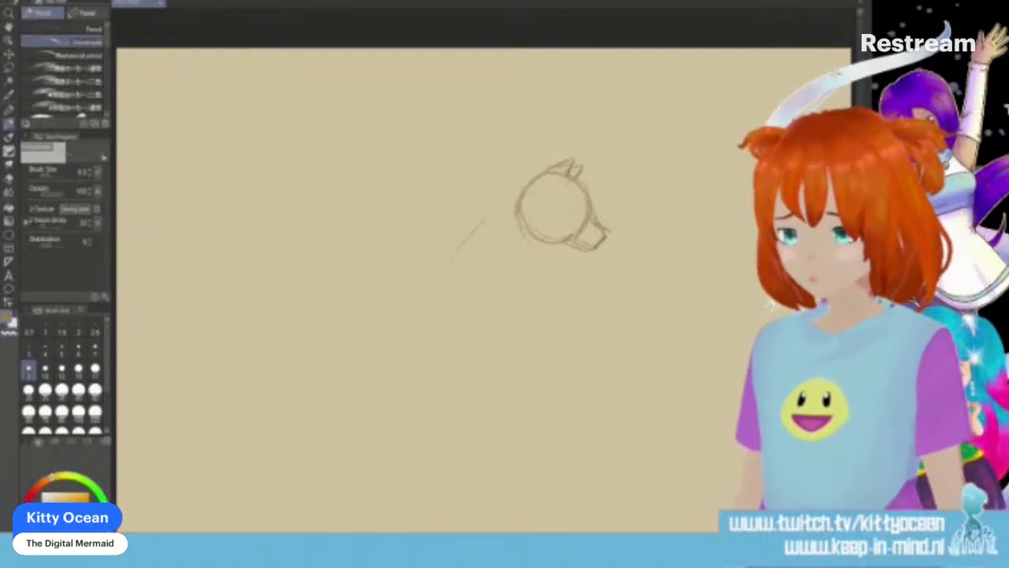
# Step: Sketch the animal's shoulder and two bent front legs with paws reaching forward below the head
pyautogui.moveTo(540, 270); pyautogui.dragTo(522, 303)
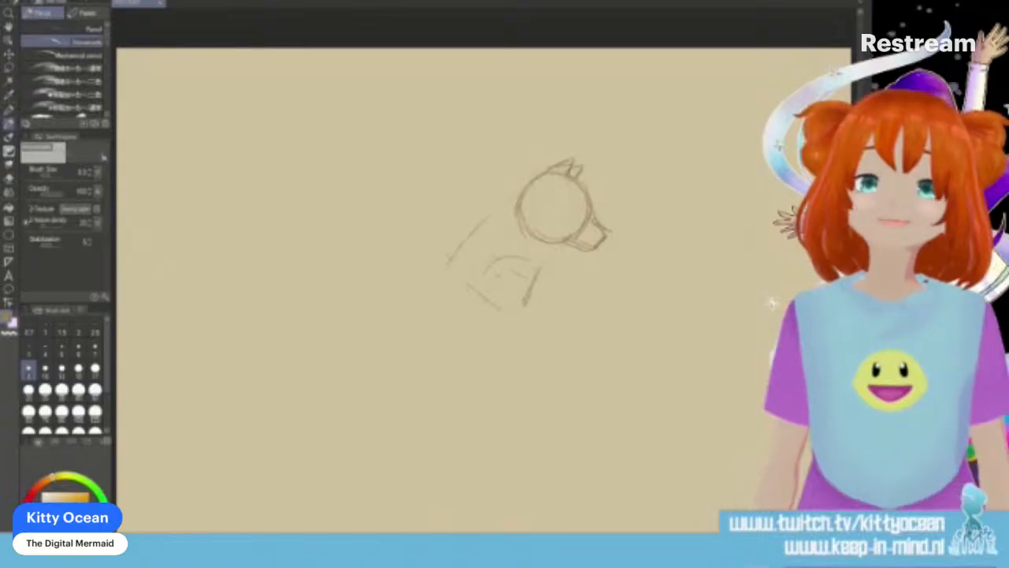
pyautogui.moveTo(493, 304); pyautogui.dragTo(483, 267)
pyautogui.moveTo(485, 250)
pyautogui.mouseDown()
pyautogui.moveTo(514, 248)
pyautogui.moveTo(534, 316)
pyautogui.moveTo(574, 308)
pyautogui.mouseUp()
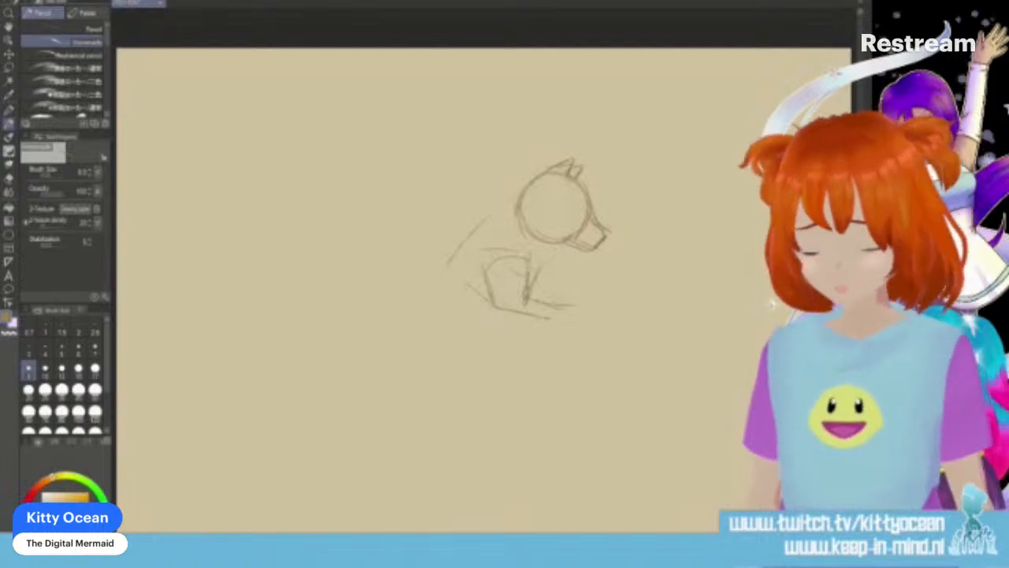
pyautogui.moveTo(562, 310); pyautogui.dragTo(576, 329)
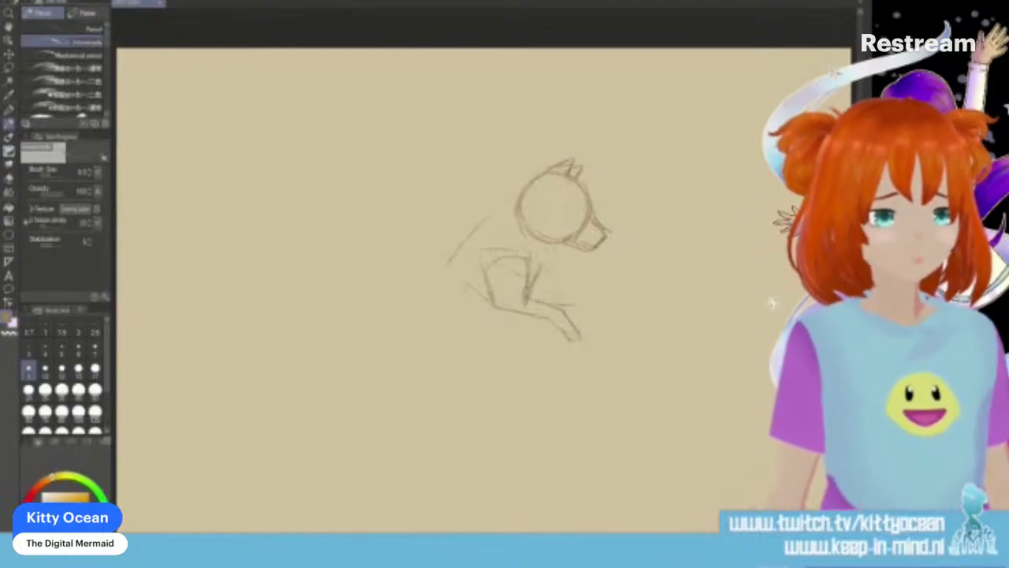
pyautogui.moveTo(543, 286); pyautogui.dragTo(571, 285)
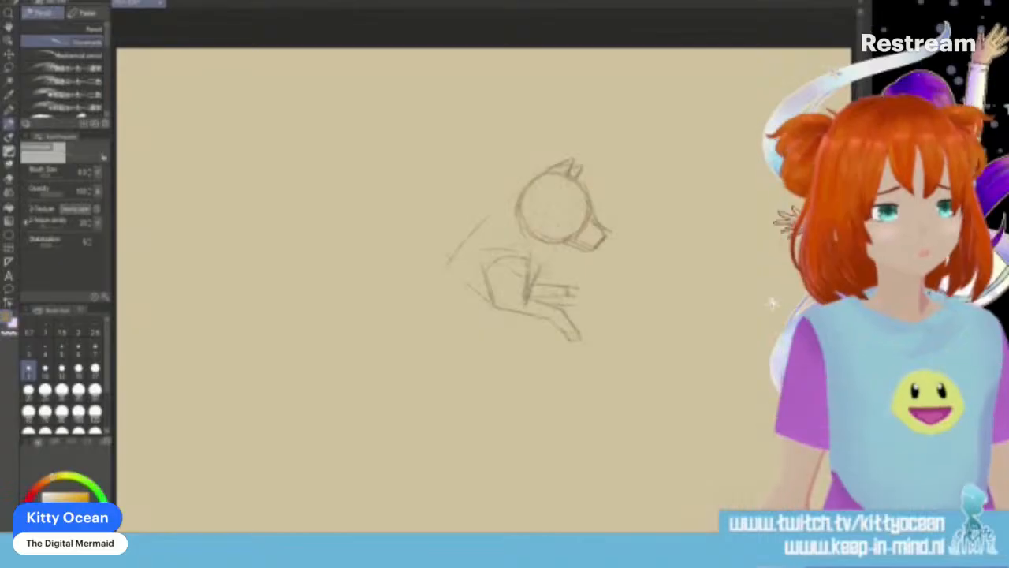
pyautogui.moveTo(577, 330); pyautogui.dragTo(587, 338)
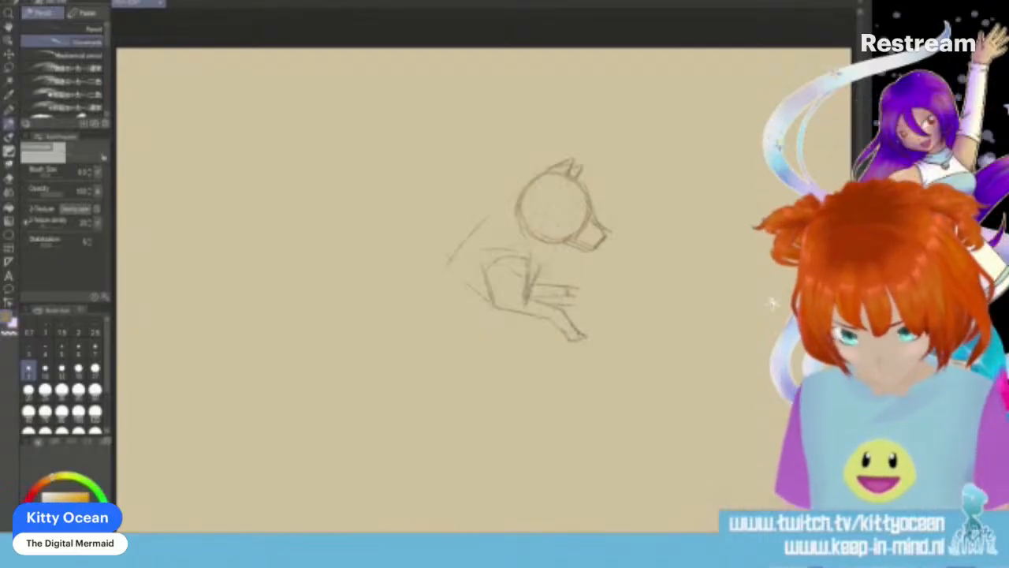
pyautogui.moveTo(582, 302); pyautogui.dragTo(587, 311)
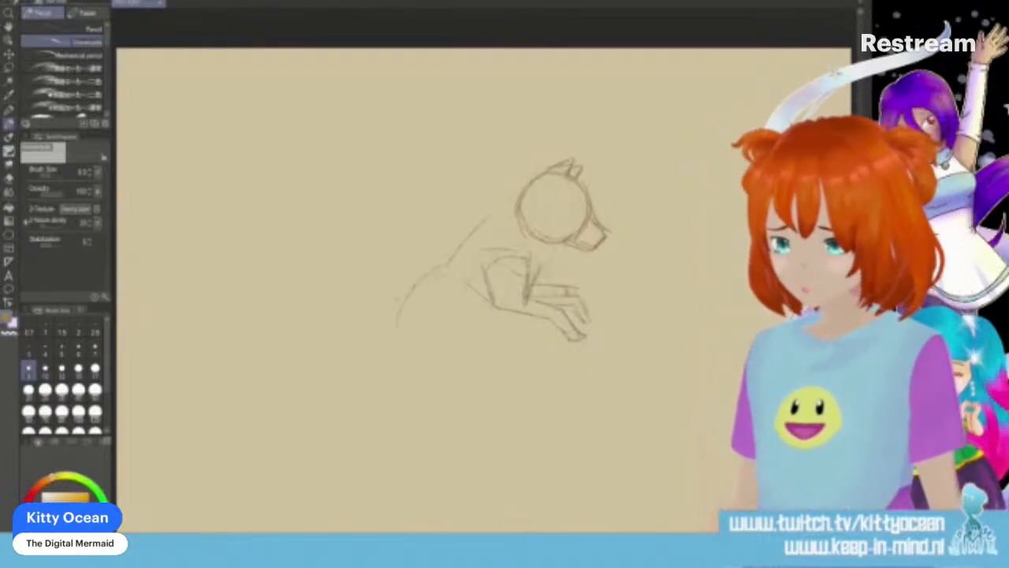
# Step: Sketch the leaping animal's rounded lower body, haunch circle and extended hind leg with its paw
pyautogui.moveTo(481, 347); pyautogui.dragTo(504, 313)
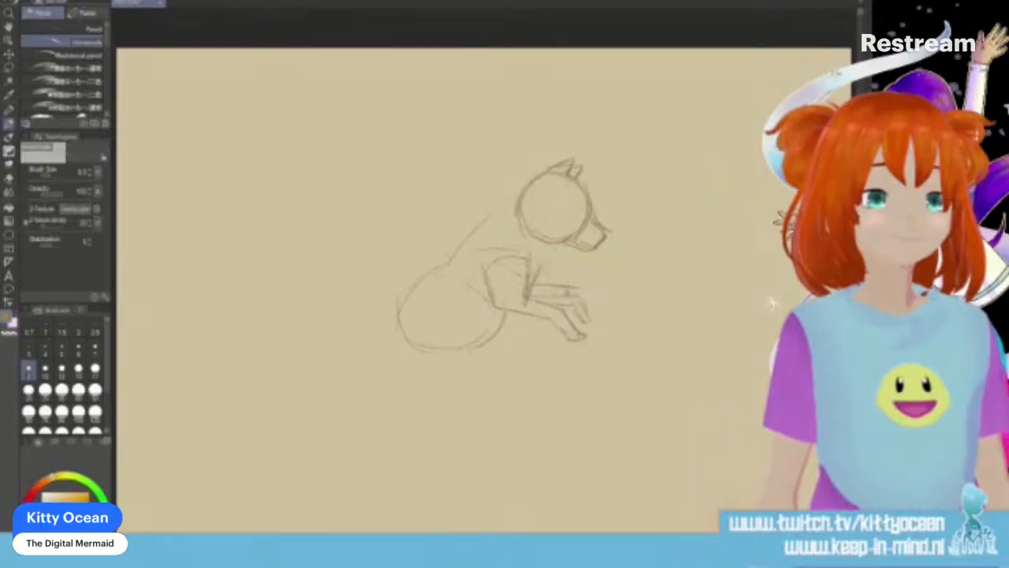
pyautogui.moveTo(457, 259)
pyautogui.mouseDown()
pyautogui.moveTo(401, 286)
pyautogui.moveTo(393, 309)
pyautogui.moveTo(440, 357)
pyautogui.moveTo(500, 317)
pyautogui.mouseUp()
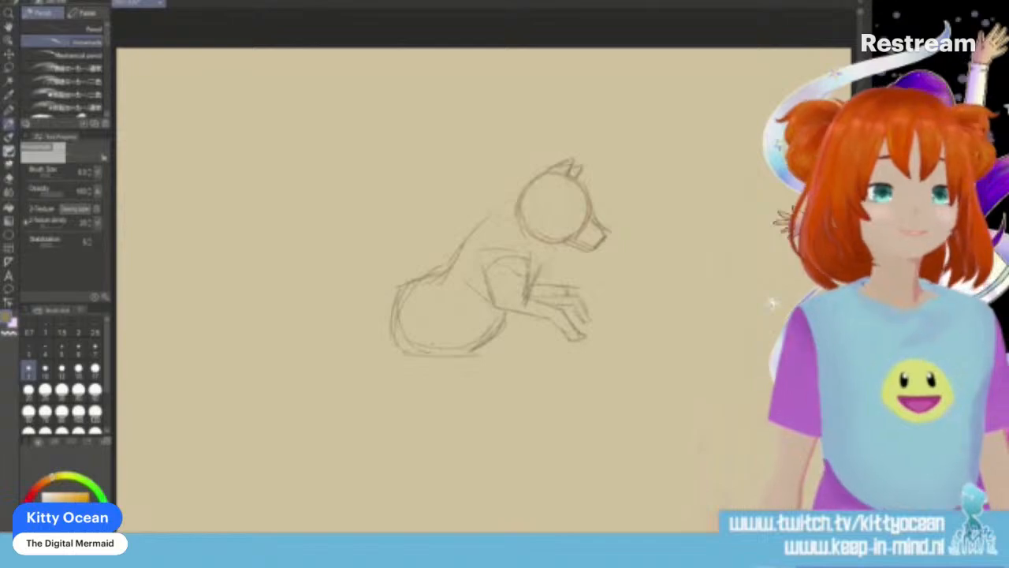
pyautogui.moveTo(430, 288)
pyautogui.mouseDown()
pyautogui.moveTo(404, 331)
pyautogui.moveTo(461, 339)
pyautogui.mouseUp()
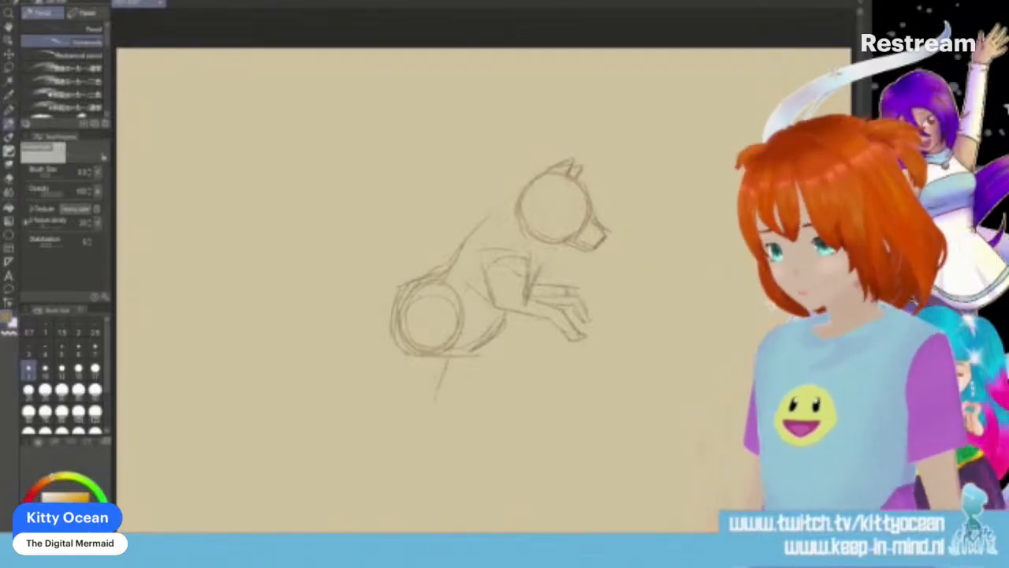
pyautogui.moveTo(397, 355); pyautogui.dragTo(433, 398)
pyautogui.moveTo(441, 352)
pyautogui.mouseDown()
pyautogui.moveTo(438, 380)
pyautogui.moveTo(355, 463)
pyautogui.moveTo(373, 453)
pyautogui.moveTo(373, 478)
pyautogui.mouseUp()
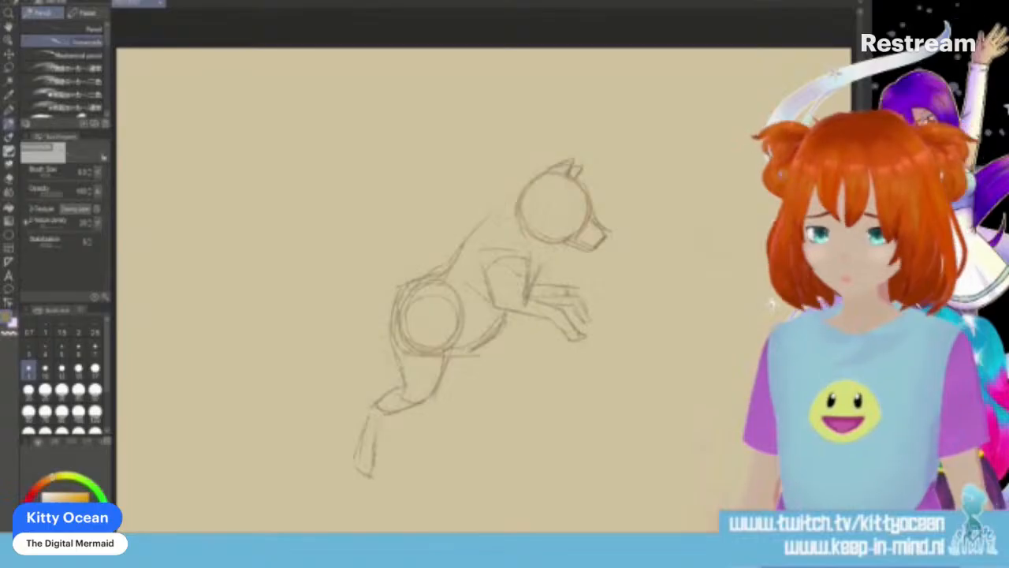
pyautogui.moveTo(498, 317); pyautogui.dragTo(459, 357)
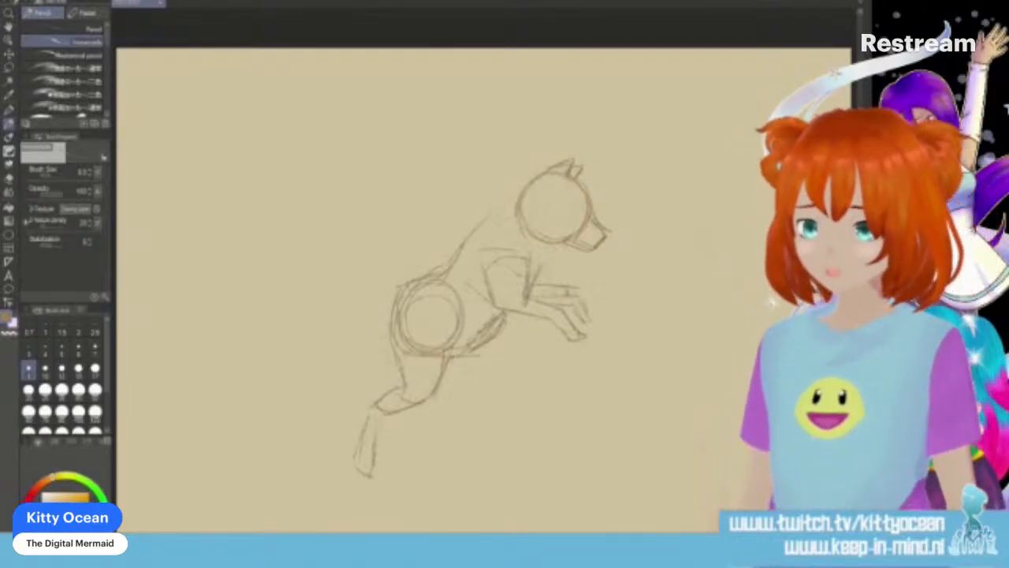
# Step: Strengthen the leaping animal's back line, and sketch a long curved tail and the second hind leg
pyautogui.moveTo(504, 211); pyautogui.dragTo(486, 222)
pyautogui.moveTo(455, 252)
pyautogui.mouseDown()
pyautogui.moveTo(430, 277)
pyautogui.moveTo(440, 273)
pyautogui.mouseUp()
pyautogui.moveTo(521, 194); pyautogui.dragTo(510, 201)
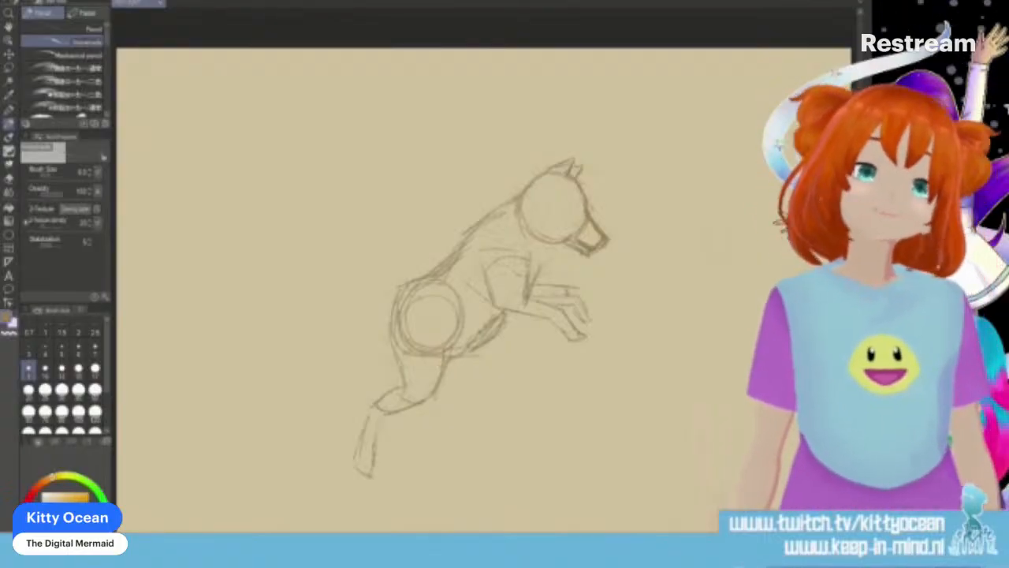
pyautogui.moveTo(394, 292); pyautogui.dragTo(292, 339)
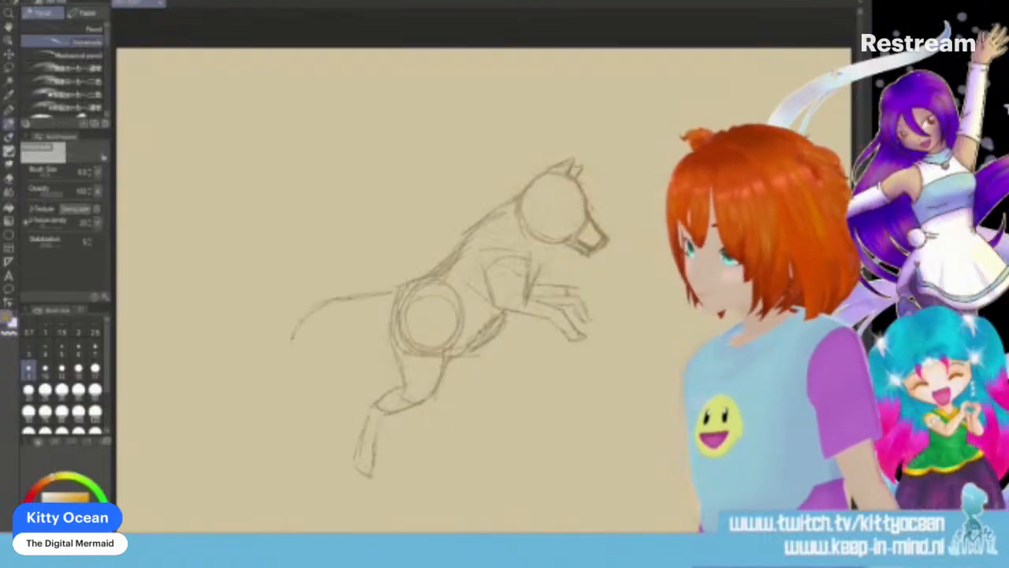
pyautogui.moveTo(390, 332)
pyautogui.mouseDown()
pyautogui.moveTo(290, 365)
pyautogui.moveTo(281, 384)
pyautogui.mouseUp()
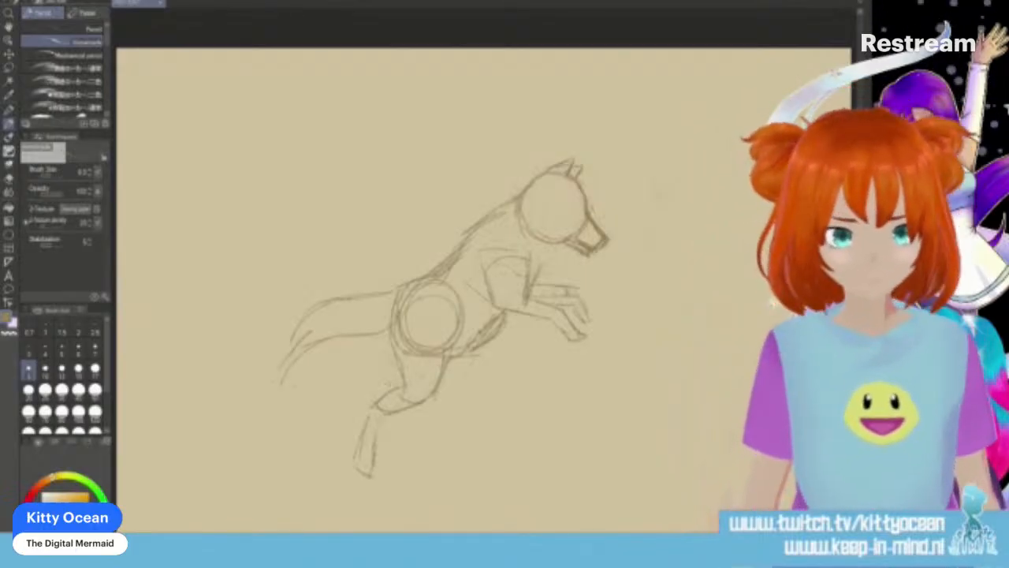
pyautogui.moveTo(462, 365); pyautogui.dragTo(456, 378)
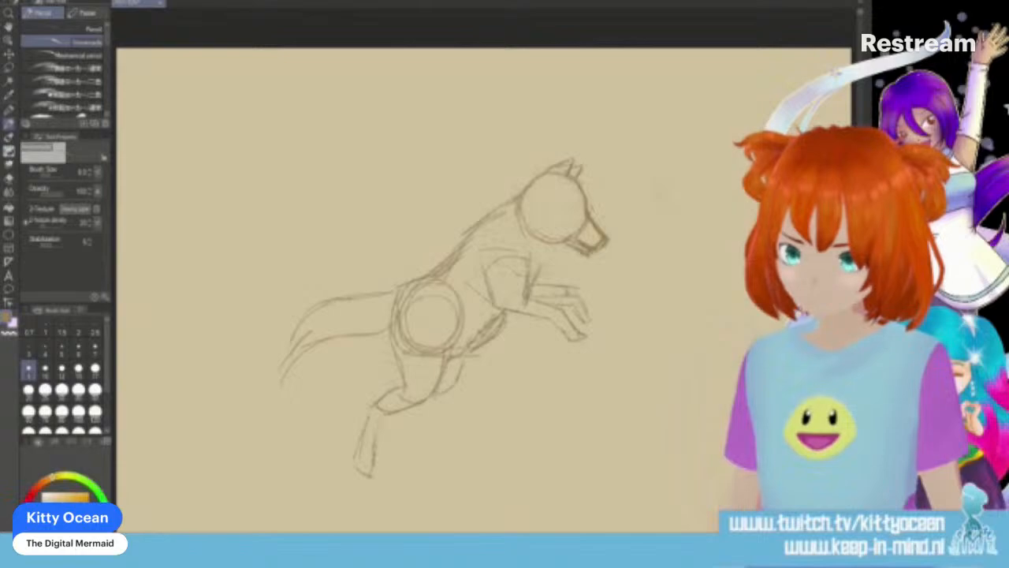
pyautogui.moveTo(411, 416)
pyautogui.mouseDown()
pyautogui.moveTo(400, 453)
pyautogui.moveTo(386, 451)
pyautogui.moveTo(396, 478)
pyautogui.mouseUp()
pyautogui.moveTo(399, 441); pyautogui.dragTo(399, 457)
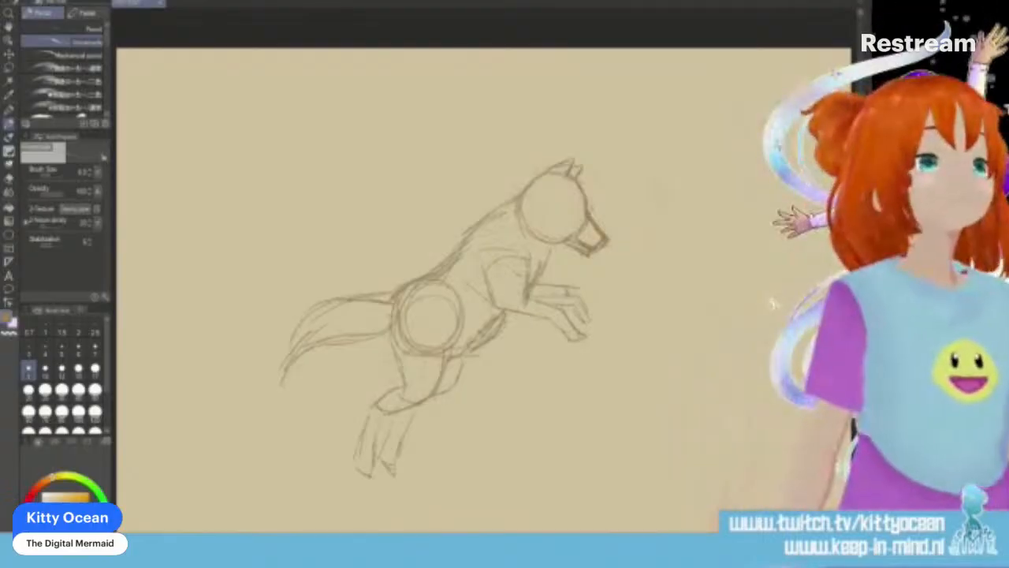
# Step: Clear the leaping animal sketch and sketch a new head as a circle with an open-jawed snout and a swept-back ear
pyautogui.press('Delete')
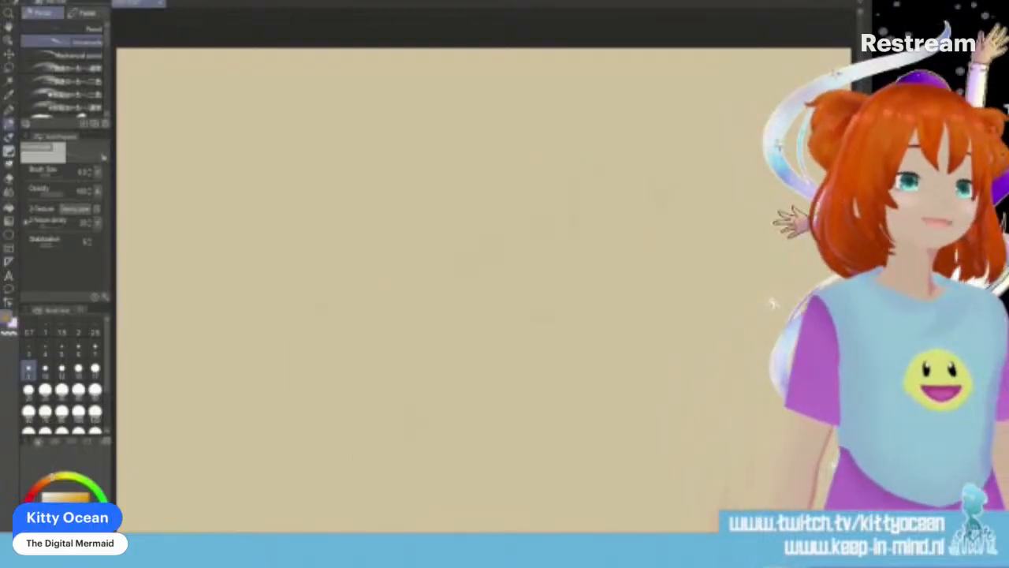
pyautogui.moveTo(574, 244)
pyautogui.mouseDown()
pyautogui.moveTo(514, 231)
pyautogui.moveTo(525, 284)
pyautogui.moveTo(580, 237)
pyautogui.mouseUp()
pyautogui.moveTo(533, 288); pyautogui.dragTo(555, 285)
pyautogui.moveTo(581, 251)
pyautogui.mouseDown()
pyautogui.moveTo(588, 244)
pyautogui.moveTo(607, 264)
pyautogui.moveTo(613, 255)
pyautogui.mouseUp()
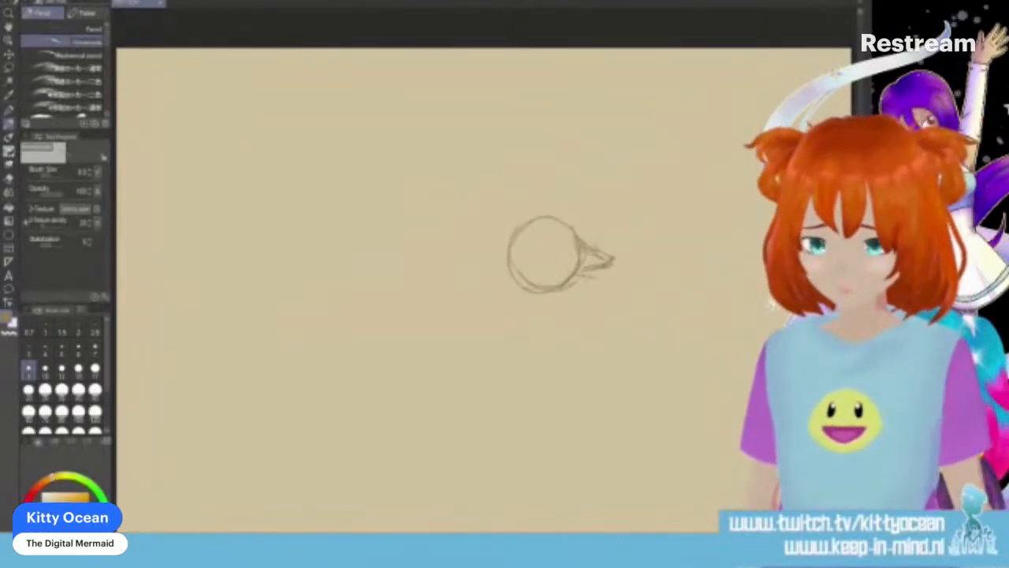
pyautogui.moveTo(569, 288); pyautogui.dragTo(596, 285)
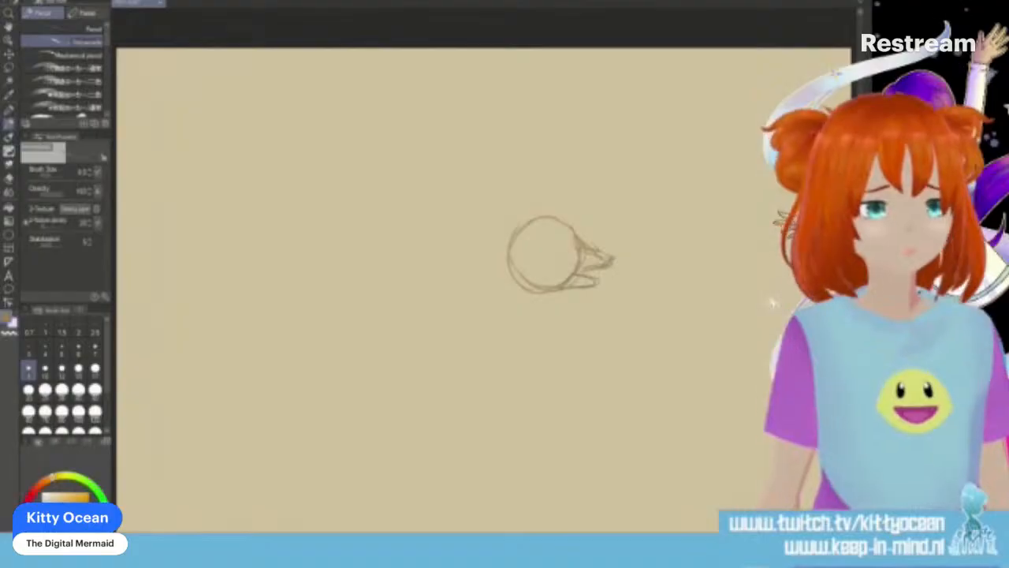
pyautogui.moveTo(500, 228)
pyautogui.mouseDown()
pyautogui.moveTo(511, 227)
pyautogui.moveTo(511, 248)
pyautogui.mouseUp()
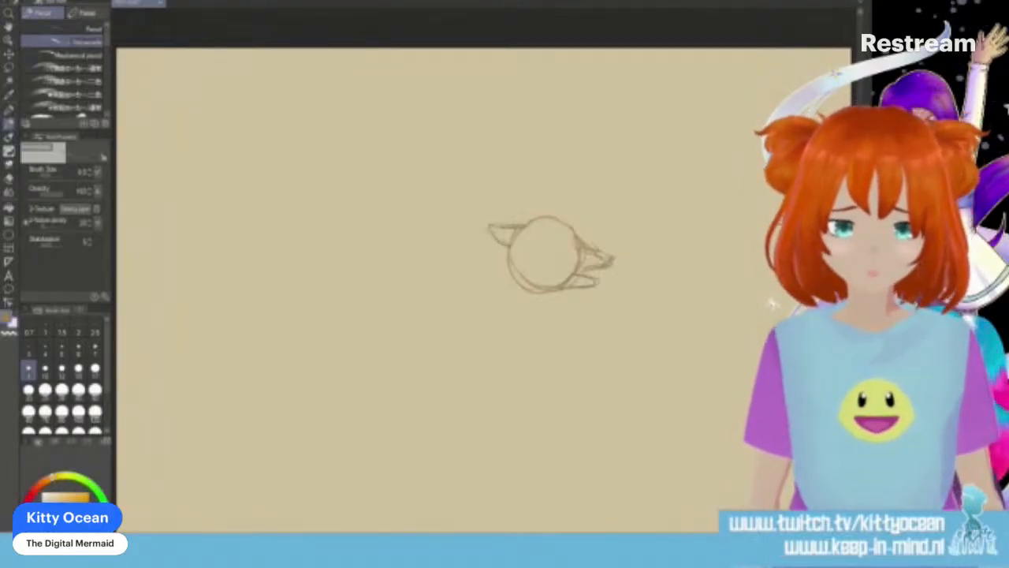
# Step: Sketch the running wolf's long back line, chest, shoulder circle and two front legs, one reaching backward and one folded
pyautogui.moveTo(497, 253); pyautogui.dragTo(335, 259)
pyautogui.moveTo(404, 252); pyautogui.dragTo(377, 253)
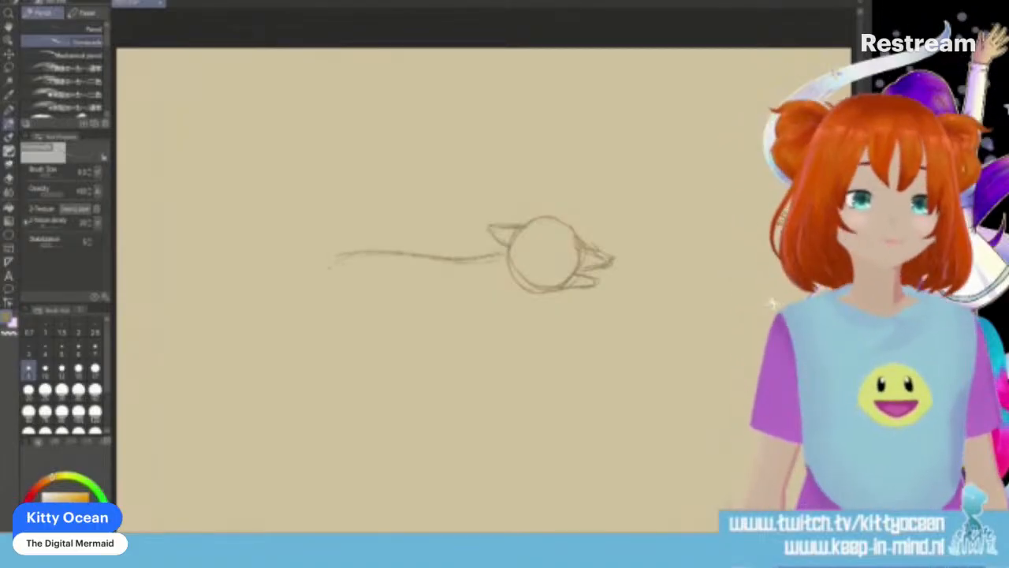
pyautogui.moveTo(543, 293); pyautogui.dragTo(482, 335)
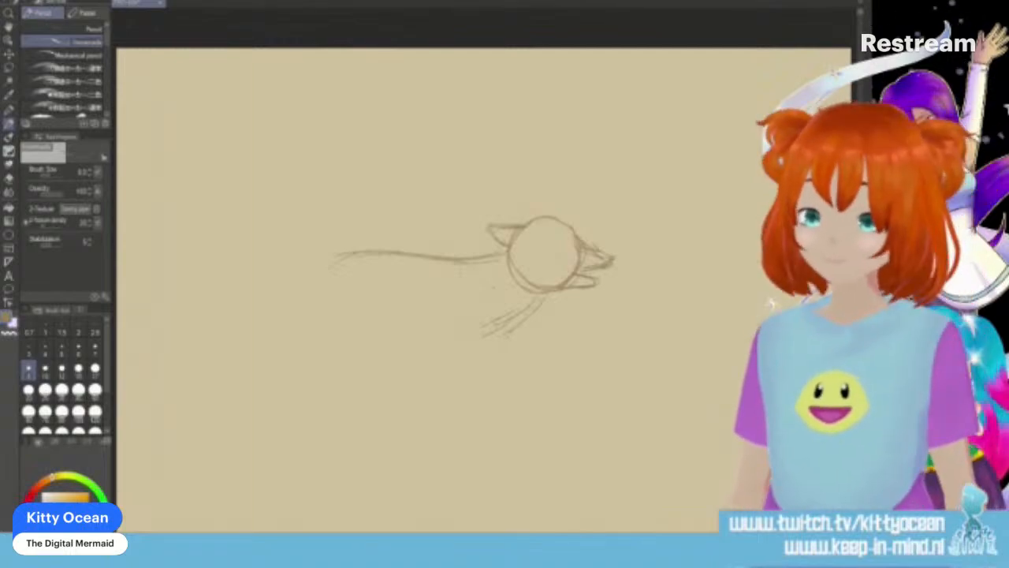
pyautogui.moveTo(481, 297)
pyautogui.mouseDown()
pyautogui.moveTo(466, 333)
pyautogui.moveTo(460, 323)
pyautogui.moveTo(445, 401)
pyautogui.moveTo(504, 317)
pyautogui.moveTo(429, 404)
pyautogui.mouseUp()
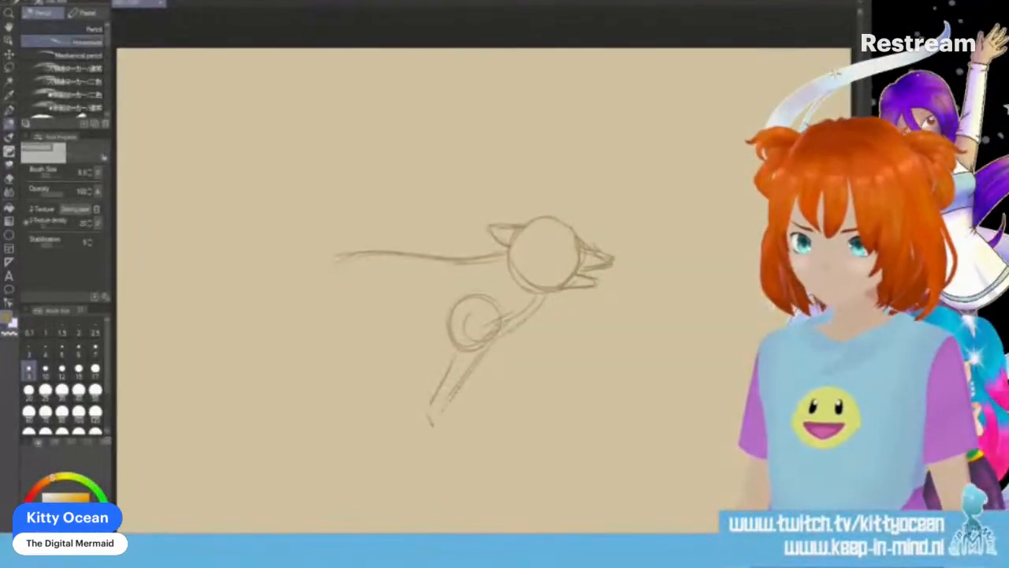
pyautogui.moveTo(512, 321)
pyautogui.mouseDown()
pyautogui.moveTo(532, 359)
pyautogui.moveTo(484, 390)
pyautogui.mouseUp()
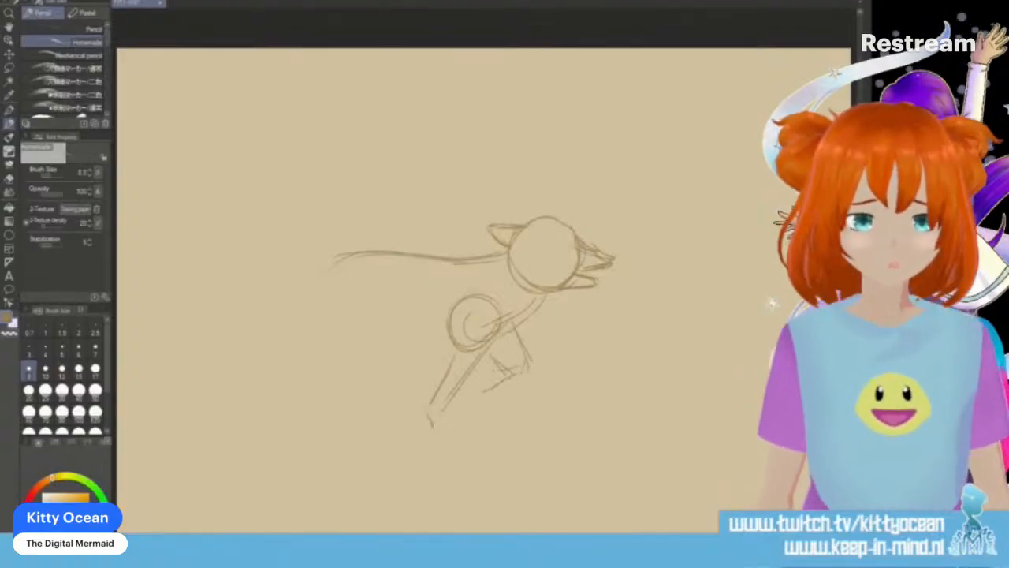
pyautogui.moveTo(487, 373)
pyautogui.mouseDown()
pyautogui.moveTo(473, 383)
pyautogui.moveTo(483, 396)
pyautogui.moveTo(475, 387)
pyautogui.mouseUp()
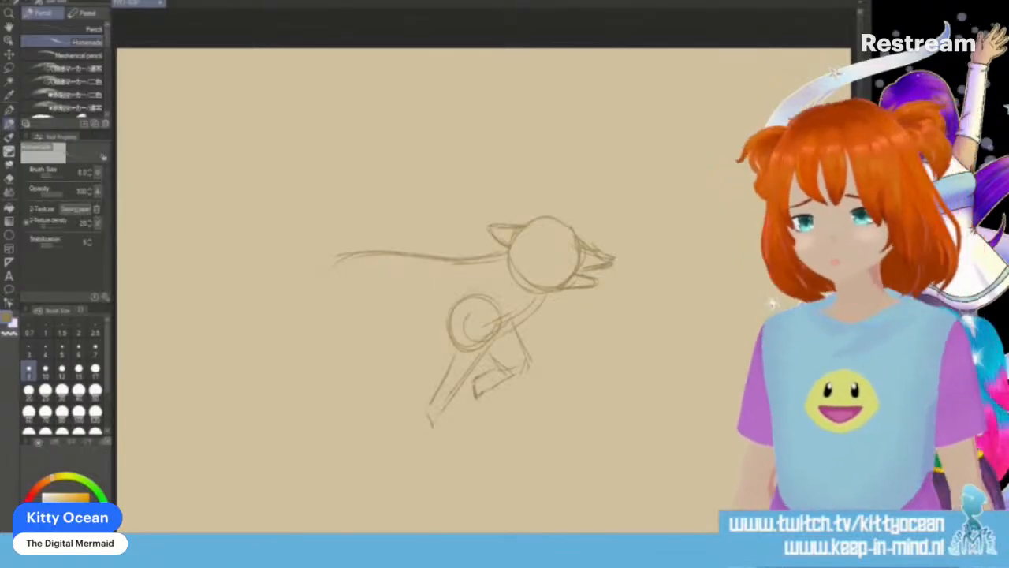
# Step: Sketch the wolf's haunch circle, both hind legs swinging forward and a wavy trailing tail, and refine the snout tip
pyautogui.moveTo(412, 293)
pyautogui.mouseDown()
pyautogui.moveTo(403, 334)
pyautogui.moveTo(371, 276)
pyautogui.mouseUp()
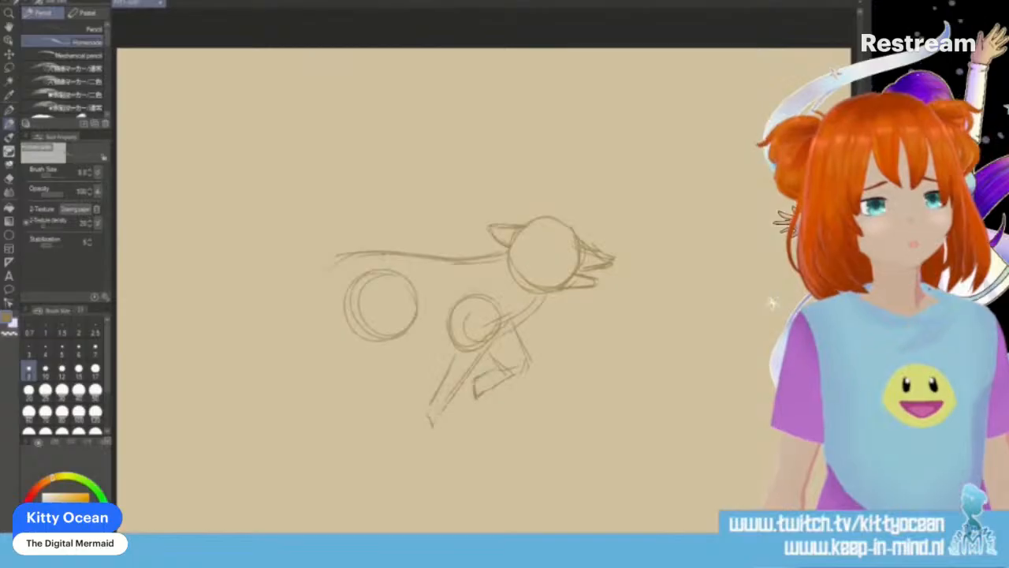
pyautogui.moveTo(376, 377)
pyautogui.mouseDown()
pyautogui.moveTo(398, 355)
pyautogui.moveTo(395, 376)
pyautogui.moveTo(355, 361)
pyautogui.moveTo(421, 427)
pyautogui.mouseUp()
pyautogui.moveTo(400, 377); pyautogui.dragTo(451, 437)
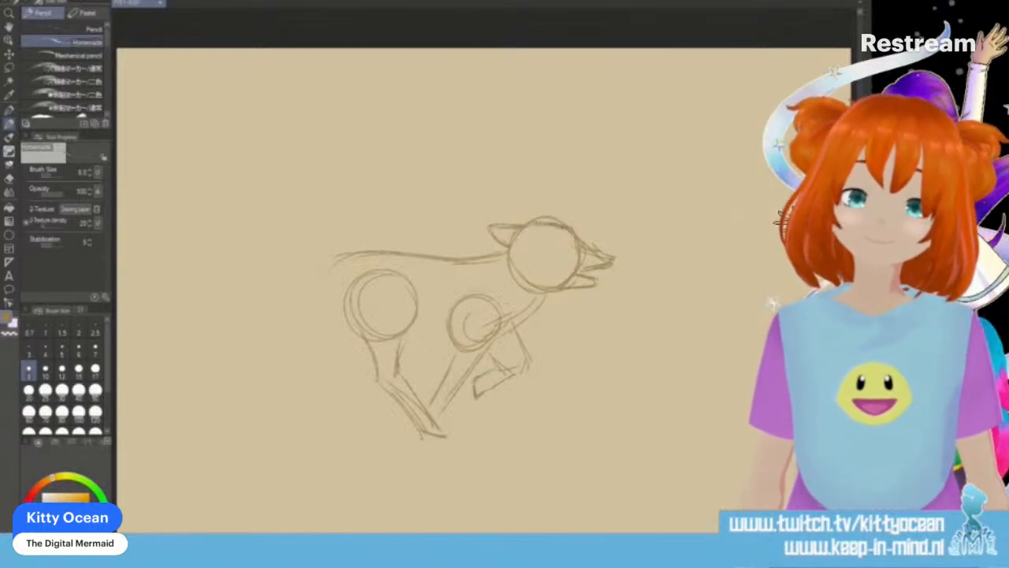
pyautogui.moveTo(596, 251); pyautogui.dragTo(618, 256)
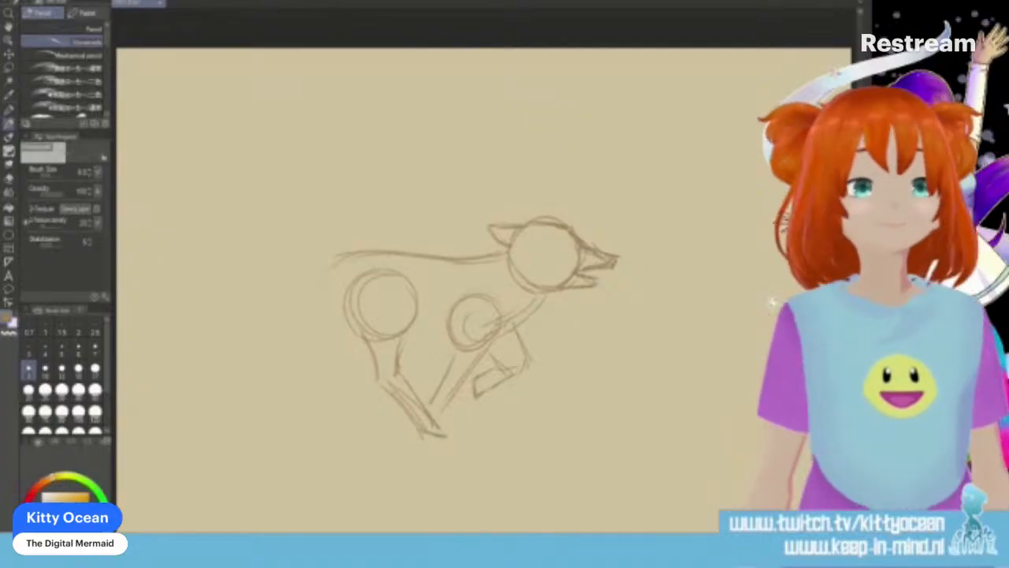
pyautogui.moveTo(335, 262)
pyautogui.mouseDown()
pyautogui.moveTo(272, 289)
pyautogui.moveTo(197, 298)
pyautogui.moveTo(304, 315)
pyautogui.mouseUp()
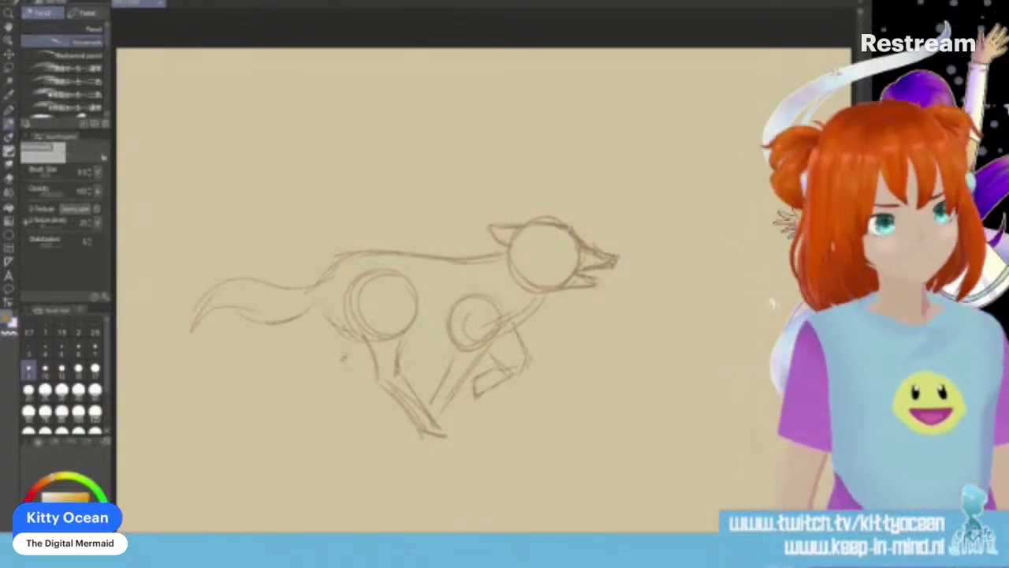
pyautogui.moveTo(349, 377)
pyautogui.mouseDown()
pyautogui.moveTo(355, 397)
pyautogui.moveTo(390, 424)
pyautogui.mouseUp()
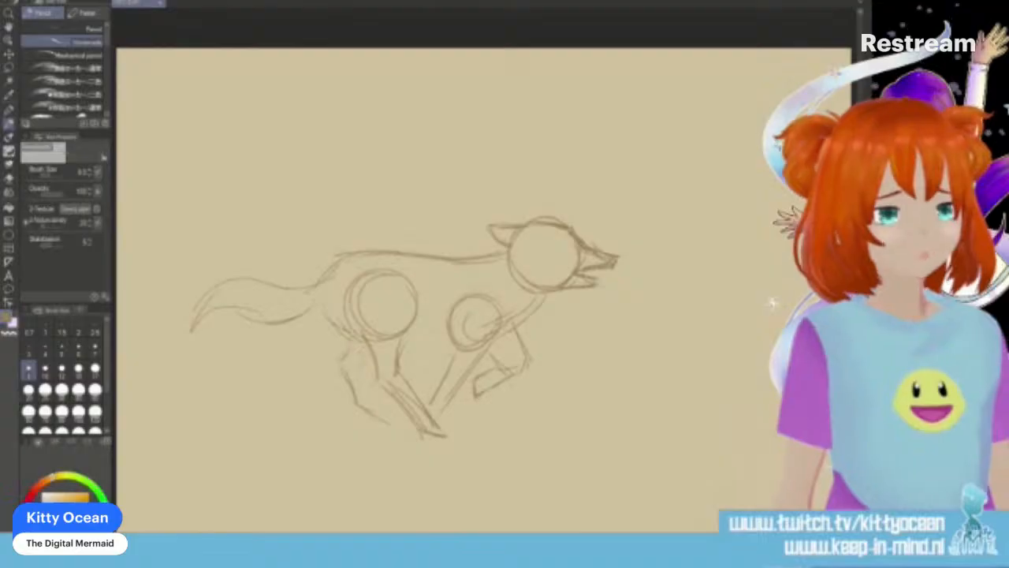
pyautogui.moveTo(361, 353)
pyautogui.mouseDown()
pyautogui.moveTo(369, 396)
pyautogui.moveTo(393, 417)
pyautogui.mouseUp()
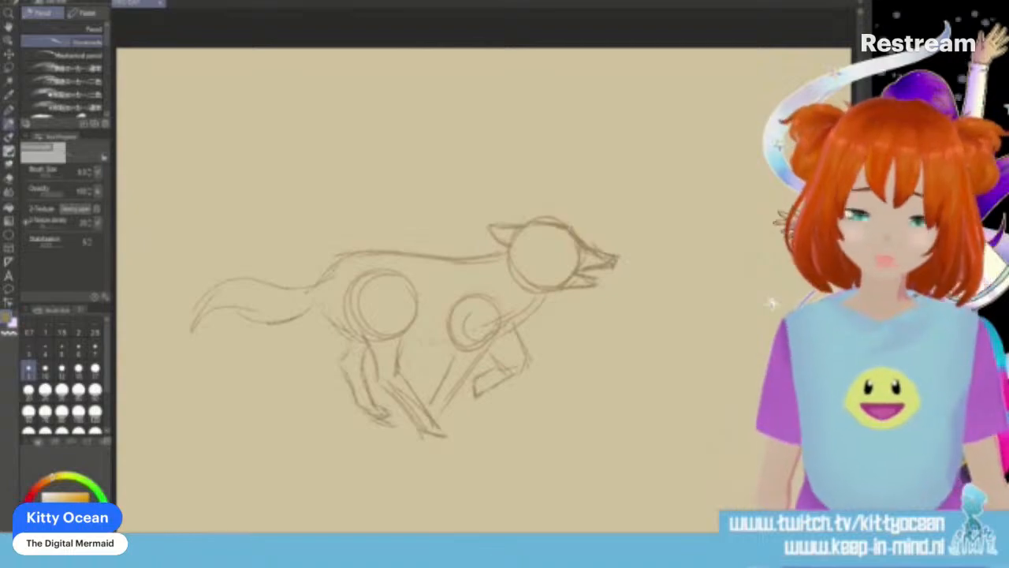
# Step: Redraw the front legs, trace a clean outline around the running wolf, and clear the rough construction sketch
pyautogui.moveTo(424, 398)
pyautogui.mouseDown()
pyautogui.moveTo(441, 367)
pyautogui.moveTo(477, 355)
pyautogui.mouseUp()
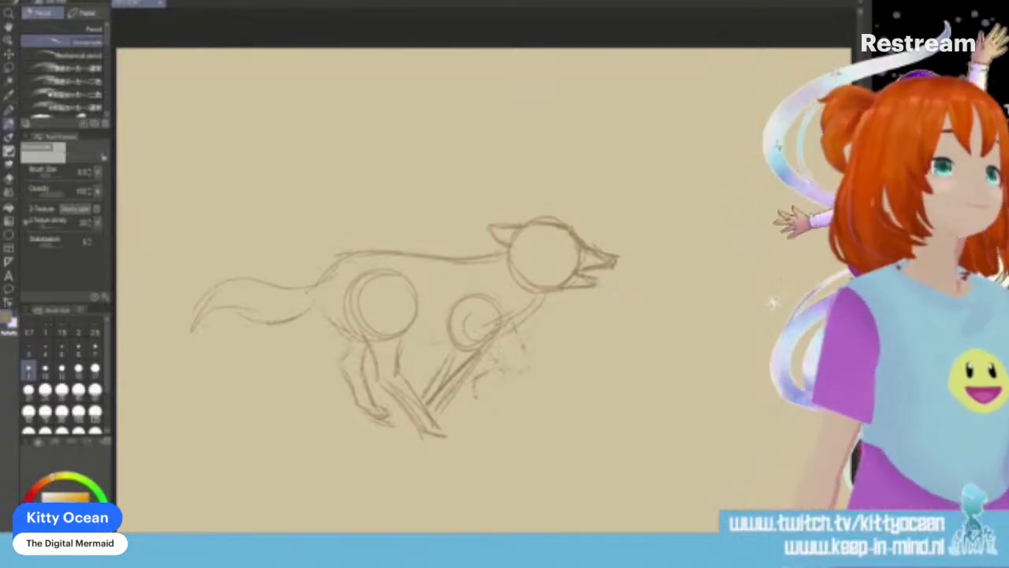
pyautogui.moveTo(508, 342)
pyautogui.mouseDown()
pyautogui.moveTo(502, 365)
pyautogui.moveTo(467, 383)
pyautogui.mouseUp()
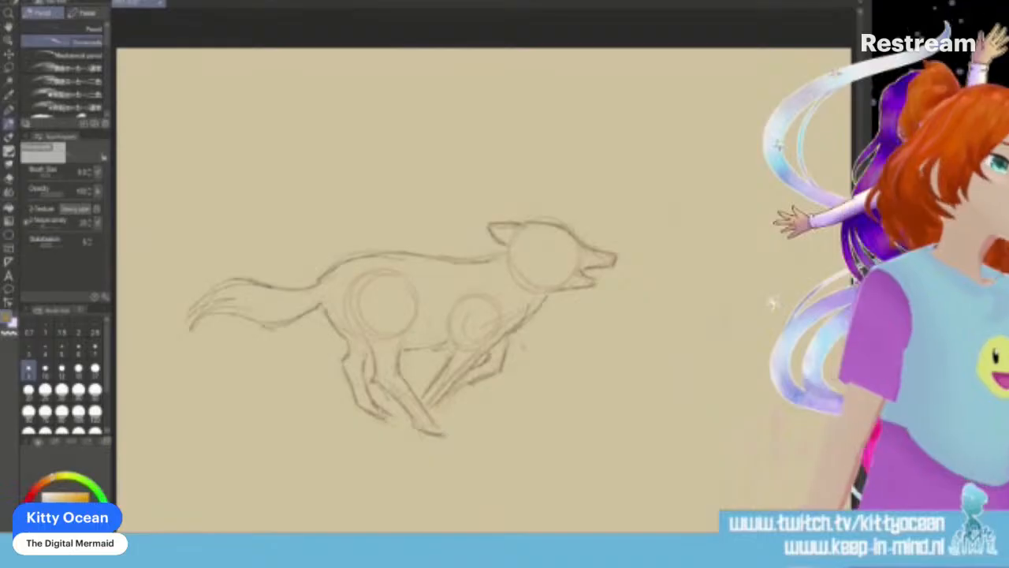
pyautogui.press('Delete')
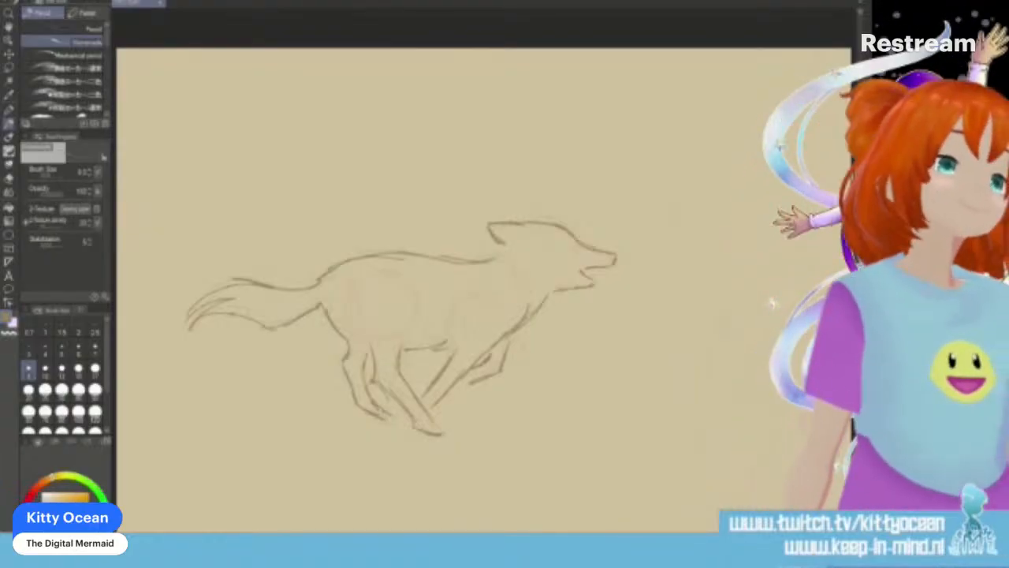
# Step: Select the wolf's whole shape with the Lasso, following the outline of the tail, body, head and legs
pyautogui.press('w')
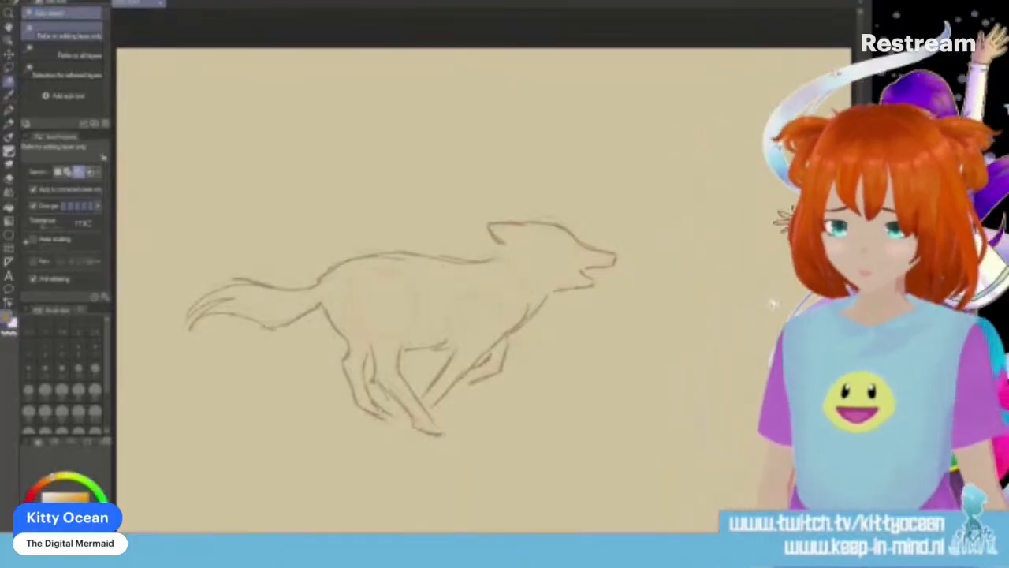
pyautogui.press('m')
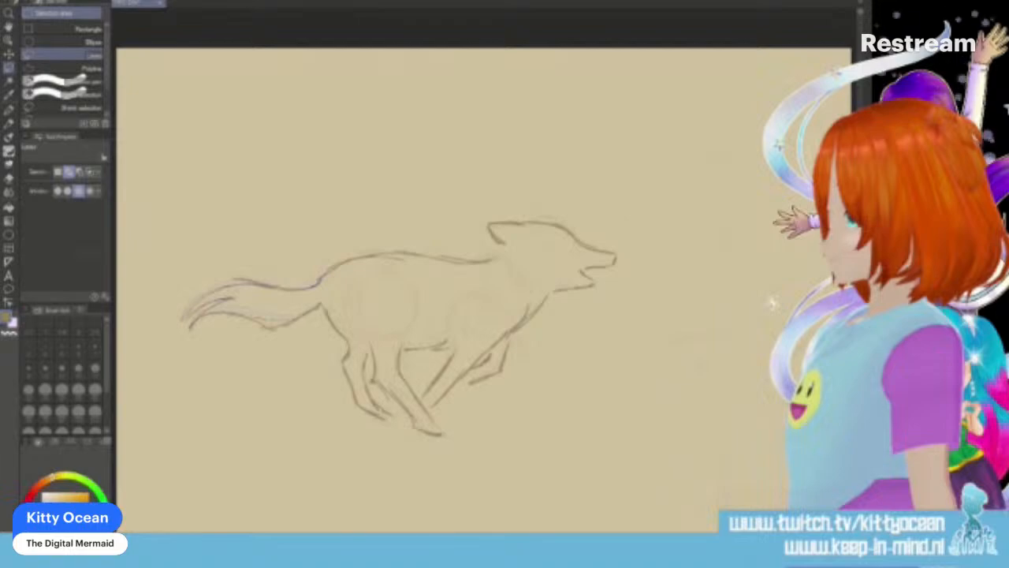
pyautogui.moveTo(177, 272); pyautogui.dragTo(327, 335)
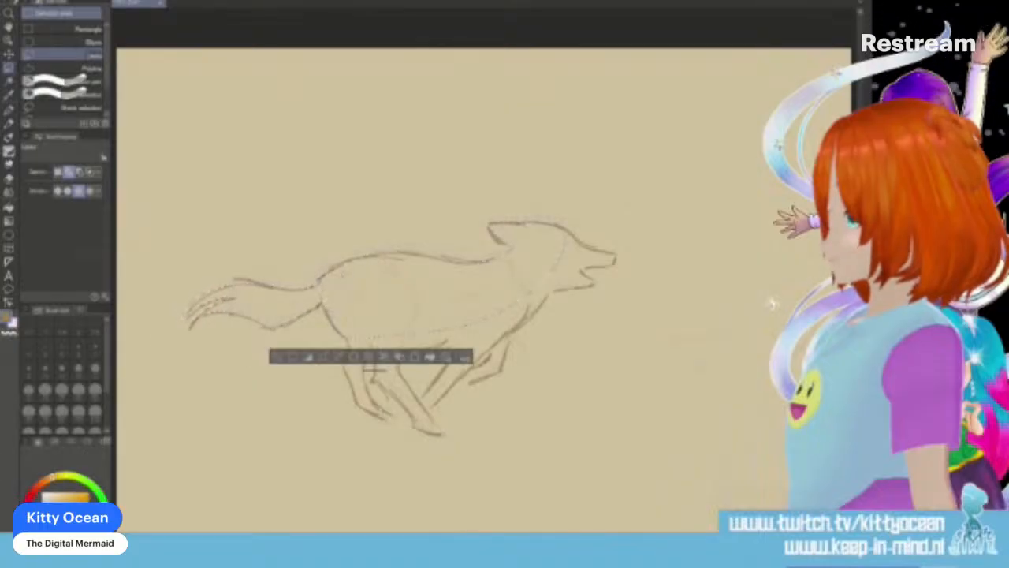
pyautogui.moveTo(368, 370); pyautogui.dragTo(282, 463)
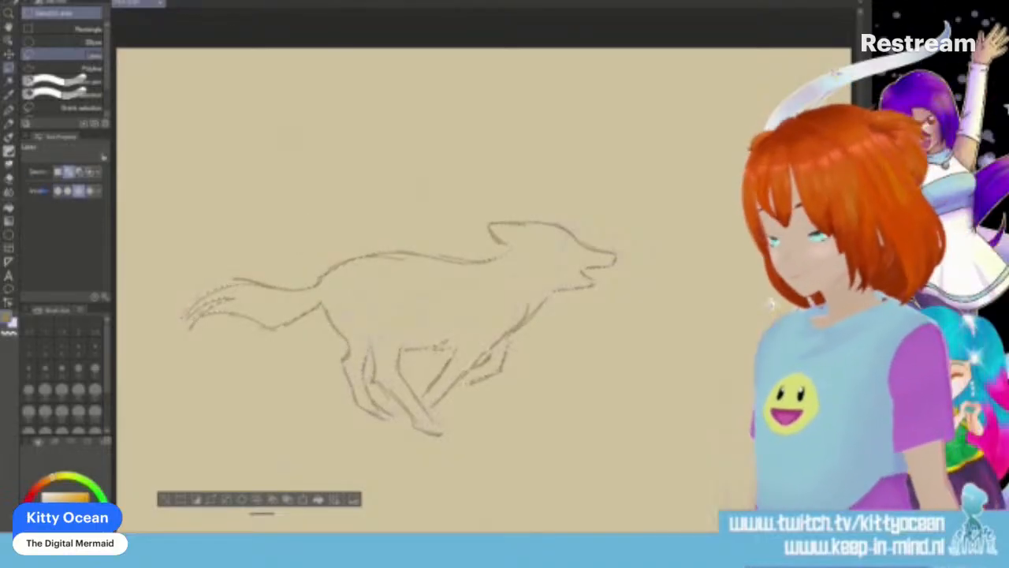
# Step: Paint the selected wolf as a solid dark silhouette from tail to snout and paws with a large watercolor brush
pyautogui.press('b')
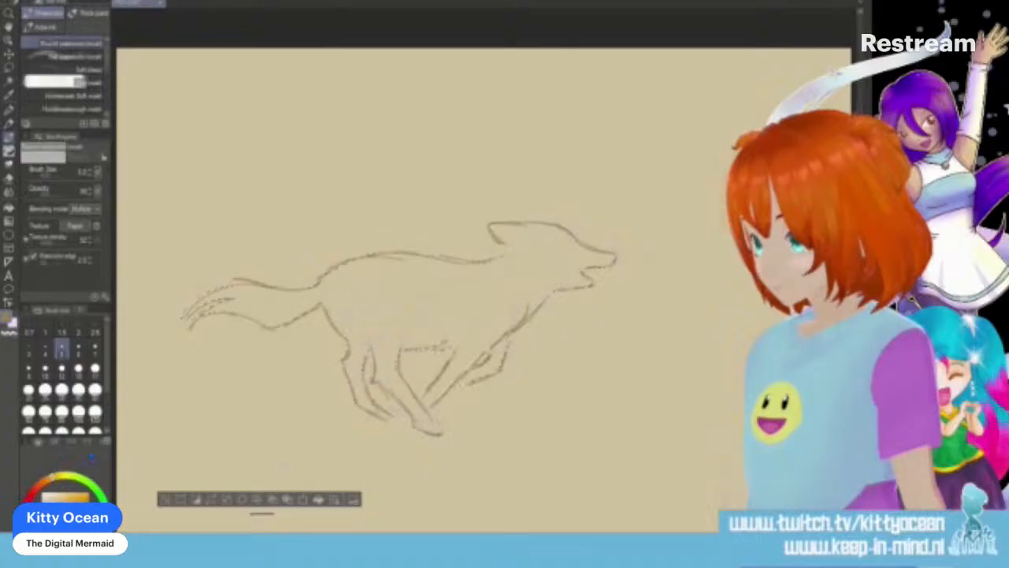
pyautogui.click(95, 391)
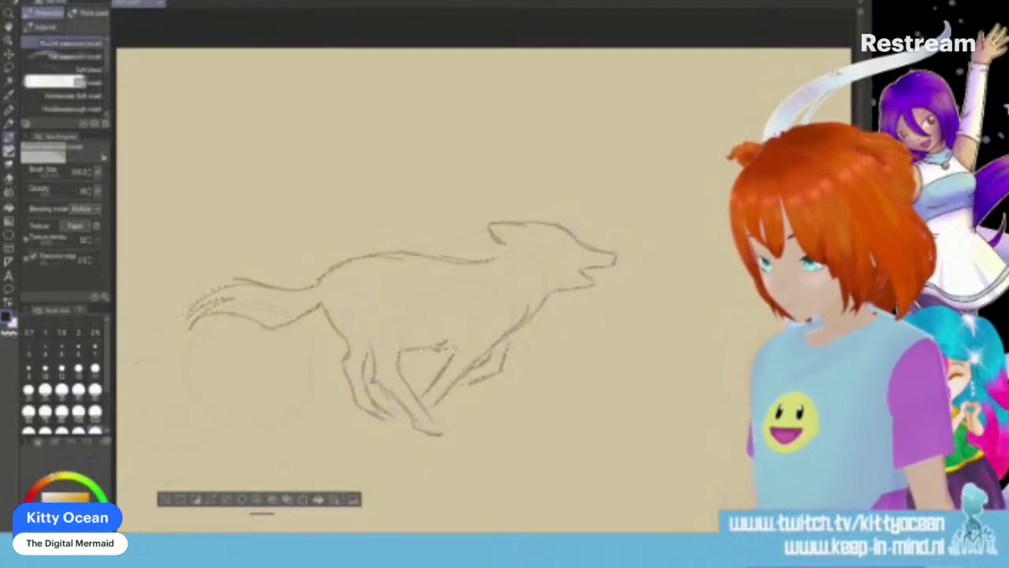
pyautogui.moveTo(192, 316)
pyautogui.mouseDown()
pyautogui.moveTo(486, 302)
pyautogui.moveTo(567, 260)
pyautogui.mouseUp()
pyautogui.moveTo(370, 379)
pyautogui.mouseDown()
pyautogui.moveTo(426, 402)
pyautogui.moveTo(465, 371)
pyautogui.mouseUp()
pyautogui.moveTo(410, 303)
pyautogui.mouseDown()
pyautogui.moveTo(505, 272)
pyautogui.moveTo(469, 367)
pyautogui.moveTo(438, 378)
pyautogui.mouseUp()
pyautogui.moveTo(197, 312); pyautogui.dragTo(597, 237)
pyautogui.moveTo(379, 370)
pyautogui.mouseDown()
pyautogui.moveTo(473, 359)
pyautogui.moveTo(426, 426)
pyautogui.mouseUp()
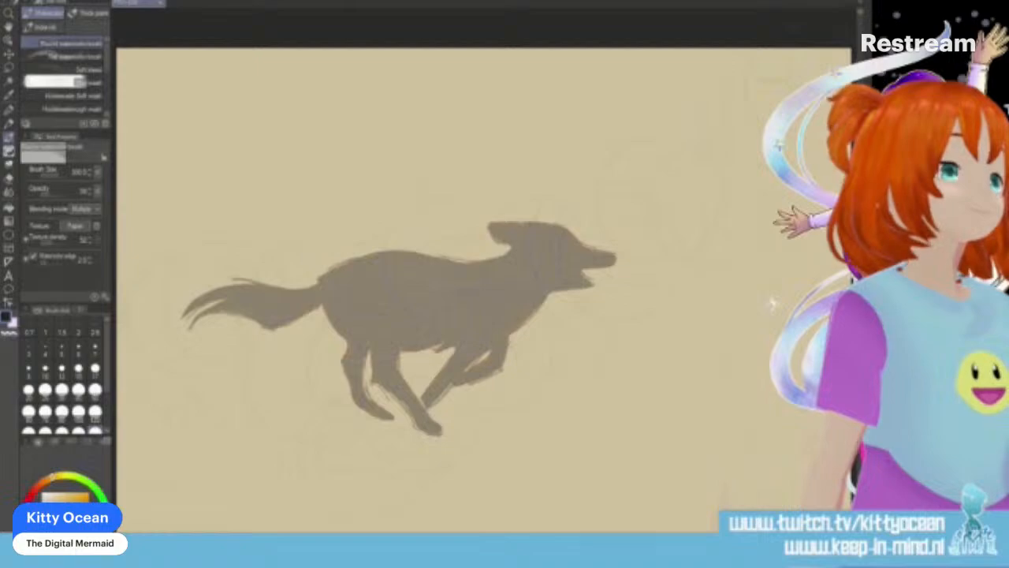
# Step: Adjust the luminosity of the wolf's outline with a Hue/Saturation/Luminosity correction so it contrasts with the silhouette
pyautogui.hotkey('ctrl', 's')
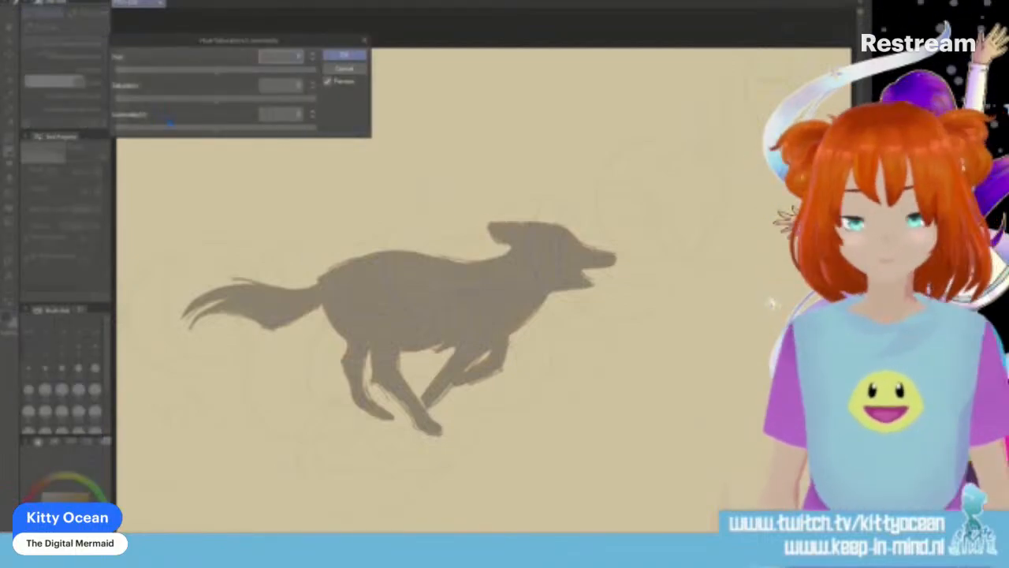
pyautogui.moveTo(166, 133); pyautogui.dragTo(164, 133)
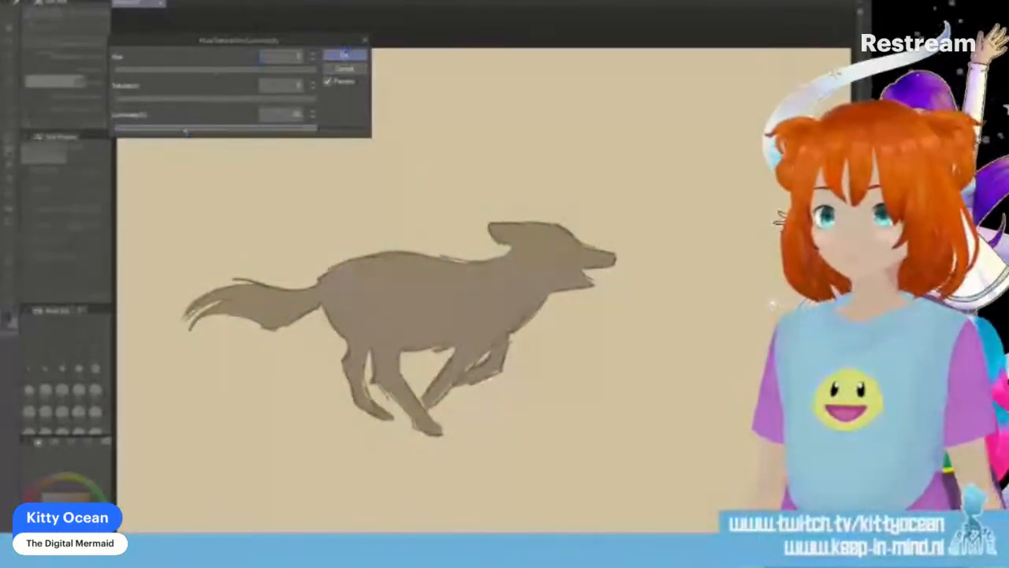
pyautogui.press('Return')
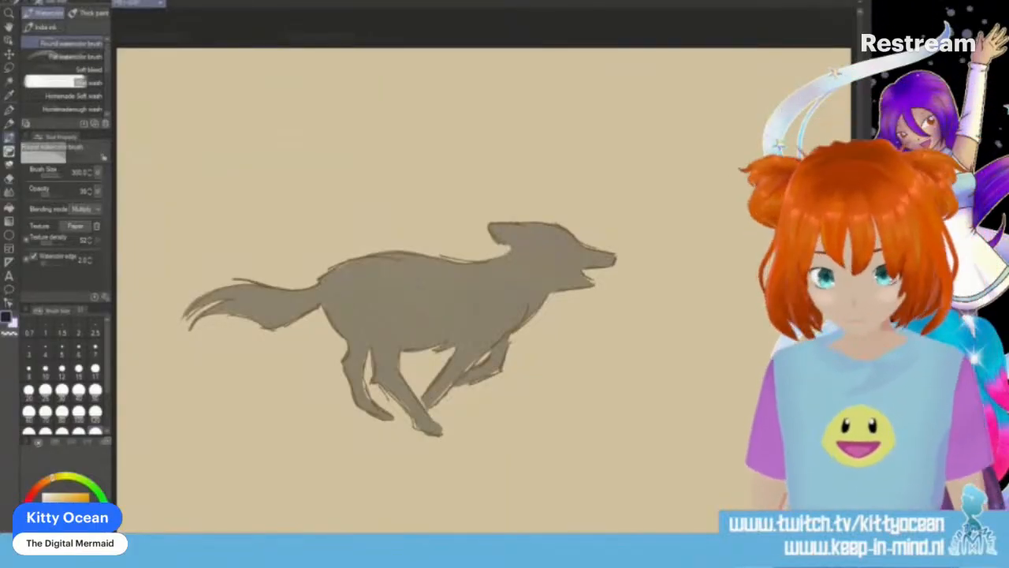
# Step: Draw fur and contour strokes along the wolf's ear, nape, face and chest with the Homemade pencil
pyautogui.scroll(4, 485, 313)
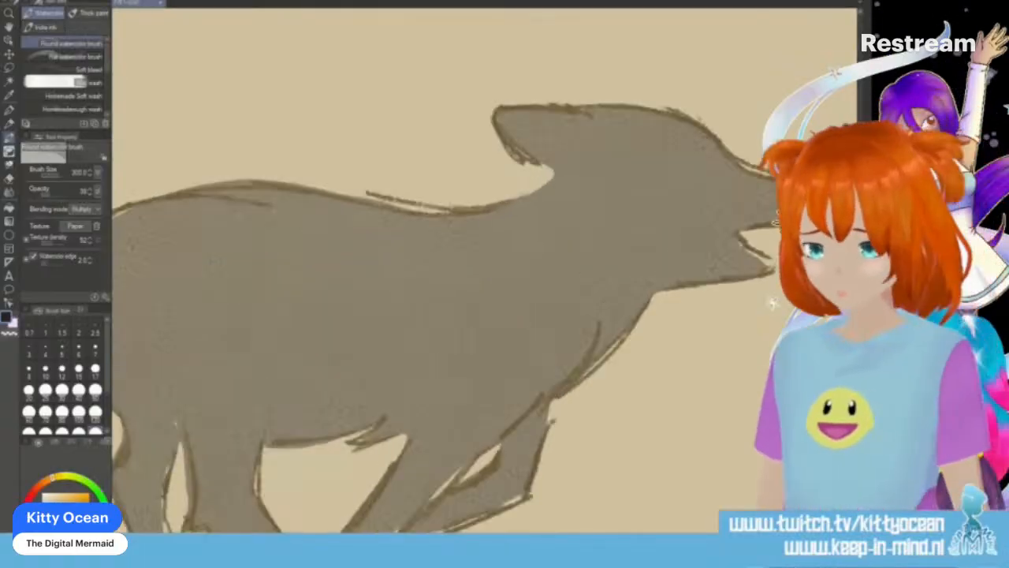
pyautogui.press('p')
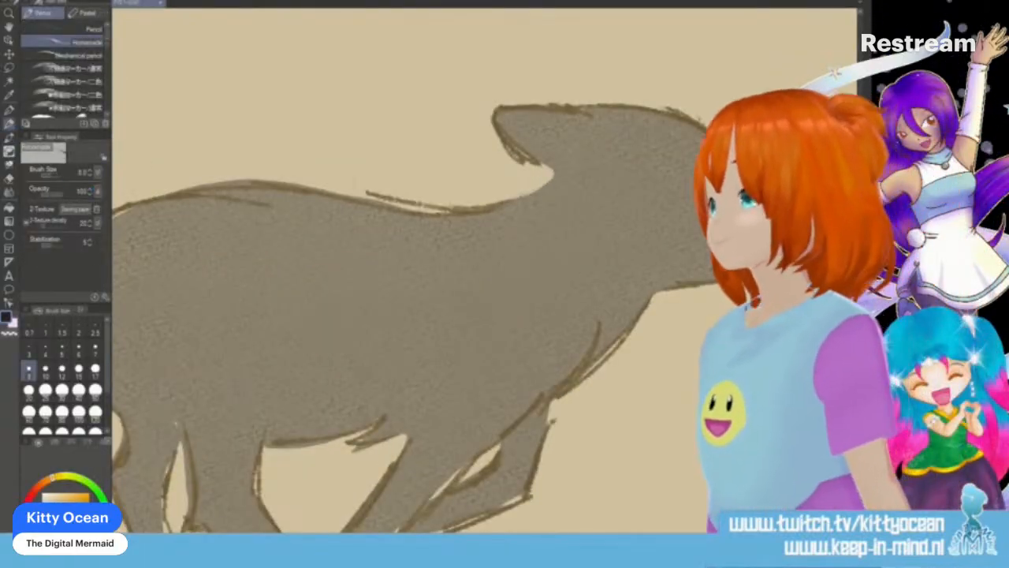
pyautogui.moveTo(500, 125); pyautogui.dragTo(571, 171)
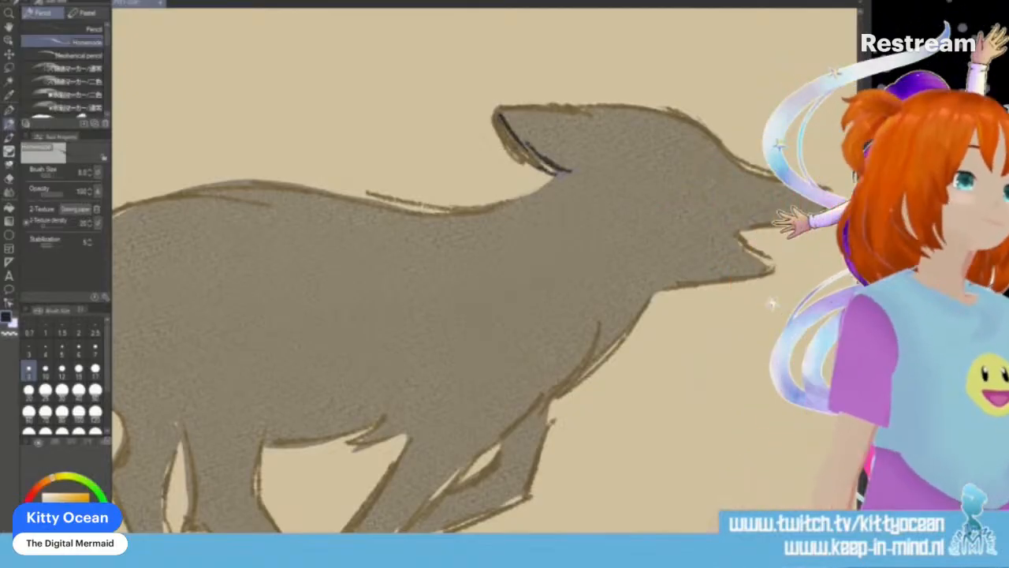
pyautogui.hotkey('ctrl', 'z')
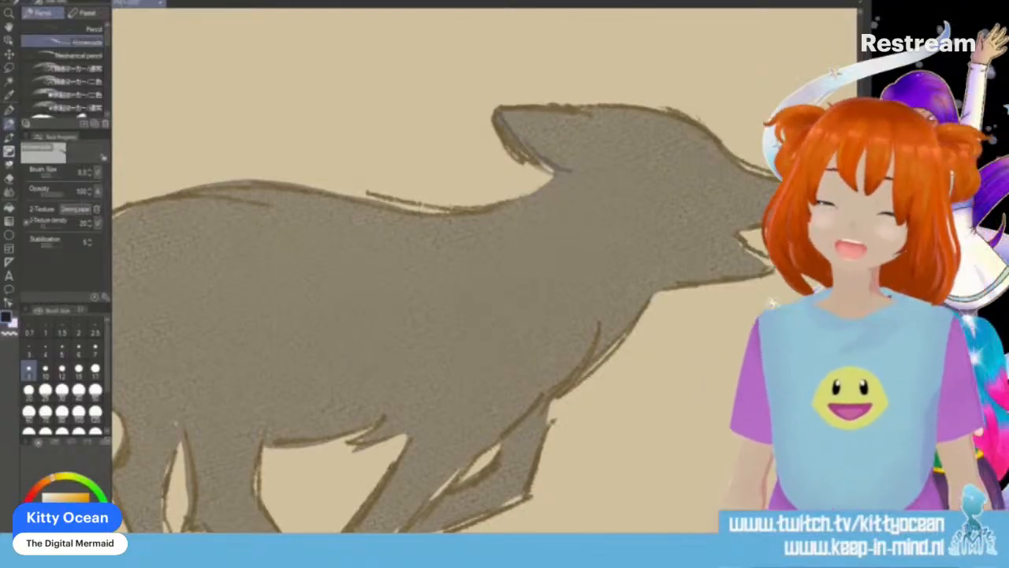
pyautogui.moveTo(446, 220); pyautogui.dragTo(347, 226)
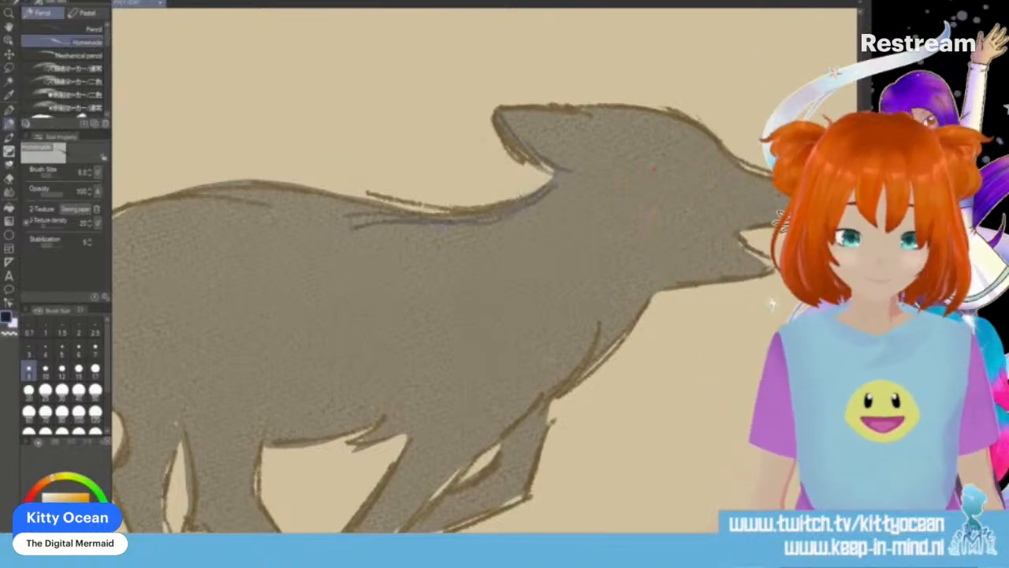
pyautogui.hscroll(3, 442, 315)
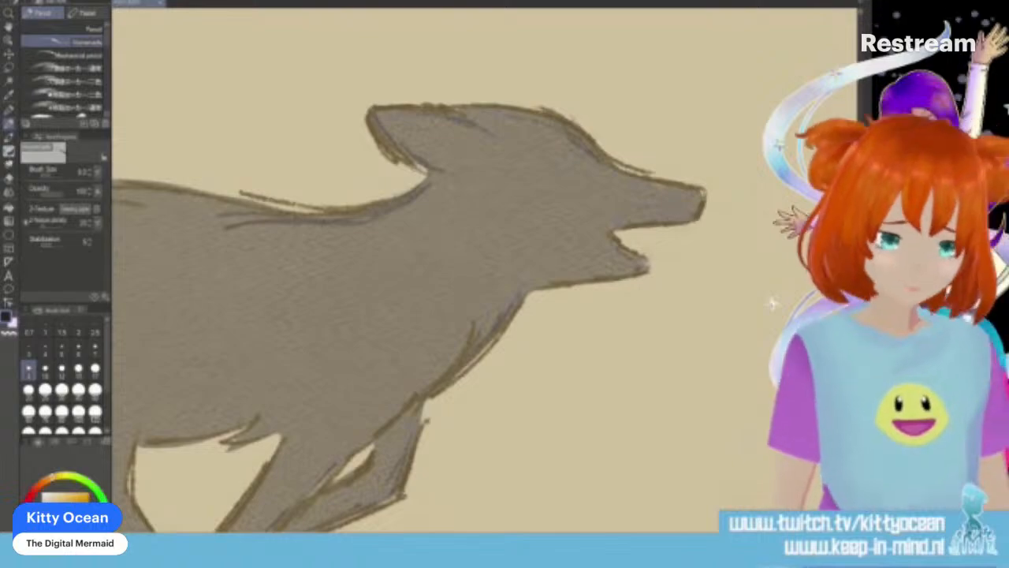
pyautogui.hotkey('ctrl', '+')
pyautogui.hotkey('ctrl', '-')
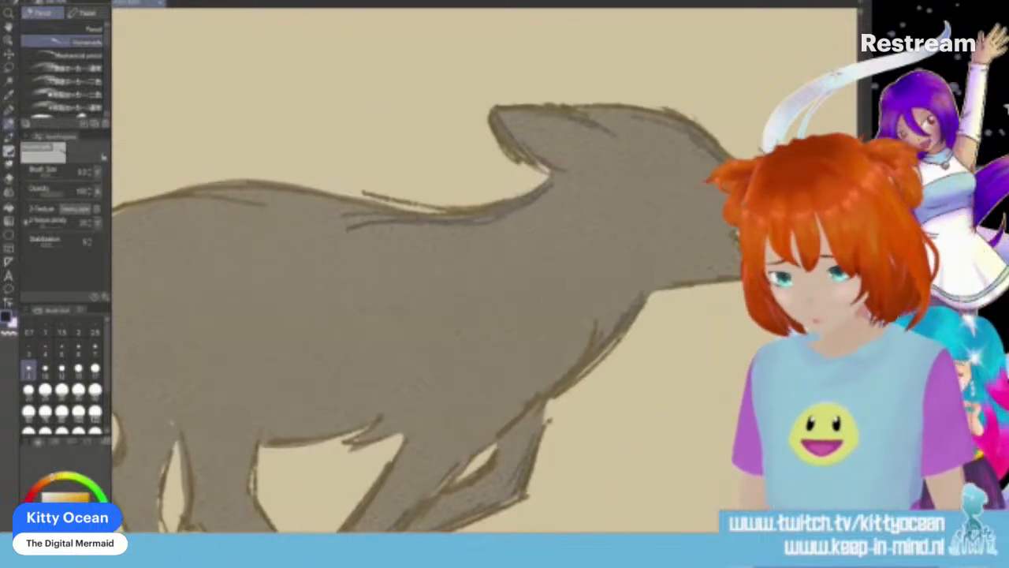
# Step: Sketch the curved haunch contour and add pencil fur strokes along the wolf's rump, thigh and belly
pyautogui.hotkey('ctrl', '+')
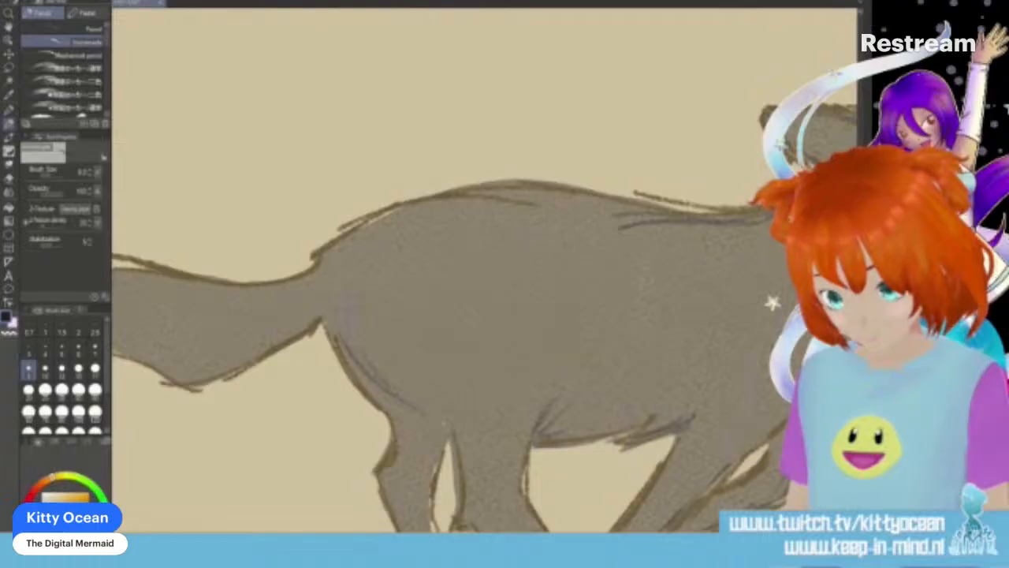
pyautogui.moveTo(374, 278); pyautogui.dragTo(376, 365)
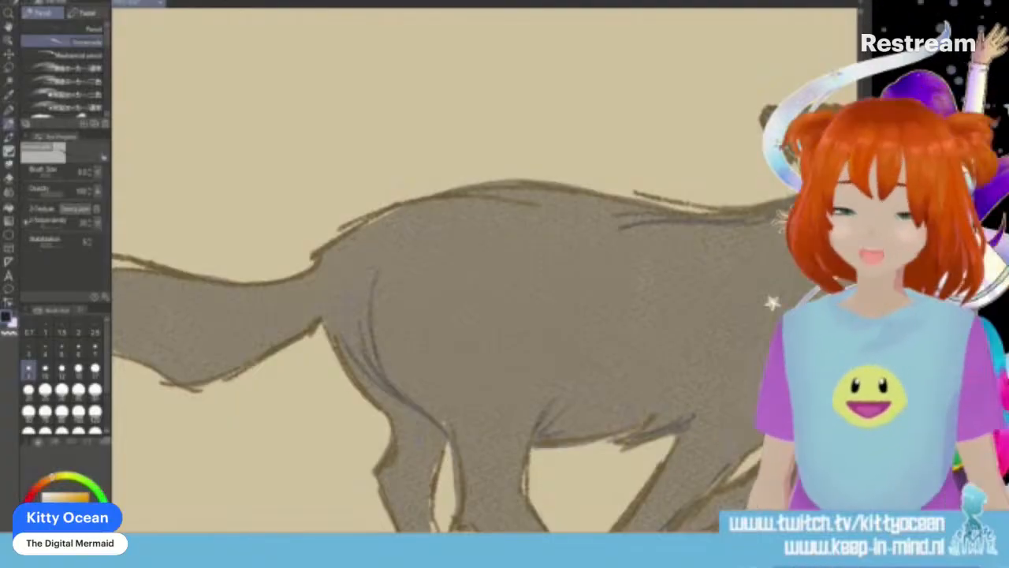
pyautogui.hotkey('ctrl', 'z')
pyautogui.hotkey('ctrl', 'z')
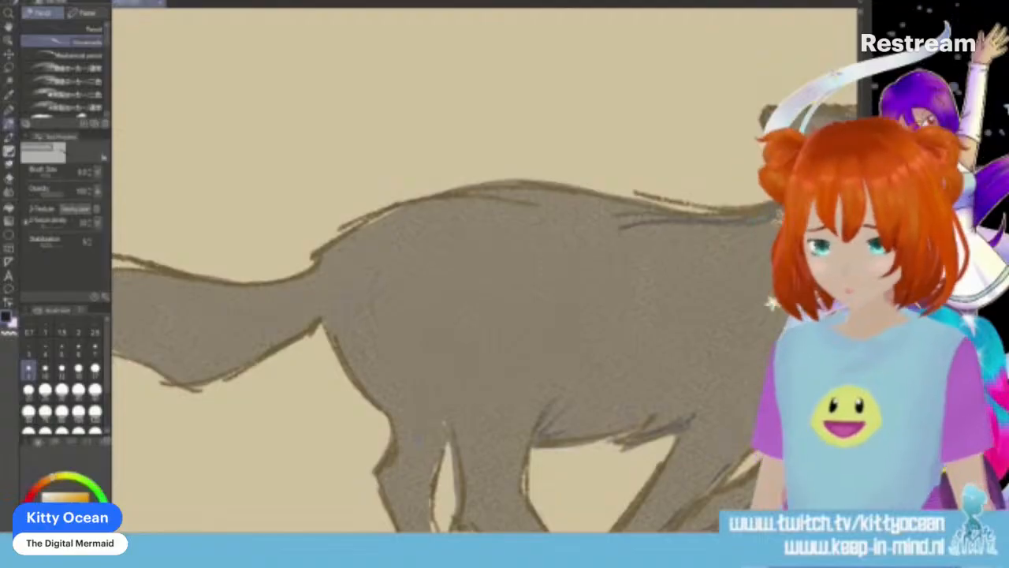
pyautogui.moveTo(390, 317); pyautogui.dragTo(420, 408)
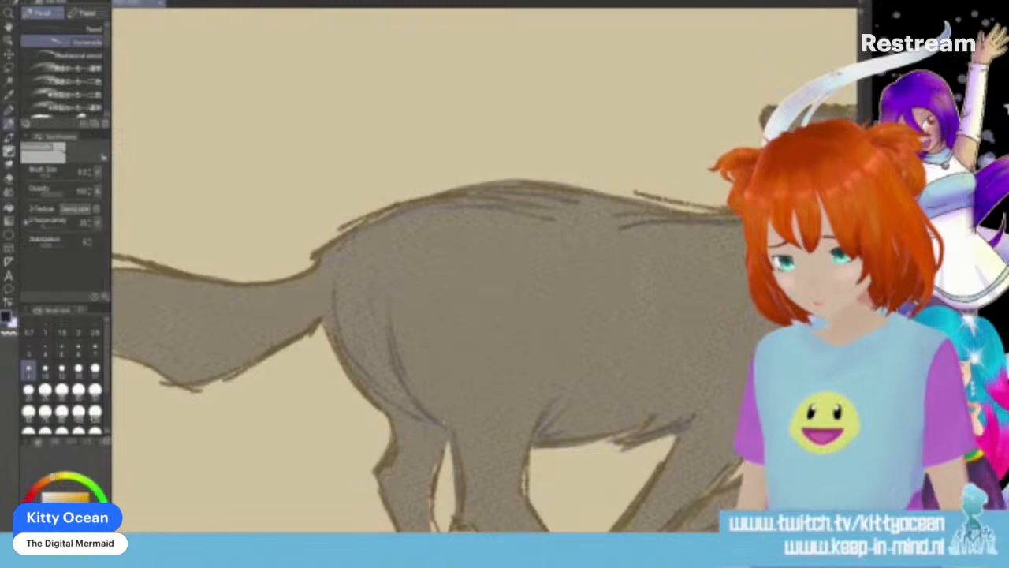
# Step: Add pencil contour and shading strokes to the wolf's legs and paws, and flowing fur lines through the tail
pyautogui.scroll(-5, 473, 268)
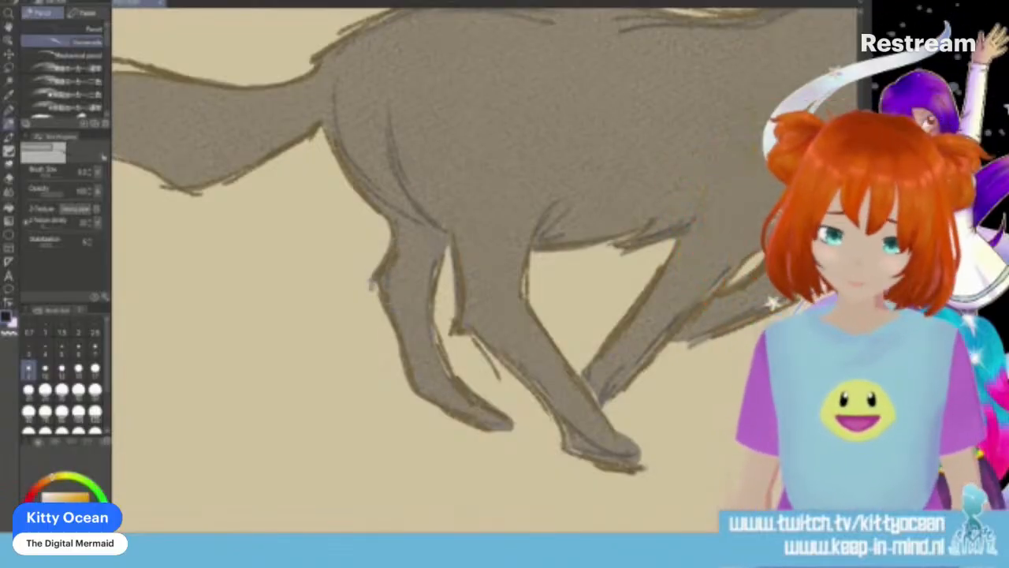
pyautogui.hscroll(-5, 465, 268)
pyautogui.scroll(5, 465, 268)
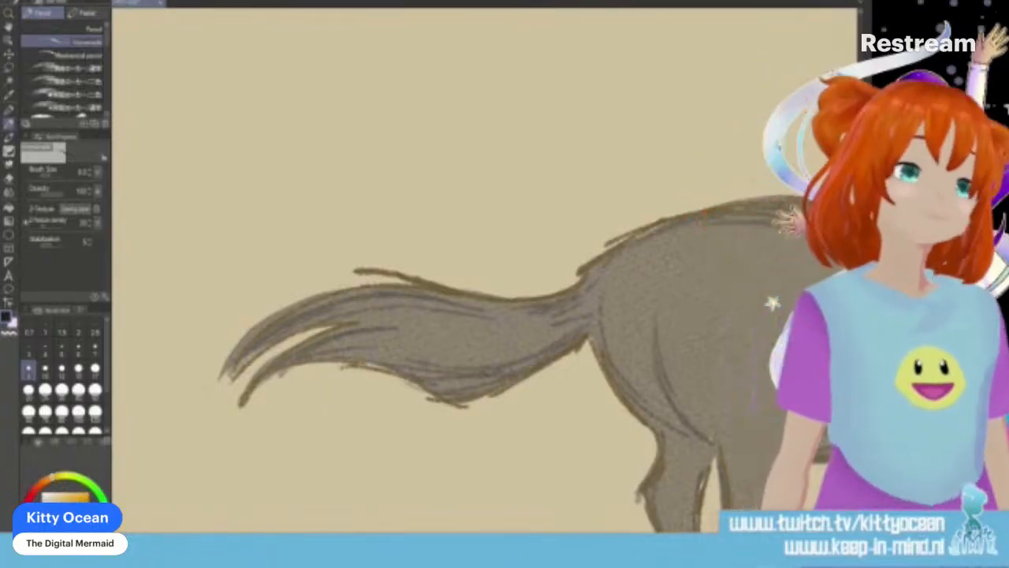
pyautogui.hscroll(10, 485, 268)
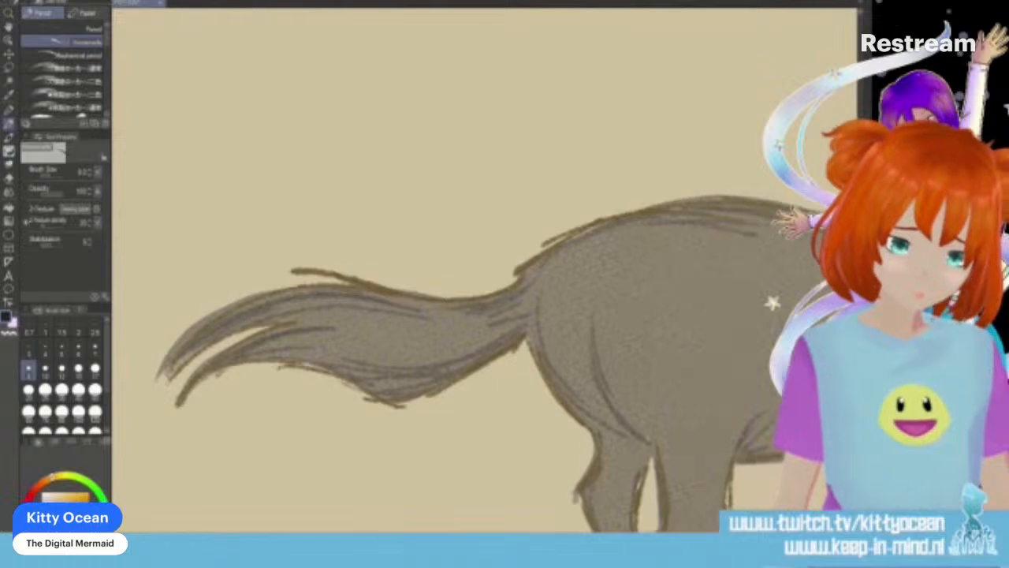
pyautogui.hscroll(5, 485, 268)
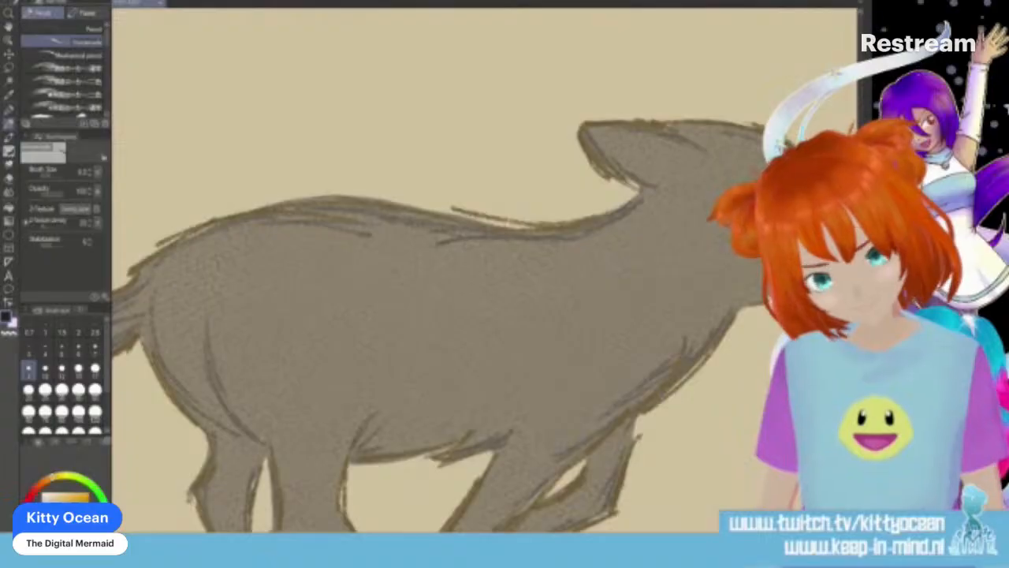
# Step: Shade the far hind leg and draw the flank crease with short fur strokes rising from the belly
pyautogui.scroll(-3, 471, 268)
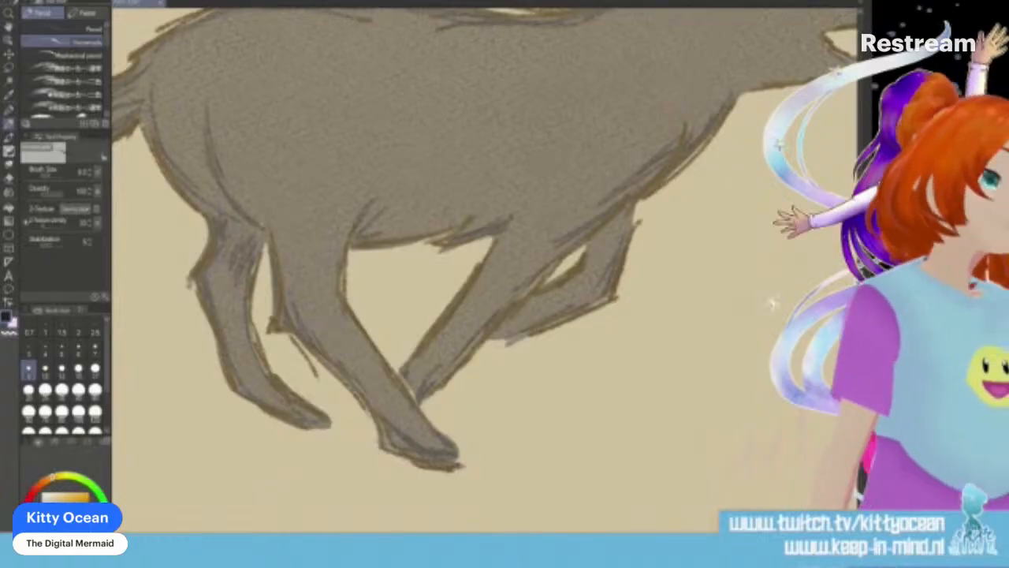
pyautogui.moveTo(395, 112); pyautogui.dragTo(377, 196)
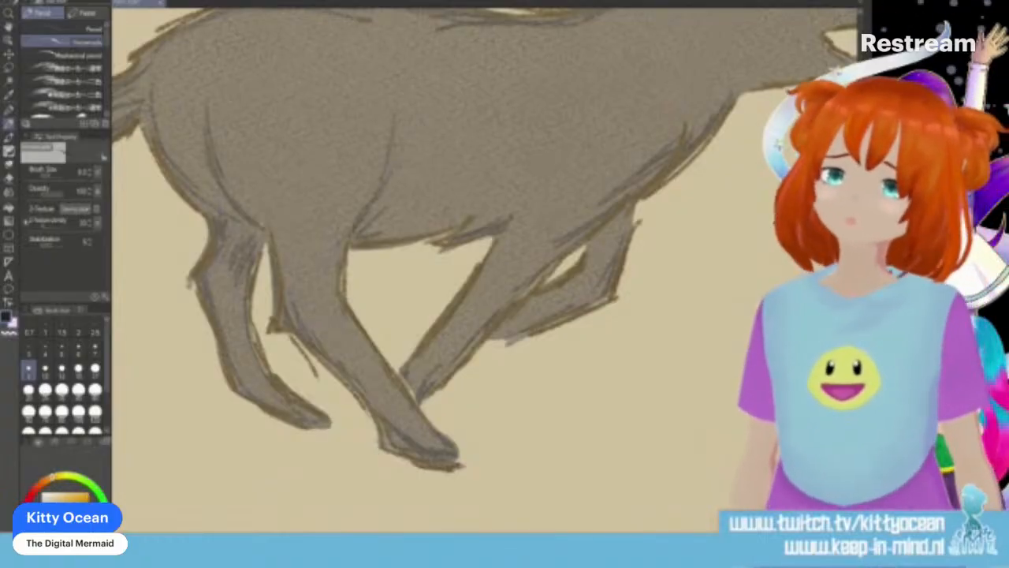
pyautogui.moveTo(358, 234)
pyautogui.mouseDown()
pyautogui.moveTo(401, 178)
pyautogui.moveTo(419, 217)
pyautogui.mouseUp()
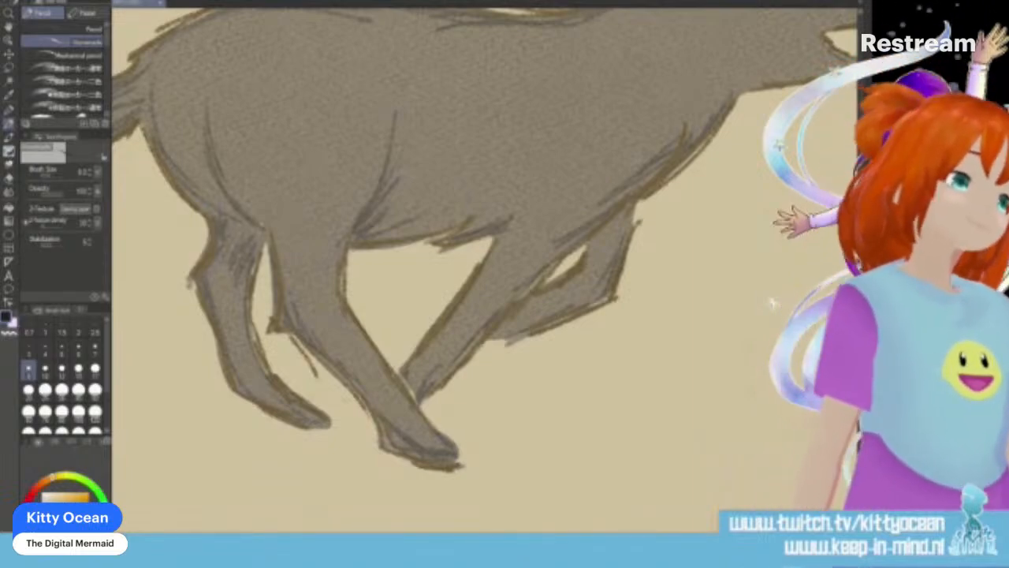
# Step: Thicken the curved line inside the wolf's haunch, and remove it with the Hard eraser
pyautogui.moveTo(205, 91); pyautogui.dragTo(214, 162)
pyautogui.moveTo(208, 106); pyautogui.dragTo(219, 175)
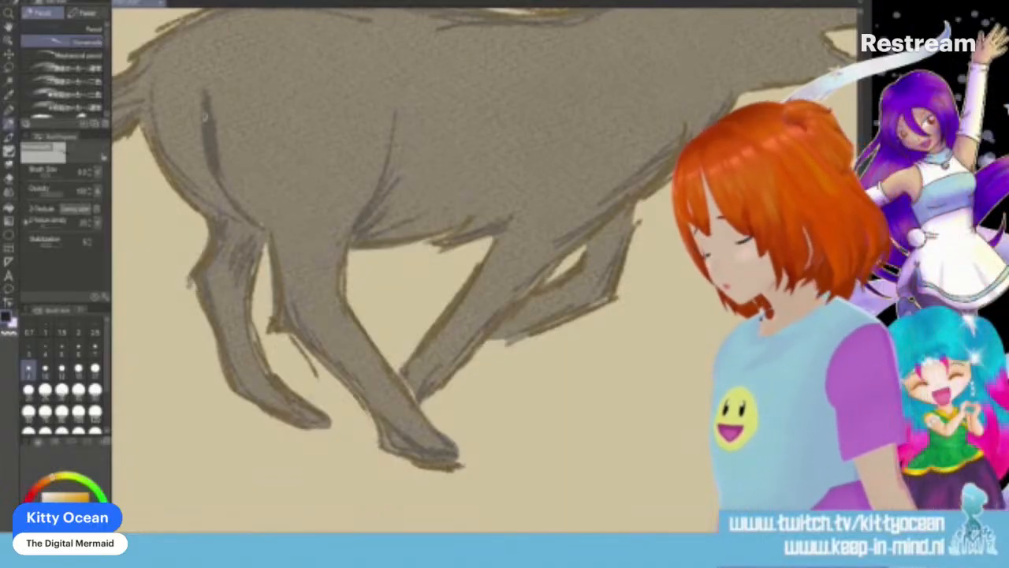
pyautogui.press('b')
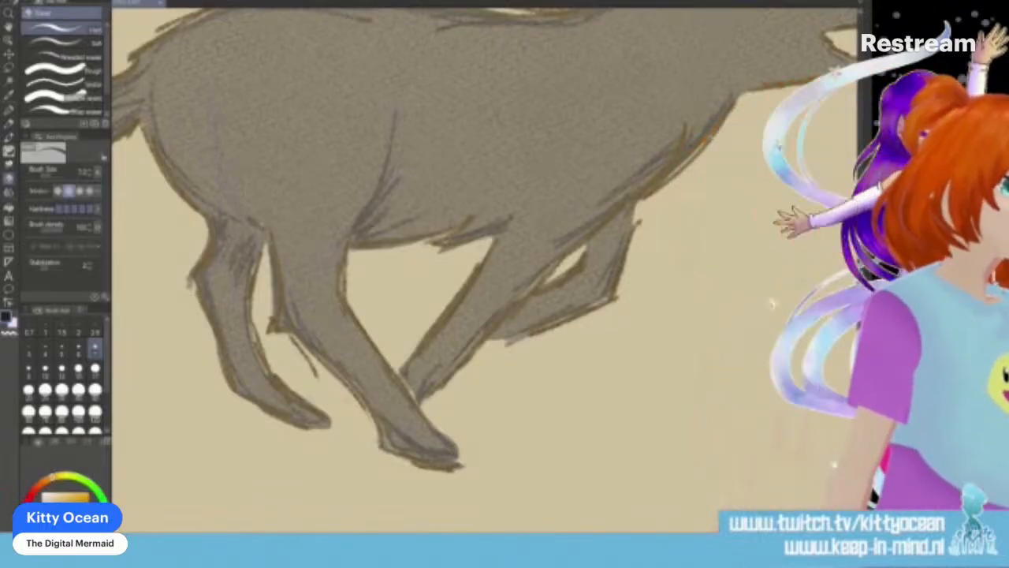
# Step: Select the blue-and-orange swirl painting in the texture image with a rectangular selection and paste it into the wolf illustration
pyautogui.scroll(-4, 229, 181)
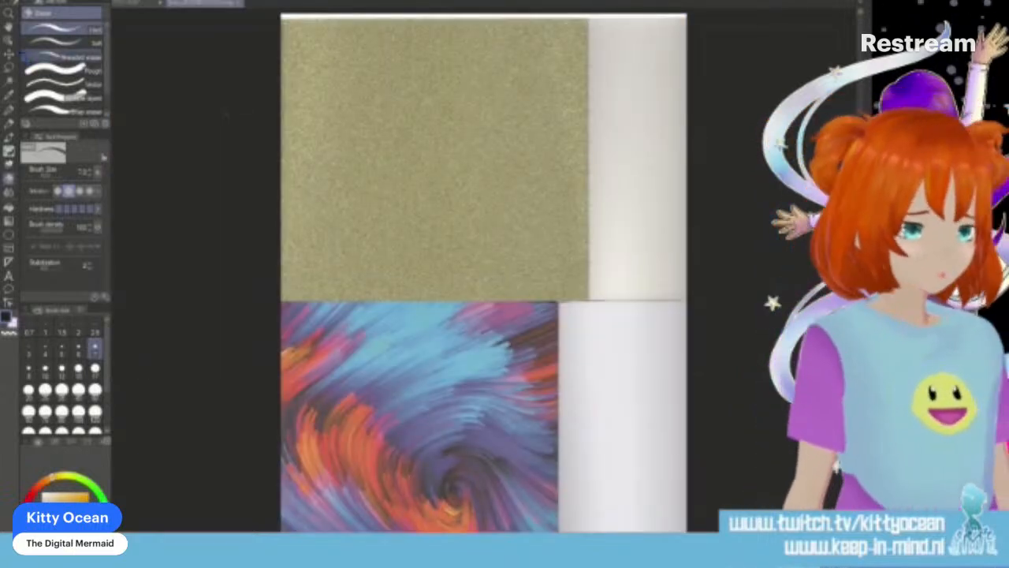
pyautogui.press('m')
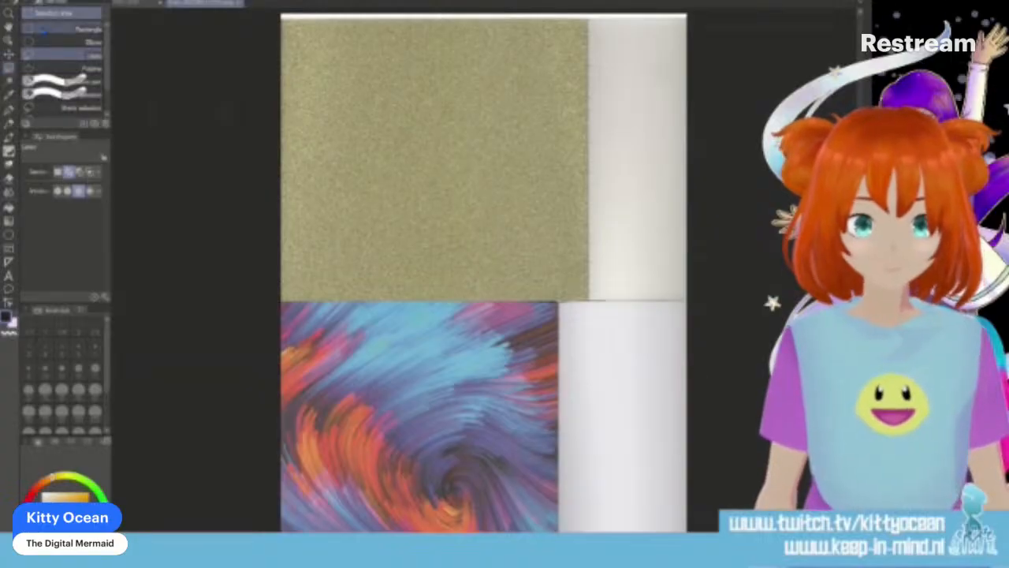
pyautogui.click(43, 31)
pyautogui.moveTo(282, 301); pyautogui.dragTo(558, 532)
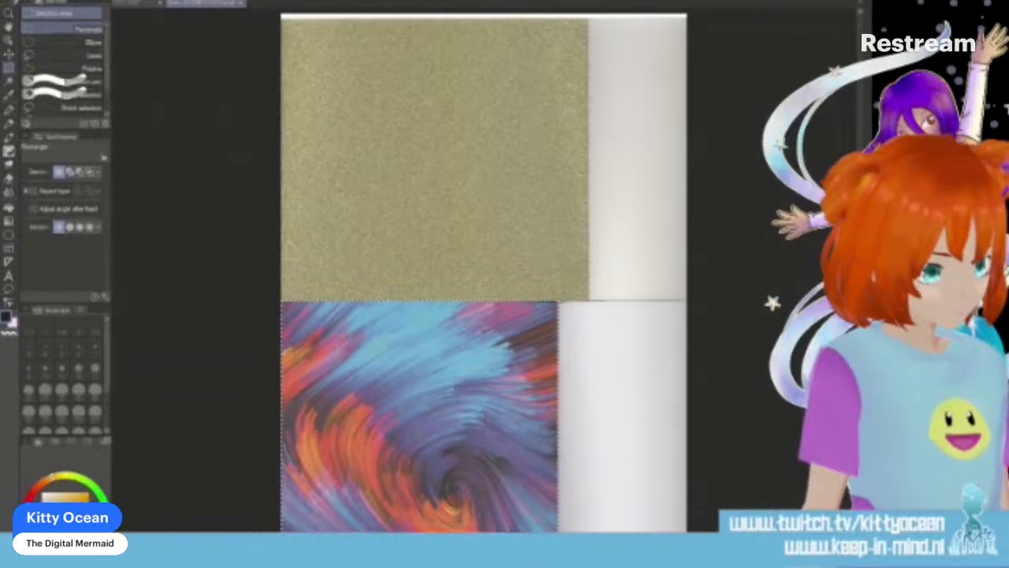
pyautogui.hotkey('ctrl', 'Tab')
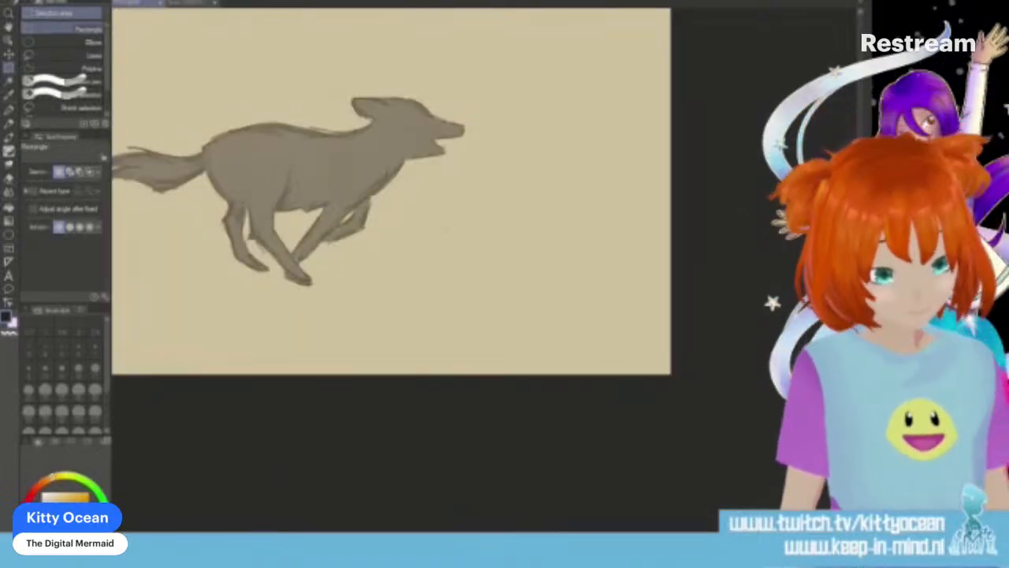
pyautogui.hotkey('ctrl', 'v')
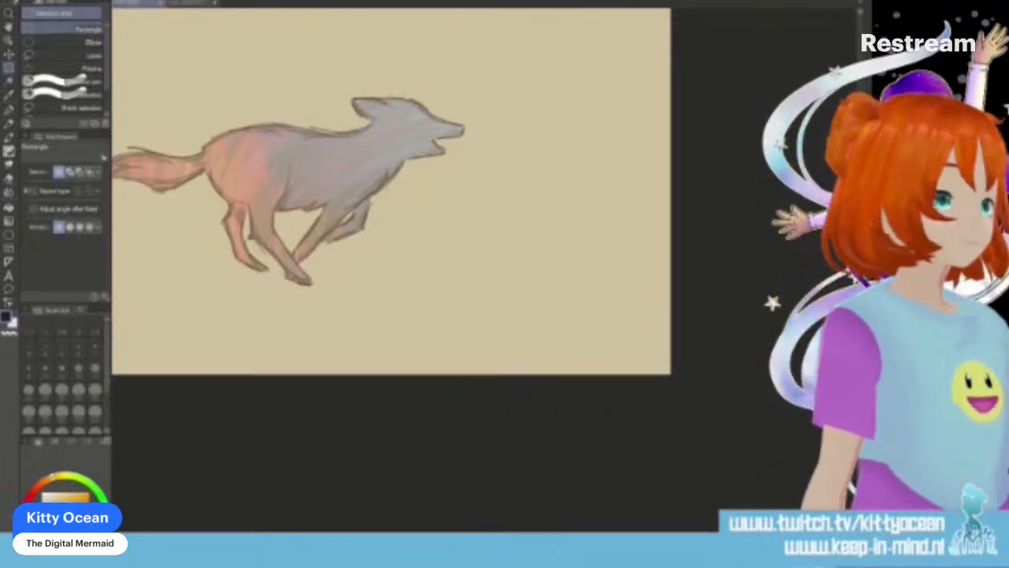
# Step: Undo the swirl texture's restriction to the wolf's shape, then scale the texture down and position it over the wolf
pyautogui.hotkey('ctrl', 'z')
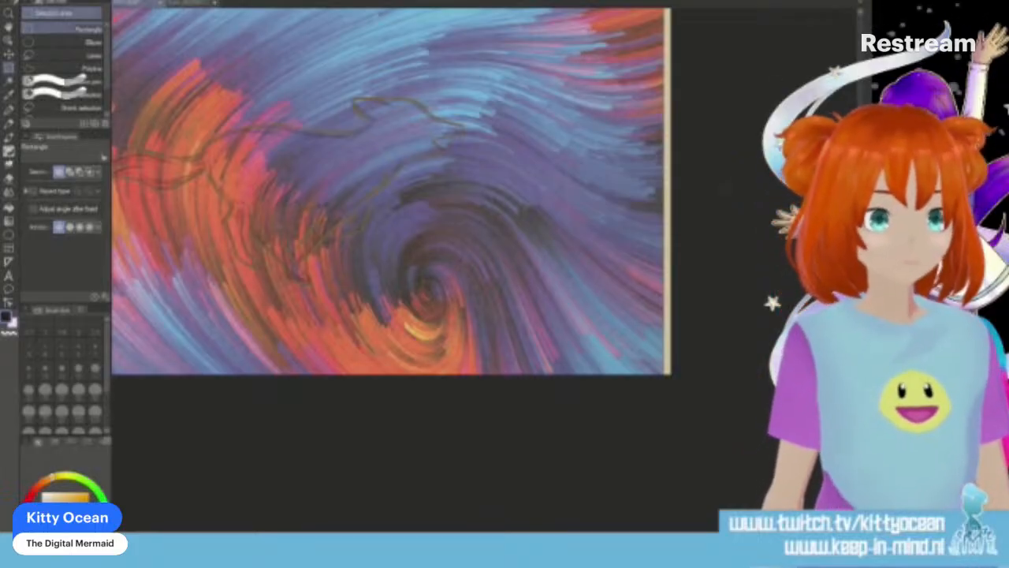
pyautogui.scroll(-1, 438, 112)
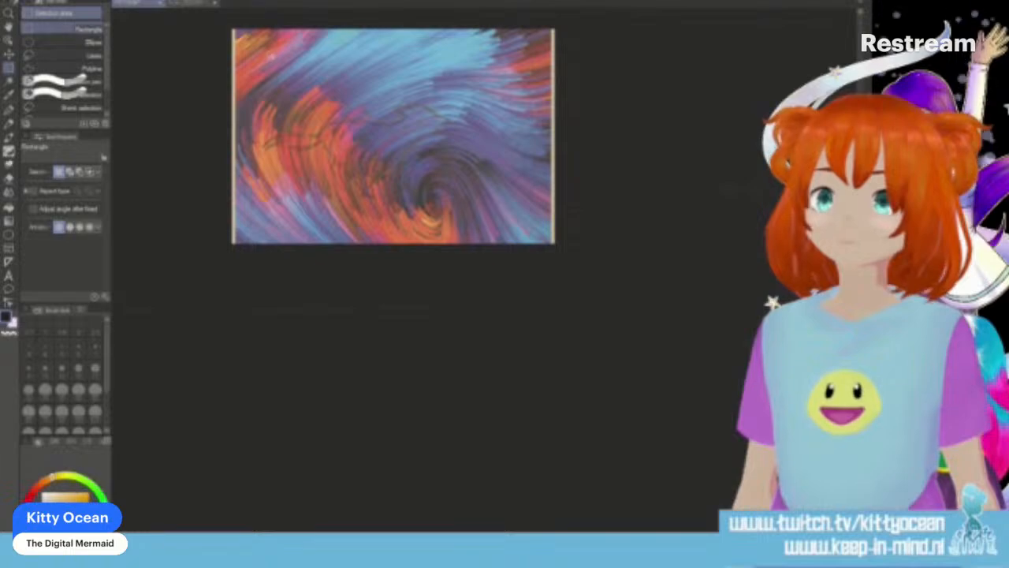
pyautogui.hotkey('ctrl', 't')
pyautogui.moveTo(236, 293); pyautogui.dragTo(258, 266)
pyautogui.moveTo(550, 267); pyautogui.dragTo(484, 227)
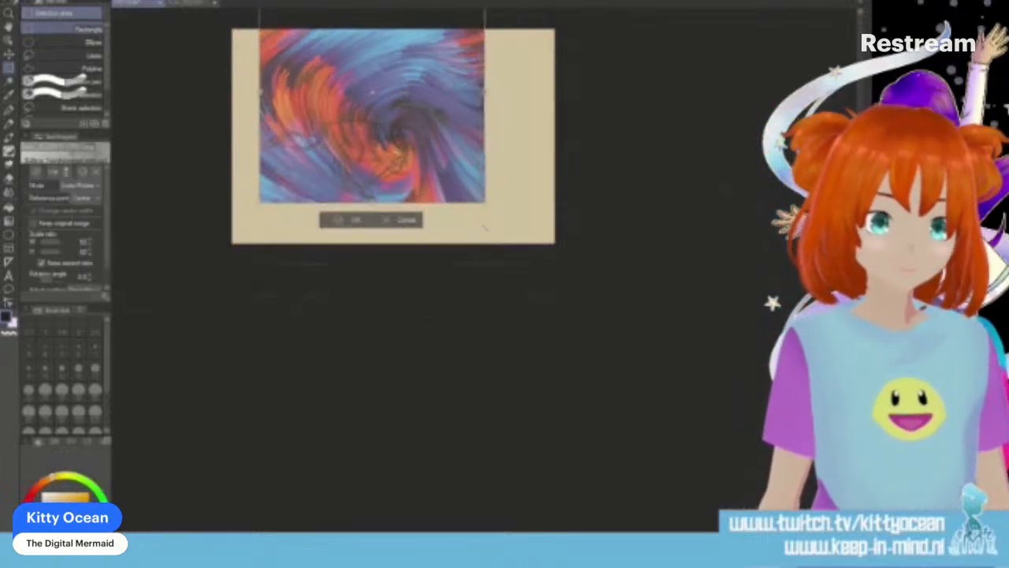
pyautogui.moveTo(410, 198); pyautogui.dragTo(398, 203)
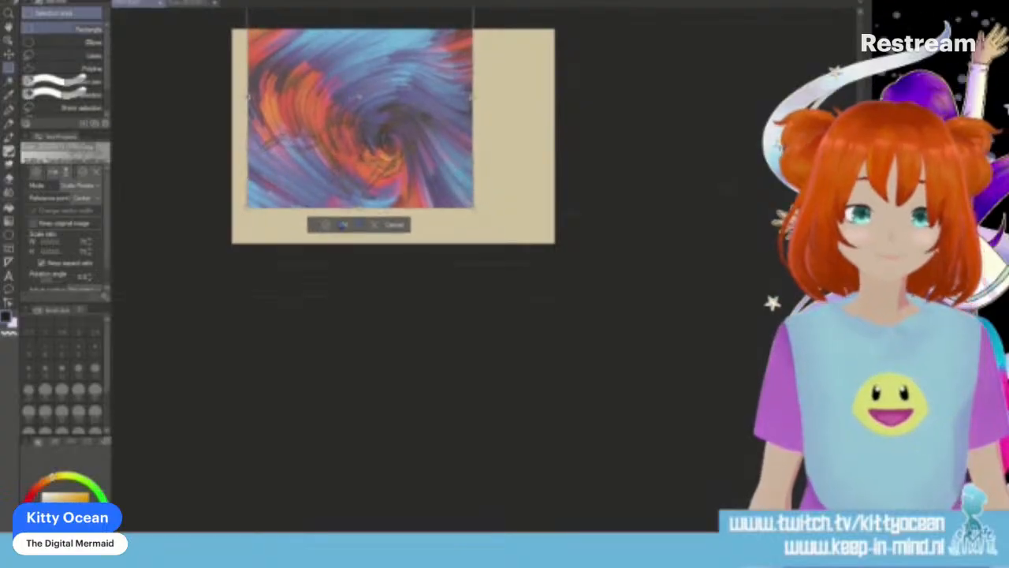
pyautogui.click(344, 225)
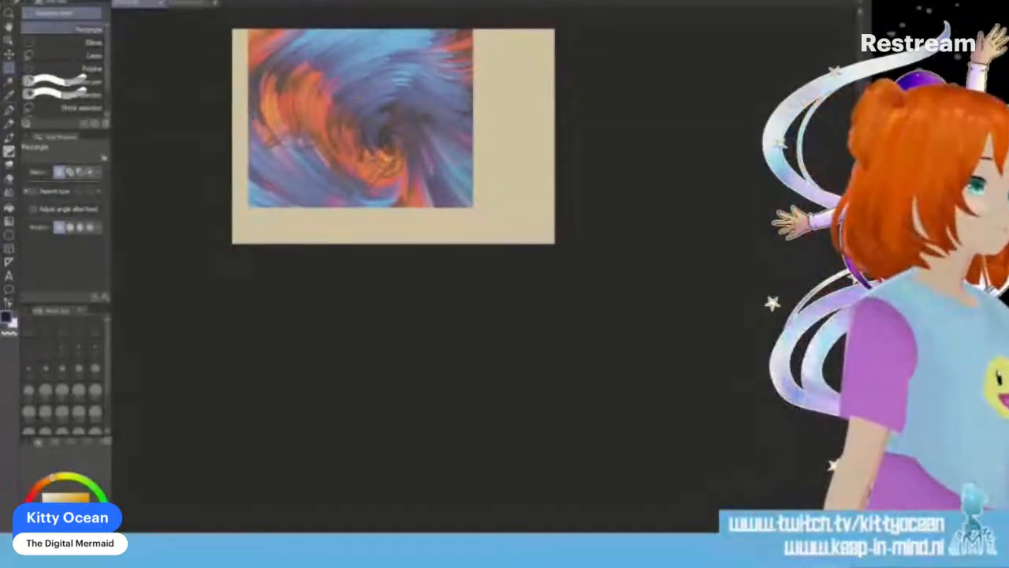
# Step: Auto-select the area outside the wolf's outline, delete the swirl texture there, and clear the selection
pyautogui.press('w')
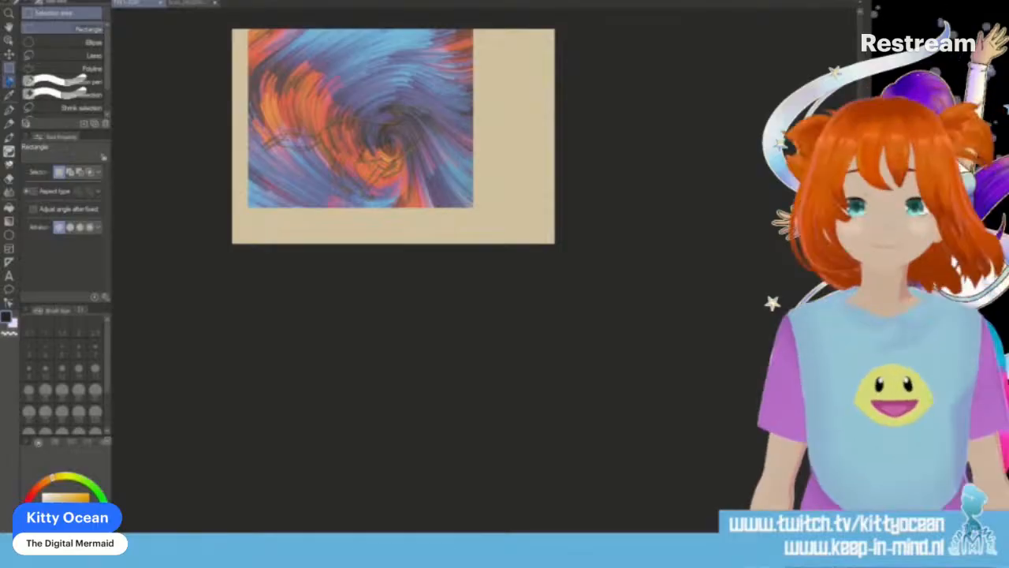
pyautogui.click(416, 182)
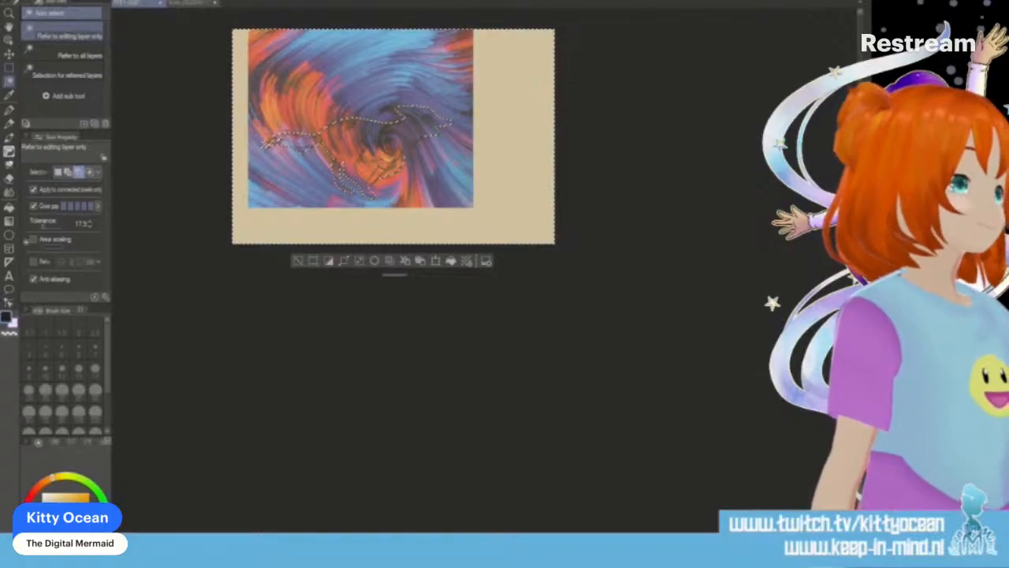
pyautogui.press('Delete')
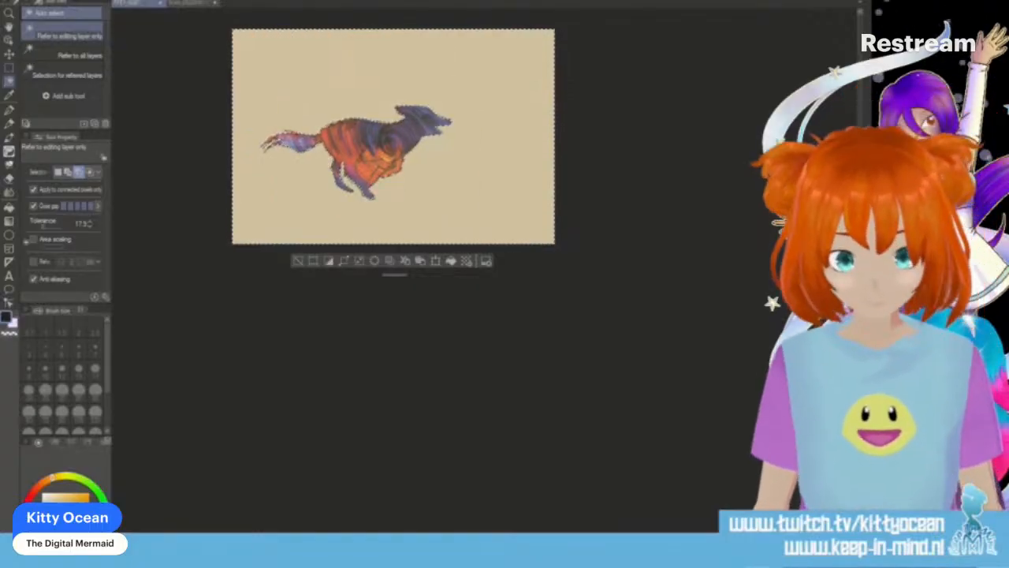
pyautogui.hotkey('ctrl', 'd')
# Step: Remove the swirl texture from the gap between the wolf's belly and legs with Auto select, and clear the selection
pyautogui.scroll(4, 483, 295)
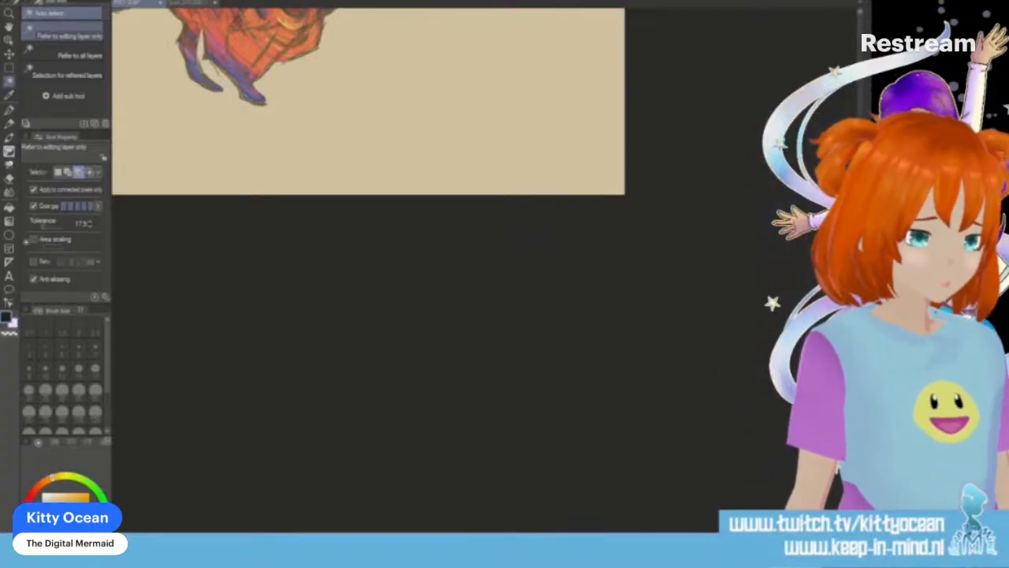
pyautogui.scroll(5, 368, 315)
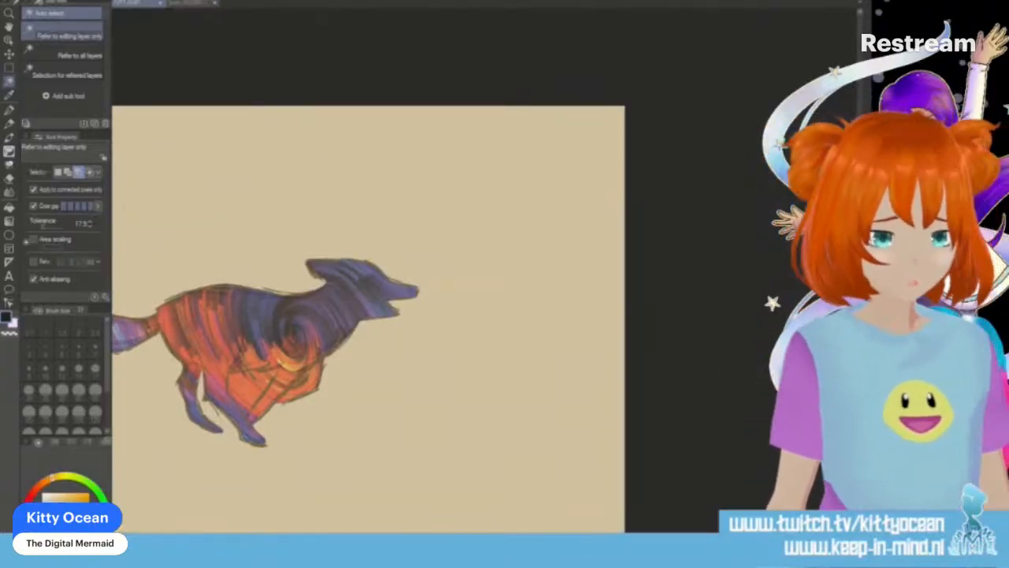
pyautogui.hscroll(-2, 369, 315)
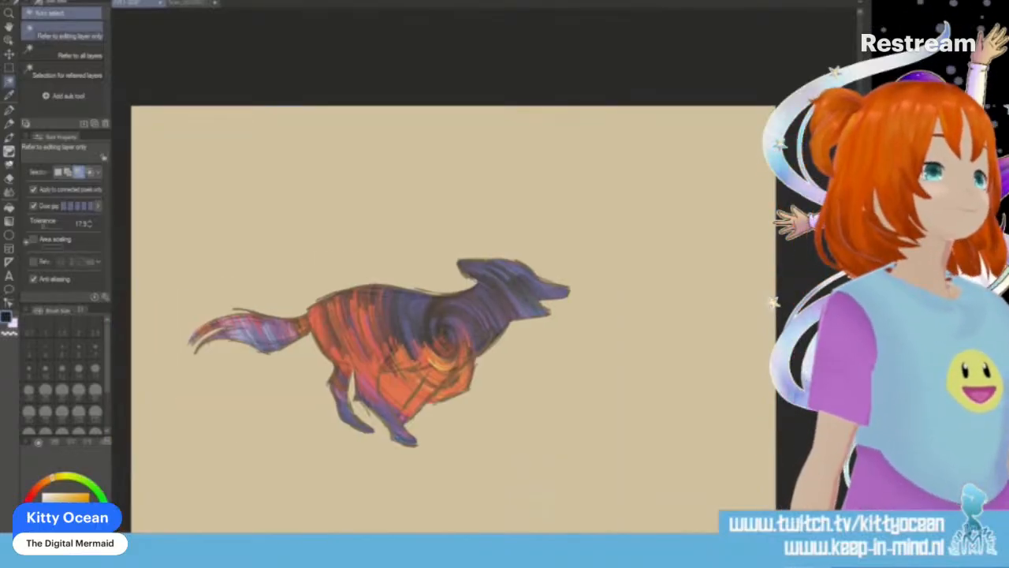
pyautogui.click(406, 381)
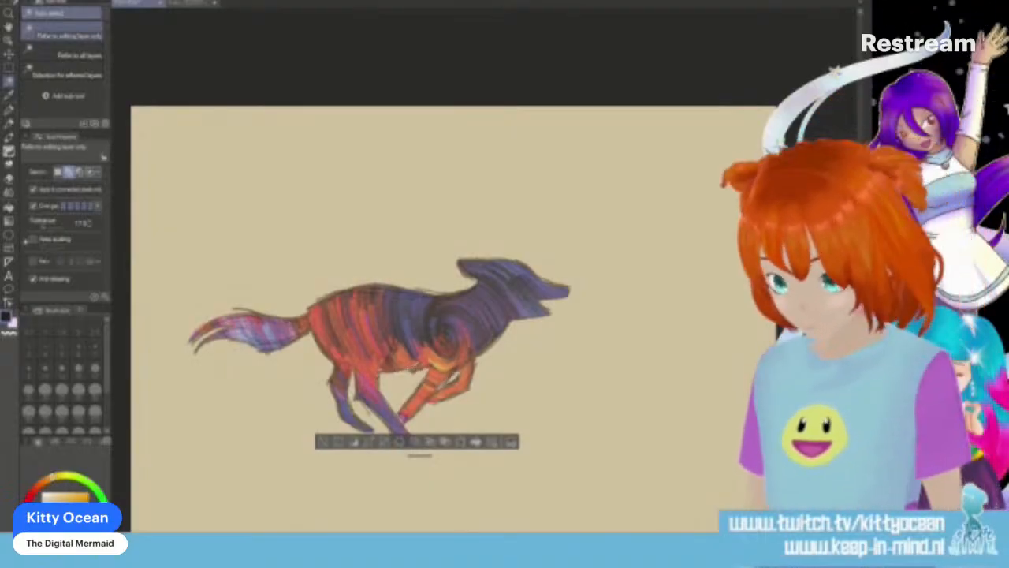
pyautogui.hotkey('ctrl', 'd')
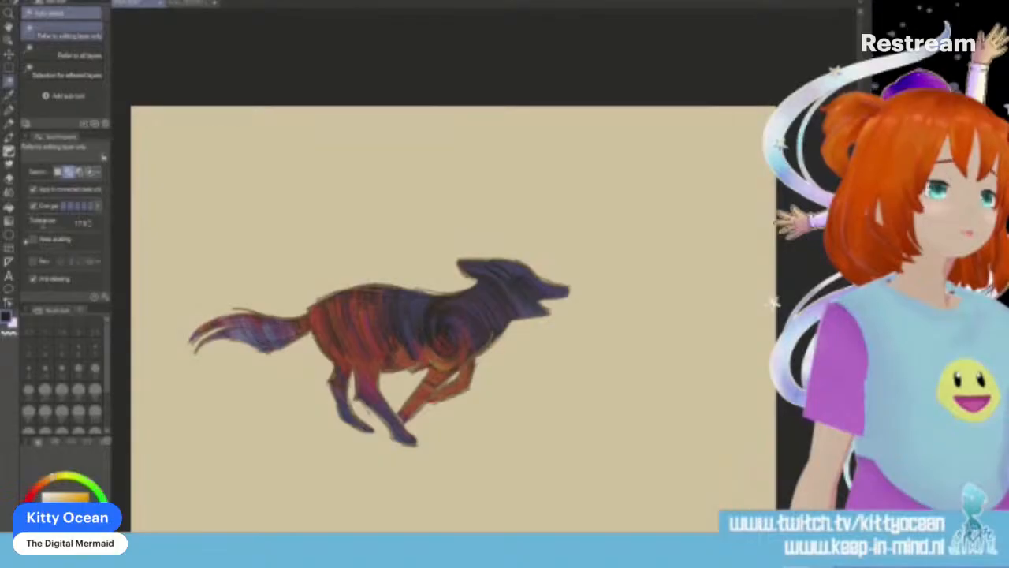
# Step: Compare different blending modes for the swirl texture on the wolf and settle on a muted blue-and-orange blend
pyautogui.hotkey('ctrl', 'z')
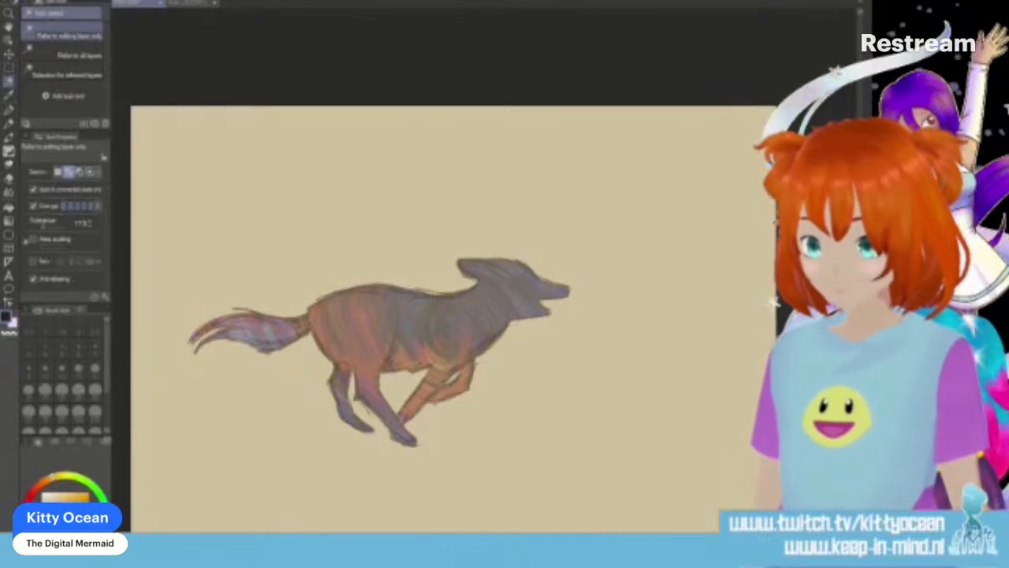
pyautogui.hotkey('ctrl', 'z')
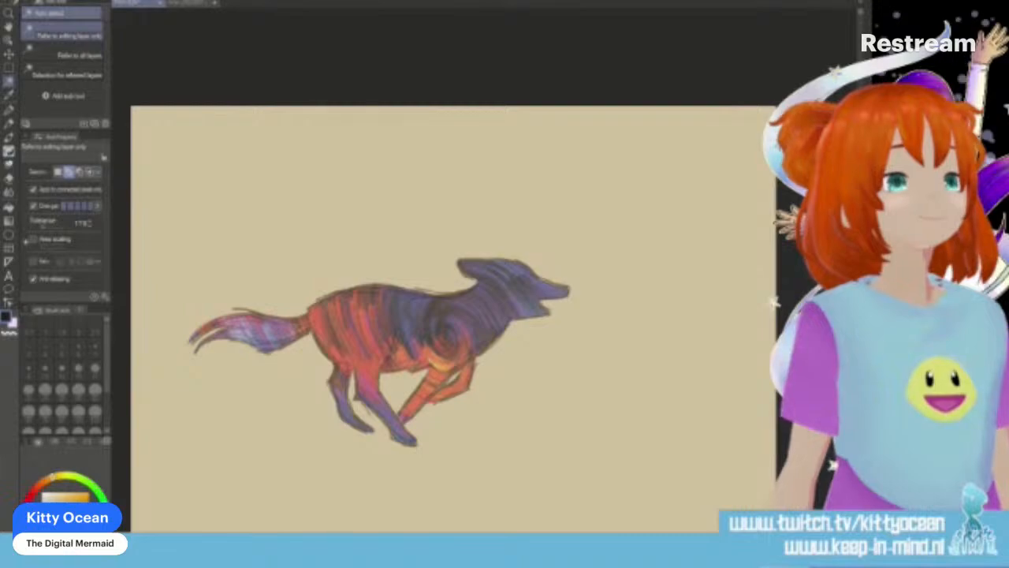
pyautogui.hotkey('ctrl', 'y')
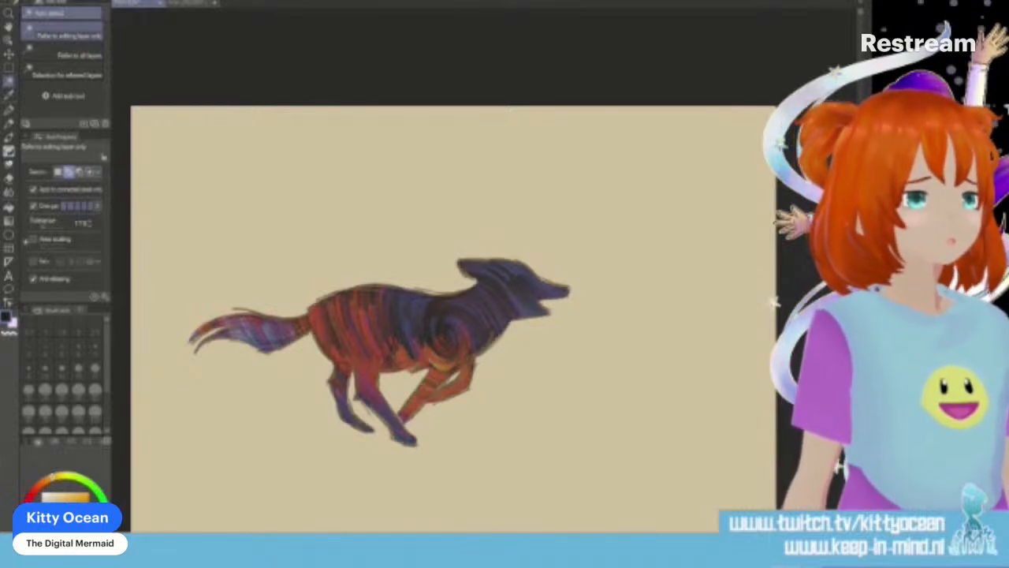
pyautogui.hotkey('ctrl', 'z')
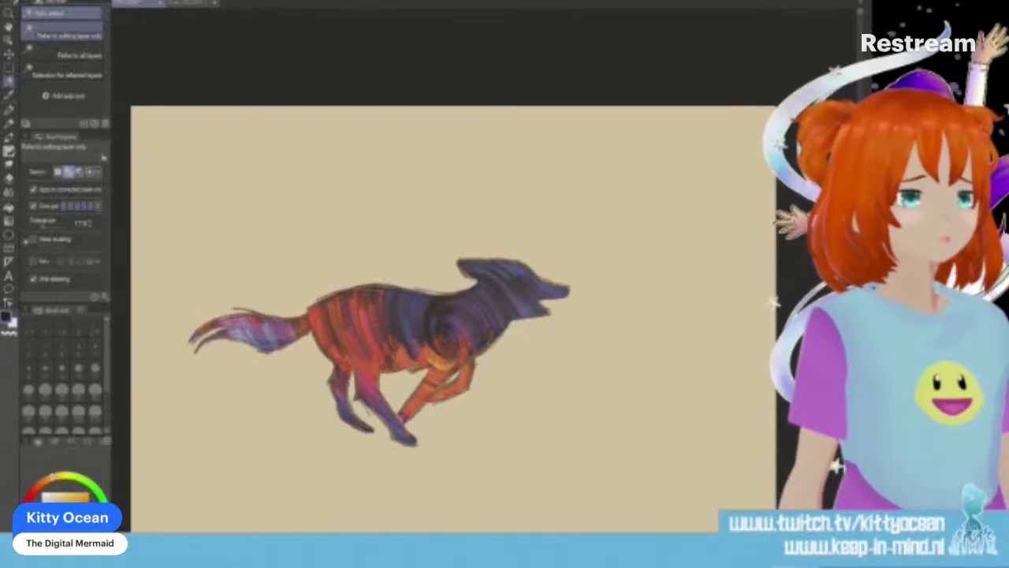
pyautogui.hotkey('ctrl', 'y')
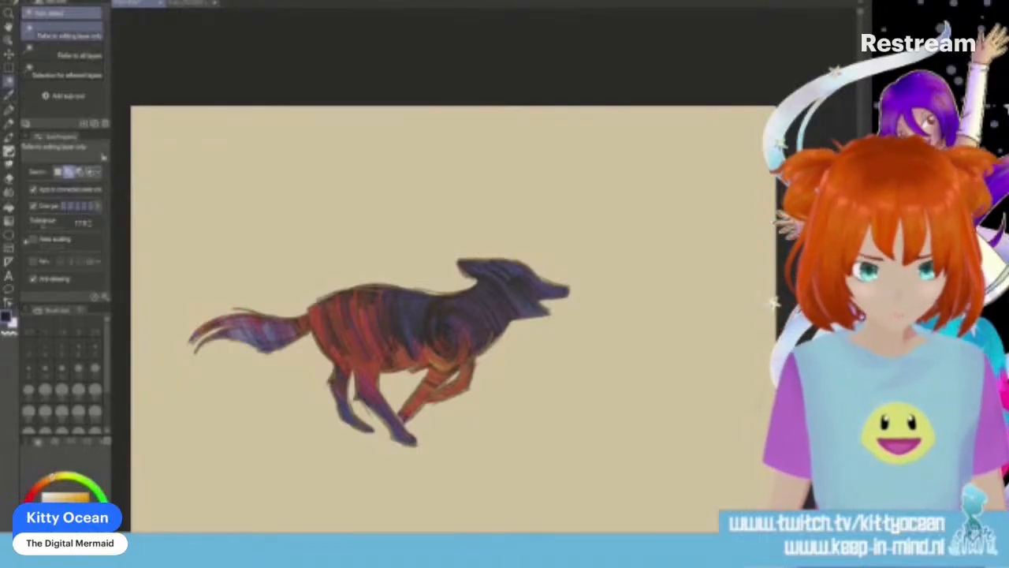
pyautogui.hotkey('ctrl', 'z')
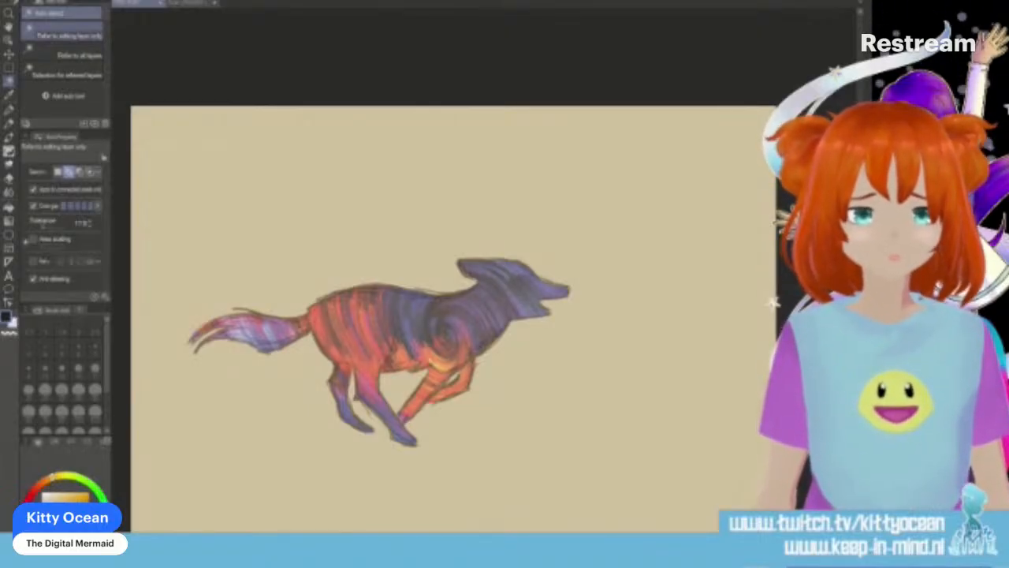
pyautogui.hotkey('ctrl', 'y')
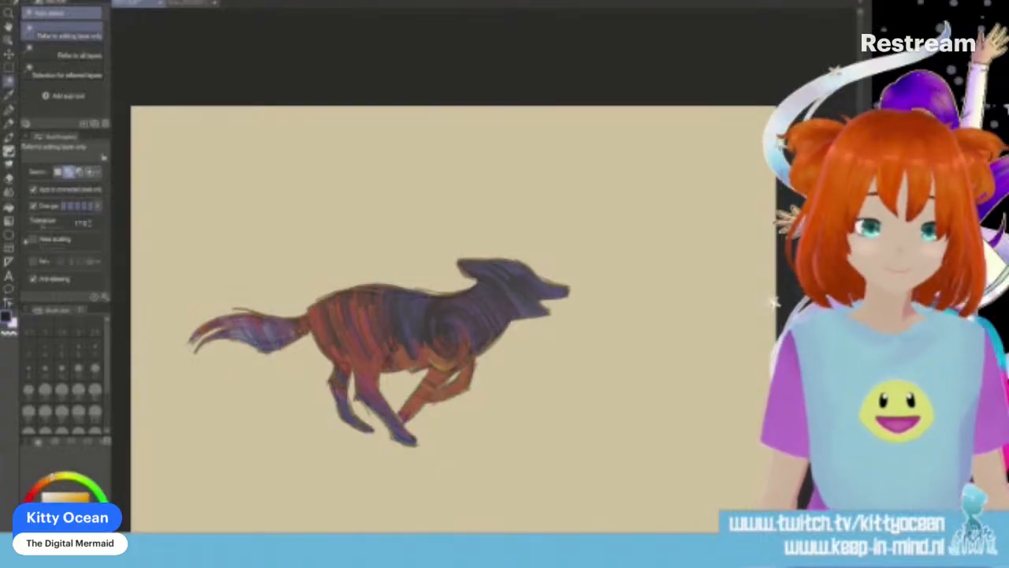
pyautogui.hotkey('ctrl', 'z')
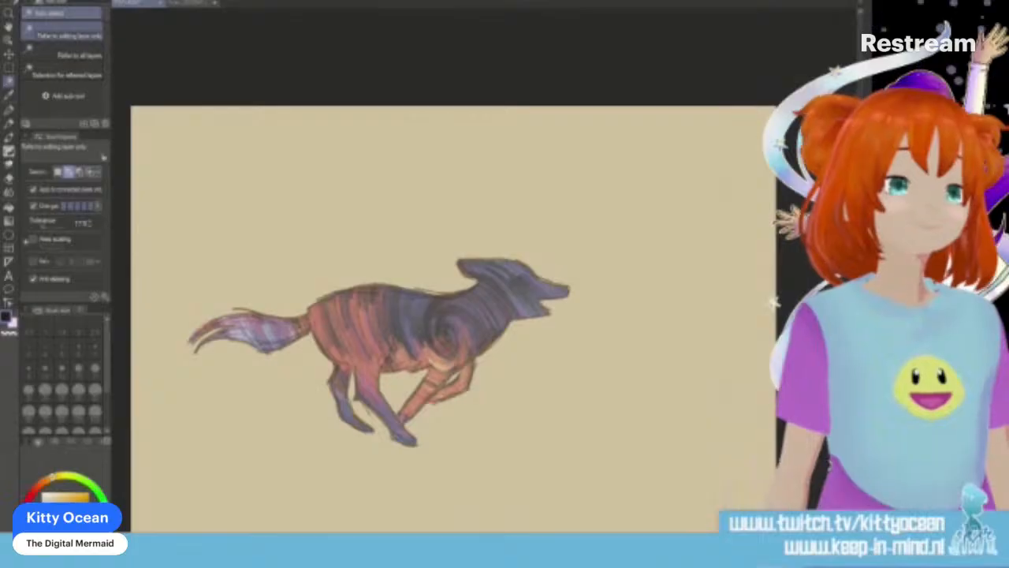
pyautogui.hotkey('ctrl', 'z')
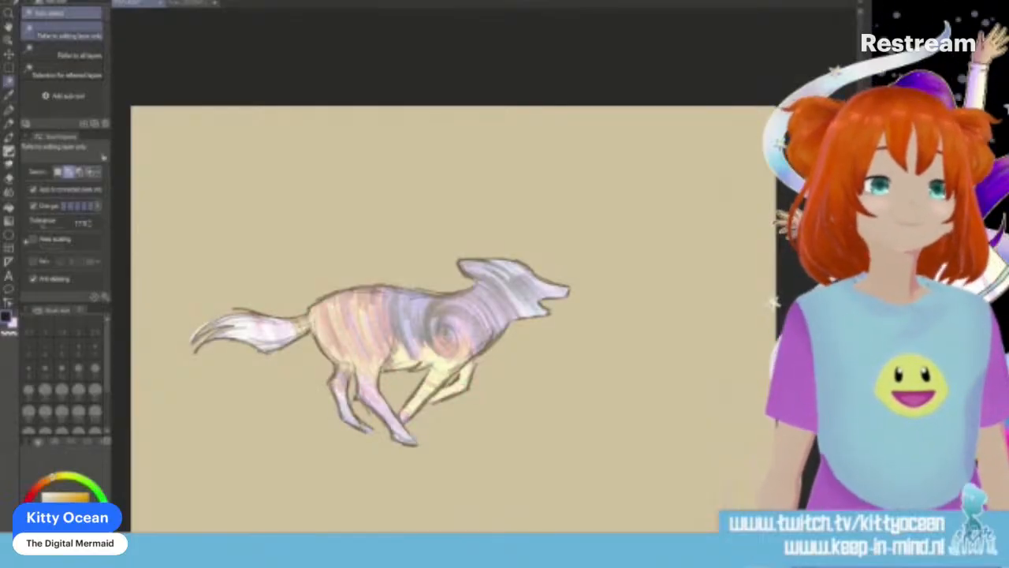
pyautogui.hotkey('ctrl', 'y')
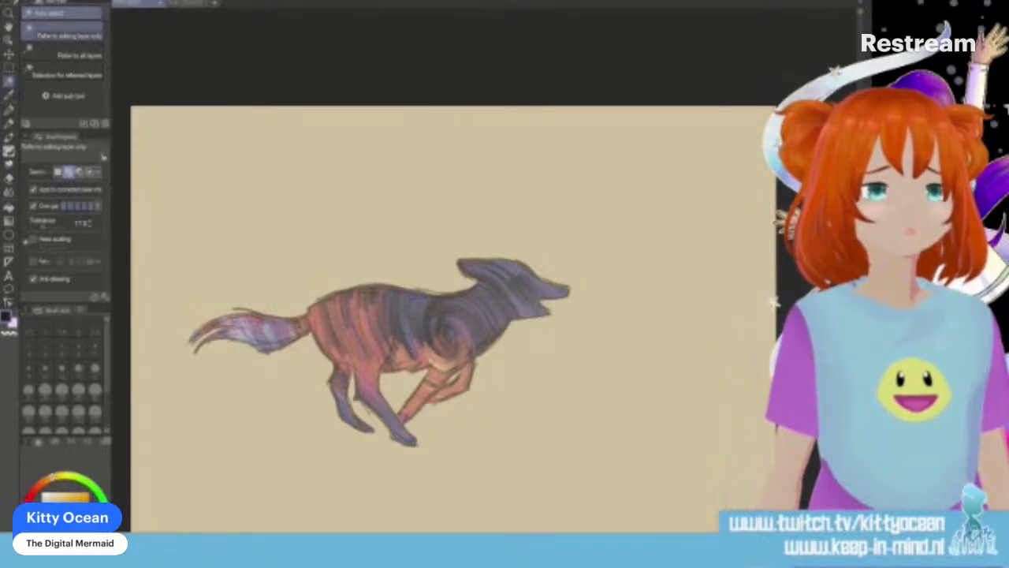
# Step: Apply a Gaussian blur to the swirl texture to soften its brush streaks on the wolf's body
pyautogui.click(181, 2)
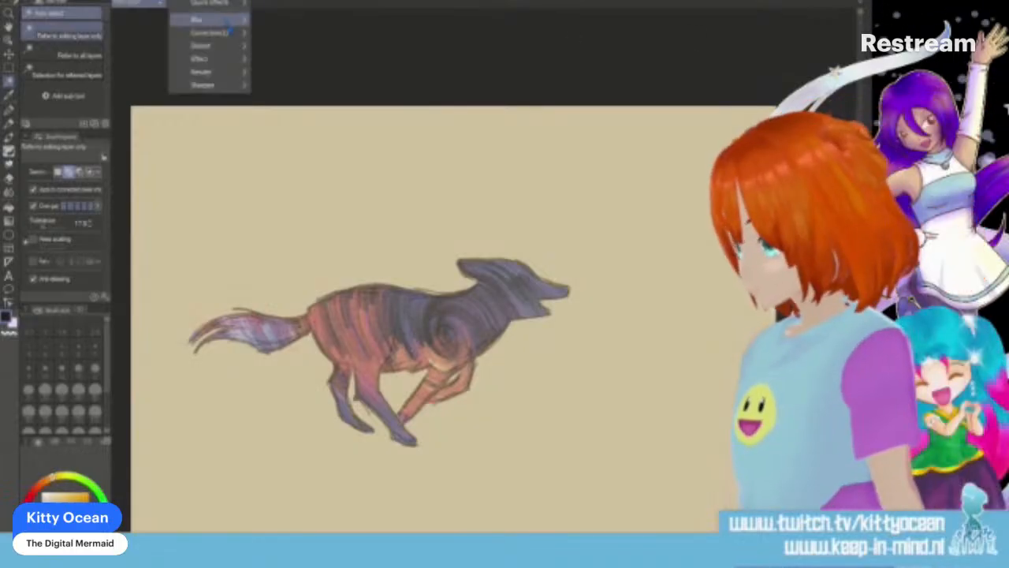
pyautogui.moveTo(201, 19)
pyautogui.click(288, 48)
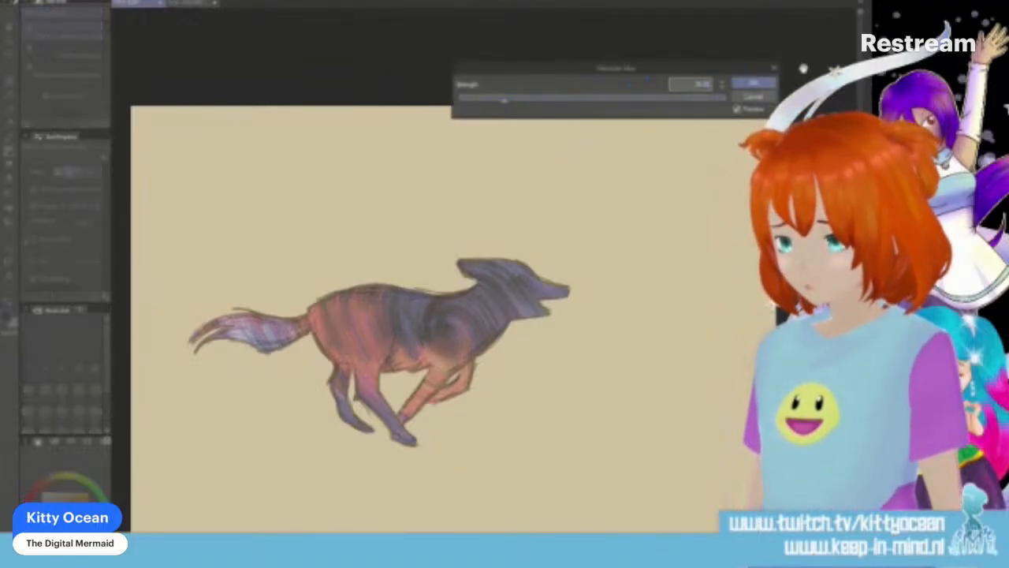
pyautogui.press('Return')
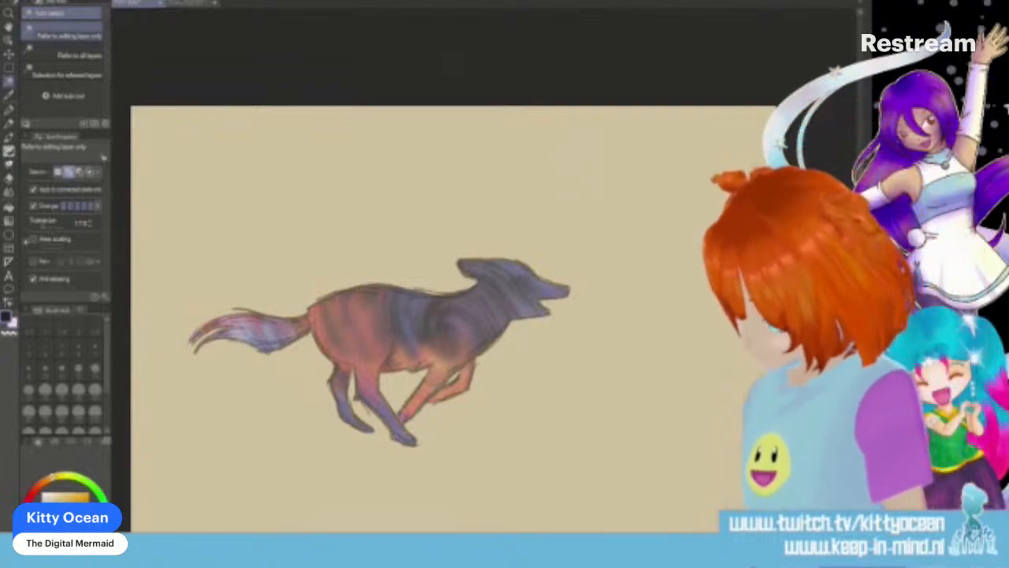
# Step: Copy the grainy gold texture from the texture image, paste it into the wolf illustration, and clip it to the wolf's shape
pyautogui.hotkey('ctrl', 'Tab')
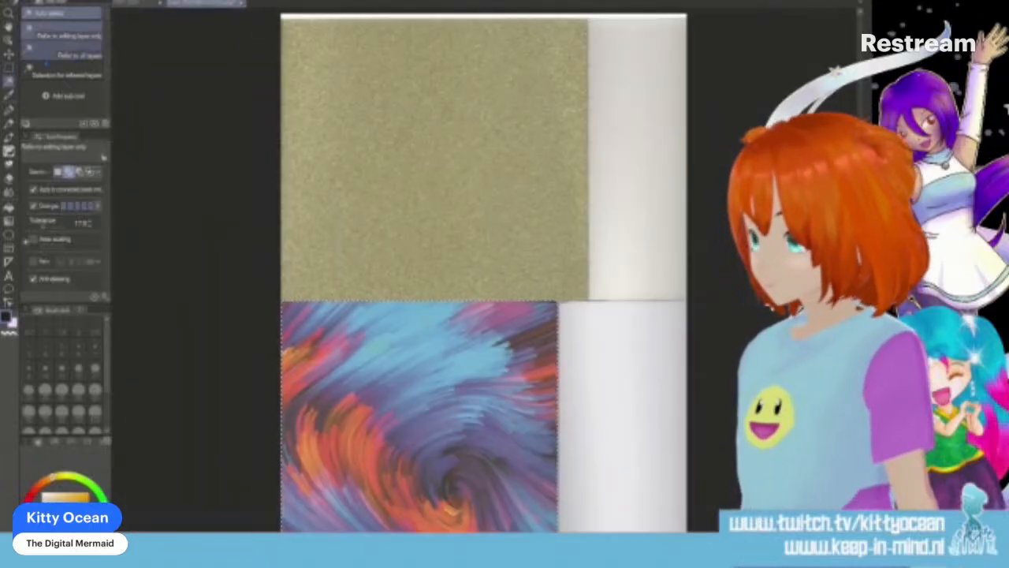
pyautogui.press('m')
pyautogui.moveTo(275, 27); pyautogui.dragTo(552, 276)
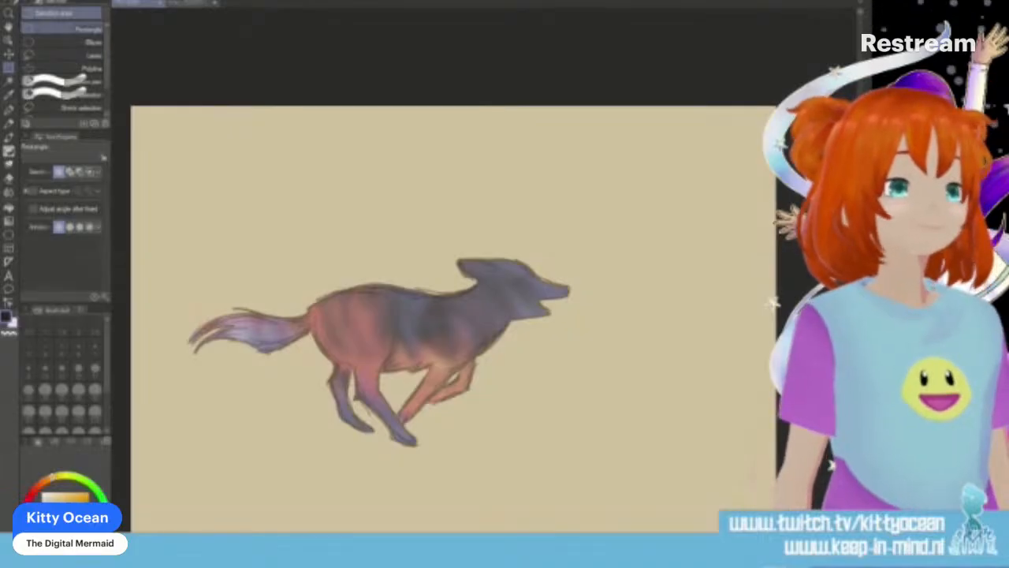
pyautogui.hotkey('ctrl', 'v')
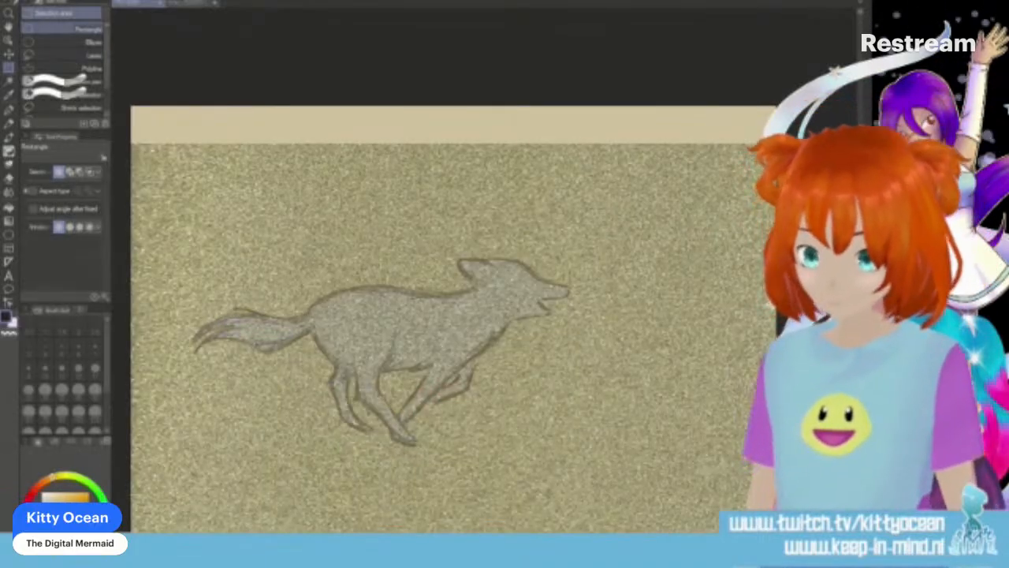
pyautogui.hotkey('ctrl', 'alt', 'g')
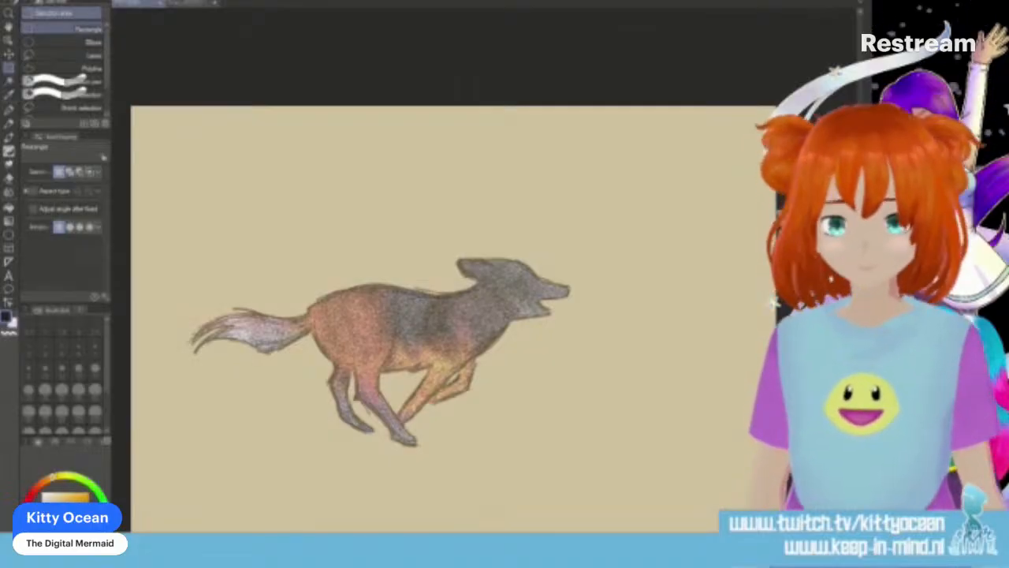
# Step: Compare blending settings for the wolf's textures and keep a subtle grain with a muted blue-and-orange coat
pyautogui.press('Down')
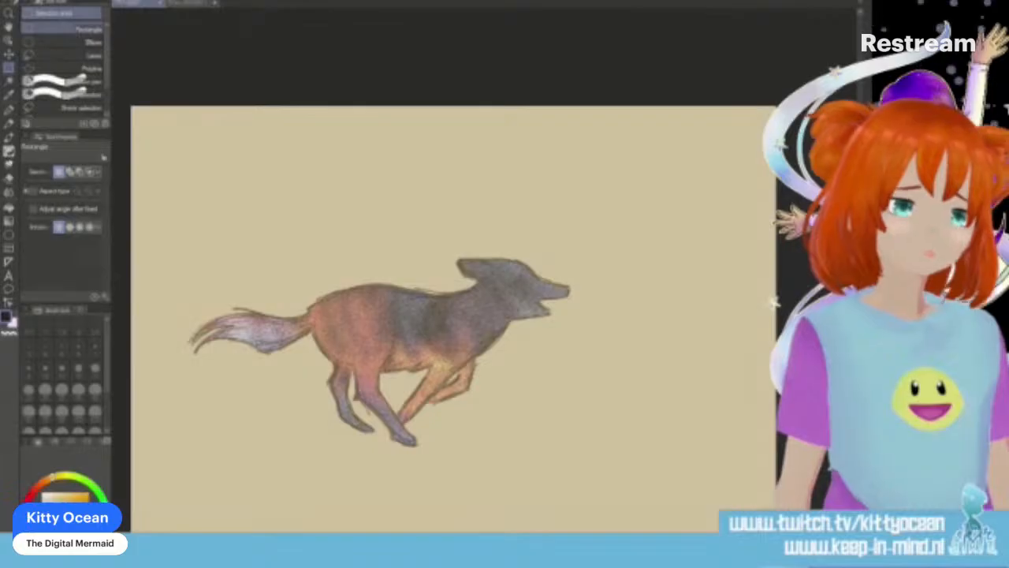
pyautogui.hotkey('ctrl', 'z')
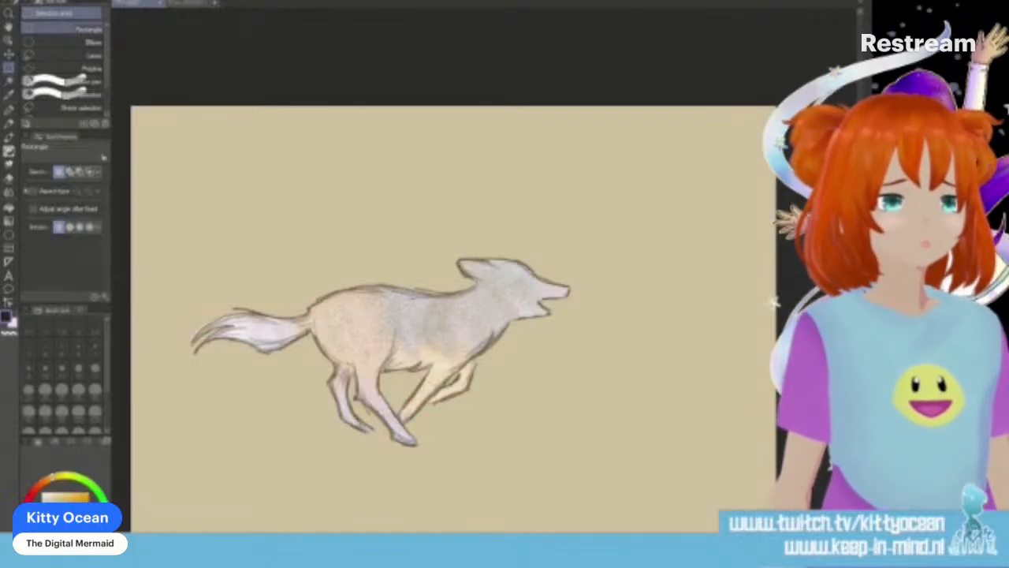
pyautogui.hotkey('ctrl', 'y')
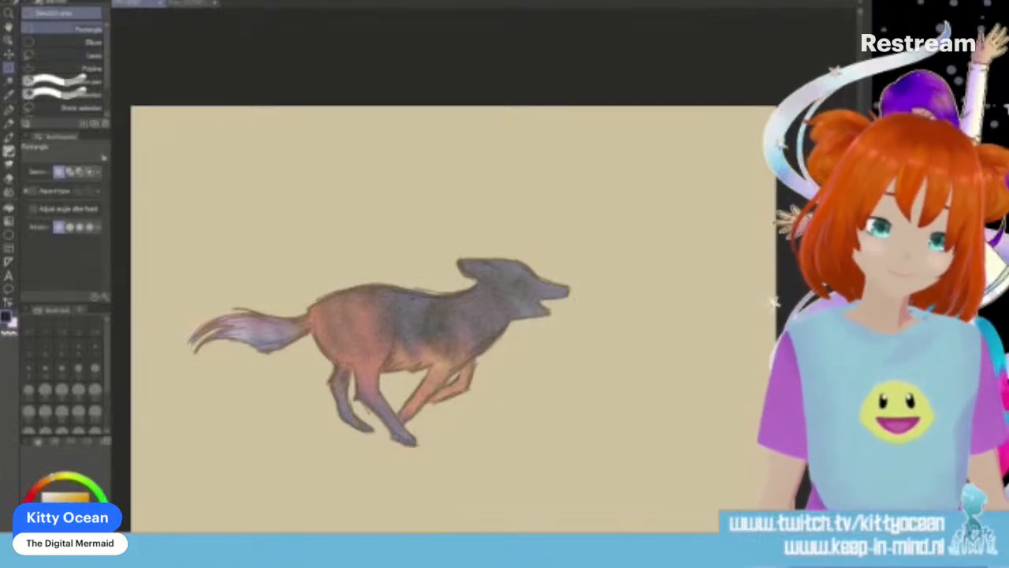
# Step: Lower the saturation of the wolf's coat colors slightly with the Hue/Saturation/Luminosity correction
pyautogui.hotkey('ctrl', 'u')
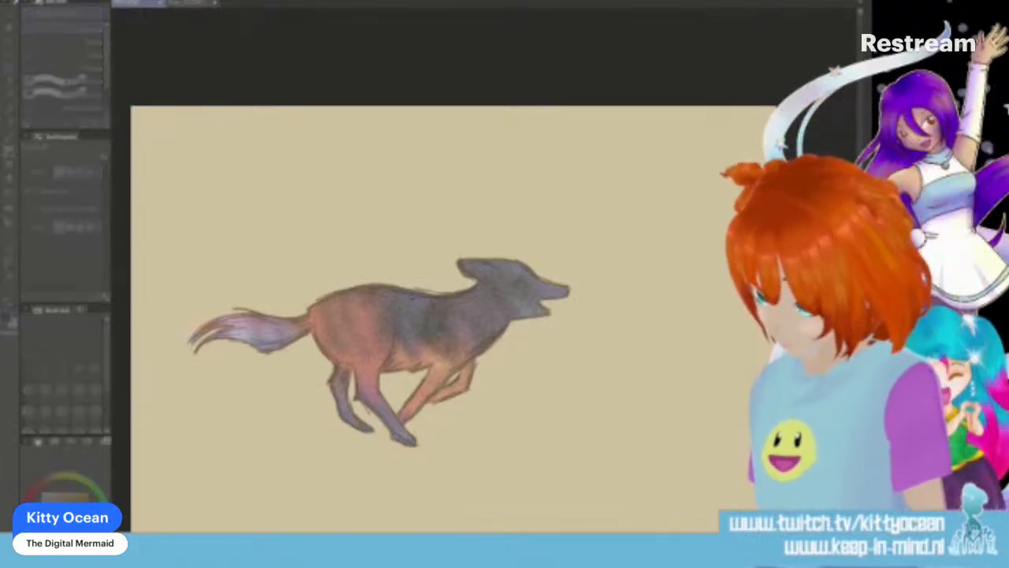
pyautogui.moveTo(216, 102); pyautogui.dragTo(198, 105)
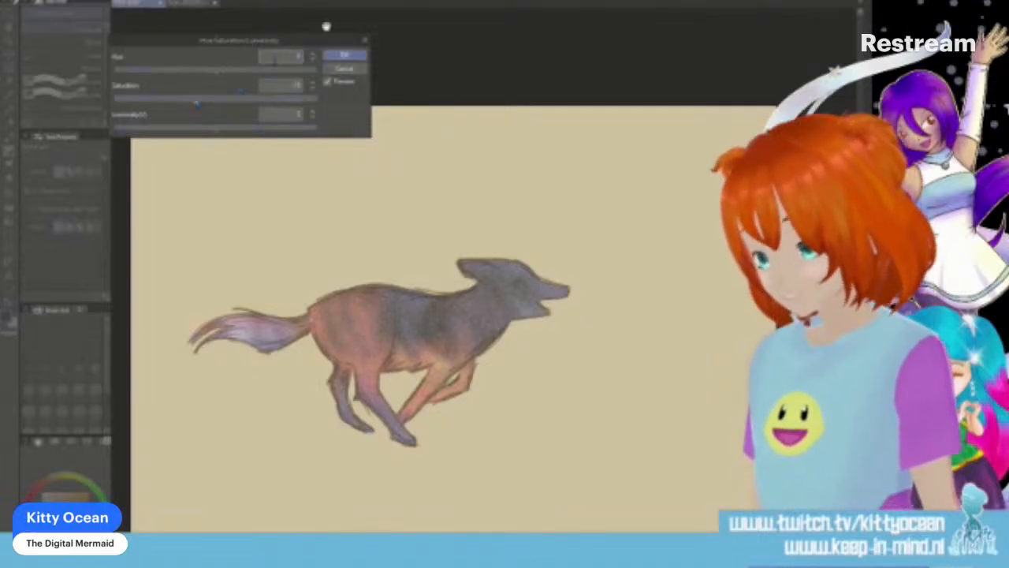
pyautogui.click(344, 55)
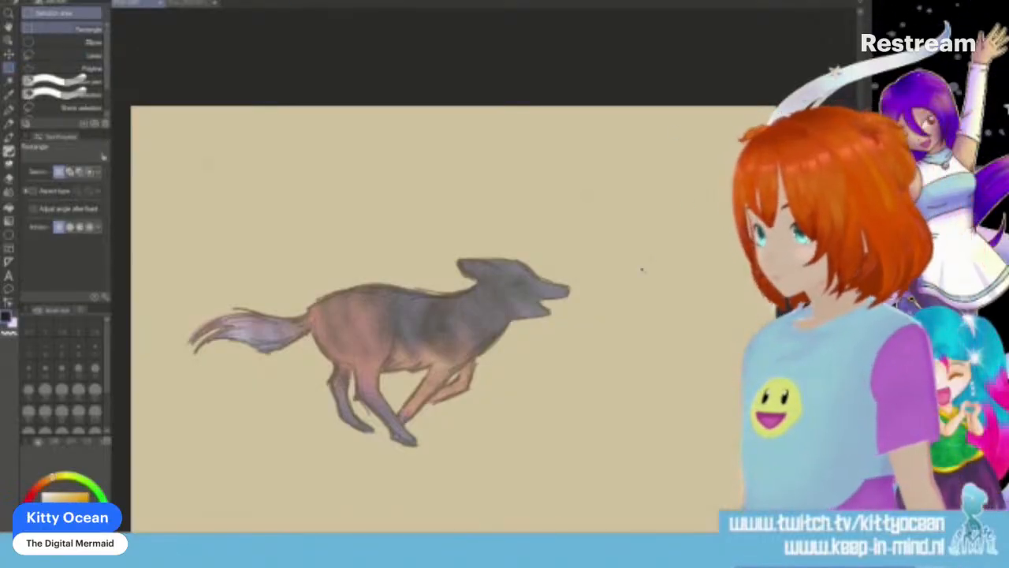
# Step: Enlarge the wolf together with its textures and reposition it so it spans most of the canvas width
pyautogui.hotkey('ctrl', 't')
pyautogui.scroll(-4, 777, 90)
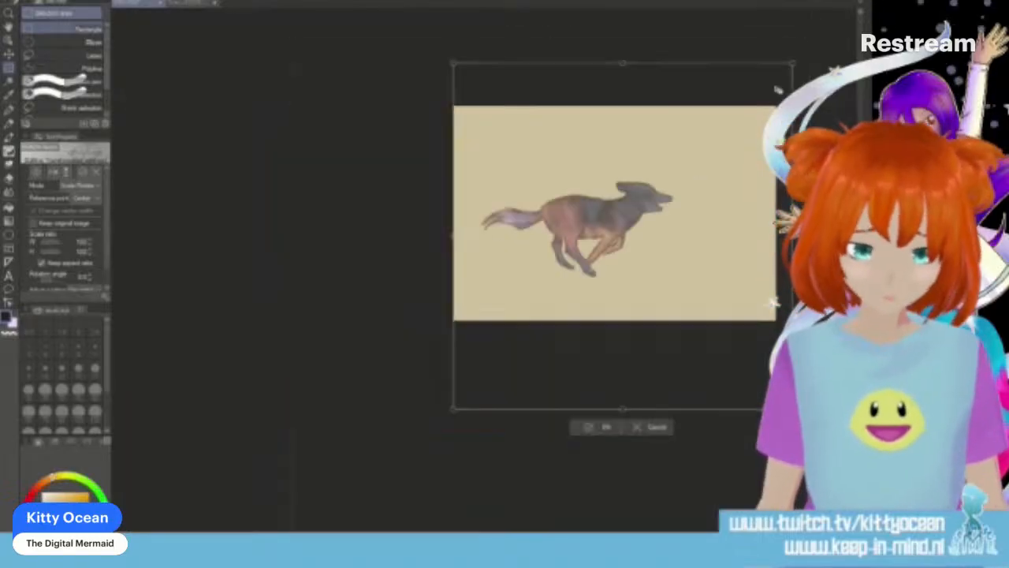
pyautogui.moveTo(534, 334); pyautogui.dragTo(402, 417)
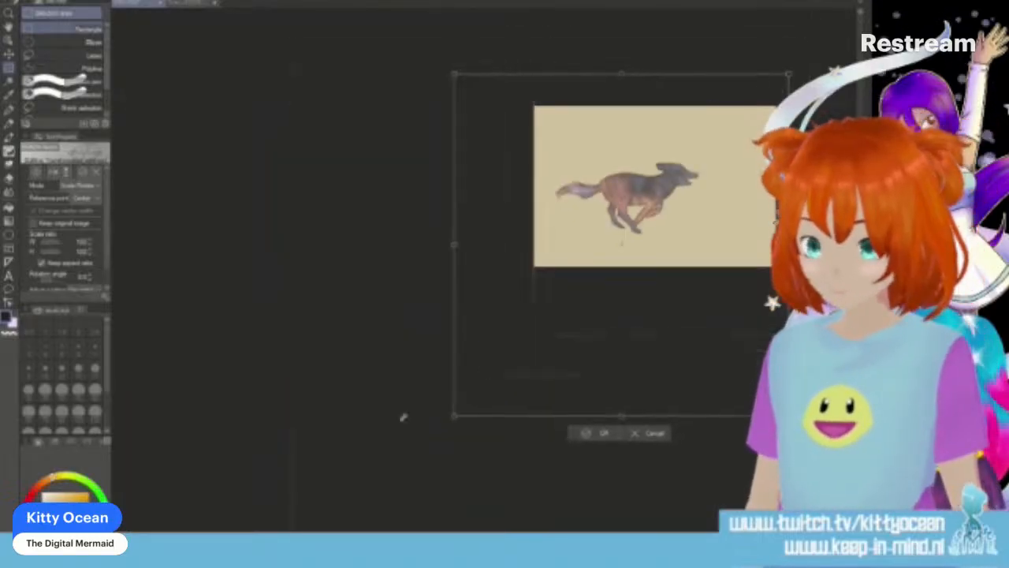
pyautogui.moveTo(620, 246); pyautogui.dragTo(701, 209)
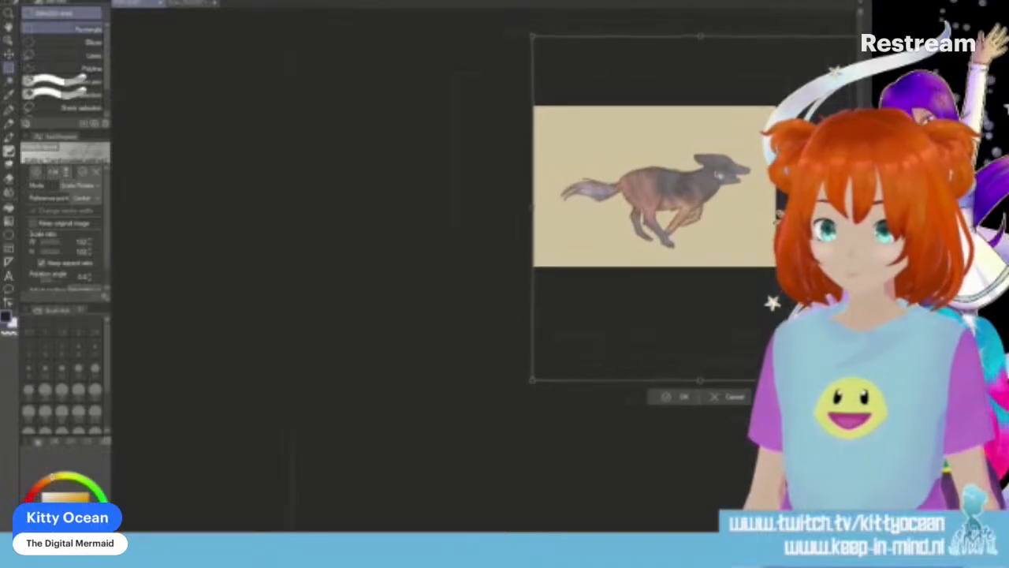
pyautogui.click(685, 397)
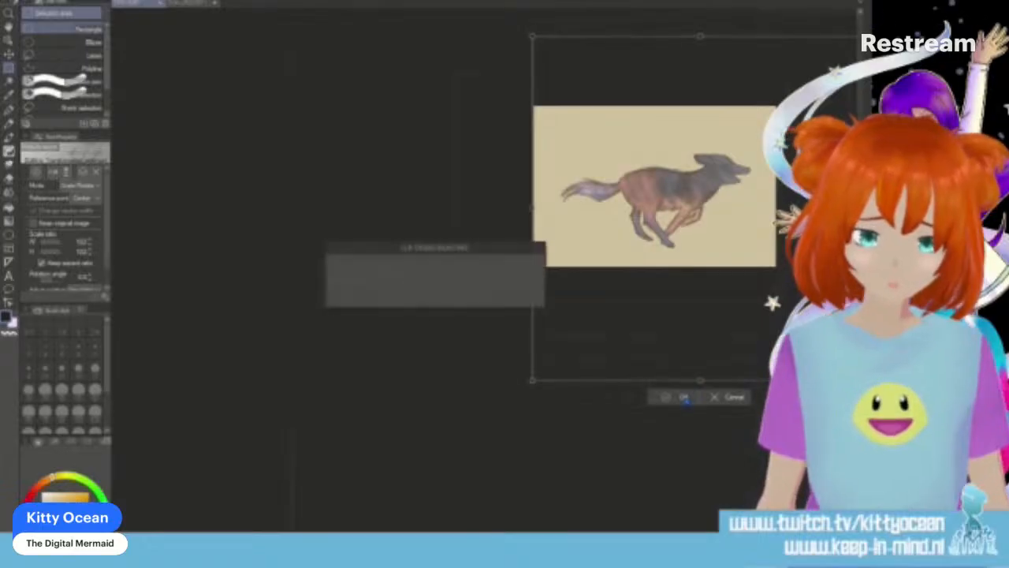
pyautogui.scroll(5, 679, 268)
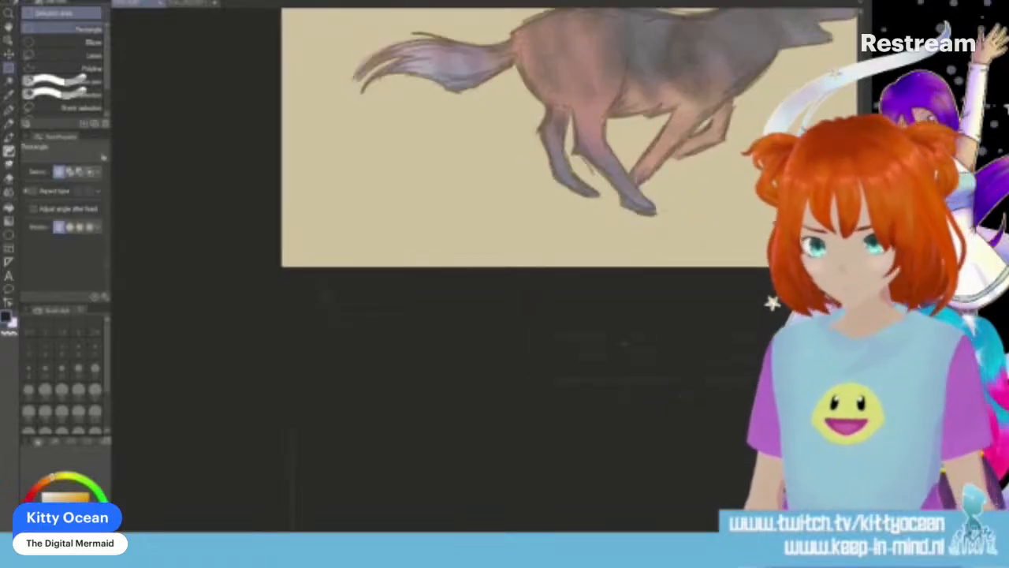
pyautogui.scroll(5, 772, 302)
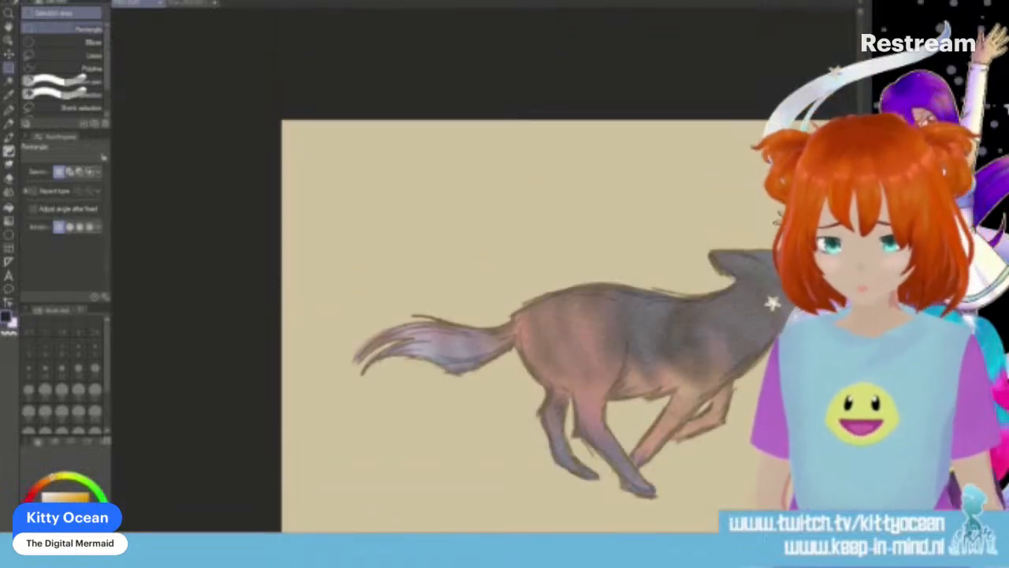
pyautogui.hscroll(4, 488, 315)
pyautogui.hscroll(-1, 489, 315)
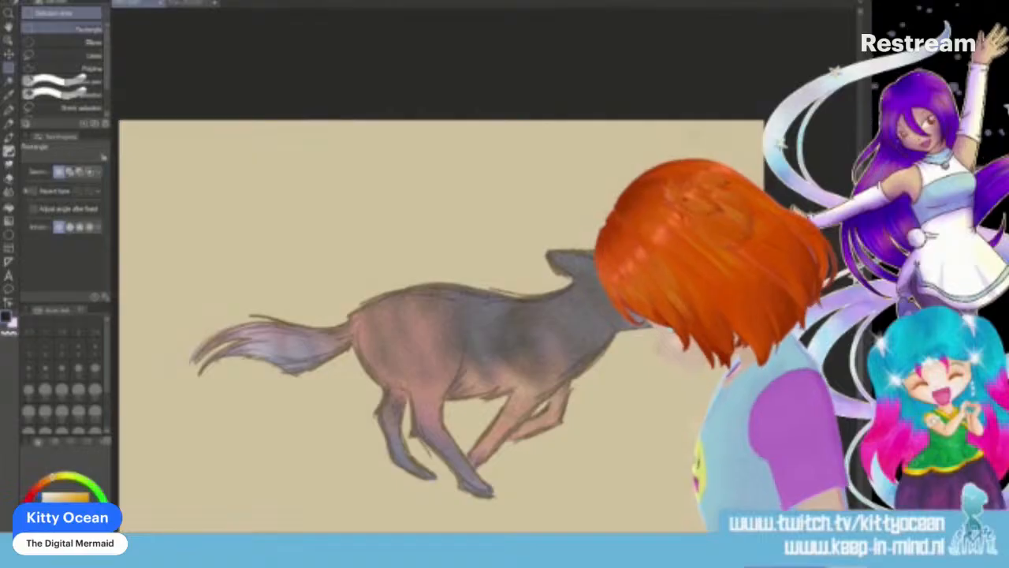
pyautogui.press('b')
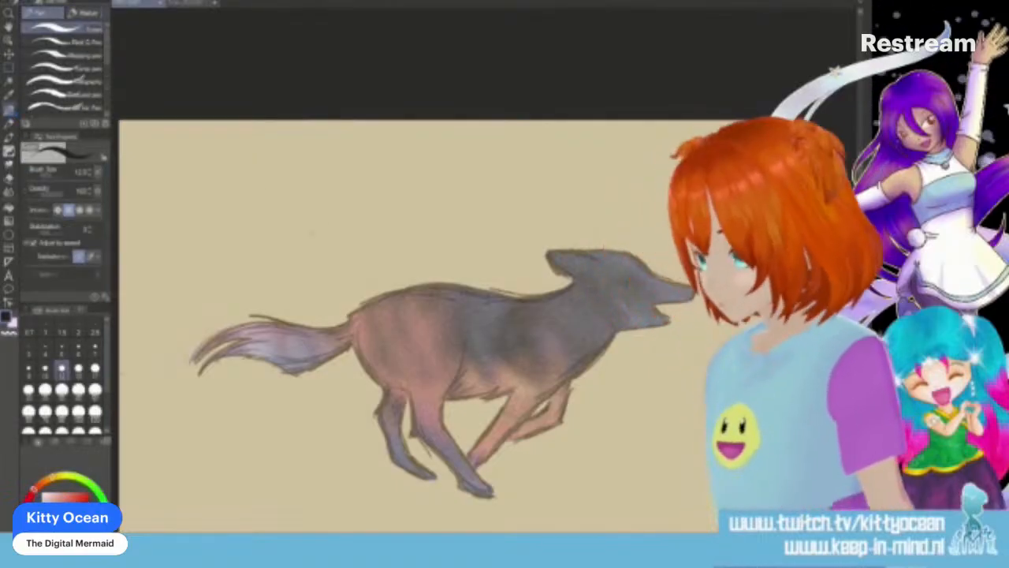
pyautogui.moveTo(340, 181)
pyautogui.mouseDown()
pyautogui.moveTo(261, 223)
pyautogui.moveTo(268, 246)
pyautogui.moveTo(302, 281)
pyautogui.moveTo(360, 218)
pyautogui.moveTo(351, 268)
pyautogui.mouseUp()
pyautogui.press('x')
pyautogui.moveTo(285, 194); pyautogui.dragTo(311, 293)
pyautogui.moveTo(290, 219); pyautogui.dragTo(329, 317)
pyautogui.moveTo(262, 237)
pyautogui.mouseDown()
pyautogui.moveTo(289, 298)
pyautogui.moveTo(368, 262)
pyautogui.mouseUp()
pyautogui.moveTo(366, 238)
pyautogui.mouseDown()
pyautogui.moveTo(361, 305)
pyautogui.moveTo(335, 324)
pyautogui.moveTo(382, 286)
pyautogui.mouseUp()
pyautogui.moveTo(319, 366); pyautogui.dragTo(383, 398)
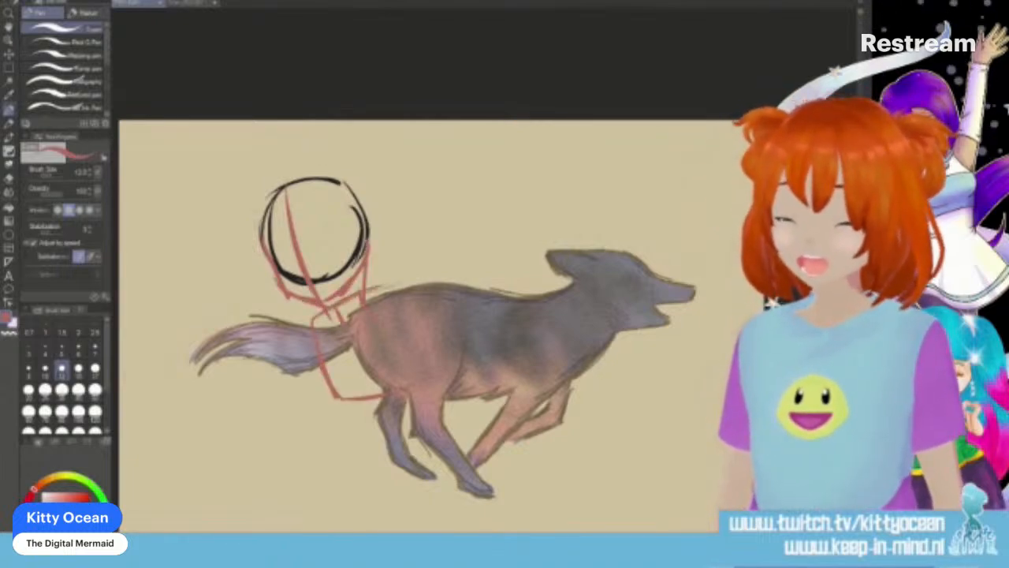
pyautogui.moveTo(358, 362); pyautogui.dragTo(381, 392)
pyautogui.moveTo(373, 294); pyautogui.dragTo(413, 298)
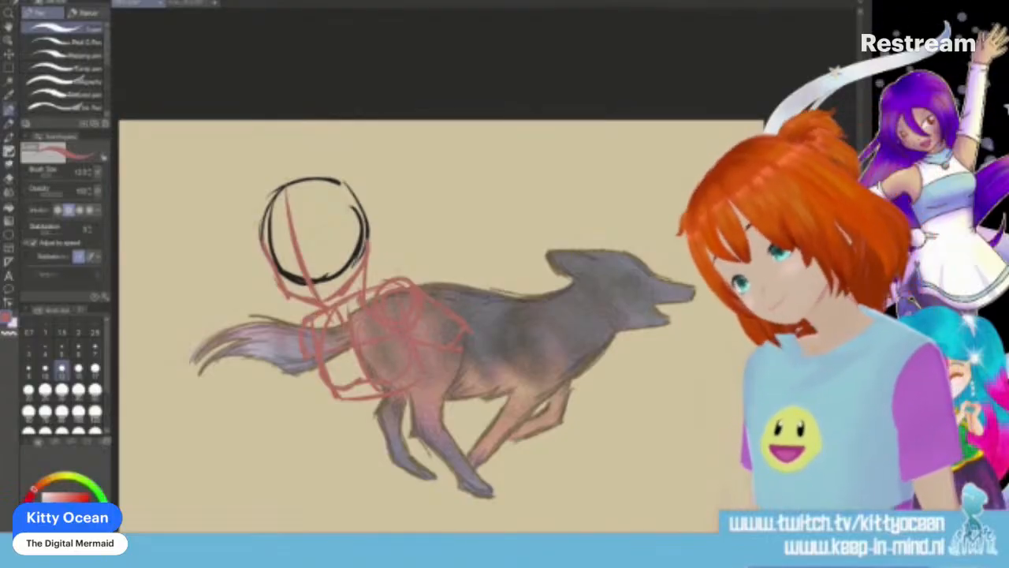
pyautogui.moveTo(418, 352); pyautogui.dragTo(417, 414)
pyautogui.moveTo(460, 347); pyautogui.dragTo(426, 410)
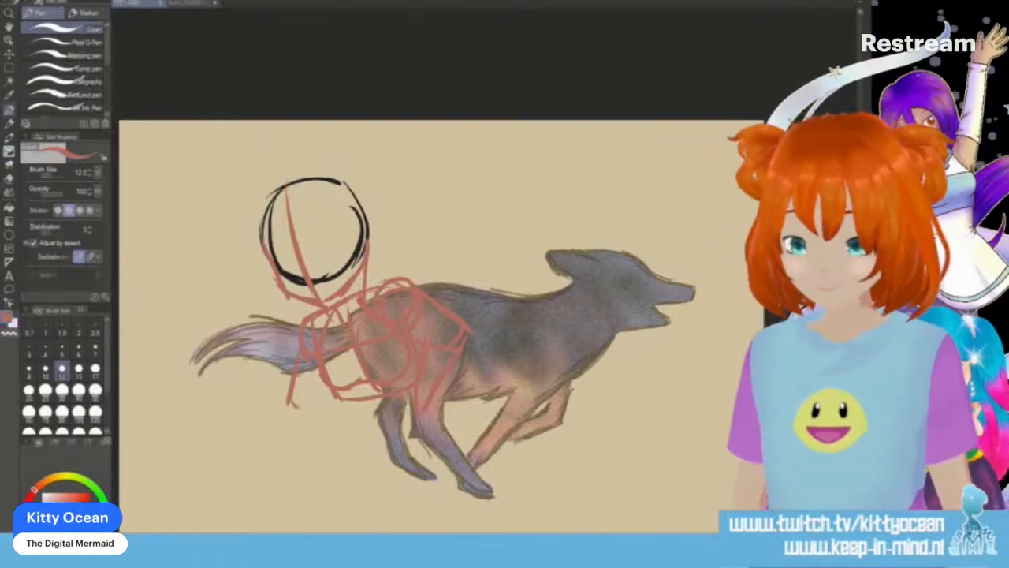
pyautogui.moveTo(252, 366); pyautogui.dragTo(304, 415)
pyautogui.moveTo(243, 347); pyautogui.dragTo(318, 380)
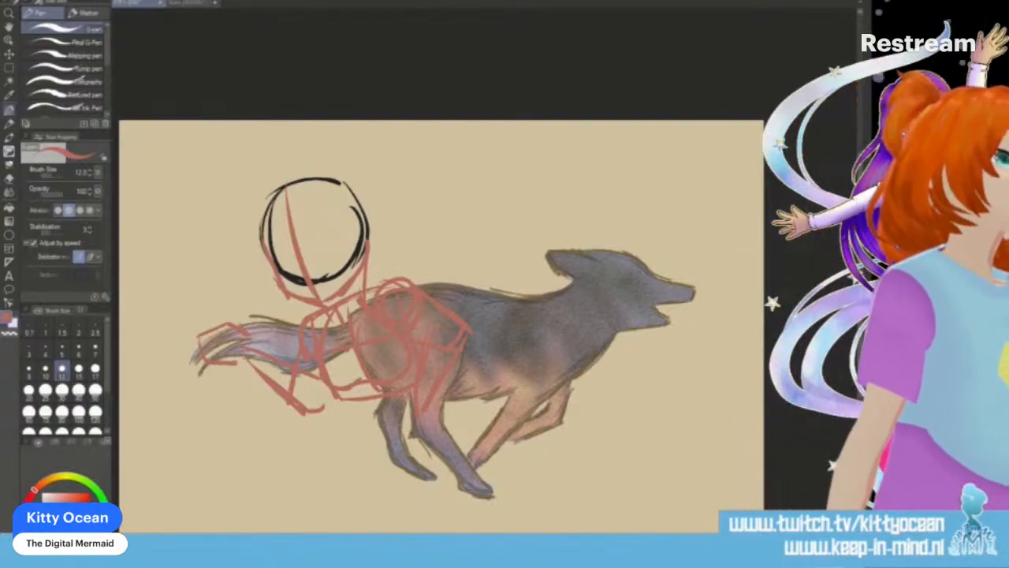
pyautogui.press('Delete')
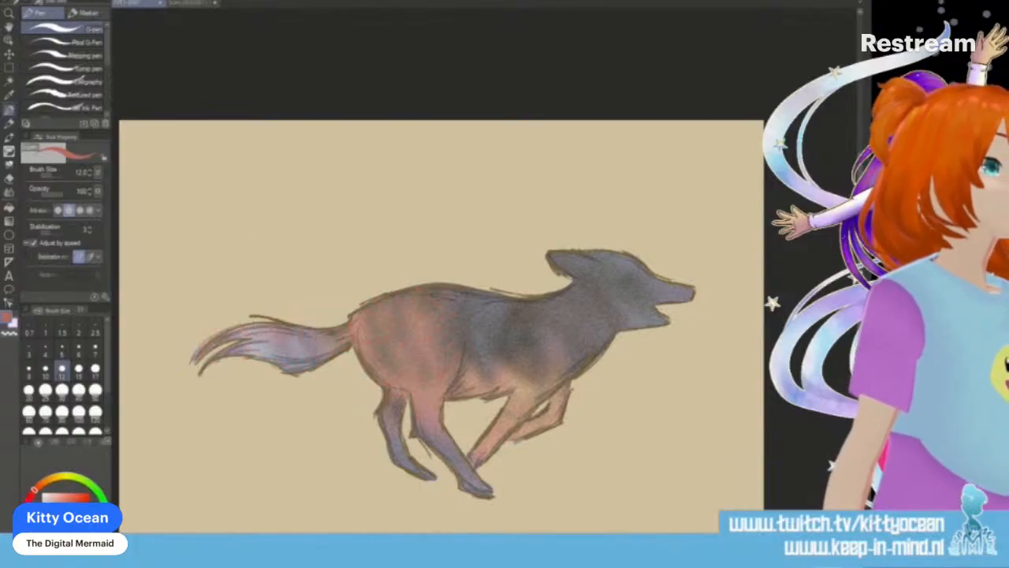
# Step: Sketch a figure's head circle with jaw, neck and boxy upper torso in red over the wolf's tail
pyautogui.moveTo(235, 164)
pyautogui.mouseDown()
pyautogui.moveTo(307, 162)
pyautogui.moveTo(246, 161)
pyautogui.moveTo(229, 185)
pyautogui.moveTo(284, 254)
pyautogui.moveTo(318, 234)
pyautogui.moveTo(321, 172)
pyautogui.moveTo(276, 293)
pyautogui.mouseUp()
pyautogui.moveTo(323, 219)
pyautogui.mouseDown()
pyautogui.moveTo(307, 272)
pyautogui.moveTo(286, 274)
pyautogui.mouseUp()
pyautogui.moveTo(230, 241)
pyautogui.mouseDown()
pyautogui.moveTo(279, 276)
pyautogui.moveTo(246, 296)
pyautogui.moveTo(314, 293)
pyautogui.mouseUp()
pyautogui.moveTo(231, 306)
pyautogui.mouseDown()
pyautogui.moveTo(238, 377)
pyautogui.moveTo(293, 377)
pyautogui.mouseUp()
pyautogui.moveTo(309, 301); pyautogui.dragTo(322, 354)
pyautogui.moveTo(253, 302); pyautogui.dragTo(272, 377)
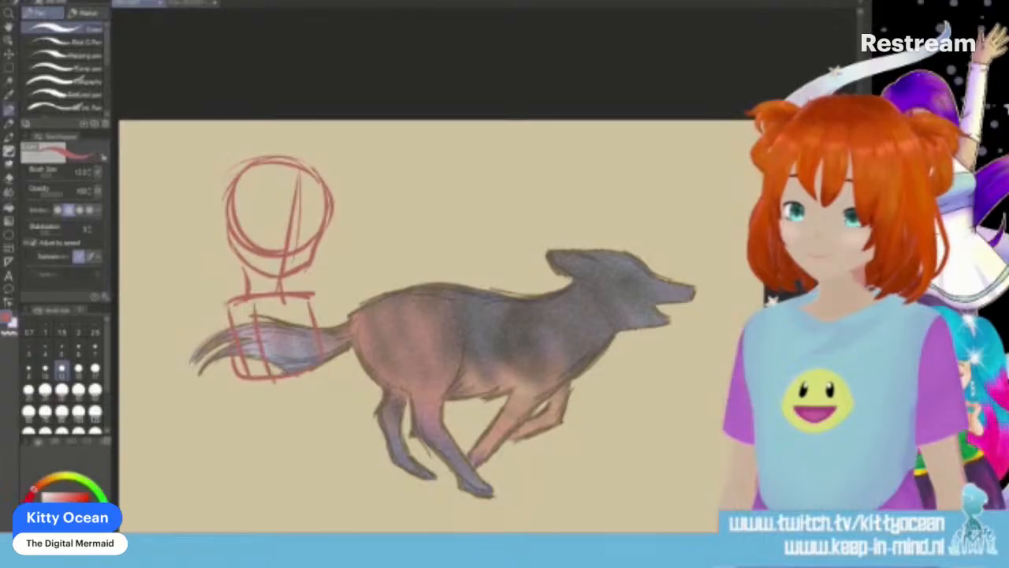
# Step: Rough in the figure's shoulders and both arms in red, one bent upward and the other reaching across the wolf's hindquarters
pyautogui.moveTo(306, 290); pyautogui.dragTo(293, 323)
pyautogui.moveTo(228, 296)
pyautogui.mouseDown()
pyautogui.moveTo(216, 327)
pyautogui.moveTo(180, 358)
pyautogui.moveTo(219, 373)
pyautogui.mouseUp()
pyautogui.moveTo(182, 330); pyautogui.dragTo(176, 364)
pyautogui.moveTo(189, 293); pyautogui.dragTo(173, 359)
pyautogui.moveTo(198, 288); pyautogui.dragTo(201, 345)
pyautogui.moveTo(183, 306)
pyautogui.mouseDown()
pyautogui.moveTo(198, 256)
pyautogui.moveTo(211, 296)
pyautogui.mouseUp()
pyautogui.moveTo(158, 254)
pyautogui.mouseDown()
pyautogui.moveTo(206, 291)
pyautogui.moveTo(197, 290)
pyautogui.mouseUp()
pyautogui.moveTo(321, 299); pyautogui.dragTo(347, 322)
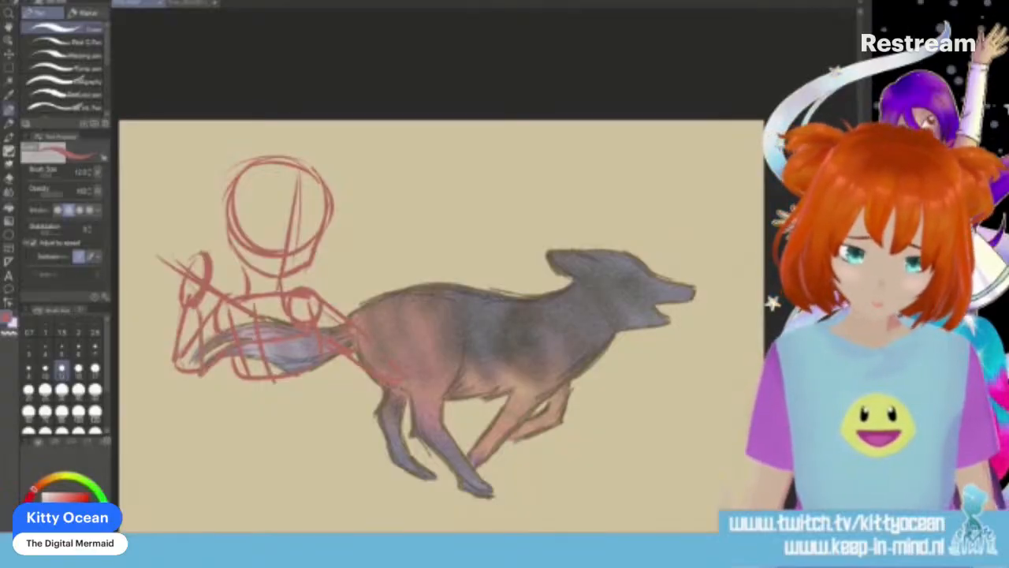
# Step: Sketch the figure's waist and a round pelvis below the torso, with V-shaped lines marking the hips
pyautogui.moveTo(311, 386)
pyautogui.mouseDown()
pyautogui.moveTo(246, 418)
pyautogui.moveTo(260, 470)
pyautogui.moveTo(329, 394)
pyautogui.moveTo(335, 457)
pyautogui.mouseUp()
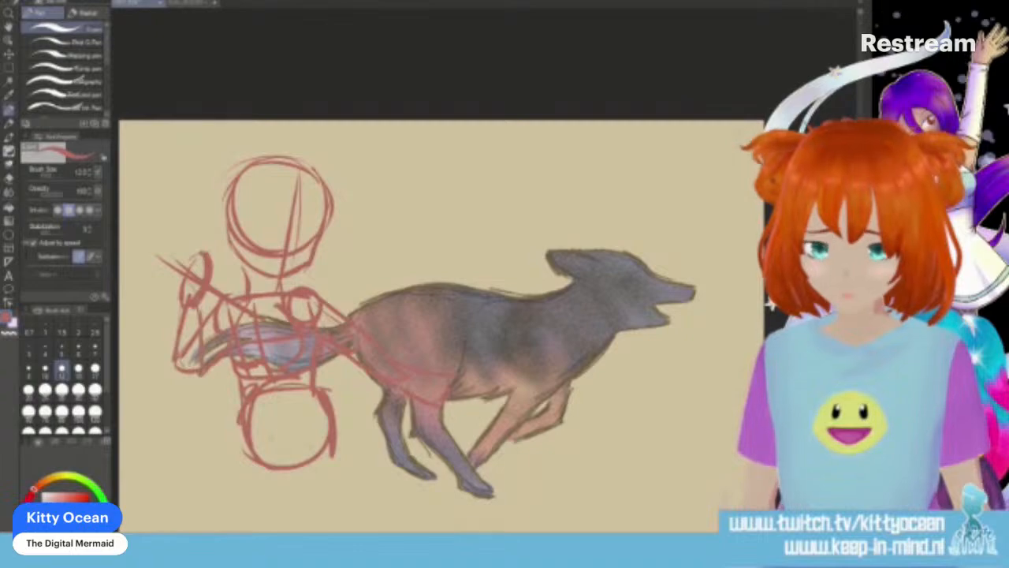
pyautogui.moveTo(320, 405); pyautogui.dragTo(291, 462)
pyautogui.moveTo(270, 392); pyautogui.dragTo(290, 465)
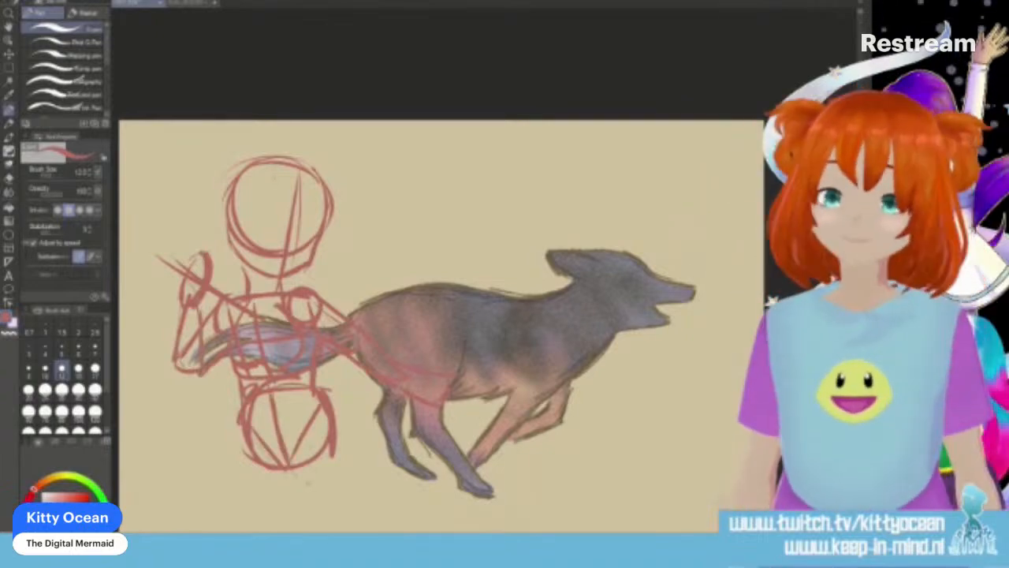
# Step: Add vertical guidelines and a horizontal eye line to the figure's face
pyautogui.moveTo(270, 185); pyautogui.dragTo(258, 279)
pyautogui.moveTo(316, 194); pyautogui.dragTo(305, 261)
pyautogui.moveTo(246, 236); pyautogui.dragTo(339, 243)
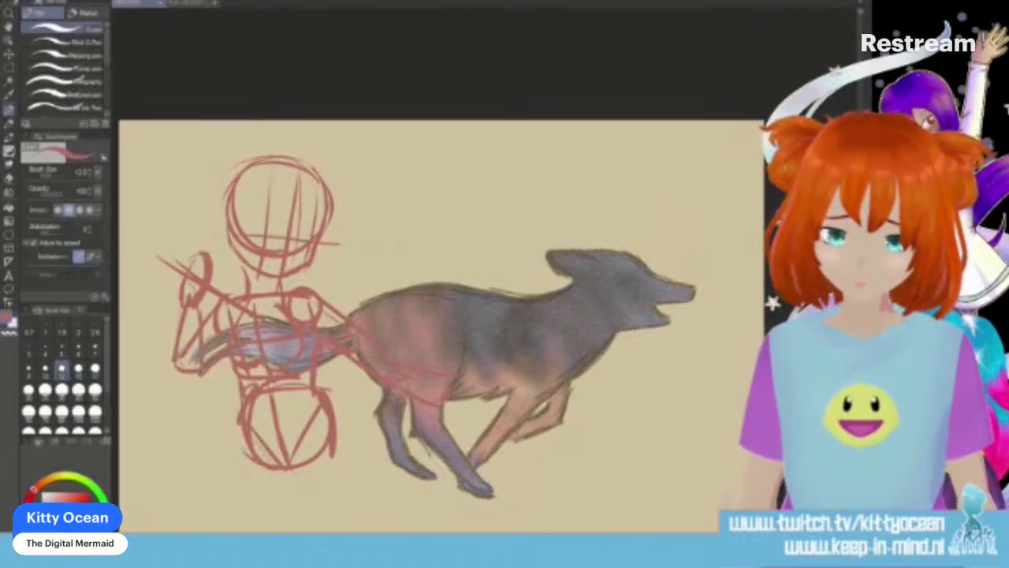
# Step: Sketch the figure's legs in a running pose, one bent at the knee and the other extending to the canvas edge
pyautogui.moveTo(314, 406); pyautogui.dragTo(286, 446)
pyautogui.moveTo(276, 470); pyautogui.dragTo(271, 521)
pyautogui.moveTo(332, 456); pyautogui.dragTo(268, 531)
pyautogui.moveTo(239, 413); pyautogui.dragTo(180, 475)
pyautogui.moveTo(188, 487); pyautogui.dragTo(270, 473)
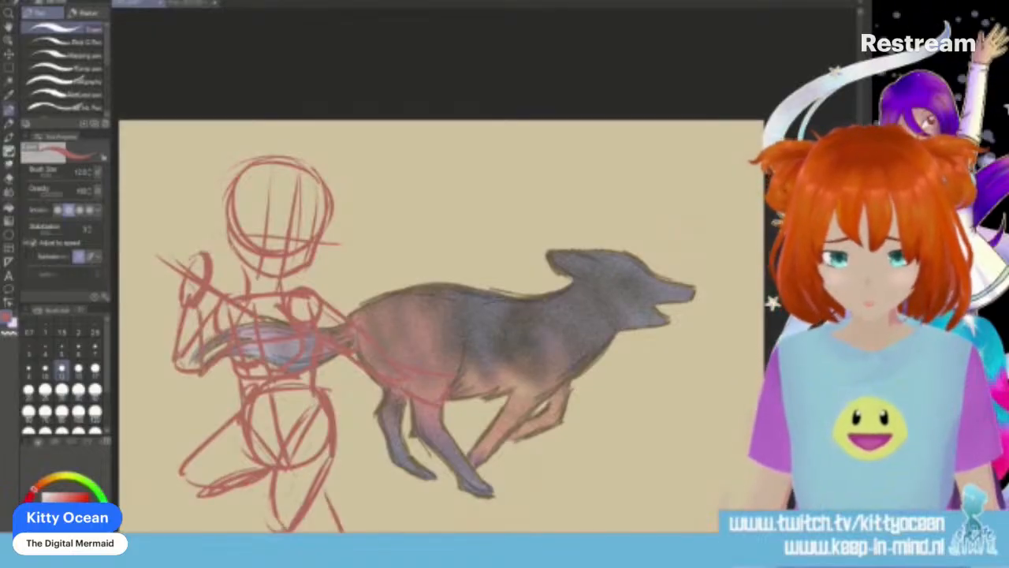
pyautogui.moveTo(237, 476); pyautogui.dragTo(206, 530)
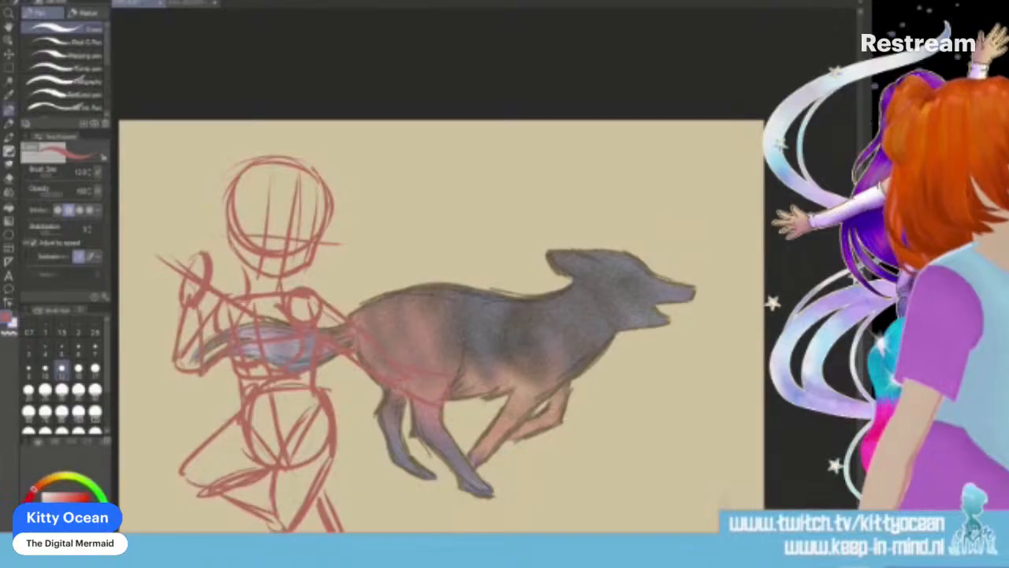
# Step: Enlarge the wolf and reposition it so it spans nearly the full width of the canvas
pyautogui.hotkey('ctrl', '-')
pyautogui.hotkey('ctrl', '-')
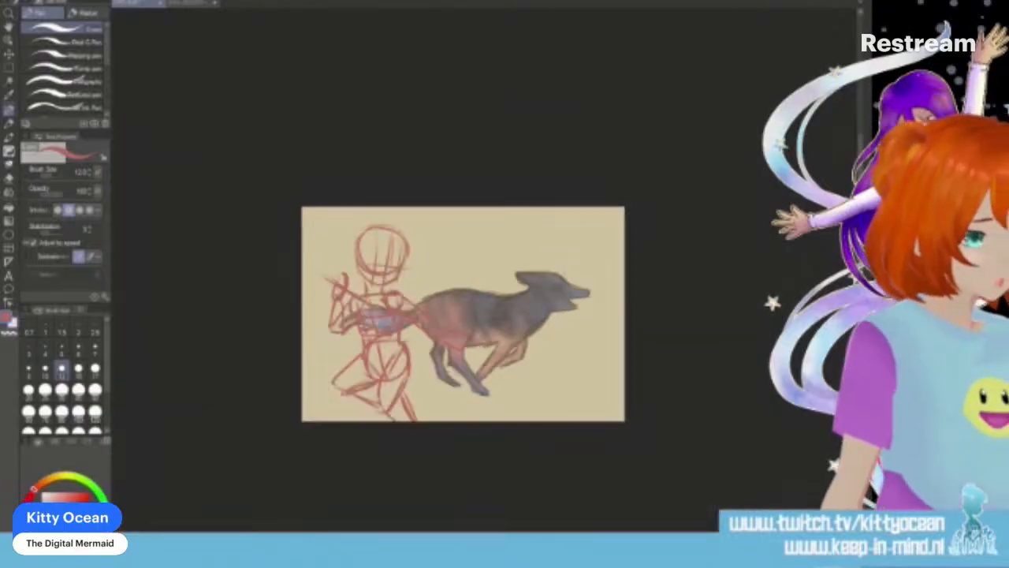
pyautogui.hotkey('ctrl', 't')
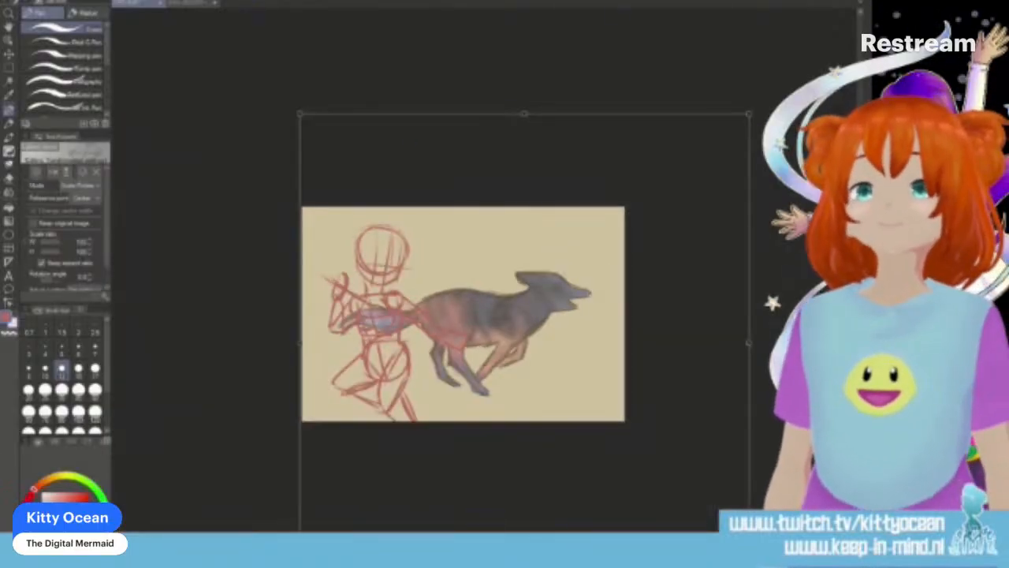
pyautogui.moveTo(748, 114); pyautogui.dragTo(832, 8)
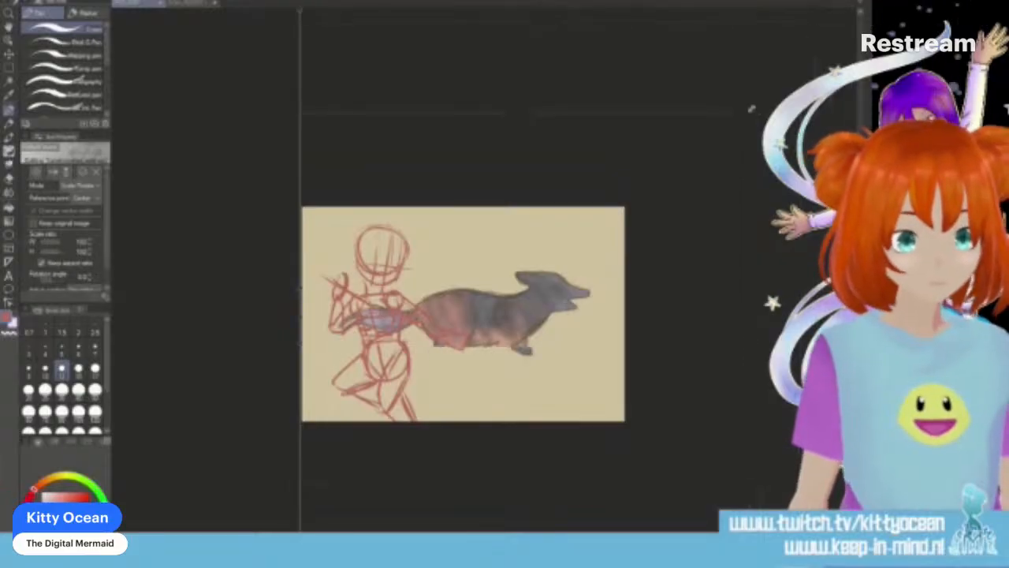
pyautogui.moveTo(573, 276)
pyautogui.mouseDown()
pyautogui.moveTo(552, 346)
pyautogui.moveTo(526, 347)
pyautogui.moveTo(531, 331)
pyautogui.mouseUp()
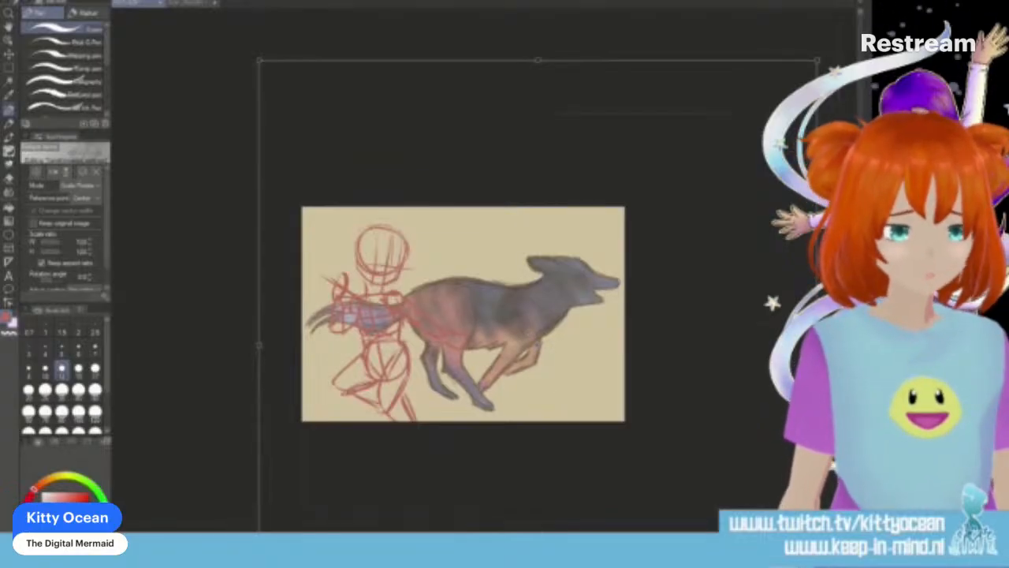
pyautogui.press('Return')
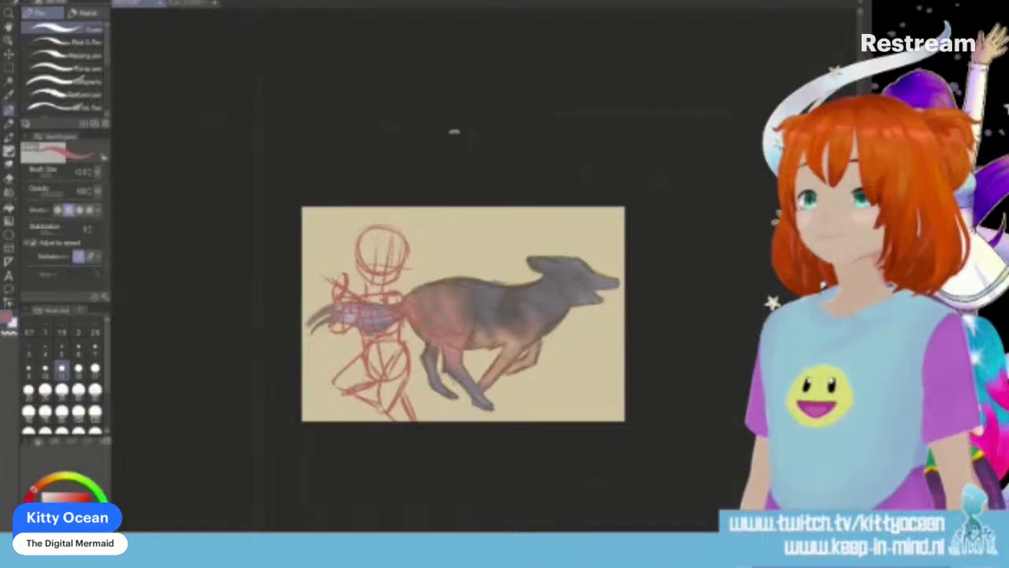
# Step: Enlarge the sketched figure, move it down so its head fits inside the canvas, and save the illustration
pyautogui.hotkey('ctrl', 't')
pyautogui.moveTo(466, 209)
pyautogui.mouseDown()
pyautogui.moveTo(550, 155)
pyautogui.moveTo(526, 156)
pyautogui.mouseUp()
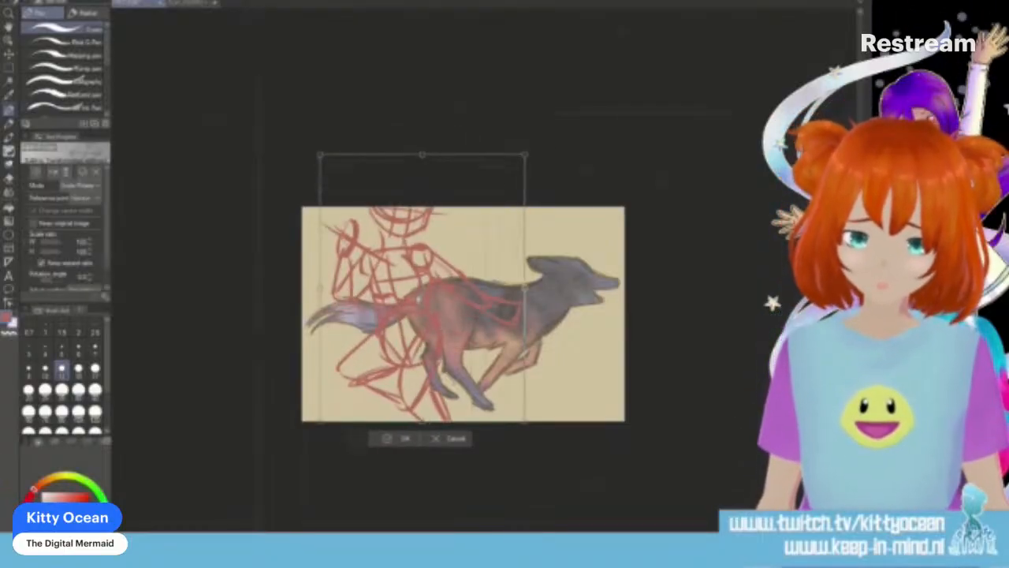
pyautogui.moveTo(389, 409); pyautogui.dragTo(388, 460)
pyautogui.click(402, 491)
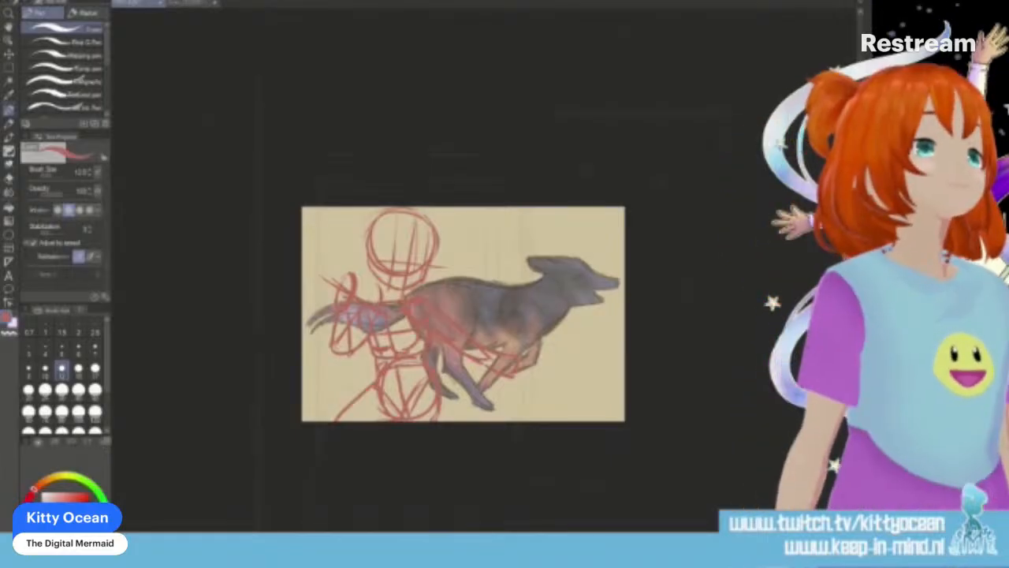
pyautogui.hotkey('ctrl', 's')
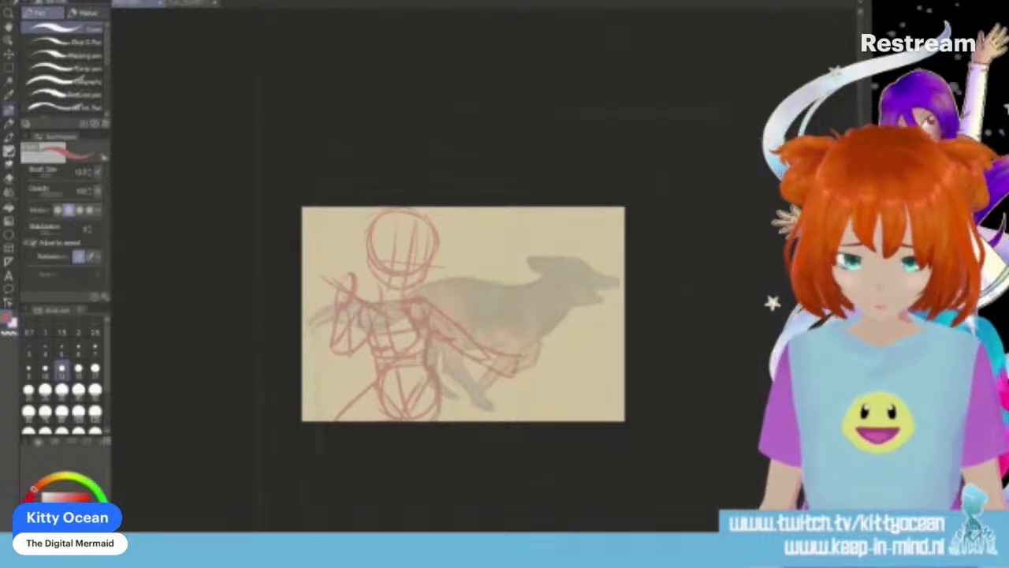
# Step: Fade the wolf and the red figure sketch, and draw the figure's eyes and eyebrows over the guidelines with a dark pencil
pyautogui.scroll(5, 477, 319)
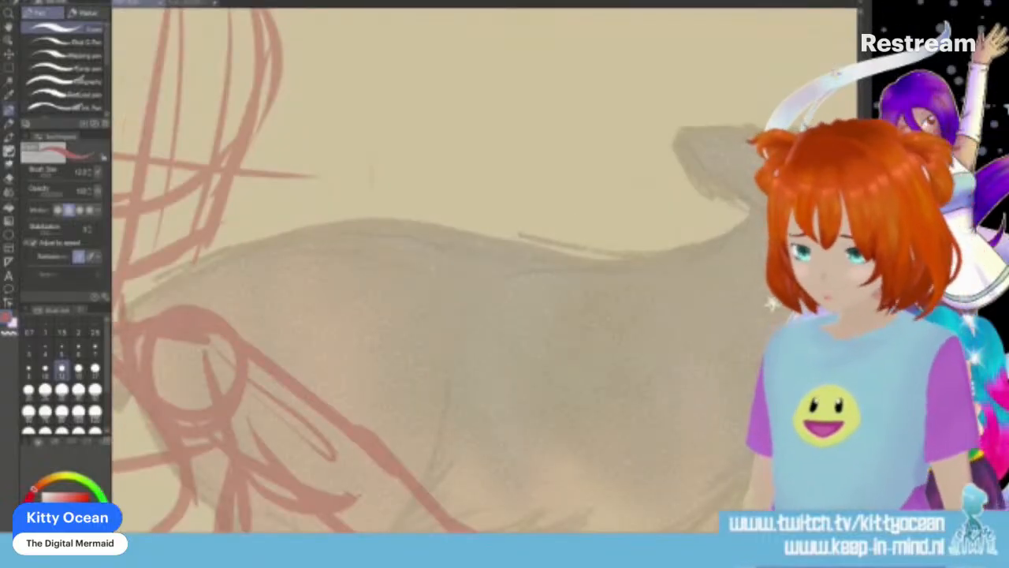
pyautogui.hscroll(-5, 477, 272)
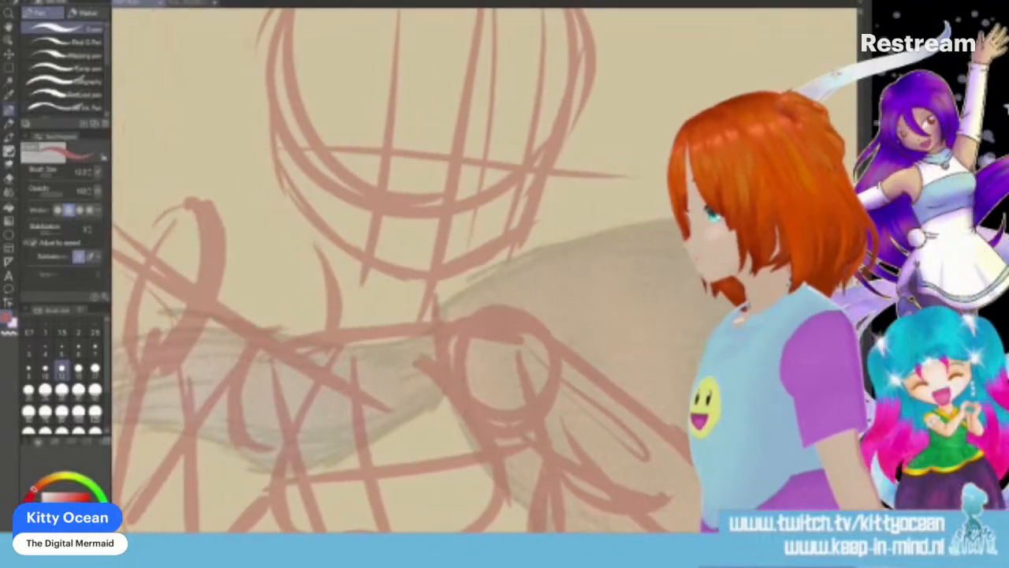
pyautogui.press('p')
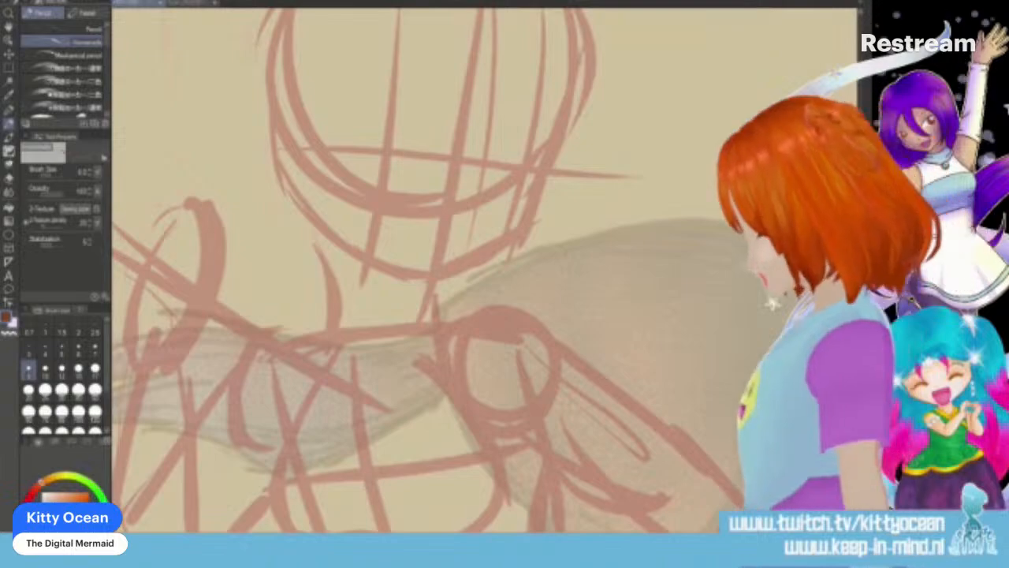
pyautogui.scroll(4, 473, 268)
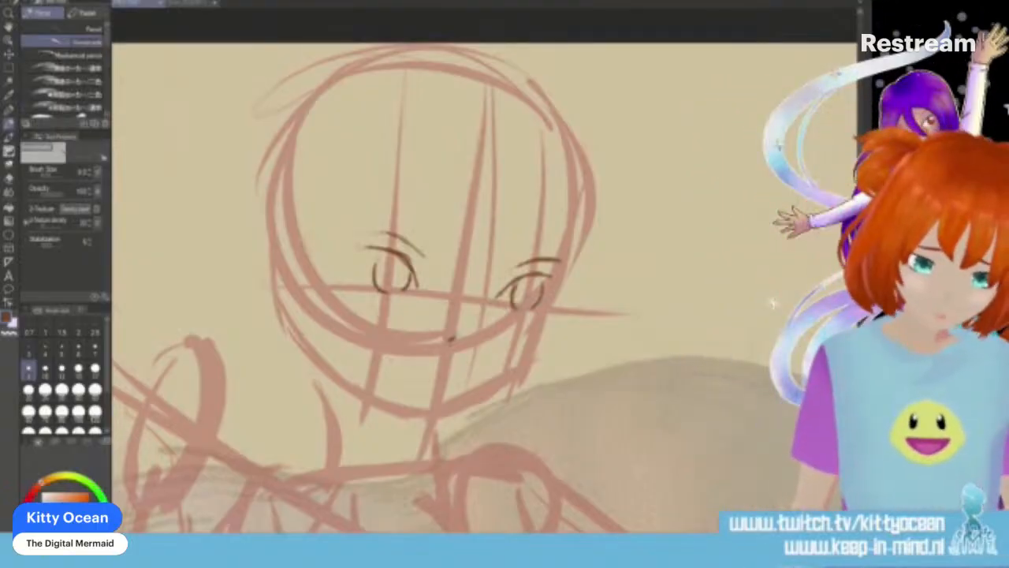
# Step: Sketch the mouth and the long fringe strands crossing the face between and beside the eyes over the rough red guide
pyautogui.moveTo(415, 367)
pyautogui.mouseDown()
pyautogui.moveTo(462, 370)
pyautogui.moveTo(432, 368)
pyautogui.mouseUp()
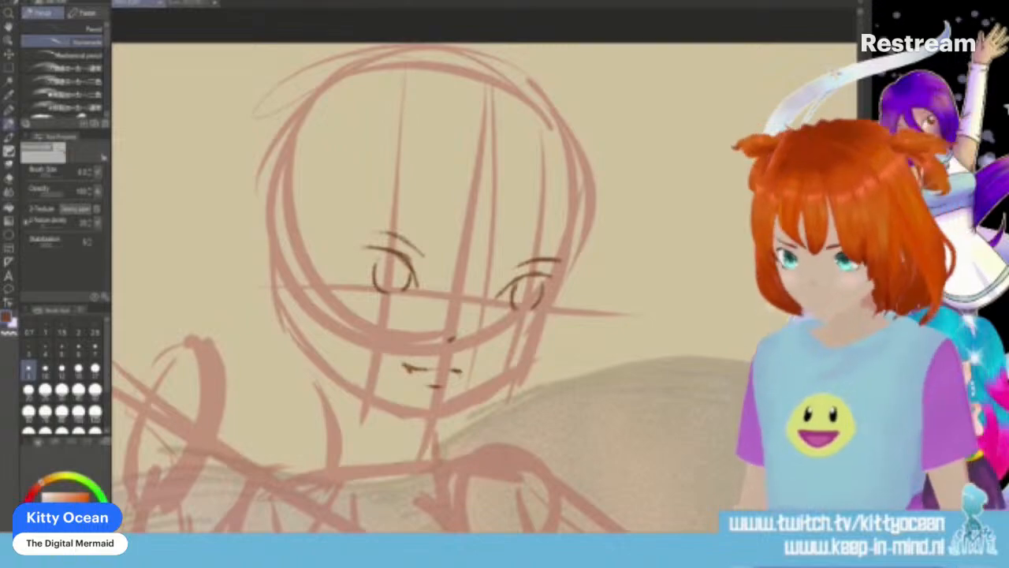
pyautogui.moveTo(458, 243); pyautogui.dragTo(428, 326)
pyautogui.moveTo(451, 271); pyautogui.dragTo(428, 330)
pyautogui.moveTo(502, 241)
pyautogui.mouseDown()
pyautogui.moveTo(495, 270)
pyautogui.moveTo(429, 341)
pyautogui.moveTo(407, 347)
pyautogui.moveTo(463, 307)
pyautogui.mouseUp()
pyautogui.moveTo(380, 244); pyautogui.dragTo(339, 342)
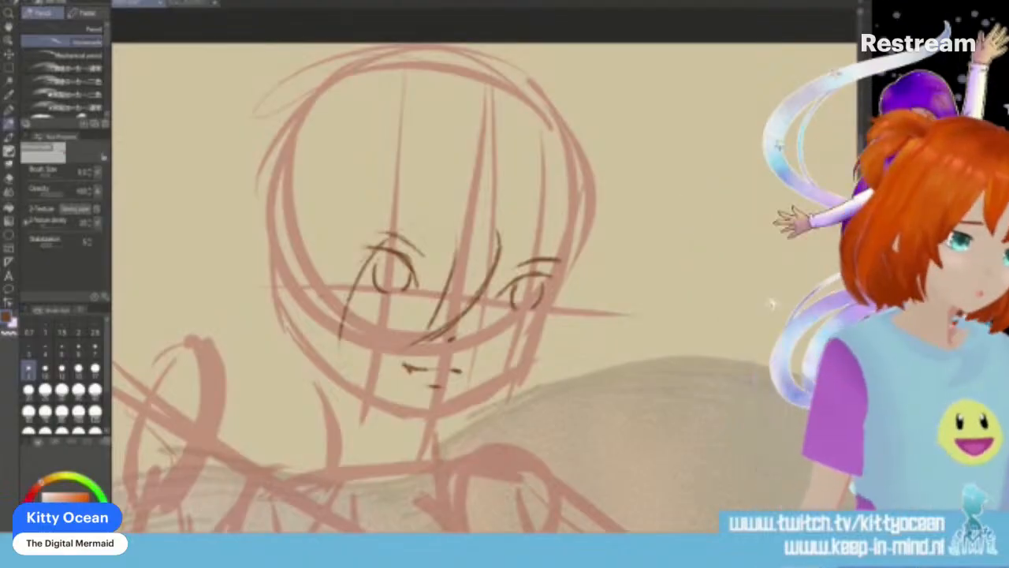
# Step: Sketch the hair locks that frame both sides of the face, tapering to points near the jaw
pyautogui.moveTo(359, 267); pyautogui.dragTo(345, 376)
pyautogui.moveTo(323, 235)
pyautogui.mouseDown()
pyautogui.moveTo(315, 311)
pyautogui.moveTo(346, 375)
pyautogui.mouseUp()
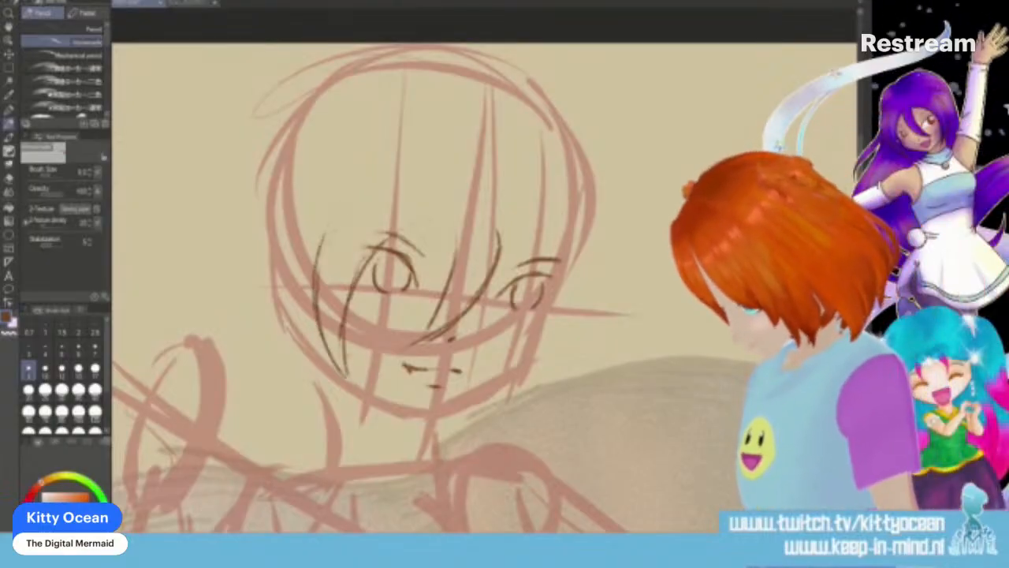
pyautogui.moveTo(331, 171)
pyautogui.mouseDown()
pyautogui.moveTo(299, 210)
pyautogui.moveTo(290, 309)
pyautogui.mouseUp()
pyautogui.moveTo(288, 263); pyautogui.dragTo(312, 339)
pyautogui.moveTo(511, 240)
pyautogui.mouseDown()
pyautogui.moveTo(541, 299)
pyautogui.moveTo(495, 419)
pyautogui.mouseUp()
pyautogui.moveTo(561, 315)
pyautogui.mouseDown()
pyautogui.moveTo(543, 367)
pyautogui.moveTo(492, 418)
pyautogui.mouseUp()
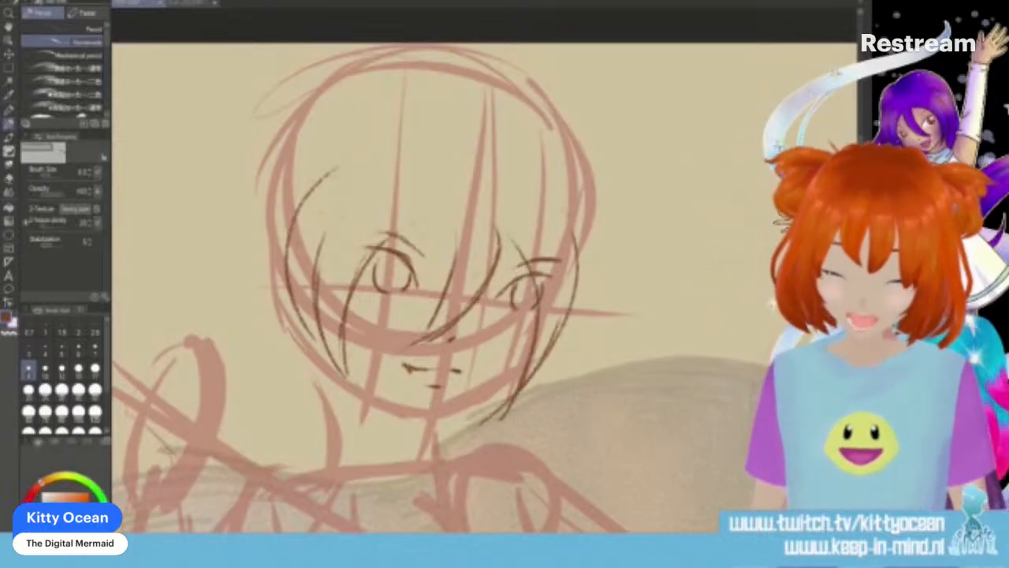
# Step: Add the outer hair curves on the right side of the face and draw the jaw and chin line
pyautogui.moveTo(566, 174); pyautogui.dragTo(604, 272)
pyautogui.moveTo(602, 227); pyautogui.dragTo(537, 369)
pyautogui.moveTo(572, 330); pyautogui.dragTo(547, 361)
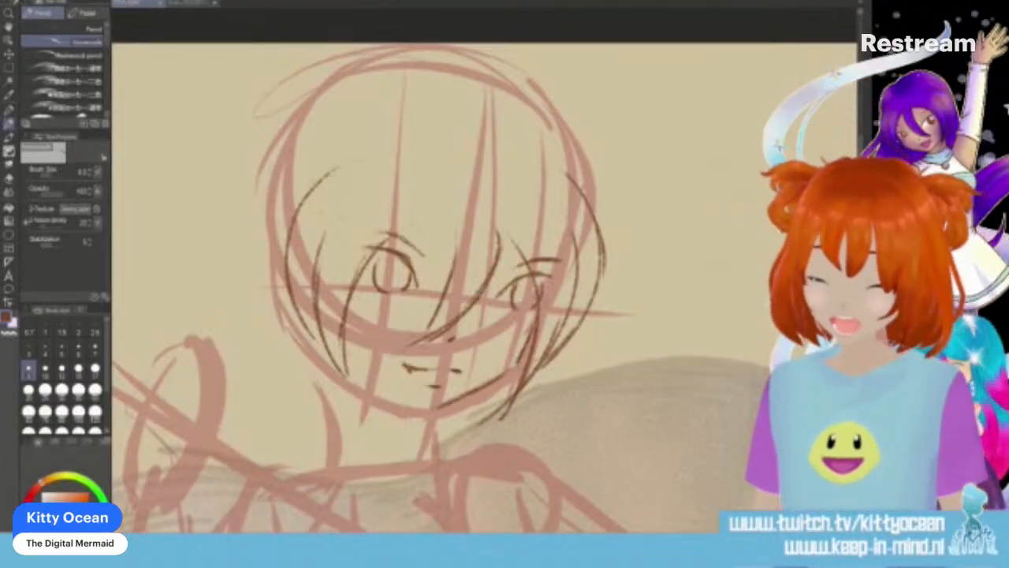
pyautogui.moveTo(351, 384); pyautogui.dragTo(417, 407)
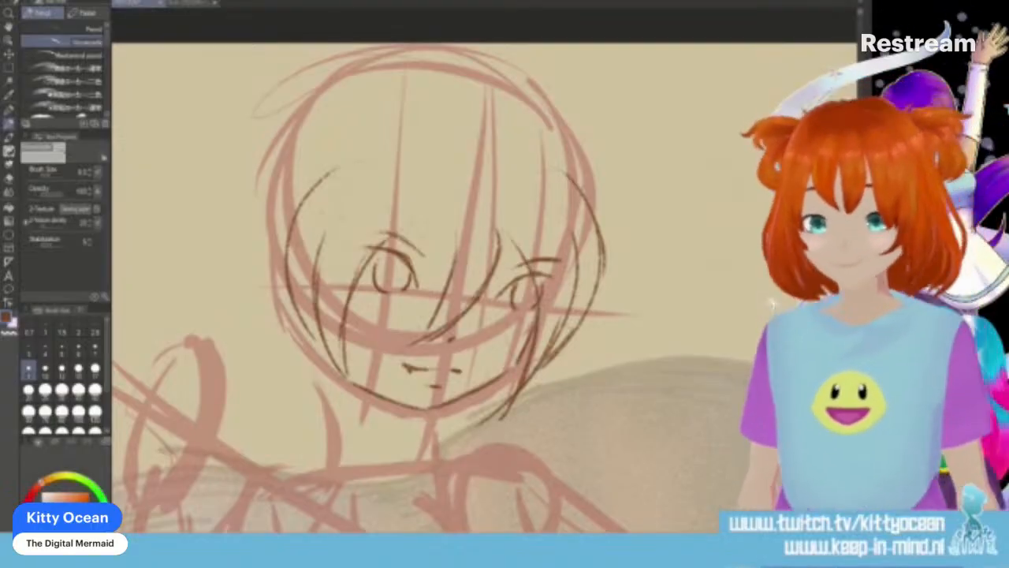
# Step: Sketch the crown of the head and the long outer hair flowing down to both shoulders
pyautogui.moveTo(339, 88); pyautogui.dragTo(476, 87)
pyautogui.moveTo(332, 169)
pyautogui.mouseDown()
pyautogui.moveTo(226, 298)
pyautogui.moveTo(273, 401)
pyautogui.mouseUp()
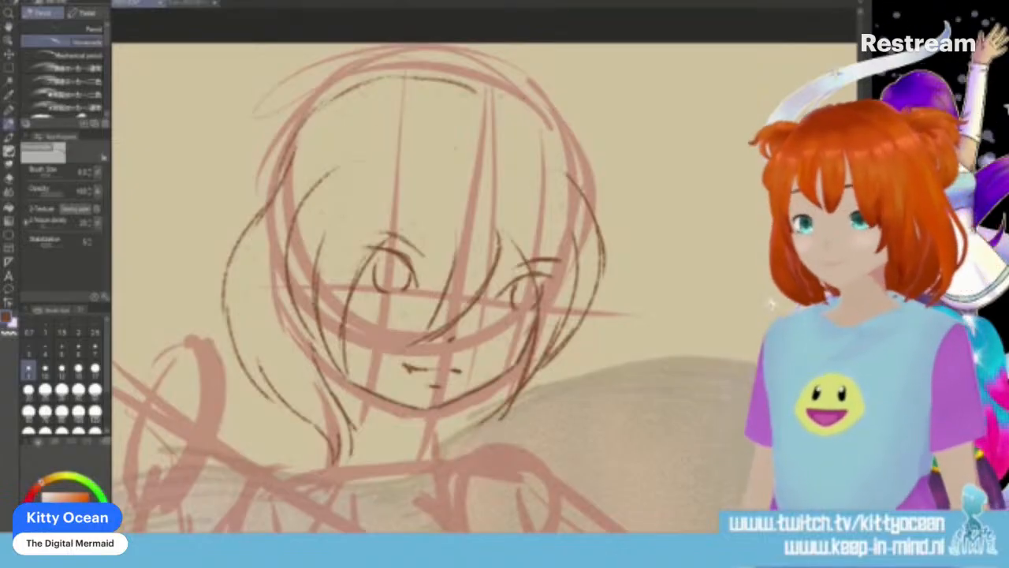
pyautogui.moveTo(587, 314)
pyautogui.mouseDown()
pyautogui.moveTo(642, 404)
pyautogui.moveTo(613, 439)
pyautogui.mouseUp()
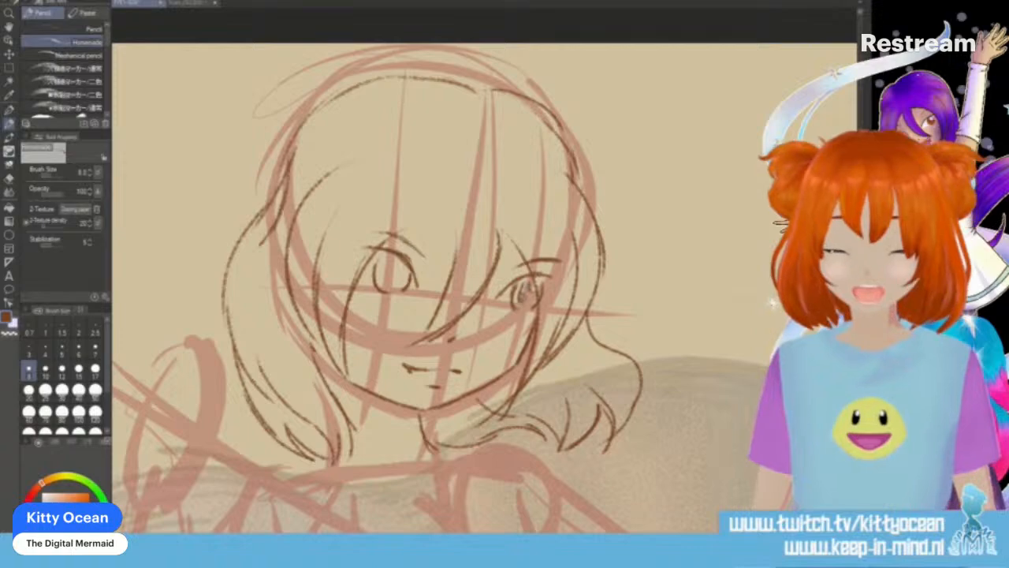
# Step: Fill in dark pupils in both eyes of the face sketch
pyautogui.moveTo(528, 294); pyautogui.dragTo(534, 300)
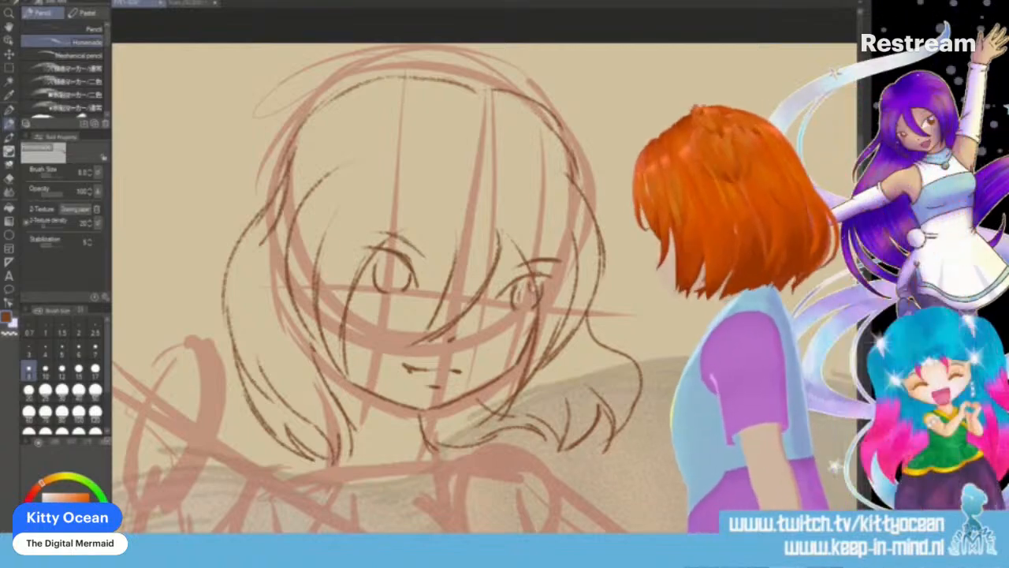
pyautogui.moveTo(522, 290); pyautogui.dragTo(529, 301)
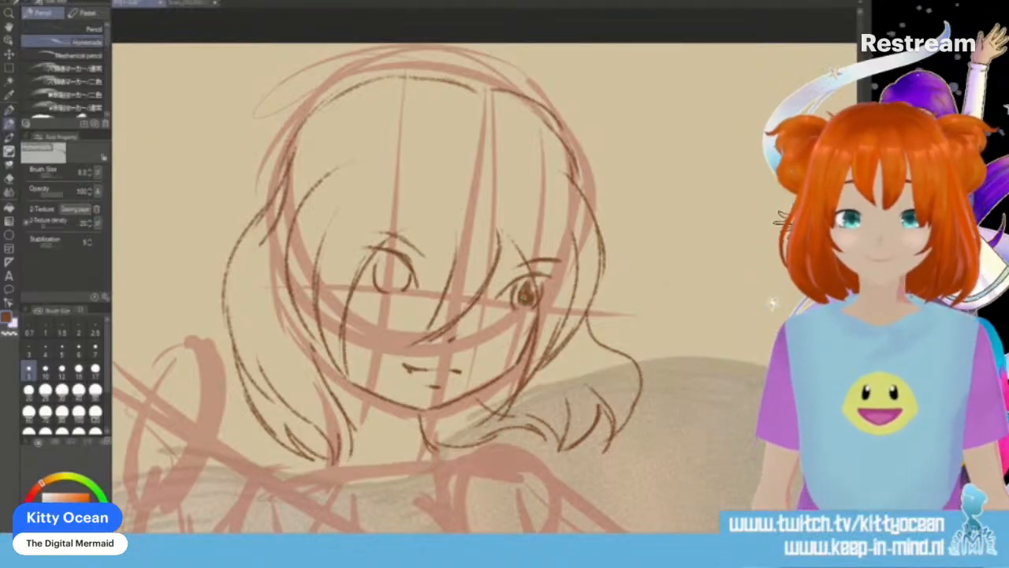
pyautogui.moveTo(397, 264); pyautogui.dragTo(394, 282)
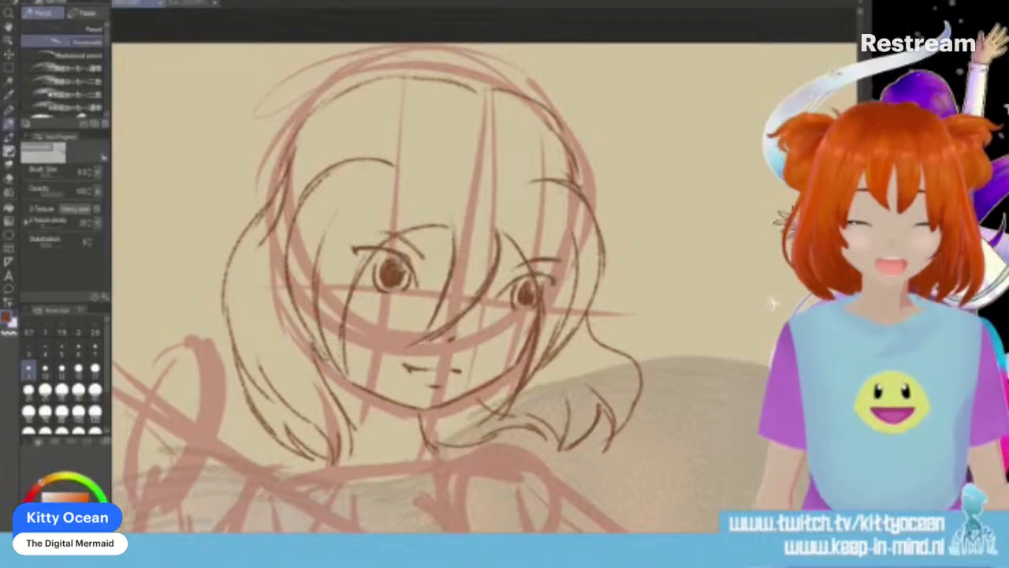
# Step: Sketch the oval guard of the dagger over the guide beside the figure's hair
pyautogui.scroll(-3, 485, 268)
pyautogui.scroll(-1, 485, 268)
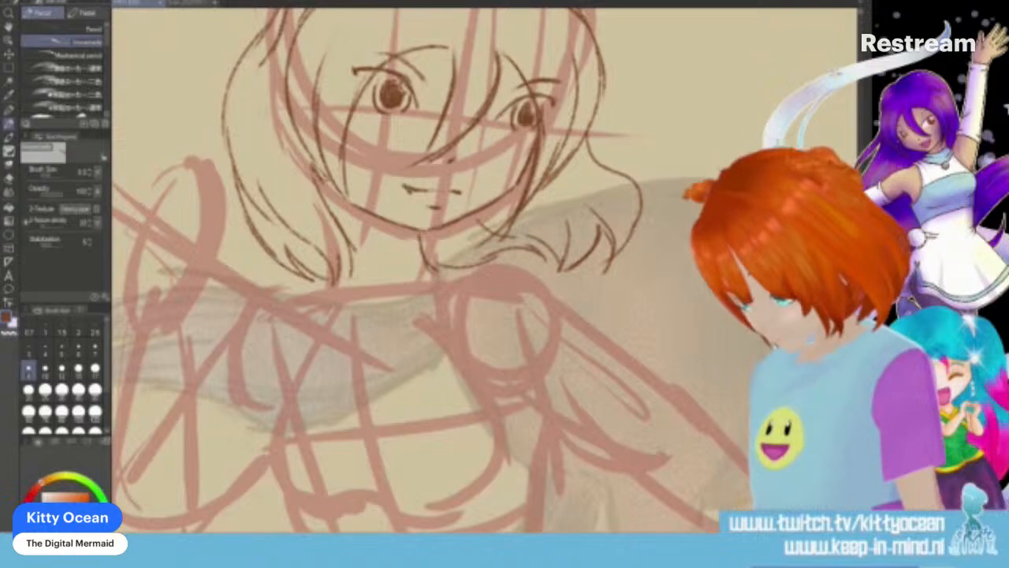
pyautogui.hscroll(-5, 485, 268)
pyautogui.moveTo(352, 184); pyautogui.dragTo(318, 307)
pyautogui.moveTo(372, 175)
pyautogui.mouseDown()
pyautogui.moveTo(390, 253)
pyautogui.moveTo(346, 323)
pyautogui.mouseUp()
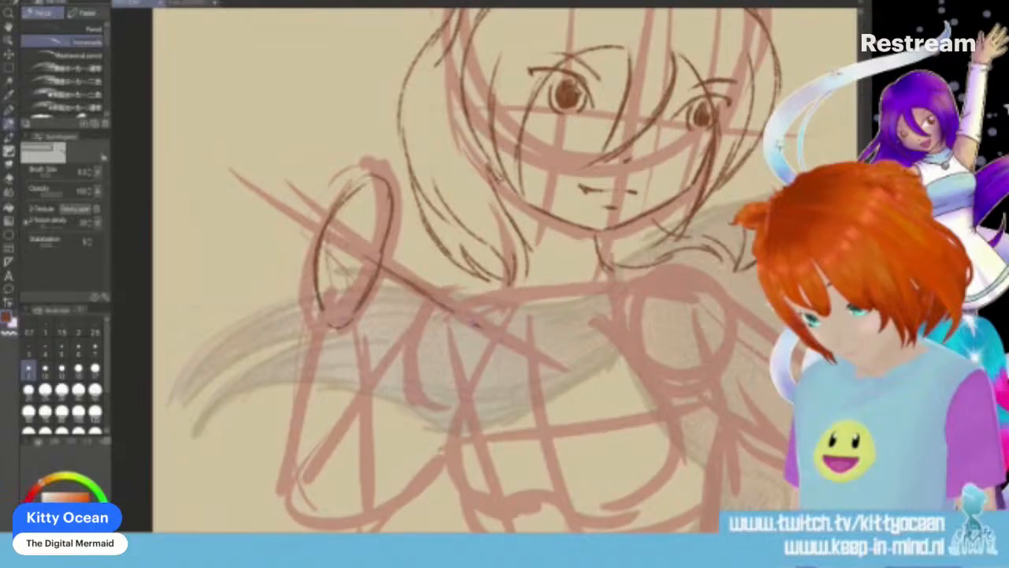
# Step: Sketch the long tapering dagger blade from the oval guard to a point across the chest
pyautogui.moveTo(378, 269); pyautogui.dragTo(566, 369)
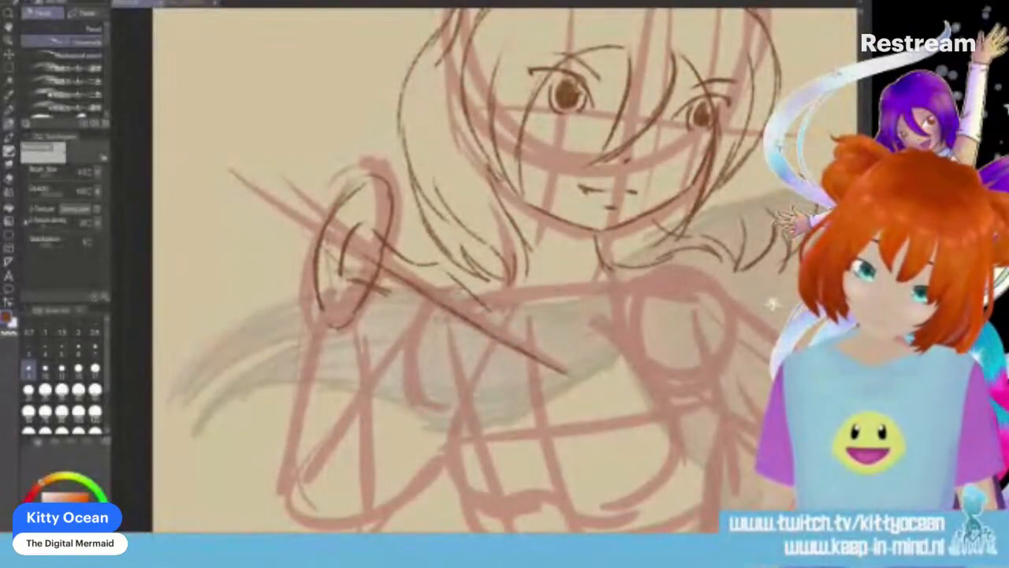
pyautogui.moveTo(380, 303); pyautogui.dragTo(402, 313)
pyautogui.moveTo(552, 361); pyautogui.dragTo(603, 390)
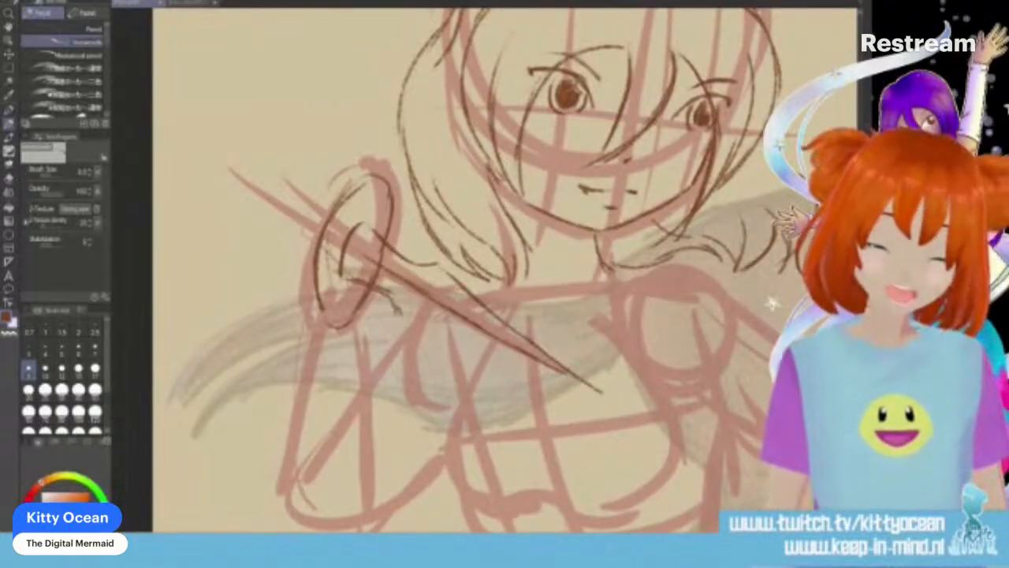
pyautogui.moveTo(410, 318); pyautogui.dragTo(522, 355)
pyautogui.moveTo(445, 336); pyautogui.dragTo(579, 389)
pyautogui.moveTo(506, 361); pyautogui.dragTo(557, 380)
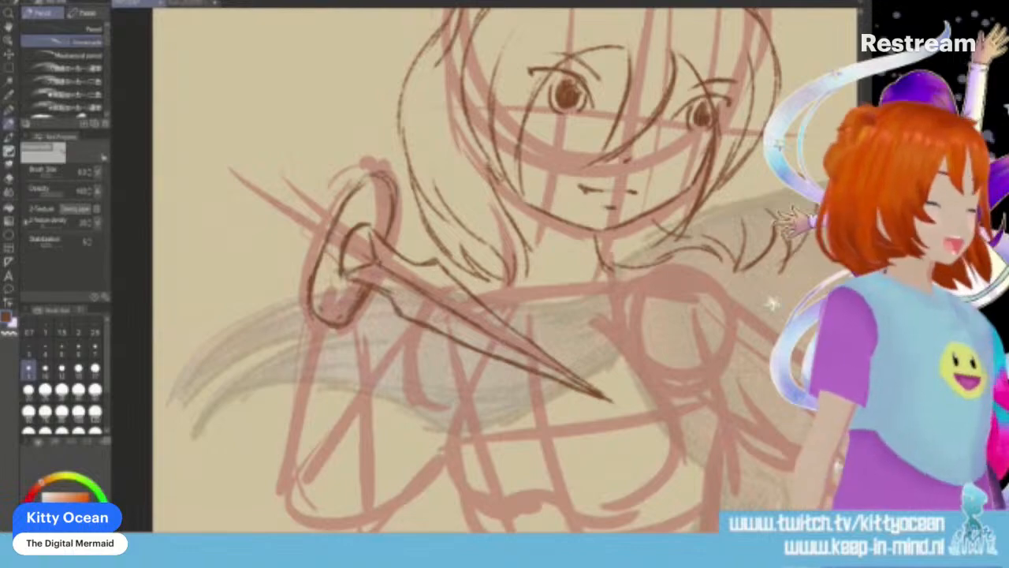
# Step: Outline the back of the hand behind the dagger guard, then the bent forearm, elbow and upper arm below it
pyautogui.moveTo(357, 185)
pyautogui.mouseDown()
pyautogui.moveTo(317, 200)
pyautogui.moveTo(300, 282)
pyautogui.mouseUp()
pyautogui.moveTo(307, 242); pyautogui.dragTo(303, 283)
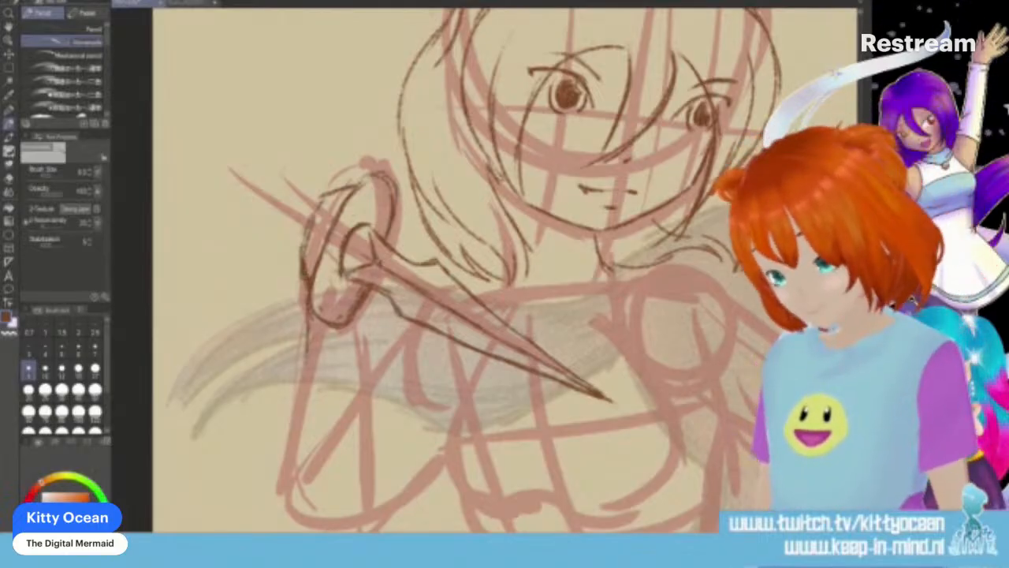
pyautogui.moveTo(357, 329); pyautogui.dragTo(372, 464)
pyautogui.moveTo(301, 356)
pyautogui.mouseDown()
pyautogui.moveTo(288, 509)
pyautogui.moveTo(414, 490)
pyautogui.moveTo(443, 460)
pyautogui.mouseUp()
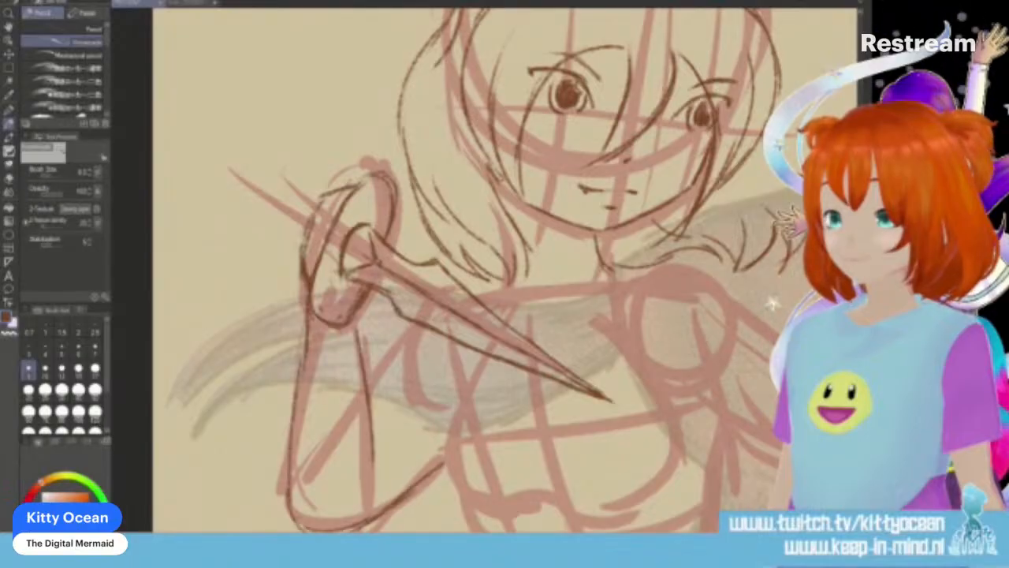
pyautogui.moveTo(418, 325)
pyautogui.mouseDown()
pyautogui.moveTo(372, 373)
pyautogui.moveTo(382, 367)
pyautogui.mouseUp()
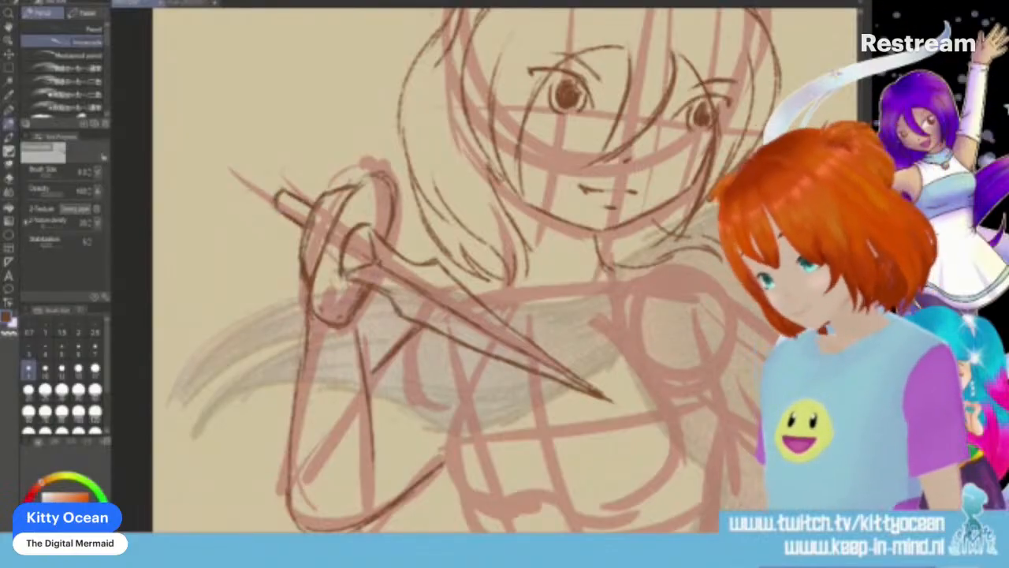
# Step: Draw the rounded pommel at the end of the dagger handle and add an inner contour to the guard
pyautogui.moveTo(255, 209)
pyautogui.mouseDown()
pyautogui.moveTo(273, 204)
pyautogui.moveTo(256, 172)
pyautogui.moveTo(283, 175)
pyautogui.mouseUp()
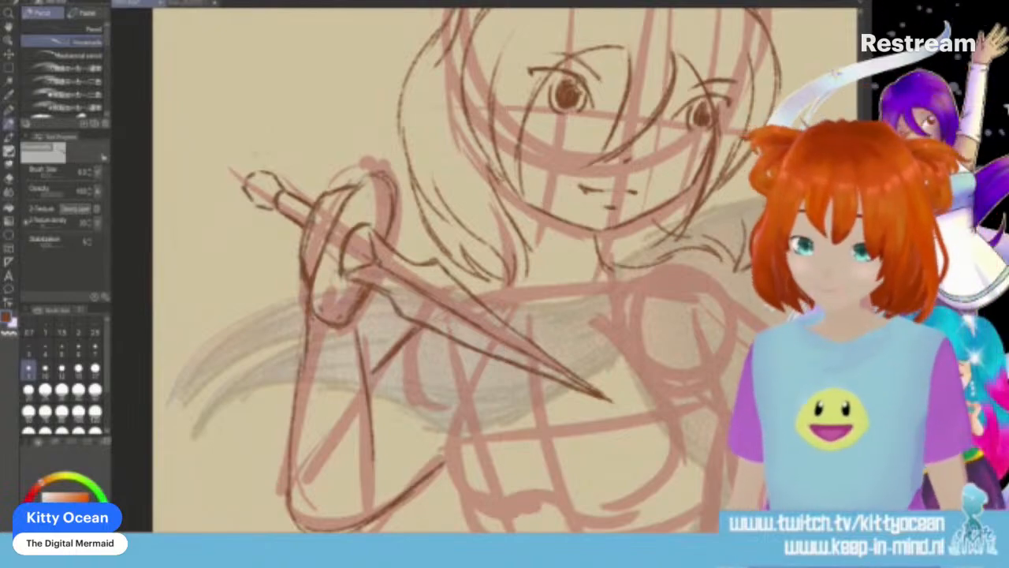
pyautogui.moveTo(364, 191); pyautogui.dragTo(329, 263)
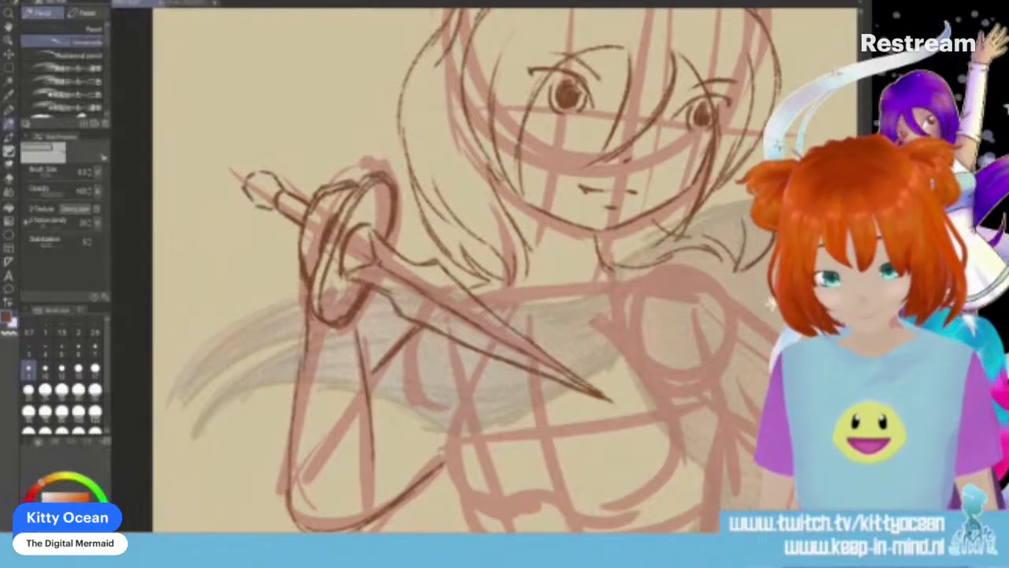
# Step: Sketch the bust contour and the upper and lower edges of the extended arm from the shoulder
pyautogui.moveTo(477, 361)
pyautogui.mouseDown()
pyautogui.moveTo(456, 418)
pyautogui.moveTo(451, 496)
pyautogui.mouseUp()
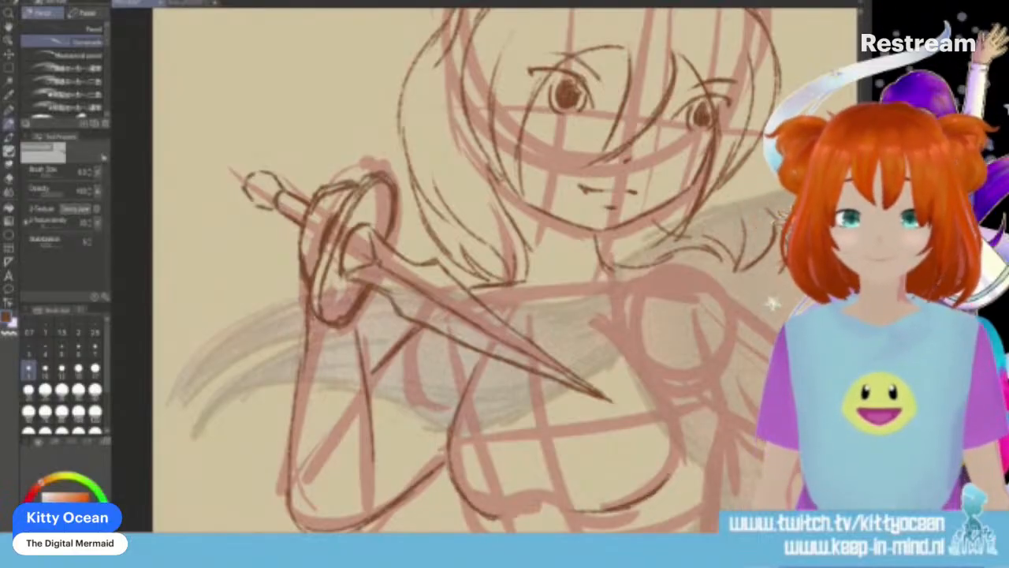
pyautogui.hscroll(7, 457, 269)
pyautogui.hscroll(-1, 457, 270)
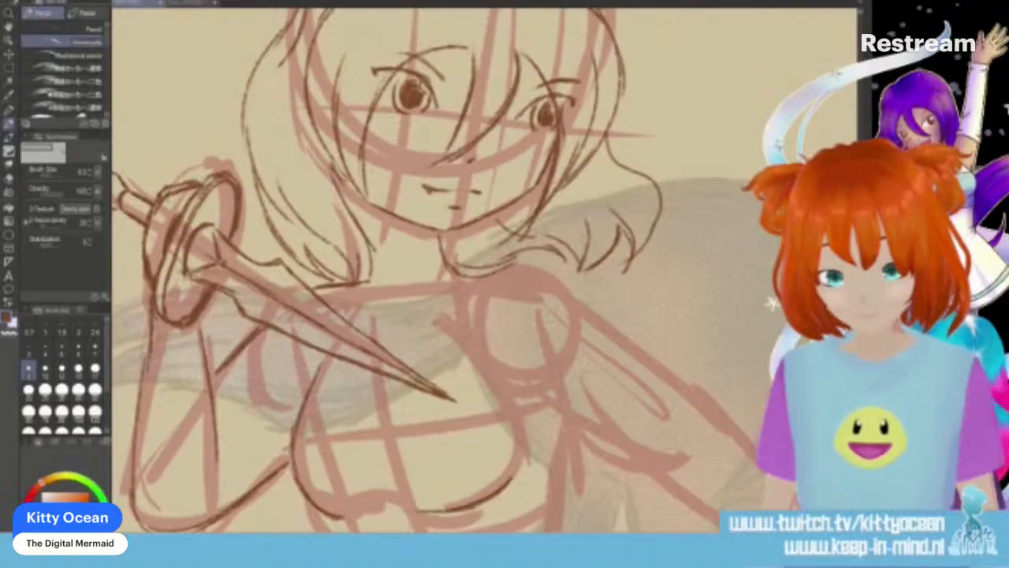
pyautogui.moveTo(584, 298); pyautogui.dragTo(688, 380)
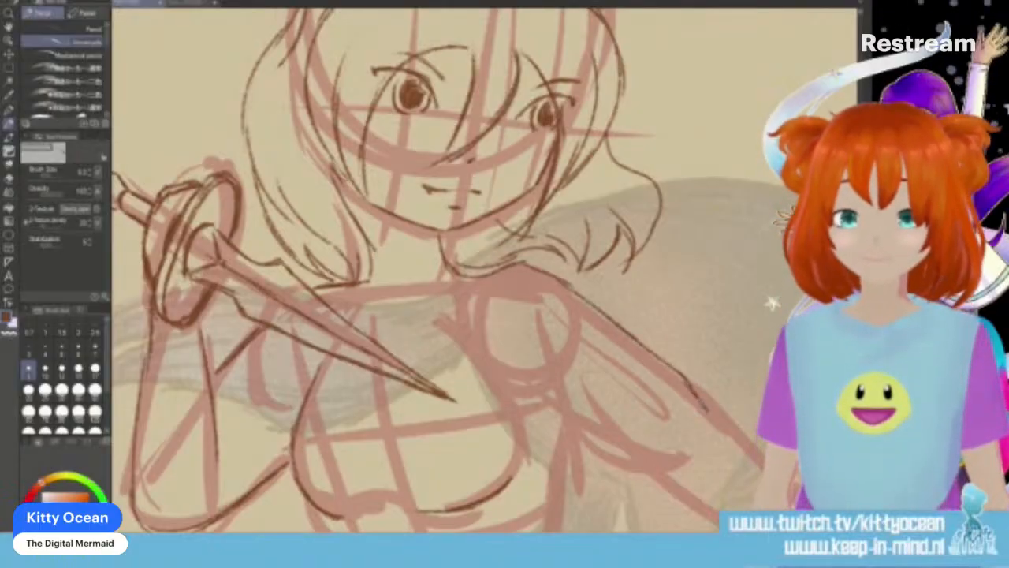
pyautogui.moveTo(473, 347)
pyautogui.mouseDown()
pyautogui.moveTo(538, 411)
pyautogui.moveTo(615, 453)
pyautogui.mouseUp()
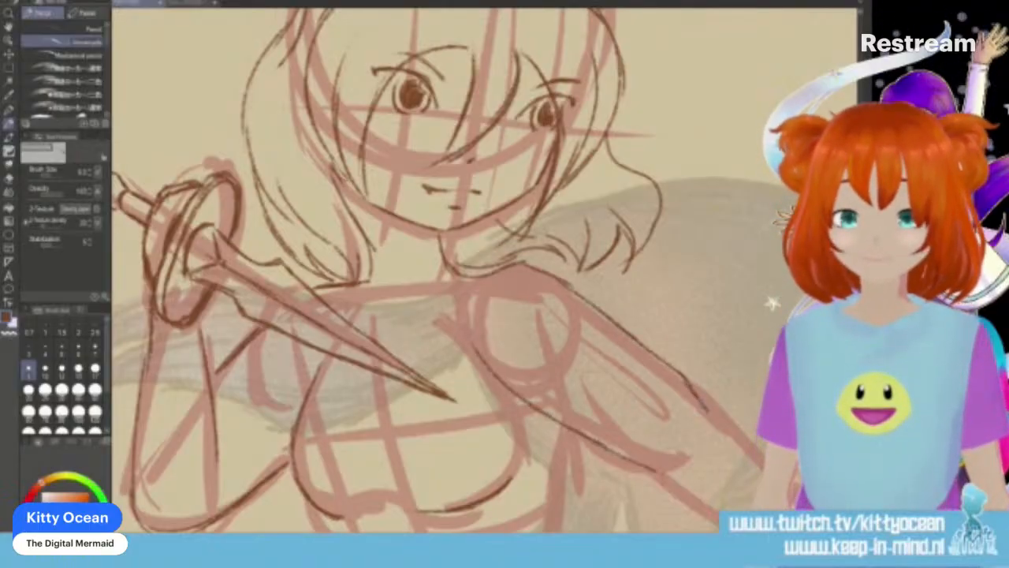
# Step: Continue both outlines of the extended arm along the forearm to the wrist
pyautogui.hscroll(11, 457, 270)
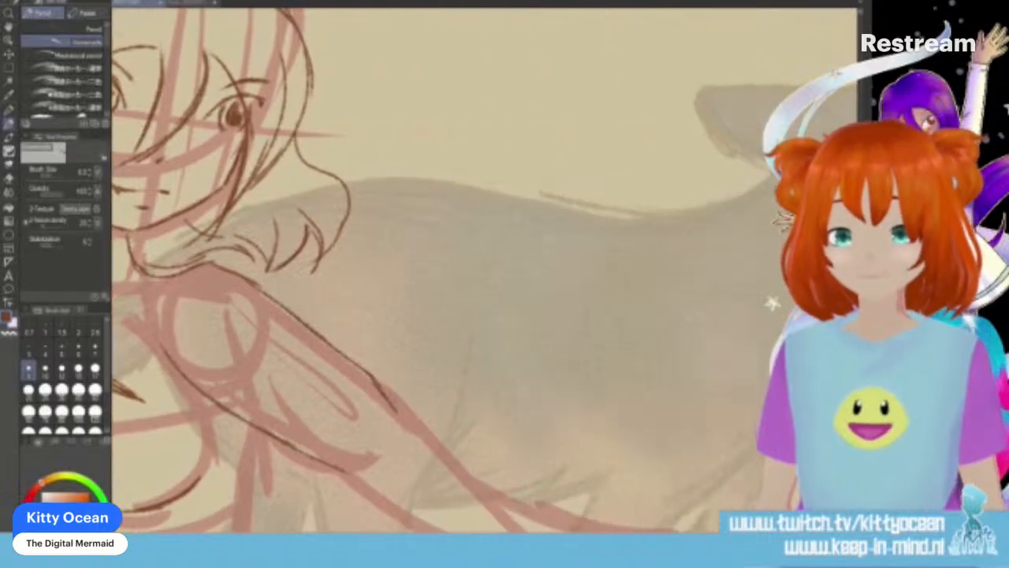
pyautogui.moveTo(423, 426); pyautogui.dragTo(507, 504)
pyautogui.moveTo(342, 473); pyautogui.dragTo(421, 531)
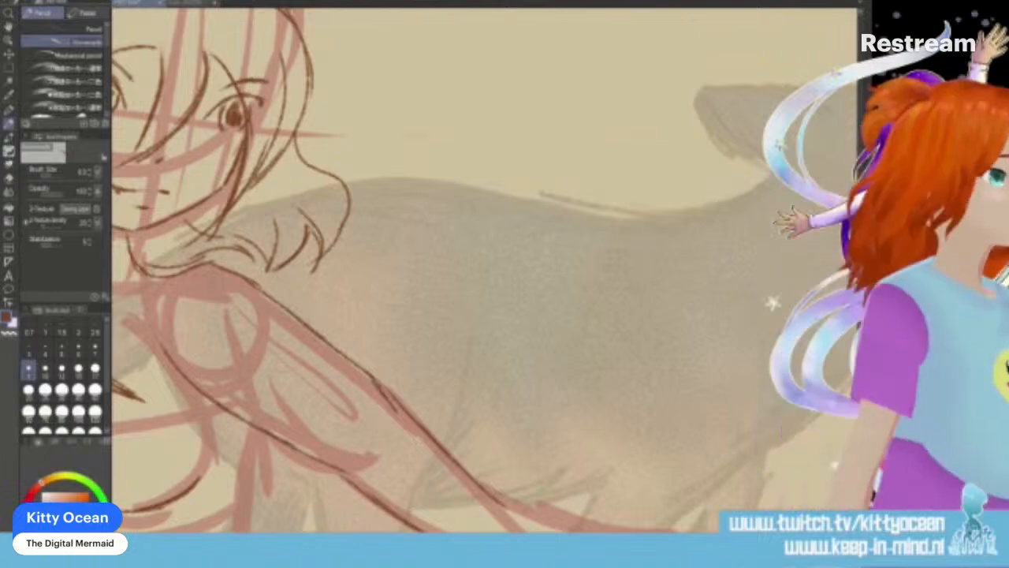
pyautogui.scroll(-6, 458, 269)
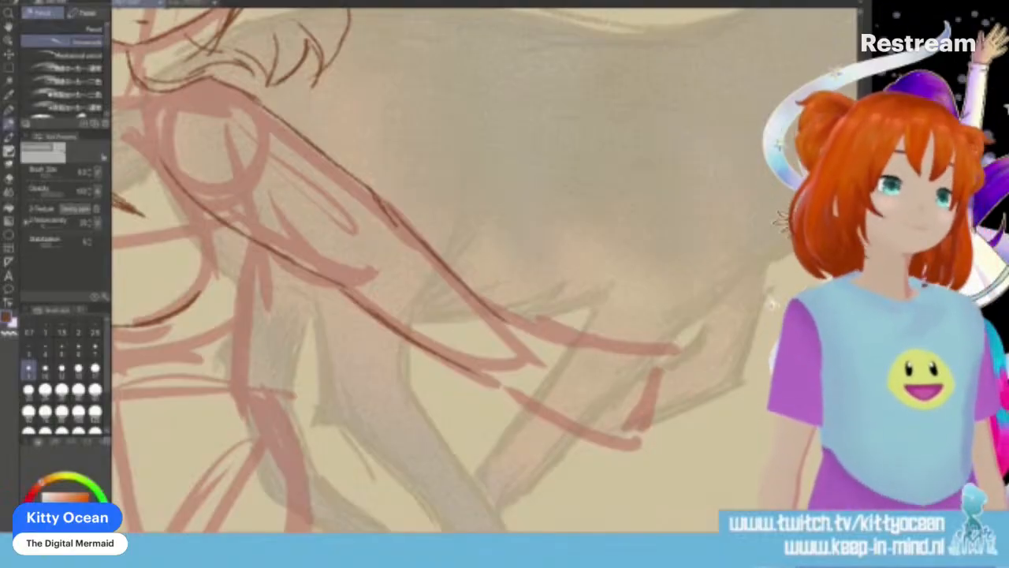
pyautogui.moveTo(472, 370); pyautogui.dragTo(492, 384)
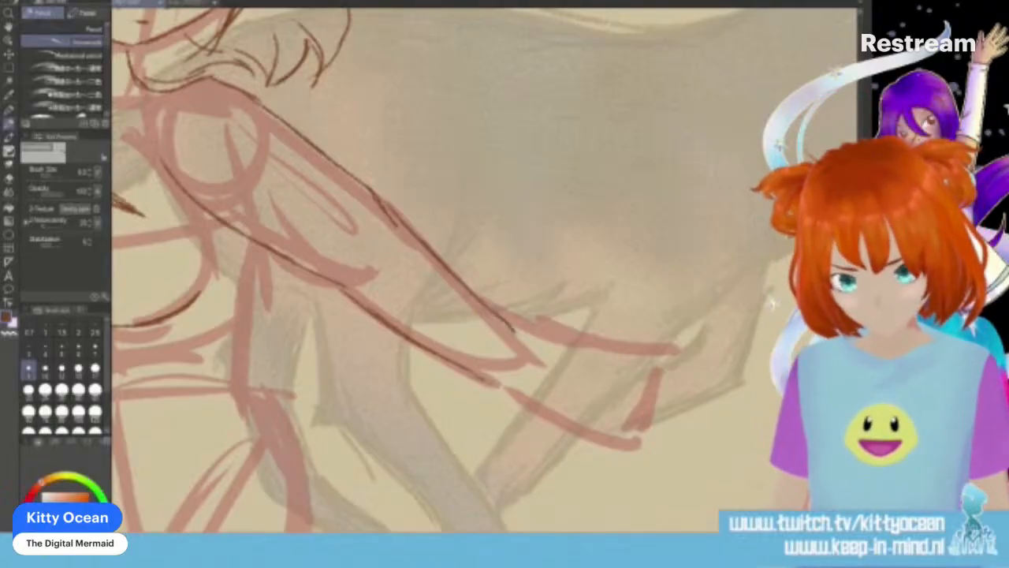
pyautogui.moveTo(487, 304); pyautogui.dragTo(514, 331)
# Step: Try sketching the thumb and fingers of the extended hand beyond the wrist
pyautogui.moveTo(495, 392); pyautogui.dragTo(508, 433)
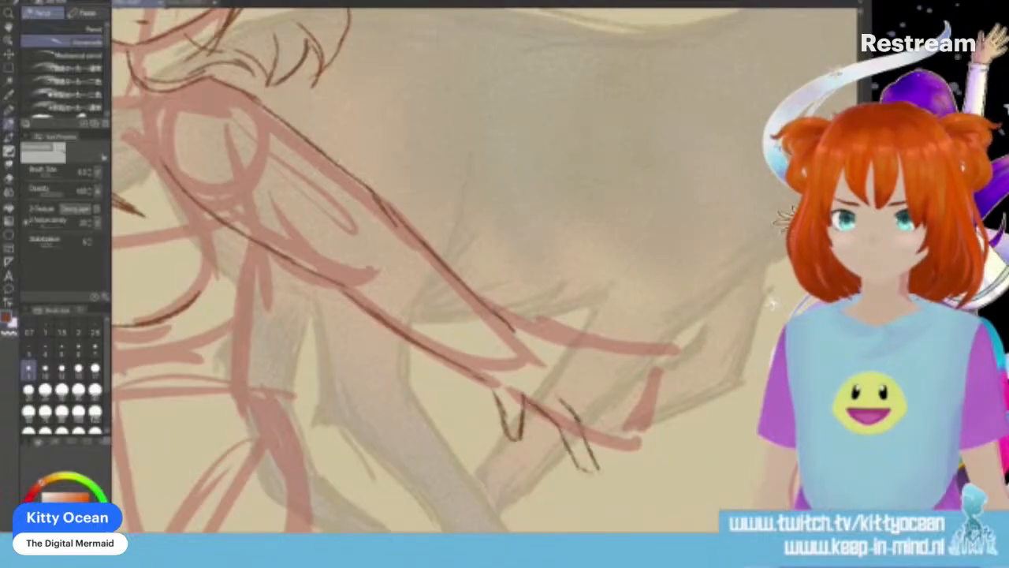
pyautogui.moveTo(587, 394); pyautogui.dragTo(631, 441)
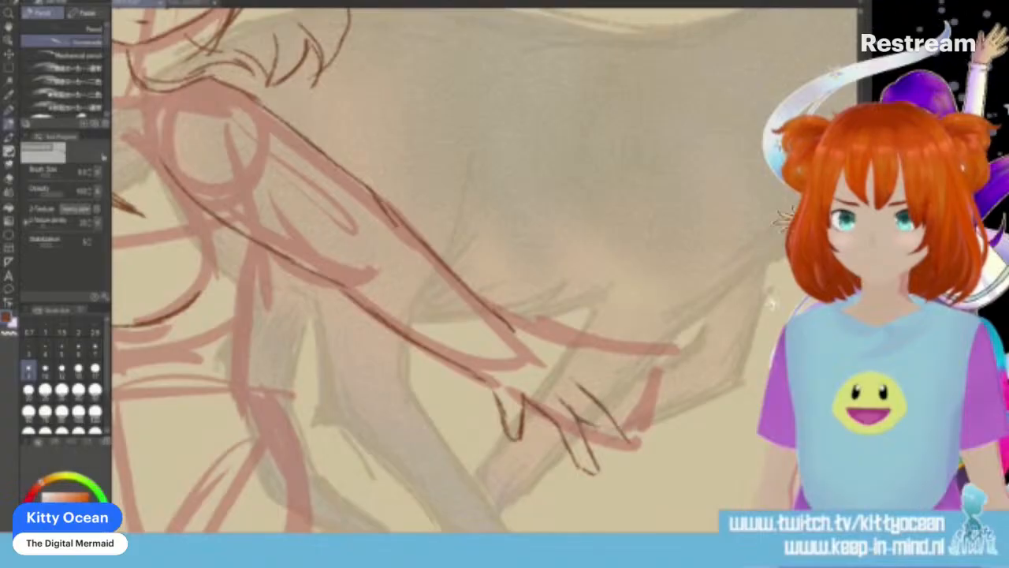
pyautogui.moveTo(564, 352); pyautogui.dragTo(613, 387)
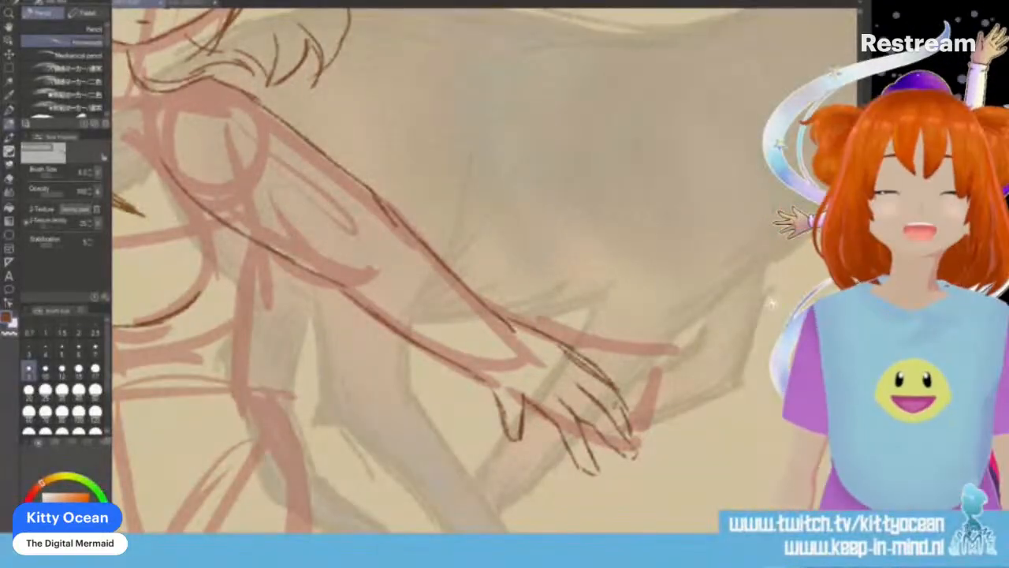
# Step: Undo the finger and thumb strokes of the extended hand back to the first short line at the wrist
pyautogui.hotkey('ctrl', 'z')
pyautogui.hotkey('ctrl', 'z')
pyautogui.hotkey('ctrl', 'z')
pyautogui.hotkey('ctrl', 'z')
pyautogui.hotkey('ctrl', 'z')
pyautogui.hotkey('ctrl', 'z')
pyautogui.hotkey('ctrl', 'z')
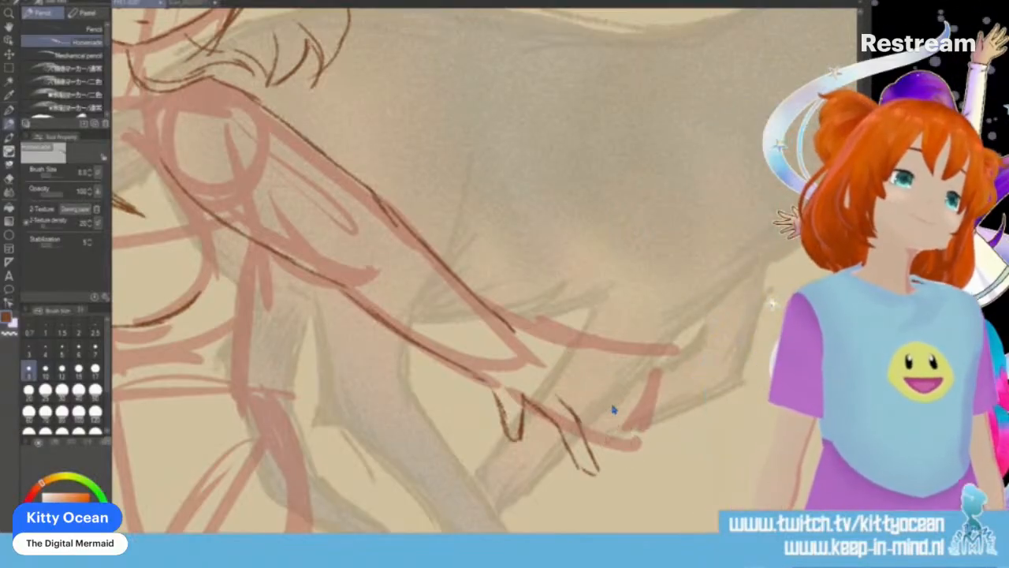
pyautogui.hotkey('ctrl', 'z')
pyautogui.hotkey('ctrl', 'z')
pyautogui.hotkey('ctrl', 'z')
pyautogui.hotkey('ctrl', 'z')
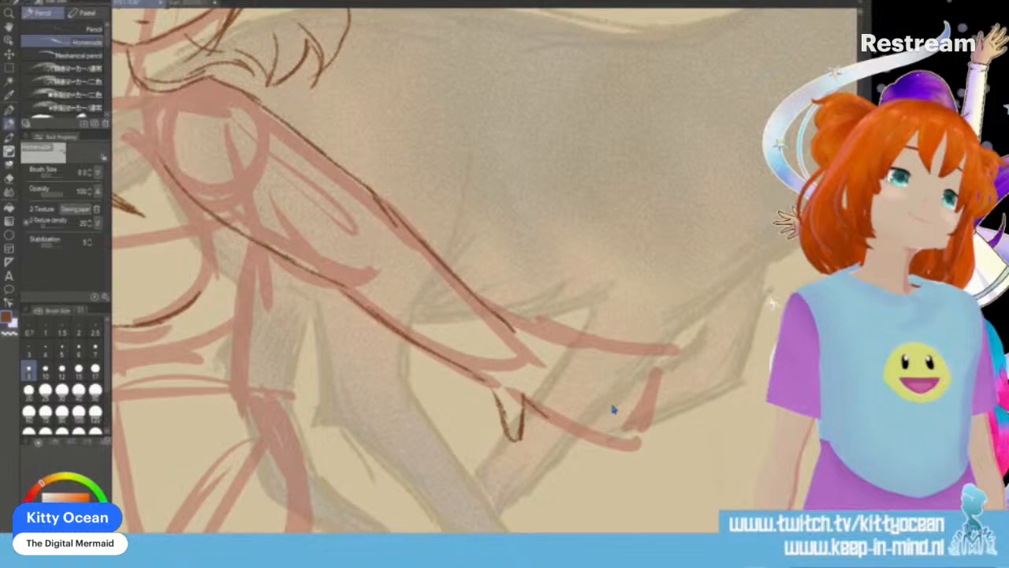
pyautogui.hotkey('ctrl', 'z')
pyautogui.hotkey('ctrl', 'z')
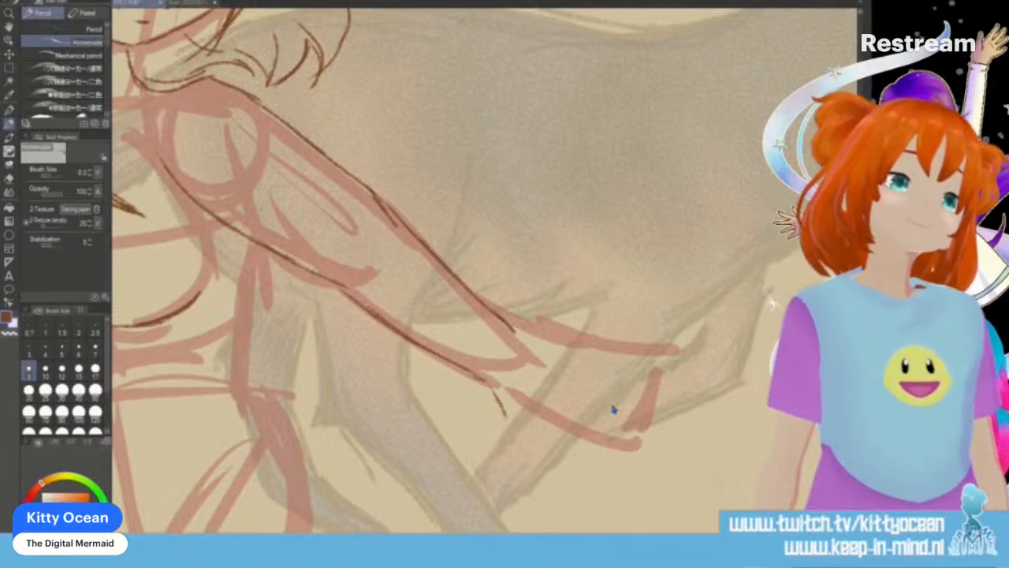
# Step: Sketch the hand of the extended arm as a loose fist with curled fingers and knuckle outline beyond the wrist
pyautogui.moveTo(489, 390)
pyautogui.mouseDown()
pyautogui.moveTo(515, 430)
pyautogui.moveTo(548, 424)
pyautogui.mouseUp()
pyautogui.moveTo(526, 336)
pyautogui.mouseDown()
pyautogui.moveTo(566, 349)
pyautogui.moveTo(599, 443)
pyautogui.mouseUp()
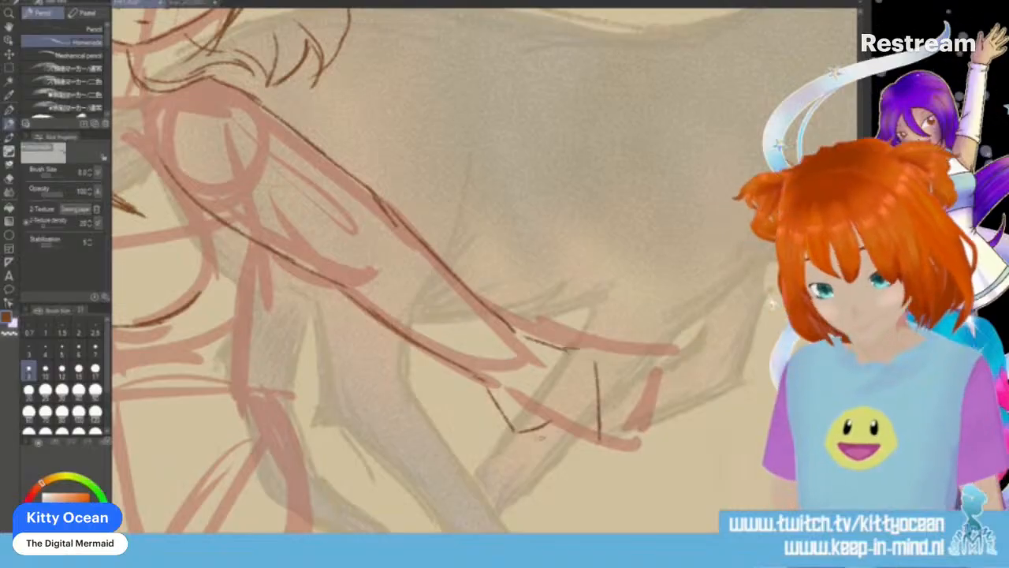
pyautogui.moveTo(537, 436); pyautogui.dragTo(540, 447)
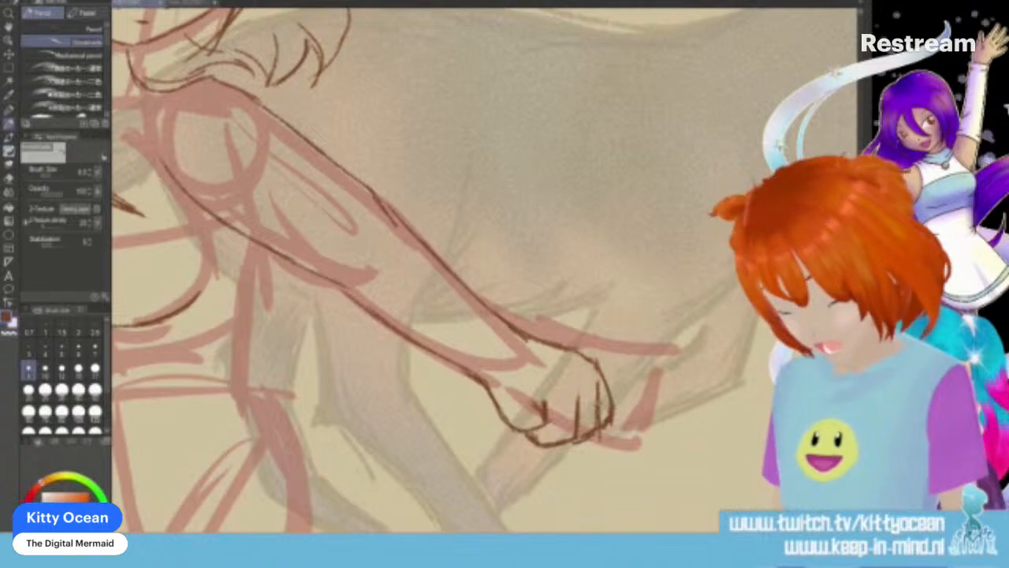
# Step: Sketch the cropped top's side edges, wavy bottom hem and the neckline curve running down toward the dagger tip
pyautogui.hscroll(-5, 486, 269)
pyautogui.hscroll(1, 485, 270)
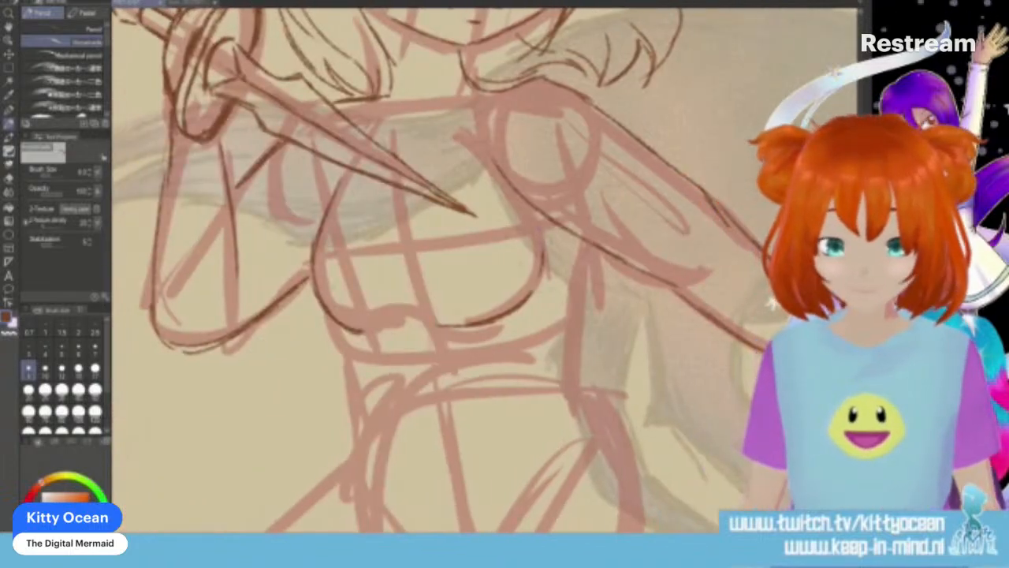
pyautogui.moveTo(585, 254); pyautogui.dragTo(588, 337)
pyautogui.moveTo(336, 320)
pyautogui.mouseDown()
pyautogui.moveTo(340, 381)
pyautogui.moveTo(418, 386)
pyautogui.moveTo(580, 364)
pyautogui.moveTo(586, 334)
pyautogui.mouseUp()
pyautogui.moveTo(531, 362)
pyautogui.mouseDown()
pyautogui.moveTo(435, 387)
pyautogui.moveTo(343, 377)
pyautogui.moveTo(337, 367)
pyautogui.mouseUp()
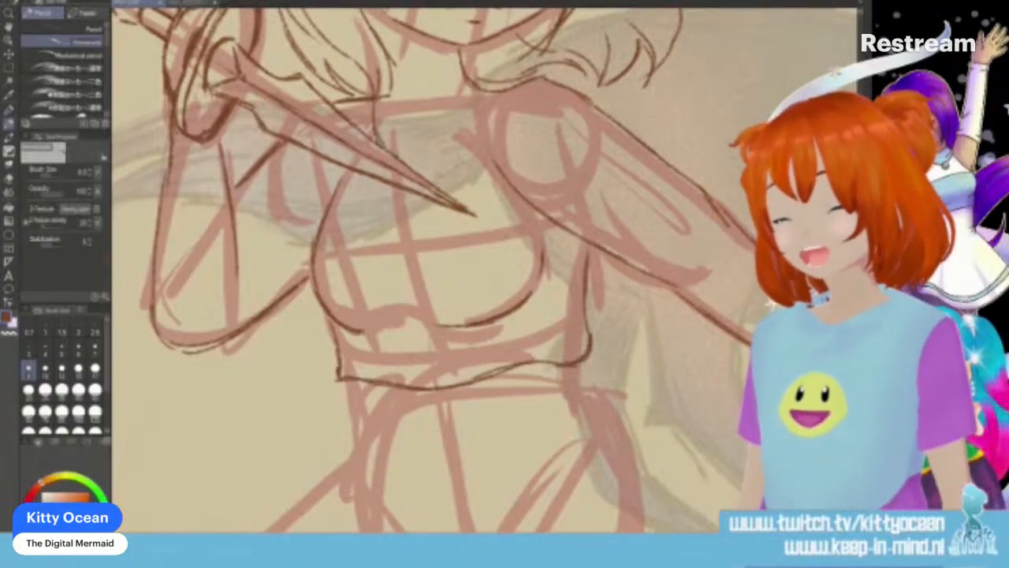
pyautogui.moveTo(465, 144); pyautogui.dragTo(478, 90)
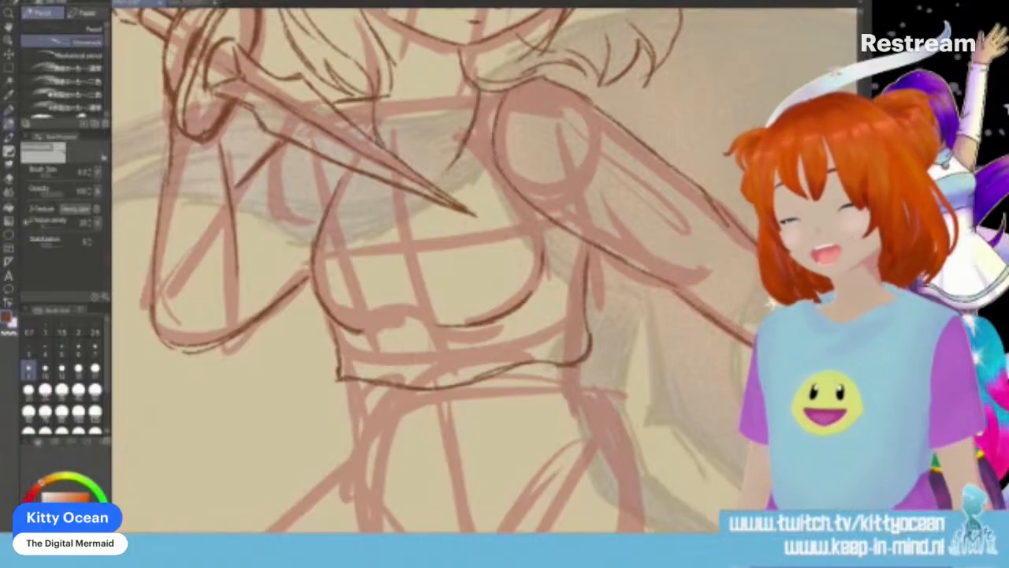
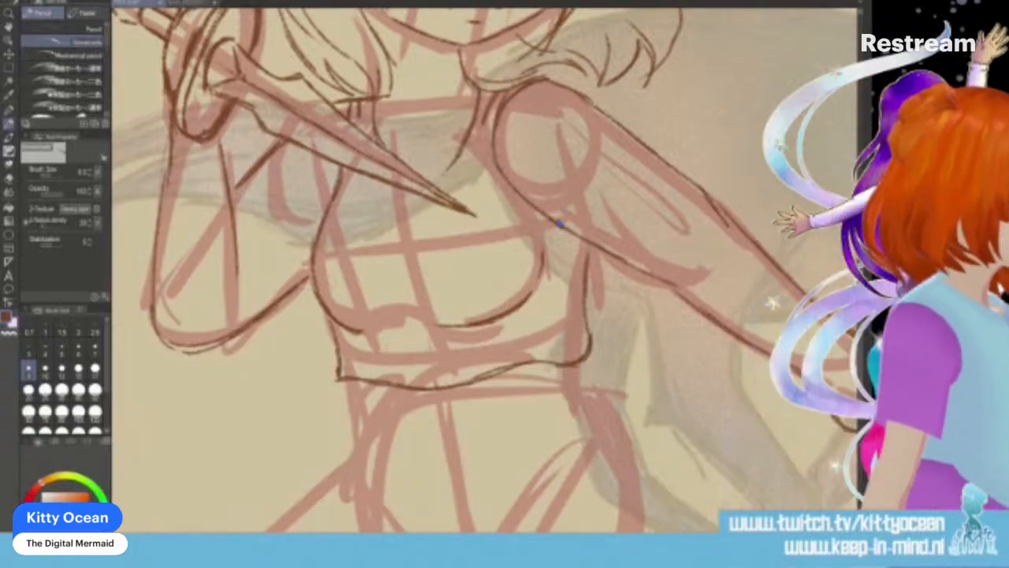
# Step: Draw three curved band lines around the upper part of the extended arm
pyautogui.moveTo(629, 135); pyautogui.dragTo(555, 222)
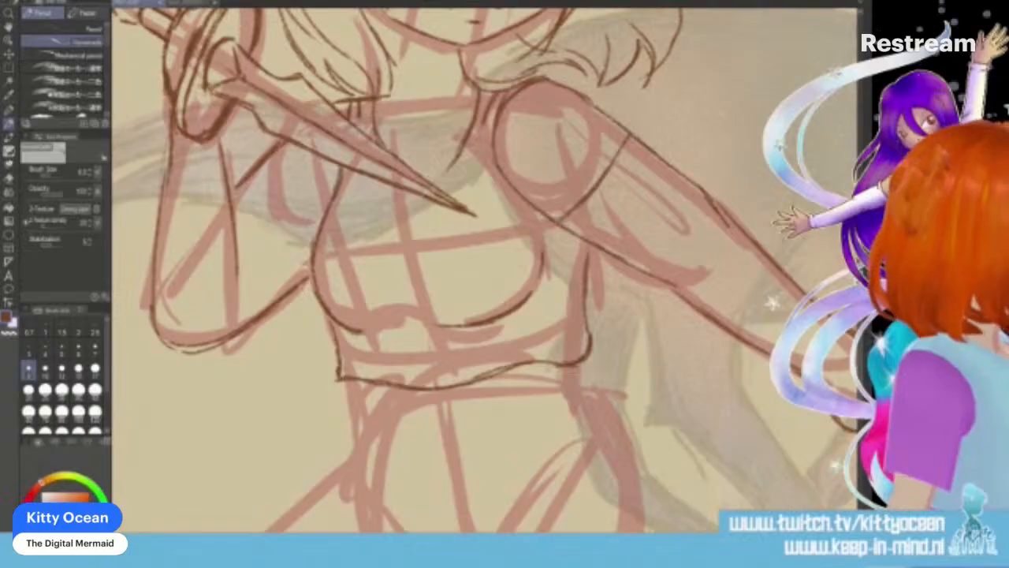
pyautogui.moveTo(639, 148)
pyautogui.mouseDown()
pyautogui.moveTo(594, 218)
pyautogui.moveTo(601, 199)
pyautogui.mouseUp()
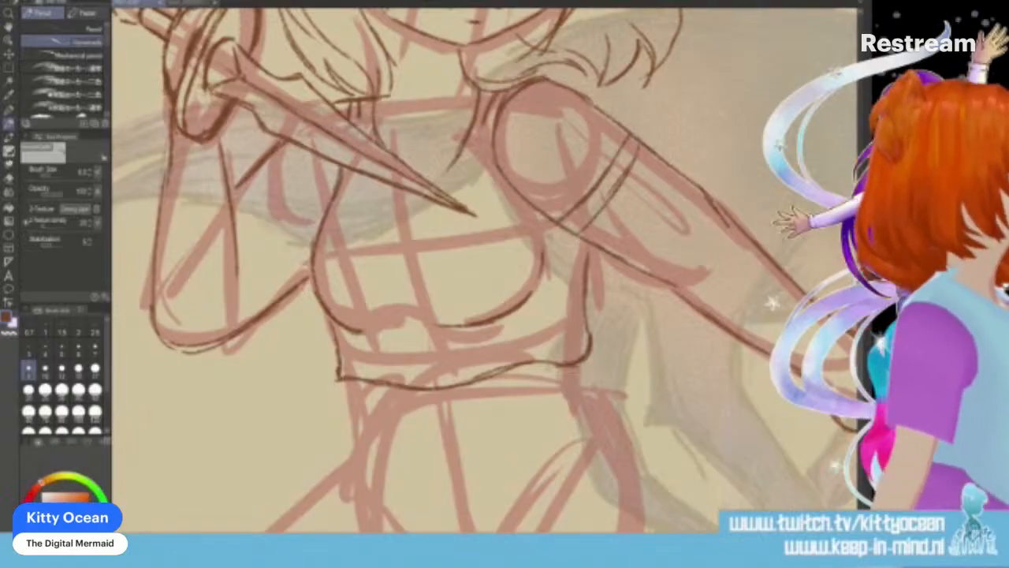
pyautogui.moveTo(651, 165)
pyautogui.mouseDown()
pyautogui.moveTo(627, 211)
pyautogui.moveTo(590, 247)
pyautogui.moveTo(556, 235)
pyautogui.mouseUp()
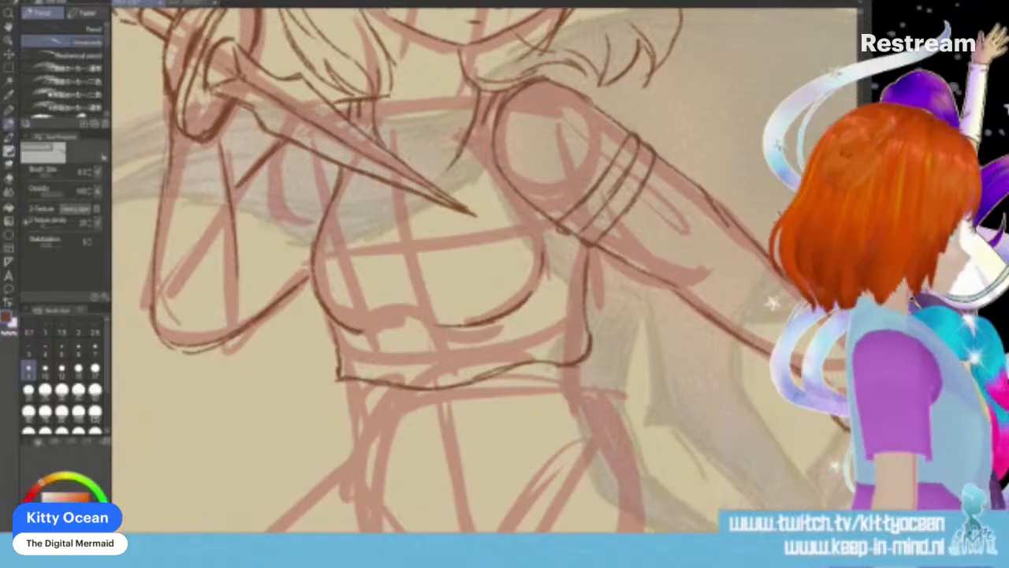
# Step: Sketch a small knotted bow at the neckline below the dagger tip and dashed stitching along the cropped top's hem
pyautogui.scroll(5, 771, 302)
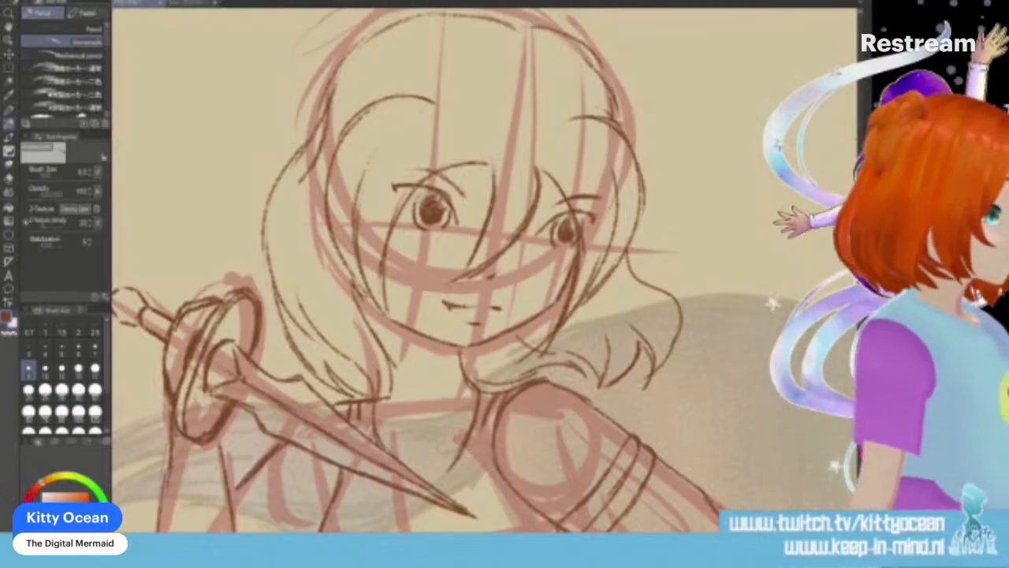
pyautogui.scroll(-4, 771, 302)
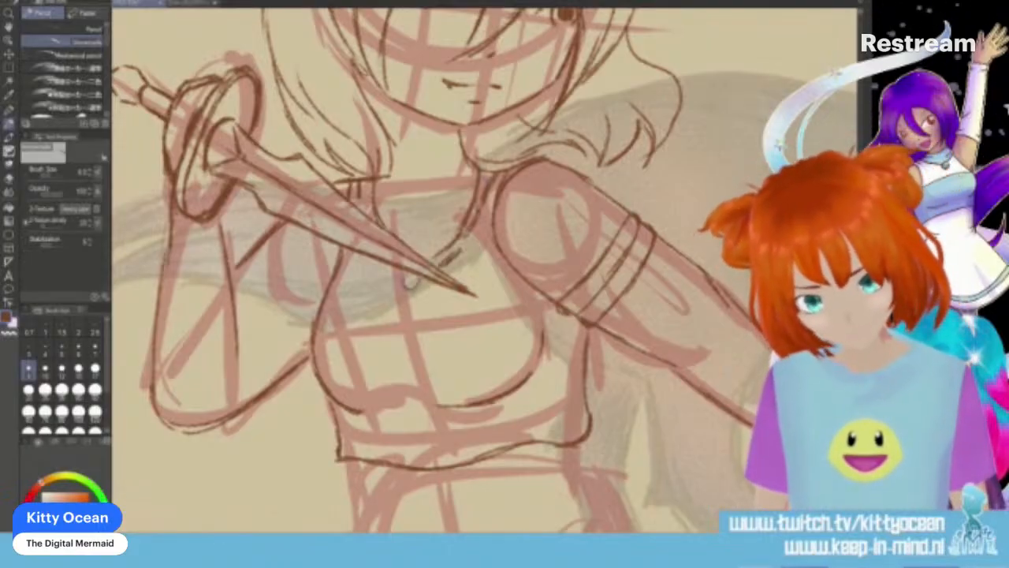
pyautogui.moveTo(407, 295)
pyautogui.mouseDown()
pyautogui.moveTo(431, 337)
pyautogui.moveTo(446, 339)
pyautogui.mouseUp()
pyautogui.moveTo(453, 291)
pyautogui.mouseDown()
pyautogui.moveTo(438, 320)
pyautogui.moveTo(446, 335)
pyautogui.mouseUp()
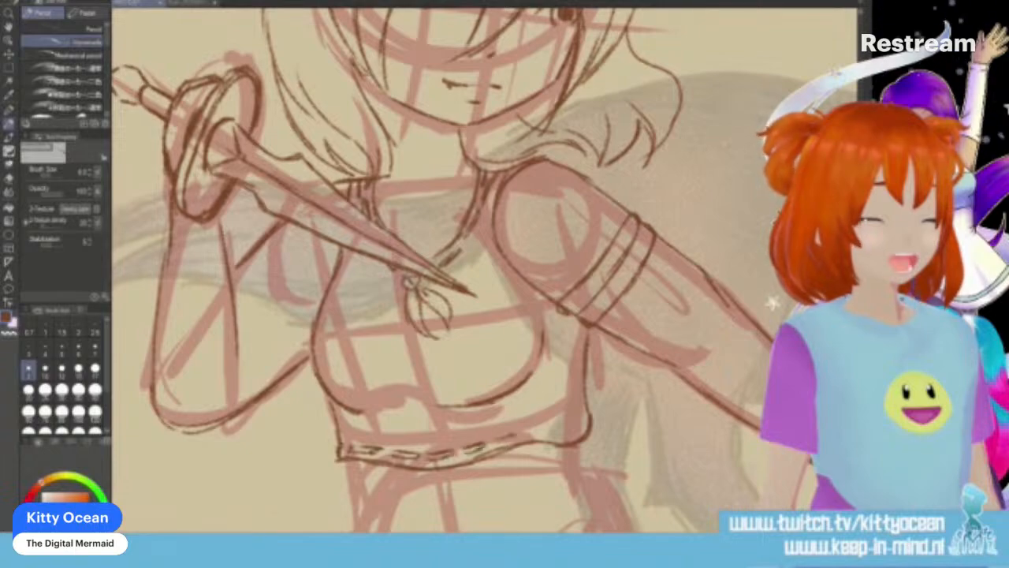
pyautogui.moveTo(539, 433); pyautogui.dragTo(563, 430)
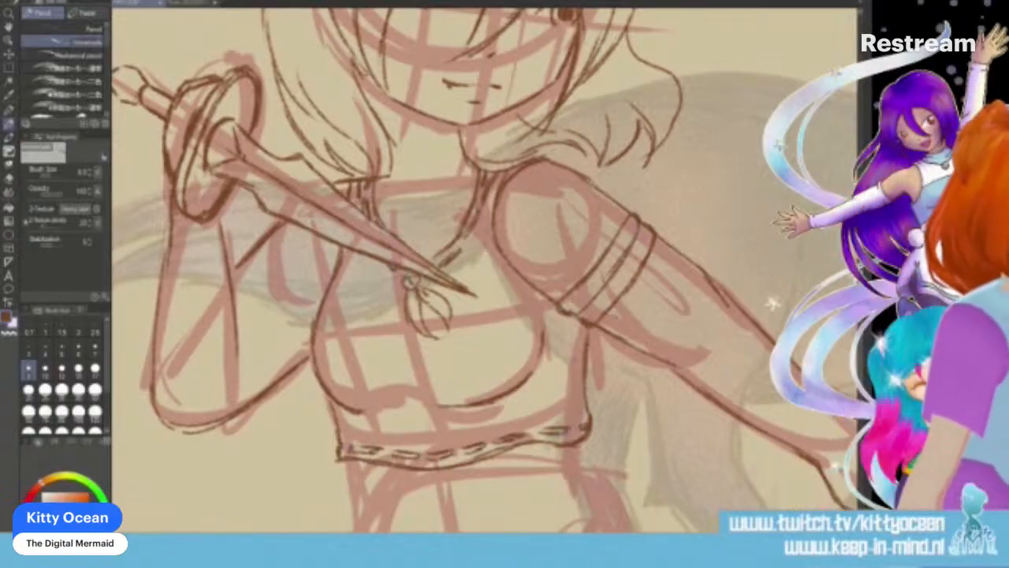
# Step: Sketch the waist contours and a curved belt with a rectangular buckle around the hips
pyautogui.scroll(-5, 441, 268)
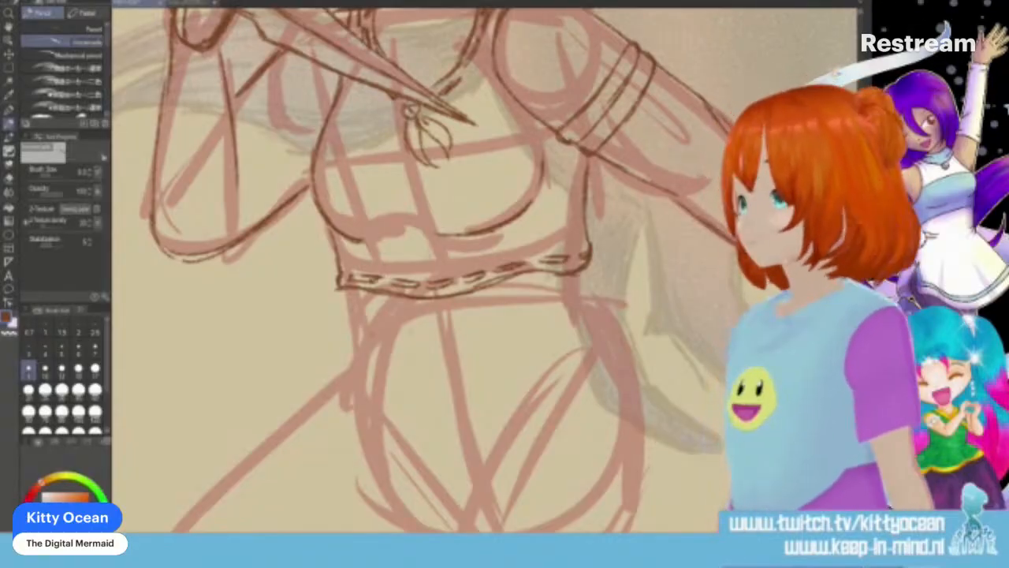
pyautogui.moveTo(361, 342)
pyautogui.mouseDown()
pyautogui.moveTo(535, 354)
pyautogui.moveTo(601, 320)
pyautogui.mouseUp()
pyautogui.moveTo(555, 346)
pyautogui.mouseDown()
pyautogui.moveTo(379, 361)
pyautogui.moveTo(399, 390)
pyautogui.moveTo(489, 398)
pyautogui.moveTo(615, 347)
pyautogui.mouseUp()
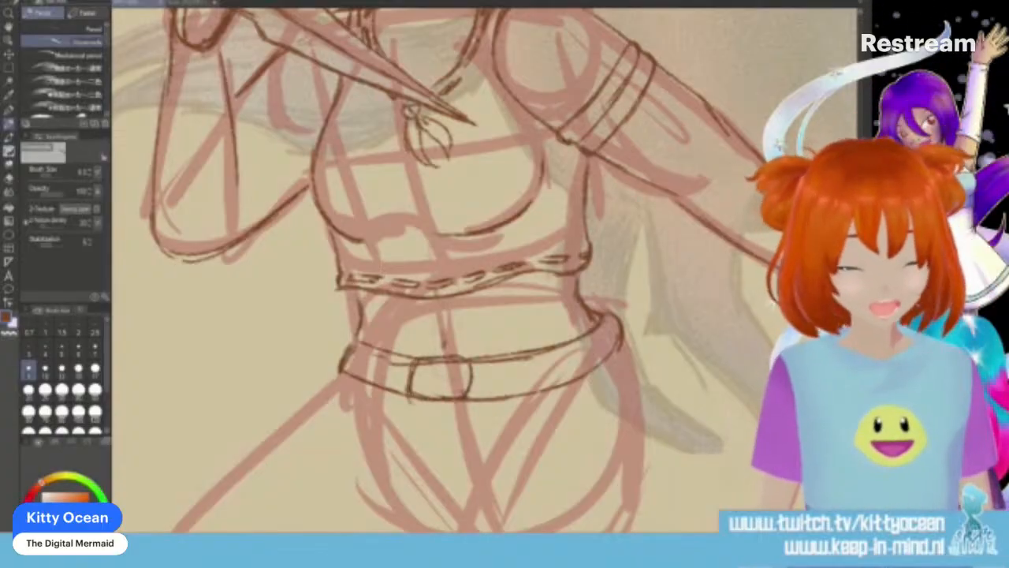
# Step: Sketch the hip, the outer edges of both thighs and the crotch crease below the belt, down to the canvas edge
pyautogui.scroll(-5, 442, 269)
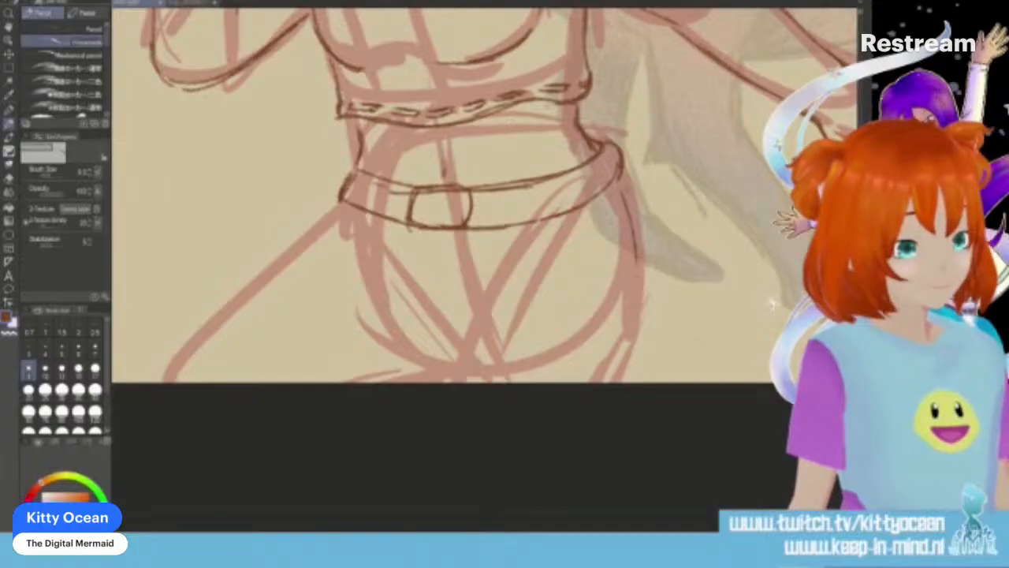
pyautogui.moveTo(496, 276); pyautogui.dragTo(458, 364)
pyautogui.moveTo(514, 282)
pyautogui.mouseDown()
pyautogui.moveTo(472, 319)
pyautogui.moveTo(446, 382)
pyautogui.mouseUp()
pyautogui.moveTo(634, 336); pyautogui.dragTo(608, 382)
pyautogui.moveTo(342, 205); pyautogui.dragTo(169, 378)
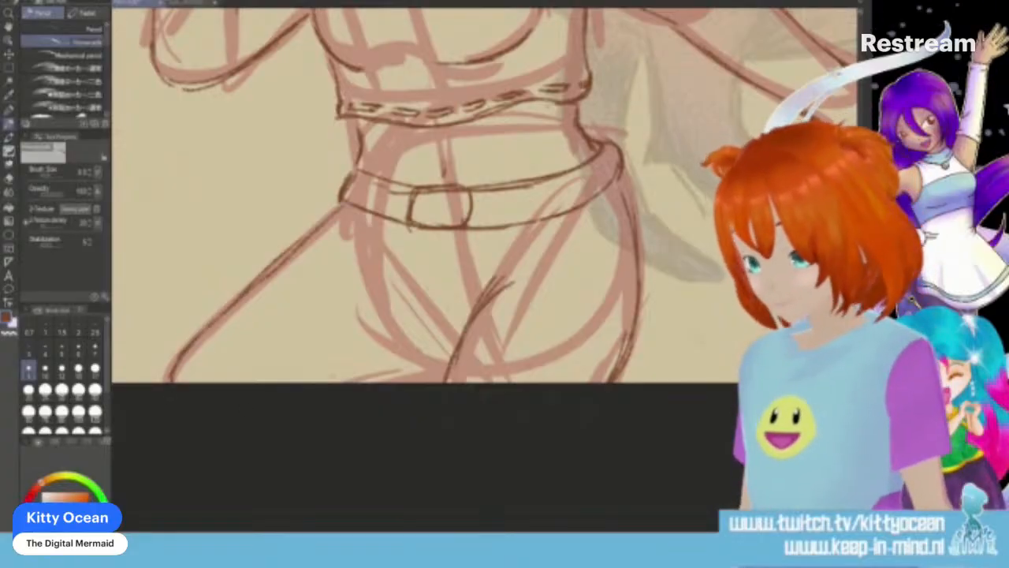
pyautogui.moveTo(415, 285)
pyautogui.mouseDown()
pyautogui.moveTo(455, 342)
pyautogui.moveTo(426, 385)
pyautogui.mouseUp()
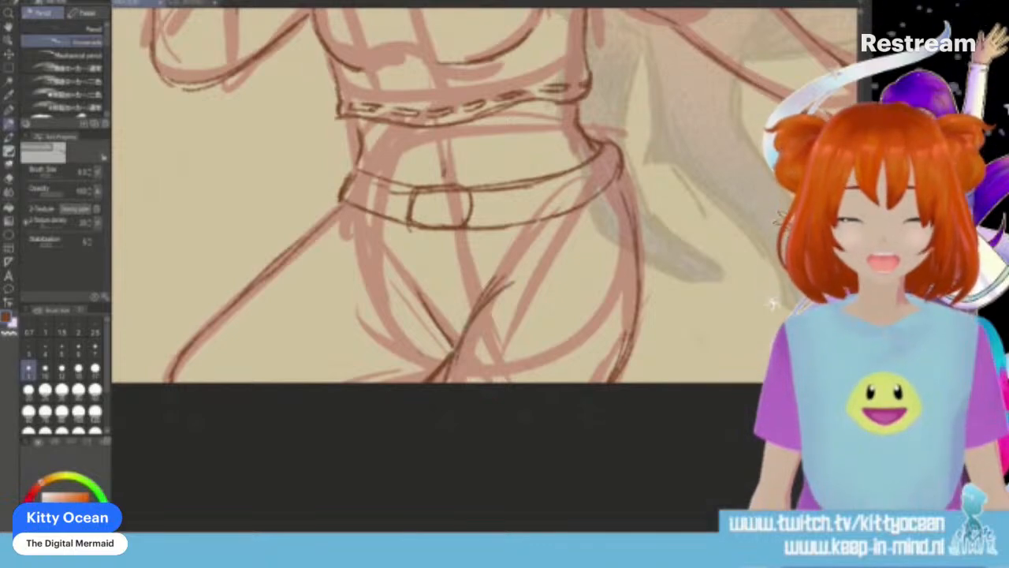
pyautogui.hotkey('ctrl', 'z')
pyautogui.hotkey('ctrl', 'z')
# Step: Sketch the inner line of the outstretched thigh and the short crease strokes meeting it at the crotch
pyautogui.moveTo(455, 317)
pyautogui.mouseDown()
pyautogui.moveTo(420, 364)
pyautogui.moveTo(391, 380)
pyautogui.mouseUp()
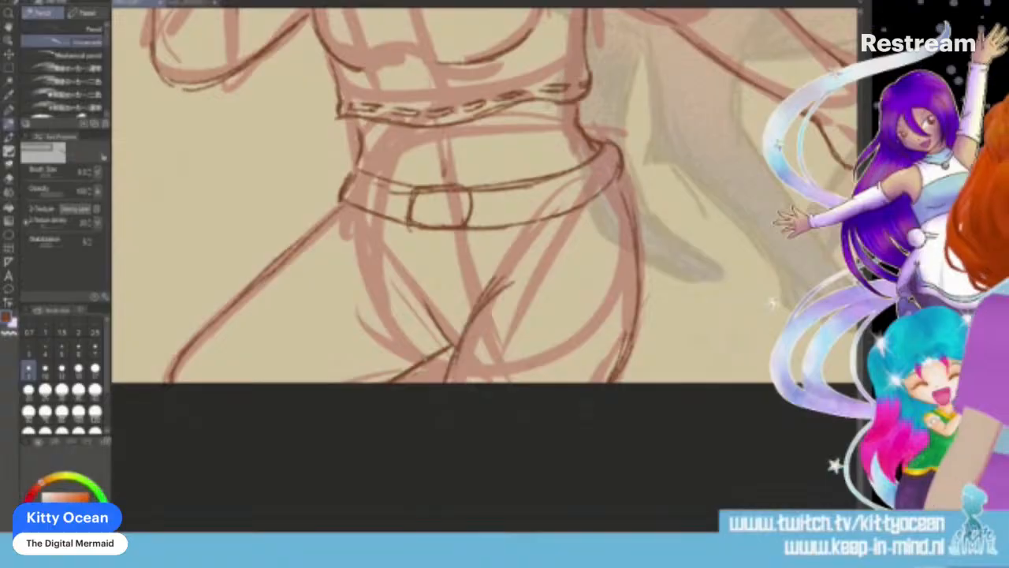
pyautogui.moveTo(415, 269); pyautogui.dragTo(431, 330)
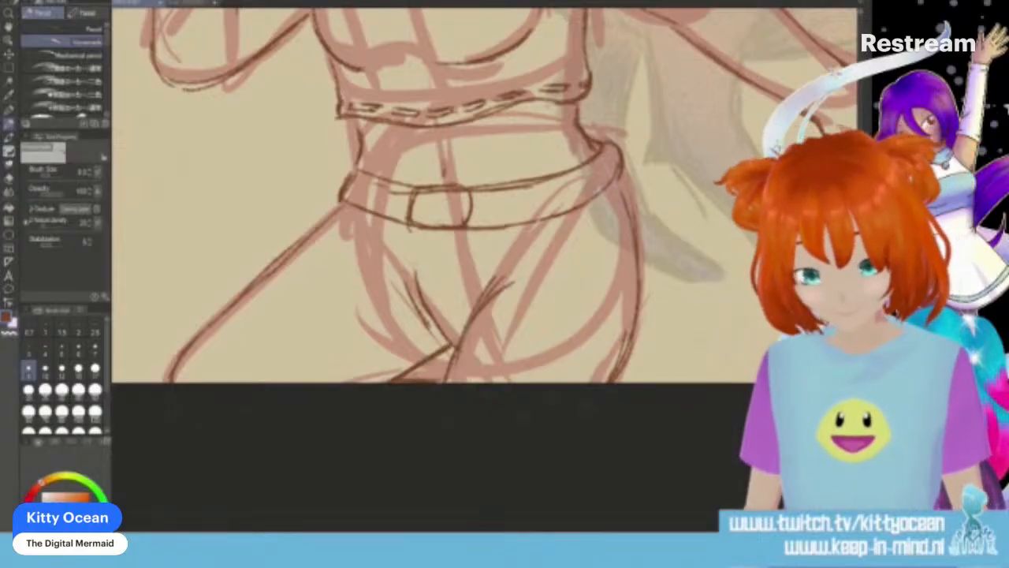
# Step: Hide the red construction sketch and add a short vertical line to the neck below the chin
pyautogui.scroll(-4, 471, 391)
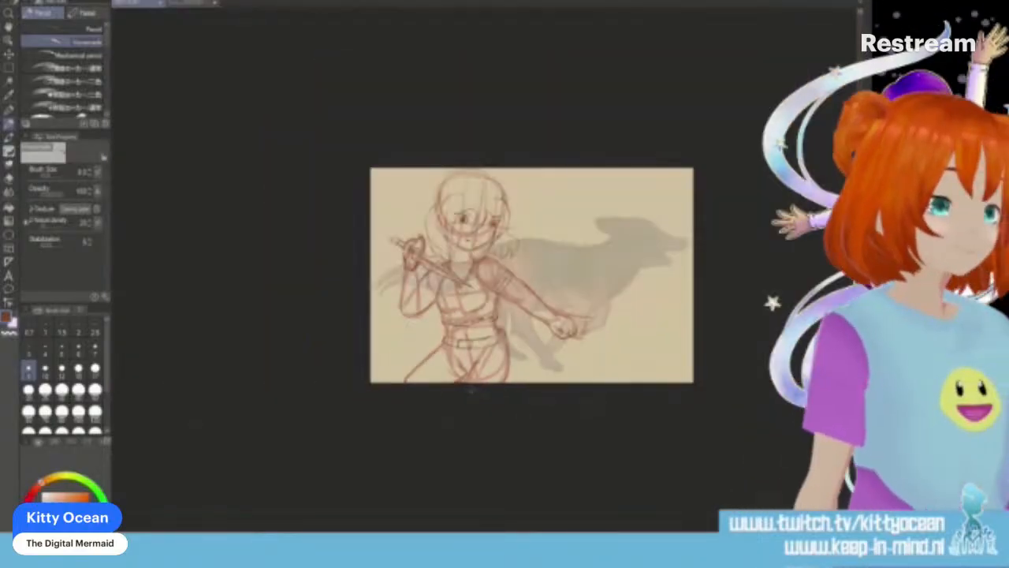
pyautogui.scroll(1, 471, 390)
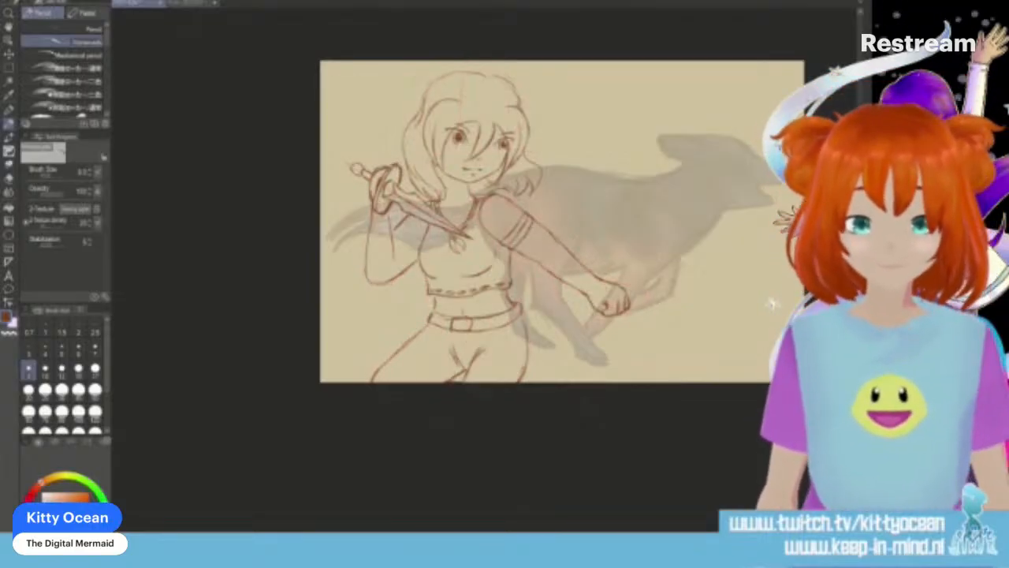
pyautogui.hotkey('ctrl', '+')
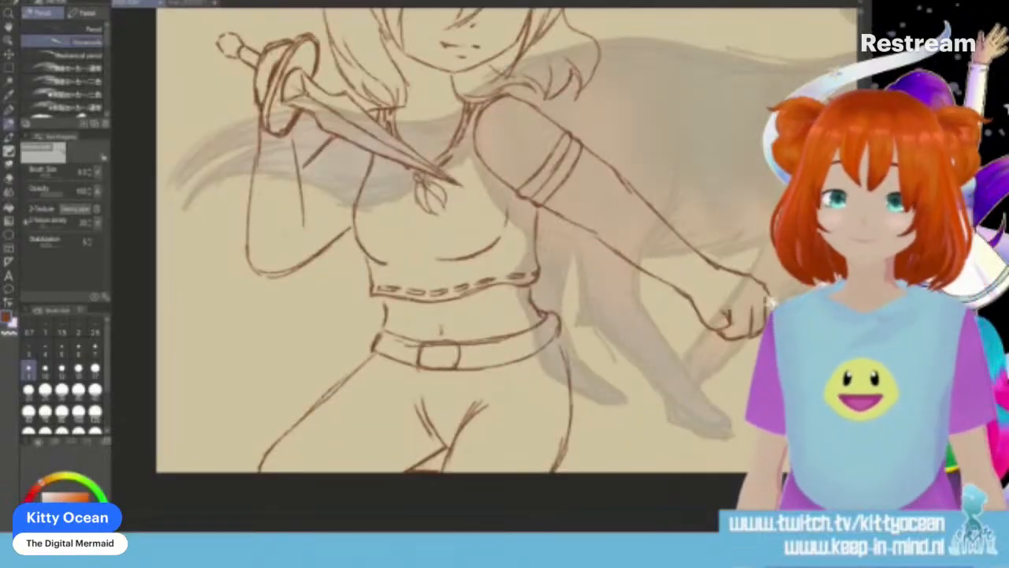
pyautogui.hotkey('ctrl', '+')
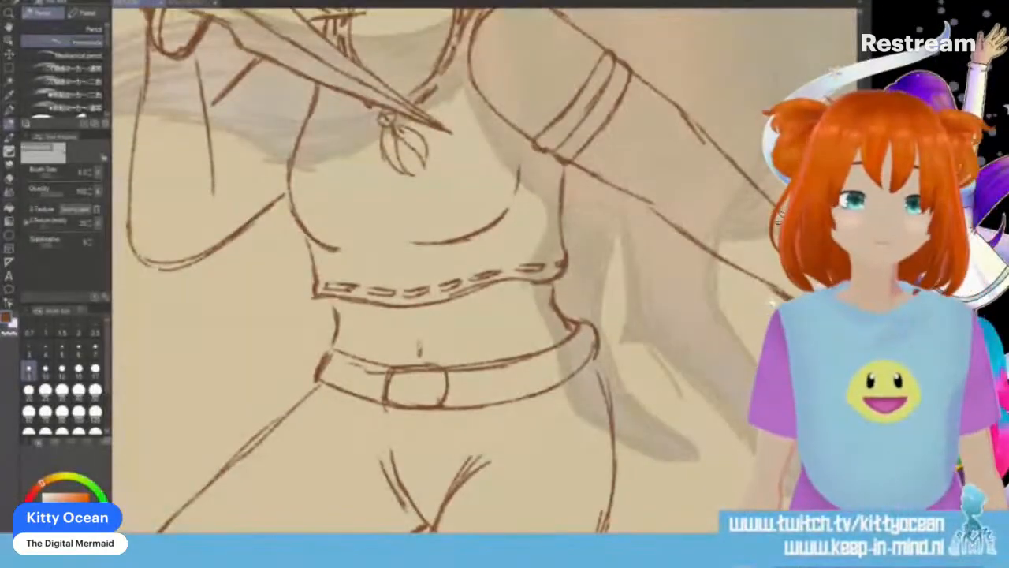
pyautogui.scroll(3, 485, 270)
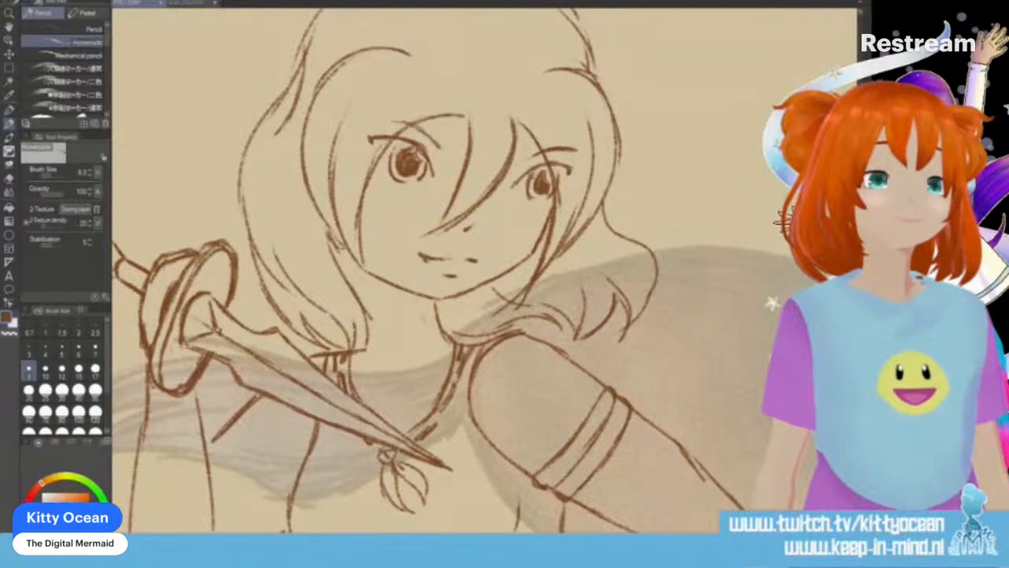
pyautogui.moveTo(423, 327); pyautogui.dragTo(425, 364)
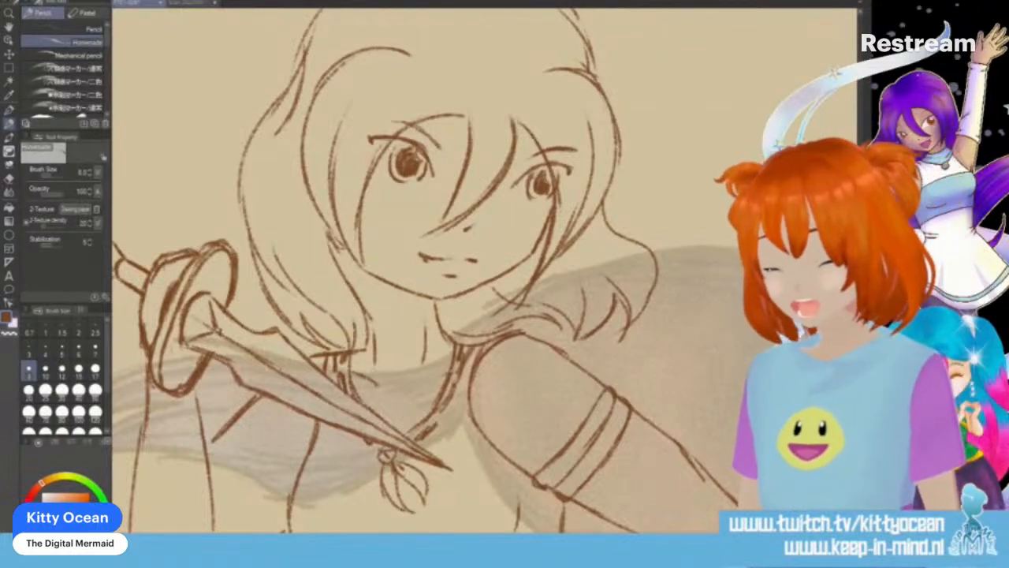
# Step: Lasso-select the character's head and hair in the line sketch and shift it slightly
pyautogui.scroll(-5, 457, 375)
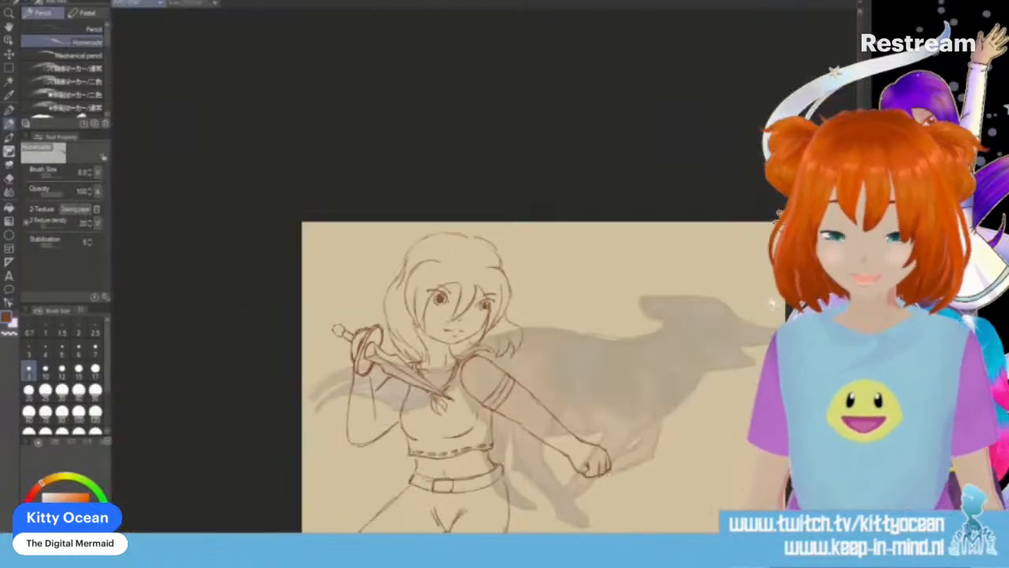
pyautogui.scroll(-3, 452, 329)
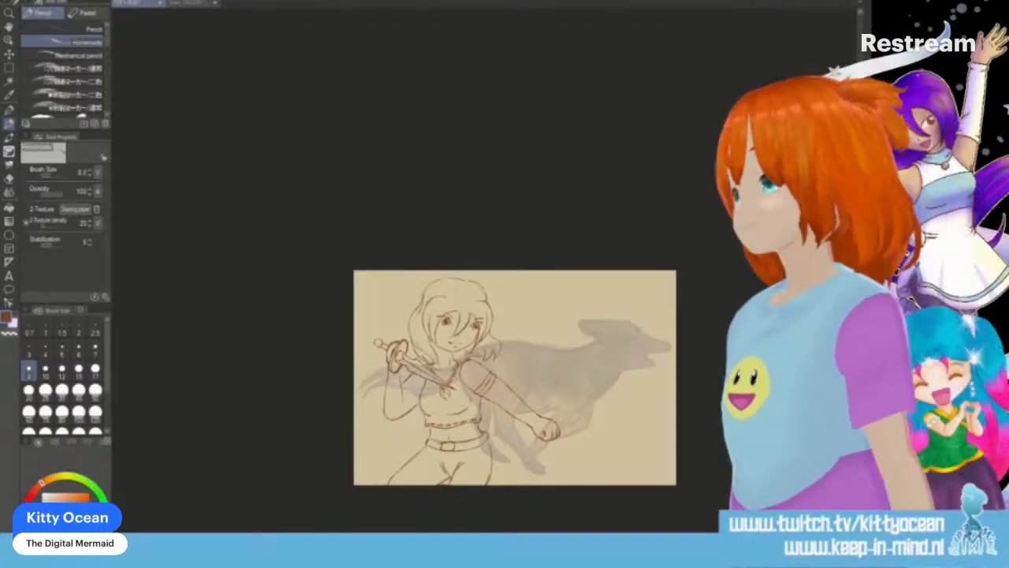
pyautogui.press('m')
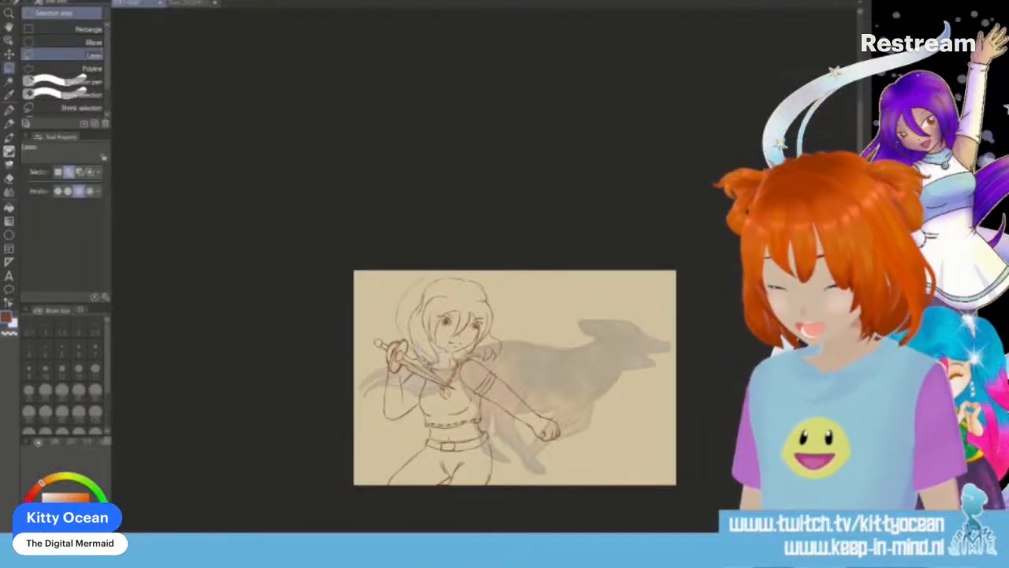
pyautogui.moveTo(501, 361); pyautogui.dragTo(399, 263)
pyautogui.click(10, 55)
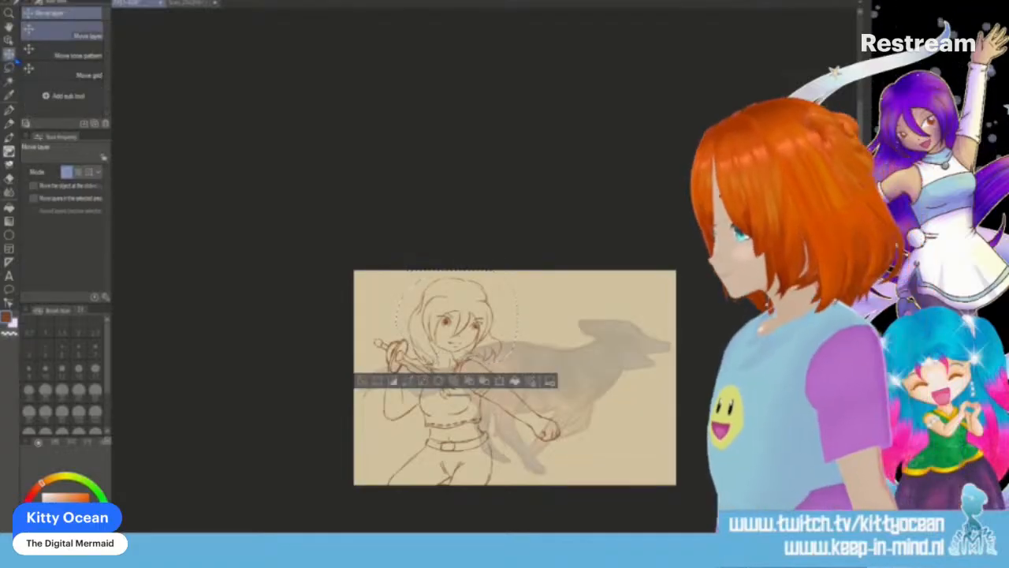
pyautogui.moveTo(446, 324); pyautogui.dragTo(444, 326)
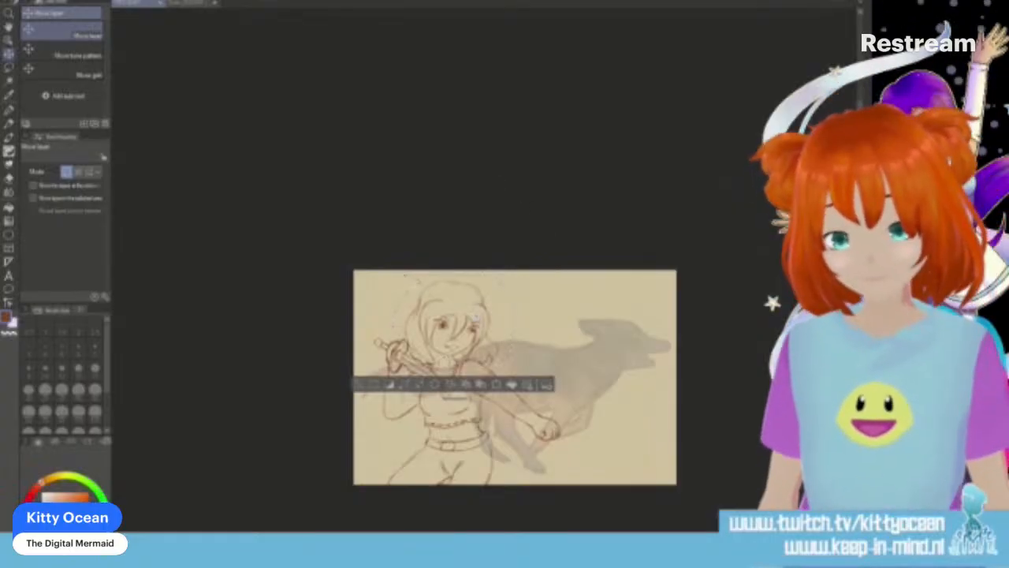
# Step: Scale the selected head down slightly with its proportions kept, and clear the selection
pyautogui.hotkey('ctrl', 't')
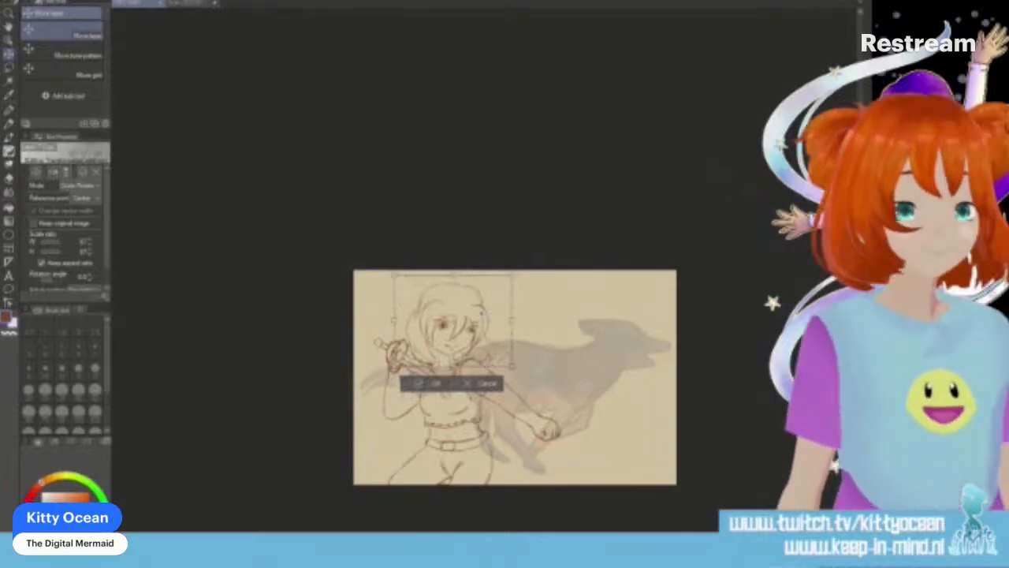
pyautogui.click(436, 384)
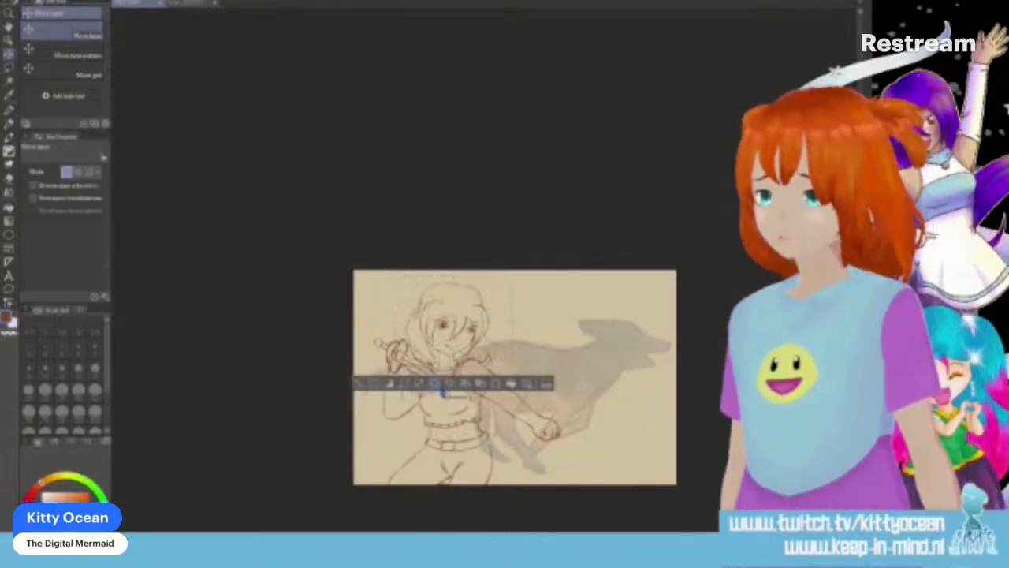
pyautogui.hotkey('ctrl', 'd')
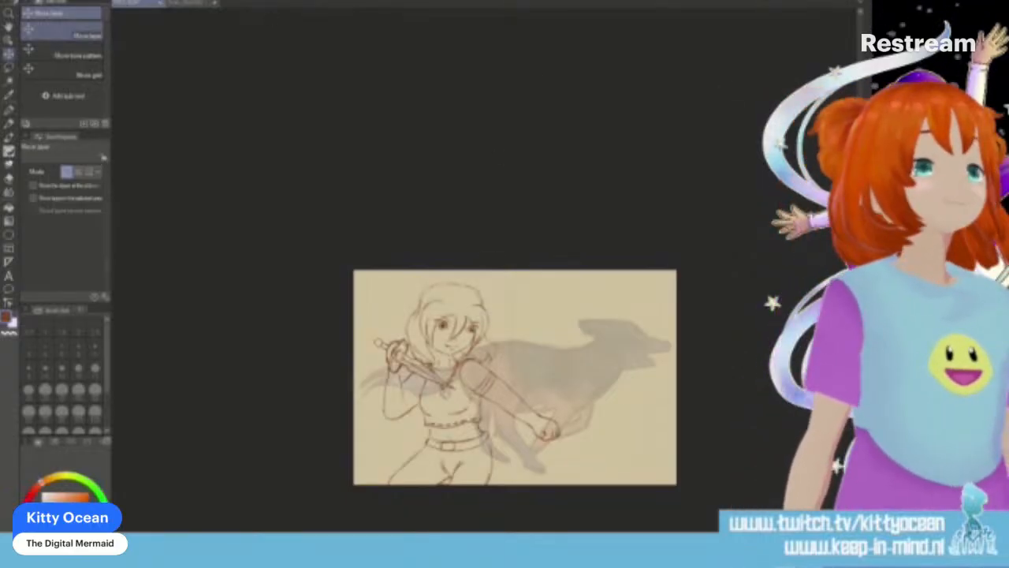
# Step: Scale the whole character line sketch up proportionally so the legs run off the canvas, and nudge it into place
pyautogui.hotkey('ctrl', 't')
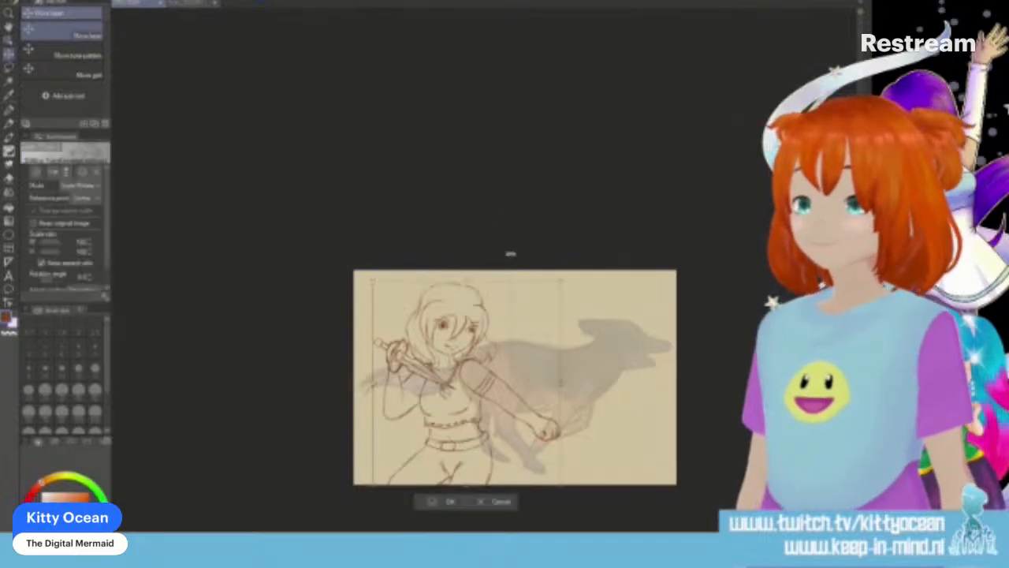
pyautogui.moveTo(566, 284)
pyautogui.mouseDown()
pyautogui.moveTo(580, 264)
pyautogui.moveTo(580, 299)
pyautogui.mouseUp()
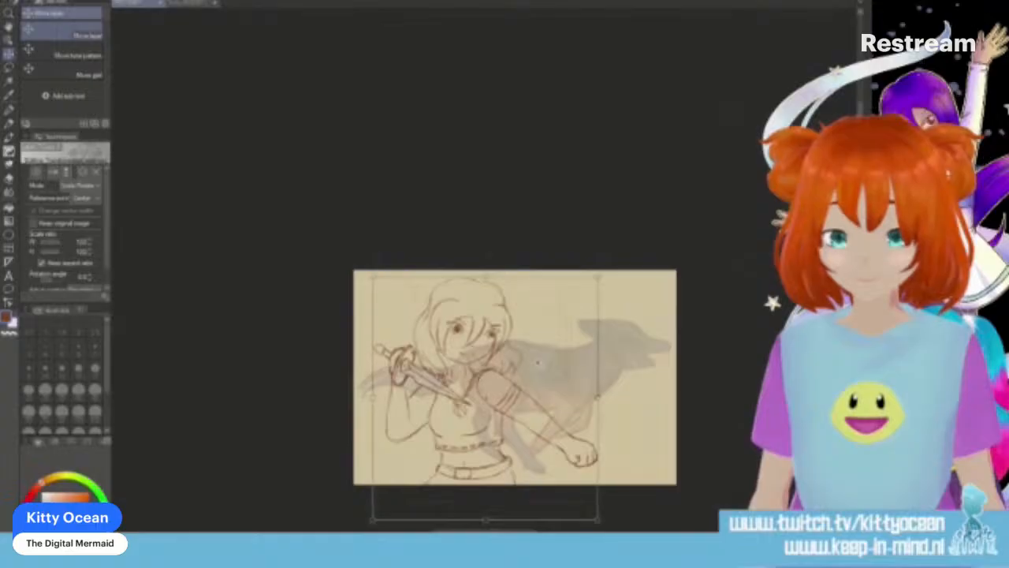
pyautogui.moveTo(536, 361); pyautogui.dragTo(536, 361)
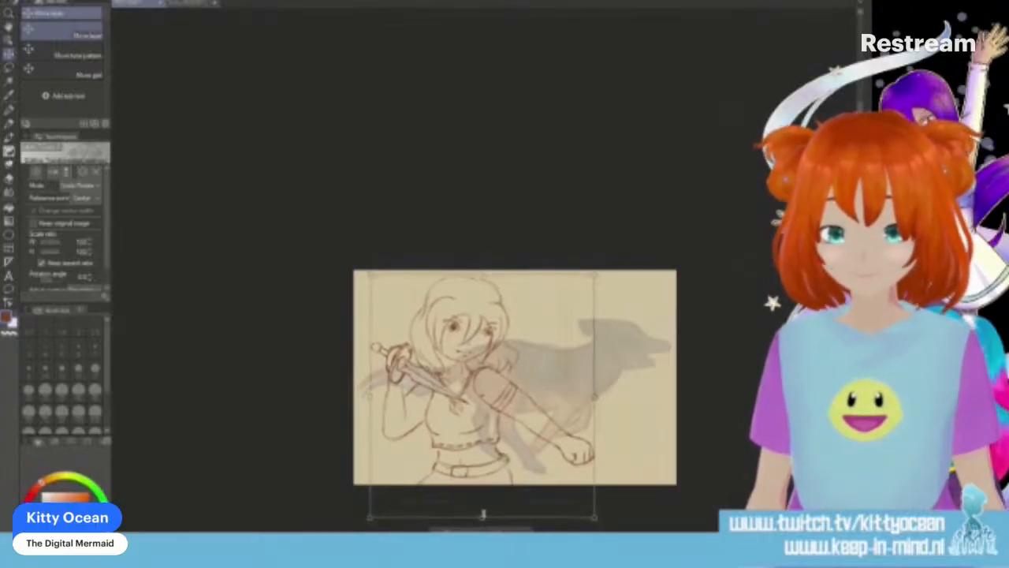
pyautogui.click(489, 528)
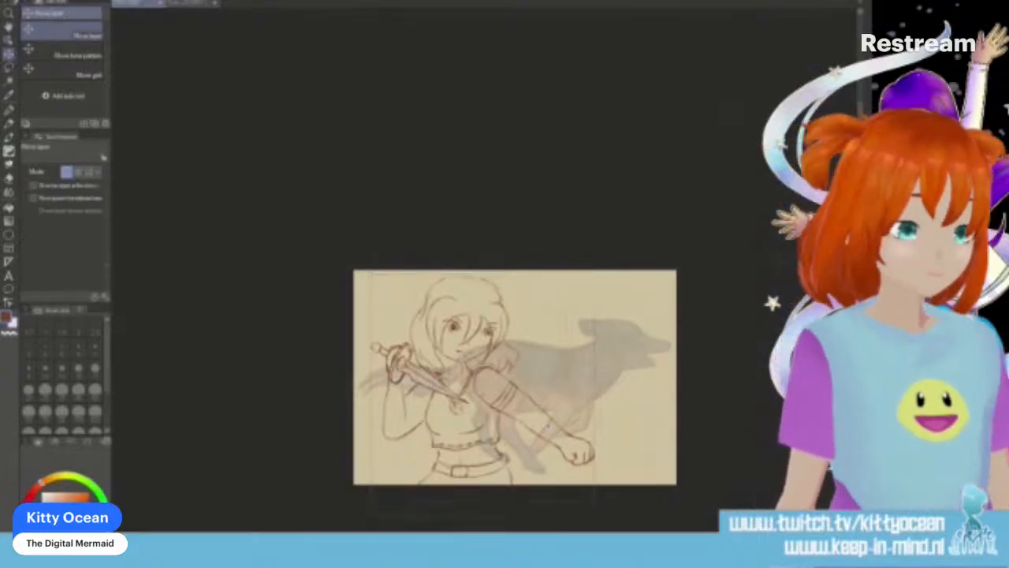
# Step: Sketch extra strand lines in the hair curling over the shoulder of the outstretched arm with the pencil
pyautogui.scroll(2, 549, 423)
pyautogui.scroll(1, 549, 423)
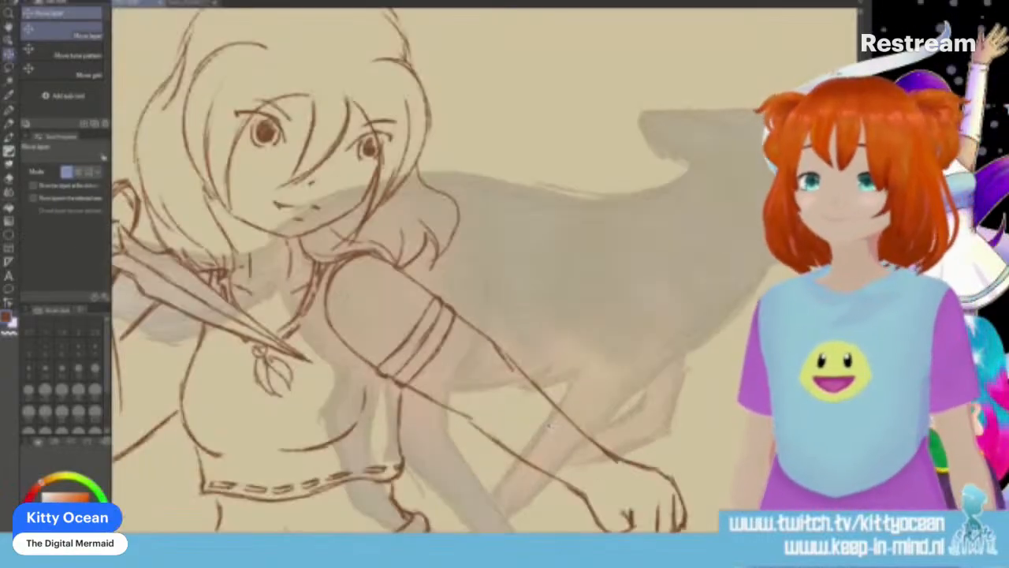
pyautogui.press('p')
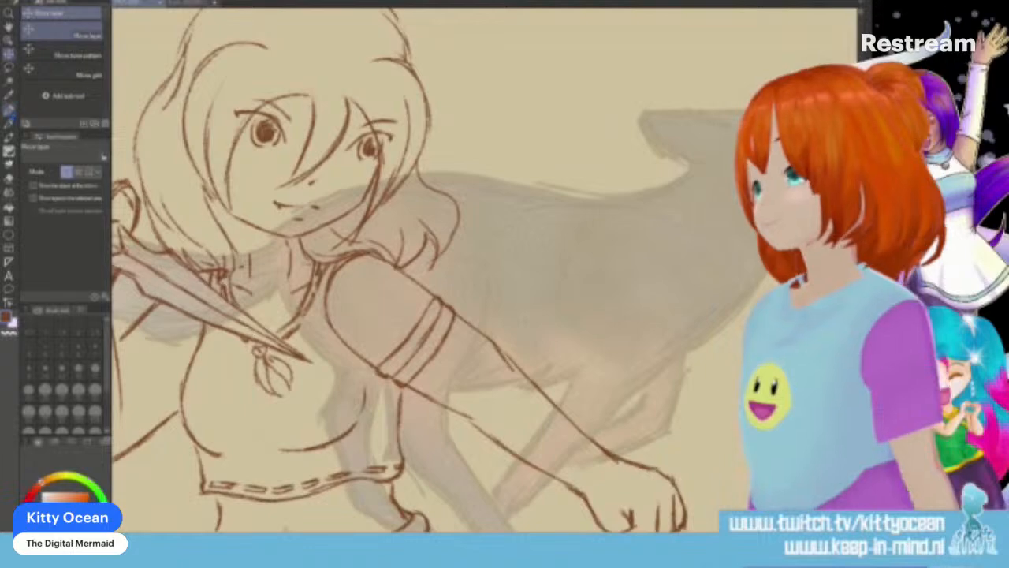
pyautogui.press('p')
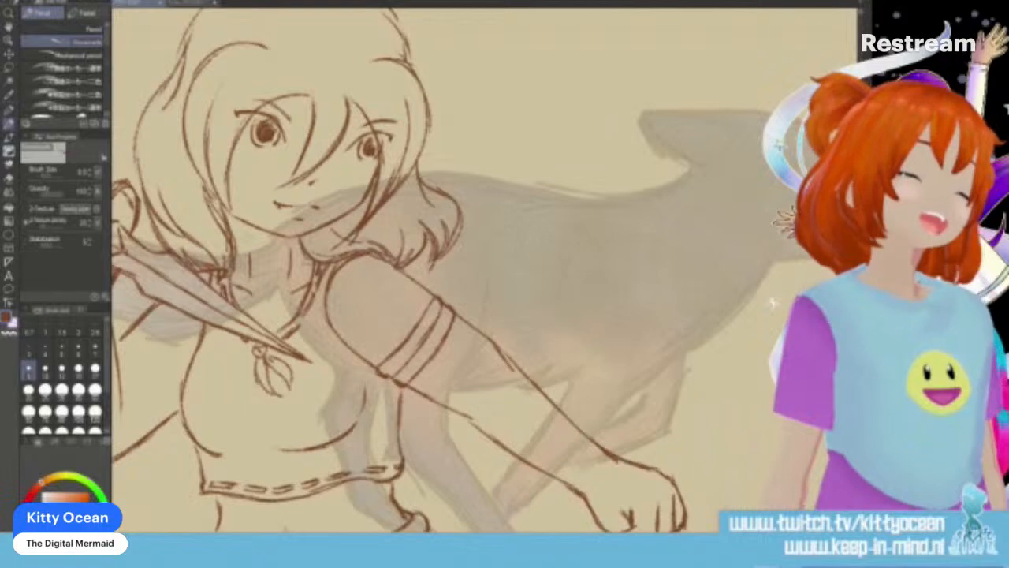
# Step: Lasso-select the character's mouth, shift it slightly on the face, and clear the selection
pyautogui.scroll(5, 485, 268)
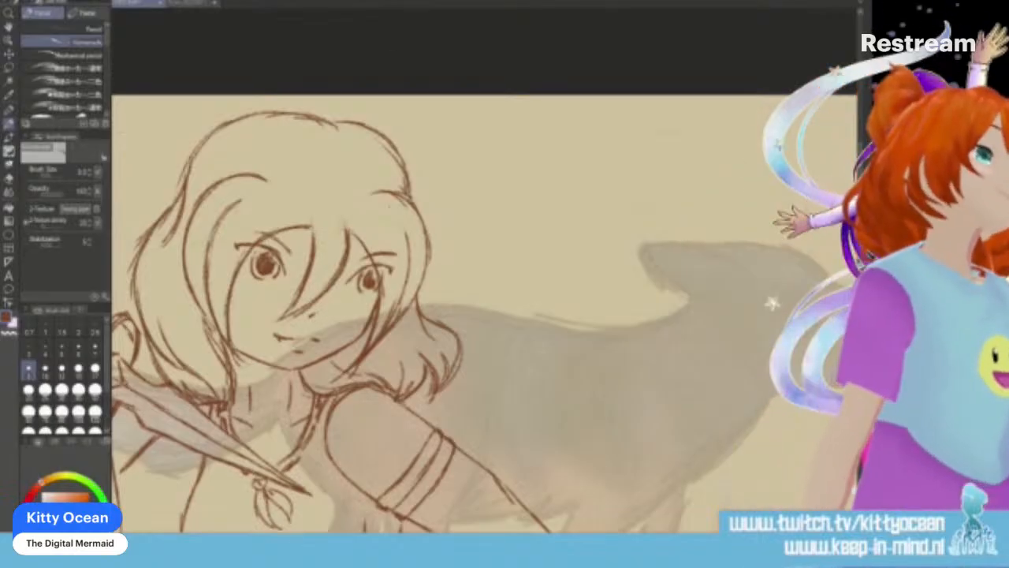
pyautogui.press('m')
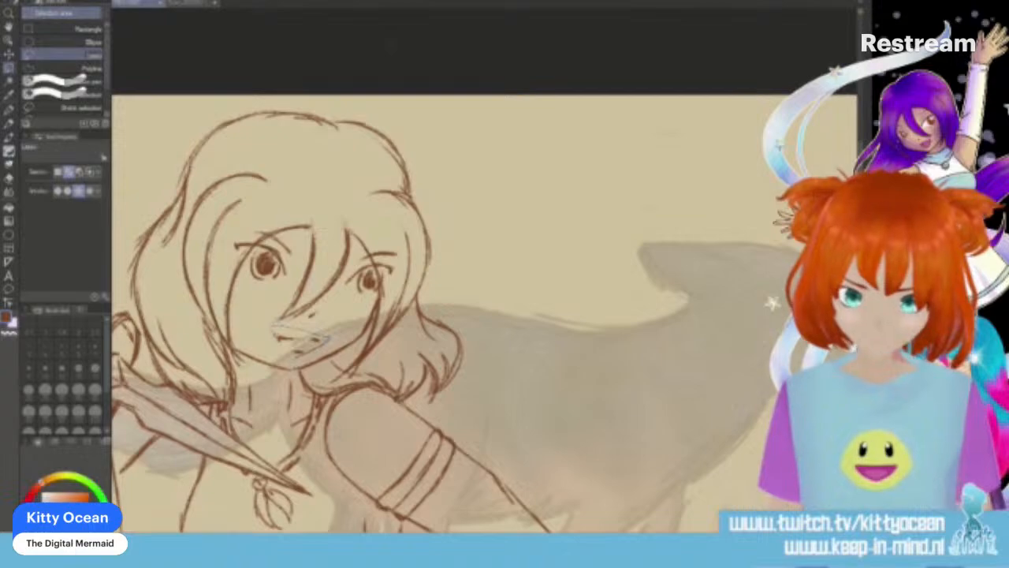
pyautogui.moveTo(293, 352); pyautogui.dragTo(325, 341)
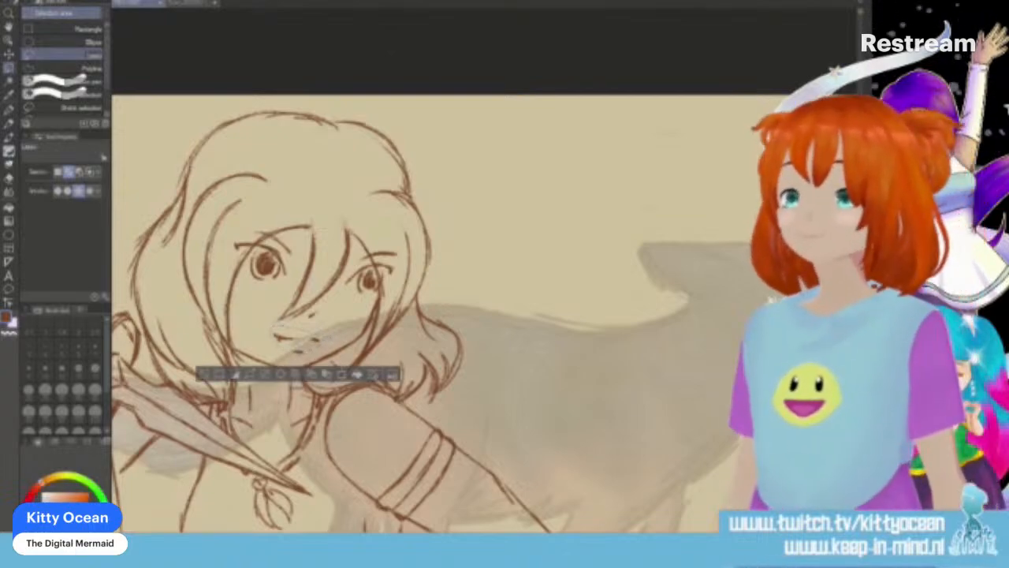
pyautogui.hotkey('ctrl', 't')
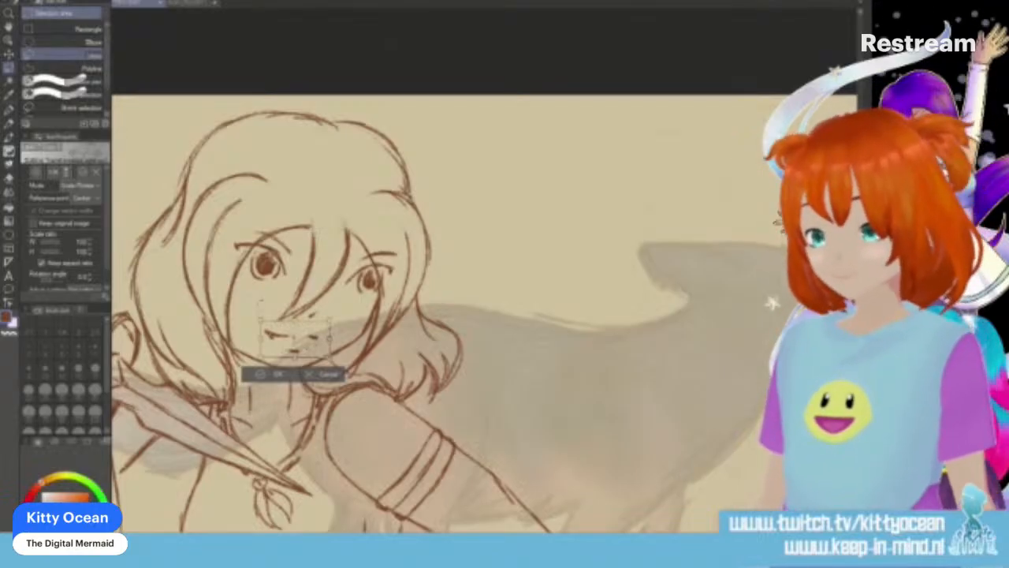
pyautogui.press('Return')
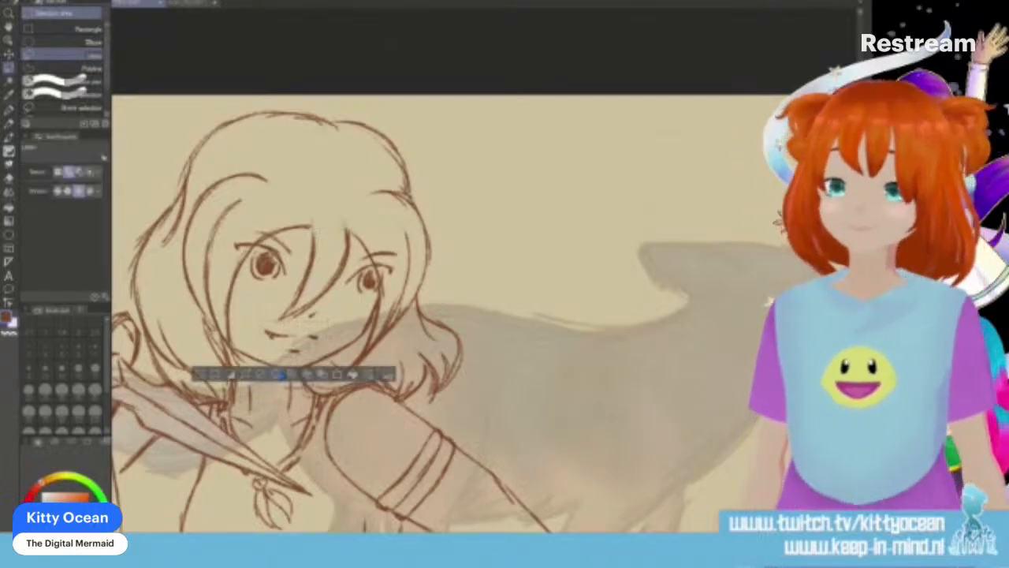
pyautogui.hotkey('ctrl', 'd')
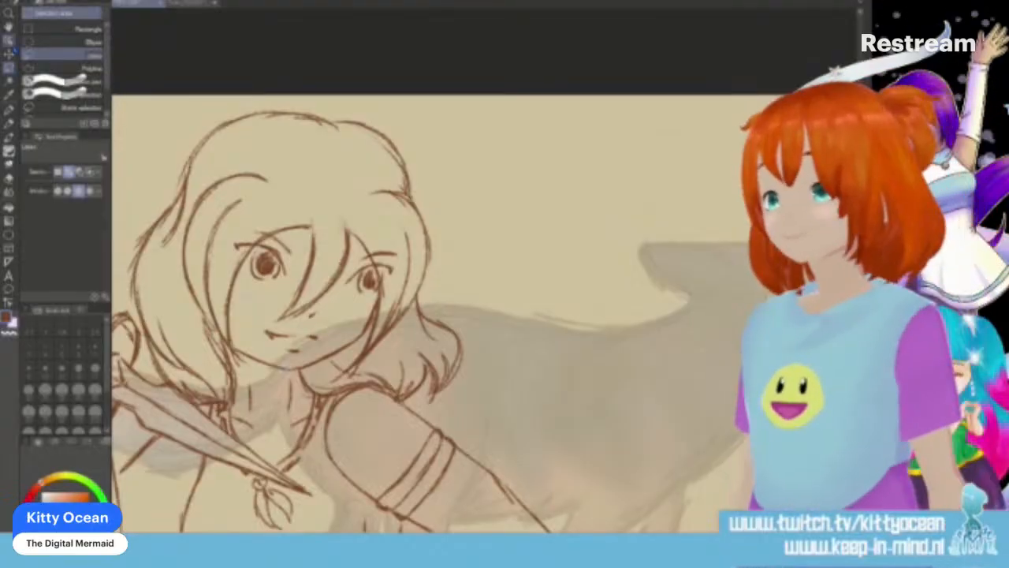
# Step: Darken the lower contour of the outstretched forearm and add a fold line above the crop top's stitched hem
pyautogui.press('p')
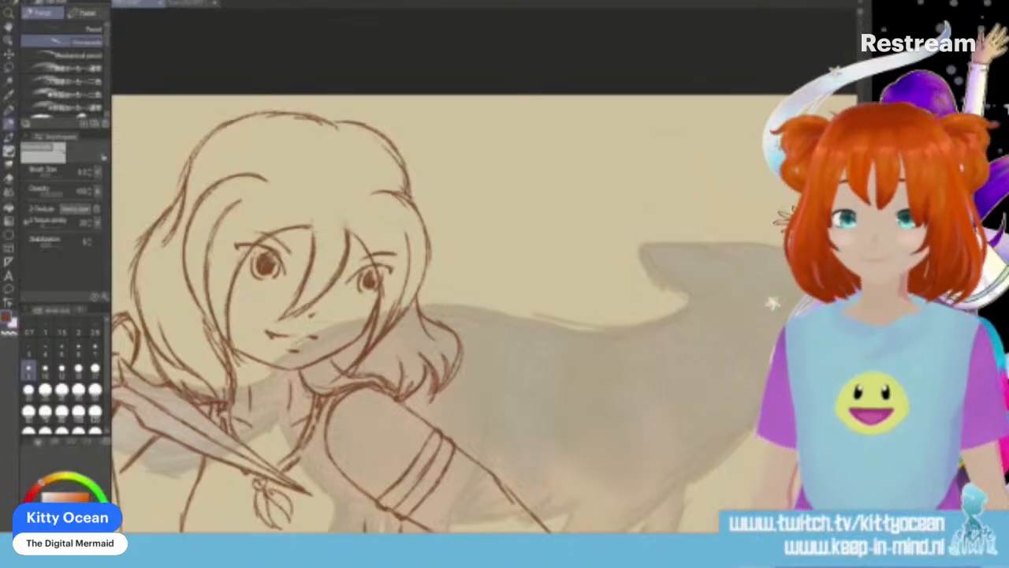
pyautogui.scroll(-5, 771, 302)
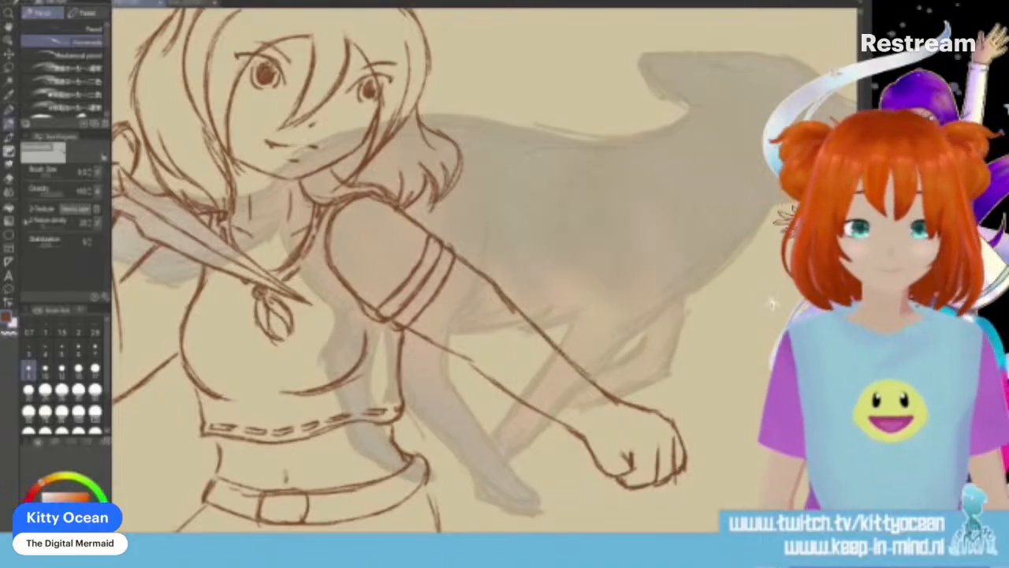
pyautogui.moveTo(463, 357); pyautogui.dragTo(568, 426)
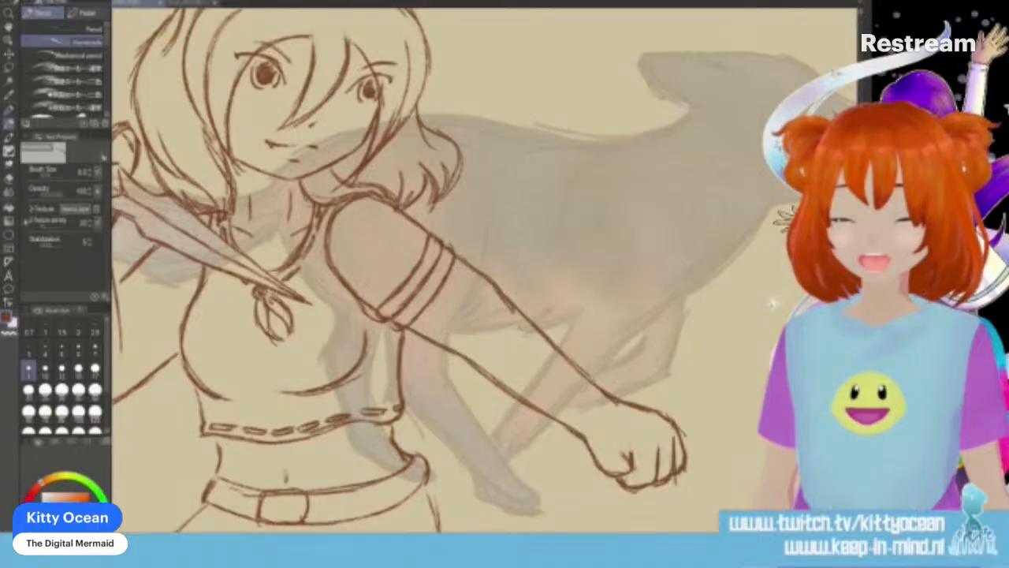
pyautogui.moveTo(367, 403); pyautogui.dragTo(304, 414)
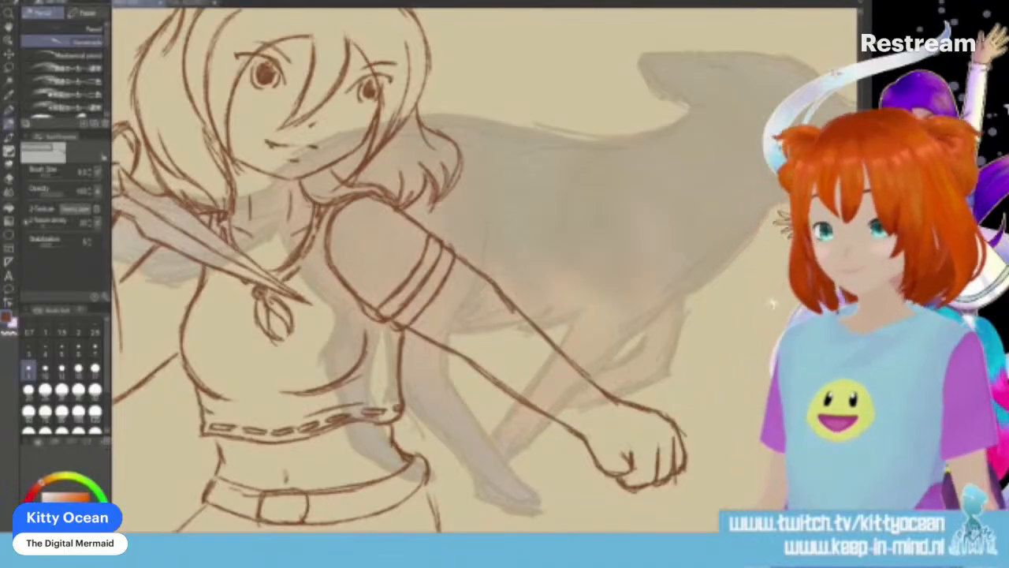
# Step: Strengthen the trouser outline running down from the belt and add a short crease line at the hip
pyautogui.scroll(-3, 485, 269)
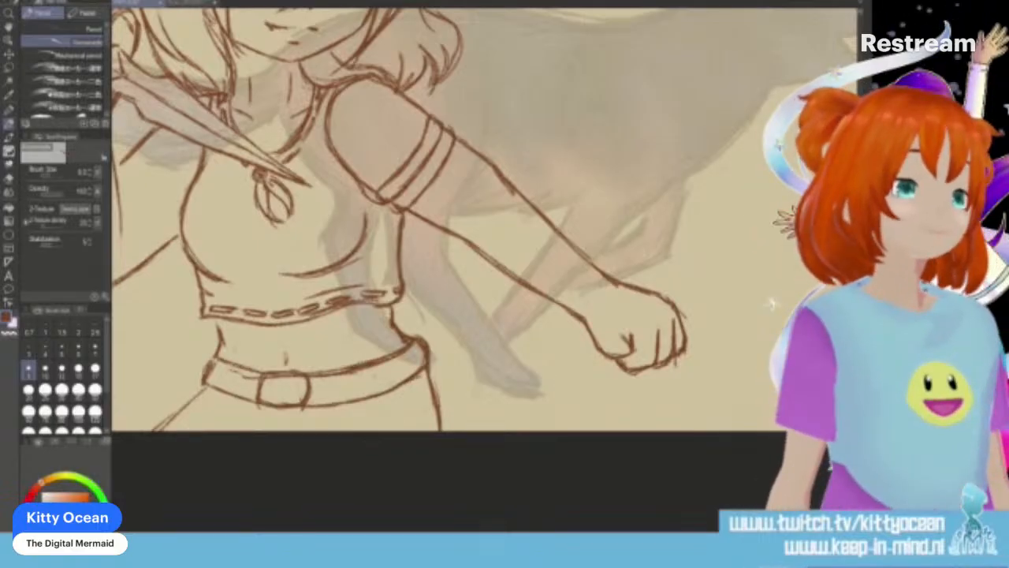
pyautogui.moveTo(199, 390); pyautogui.dragTo(160, 430)
pyautogui.moveTo(197, 399); pyautogui.dragTo(235, 403)
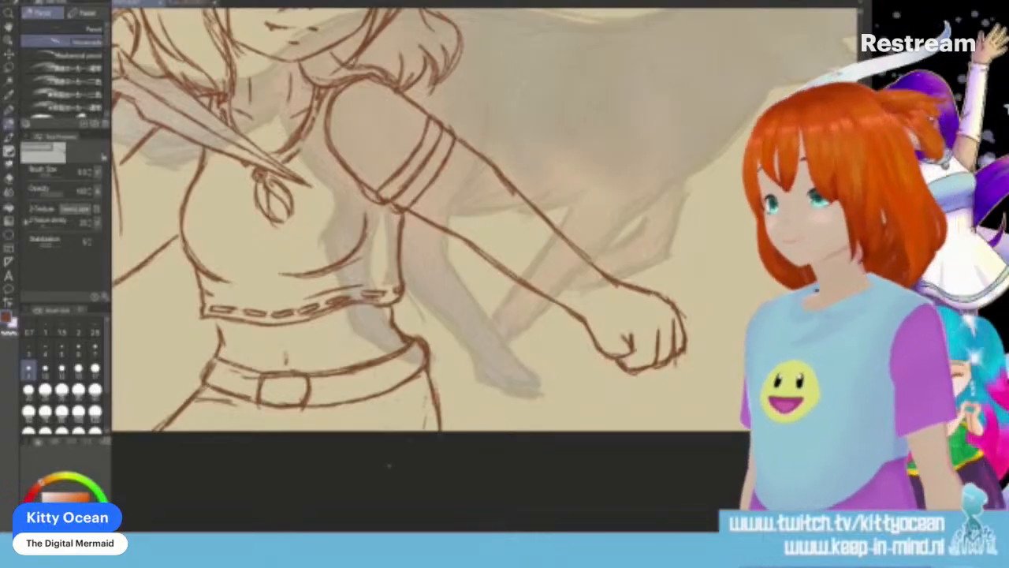
# Step: Thicken the outer contour of the raised dagger arm, from the wrist around the elbow to the torso
pyautogui.hscroll(-4, 389, 466)
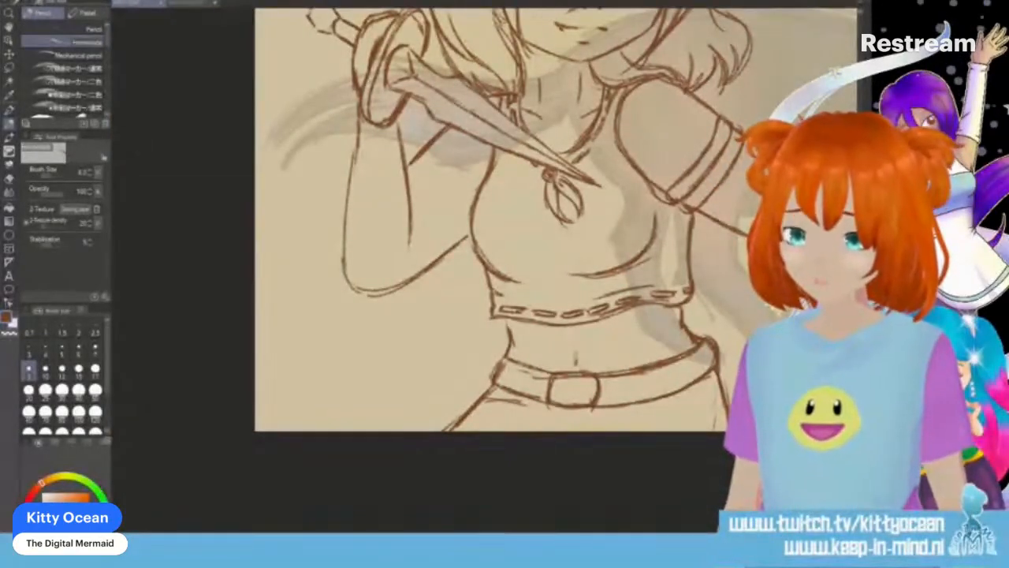
pyautogui.moveTo(357, 141); pyautogui.dragTo(339, 268)
pyautogui.moveTo(339, 222)
pyautogui.mouseDown()
pyautogui.moveTo(359, 288)
pyautogui.moveTo(410, 281)
pyautogui.moveTo(470, 232)
pyautogui.mouseUp()
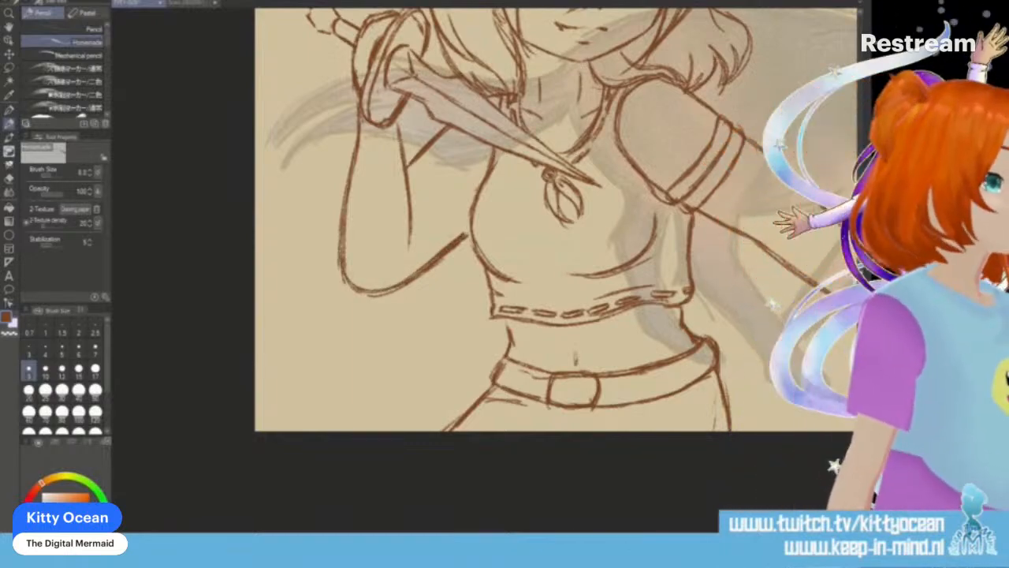
# Step: Reinforce the edges and centre line of the dagger's blade with darker pencil strokes
pyautogui.scroll(5, 556, 268)
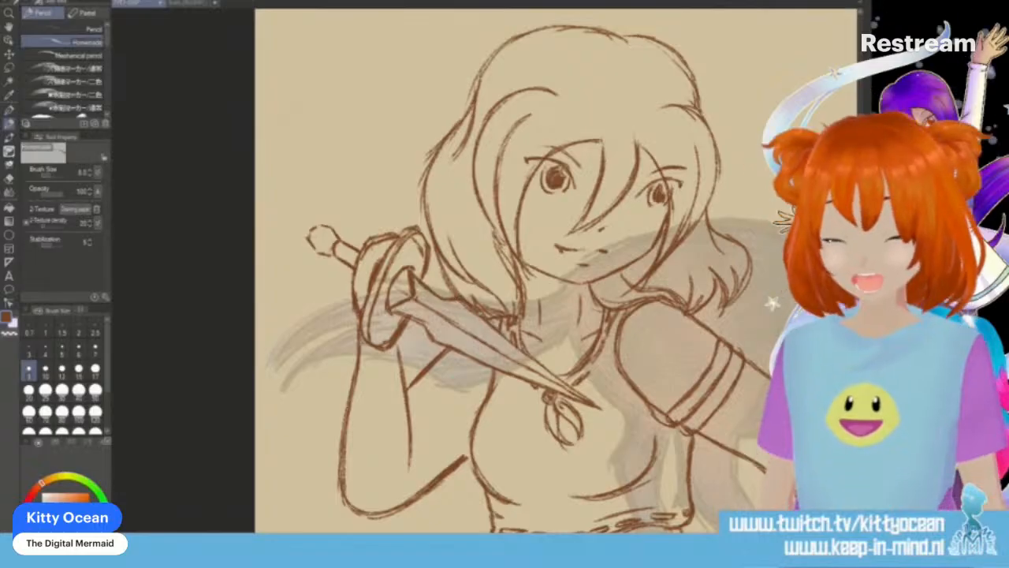
pyautogui.moveTo(476, 309); pyautogui.dragTo(548, 366)
pyautogui.moveTo(483, 341); pyautogui.dragTo(564, 391)
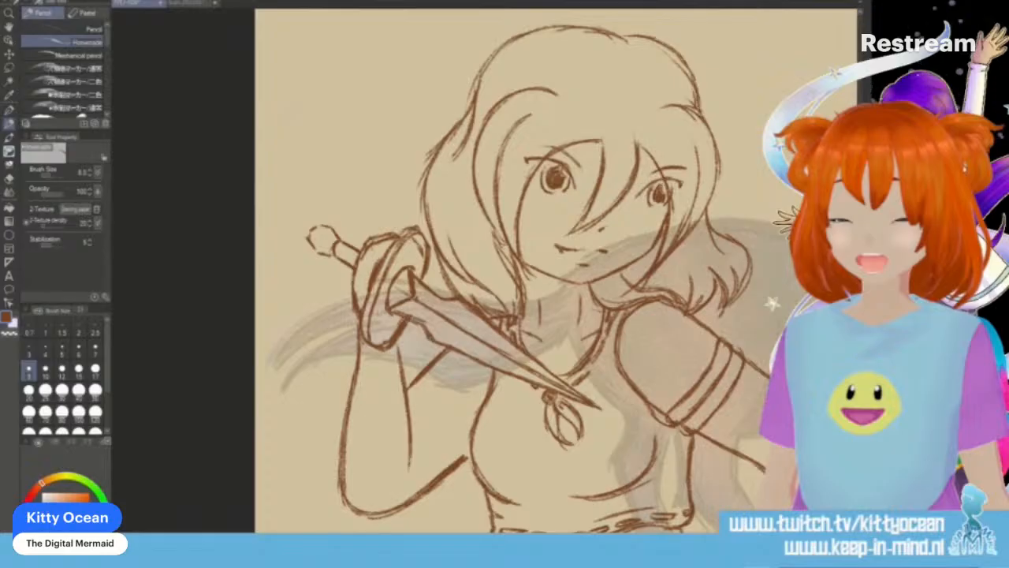
pyautogui.moveTo(458, 349); pyautogui.dragTo(502, 334)
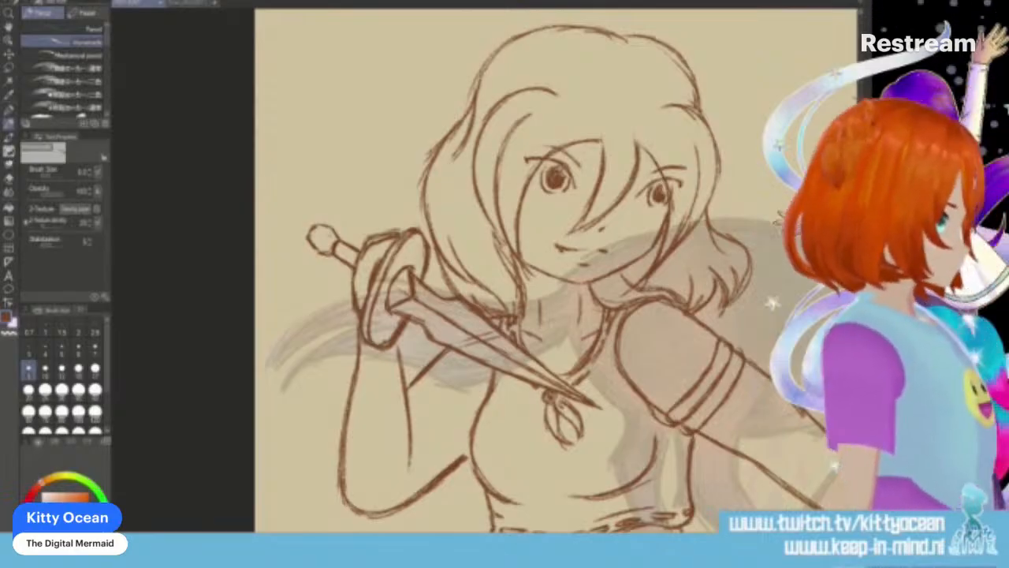
# Step: Lasso-select the dagger's pommel, move it closer to the guard, deselect it, and refine the pommel and grip lines in pencil
pyautogui.press('m')
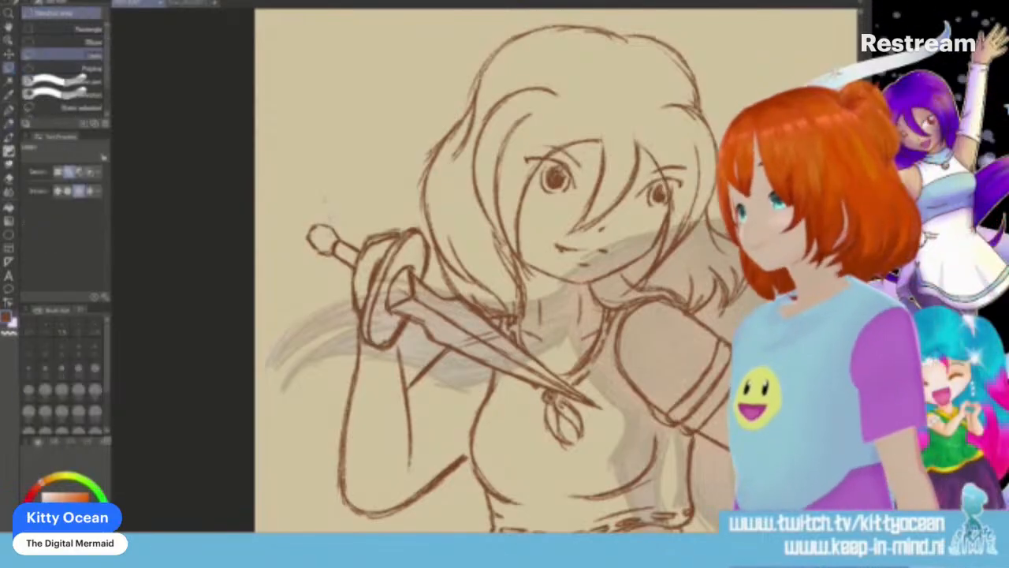
pyautogui.moveTo(351, 266)
pyautogui.mouseDown()
pyautogui.moveTo(315, 208)
pyautogui.moveTo(354, 261)
pyautogui.moveTo(346, 258)
pyautogui.mouseUp()
pyautogui.press('k')
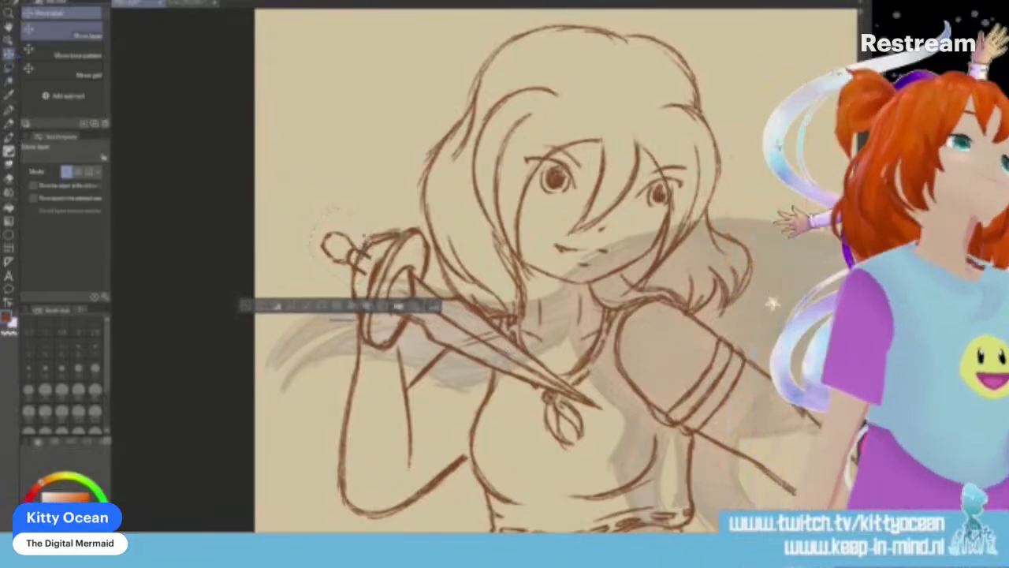
pyautogui.hotkey('ctrl', 'd')
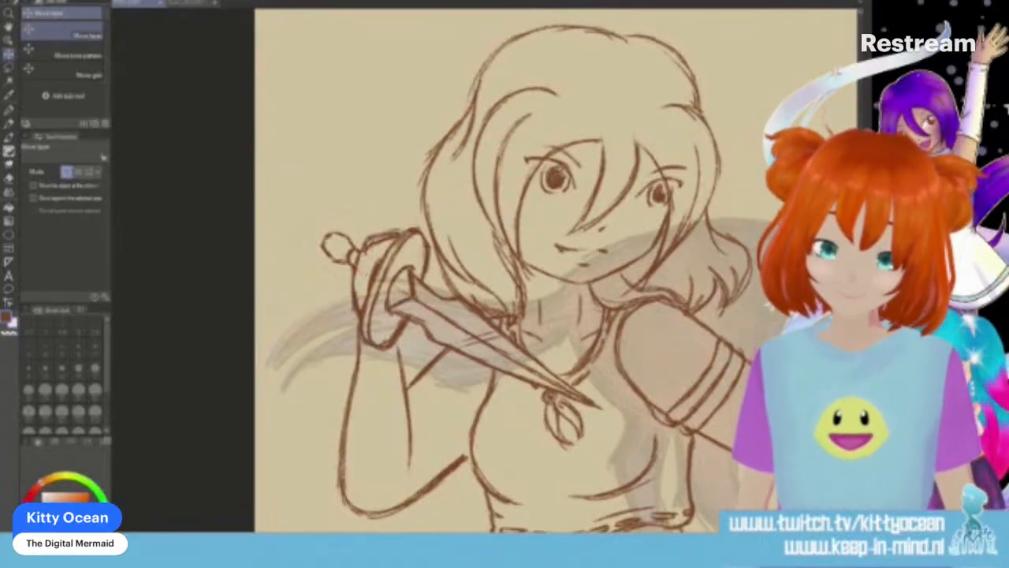
pyautogui.press('p')
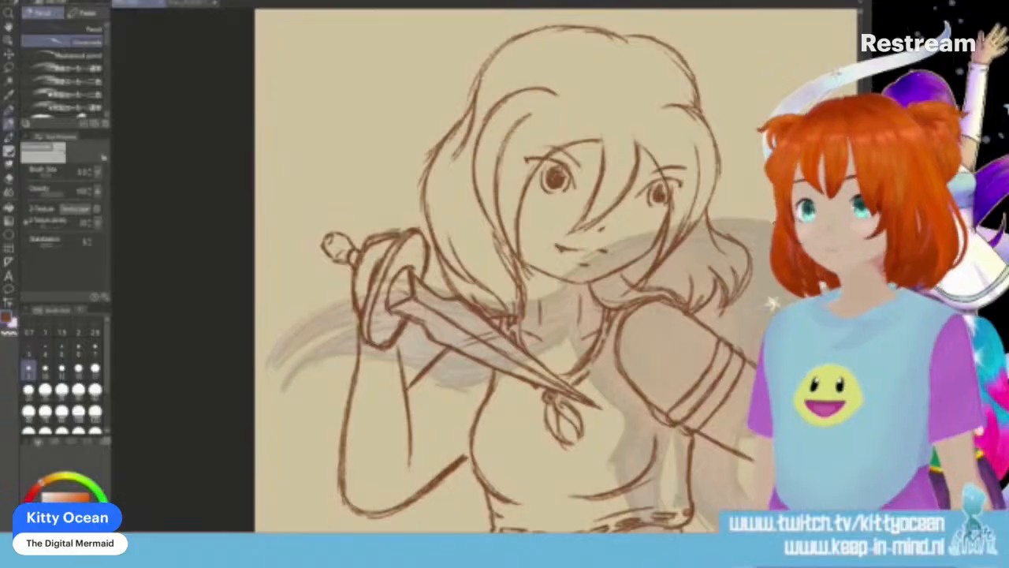
# Step: Lasso-select the character's whole hair, following the face outline, the fringe strands, and the curls on both sides
pyautogui.hotkey('ctrl', '-')
pyautogui.hotkey('ctrl', '-')
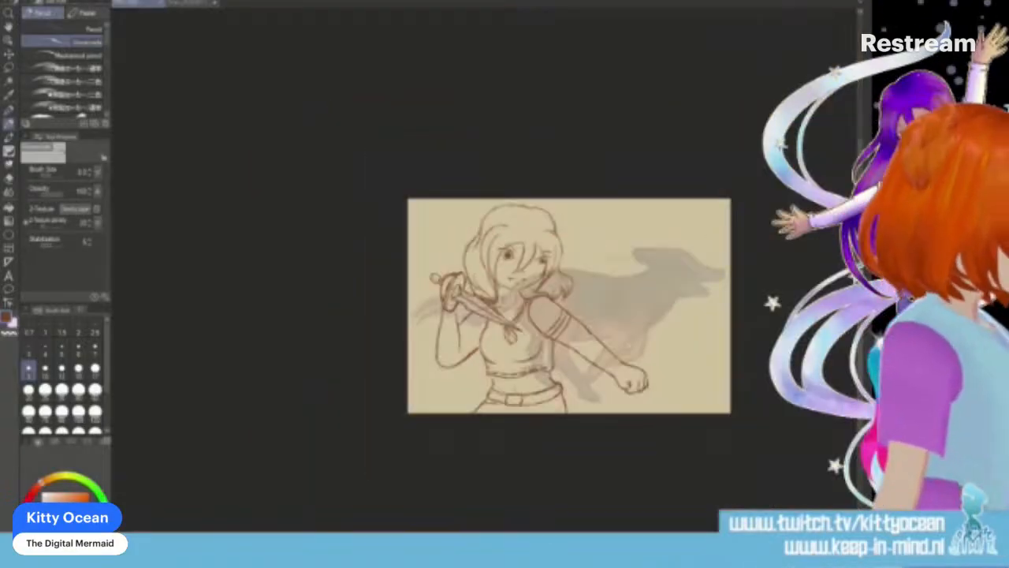
pyautogui.hotkey('ctrl', '+')
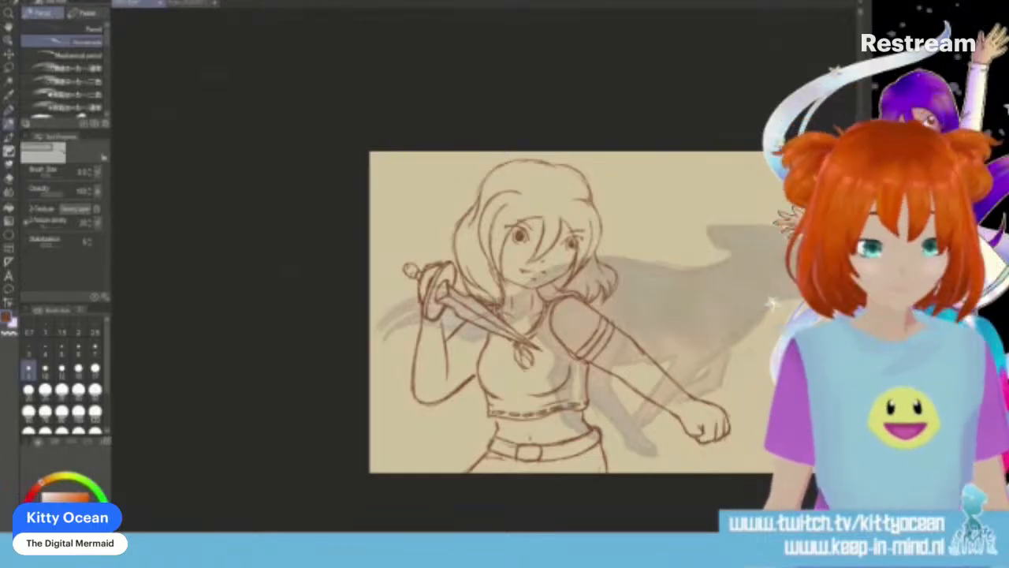
pyautogui.scroll(3, 484, 296)
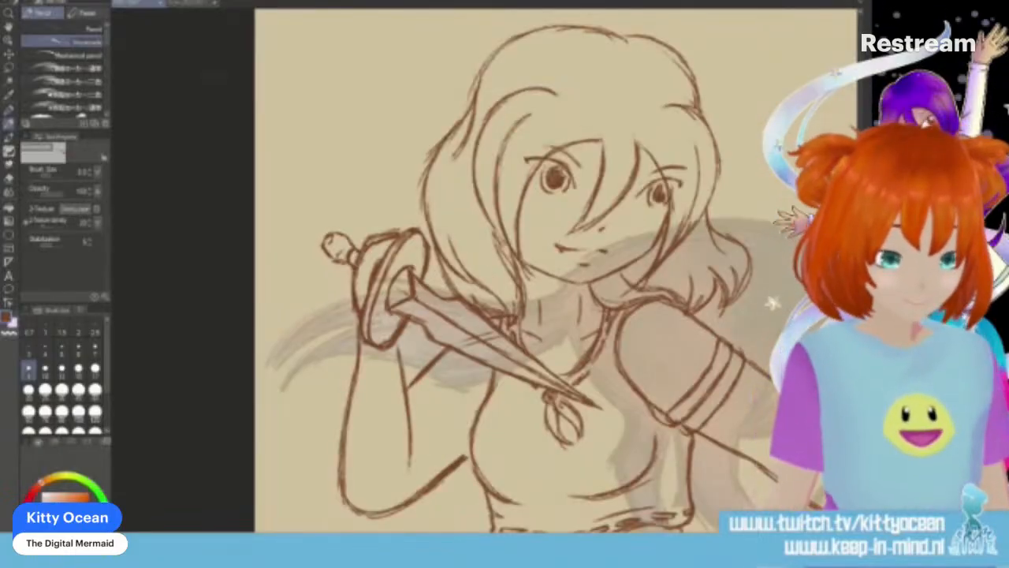
pyautogui.hscroll(5, 485, 295)
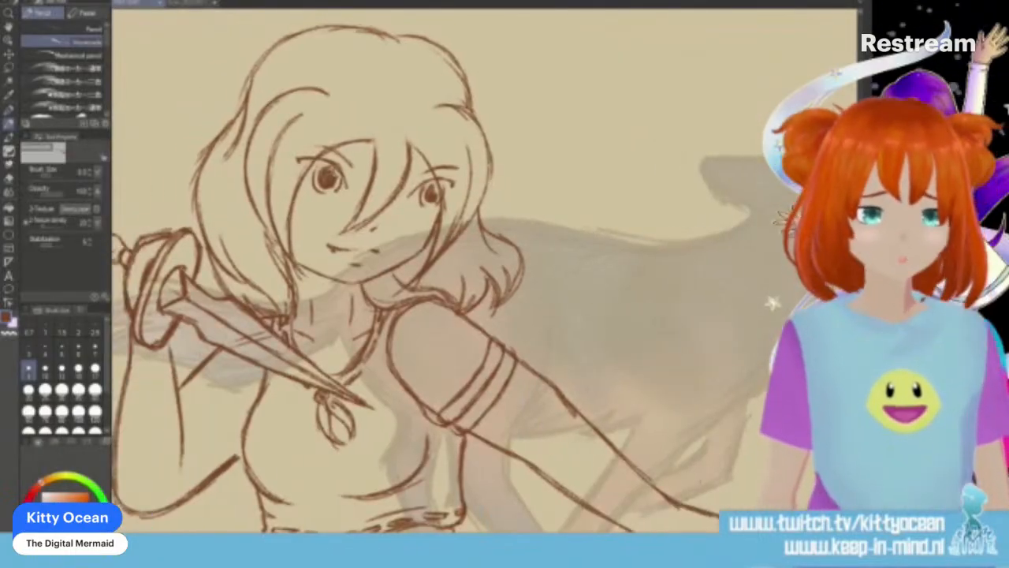
pyautogui.scroll(3, 485, 296)
pyautogui.scroll(2, 485, 296)
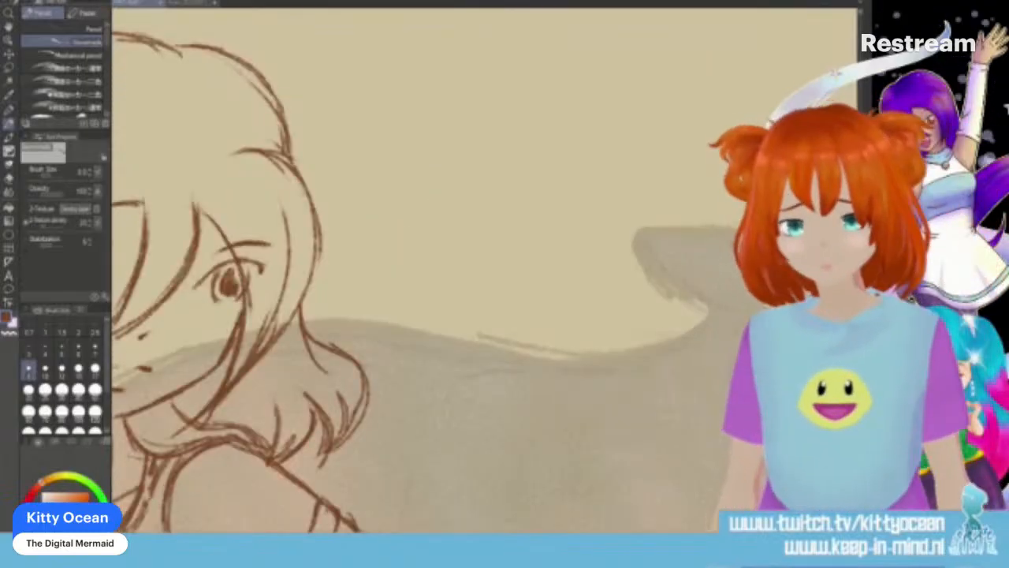
pyautogui.scroll(-3, 485, 296)
pyautogui.press('e')
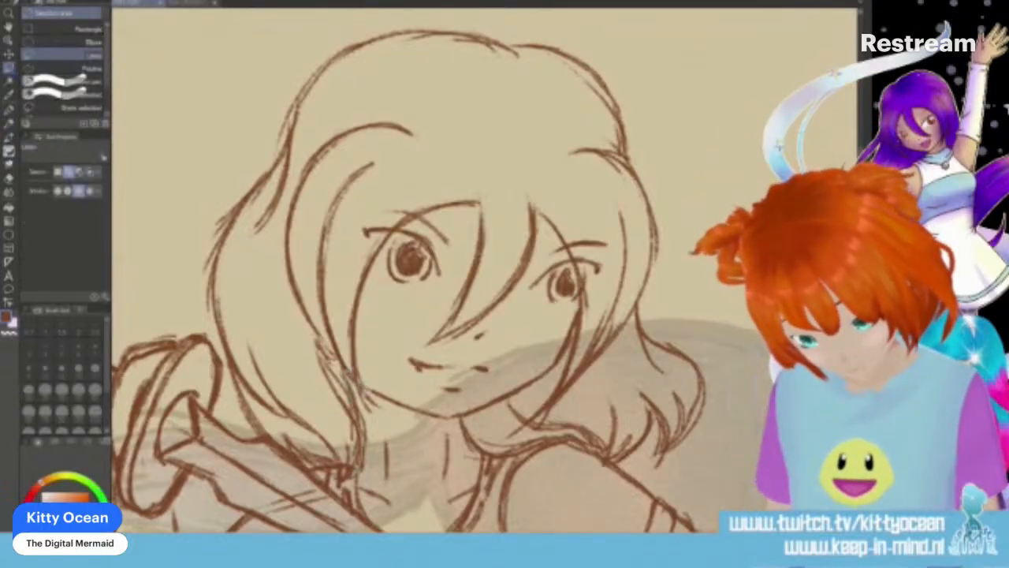
pyautogui.moveTo(476, 203)
pyautogui.mouseDown()
pyautogui.moveTo(483, 251)
pyautogui.moveTo(431, 343)
pyautogui.moveTo(475, 323)
pyautogui.mouseUp()
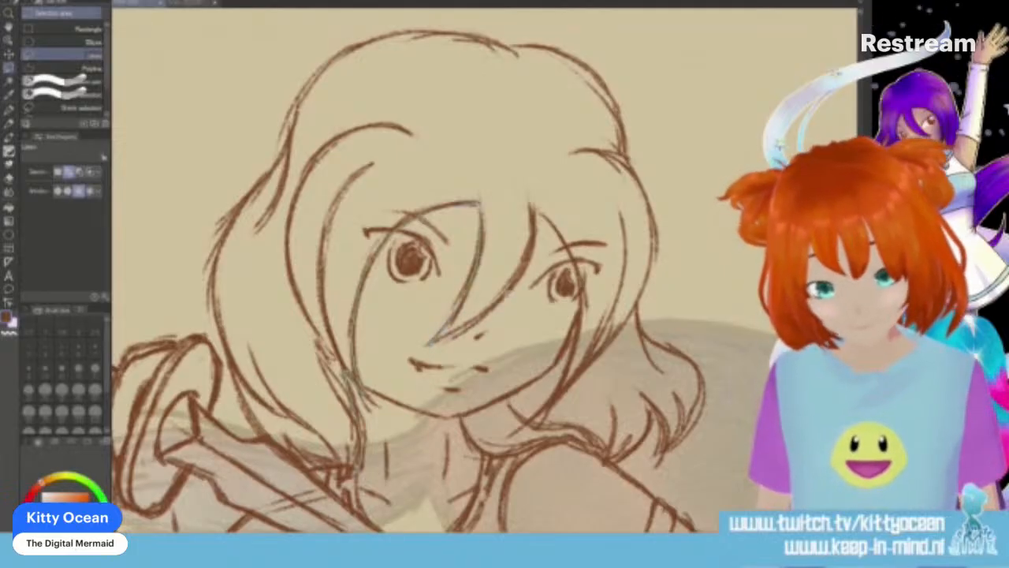
pyautogui.moveTo(575, 264)
pyautogui.mouseDown()
pyautogui.moveTo(579, 316)
pyautogui.moveTo(556, 400)
pyautogui.mouseUp()
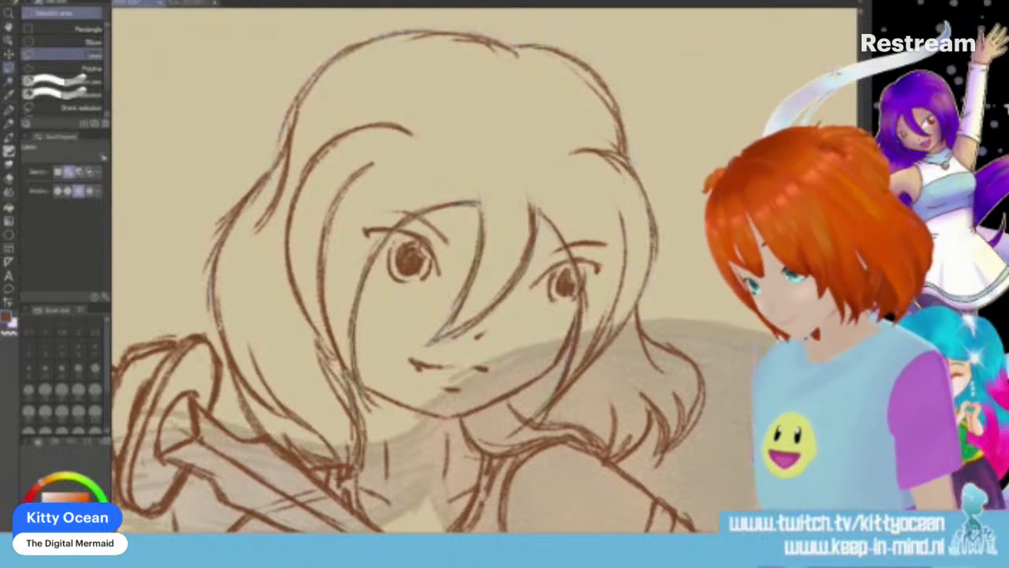
pyautogui.moveTo(340, 466); pyautogui.dragTo(355, 459)
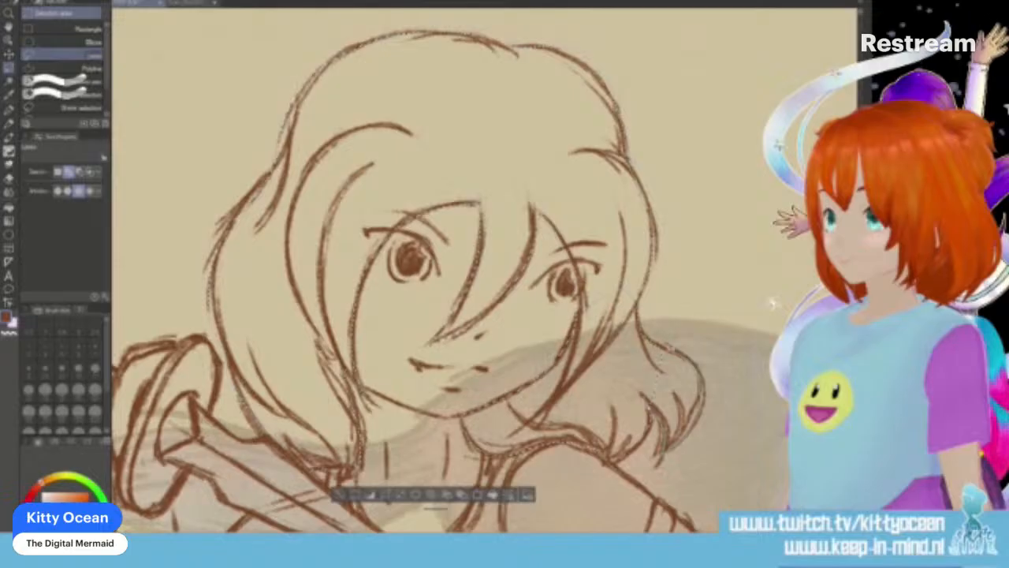
pyautogui.moveTo(680, 350); pyautogui.dragTo(642, 340)
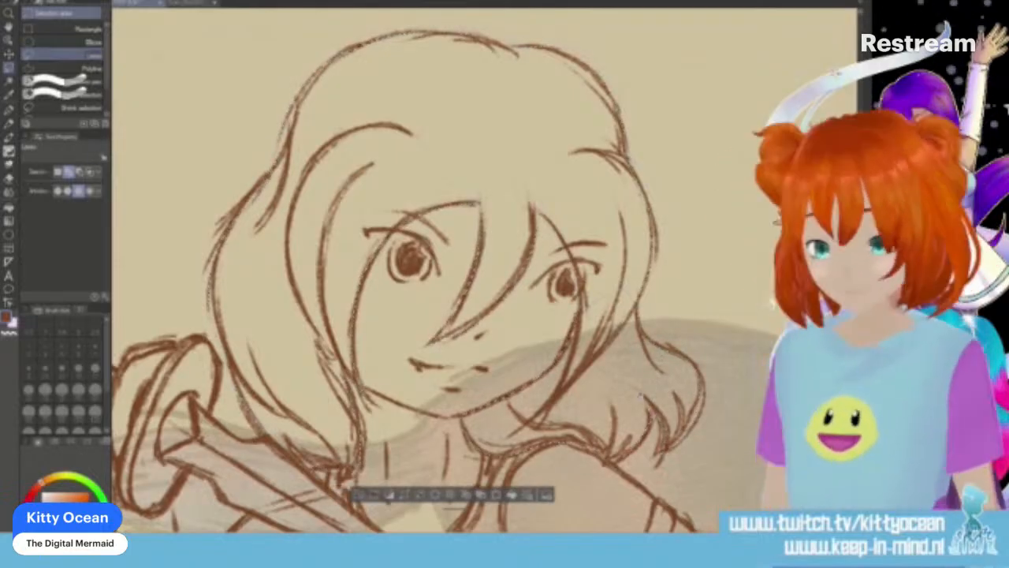
# Step: Fill the selected hair with a flat purple wash using the large Round watercolor brush in Multiply mode
pyautogui.click(10, 138)
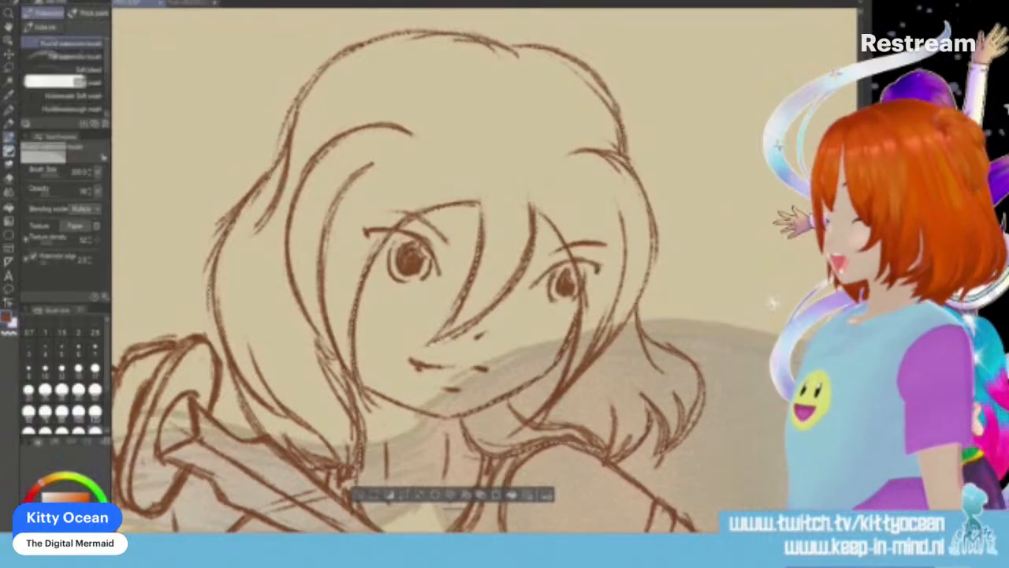
pyautogui.click(29, 495)
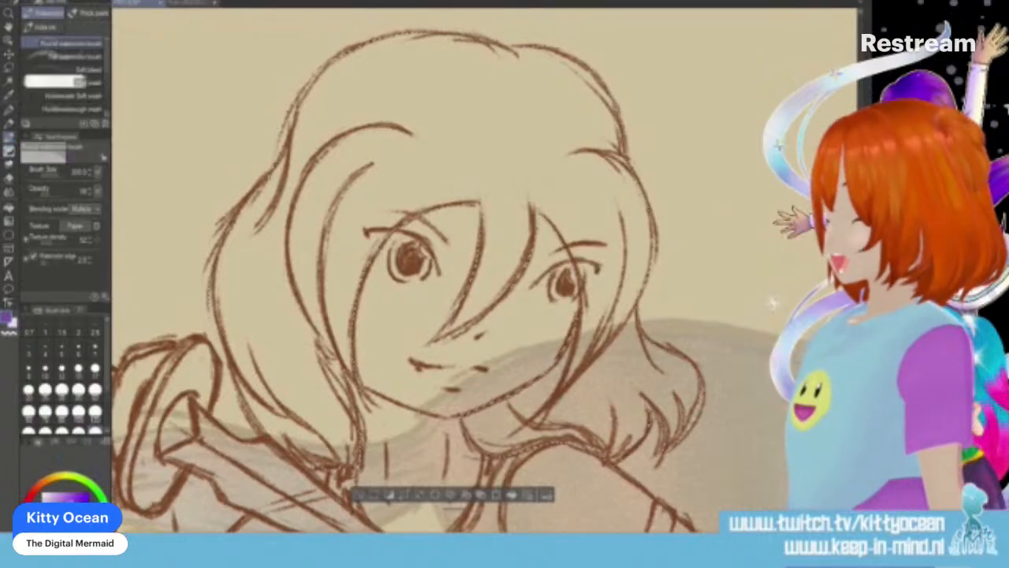
pyautogui.moveTo(315, 173)
pyautogui.mouseDown()
pyautogui.moveTo(607, 212)
pyautogui.moveTo(299, 394)
pyautogui.moveTo(639, 386)
pyautogui.mouseUp()
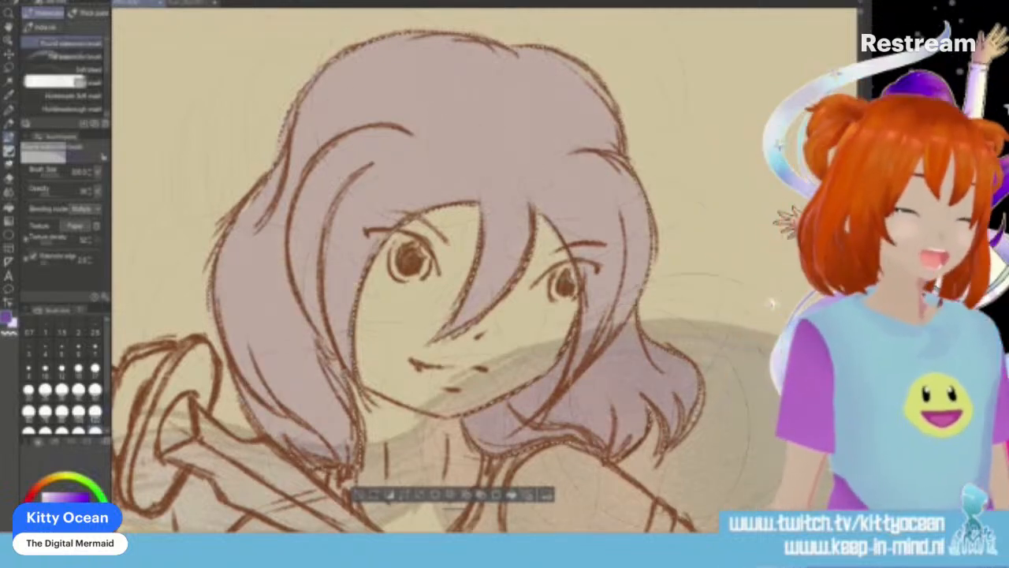
pyautogui.moveTo(504, 110)
pyautogui.mouseDown()
pyautogui.moveTo(439, 86)
pyautogui.moveTo(615, 253)
pyautogui.moveTo(591, 410)
pyautogui.moveTo(655, 402)
pyautogui.mouseUp()
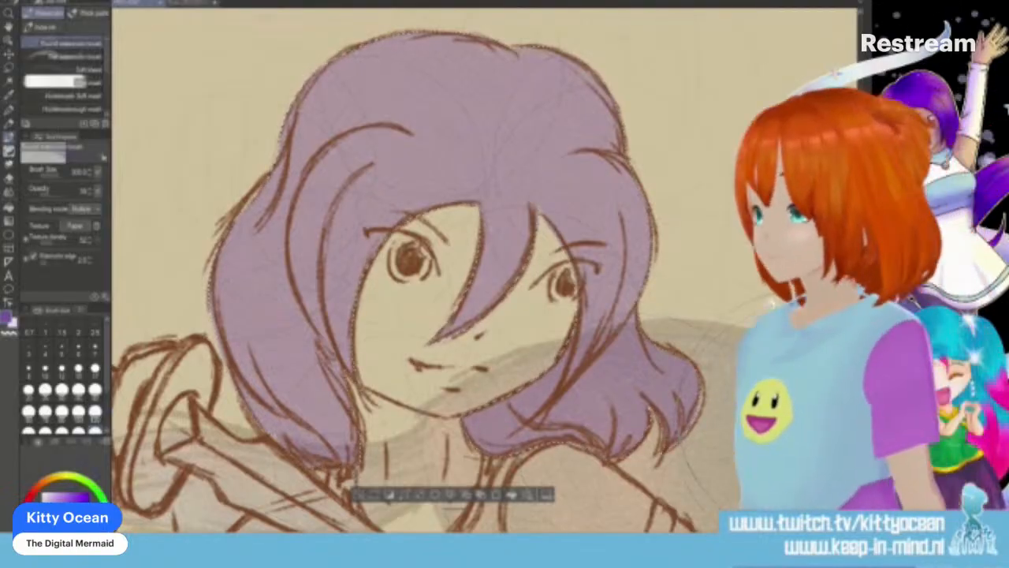
# Step: Shade the hair with the Soft bleed brush in darker purple, pink and blue tones, and hide the grey animal silhouette
pyautogui.moveTo(430, 83); pyautogui.dragTo(438, 77)
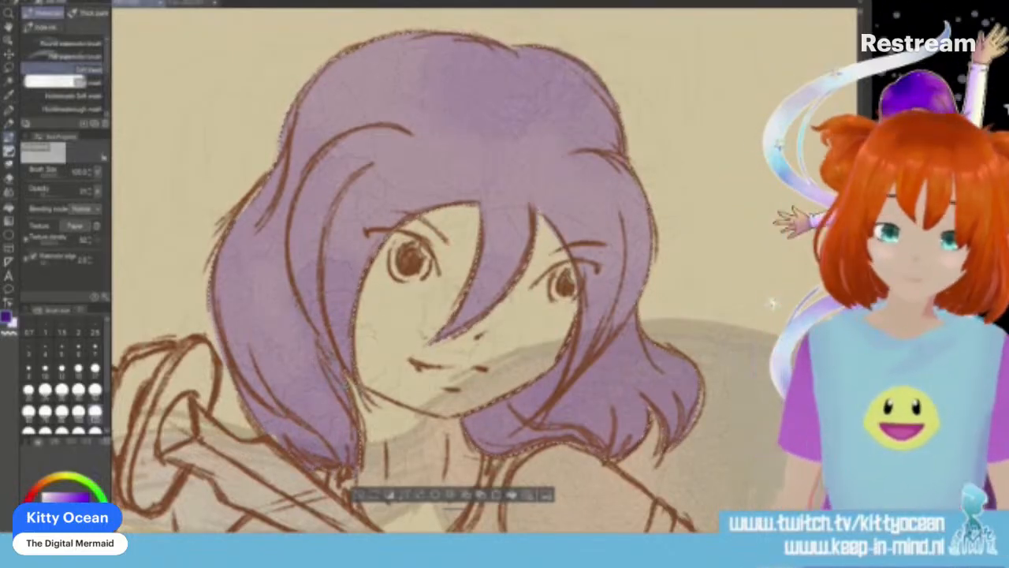
pyautogui.moveTo(492, 103)
pyautogui.mouseDown()
pyautogui.moveTo(489, 61)
pyautogui.moveTo(480, 70)
pyautogui.mouseUp()
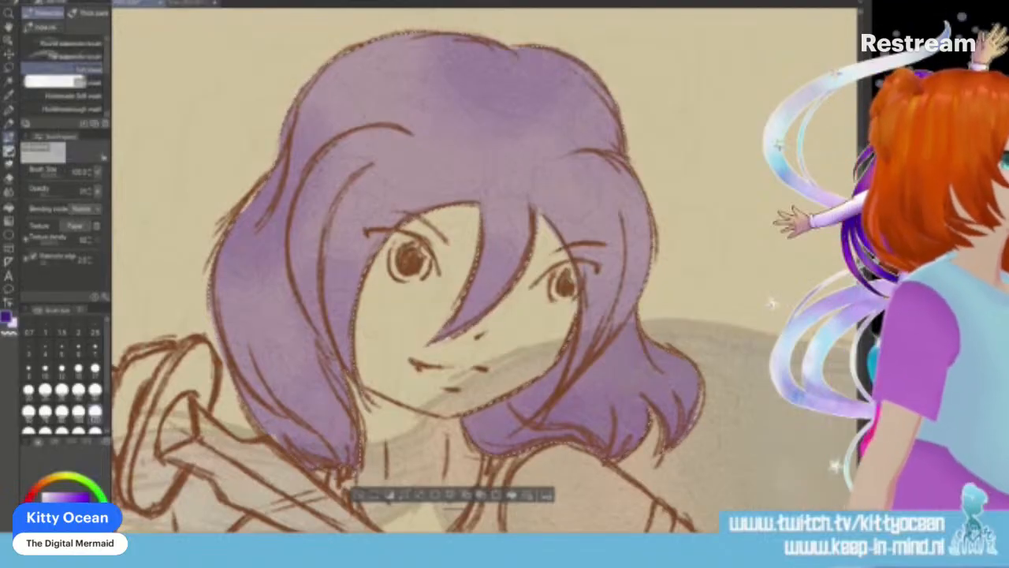
pyautogui.hotkey('ctrl', 'z')
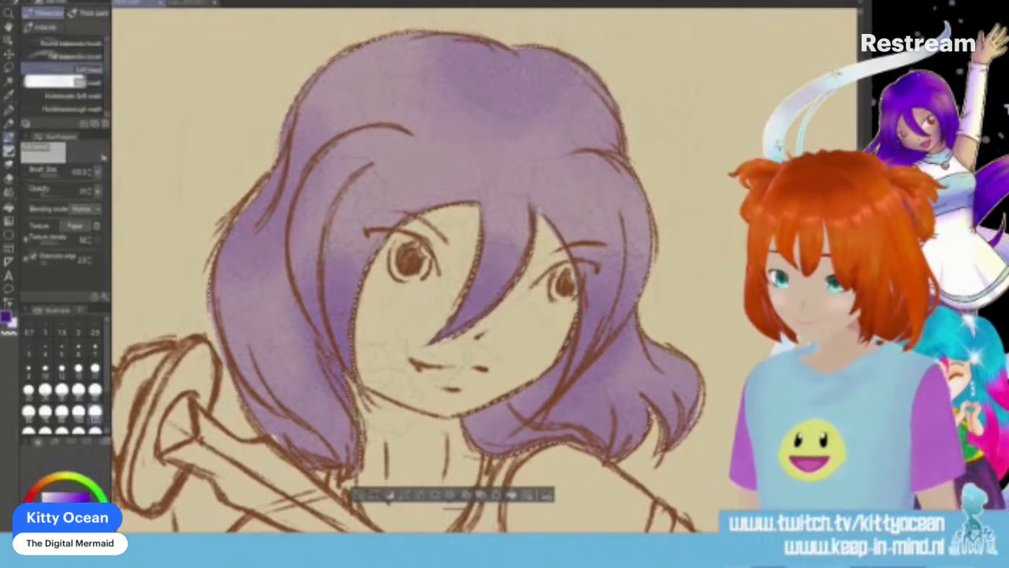
pyautogui.moveTo(336, 396); pyautogui.dragTo(352, 455)
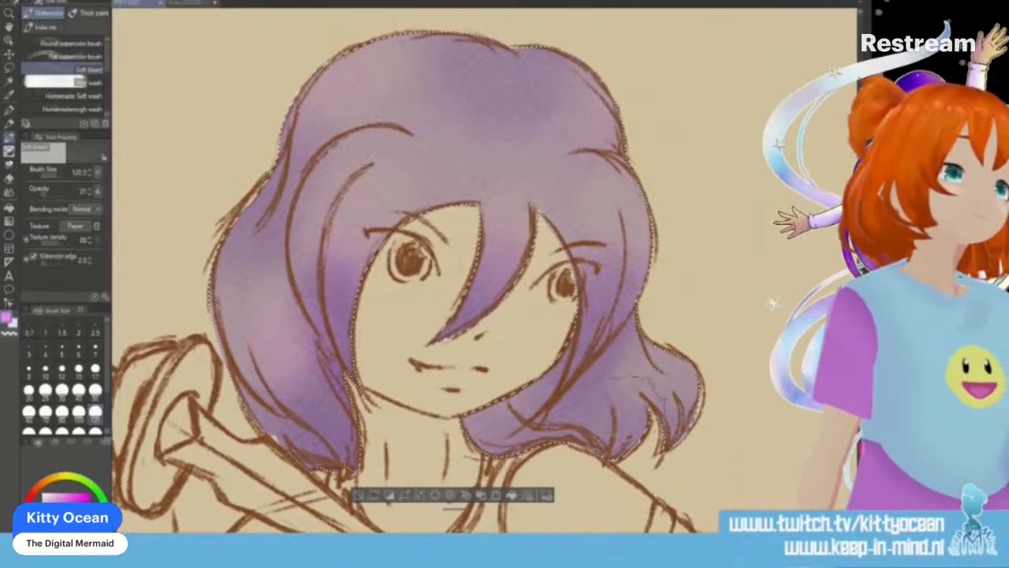
pyautogui.click(100, 523)
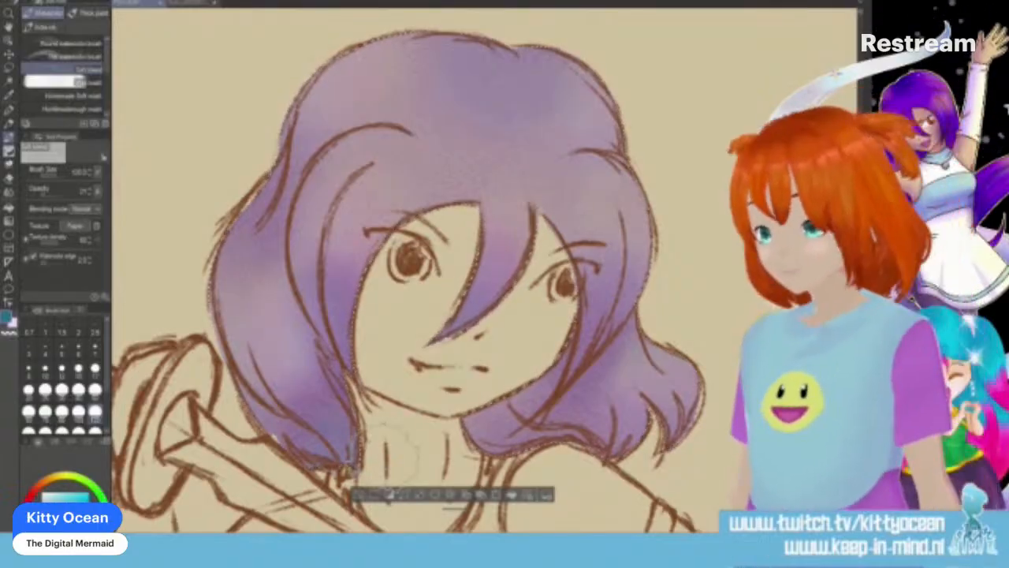
pyautogui.press('x')
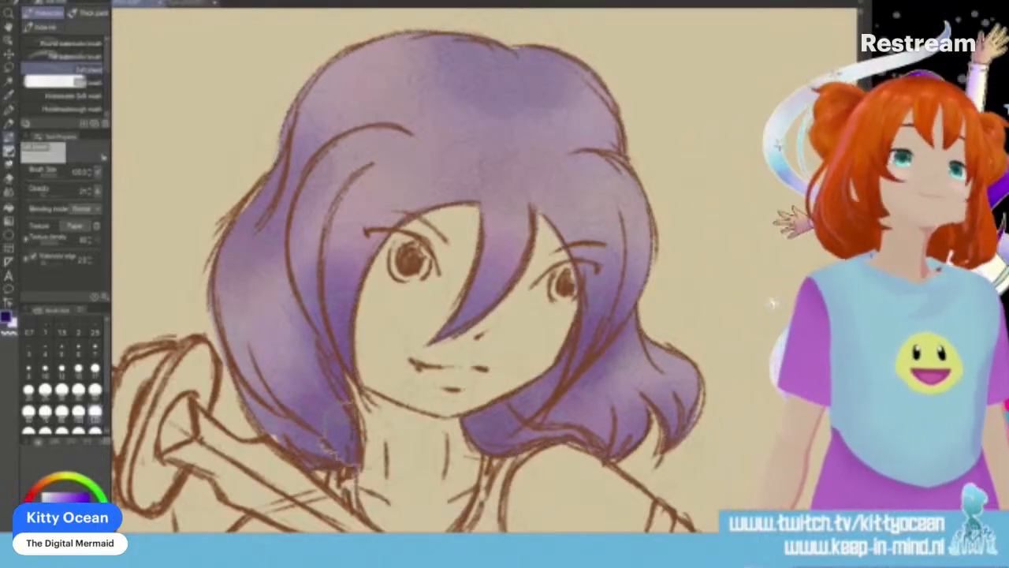
# Step: Lasso-select the skin areas: the face and neck, the raised arm, the outstretched arm with its fist, and the midriff
pyautogui.press('m')
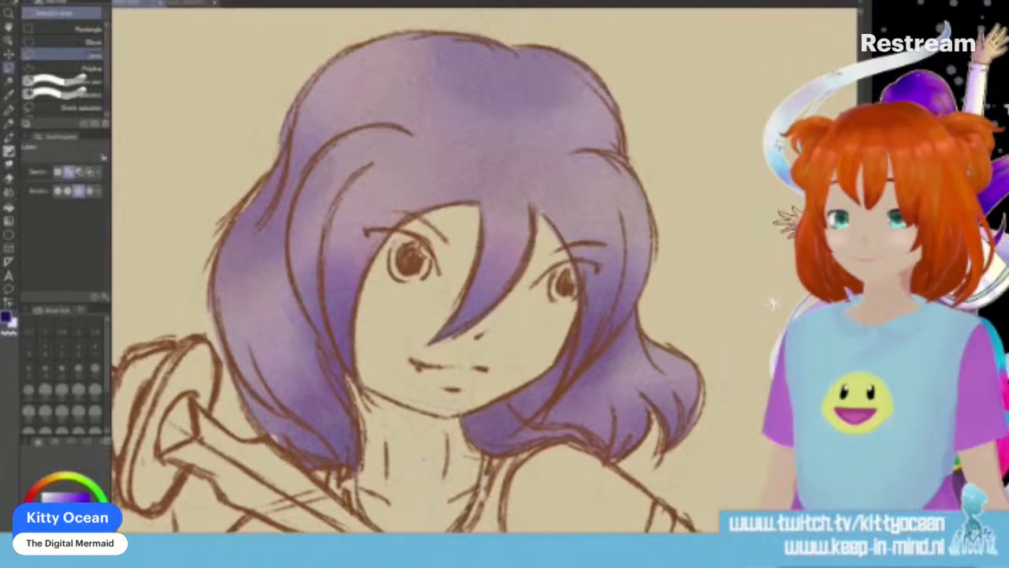
pyautogui.hotkey('ctrl', 'a')
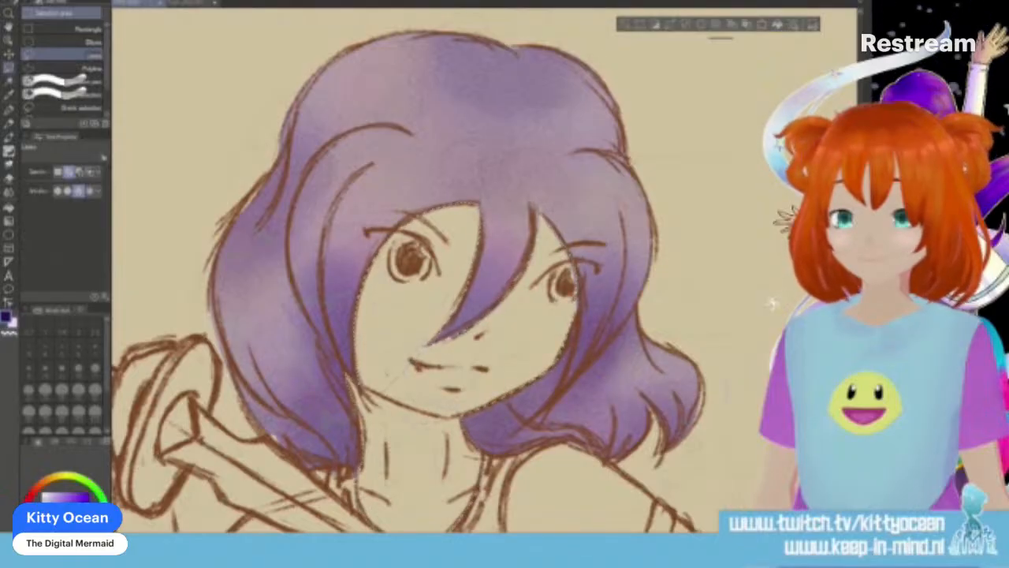
pyautogui.moveTo(387, 369); pyautogui.dragTo(600, 371)
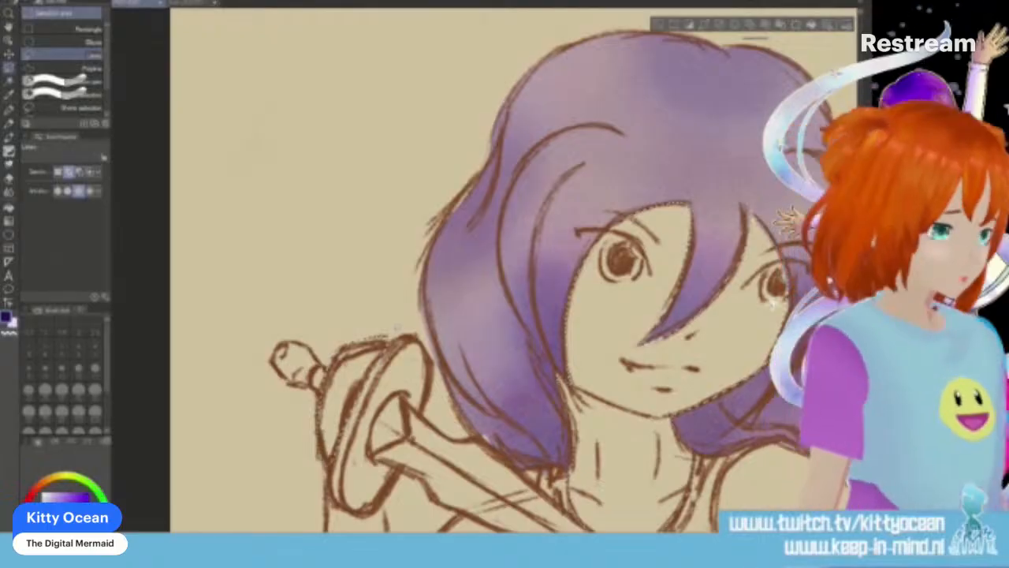
pyautogui.scroll(-10, 504, 268)
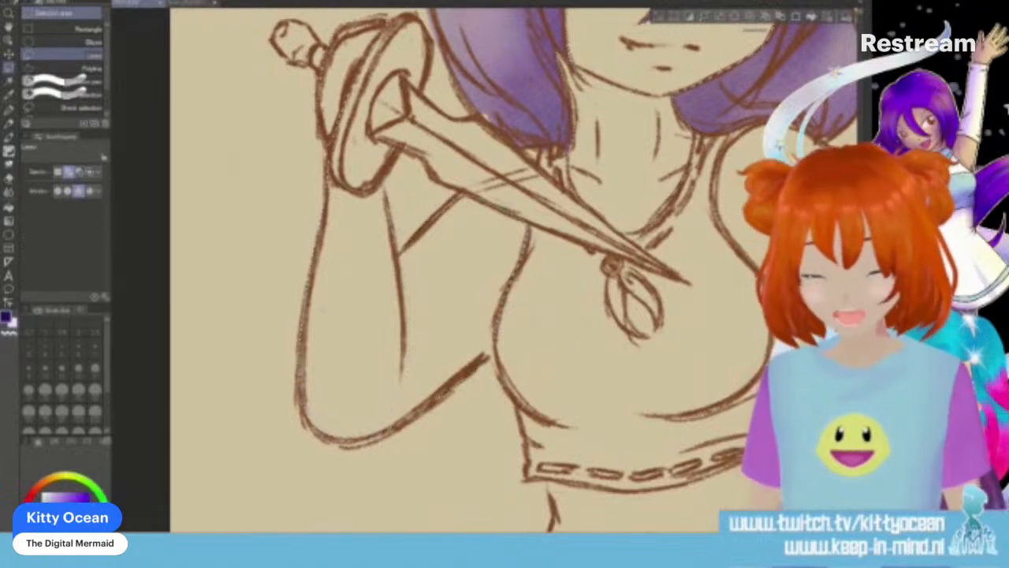
pyautogui.hscroll(6, 473, 269)
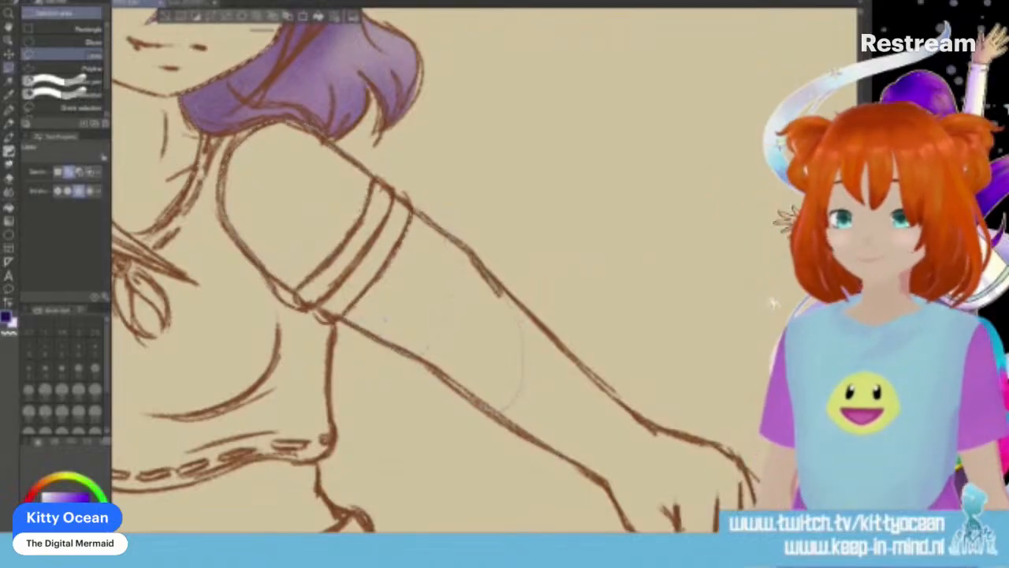
pyautogui.hscroll(5, 434, 275)
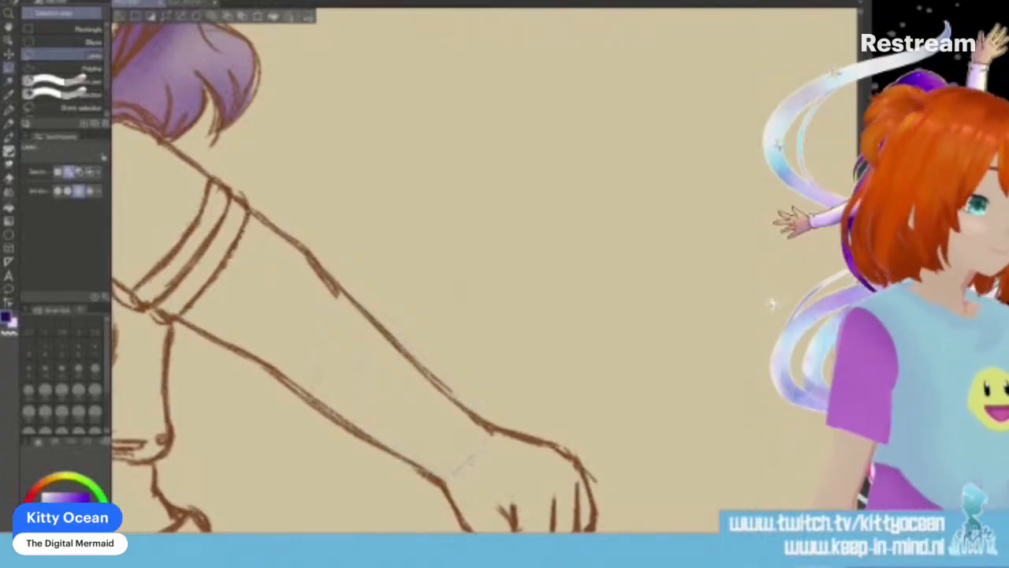
pyautogui.scroll(-2, 485, 272)
pyautogui.scroll(-5, 485, 272)
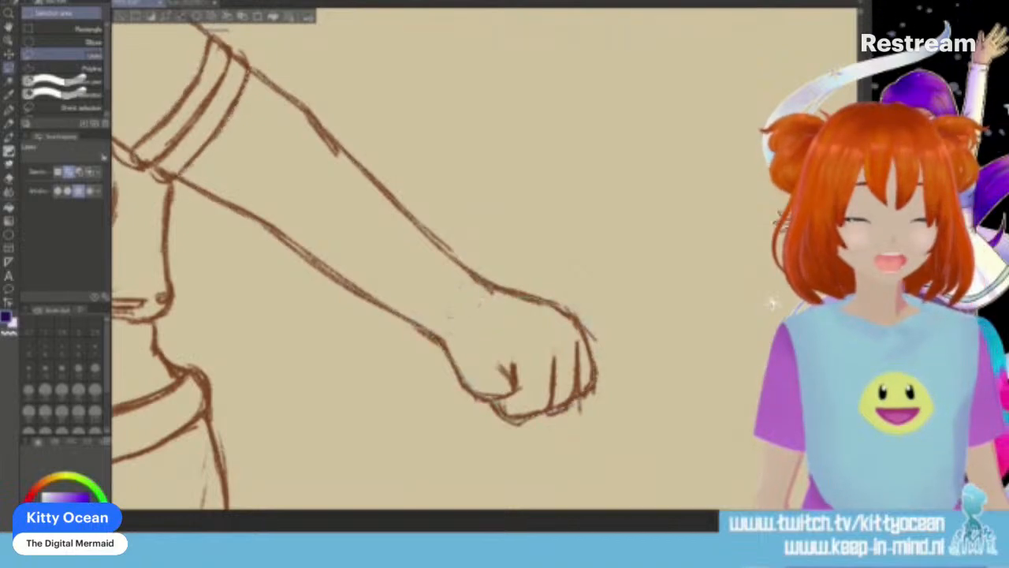
pyautogui.hscroll(-3, 485, 272)
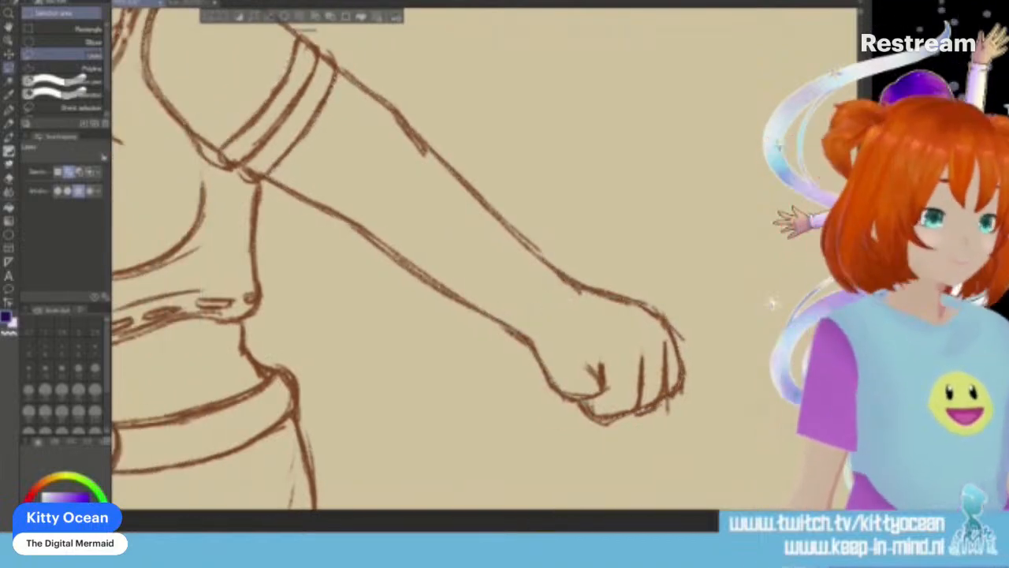
pyautogui.hscroll(-14, 485, 272)
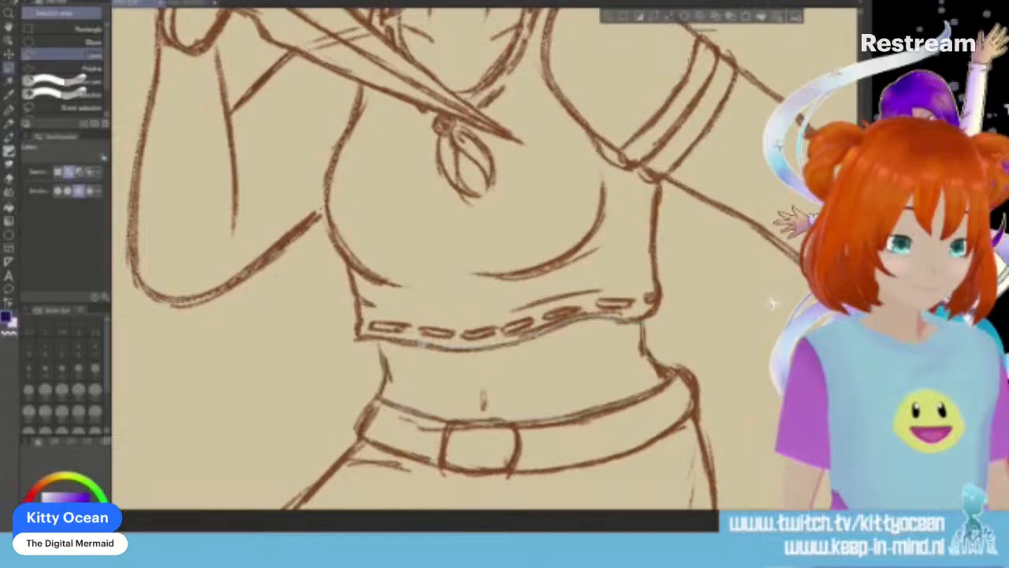
pyautogui.hotkey('ctrl', '0')
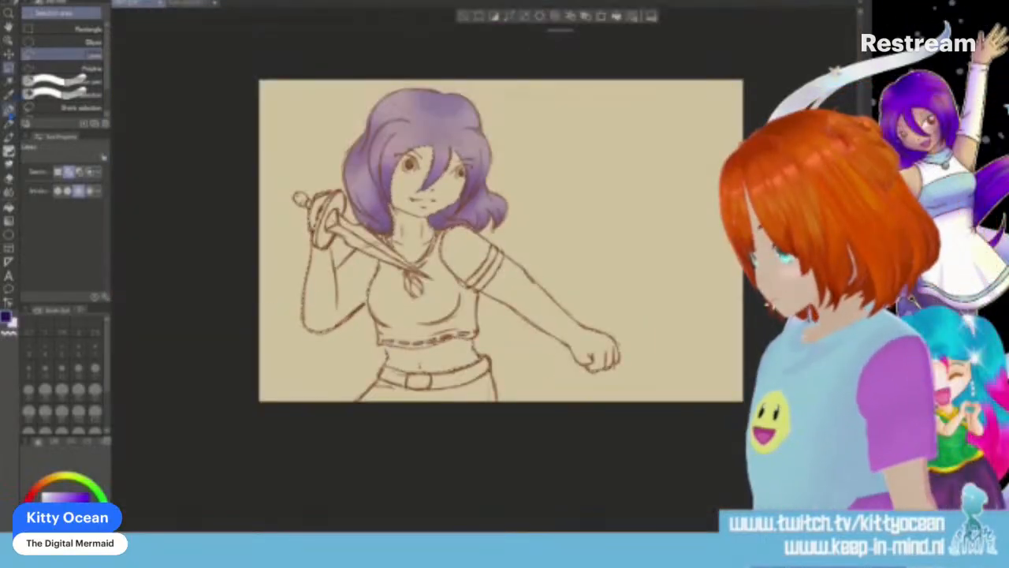
# Step: Paint the selected skin with the Soft bleed watercolor brush in warm tan with purple shading, and deselect it
pyautogui.press('b')
pyautogui.click(74, 46)
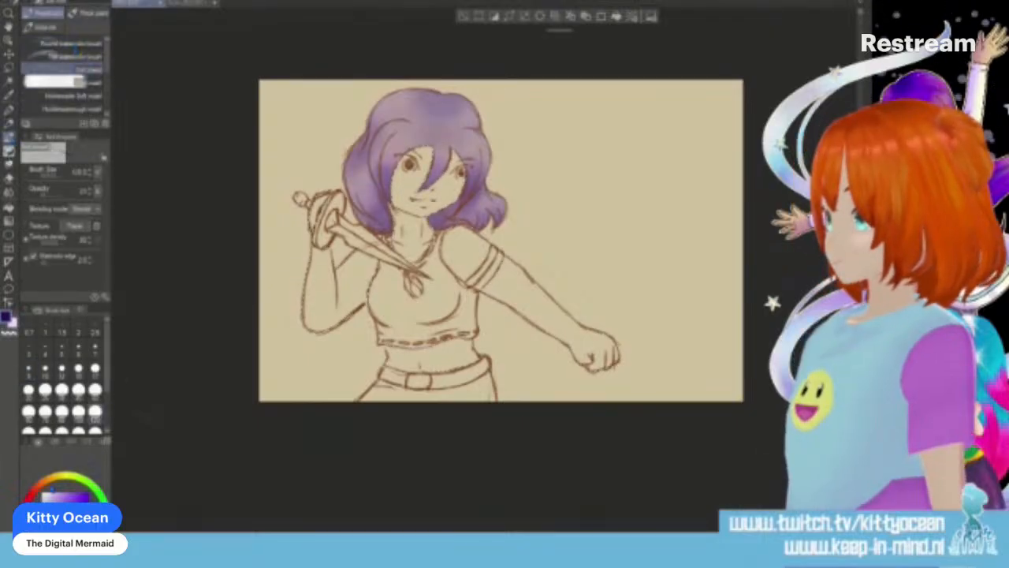
pyautogui.keyDown('alt'); pyautogui.click(486, 283); pyautogui.keyUp('alt')
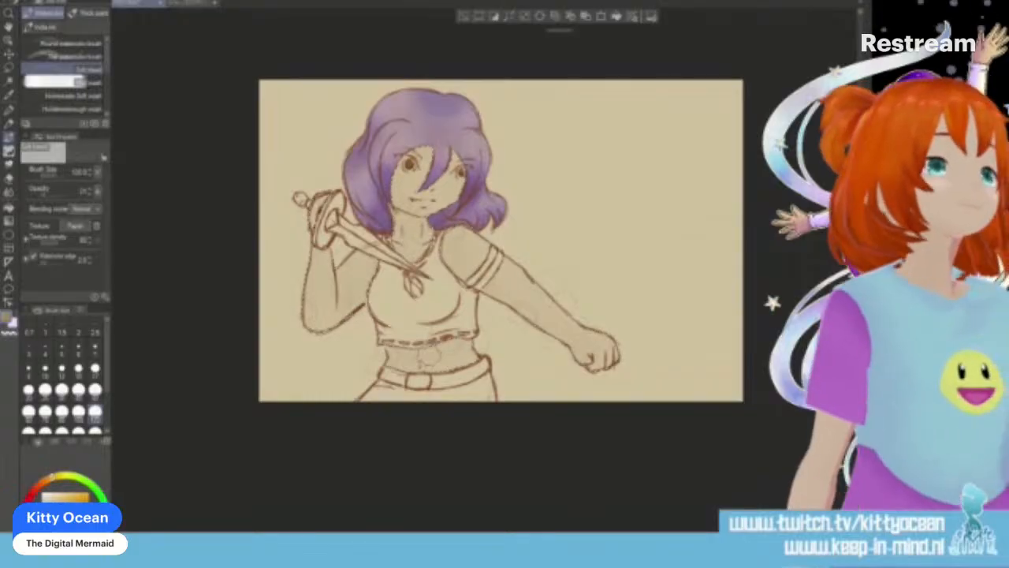
pyautogui.keyDown('alt'); pyautogui.click(366, 189); pyautogui.keyUp('alt')
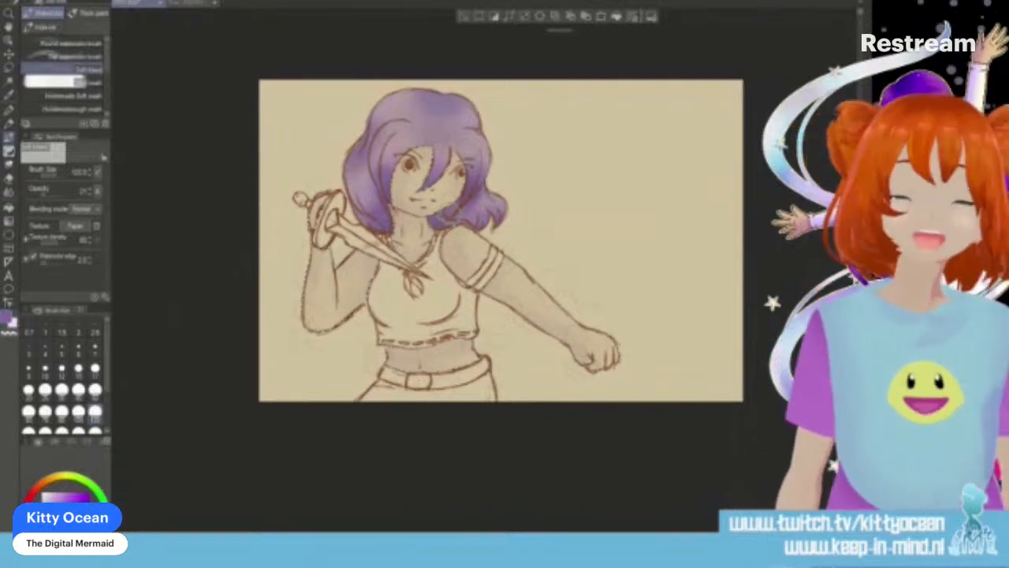
pyautogui.press('x')
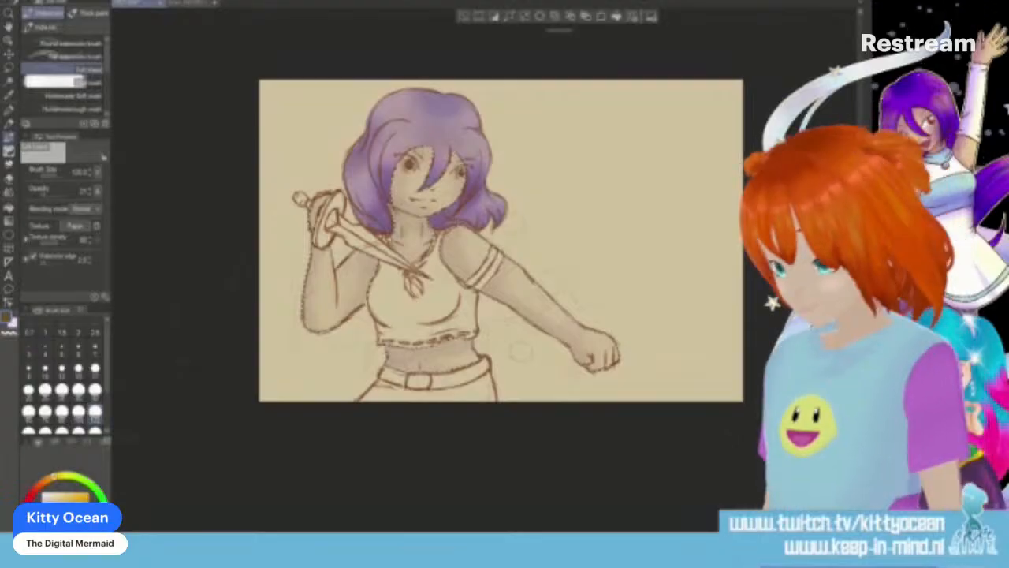
pyautogui.click(47, 545)
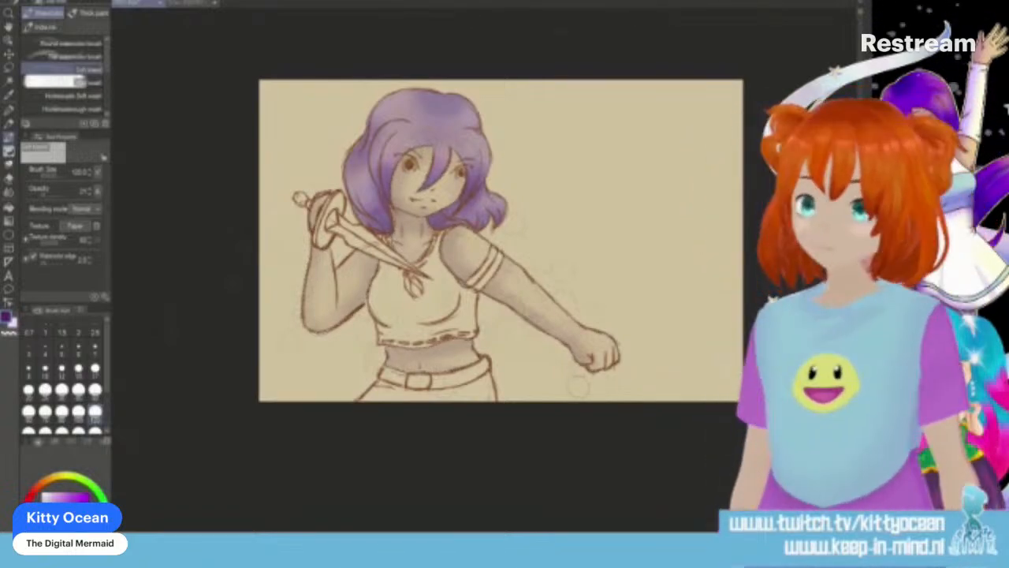
# Step: Paint the character's irises golden yellow using the Round watercolor brush at size 4 in Normal blending mode
pyautogui.scroll(3, 577, 386)
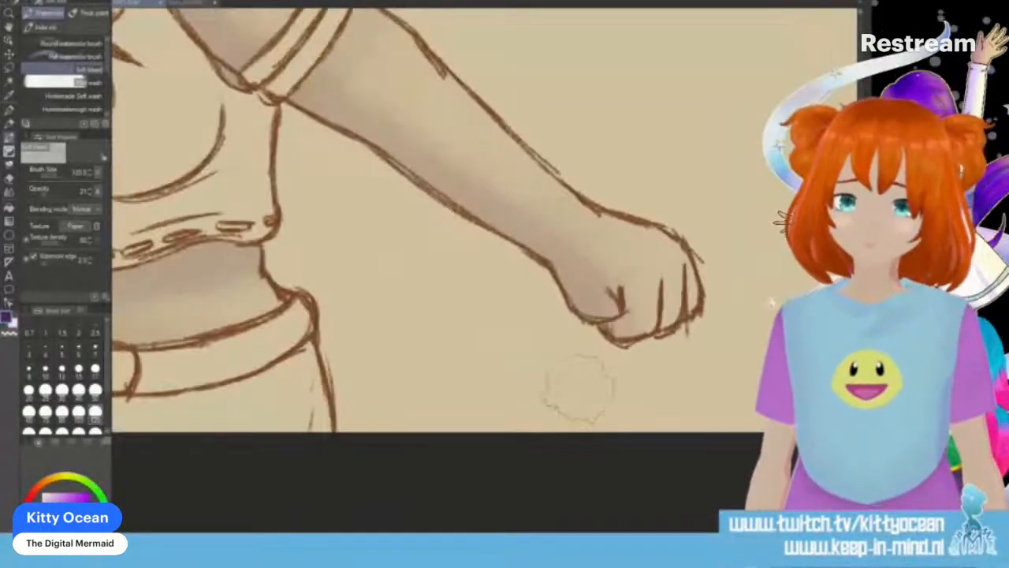
pyautogui.scroll(6, 580, 388)
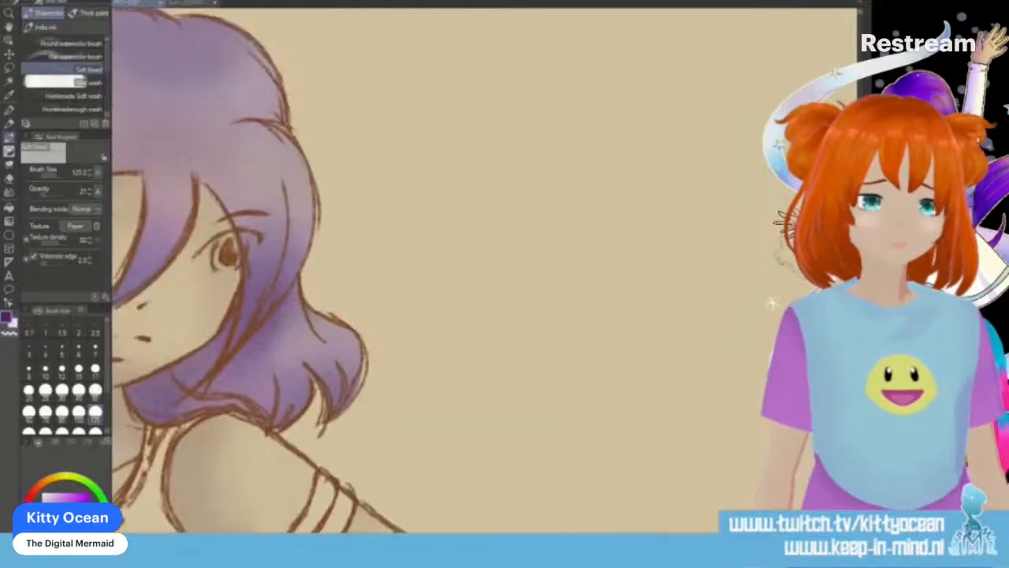
pyautogui.hscroll(-5, 406, 270)
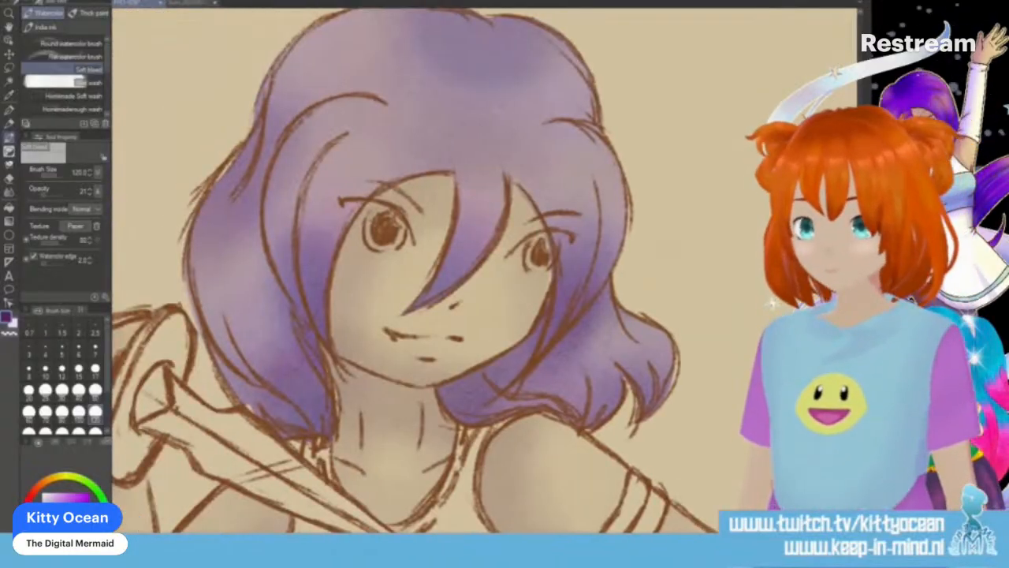
pyautogui.press('x')
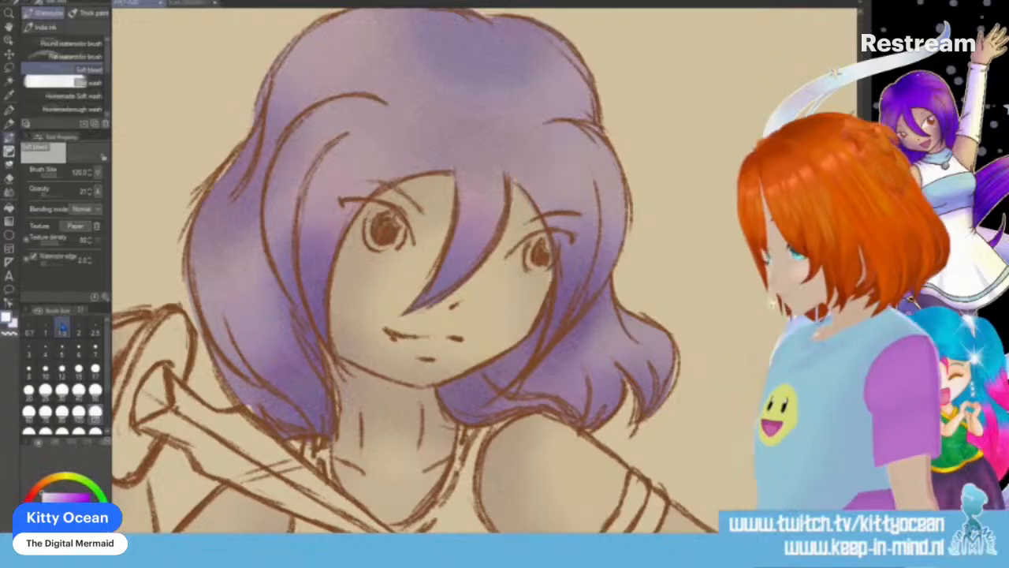
pyautogui.moveTo(71, 191); pyautogui.dragTo(87, 190)
pyautogui.click(71, 43)
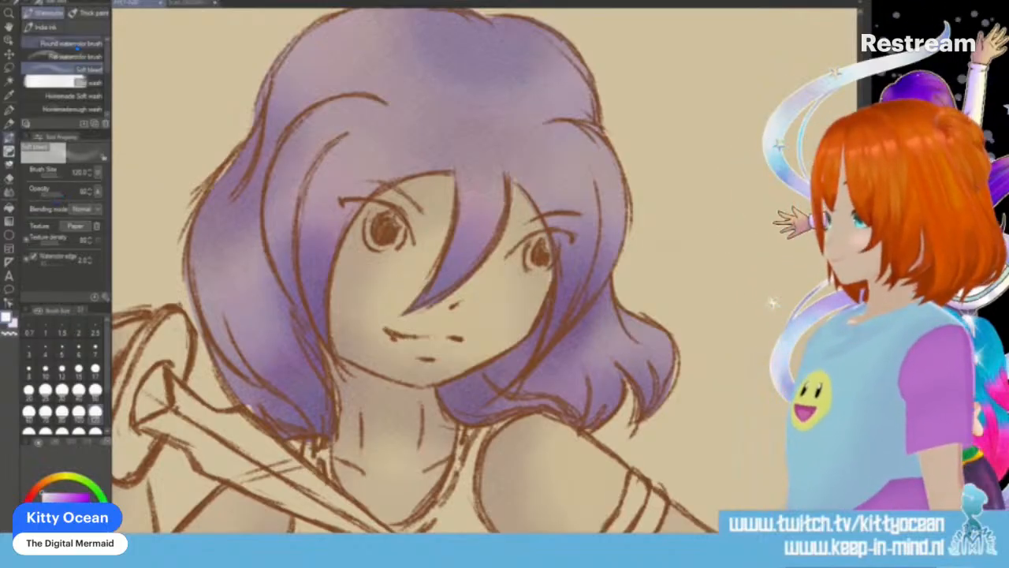
pyautogui.click(45, 347)
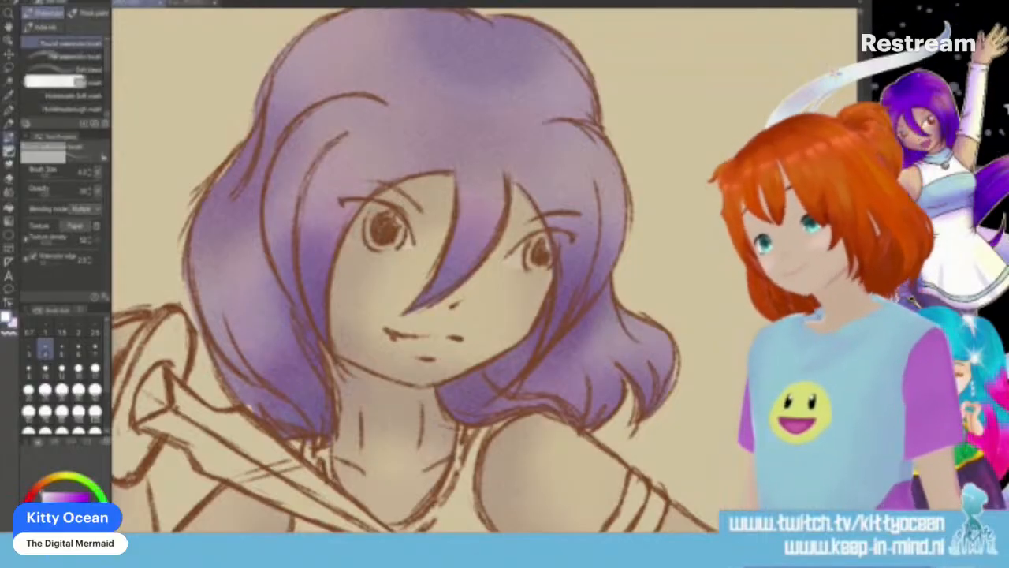
pyautogui.click(51, 477)
pyautogui.click(63, 506)
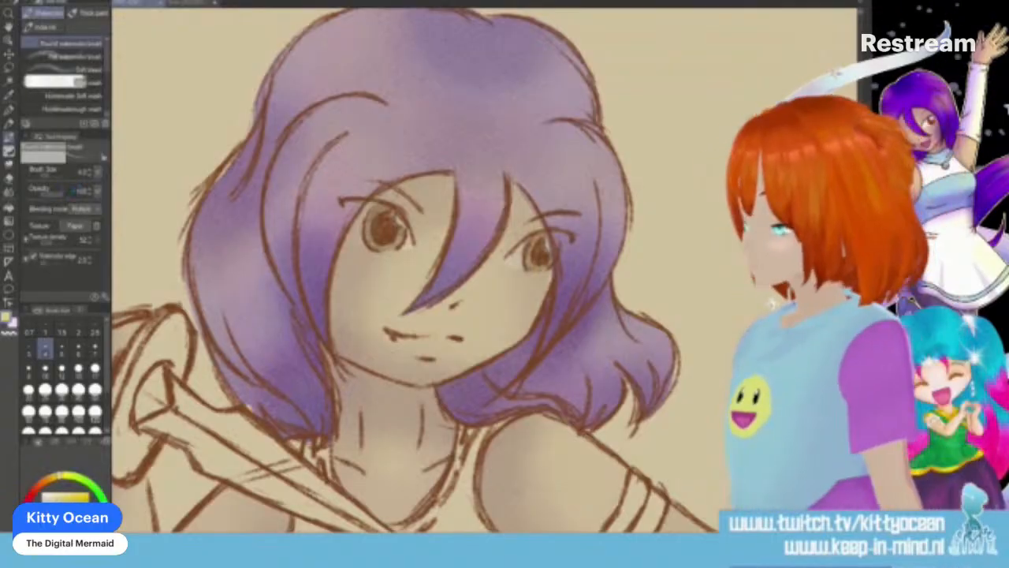
pyautogui.click(81, 209)
pyautogui.click(73, 222)
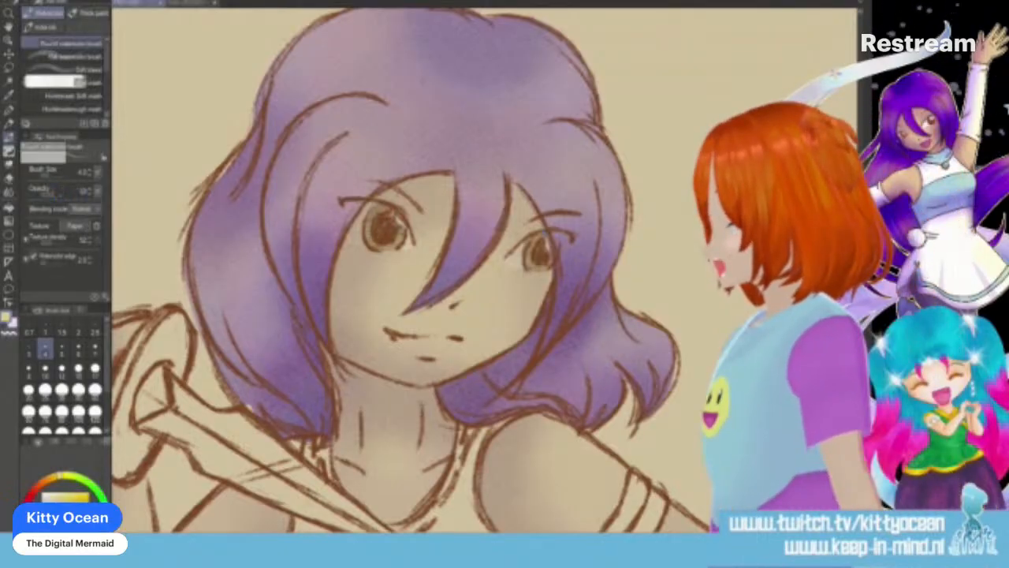
# Step: Paint the character's lips pinkish red with the small Round watercolor brush
pyautogui.click(57, 495)
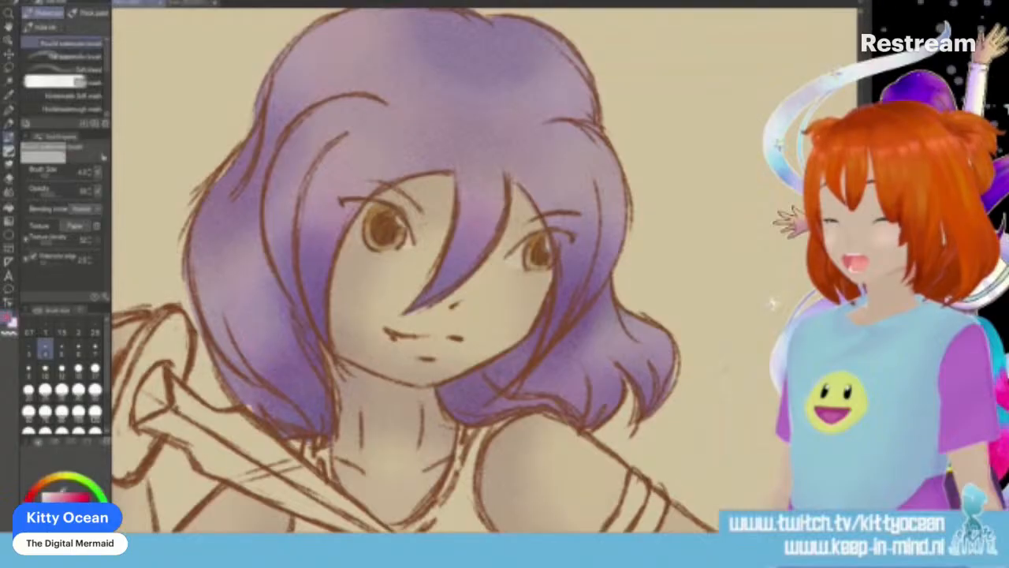
pyautogui.moveTo(404, 340)
pyautogui.mouseDown()
pyautogui.moveTo(427, 351)
pyautogui.moveTo(451, 342)
pyautogui.mouseUp()
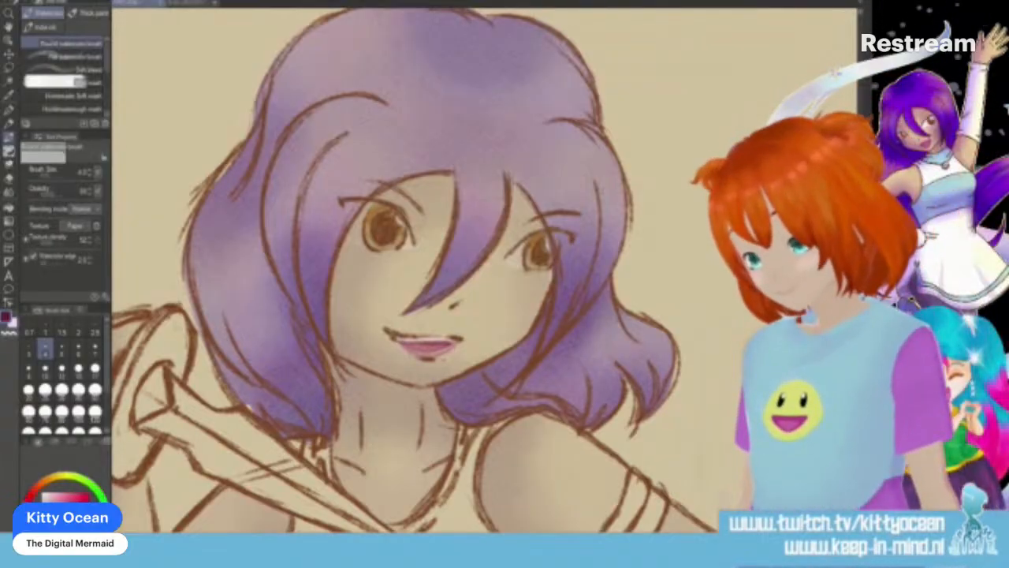
# Step: Lasso-select the dagger's guard, blade and pommel
pyautogui.moveTo(394, 315); pyautogui.dragTo(586, 315)
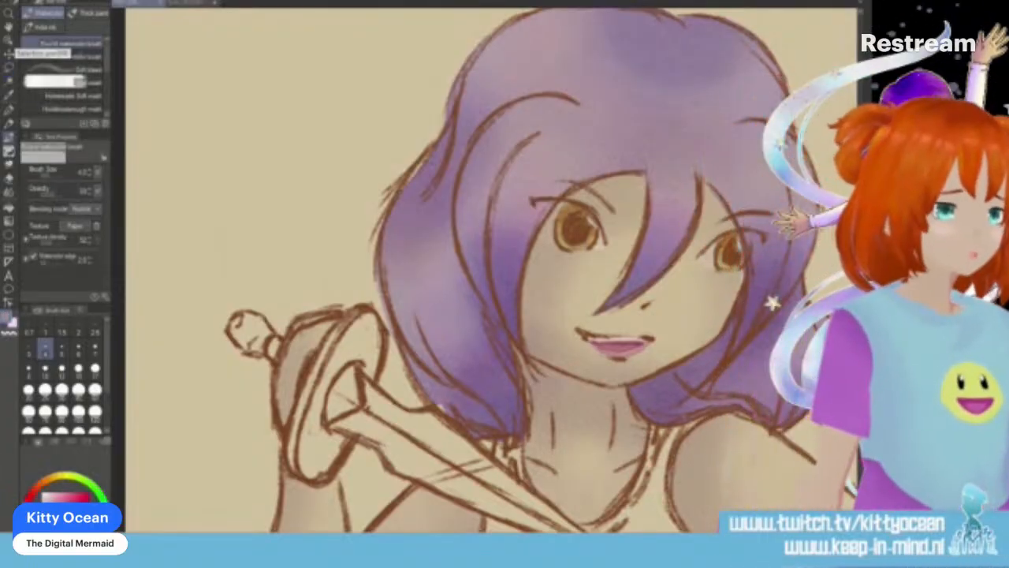
pyautogui.scroll(-5, 770, 302)
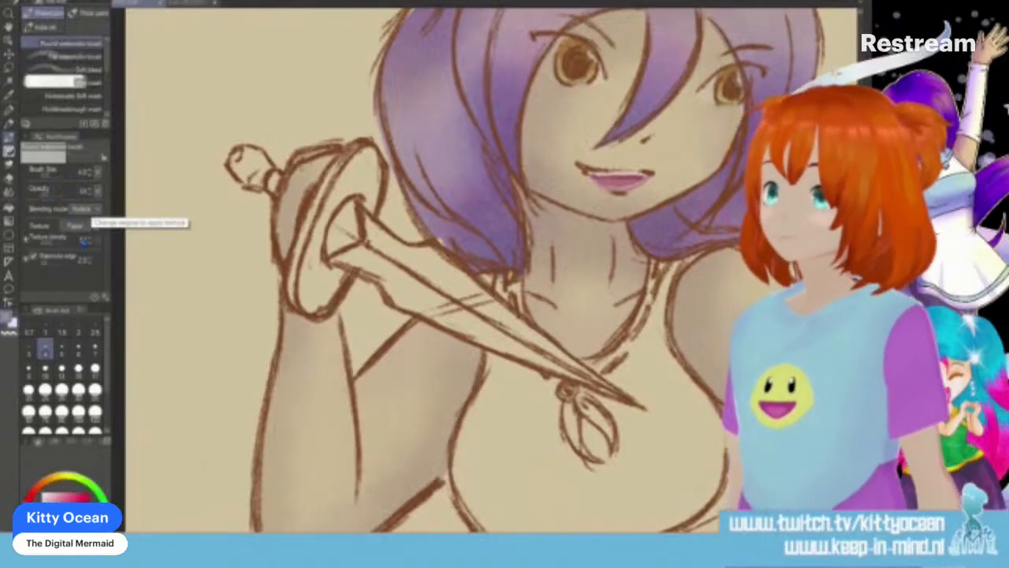
pyautogui.press('m')
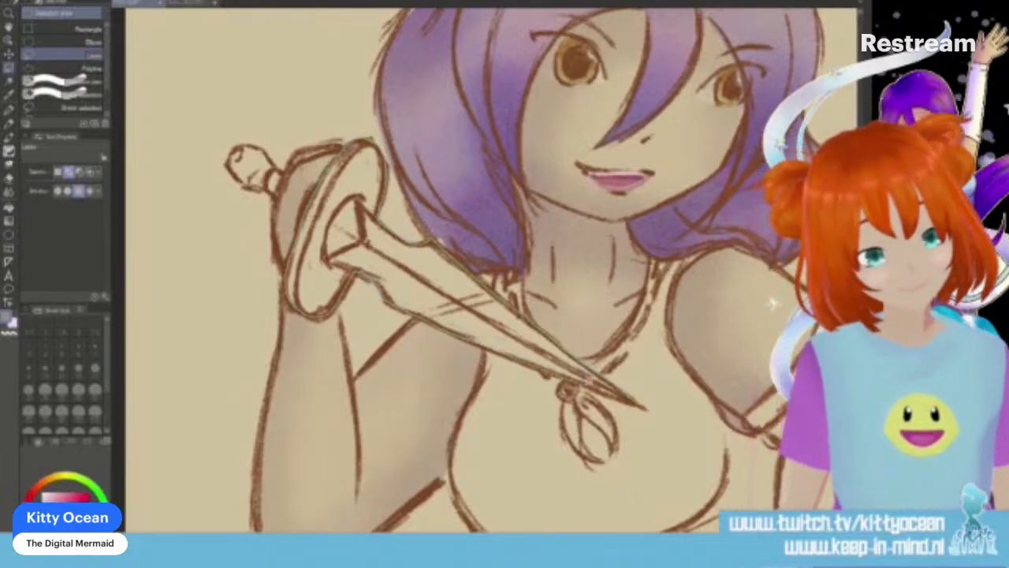
pyautogui.moveTo(322, 183); pyautogui.dragTo(341, 162)
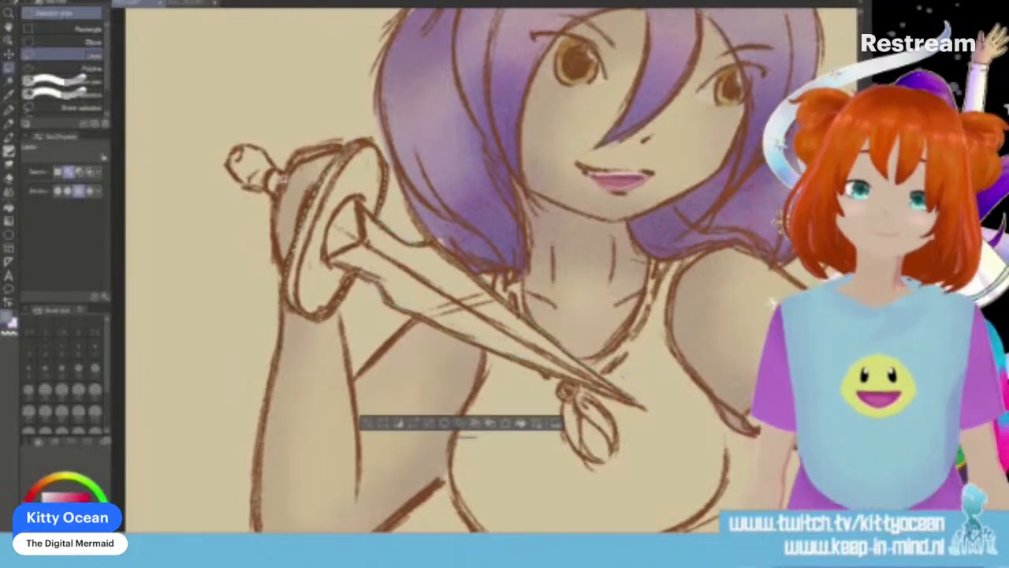
pyautogui.moveTo(237, 147)
pyautogui.mouseDown()
pyautogui.moveTo(237, 178)
pyautogui.moveTo(271, 175)
pyautogui.moveTo(275, 164)
pyautogui.mouseUp()
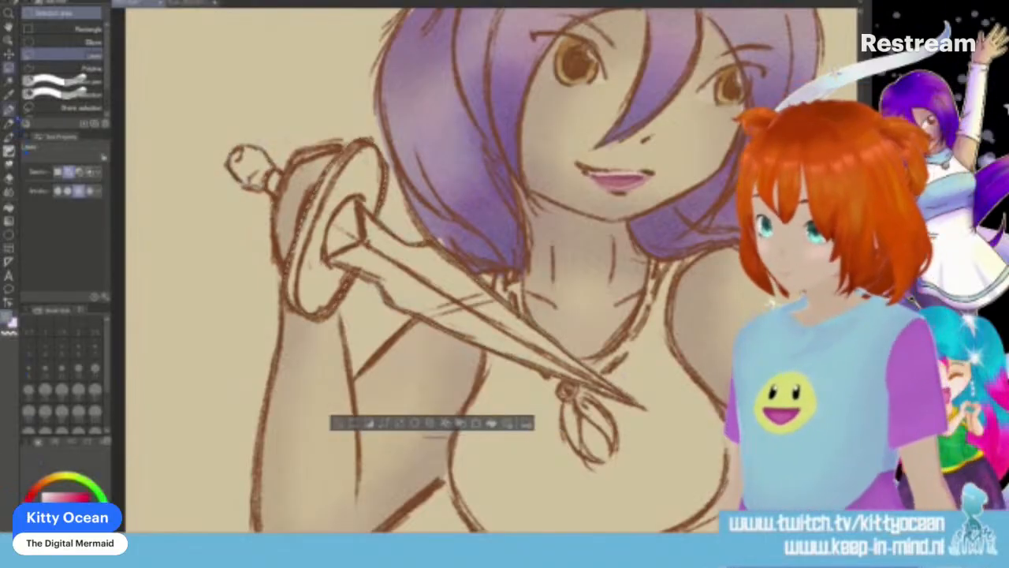
# Step: Lay a flat pale grey wash over the selected dagger using the Round watercolor brush at size 50 in Multiply mode
pyautogui.press('p')
pyautogui.press('b')
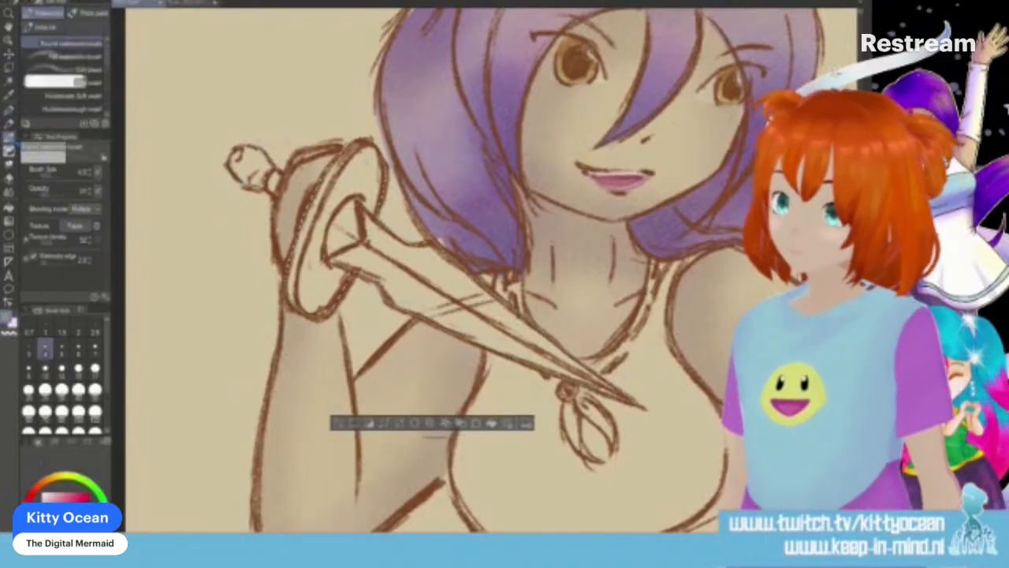
pyautogui.press('[')
pyautogui.press('[')
pyautogui.press('[')
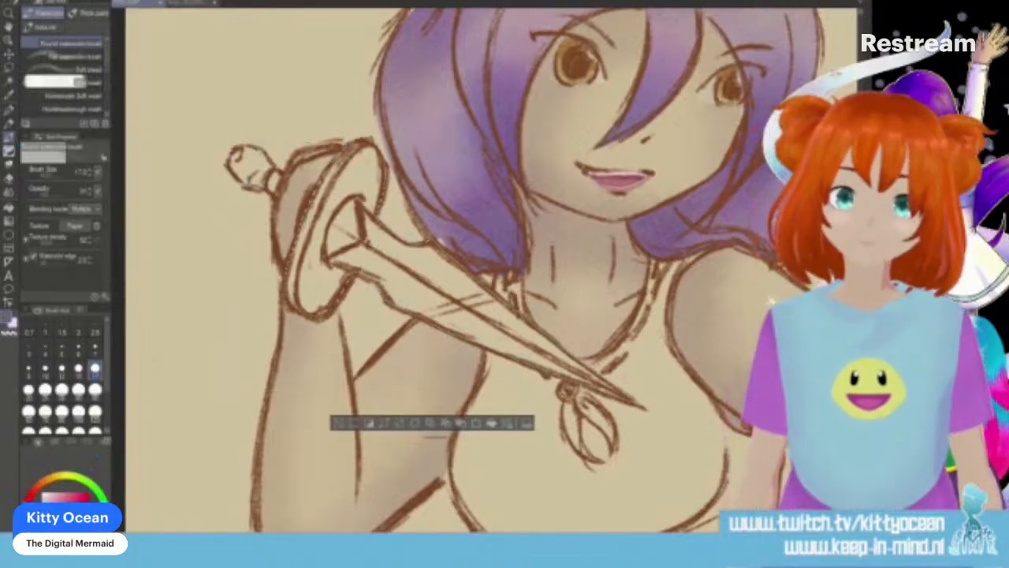
pyautogui.click(95, 390)
pyautogui.moveTo(309, 309)
pyautogui.mouseDown()
pyautogui.moveTo(370, 260)
pyautogui.moveTo(457, 292)
pyautogui.moveTo(587, 383)
pyautogui.mouseUp()
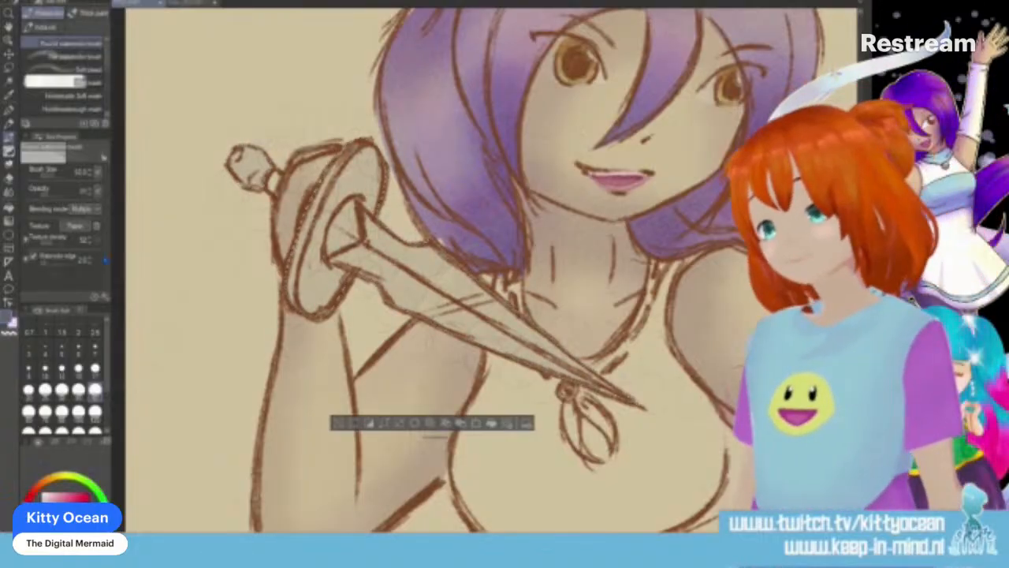
# Step: Shade the selected dagger with the Soft bleed brush in darker grey with white highlights, and deselect it
pyautogui.click(56, 69)
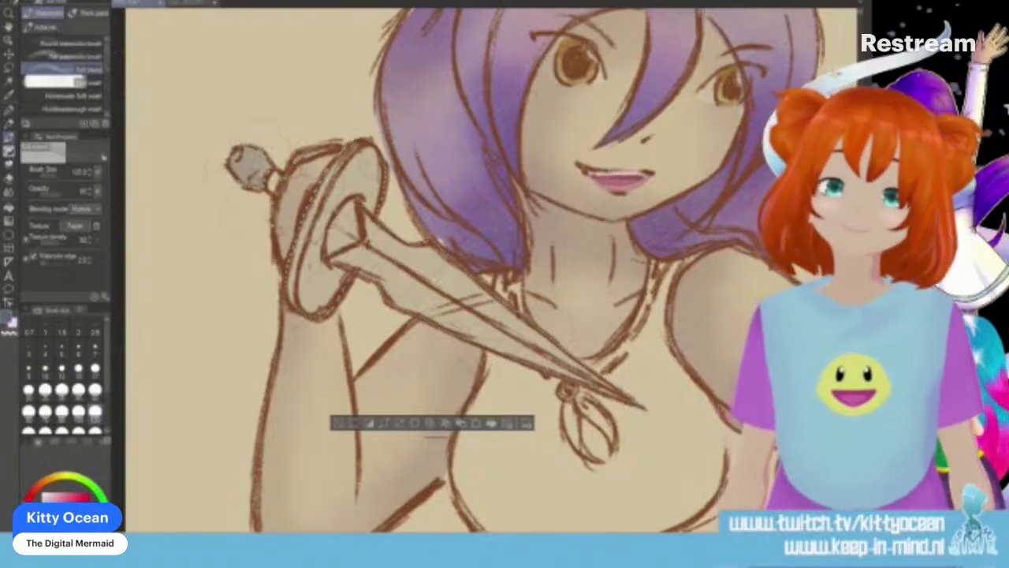
pyautogui.moveTo(295, 320)
pyautogui.mouseDown()
pyautogui.moveTo(359, 260)
pyautogui.moveTo(465, 331)
pyautogui.moveTo(623, 394)
pyautogui.mouseUp()
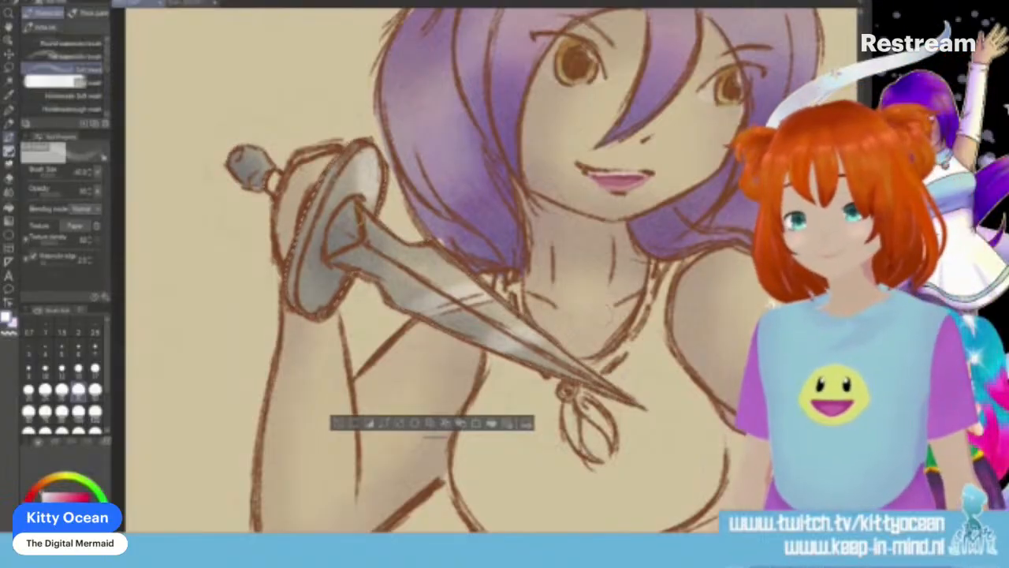
pyautogui.click(78, 368)
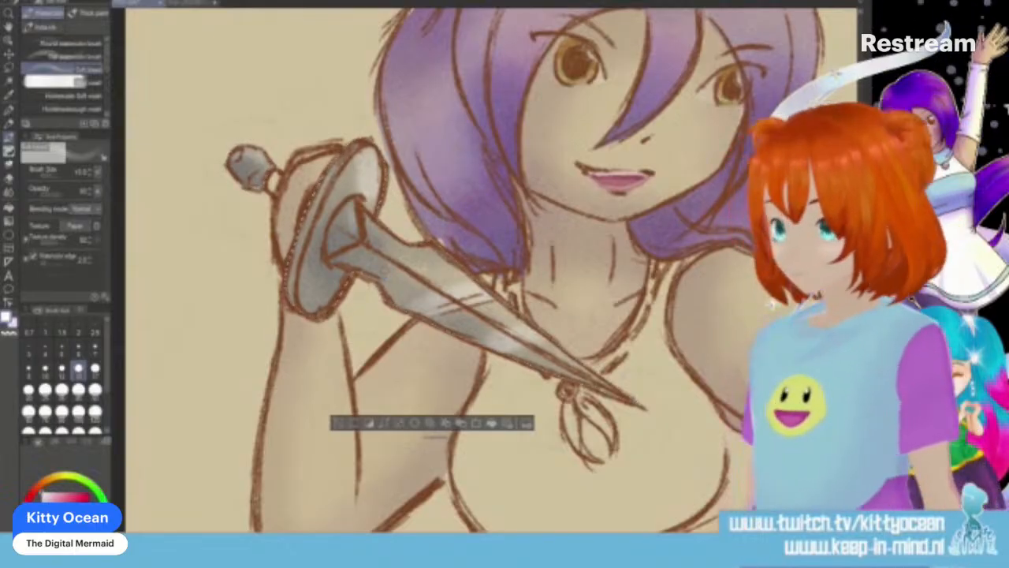
pyautogui.hotkey('ctrl', 'd')
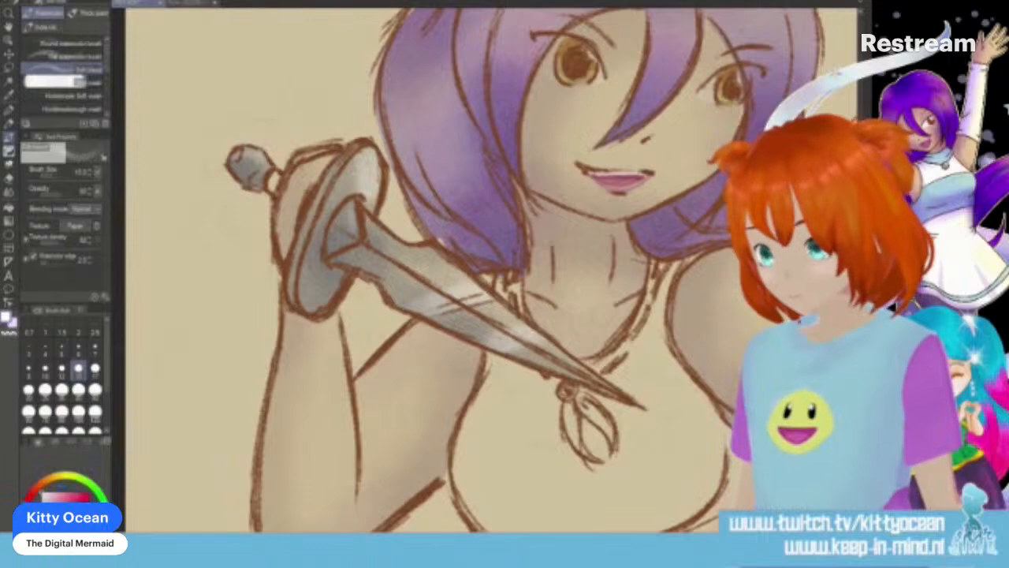
# Step: Colour the dagger's grip between the pommel and the hand brown, using the Round watercolor brush at size 8 in Multiply mode
pyautogui.click(49, 478)
pyautogui.click(69, 507)
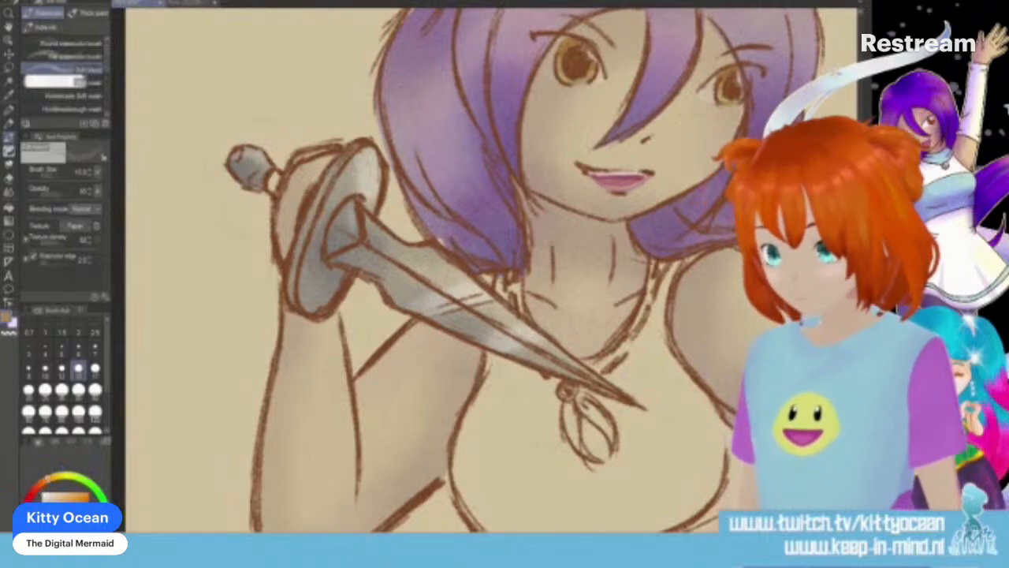
pyautogui.press('b')
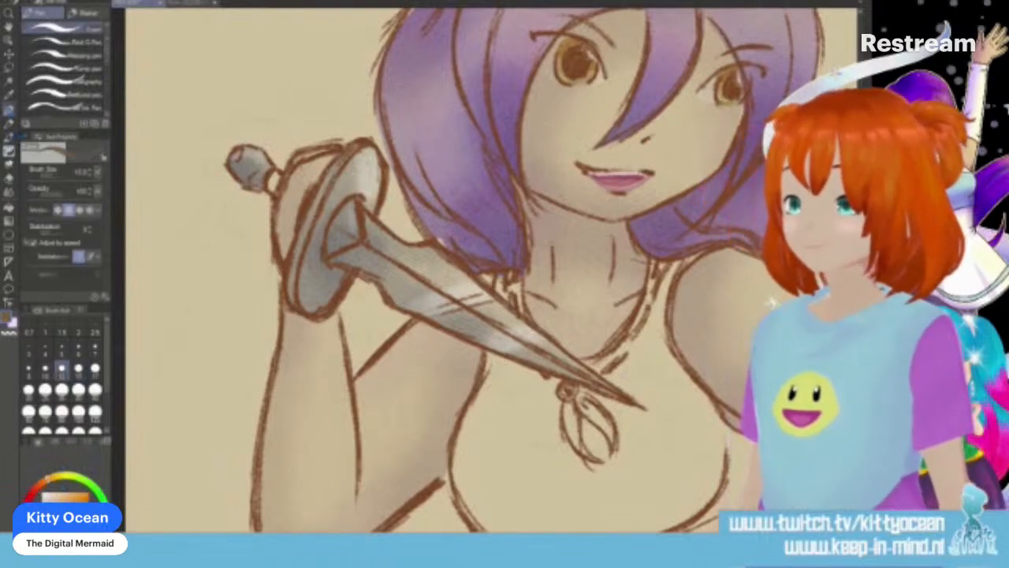
pyautogui.press('b')
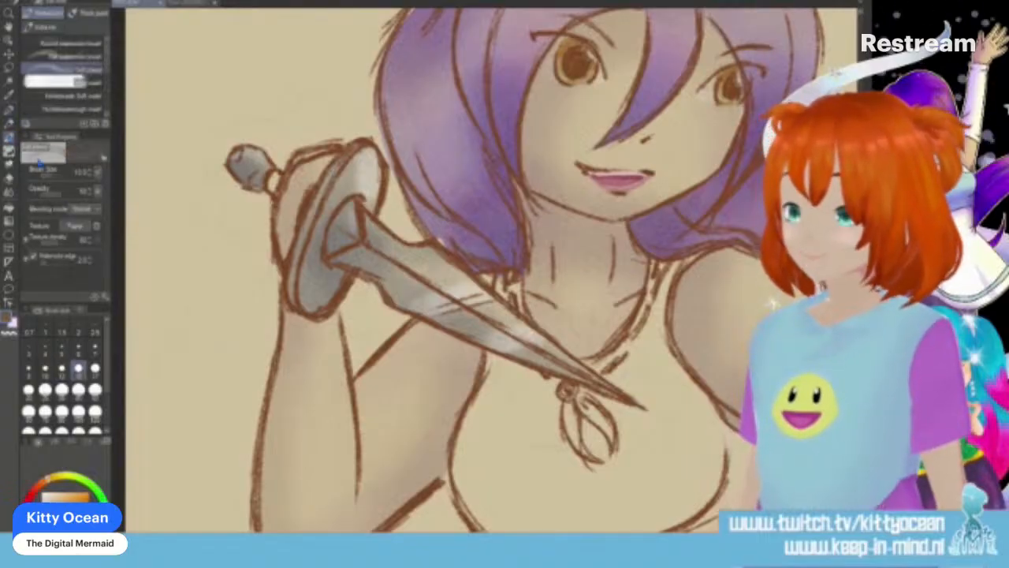
pyautogui.press('b')
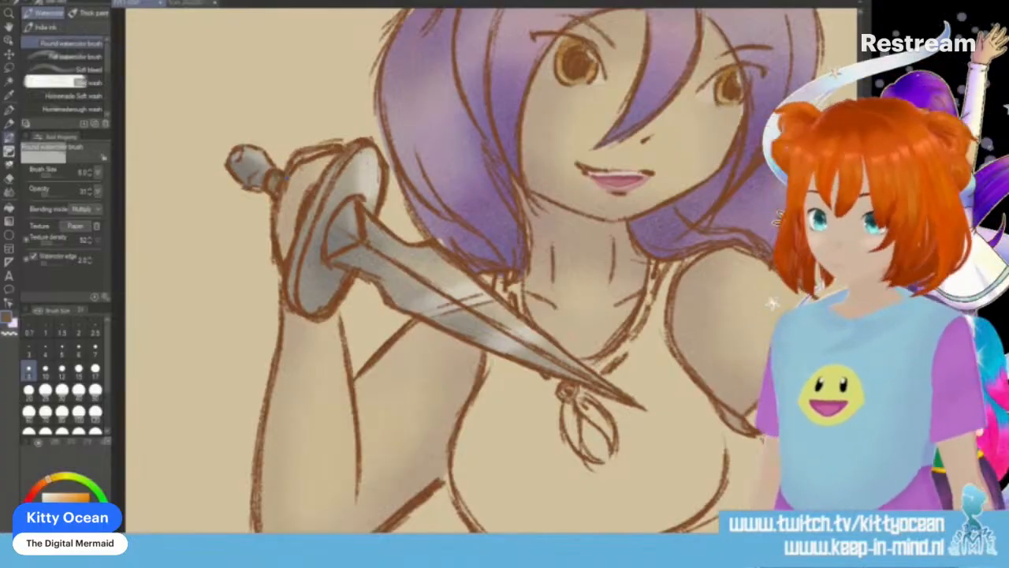
# Step: Lasso-select the cropped top from its neckline and shoulders down to the hem, and ready the Round watercolor brush with a pale yellow
pyautogui.moveTo(282, 169); pyautogui.dragTo(46, 166)
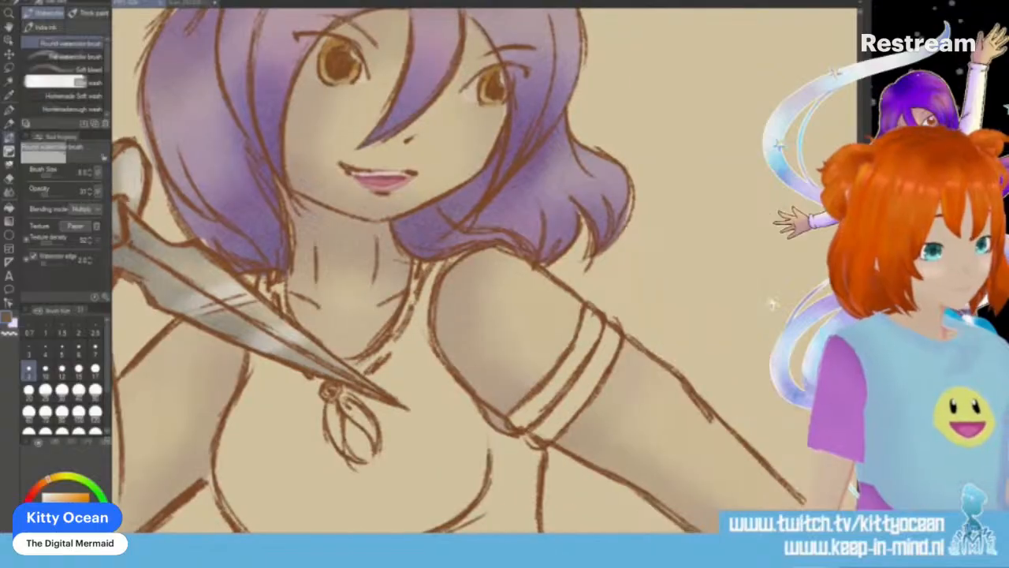
pyautogui.click(65, 479)
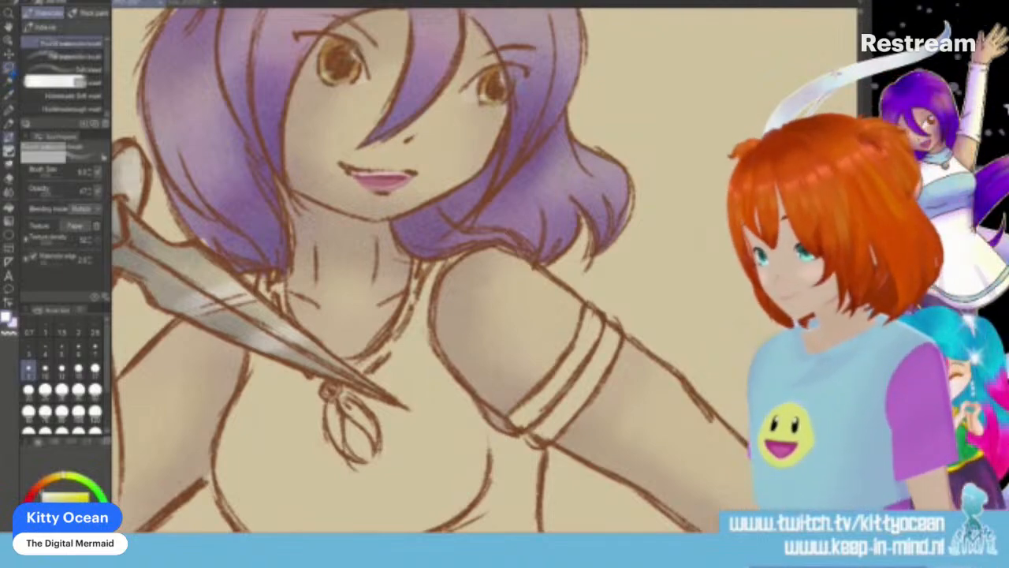
pyautogui.press('m')
pyautogui.scroll(-5, 426, 268)
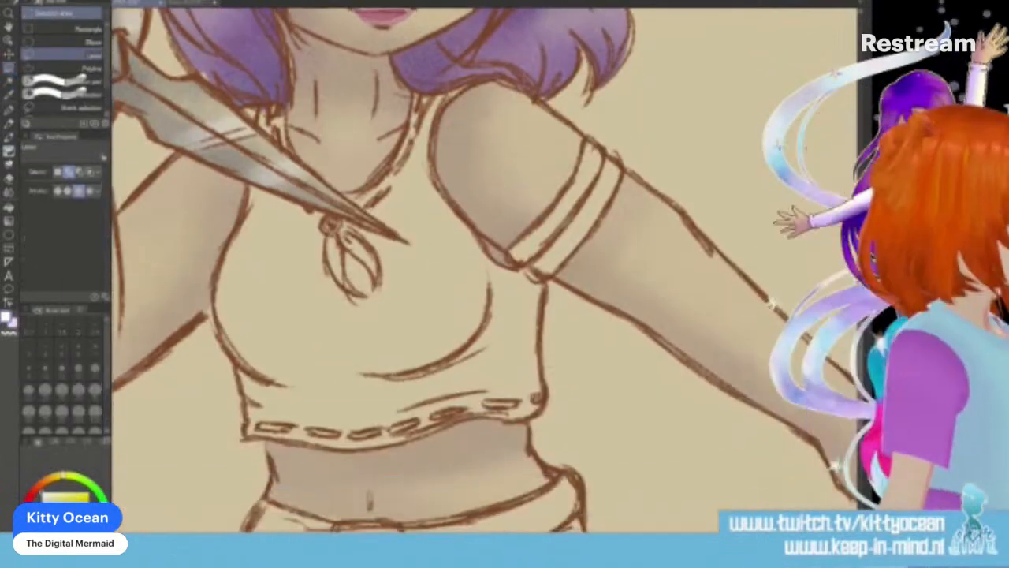
pyautogui.scroll(1, 426, 268)
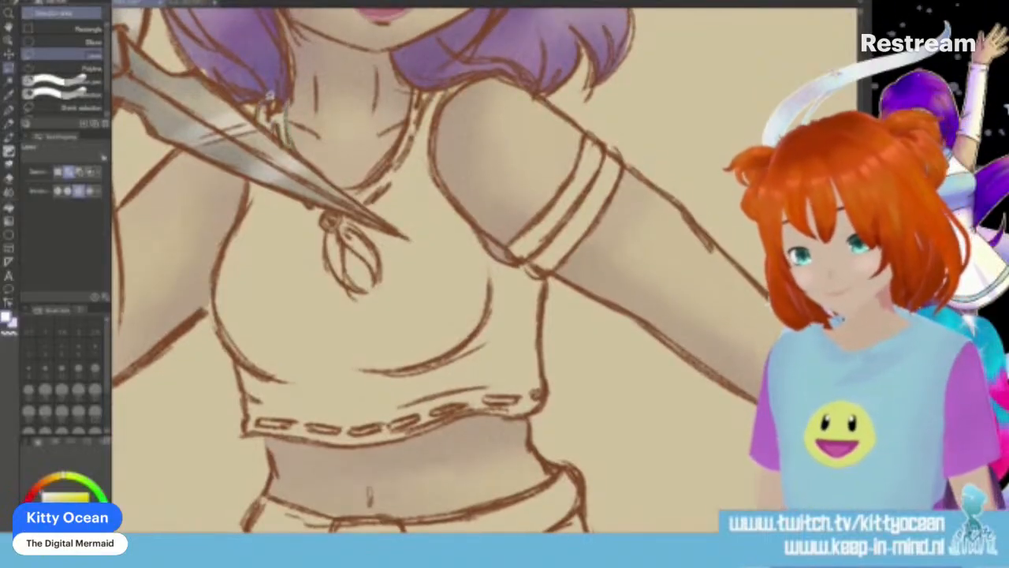
pyautogui.moveTo(280, 106); pyautogui.dragTo(288, 98)
pyautogui.moveTo(273, 180); pyautogui.dragTo(709, 40)
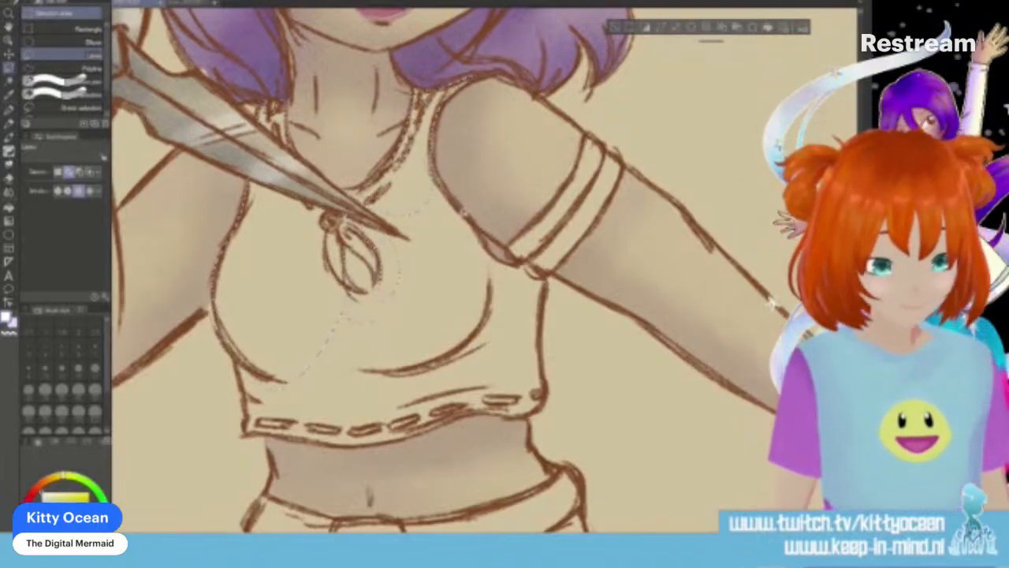
pyautogui.moveTo(482, 238); pyautogui.dragTo(527, 268)
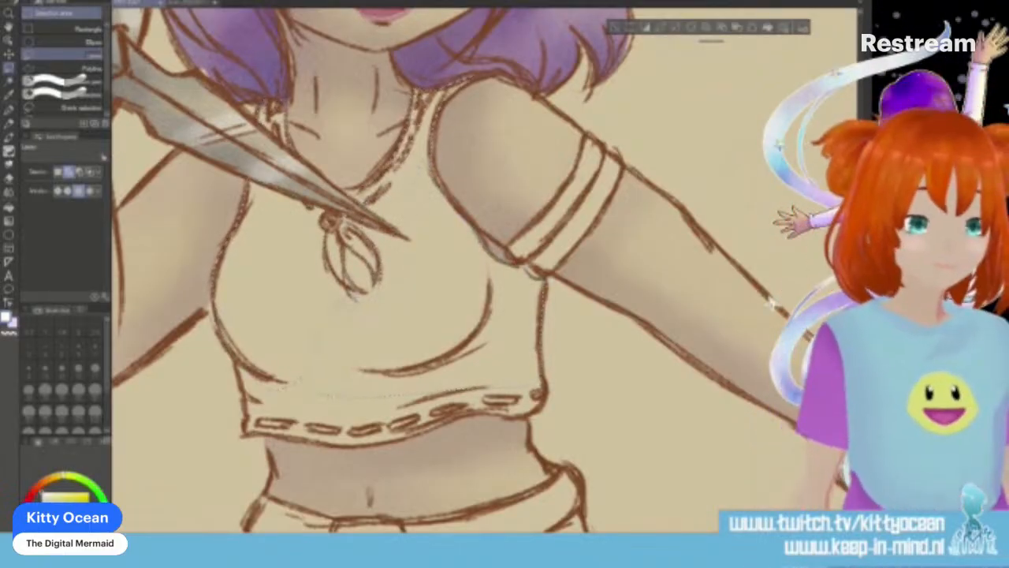
pyautogui.scroll(-3, 457, 268)
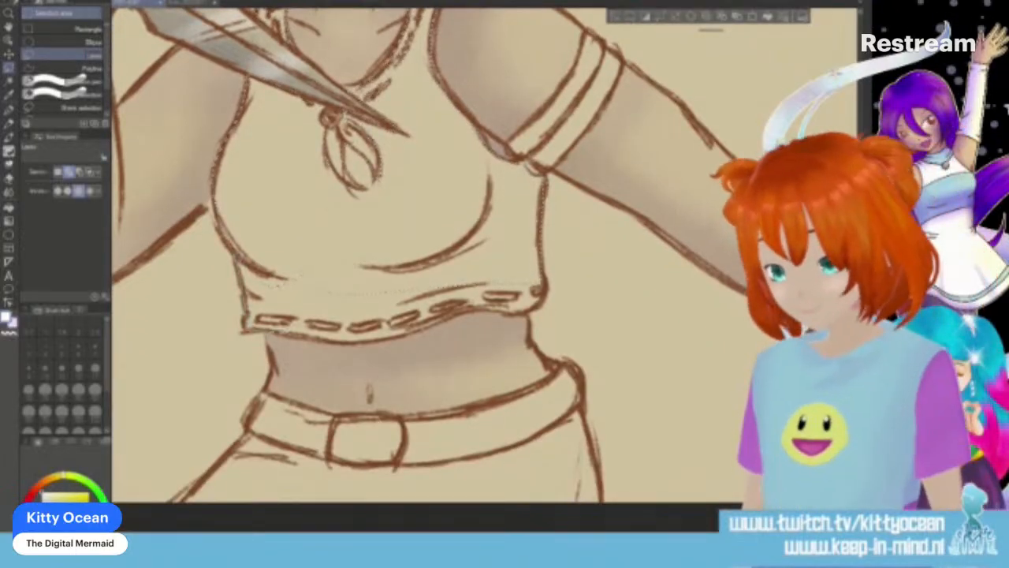
pyautogui.moveTo(394, 337); pyautogui.dragTo(508, 310)
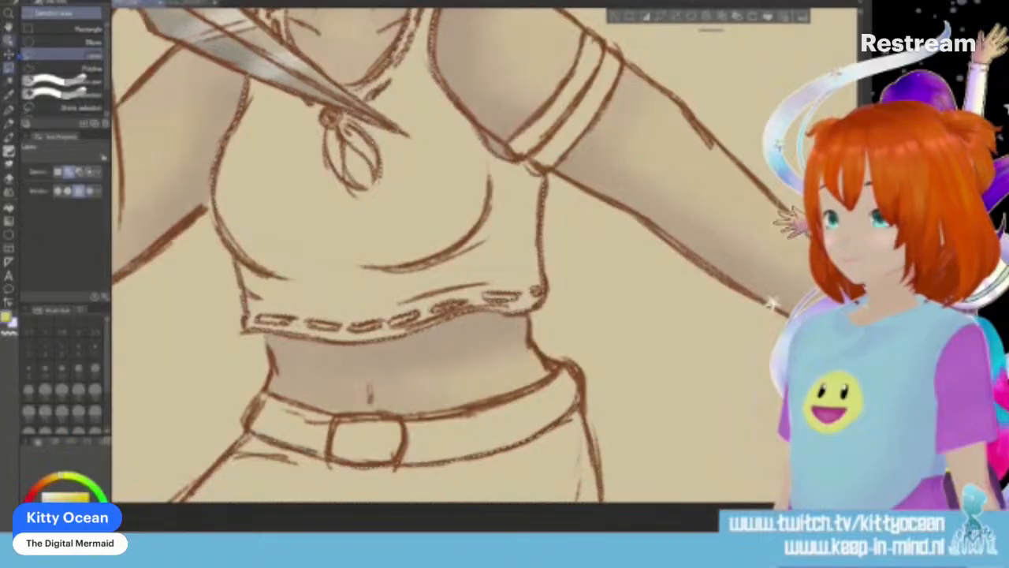
pyautogui.press('e')
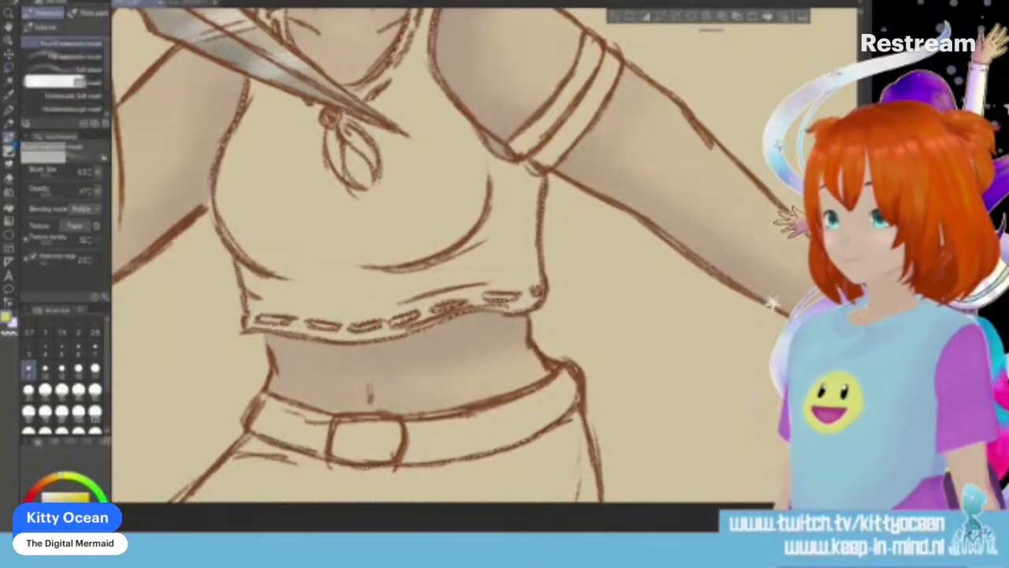
# Step: Shade the edges of the yellow top and trousers with purple picked from the hair, using the Soft bleed brush
pyautogui.hotkey('ctrl', '-')
pyautogui.hotkey('ctrl', '-')
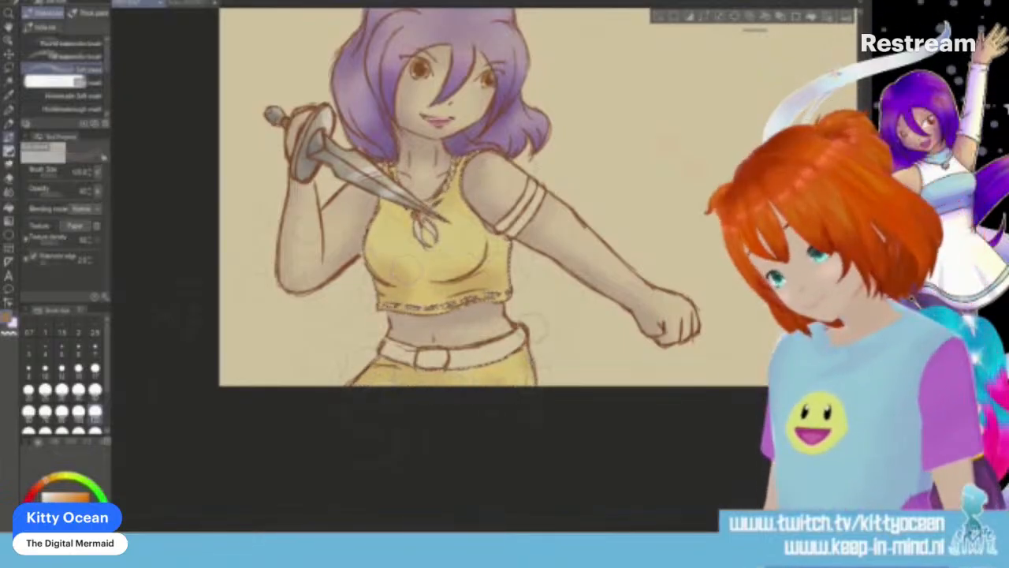
pyautogui.keyDown('alt'); pyautogui.click(376, 106); pyautogui.keyUp('alt')
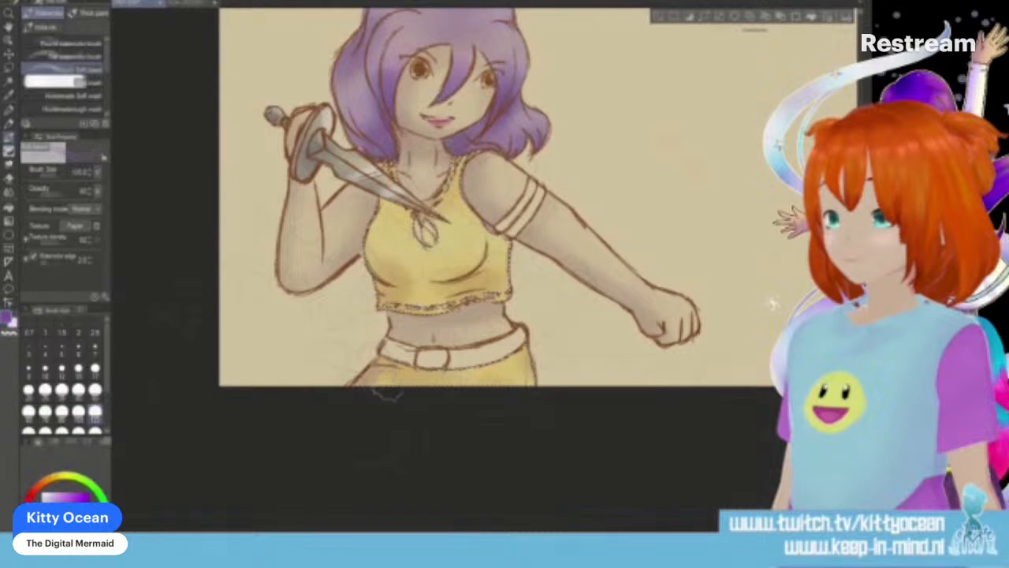
pyautogui.moveTo(379, 272)
pyautogui.mouseDown()
pyautogui.moveTo(394, 282)
pyautogui.moveTo(490, 271)
pyautogui.moveTo(481, 221)
pyautogui.moveTo(494, 198)
pyautogui.mouseUp()
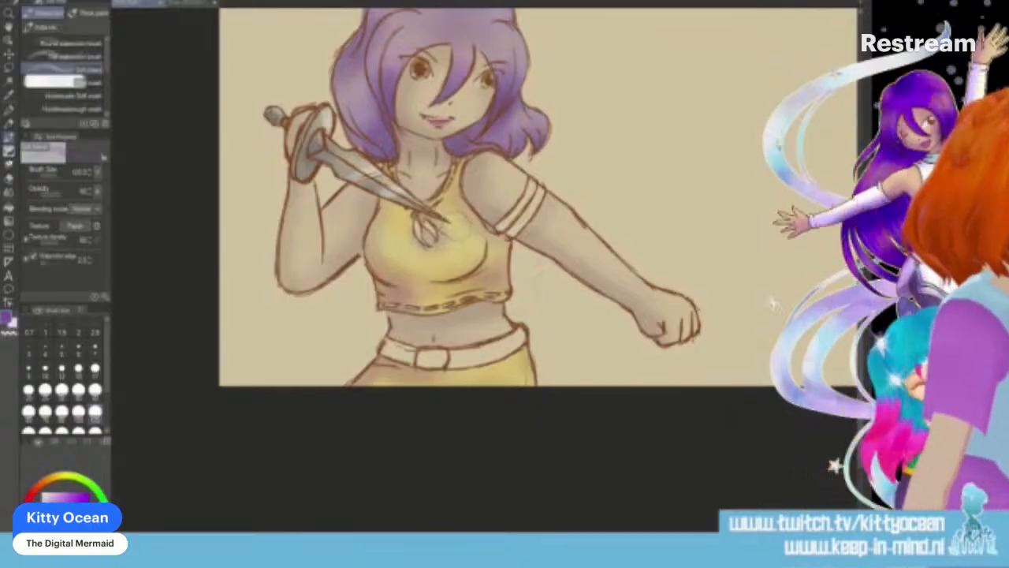
# Step: Lasso-select the knot at the front of the top and the stitches along the neckline
pyautogui.scroll(3, 450, 223)
pyautogui.scroll(5, 454, 224)
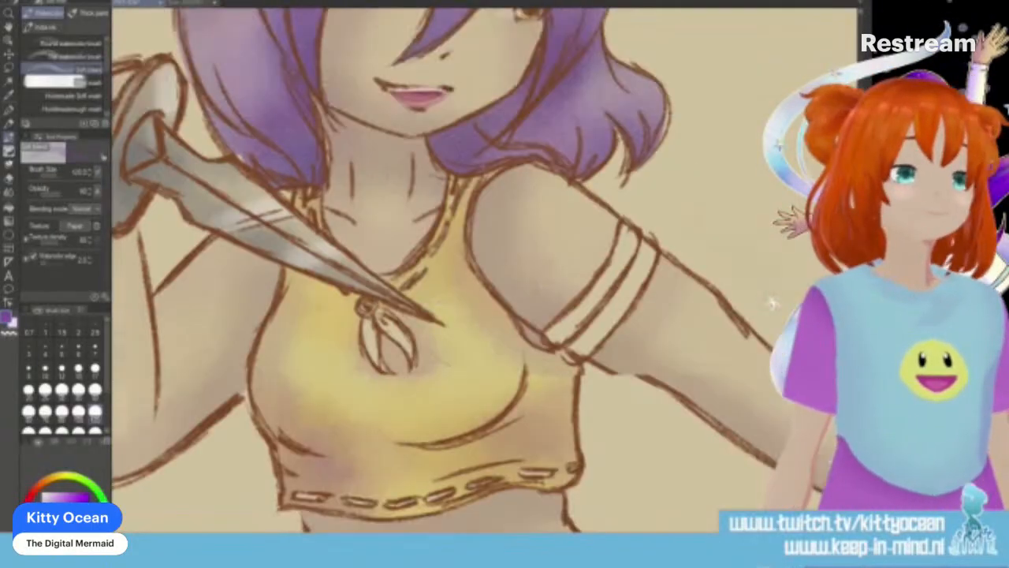
pyautogui.press('m')
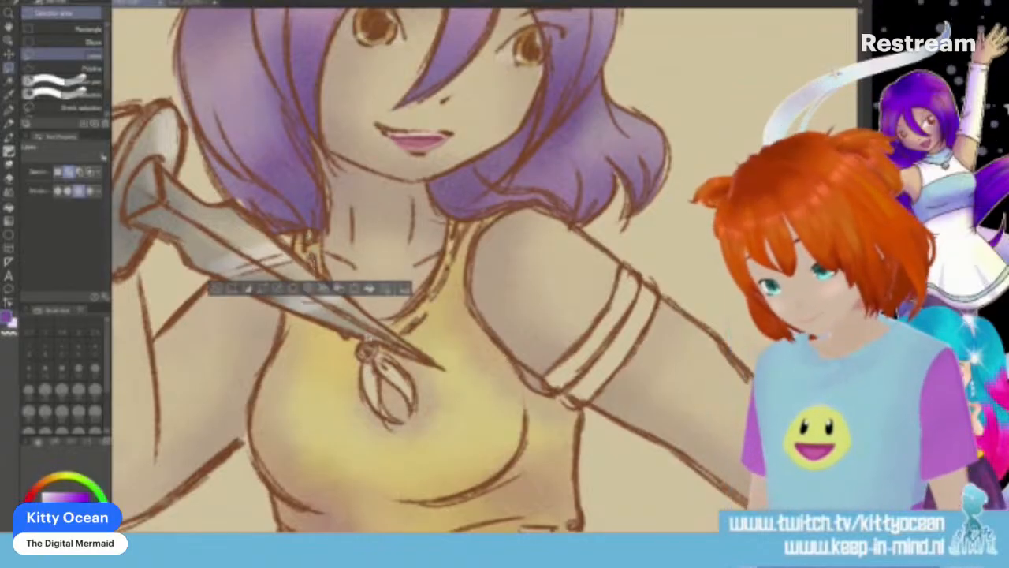
pyautogui.click(368, 350)
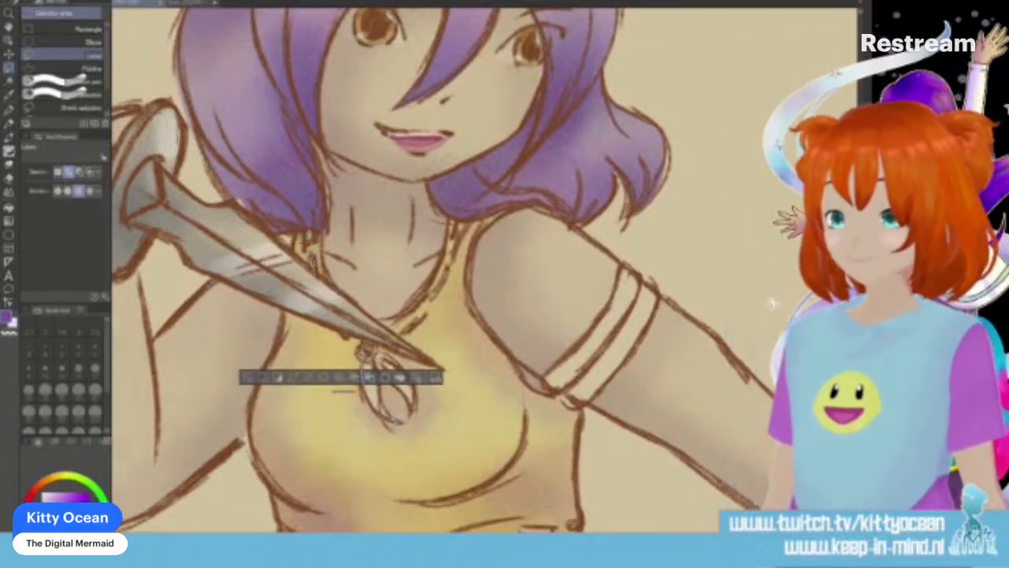
pyautogui.moveTo(369, 350); pyautogui.dragTo(414, 426)
pyautogui.moveTo(353, 455); pyautogui.dragTo(665, 60)
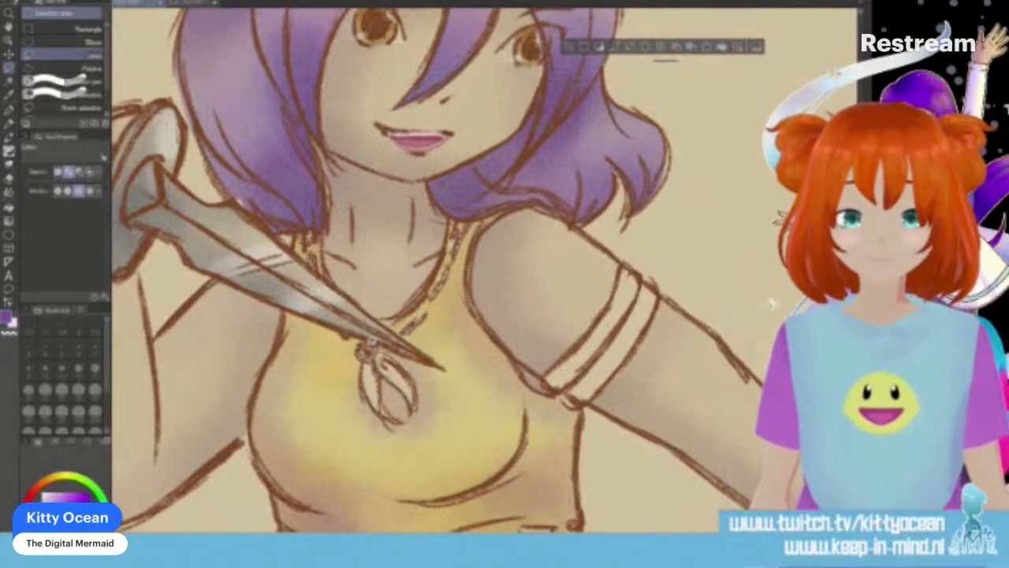
# Step: Add the two-stripe armband and the stitches along the top's hem to the lasso selection
pyautogui.moveTo(618, 267); pyautogui.dragTo(461, 268)
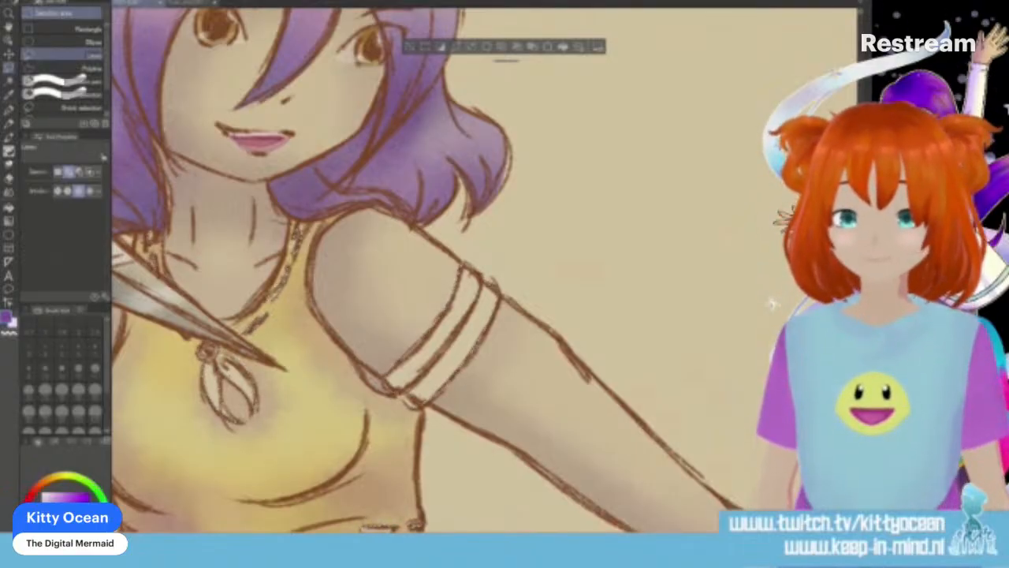
pyautogui.hscroll(-5, 442, 268)
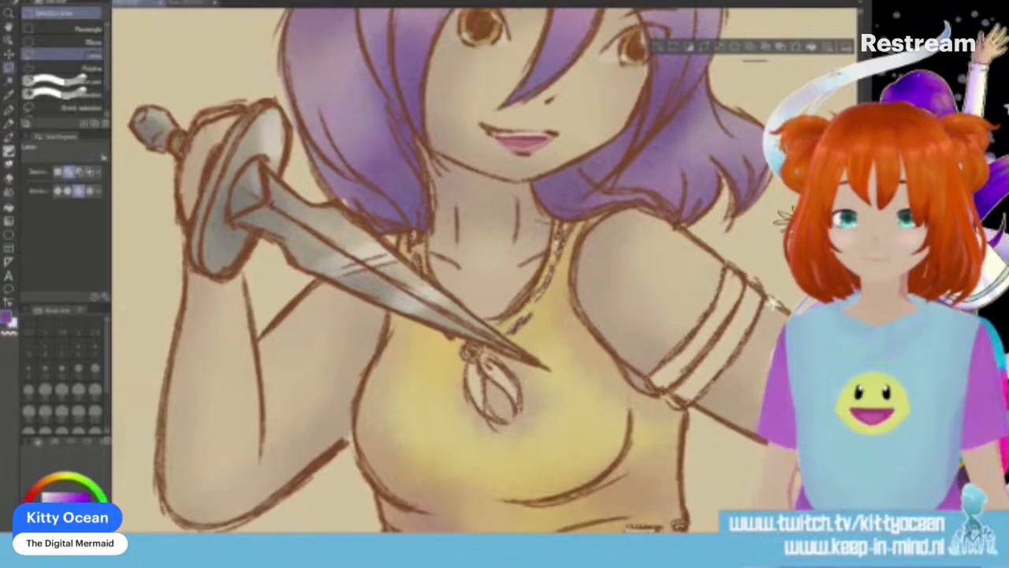
pyautogui.hotkey('ctrl', '-')
pyautogui.hotkey('ctrl', '-')
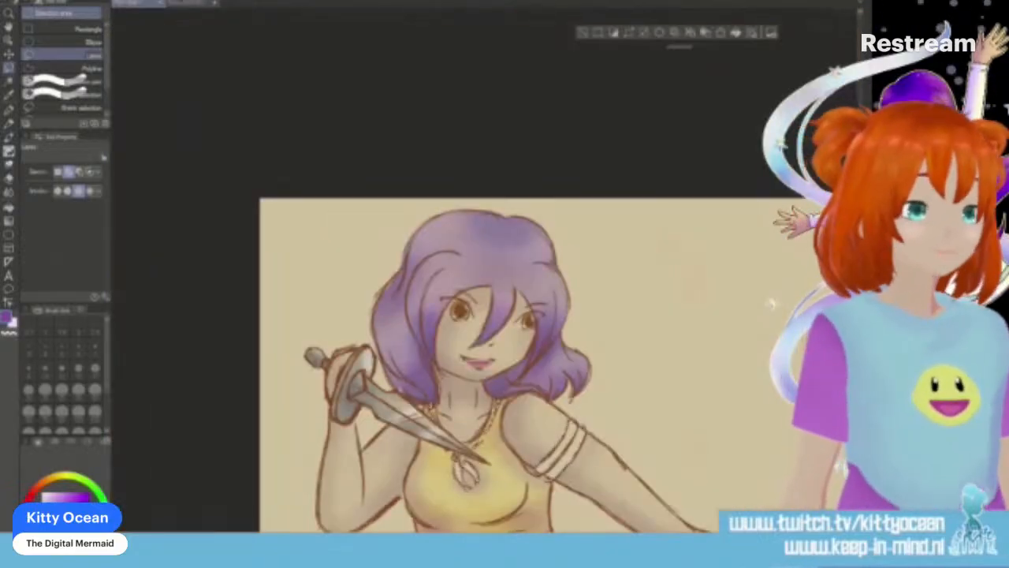
pyautogui.scroll(-5, 521, 363)
pyautogui.scroll(2, 520, 237)
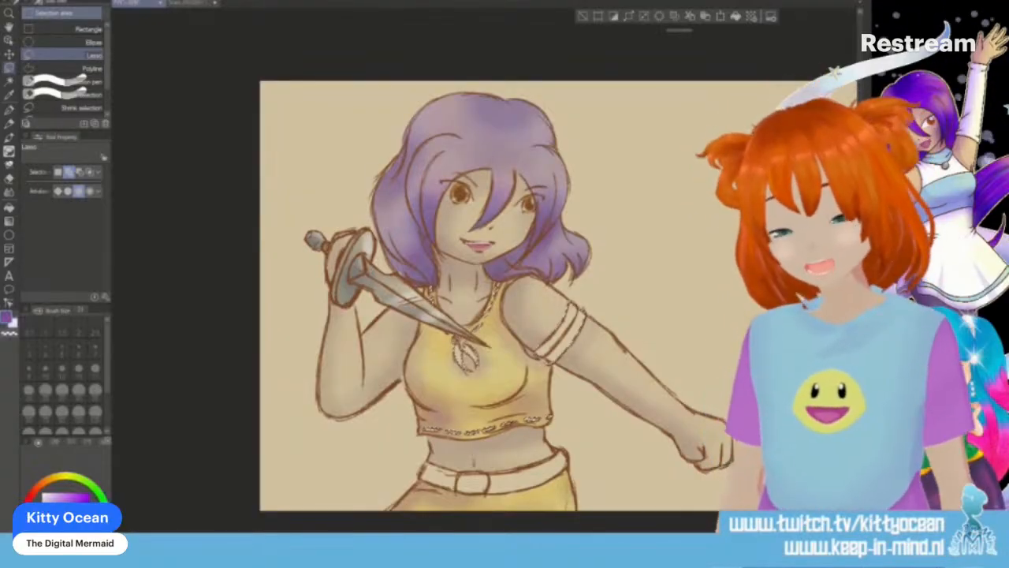
# Step: Lay a blue wash over the selected armband, knot and stitches with the Round watercolor brush at size 120 in Multiply mode
pyautogui.press('x')
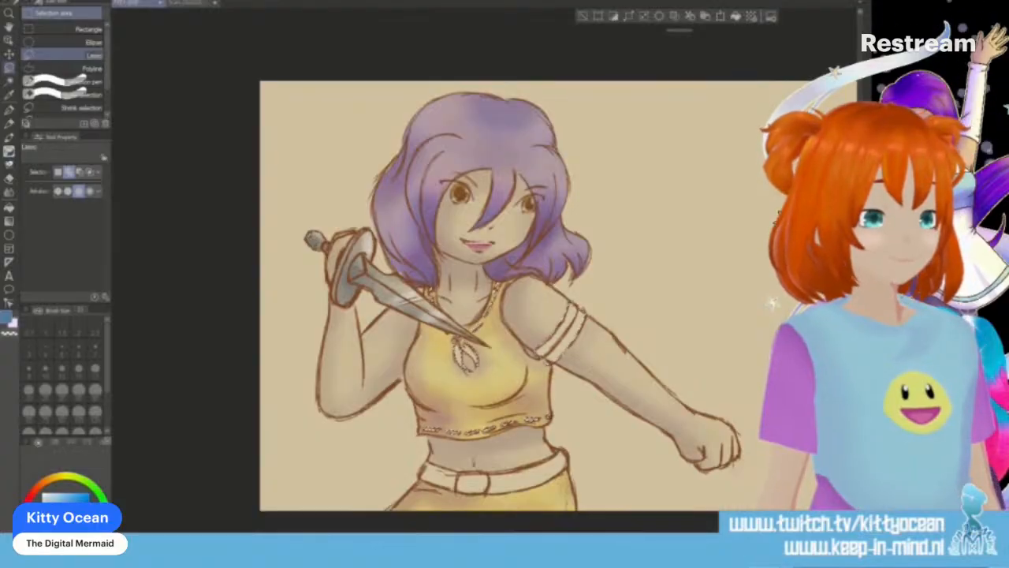
pyautogui.press('b')
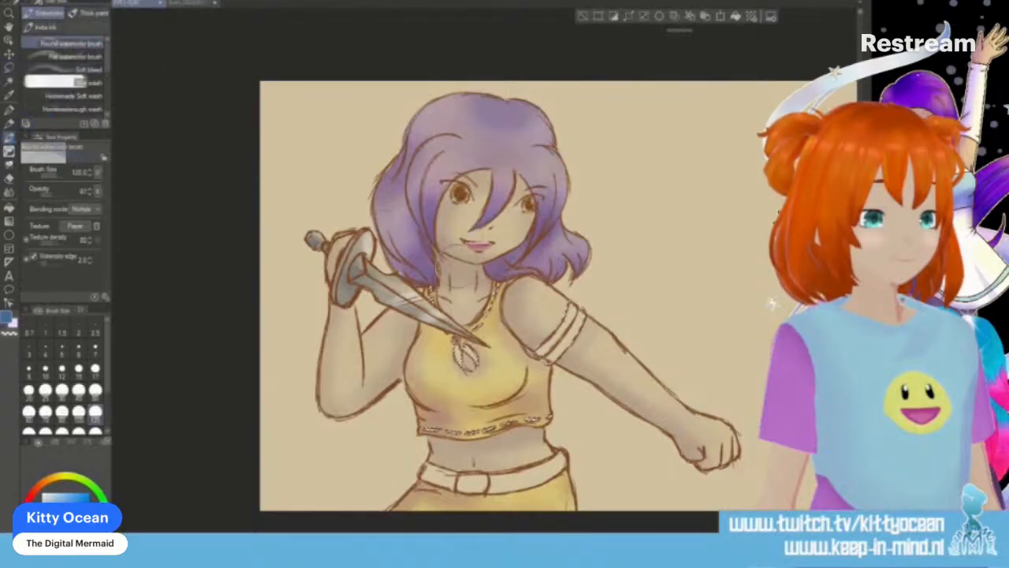
pyautogui.moveTo(562, 314); pyautogui.dragTo(574, 357)
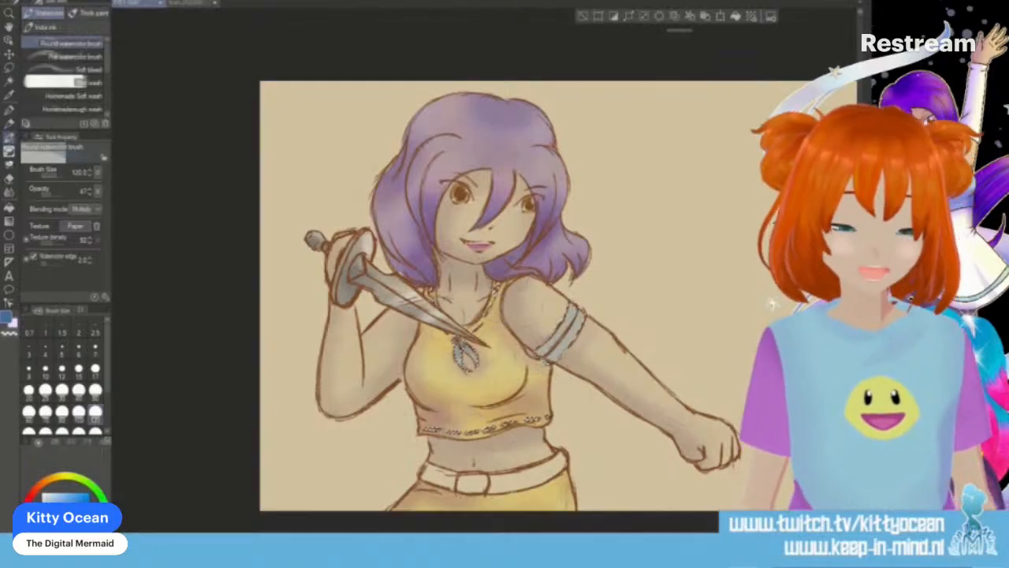
pyautogui.moveTo(561, 315); pyautogui.dragTo(576, 355)
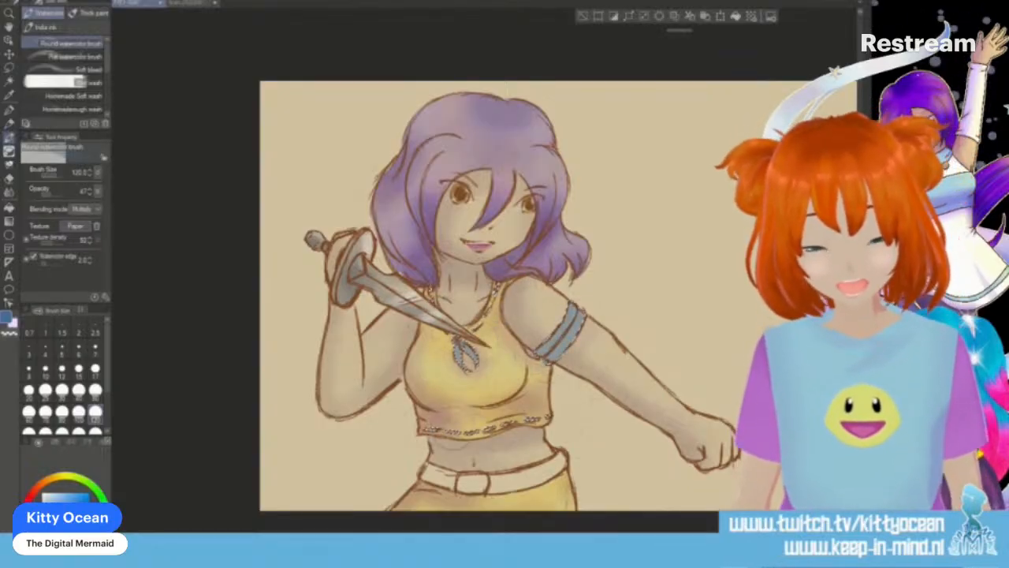
# Step: Shade the blue armband, knot and stitches with purple using the Soft bleed brush at sizes 17 and 50, and deselect them
pyautogui.click(90, 69)
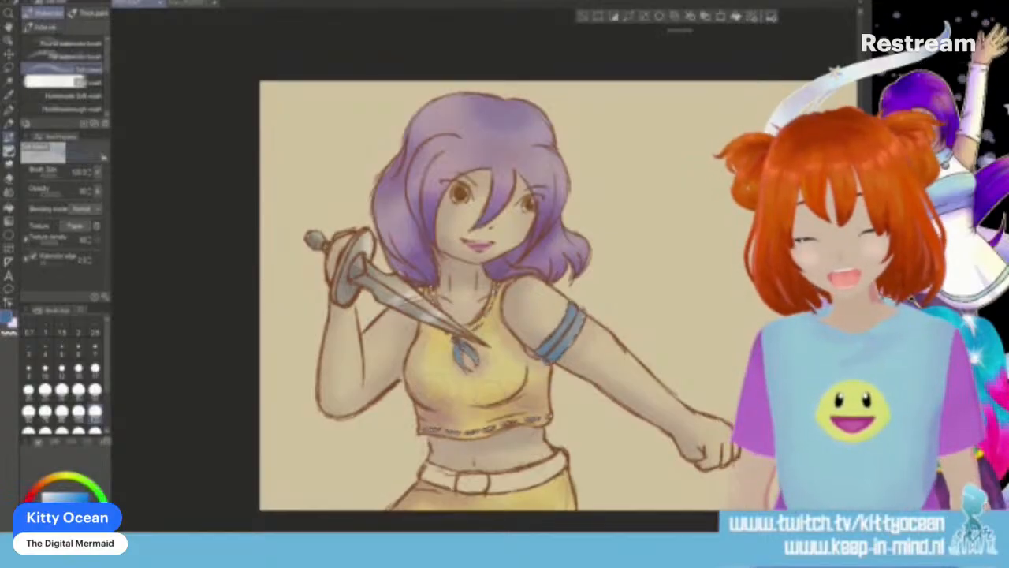
pyautogui.click(50, 548)
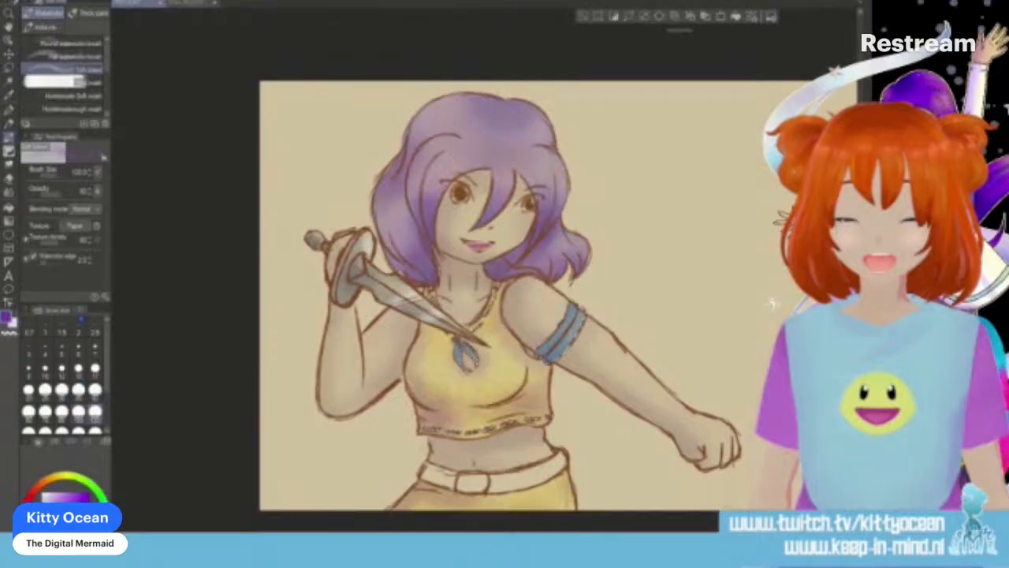
pyautogui.click(94, 370)
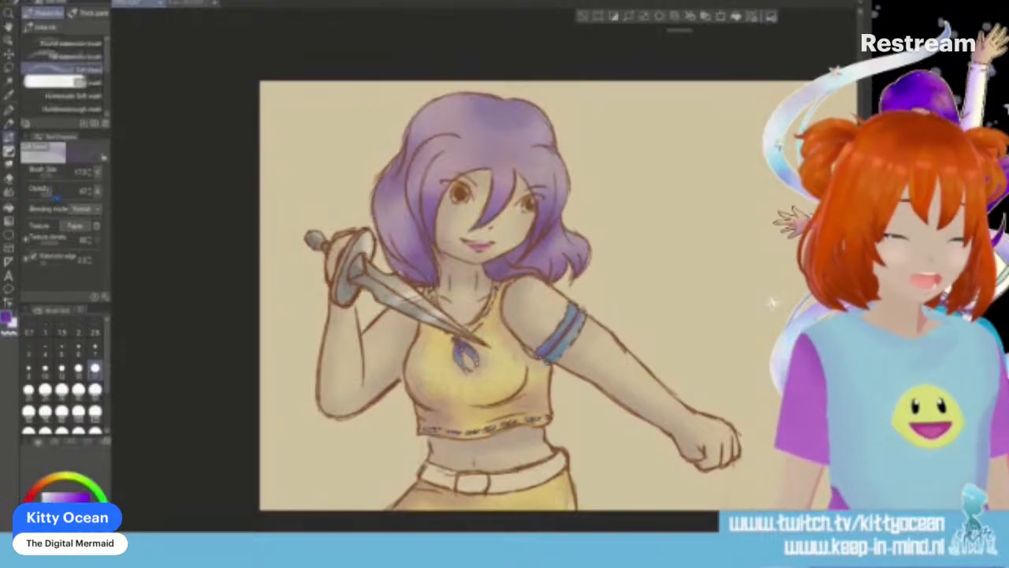
pyautogui.click(95, 390)
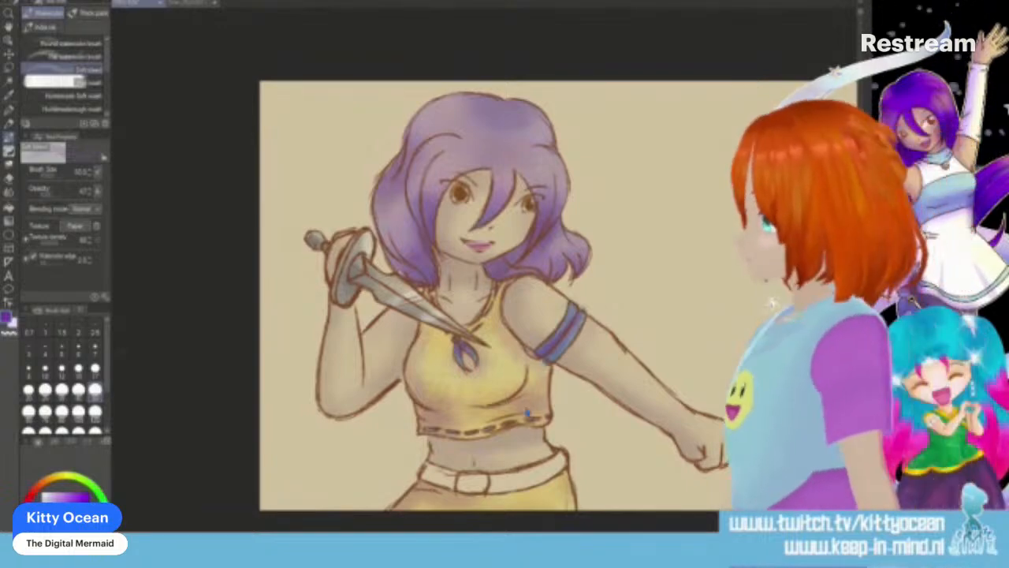
pyautogui.hotkey('ctrl', 'shift', 'd')
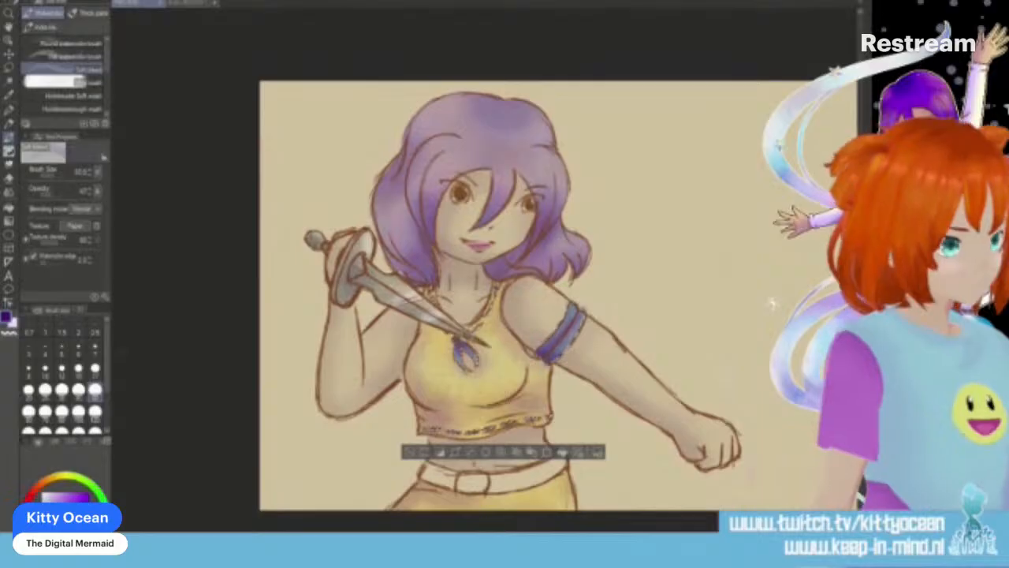
pyautogui.hotkey('ctrl', 'd')
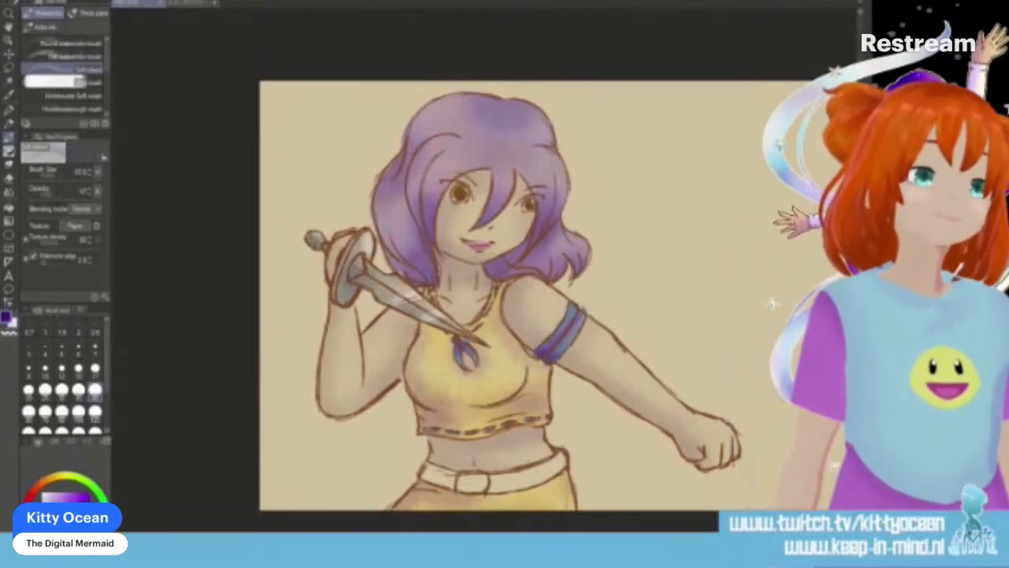
# Step: Lasso-select the belt strap around the buckle, wash it brown with the Round watercolor brush in Multiply mode, and shade it darker with Soft bleed
pyautogui.scroll(-5, 823, 430)
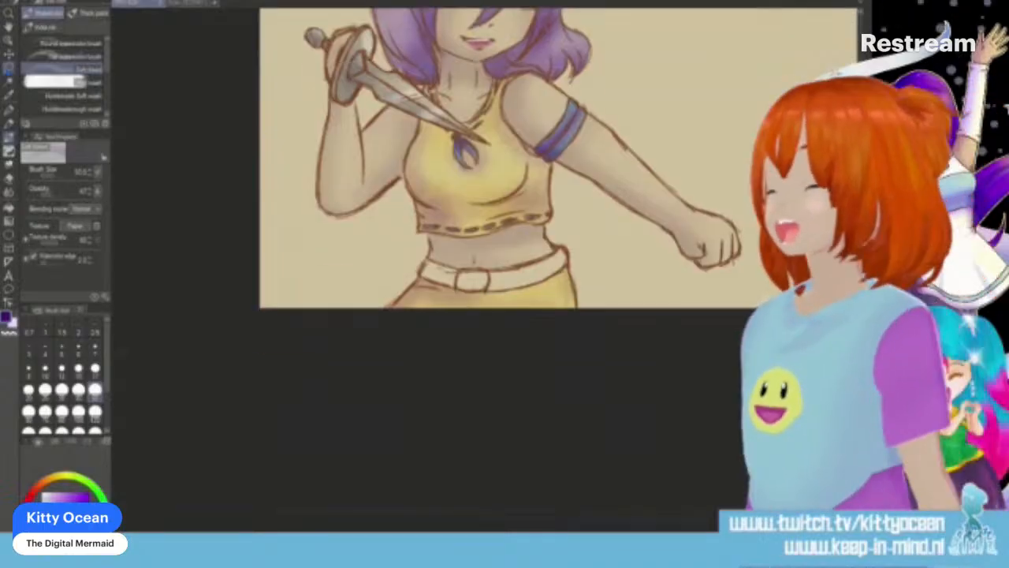
pyautogui.press('j')
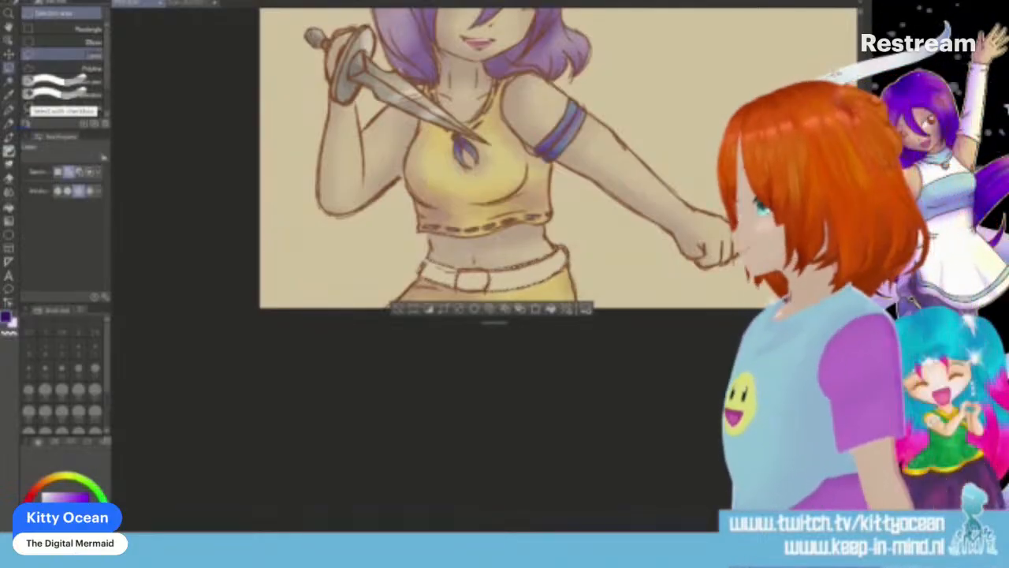
pyautogui.press('x')
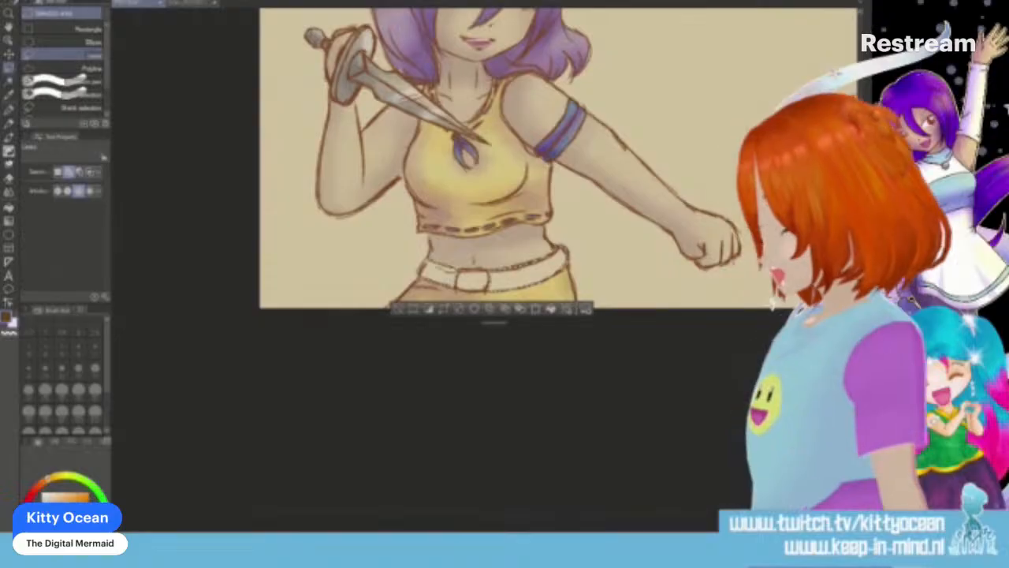
pyautogui.click(13, 136)
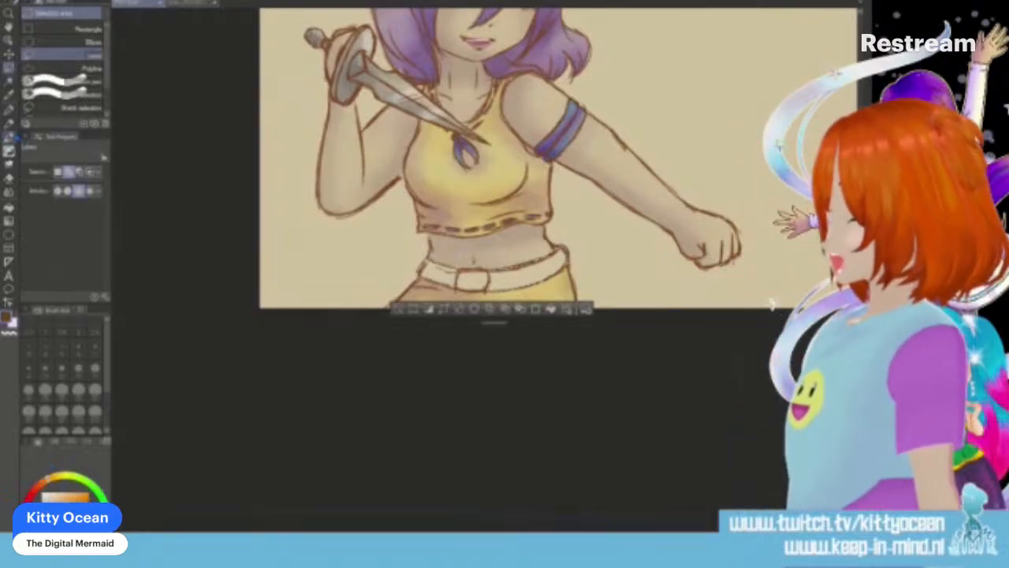
pyautogui.click(9, 127)
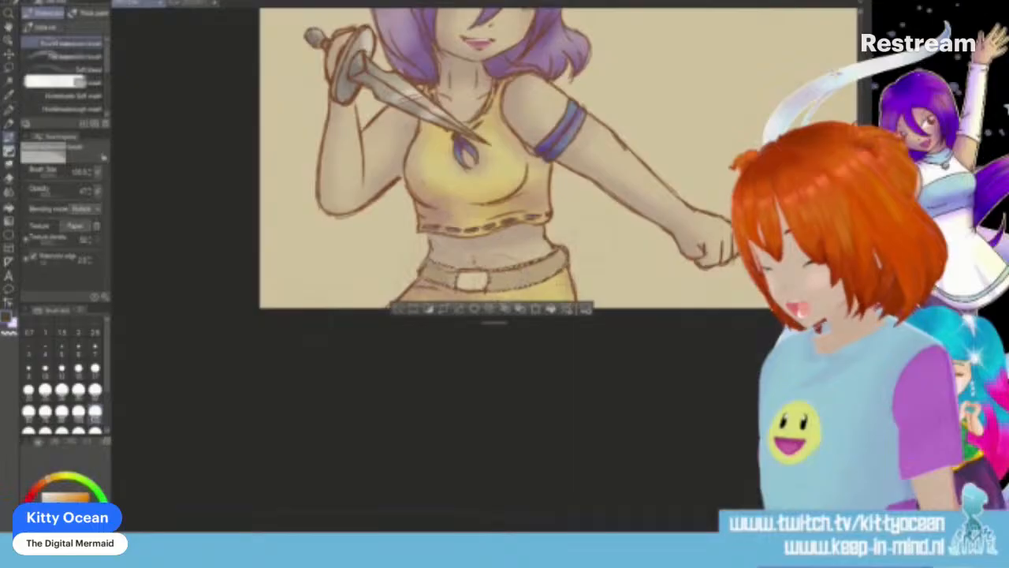
pyautogui.click(71, 69)
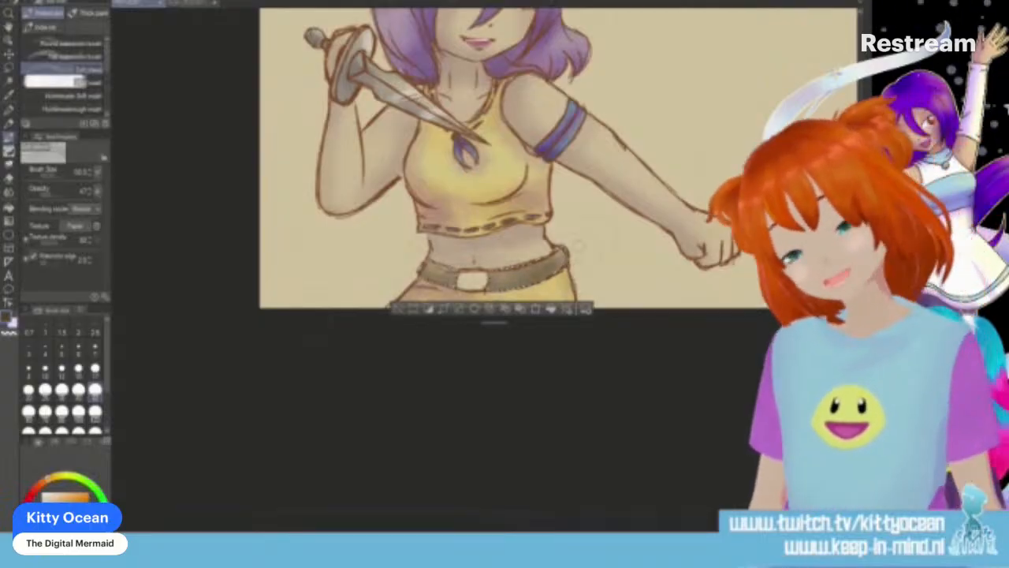
pyautogui.click(50, 542)
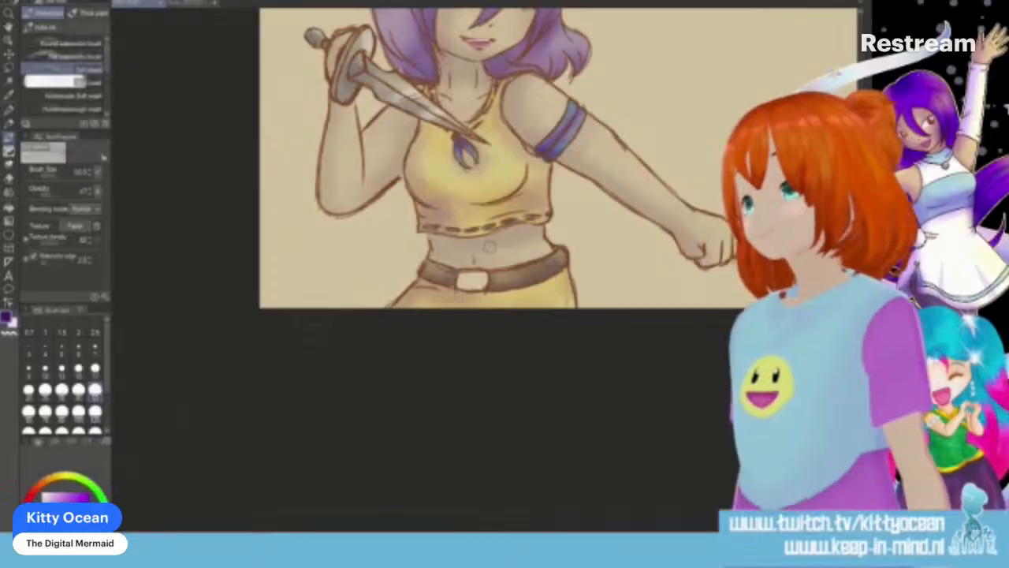
# Step: Lasso-select the belt buckle and fill it with a grey wash using the Round watercolor brush in Multiply mode
pyautogui.press('m')
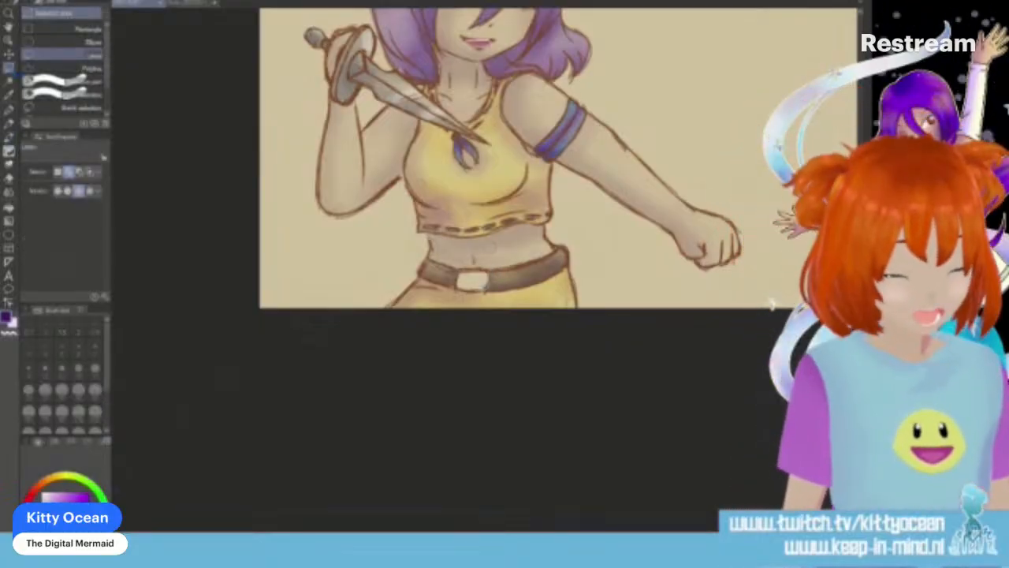
pyautogui.hotkey('ctrl', 'a')
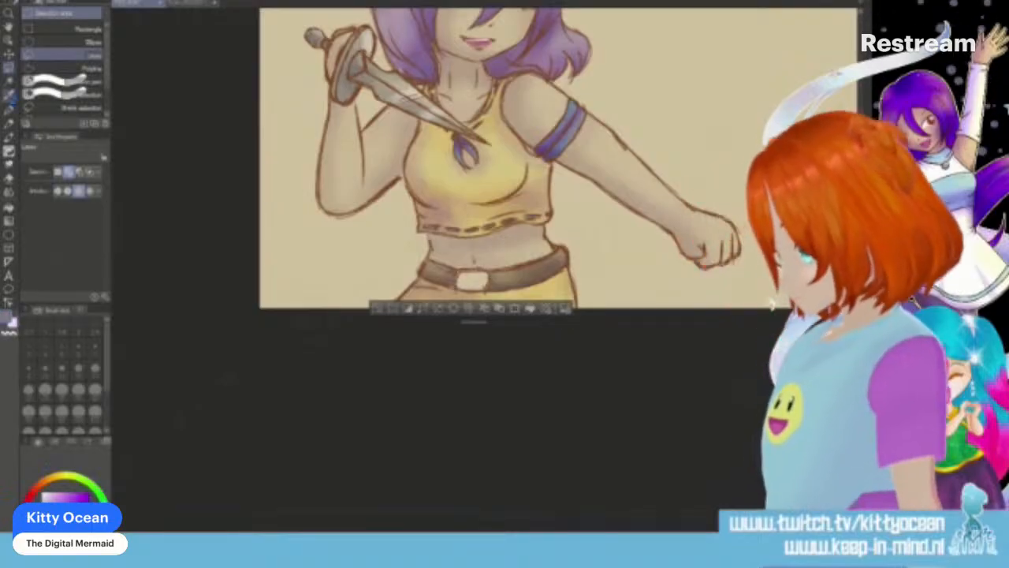
pyautogui.press('b')
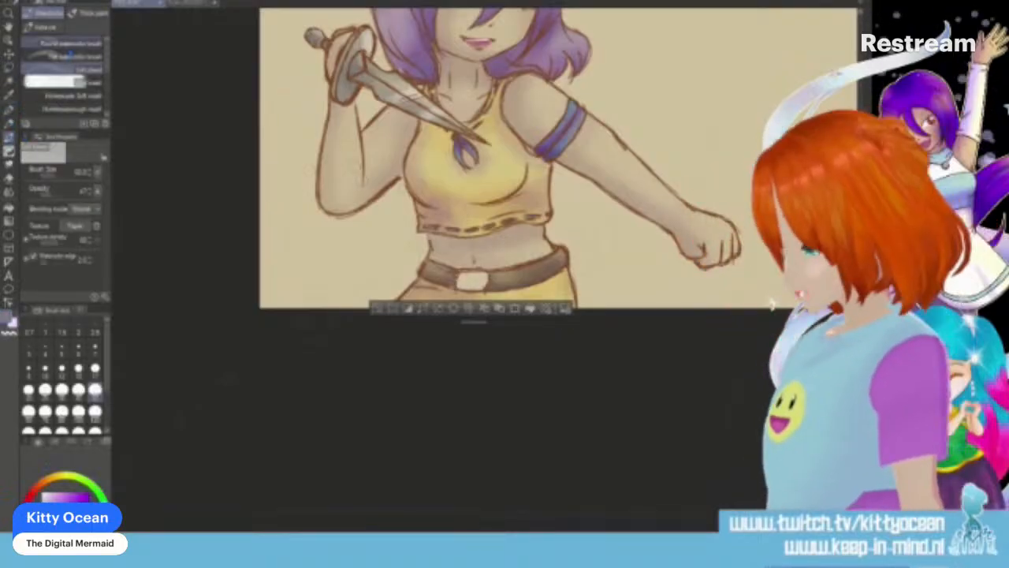
pyautogui.moveTo(453, 260); pyautogui.dragTo(509, 264)
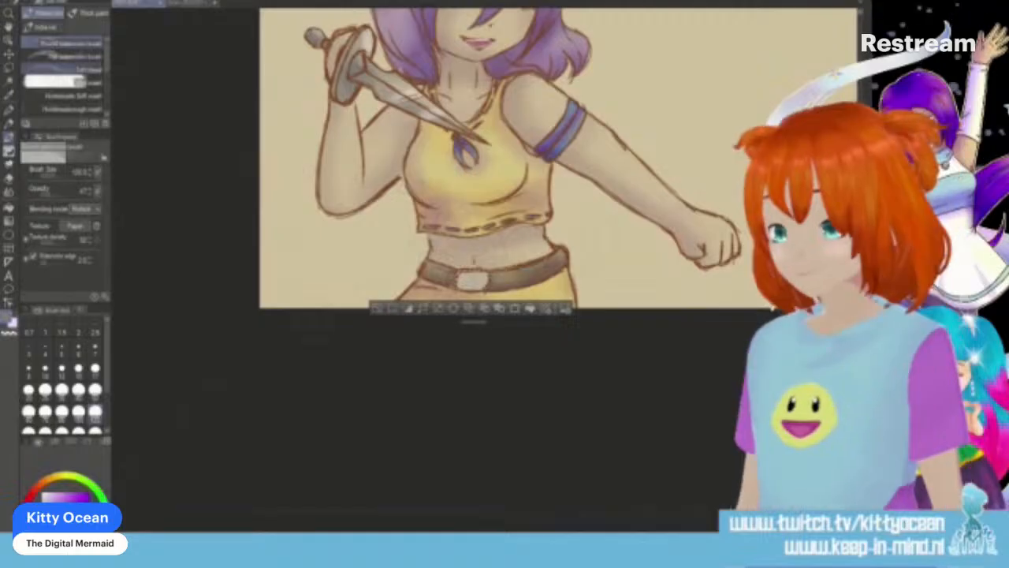
pyautogui.click(95, 390)
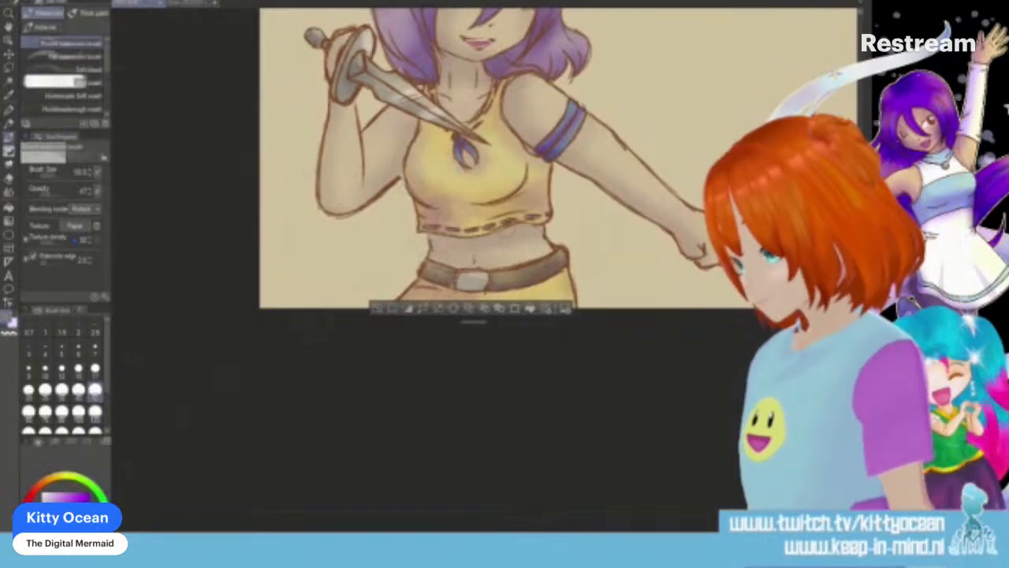
# Step: Shade the selected belt buckle with dark purple using the Soft bleed brush at sizes 17 and 50
pyautogui.click(79, 69)
pyautogui.click(95, 368)
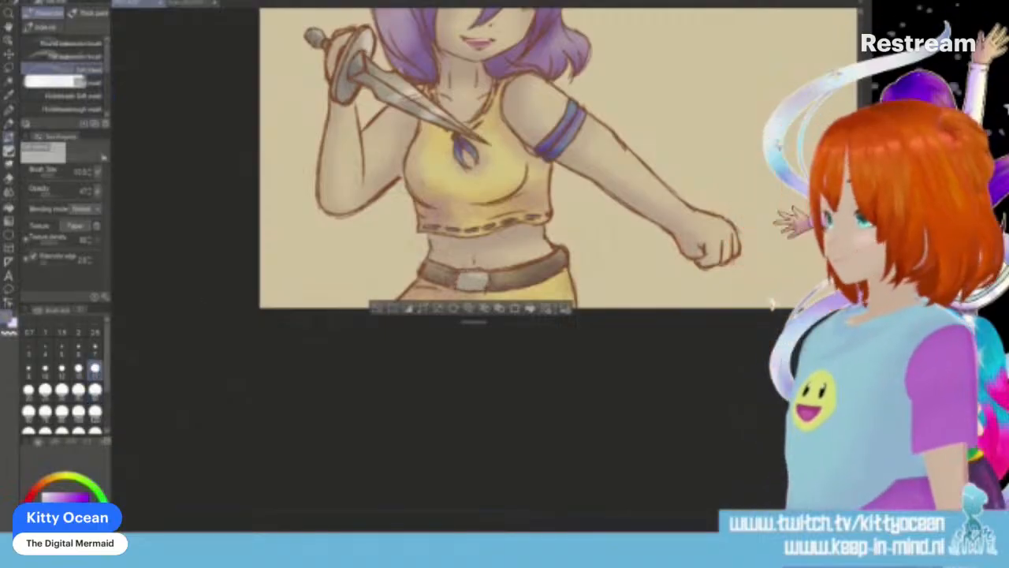
pyautogui.click(95, 390)
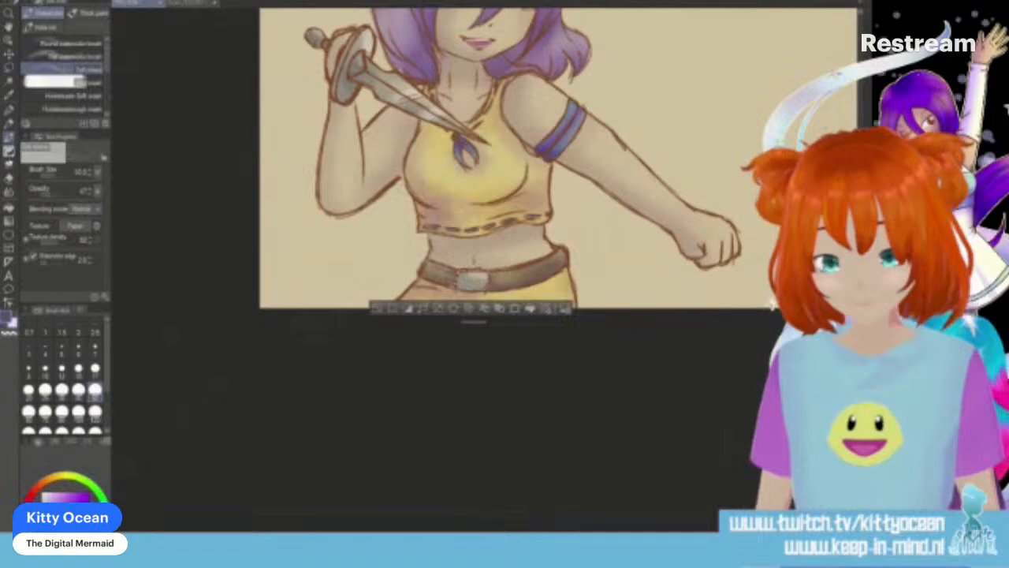
pyautogui.click(77, 526)
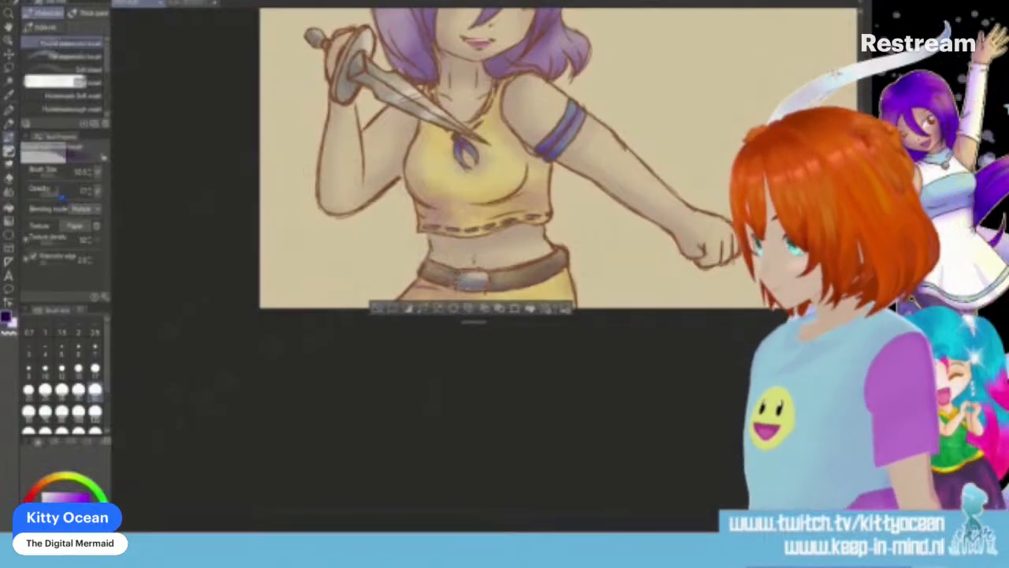
# Step: Add a white highlight to the belt buckle using the Round watercolor brush at sizes 15 and 12
pyautogui.press('x')
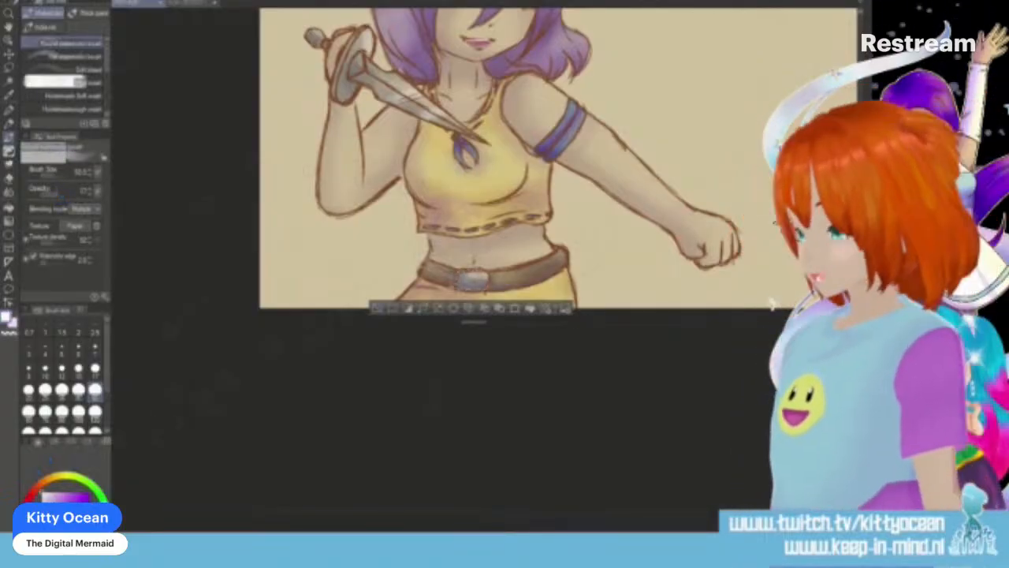
pyautogui.click(78, 369)
pyautogui.moveTo(474, 276); pyautogui.dragTo(485, 274)
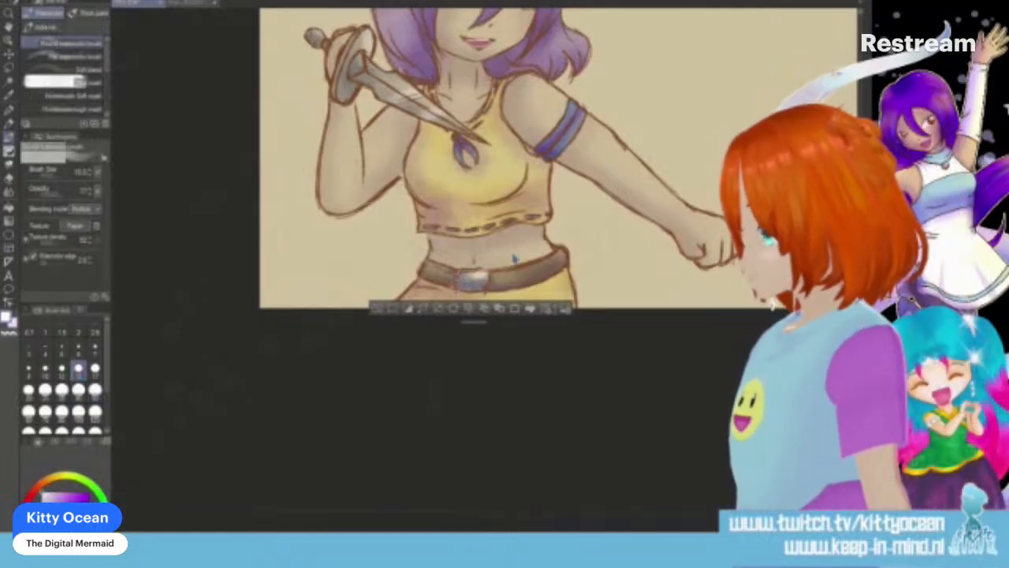
pyautogui.click(62, 369)
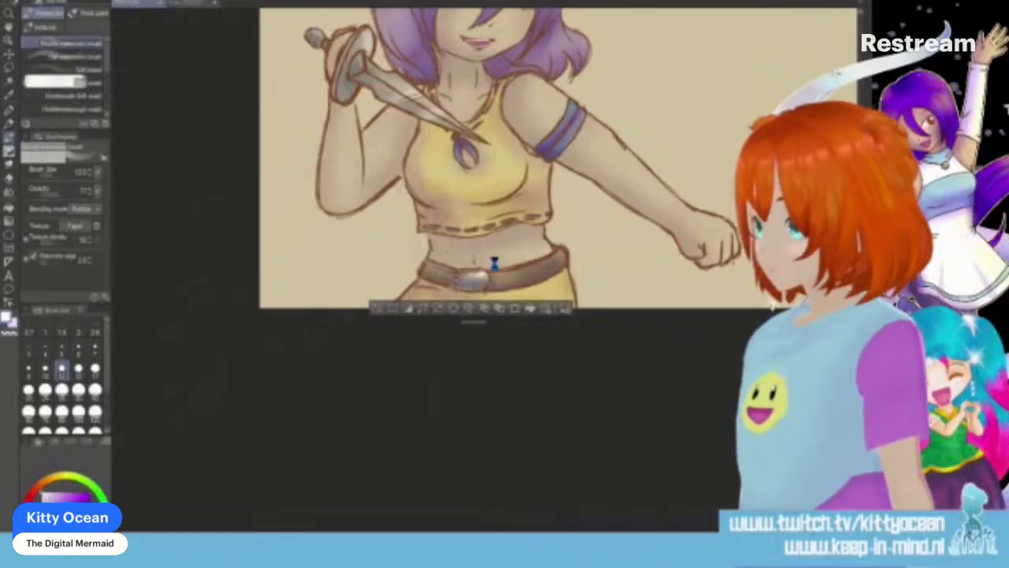
# Step: Show the running animal silhouette behind the coloured character
pyautogui.hotkey('ctrl', '-')
pyautogui.hotkey('ctrl', '-')
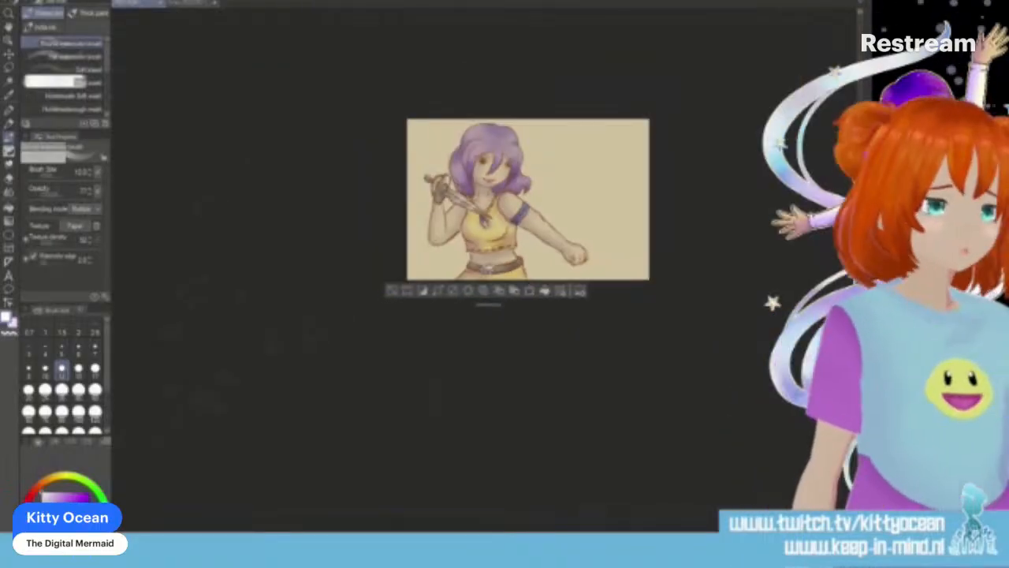
pyautogui.hotkey('ctrl', '+')
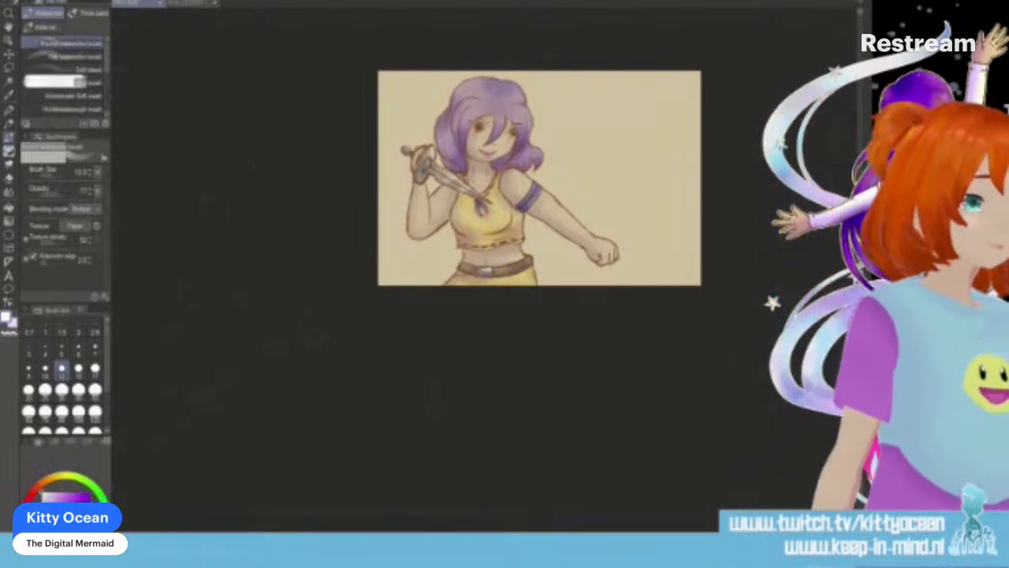
pyautogui.hotkey('ctrl', 'z')
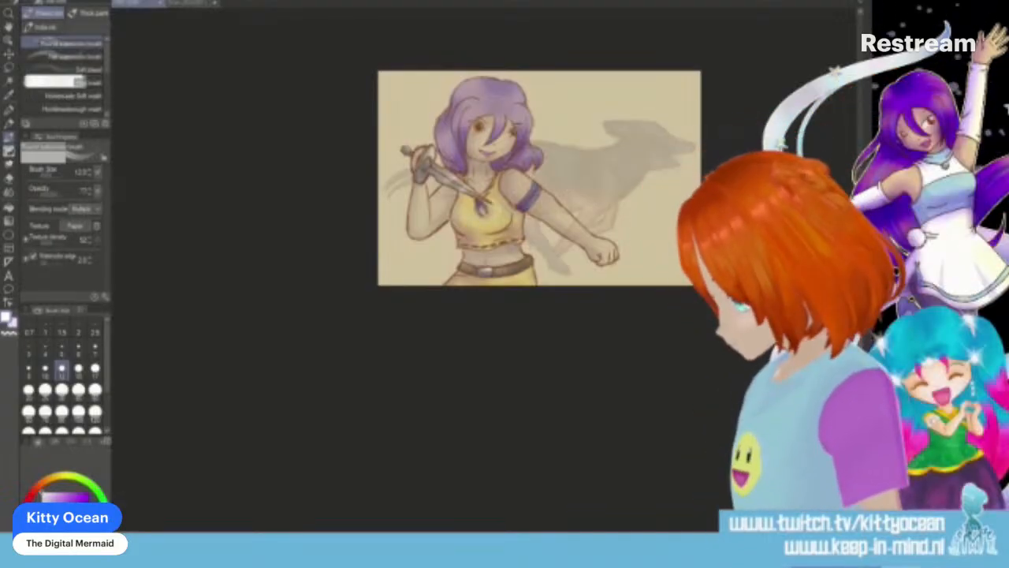
# Step: Sample the beige background colour and paint a soft glow around the character with the Paint and apply brush at size 300, undoing strokes that veil the silhouette
pyautogui.keyDown('alt'); pyautogui.click(422, 101); pyautogui.keyUp('alt')
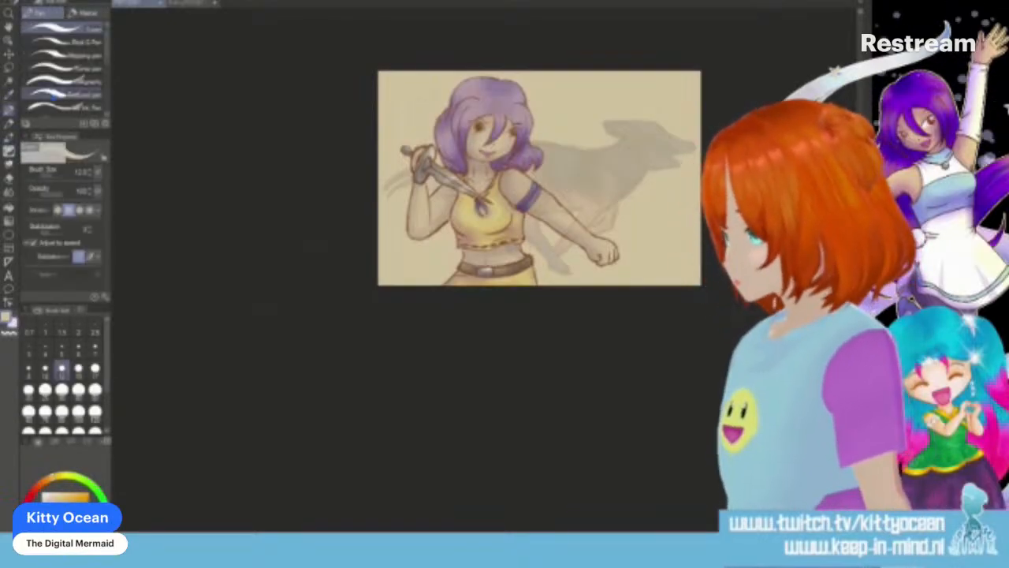
pyautogui.press('j')
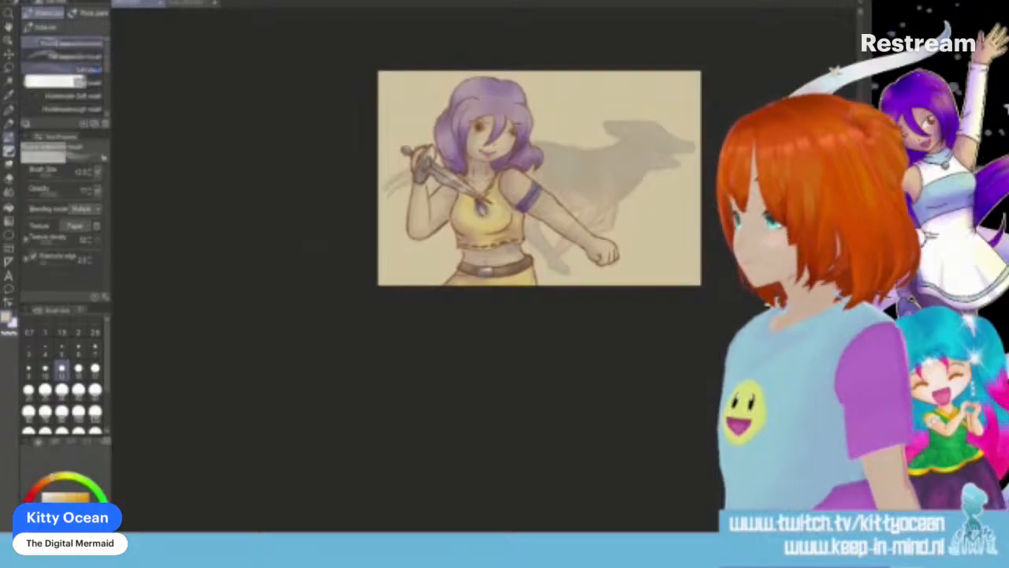
pyautogui.press('b')
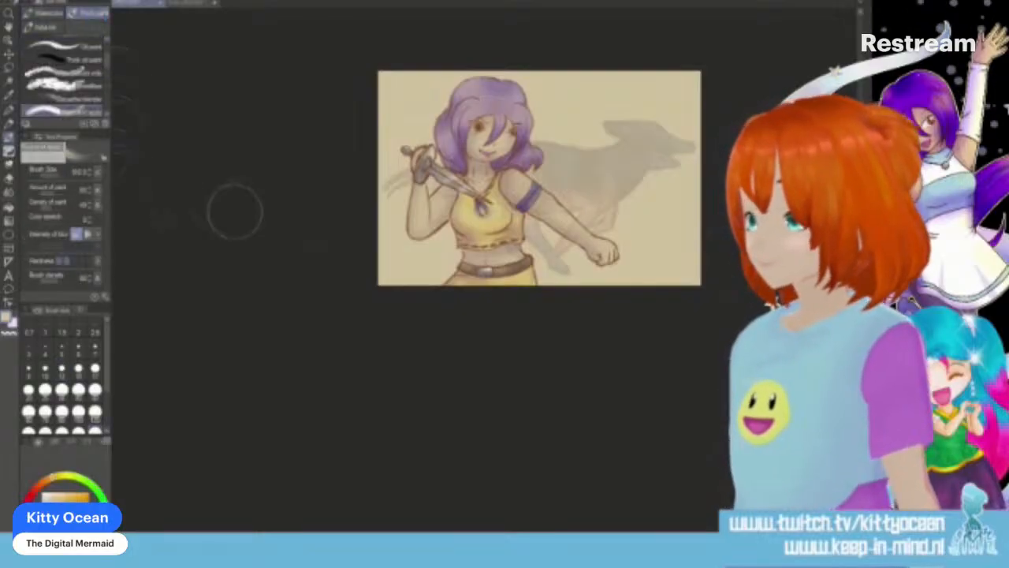
pyautogui.scroll(3, 319, 204)
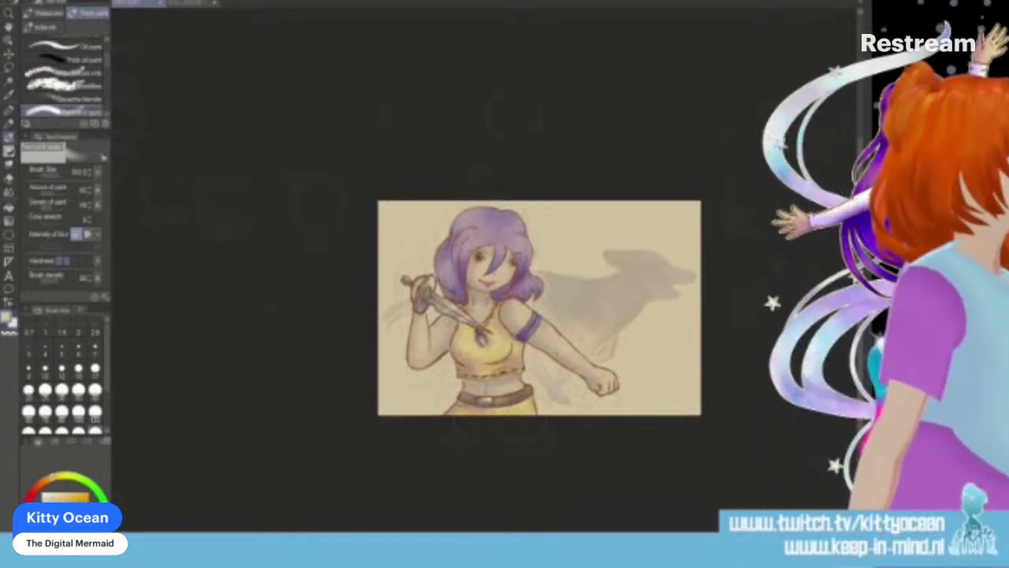
pyautogui.hotkey('ctrl', 'z')
pyautogui.hotkey('ctrl', 'z')
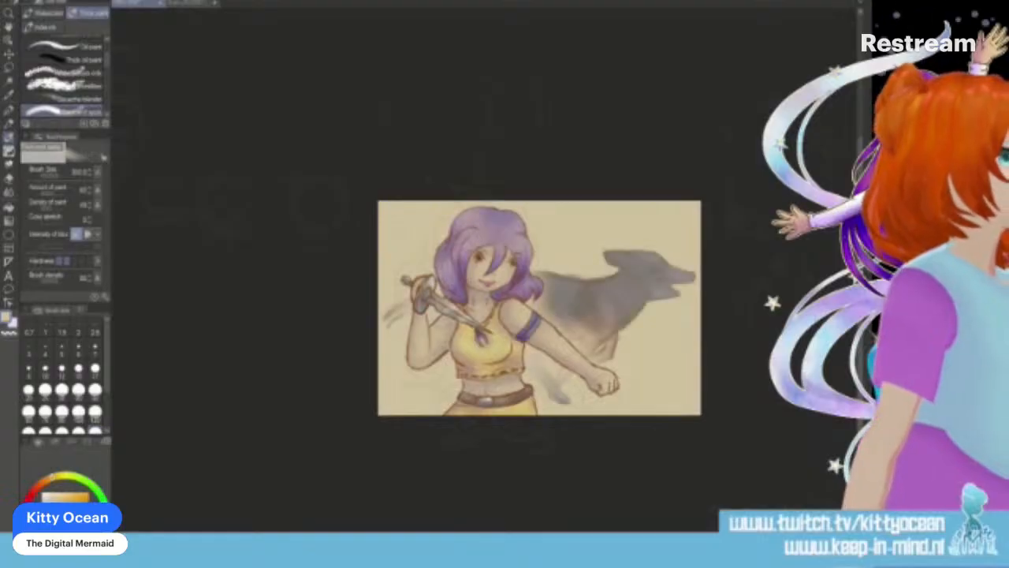
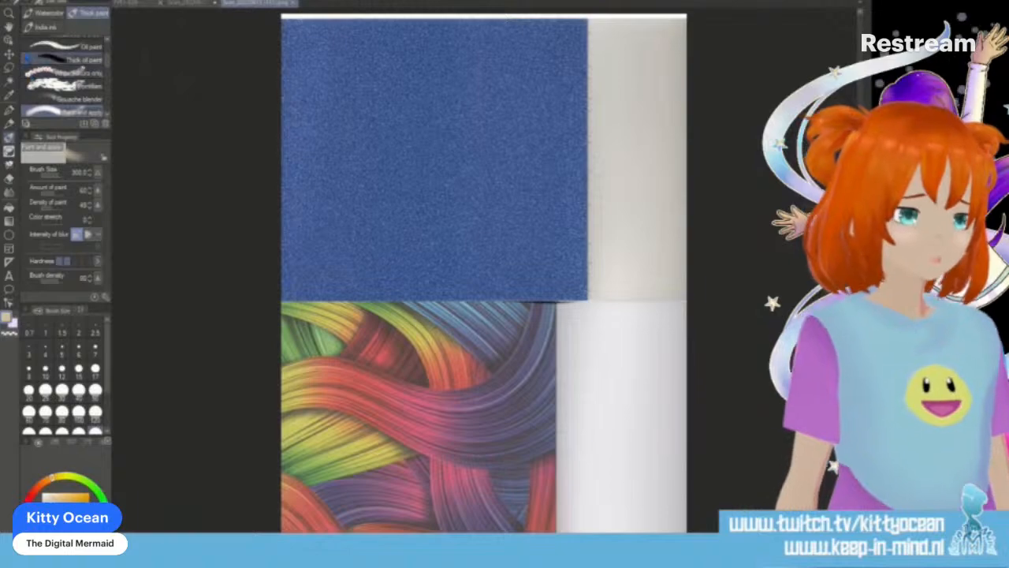
# Step: Copy the rainbow strand pattern from the scanned page with a rectangular selection and paste it behind the character in the drawing
pyautogui.press('m')
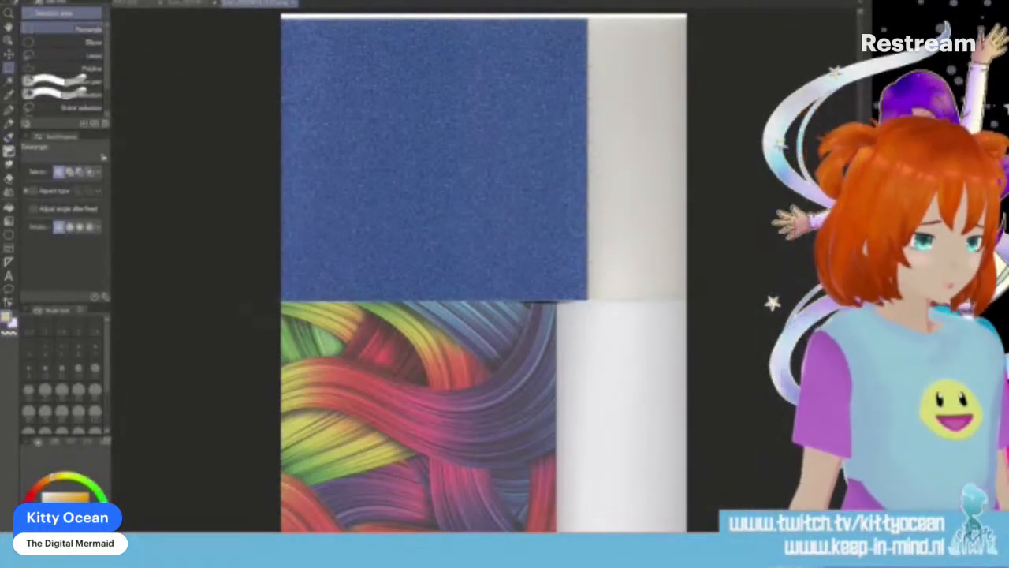
pyautogui.scroll(-5, 484, 270)
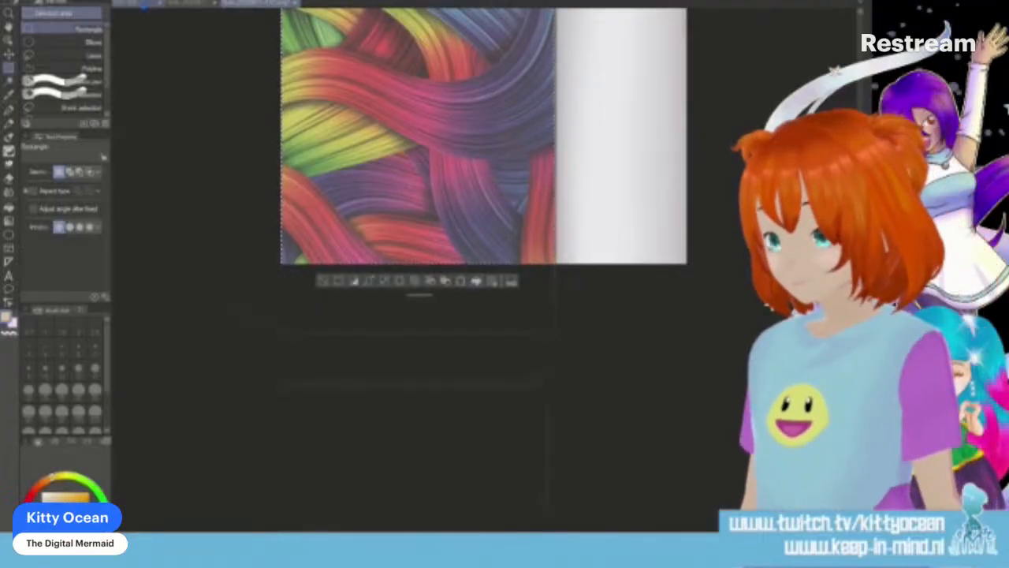
pyautogui.hotkey('ctrl', 'Tab')
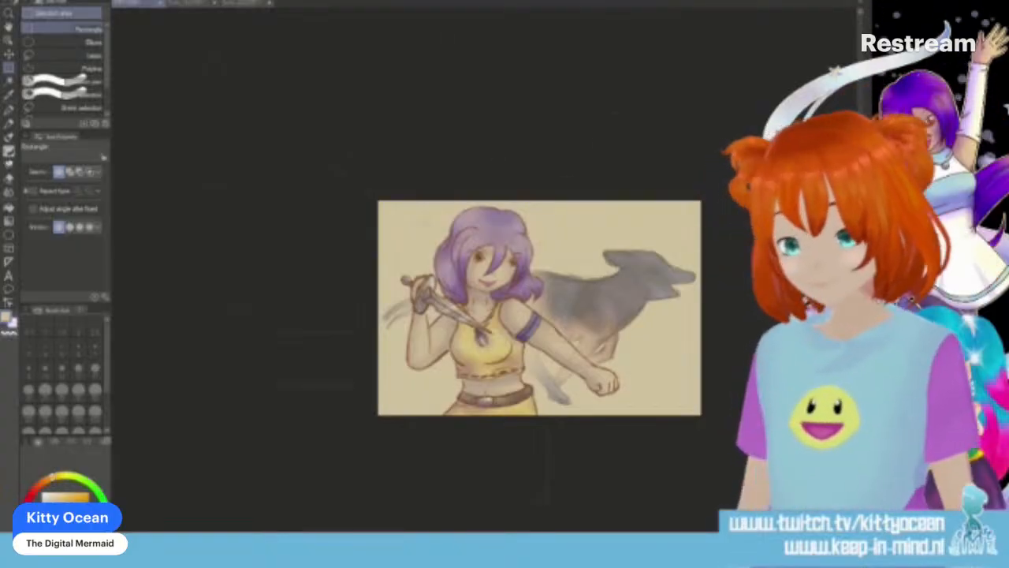
pyautogui.hotkey('ctrl', 'v')
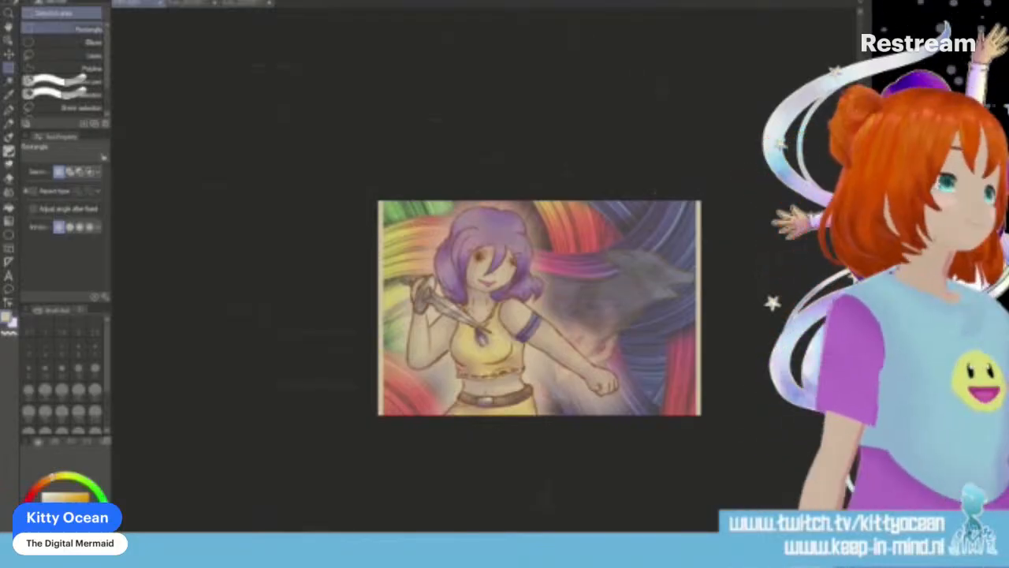
pyautogui.press('Delete')
pyautogui.press('Return')
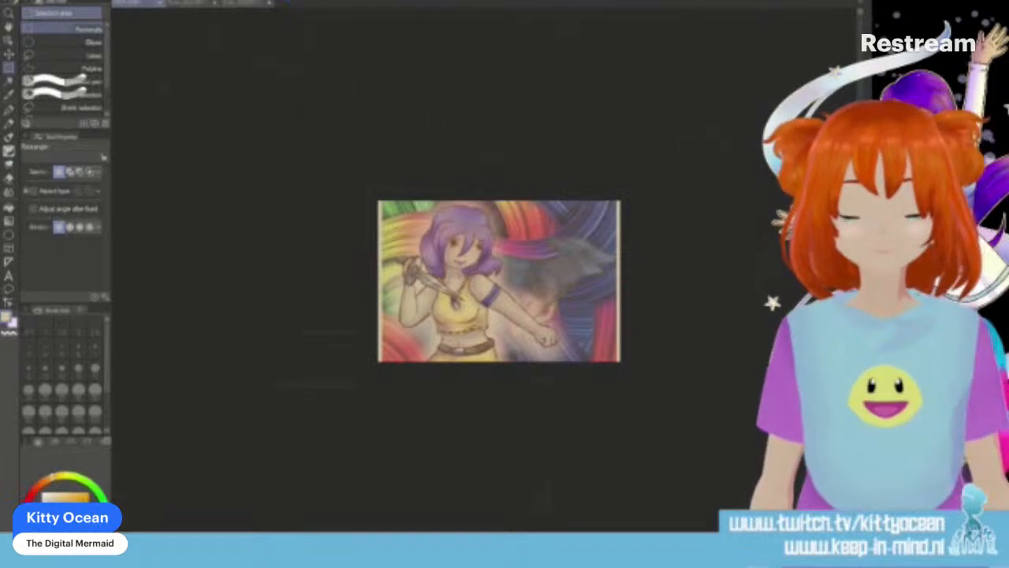
# Step: Enlarge the pasted rainbow pattern well beyond the canvas and reposition it so pink and purple strands fill the background
pyautogui.hotkey('ctrl', 't')
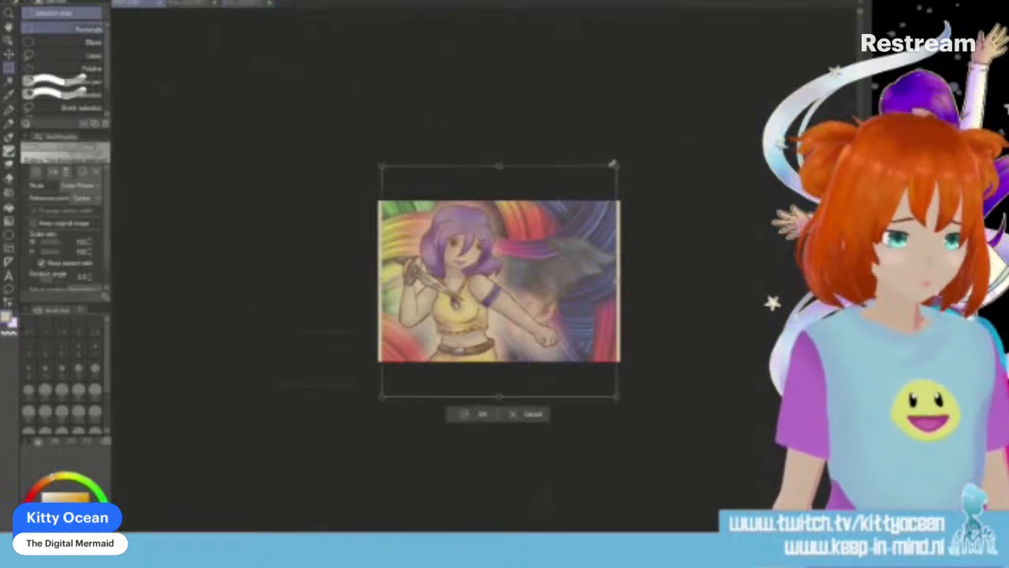
pyautogui.moveTo(644, 147); pyautogui.dragTo(780, 11)
pyautogui.moveTo(664, 205); pyautogui.dragTo(599, 250)
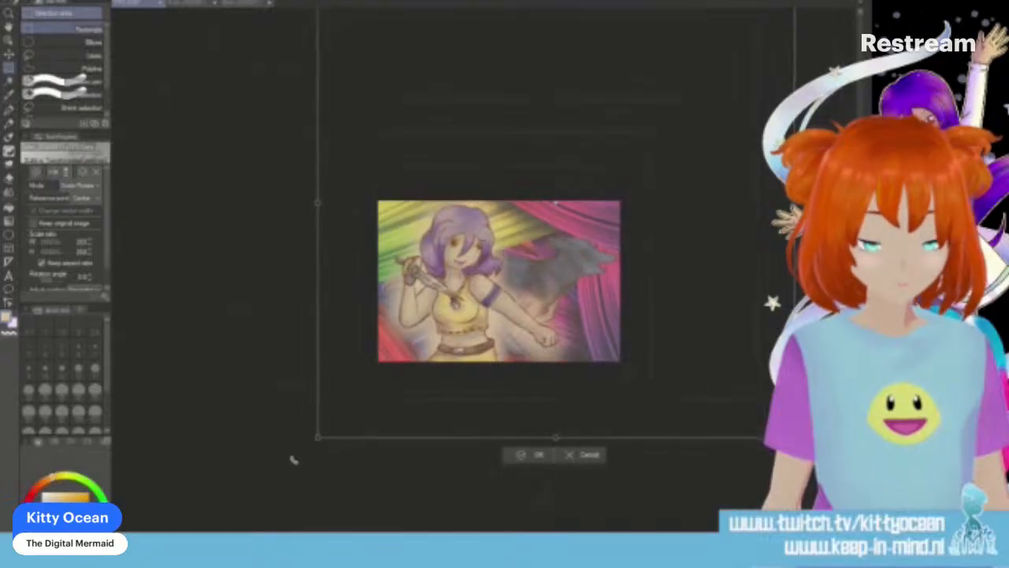
pyautogui.moveTo(314, 440); pyautogui.dragTo(154, 530)
pyautogui.moveTo(155, 282); pyautogui.dragTo(188, 258)
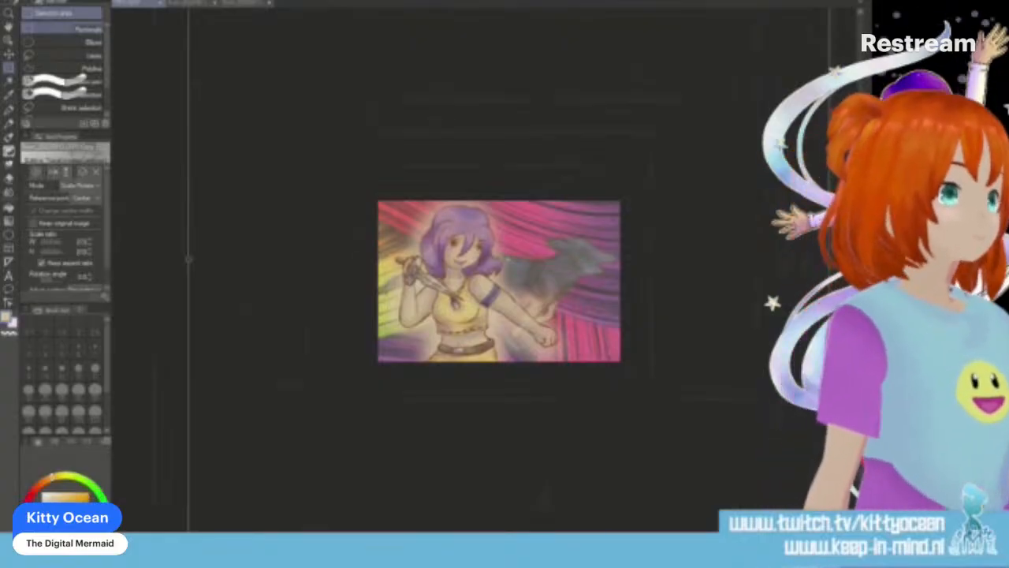
pyautogui.press('Return')
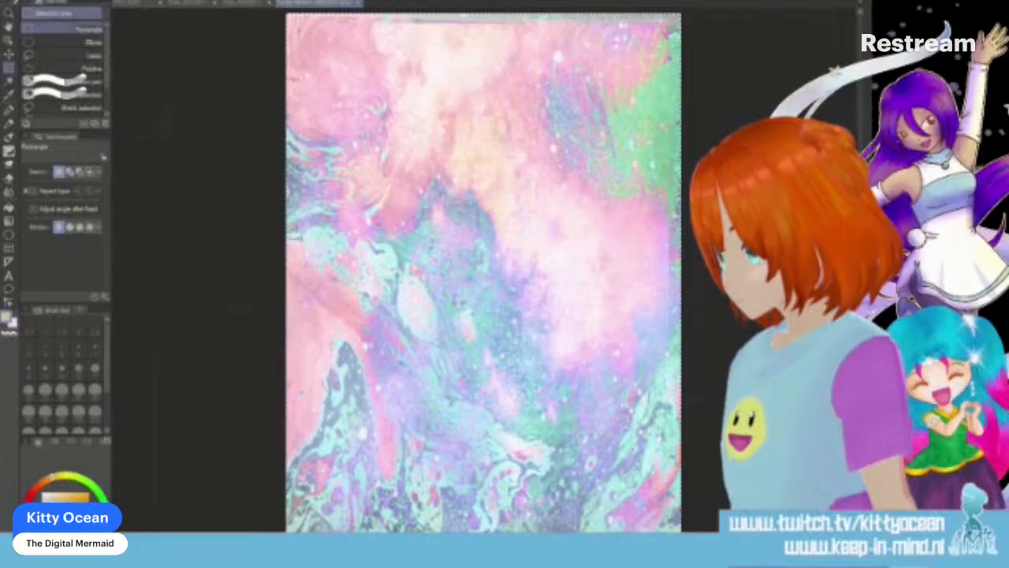
pyautogui.hotkey('ctrl', 'w')
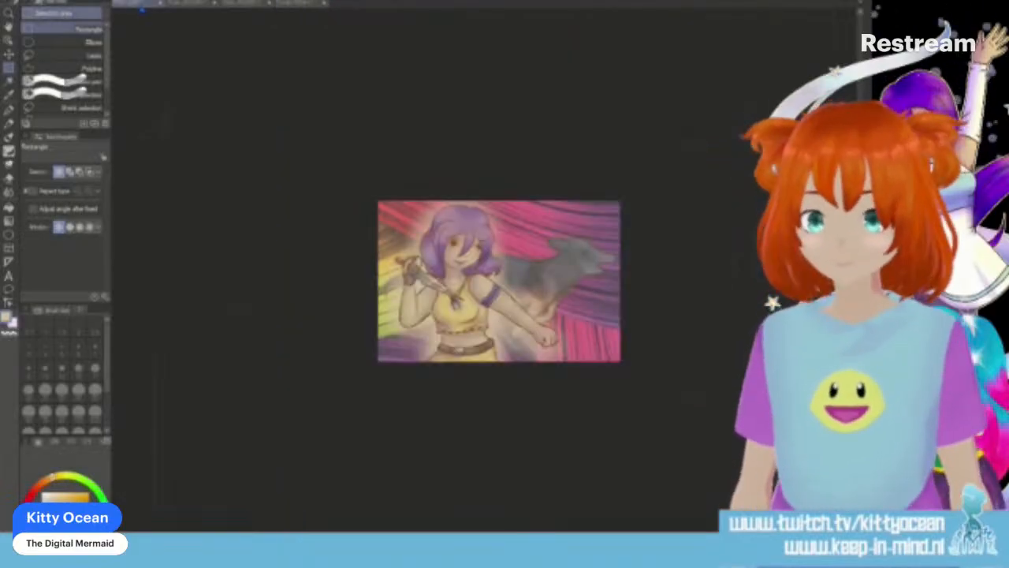
pyautogui.hotkey('ctrl', 'v')
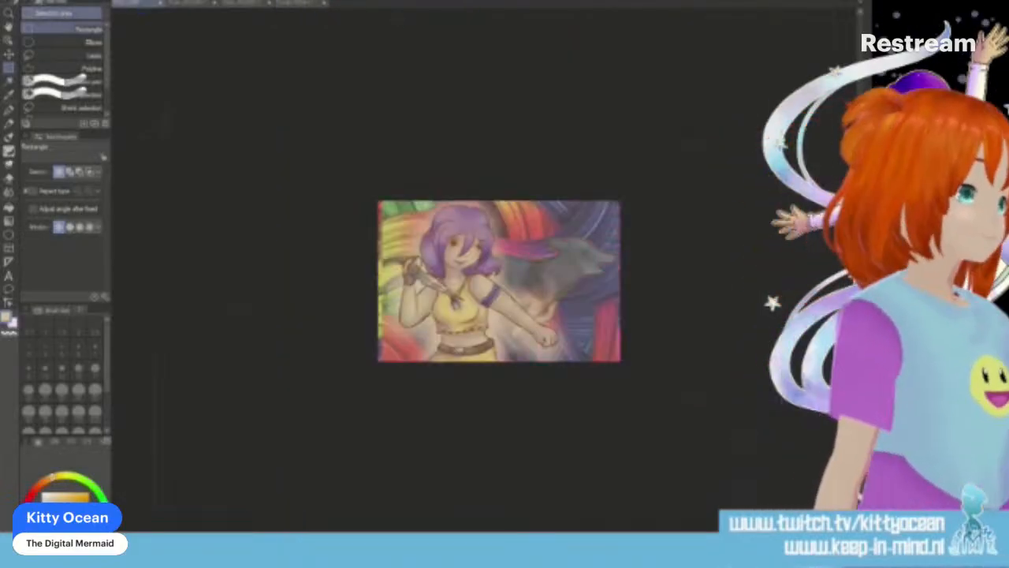
pyautogui.hotkey('ctrl', 'z')
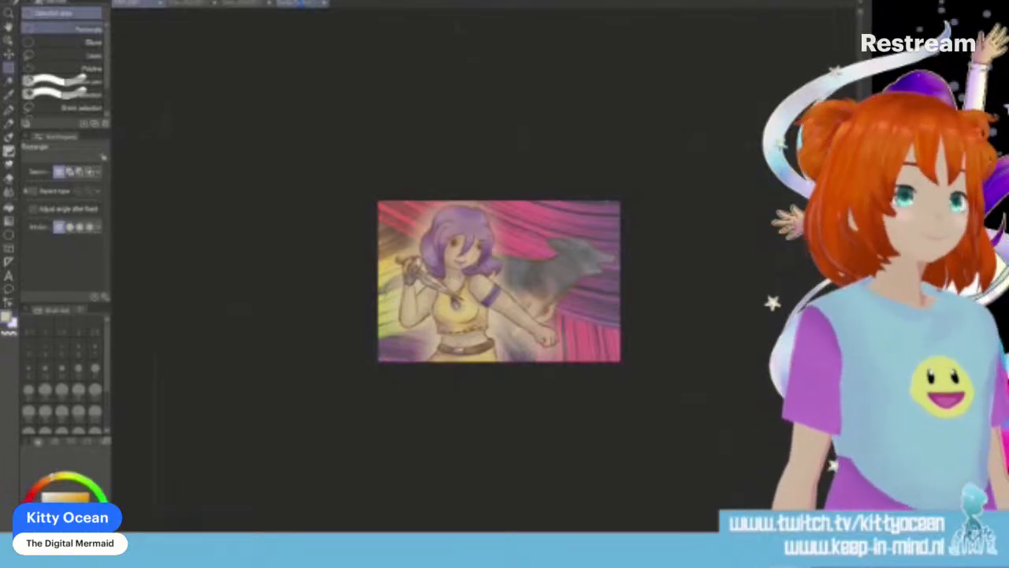
# Step: Copy the pastel marbled texture from its scan, paste it behind the character, and shift it slightly upward to cover the canvas
pyautogui.click(303, 3)
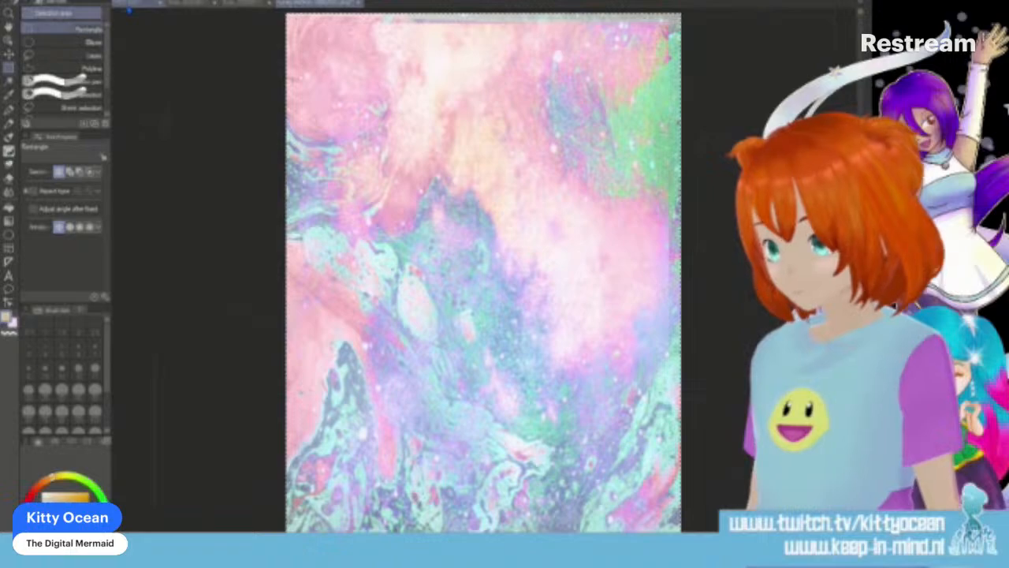
pyautogui.click(139, 4)
pyautogui.hotkey('ctrl', 'v')
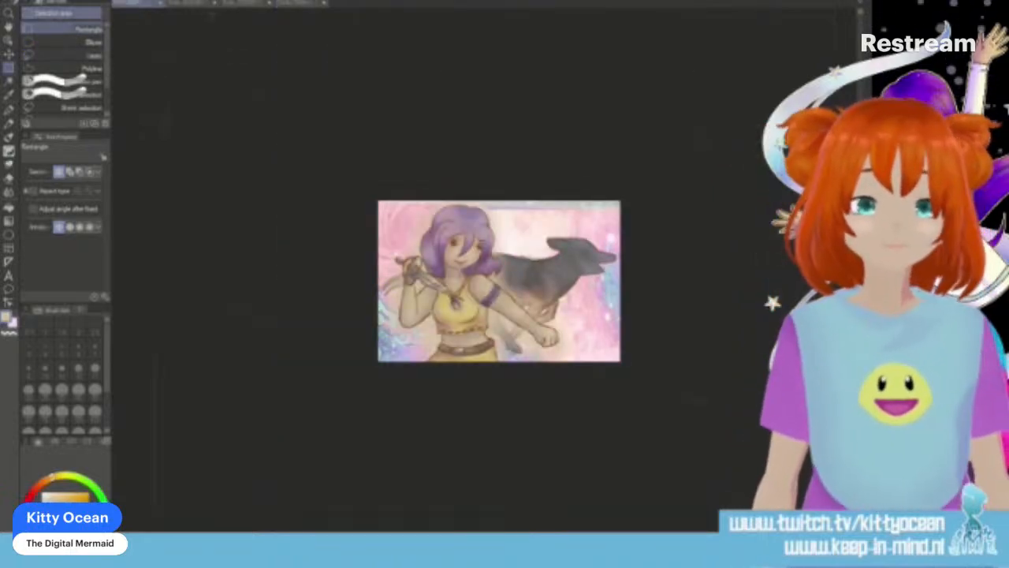
pyautogui.press('k')
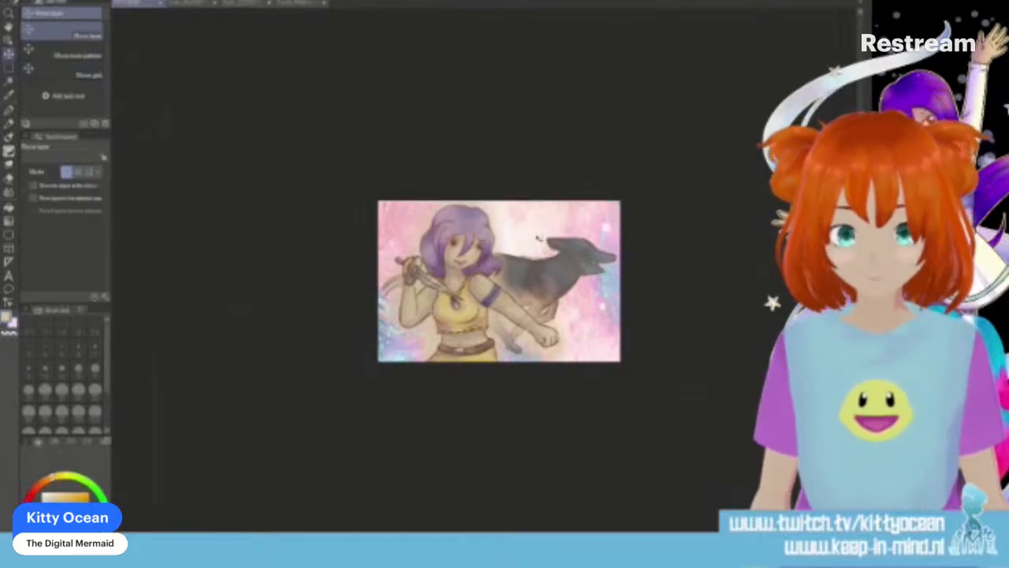
pyautogui.moveTo(540, 246); pyautogui.dragTo(541, 227)
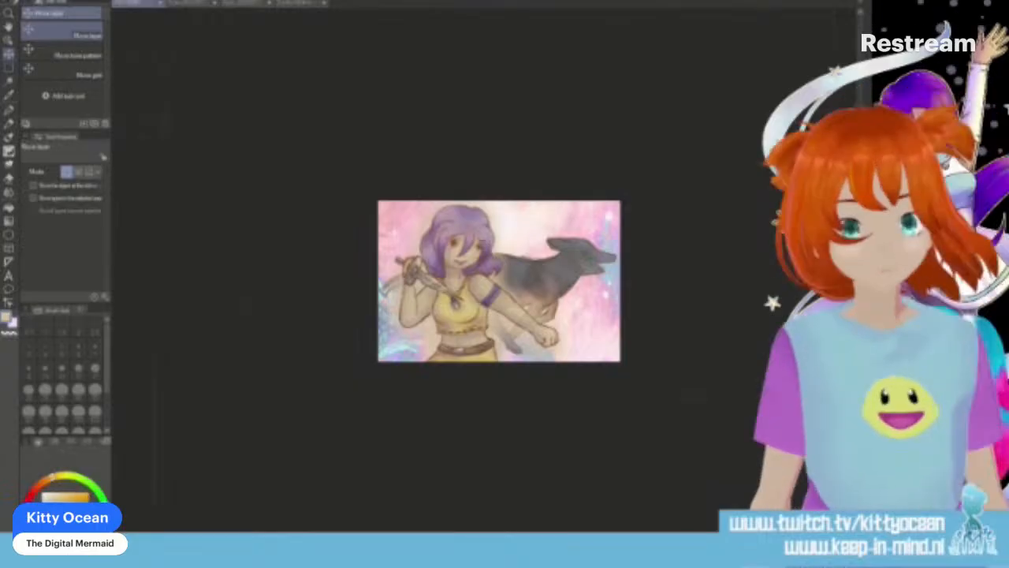
# Step: Try a dark glow around the character in place of the light one
pyautogui.press('b')
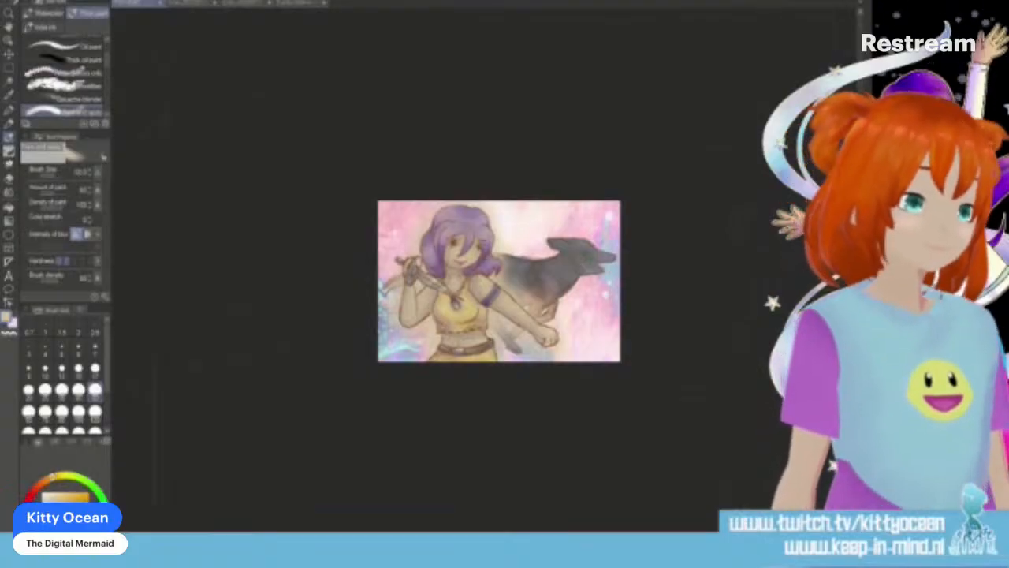
pyautogui.hotkey('ctrl', 'z')
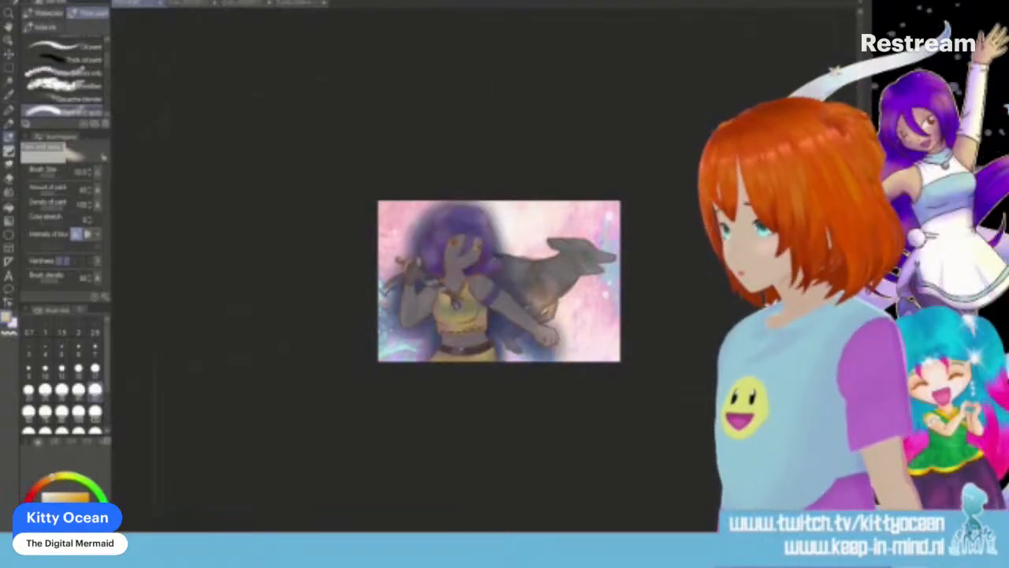
pyautogui.hotkey('ctrl', 'y')
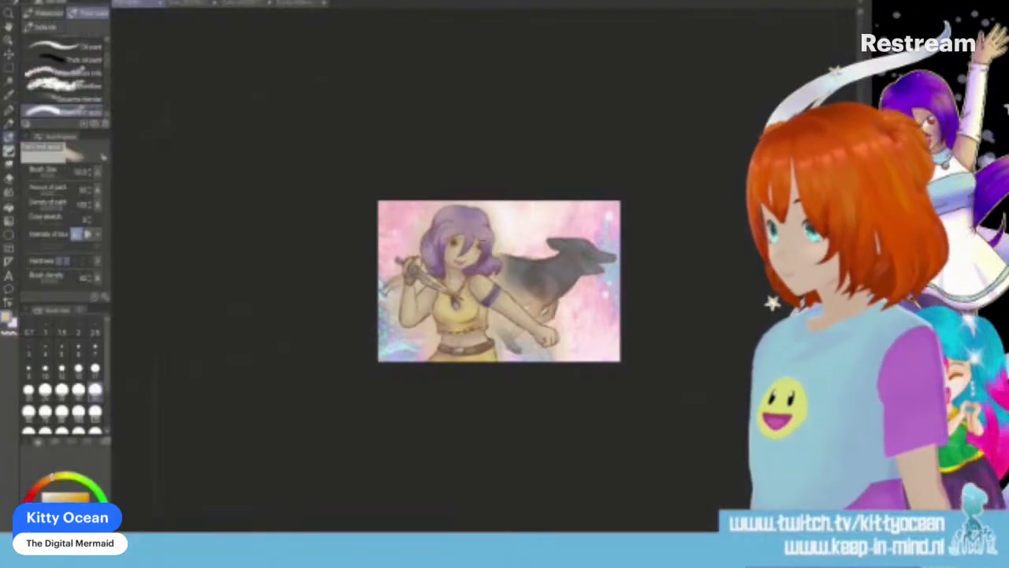
# Step: Adjust the luminosity of the selected layer in the character drawing with a Hue/Saturation/Luminosity correction
pyautogui.hotkey('ctrl', 'u')
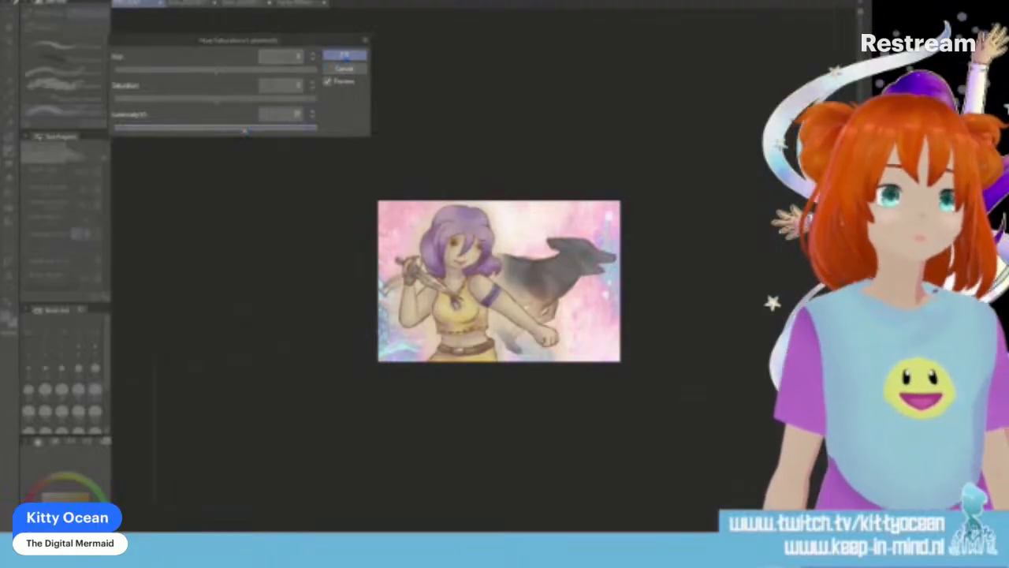
pyautogui.press('Return')
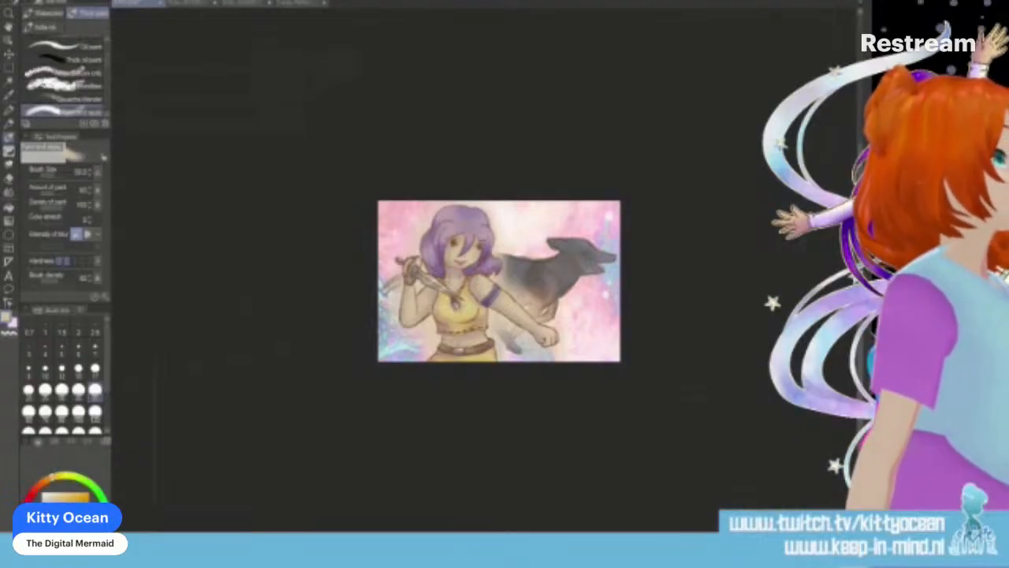
# Step: Try the rainbow strand pattern in muted, bright and dark variants in place of the pastel marbled background
pyautogui.press('Delete')
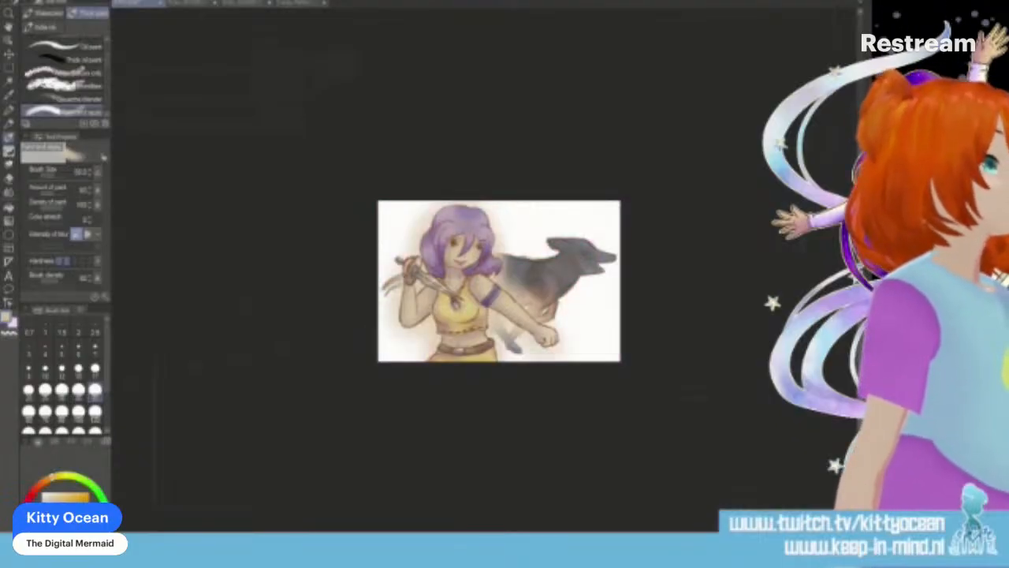
pyautogui.hotkey('ctrl', 'z')
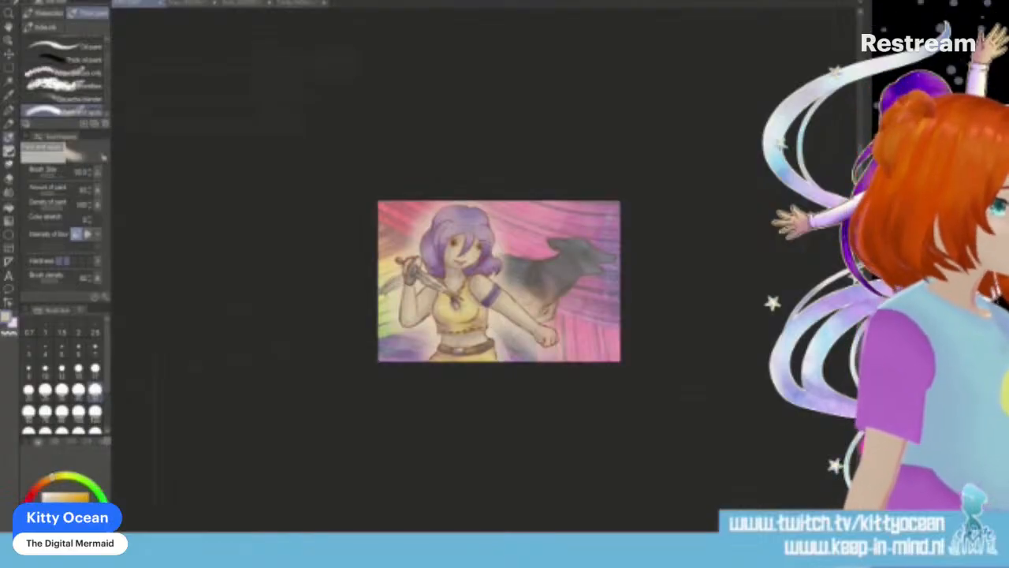
pyautogui.hotkey('ctrl', 'z')
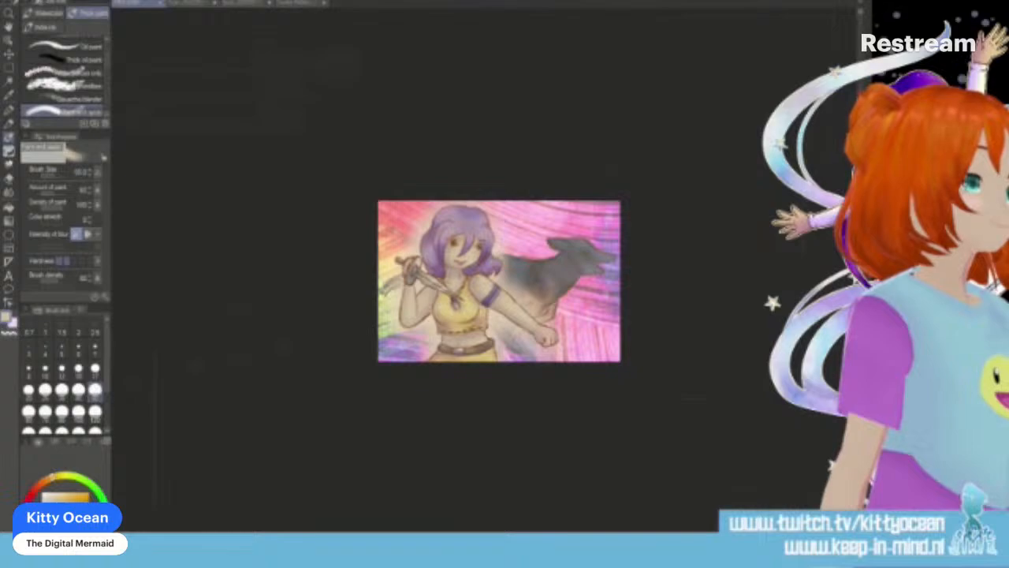
pyautogui.hotkey('ctrl', 'z')
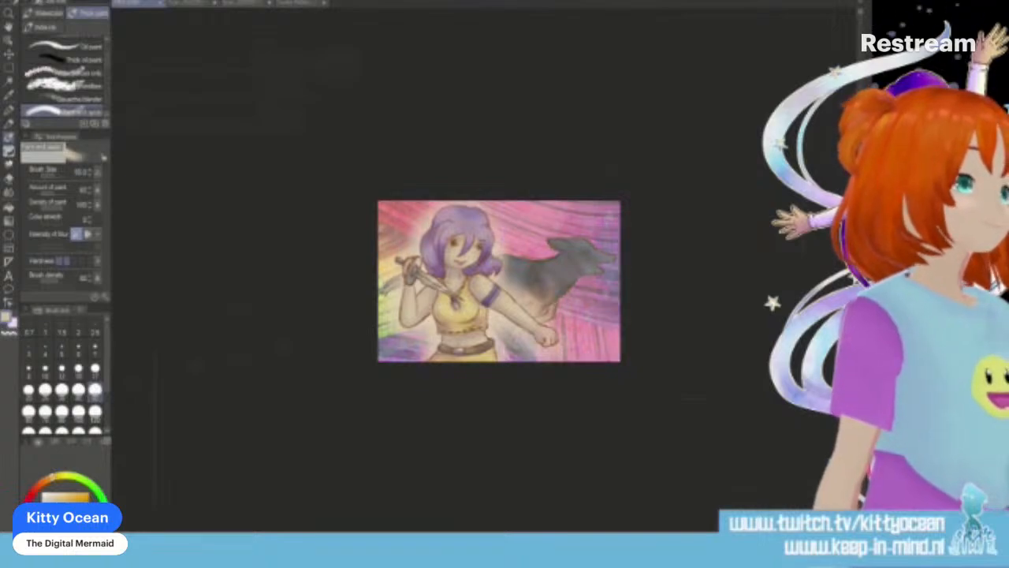
pyautogui.hotkey('ctrl', 'z')
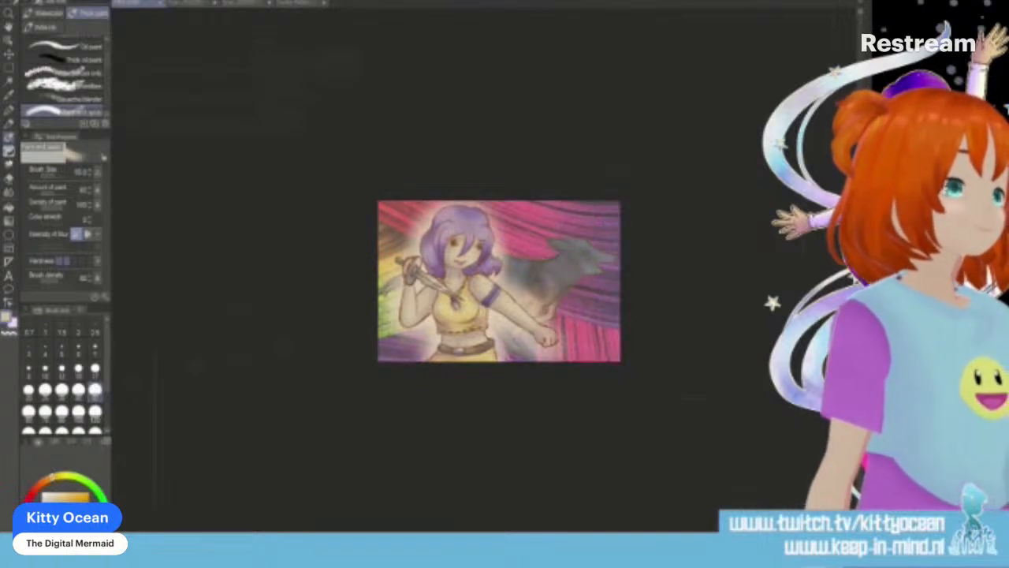
pyautogui.hotkey('ctrl', 'z')
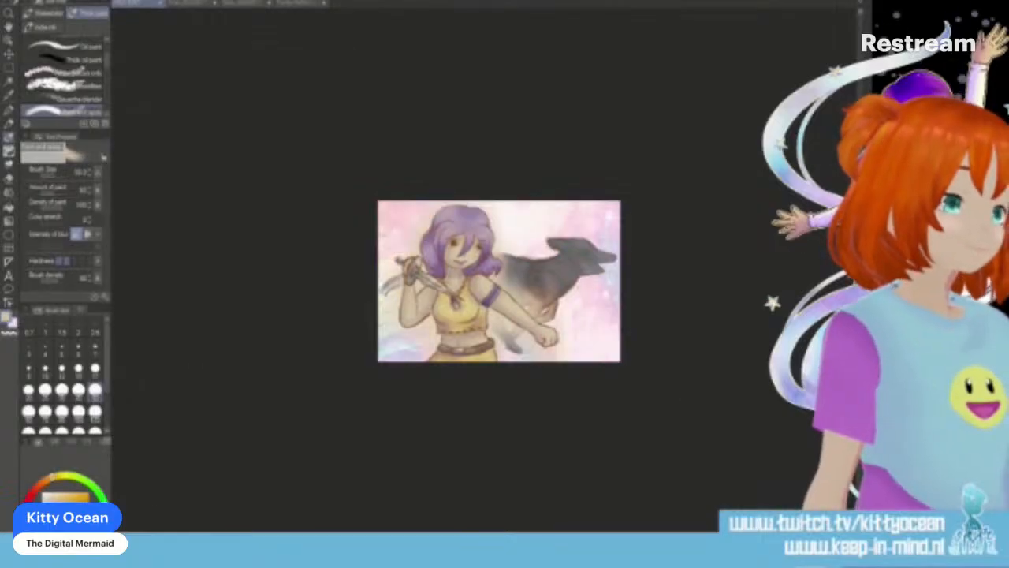
# Step: Compare the marbled and strand backgrounds again and blend both textures together behind the character and animal
pyautogui.hotkey('ctrl', 'y')
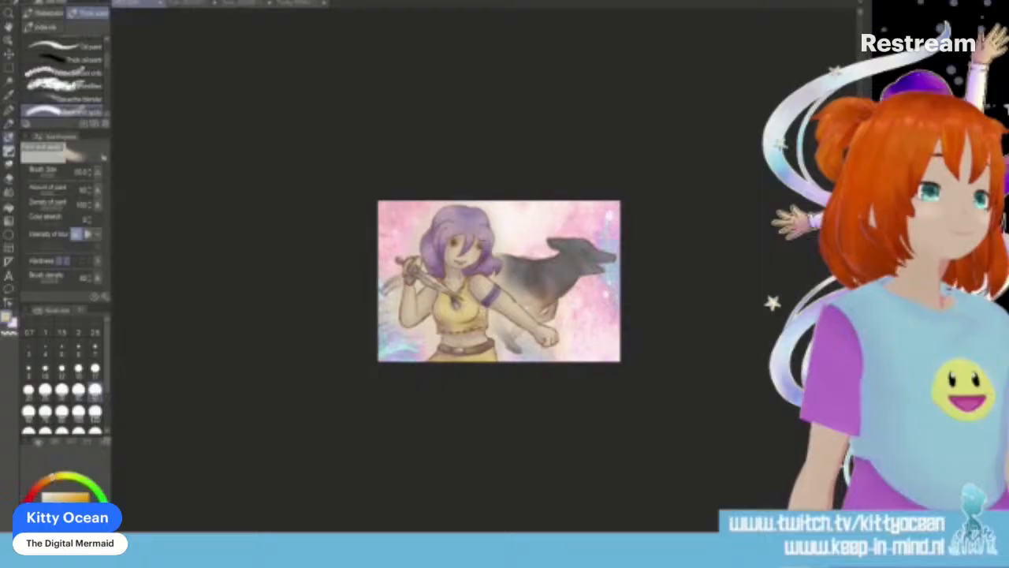
pyautogui.hotkey('ctrl', 'y')
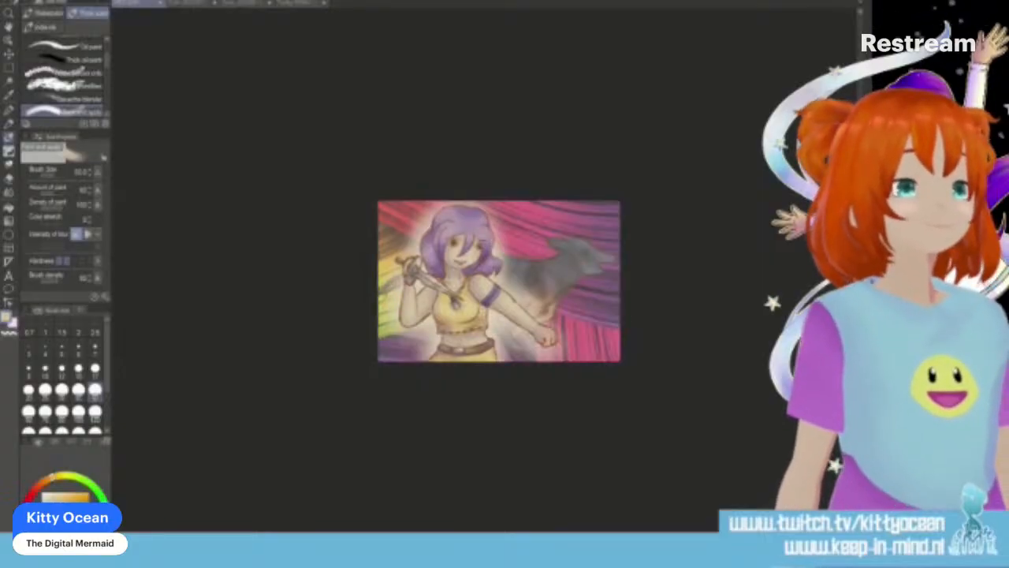
pyautogui.hotkey('ctrl', 'z')
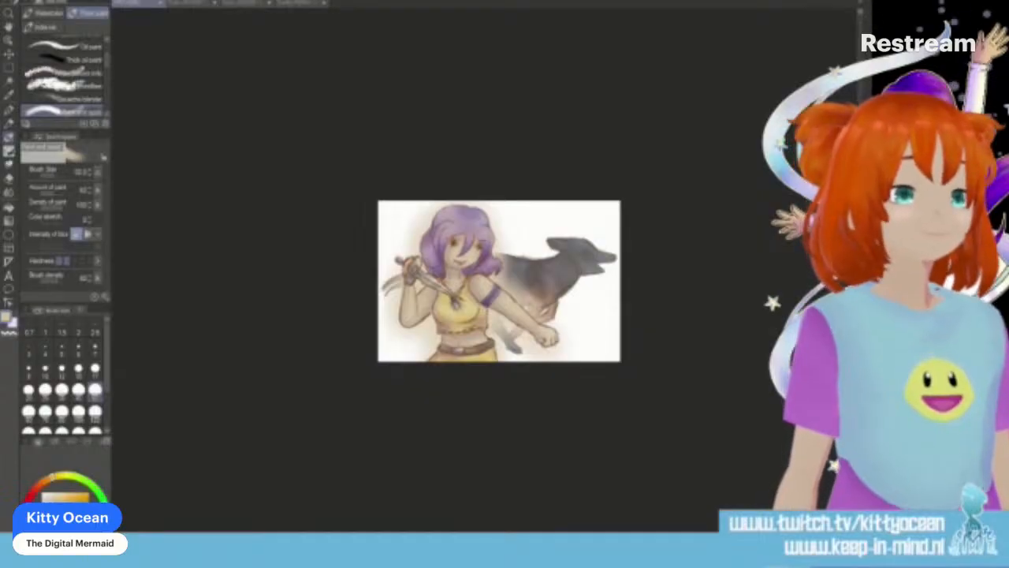
pyautogui.hotkey('ctrl', 'y')
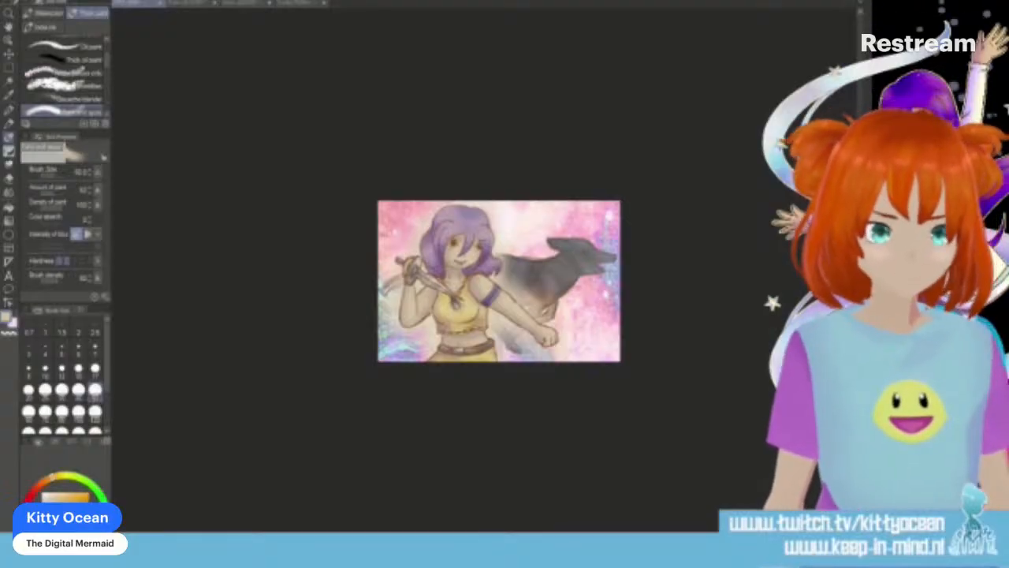
pyautogui.hotkey('ctrl', 'z')
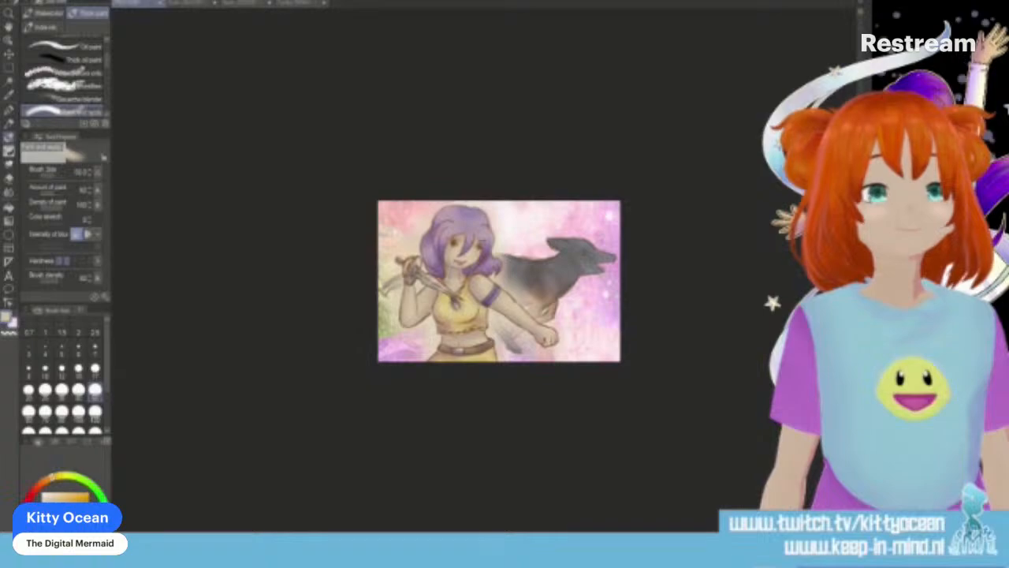
pyautogui.hotkey('ctrl', 'z')
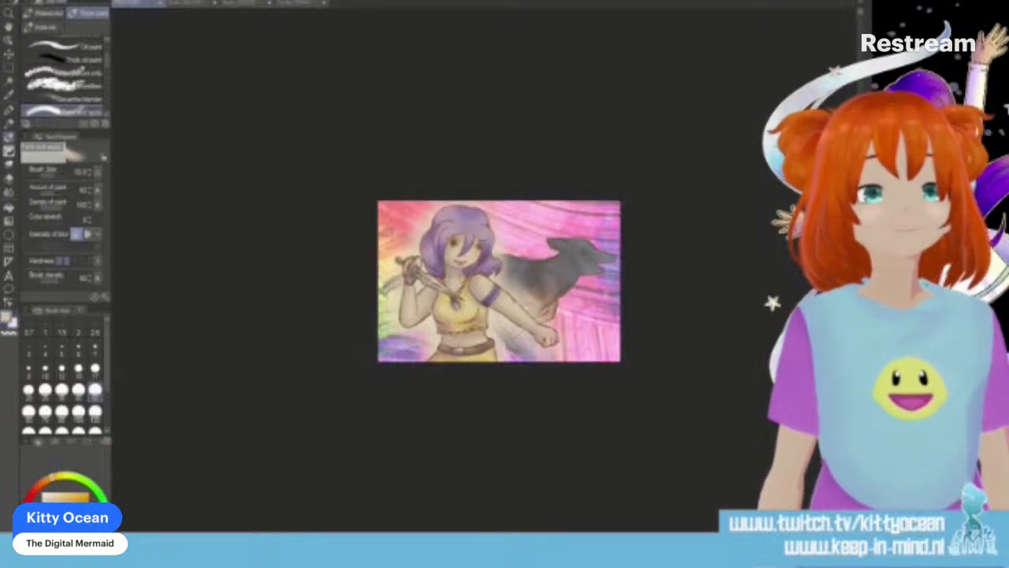
pyautogui.hotkey('ctrl', 'y')
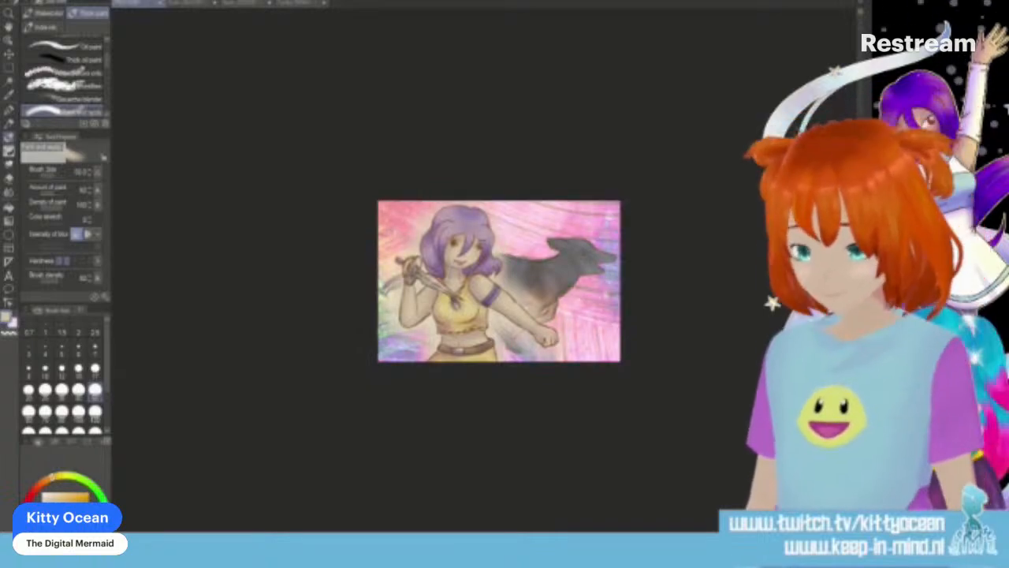
pyautogui.hotkey('ctrl', '+')
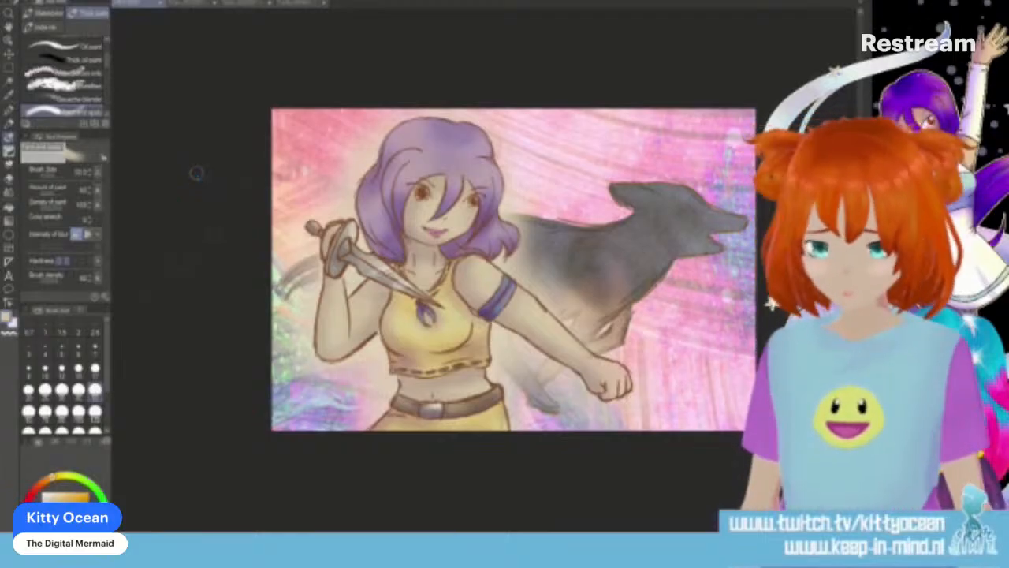
# Step: Copy the entire pink and green marbled scan, paste it behind the character, and shift it upward over the canvas
pyautogui.hotkey('ctrl', 'Tab')
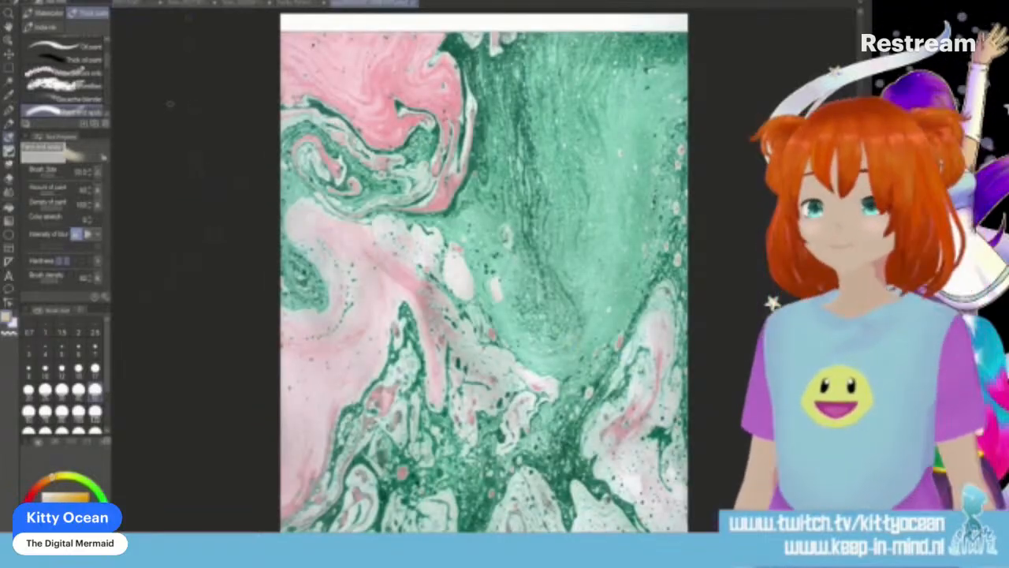
pyautogui.hotkey('ctrl', 'a')
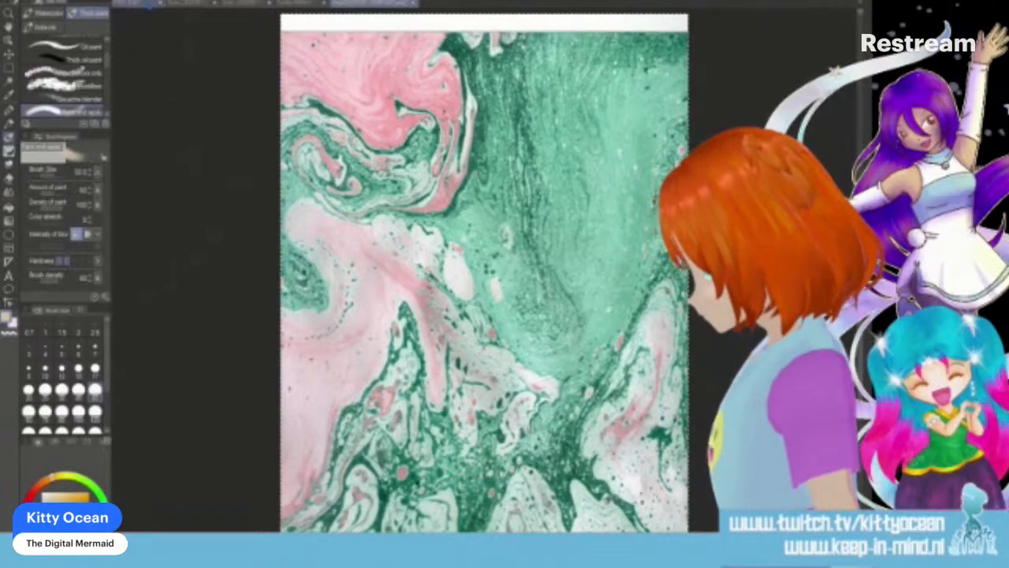
pyautogui.click(142, 4)
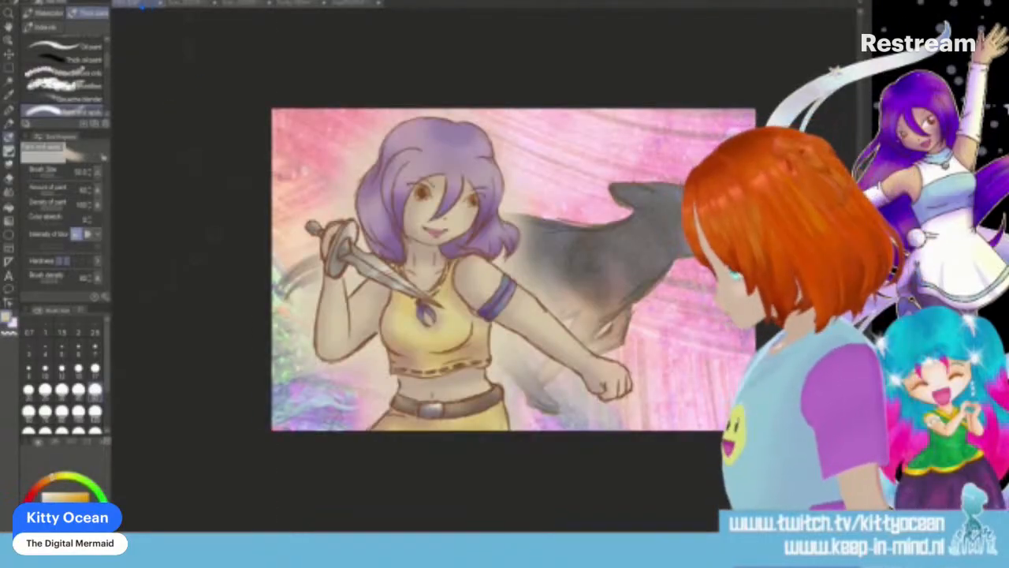
pyautogui.hotkey('ctrl', 'v')
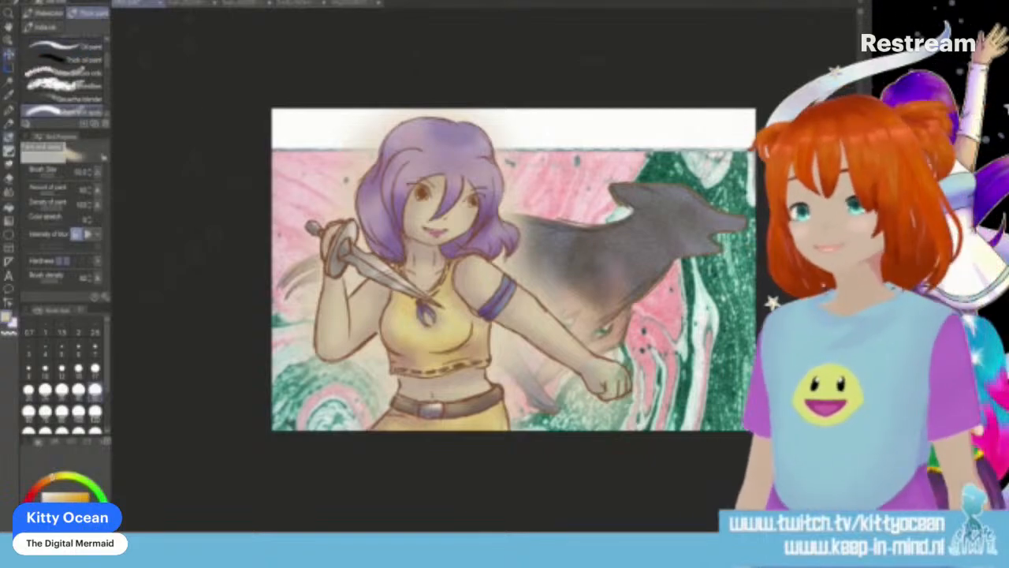
pyautogui.press('k')
pyautogui.moveTo(567, 268); pyautogui.dragTo(583, 233)
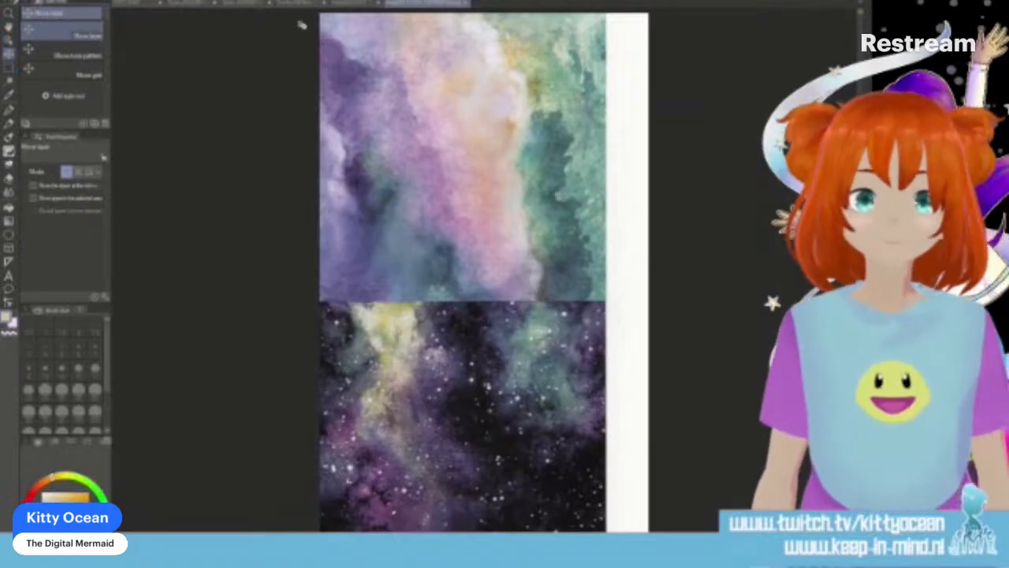
# Step: Copy the pastel purple, orange and green cloud texture from its scan with a rectangular selection and paste it behind the character
pyautogui.press('m')
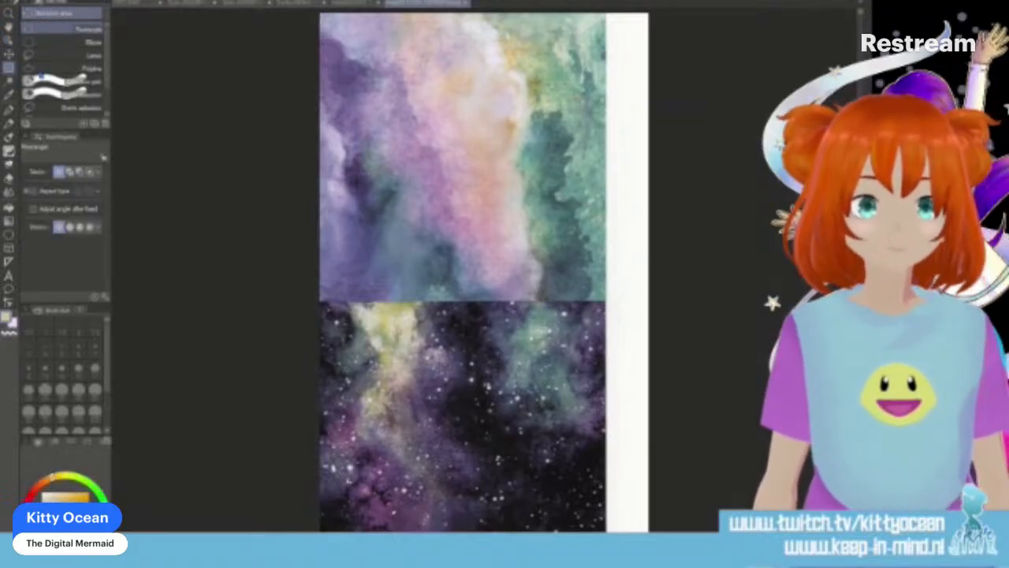
pyautogui.moveTo(320, 14); pyautogui.dragTo(606, 301)
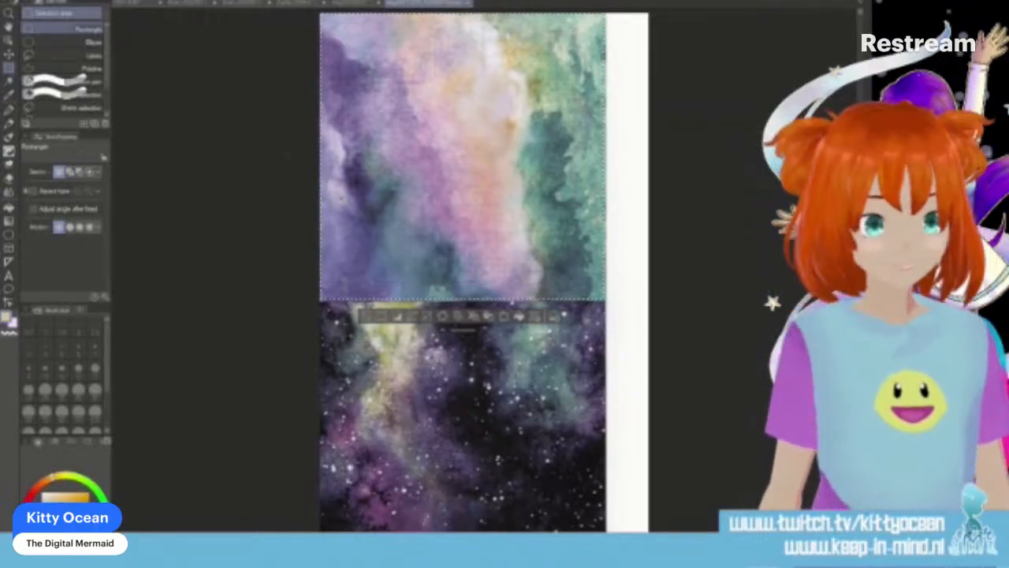
pyautogui.click(137, 3)
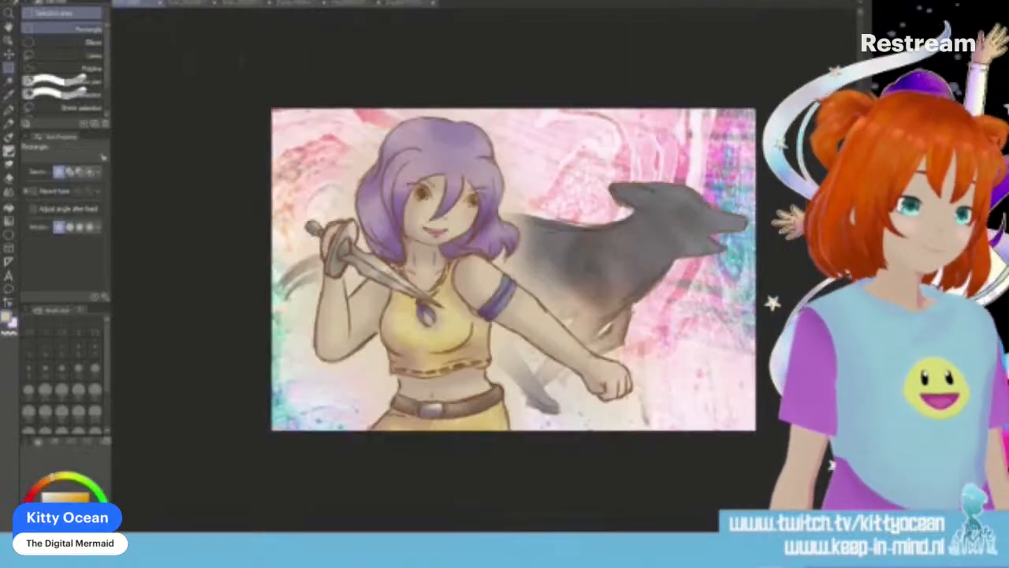
pyautogui.hotkey('ctrl', 'v')
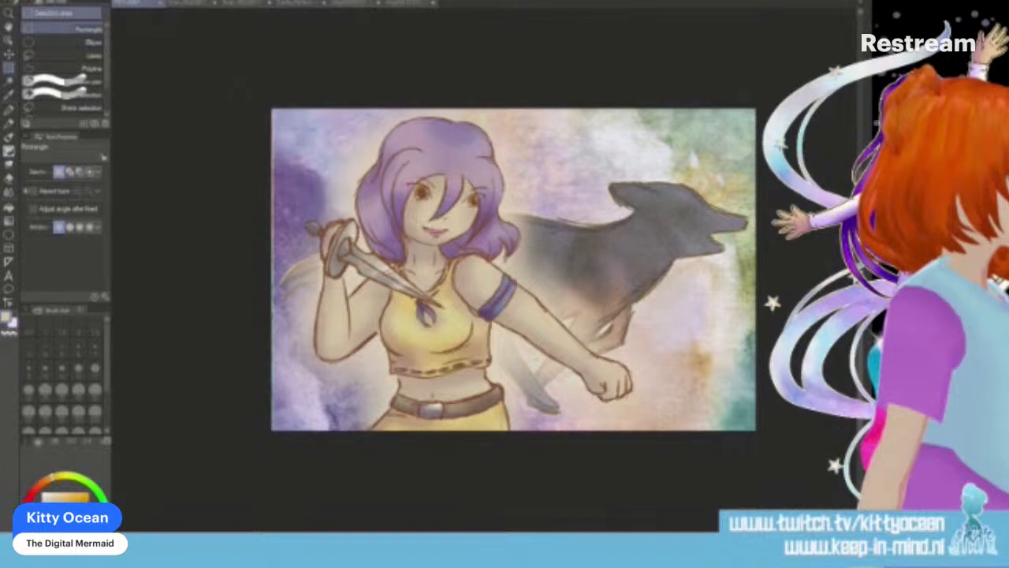
# Step: Try several blends of the pasted cloud texture with the marbled layers, keeping the soft lavender and green variant
pyautogui.hotkey('ctrl', 'z')
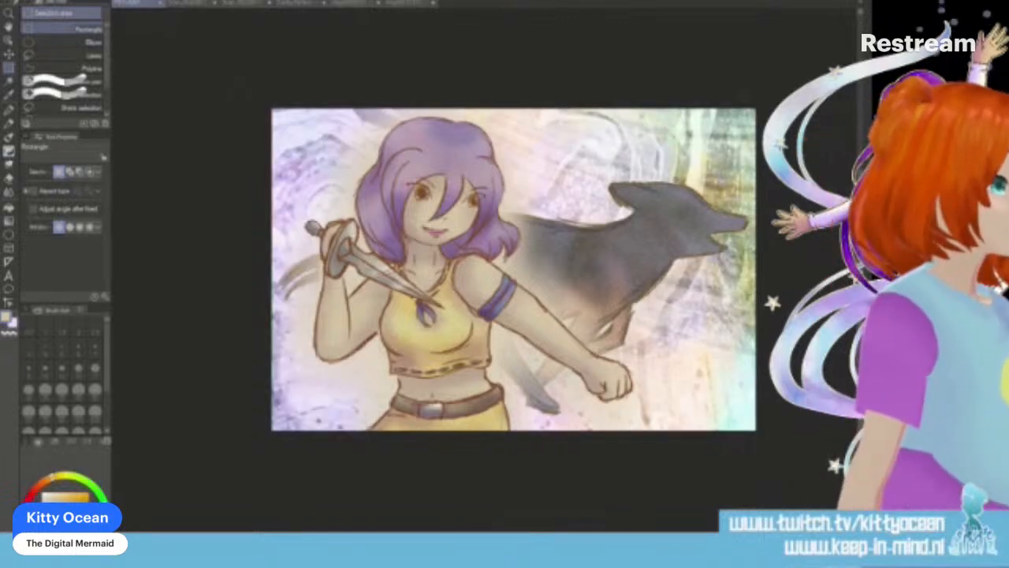
pyautogui.hotkey('ctrl', 'y')
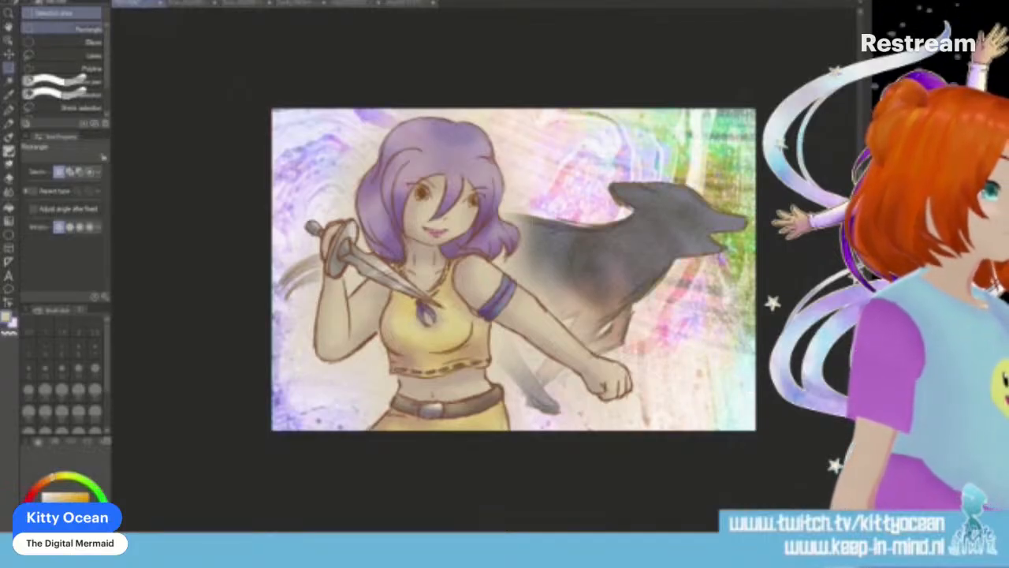
pyautogui.hotkey('ctrl', 'z')
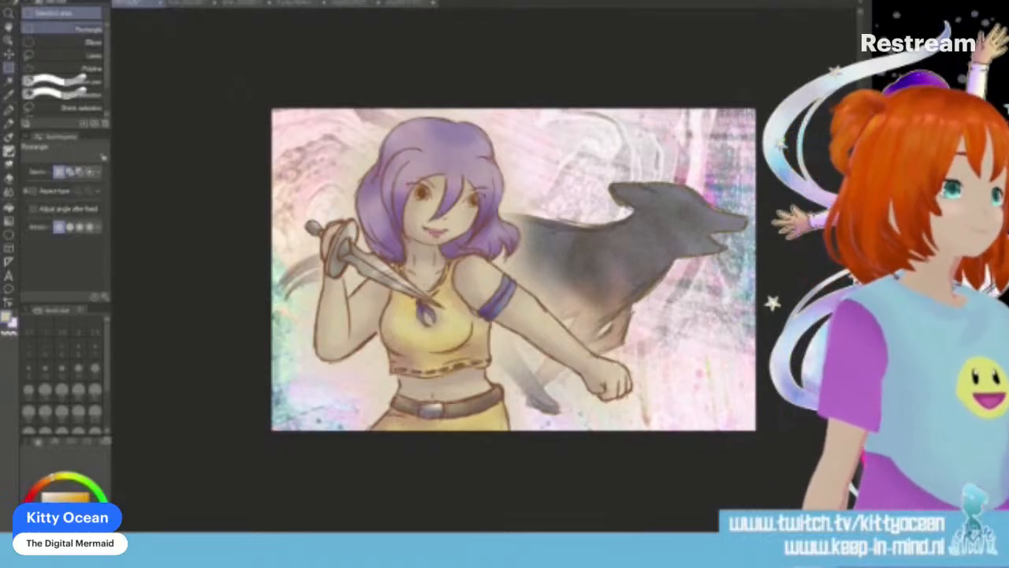
pyautogui.hotkey('ctrl', 'y')
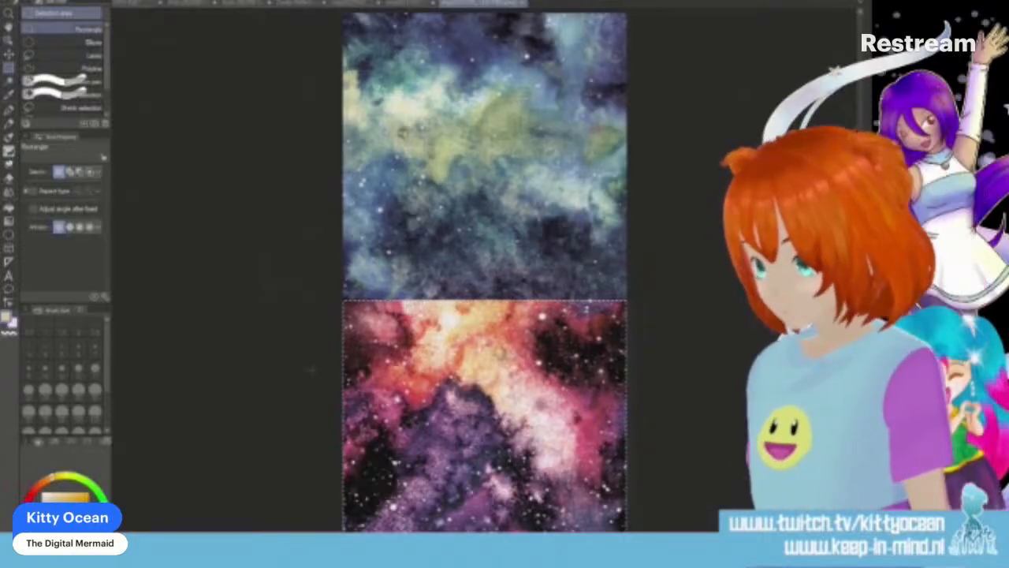
# Step: Paste the copied pink and orange starry galaxy texture into the drawing's background, blend it in, and save the file
pyautogui.click(141, 5)
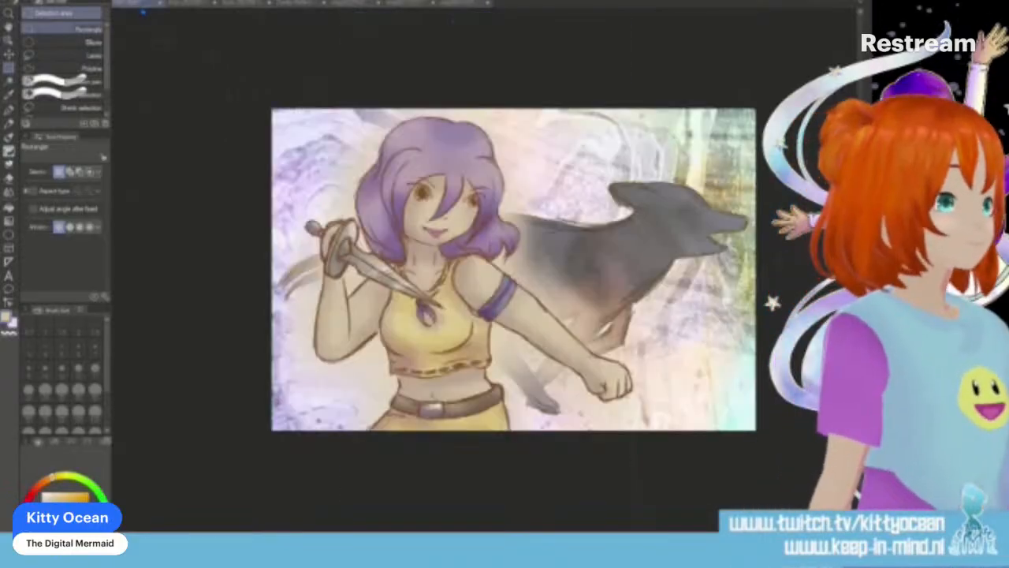
pyautogui.hotkey('ctrl', 'v')
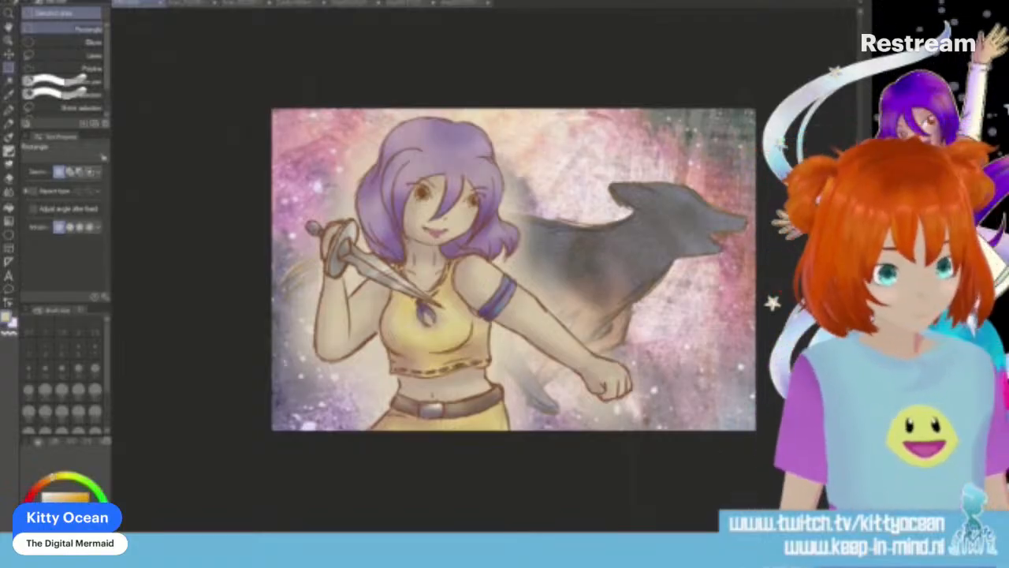
pyautogui.hotkey('ctrl', 's')
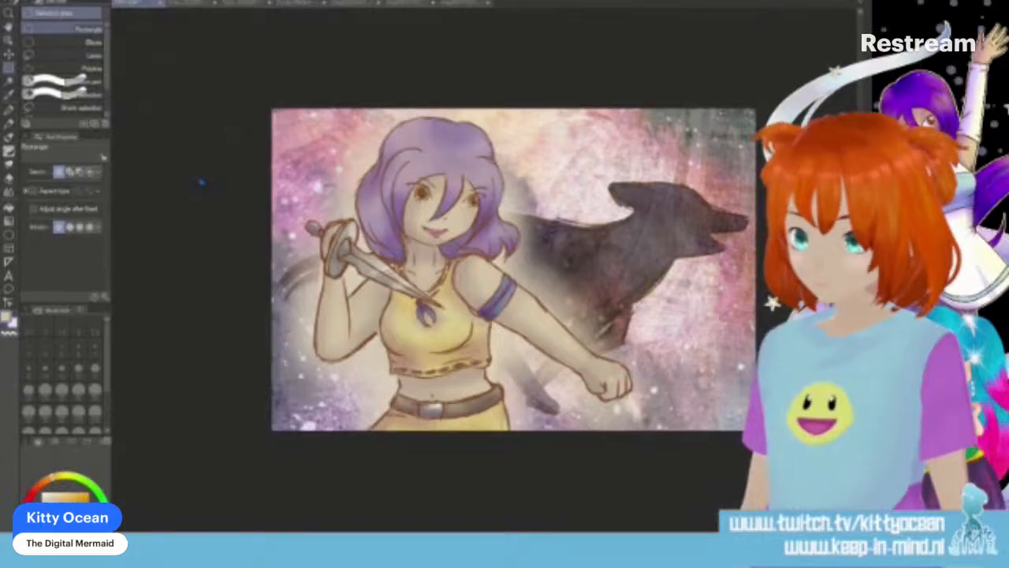
# Step: Select the red mottled texture on its scan with a rectangular selection and return to the character drawing
pyautogui.hotkey('ctrl', 'Tab')
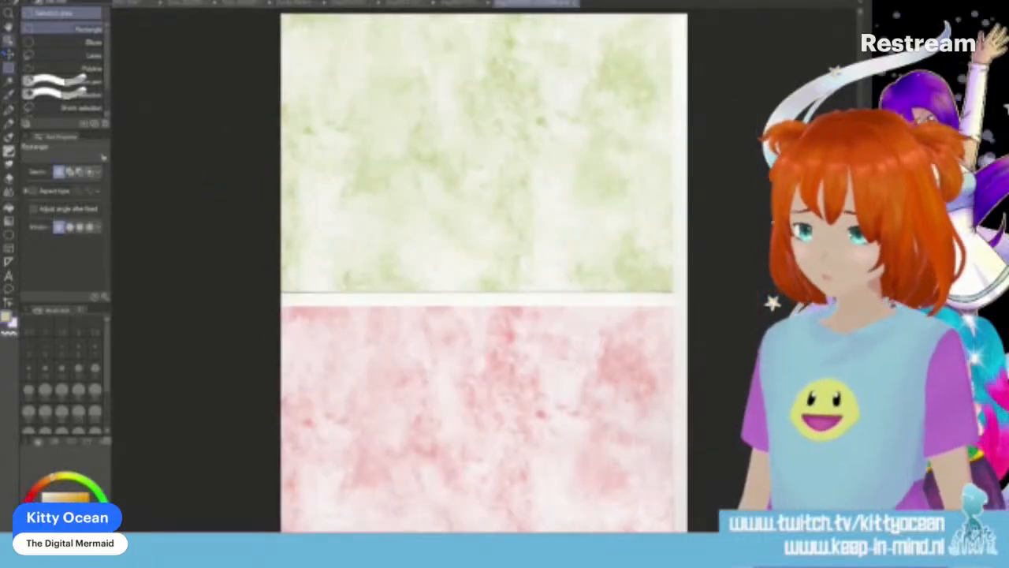
pyautogui.moveTo(282, 306); pyautogui.dragTo(736, 521)
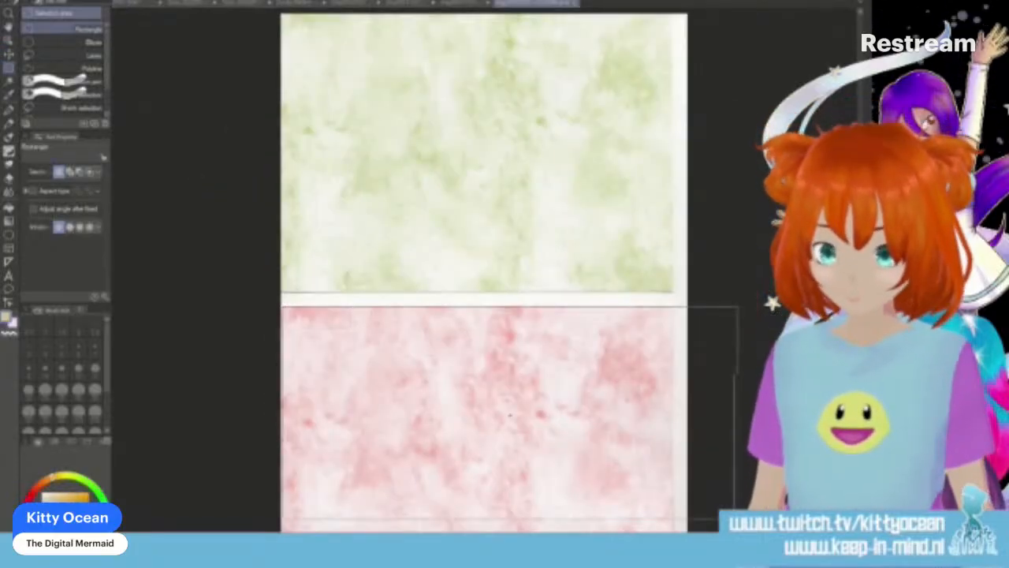
pyautogui.scroll(-3, 511, 415)
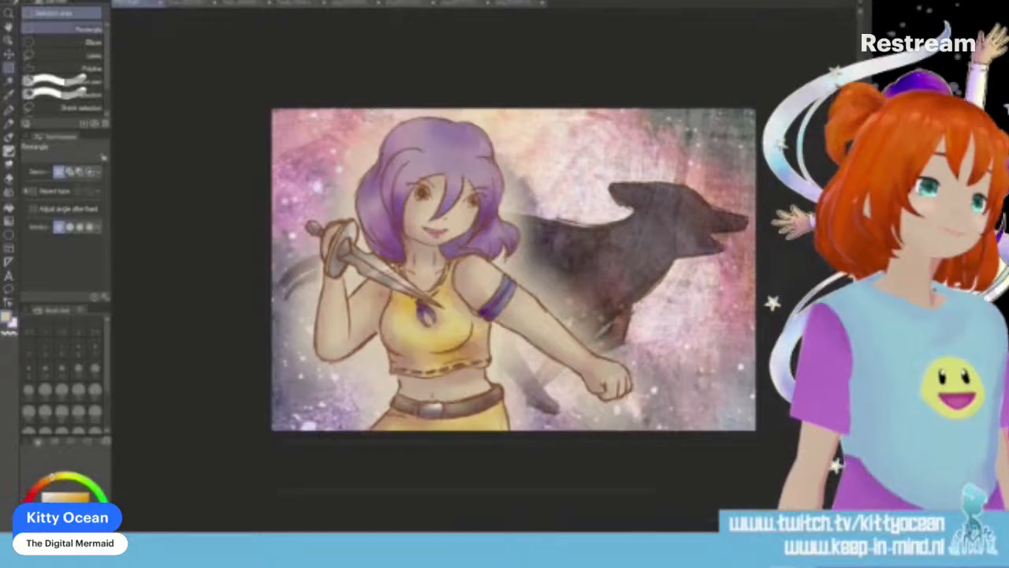
# Step: Delete the selected layer and shift the glow to a muted lavender with hue -95, saturation -27 and luminosity -12
pyautogui.press('Delete')
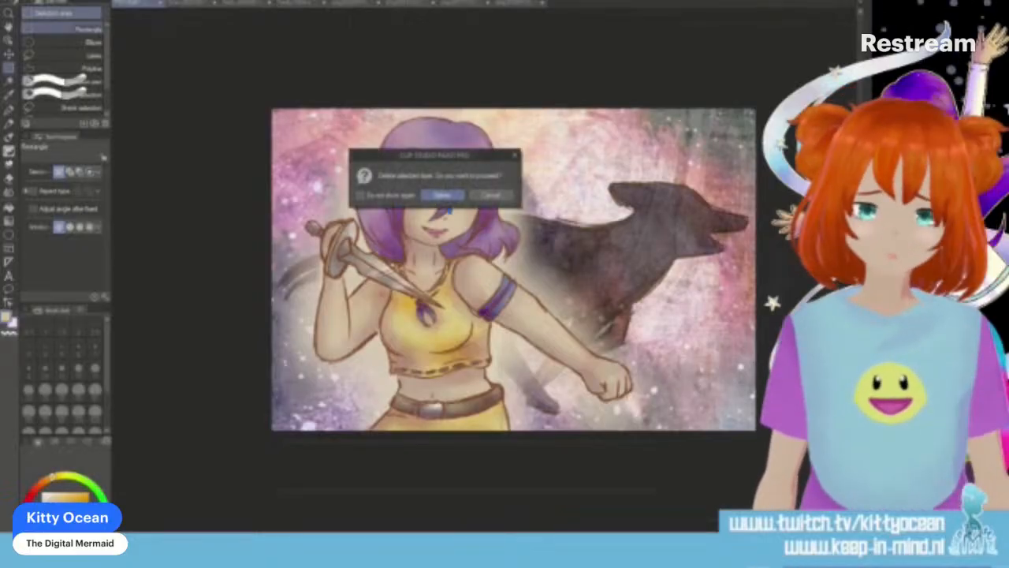
pyautogui.click(443, 195)
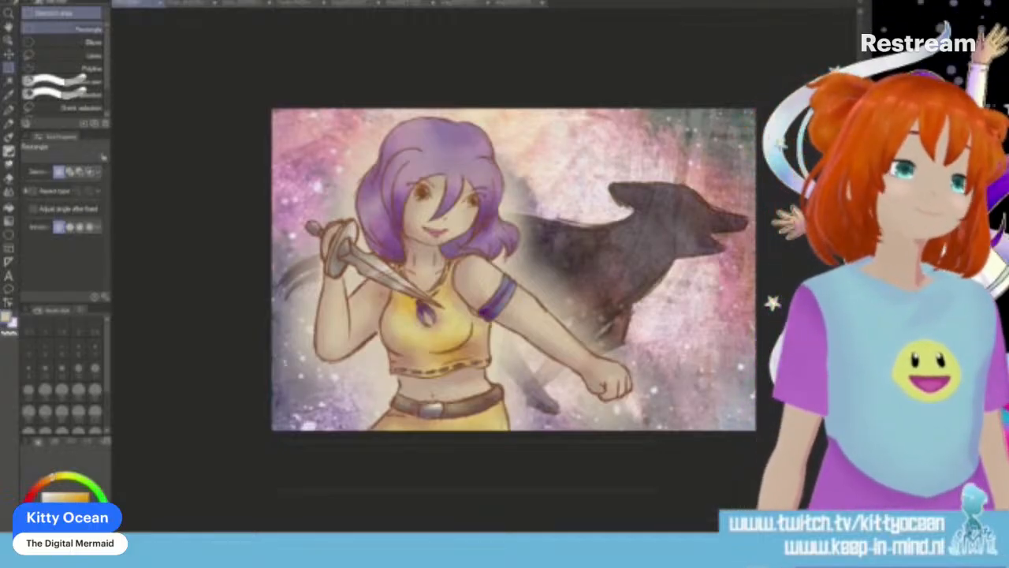
pyautogui.hotkey('ctrl', 'u')
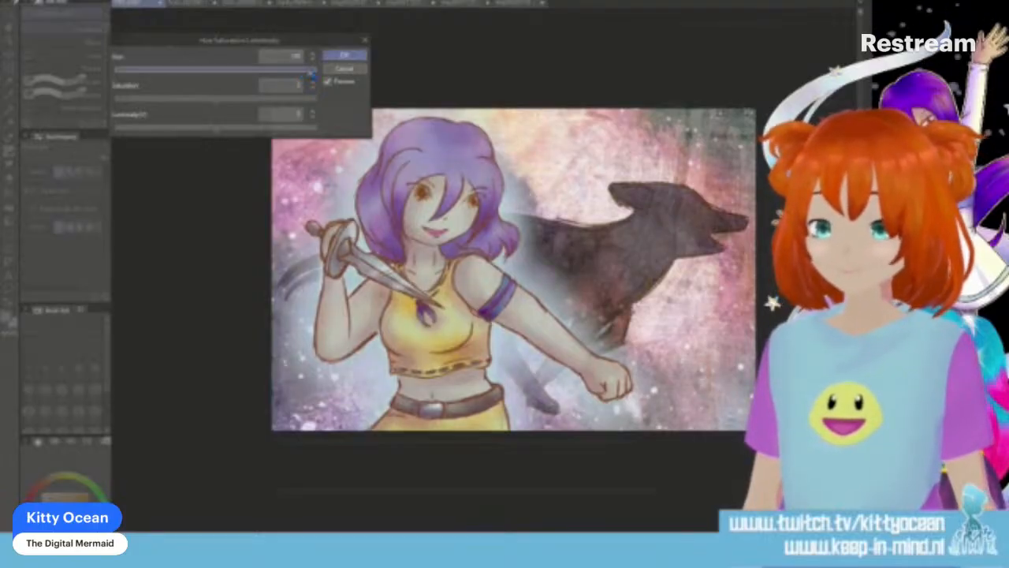
pyautogui.moveTo(142, 75); pyautogui.dragTo(152, 77)
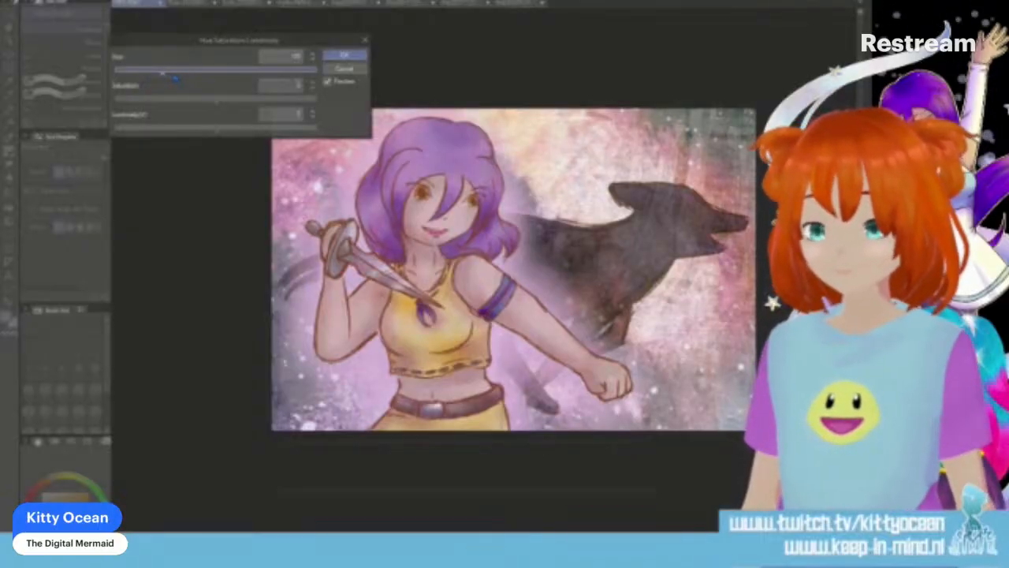
pyautogui.moveTo(162, 75); pyautogui.dragTo(156, 75)
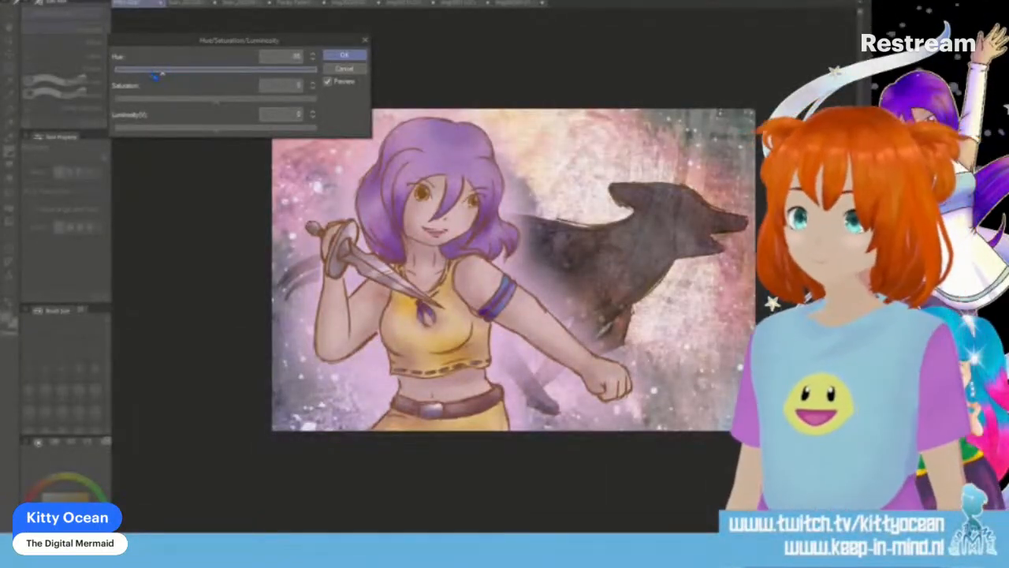
pyautogui.click(201, 105)
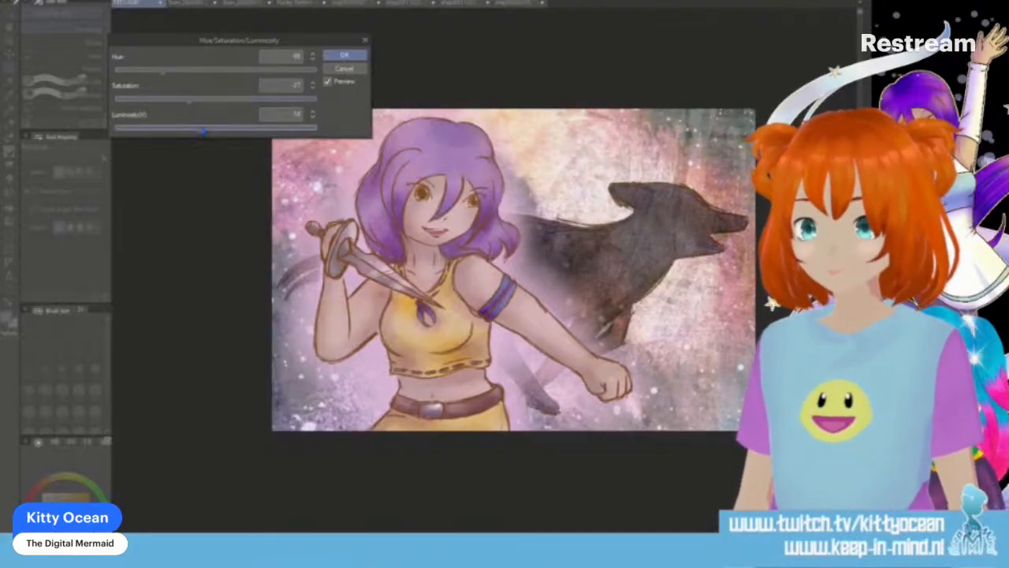
pyautogui.click(202, 130)
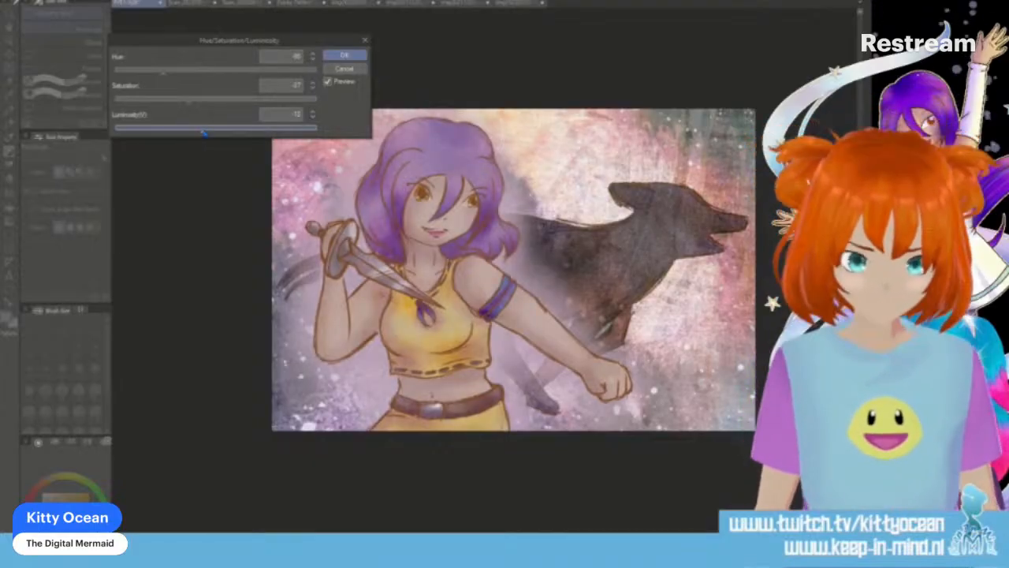
pyautogui.click(328, 56)
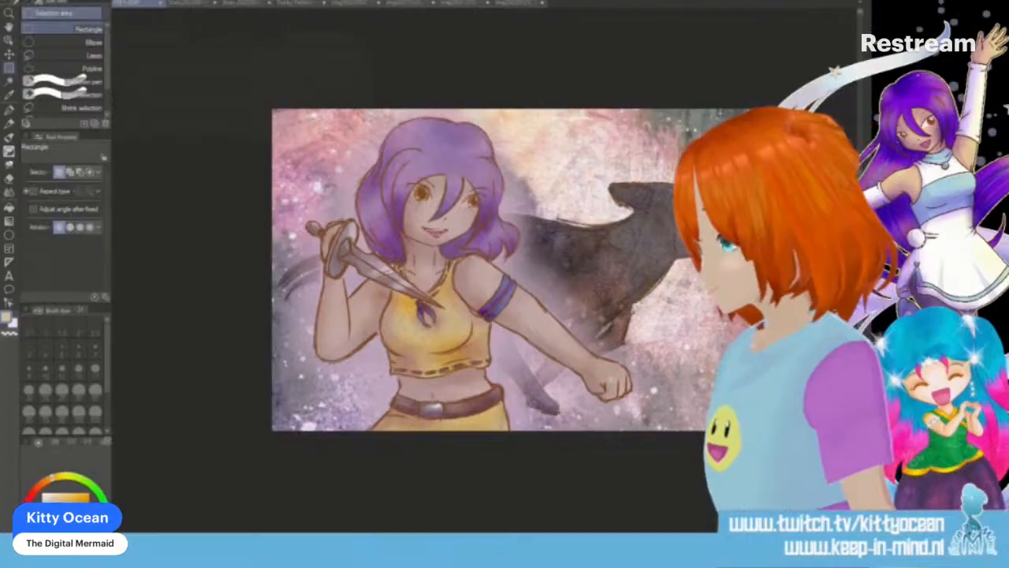
# Step: Erase the glow over the animal's tail, hind leg and body with a large soft eraser, and save the file
pyautogui.click(9, 177)
pyautogui.click(87, 45)
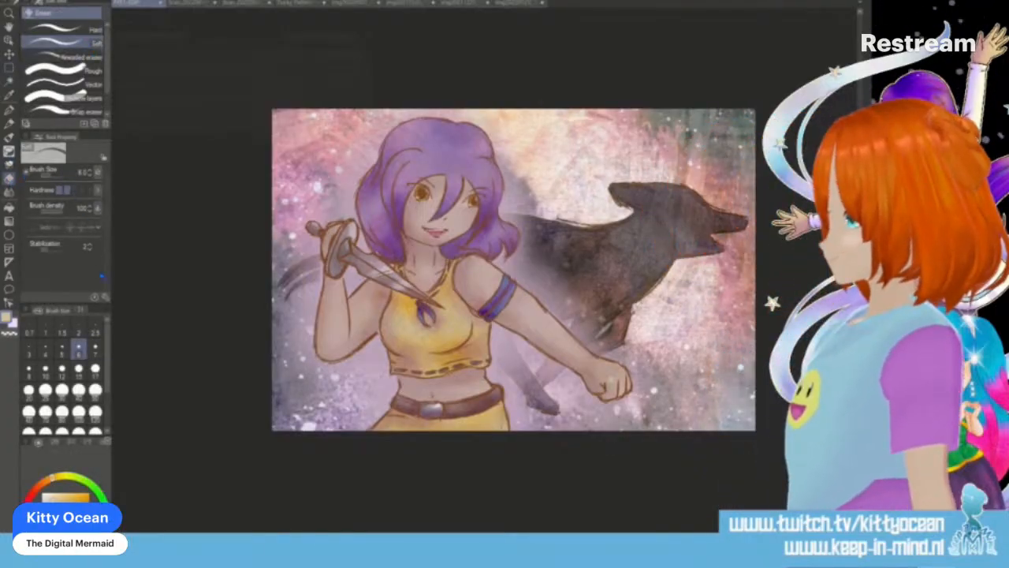
pyautogui.click(96, 390)
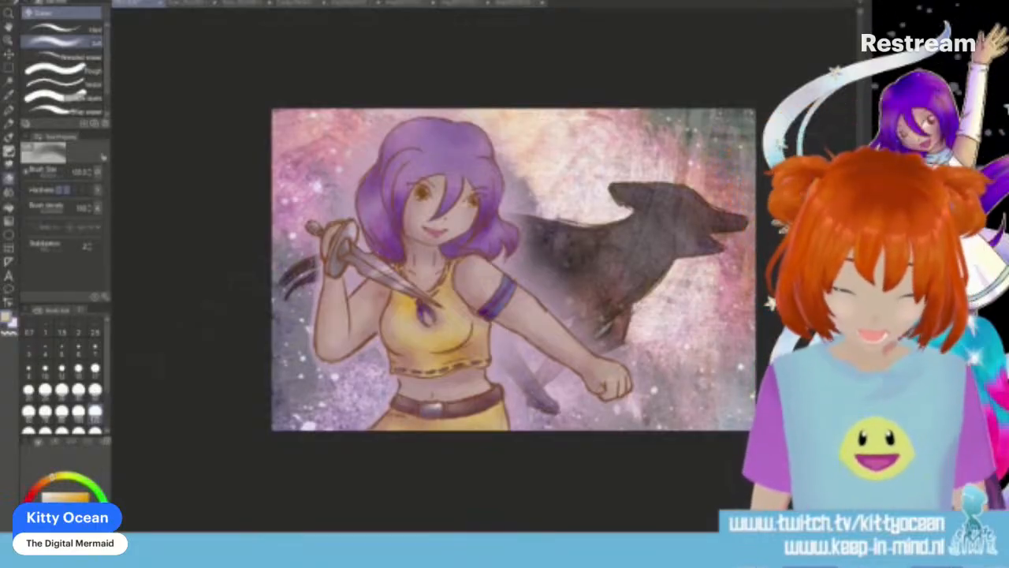
pyautogui.moveTo(520, 378)
pyautogui.mouseDown()
pyautogui.moveTo(497, 343)
pyautogui.moveTo(540, 406)
pyautogui.mouseUp()
pyautogui.moveTo(527, 442)
pyautogui.mouseDown()
pyautogui.moveTo(548, 380)
pyautogui.moveTo(536, 370)
pyautogui.moveTo(548, 402)
pyautogui.moveTo(593, 420)
pyautogui.mouseUp()
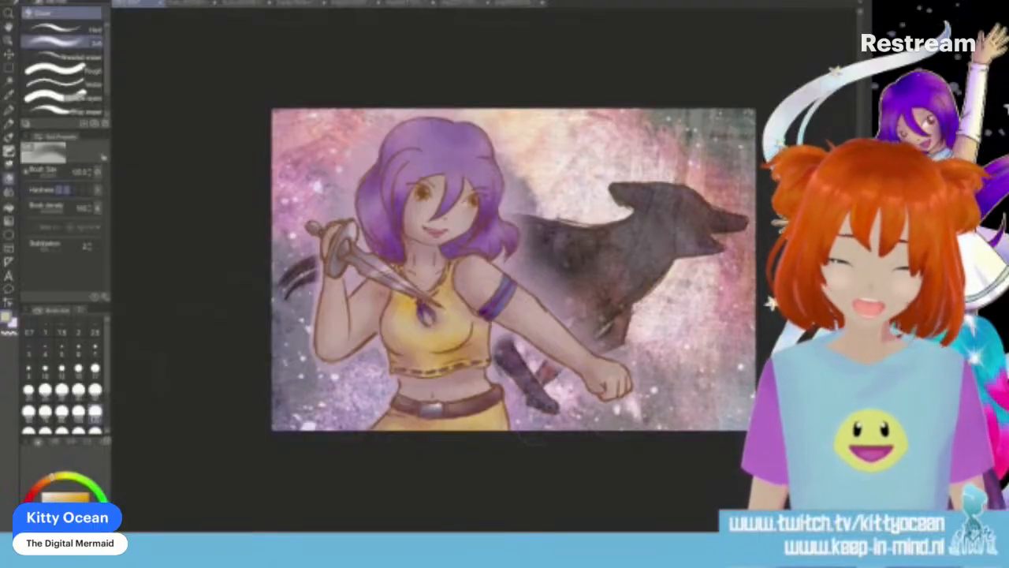
pyautogui.moveTo(539, 252)
pyautogui.mouseDown()
pyautogui.moveTo(551, 285)
pyautogui.moveTo(600, 325)
pyautogui.moveTo(619, 299)
pyautogui.mouseUp()
pyautogui.moveTo(567, 195)
pyautogui.mouseDown()
pyautogui.moveTo(512, 195)
pyautogui.moveTo(537, 225)
pyautogui.moveTo(546, 260)
pyautogui.moveTo(538, 268)
pyautogui.mouseUp()
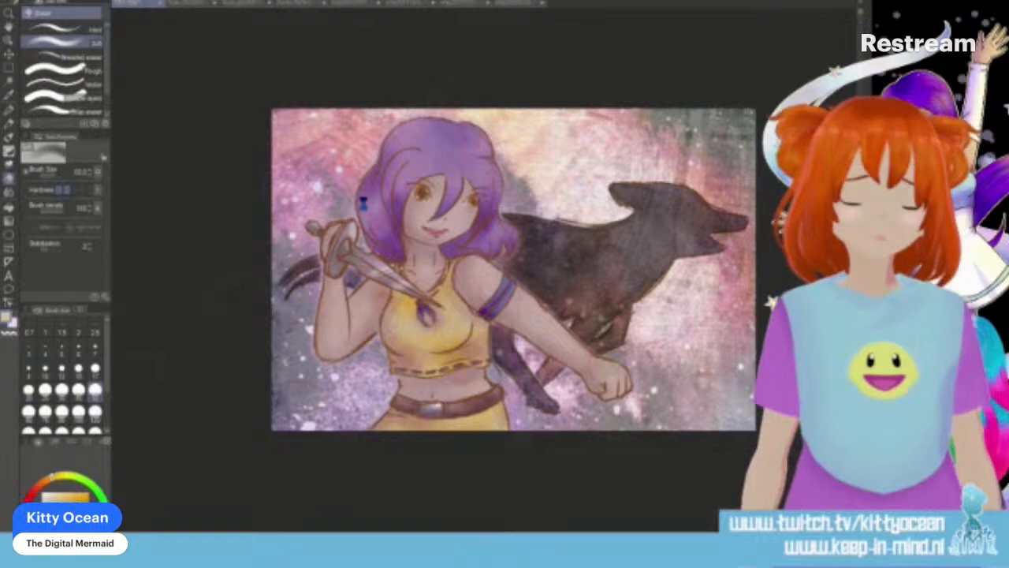
pyautogui.hotkey('ctrl', 's')
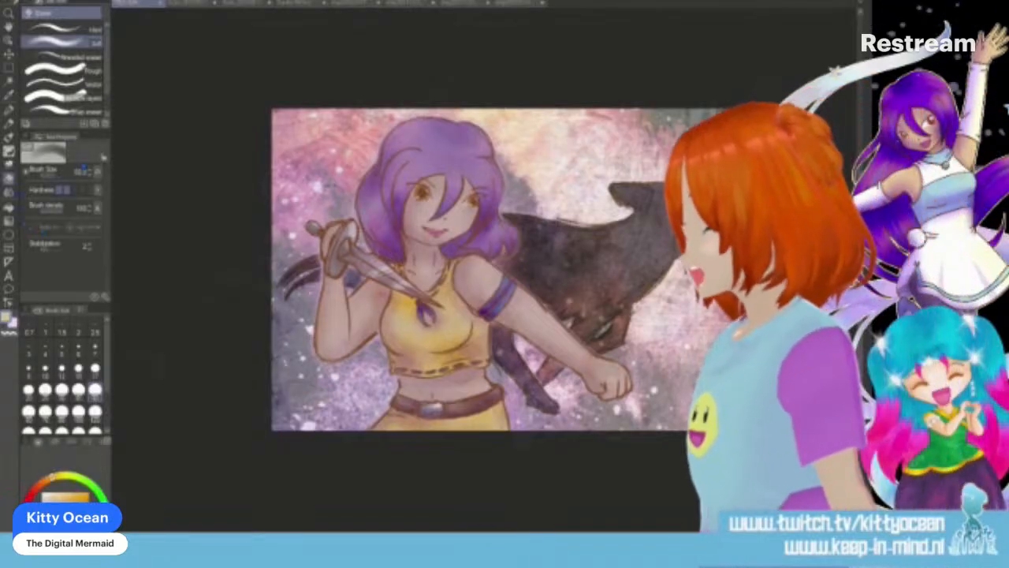
# Step: Paint broad pale yellow strokes along the drawing's outer edges with a large paint brush and blend them into the background
pyautogui.press('b')
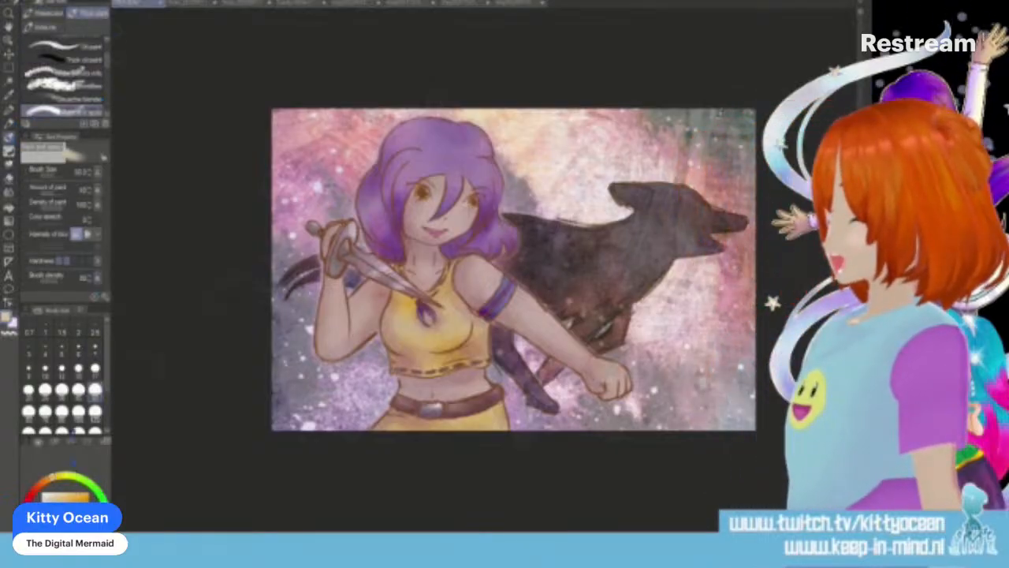
pyautogui.moveTo(252, 90); pyautogui.dragTo(251, 414)
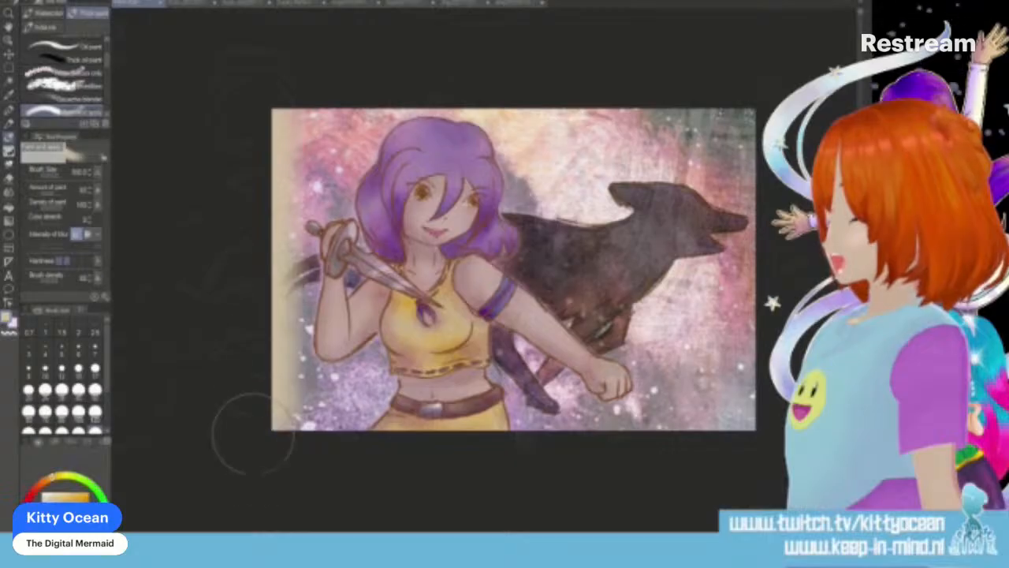
pyautogui.moveTo(259, 462)
pyautogui.mouseDown()
pyautogui.moveTo(332, 455)
pyautogui.moveTo(765, 78)
pyautogui.moveTo(782, 82)
pyautogui.moveTo(763, 67)
pyautogui.moveTo(751, 76)
pyautogui.moveTo(315, 77)
pyautogui.mouseUp()
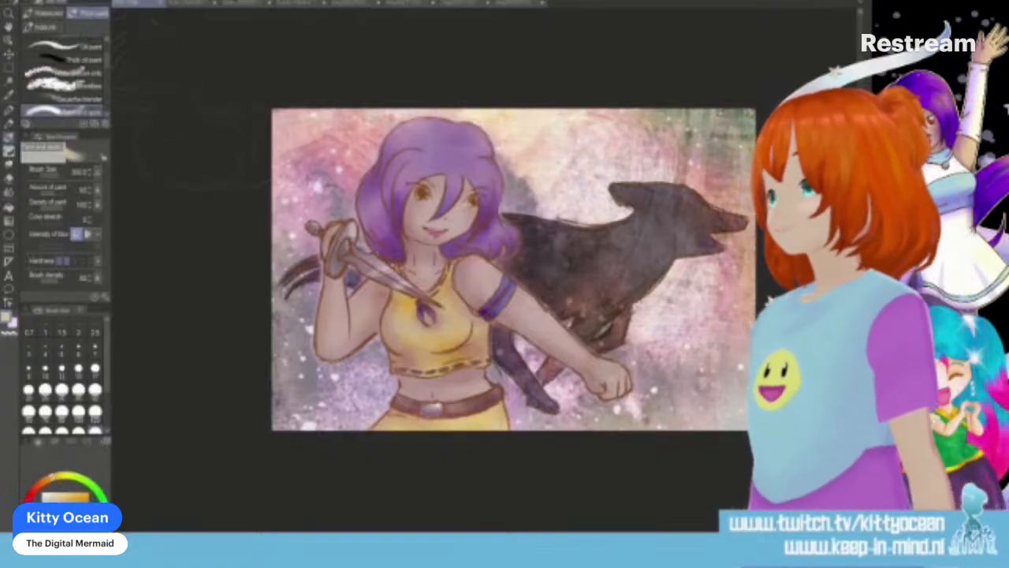
# Step: Close all the open texture scans without saving their changes, keeping only the character drawing open
pyautogui.click(213, 4)
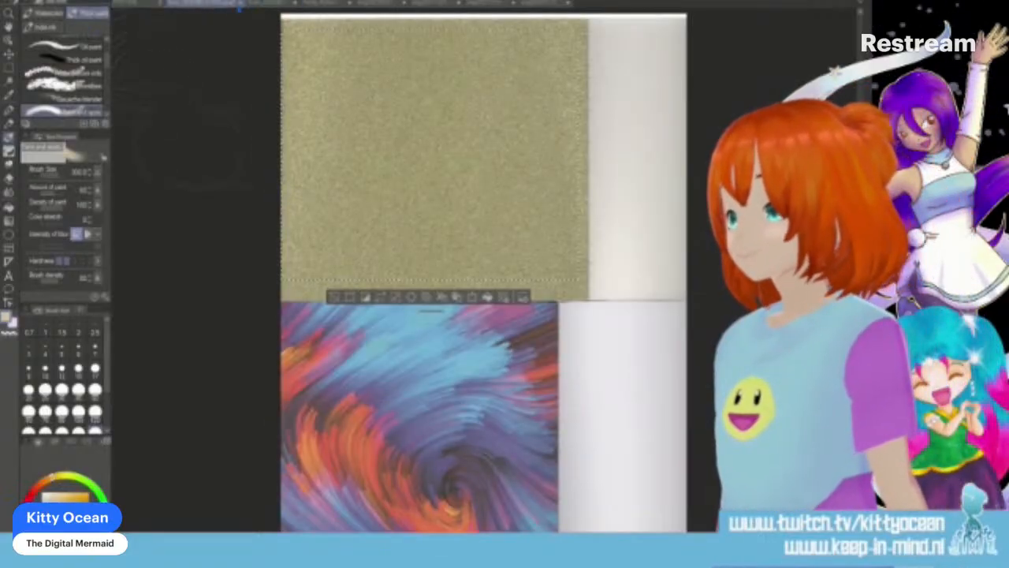
pyautogui.hotkey('ctrl', 'w')
pyautogui.click(461, 195)
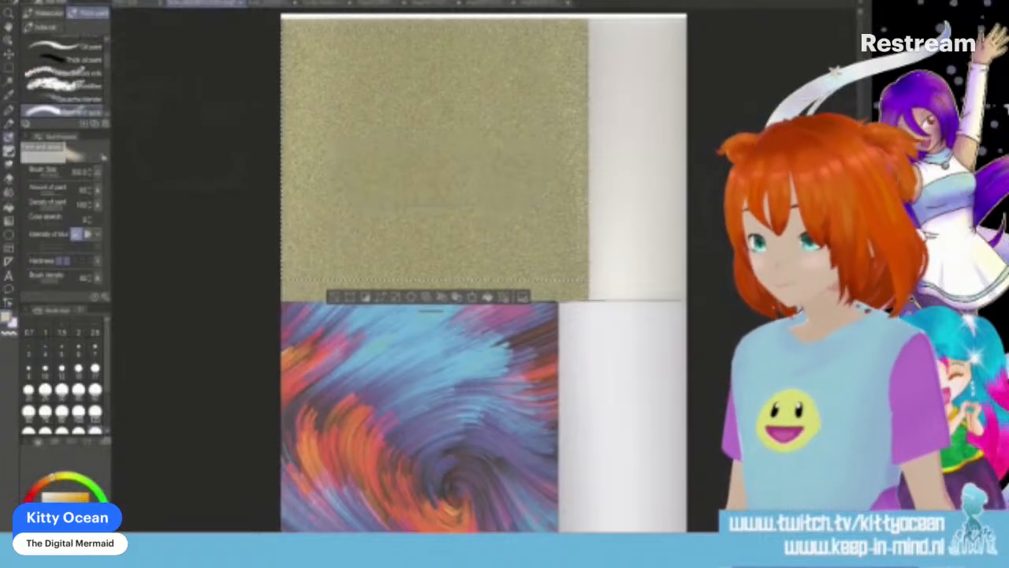
pyautogui.hotkey('ctrl', 'w')
pyautogui.click(462, 195)
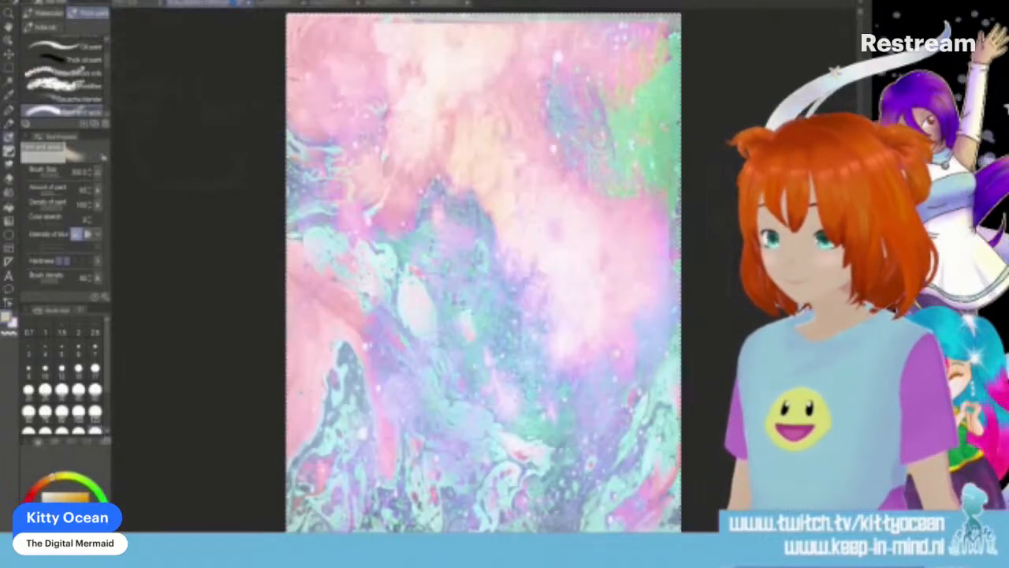
pyautogui.hotkey('ctrl', 'w')
pyautogui.click(463, 196)
pyautogui.hotkey('ctrl', 'w')
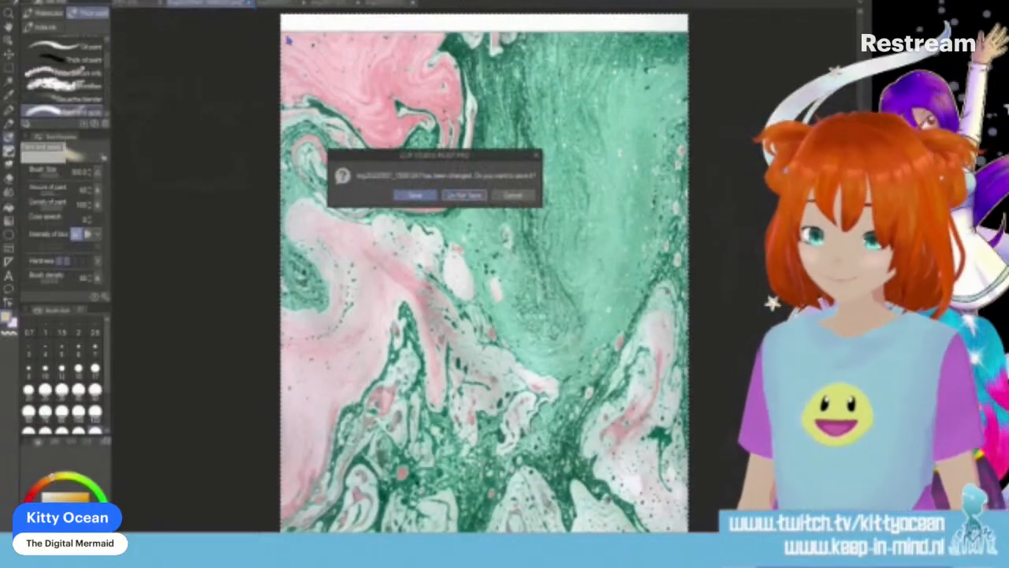
pyautogui.click(462, 193)
pyautogui.hotkey('ctrl', 'w')
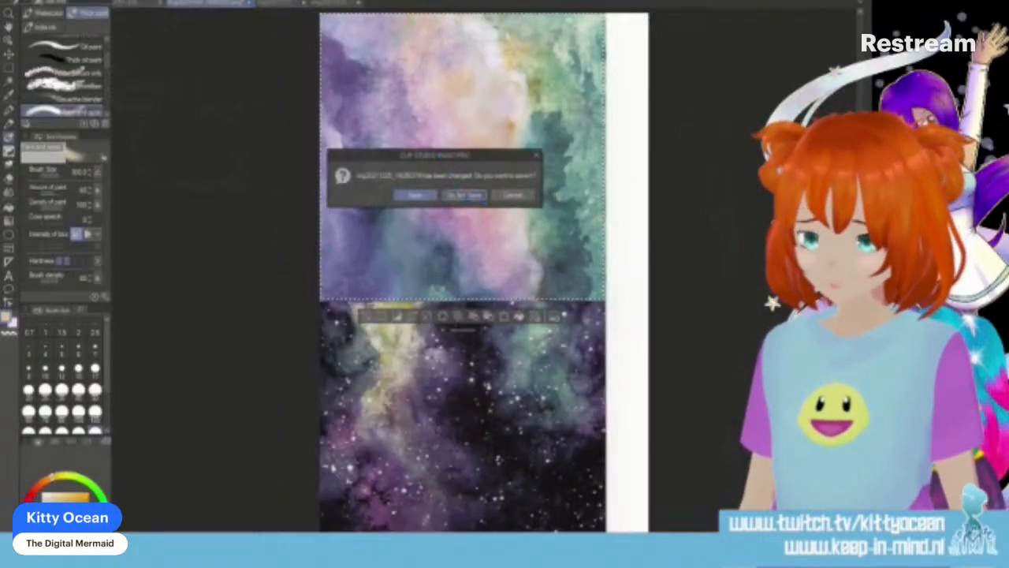
pyautogui.click(462, 194)
pyautogui.hotkey('ctrl', 'w')
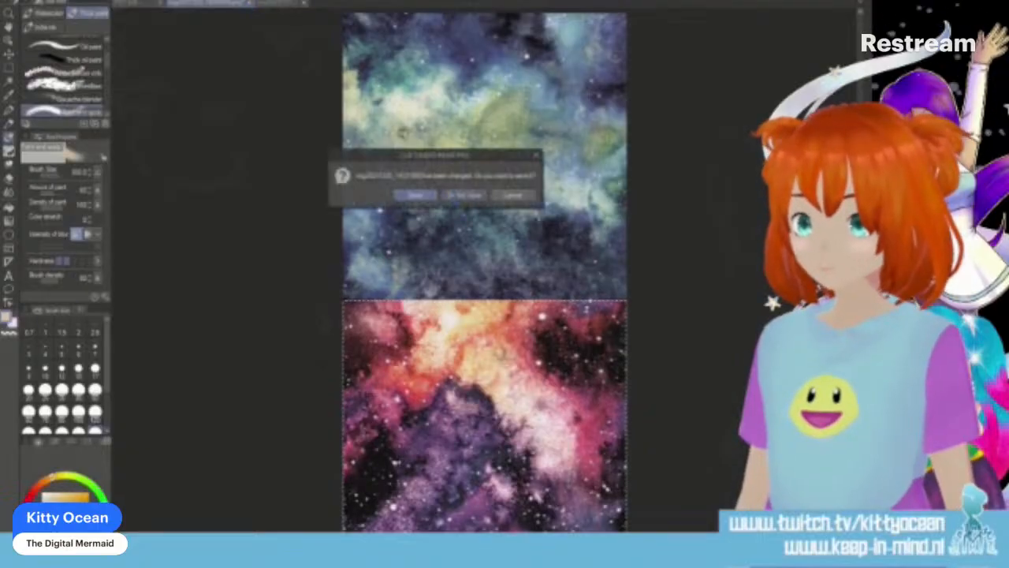
pyautogui.click(462, 194)
pyautogui.hotkey('ctrl', 'w')
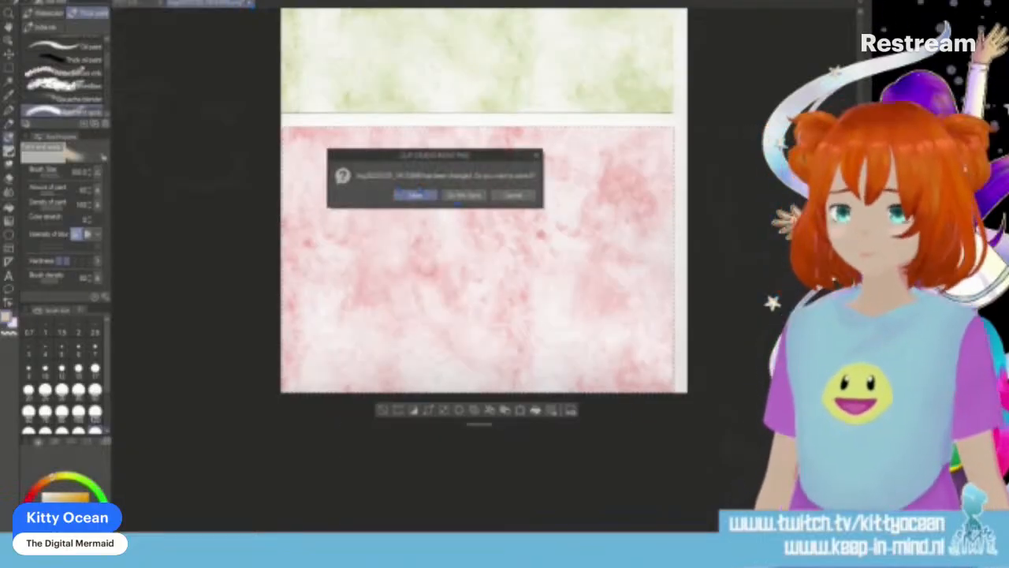
pyautogui.click(462, 194)
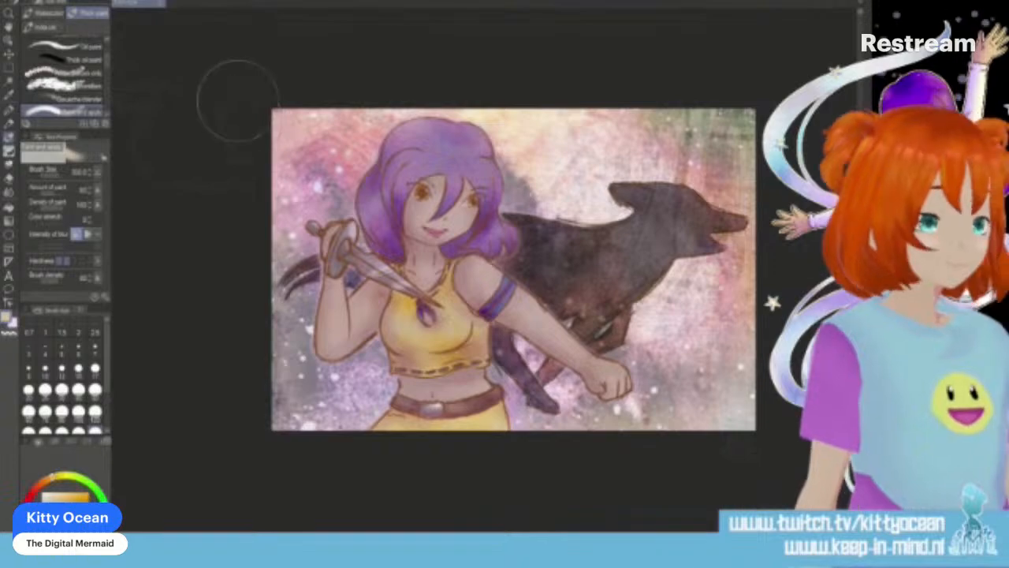